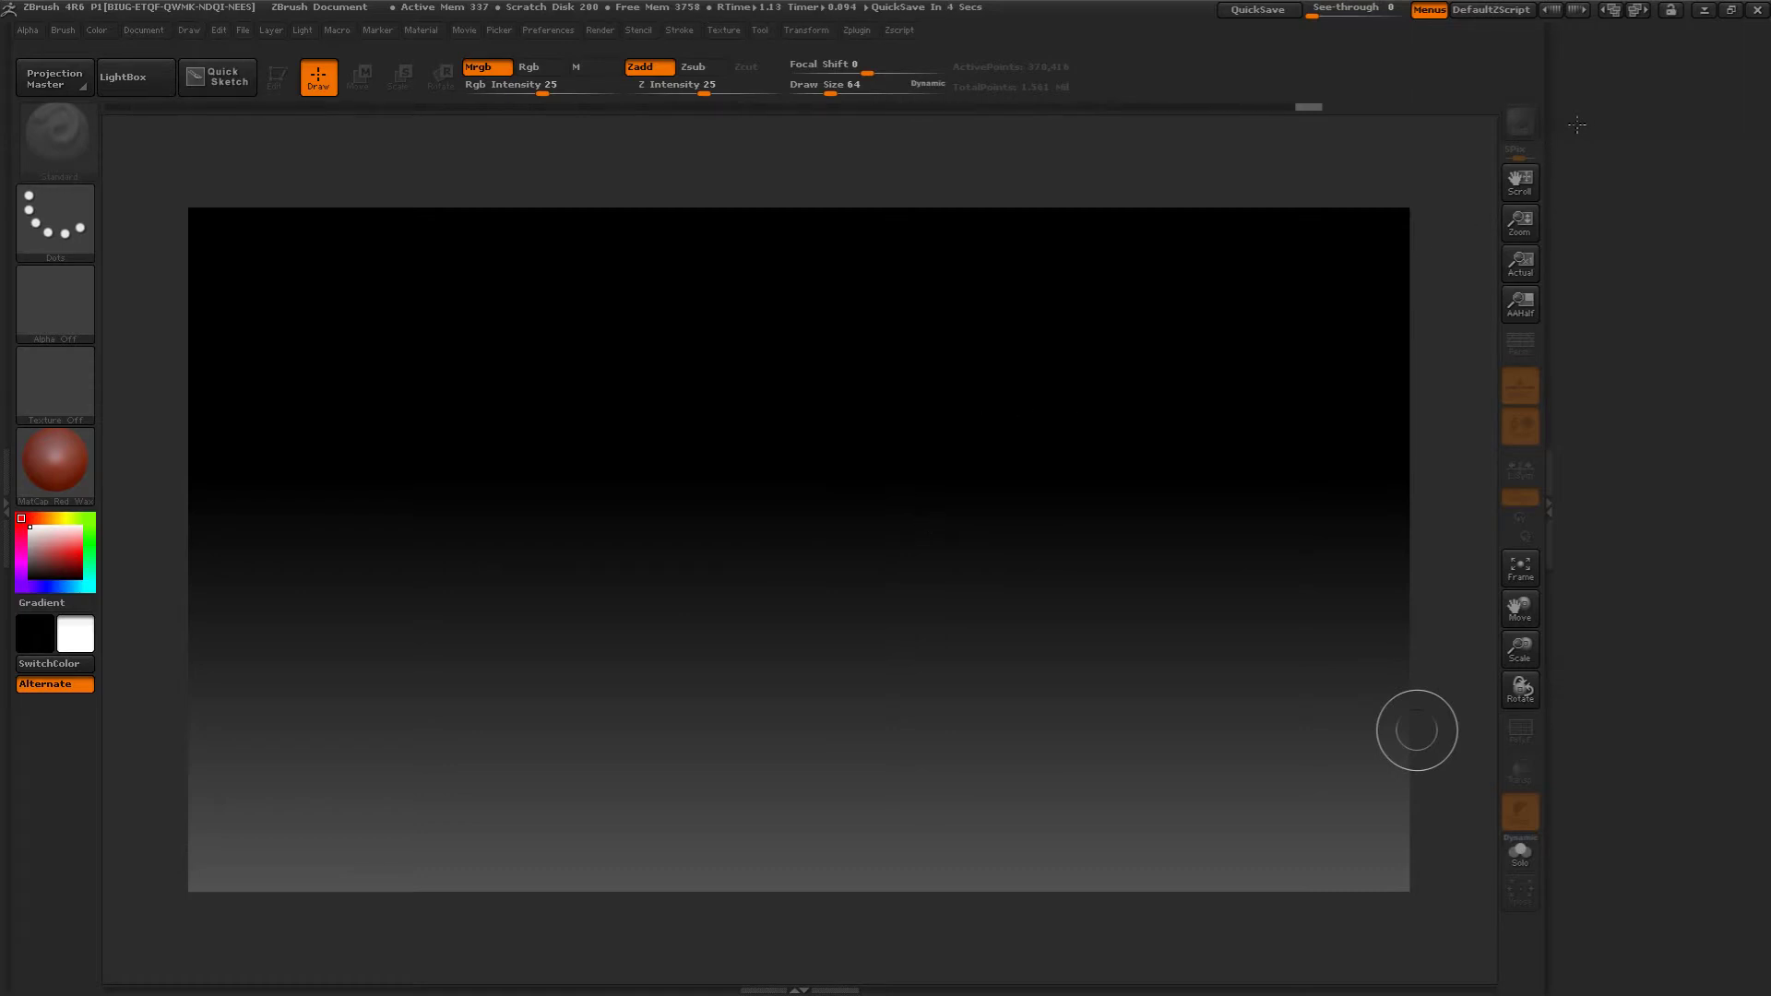
- Place a SweepProfile3D mesh on the canvas and make it editable, viewed from the side
{"action": "left_click_drag", "start_coordinate": [1580, 121], "coordinate": [1565, 441]}
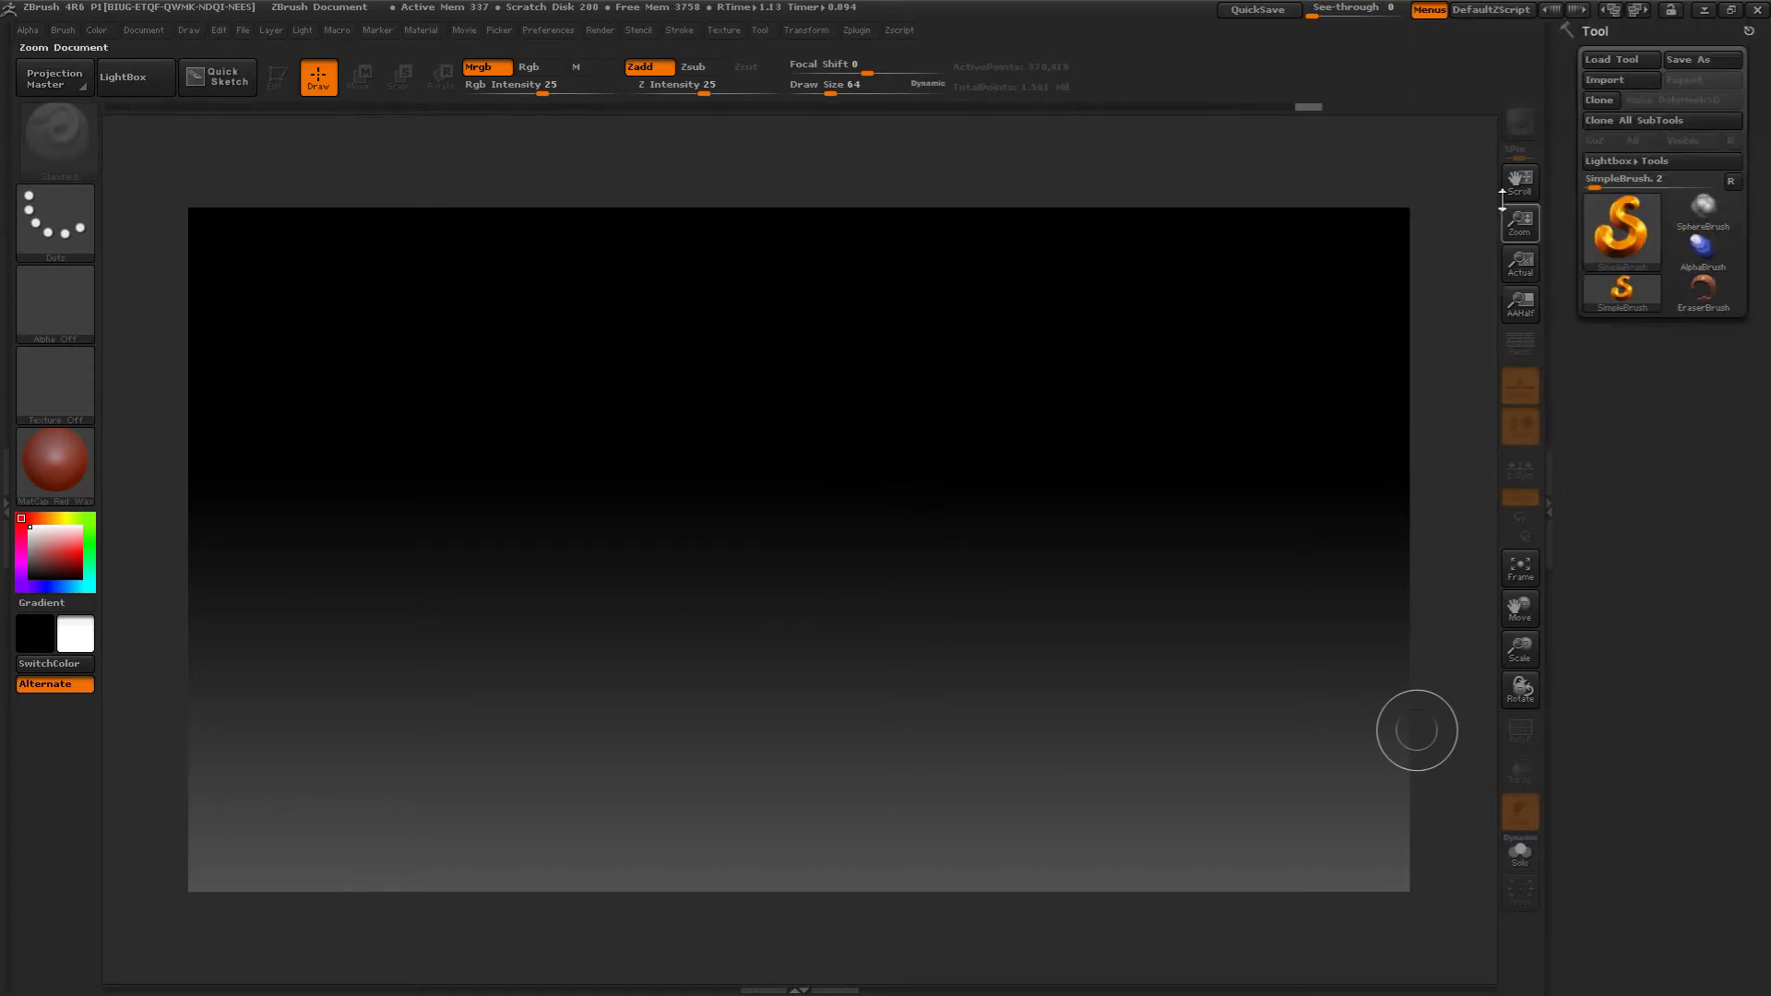
{"action": "left_click", "coordinate": [1623, 224]}
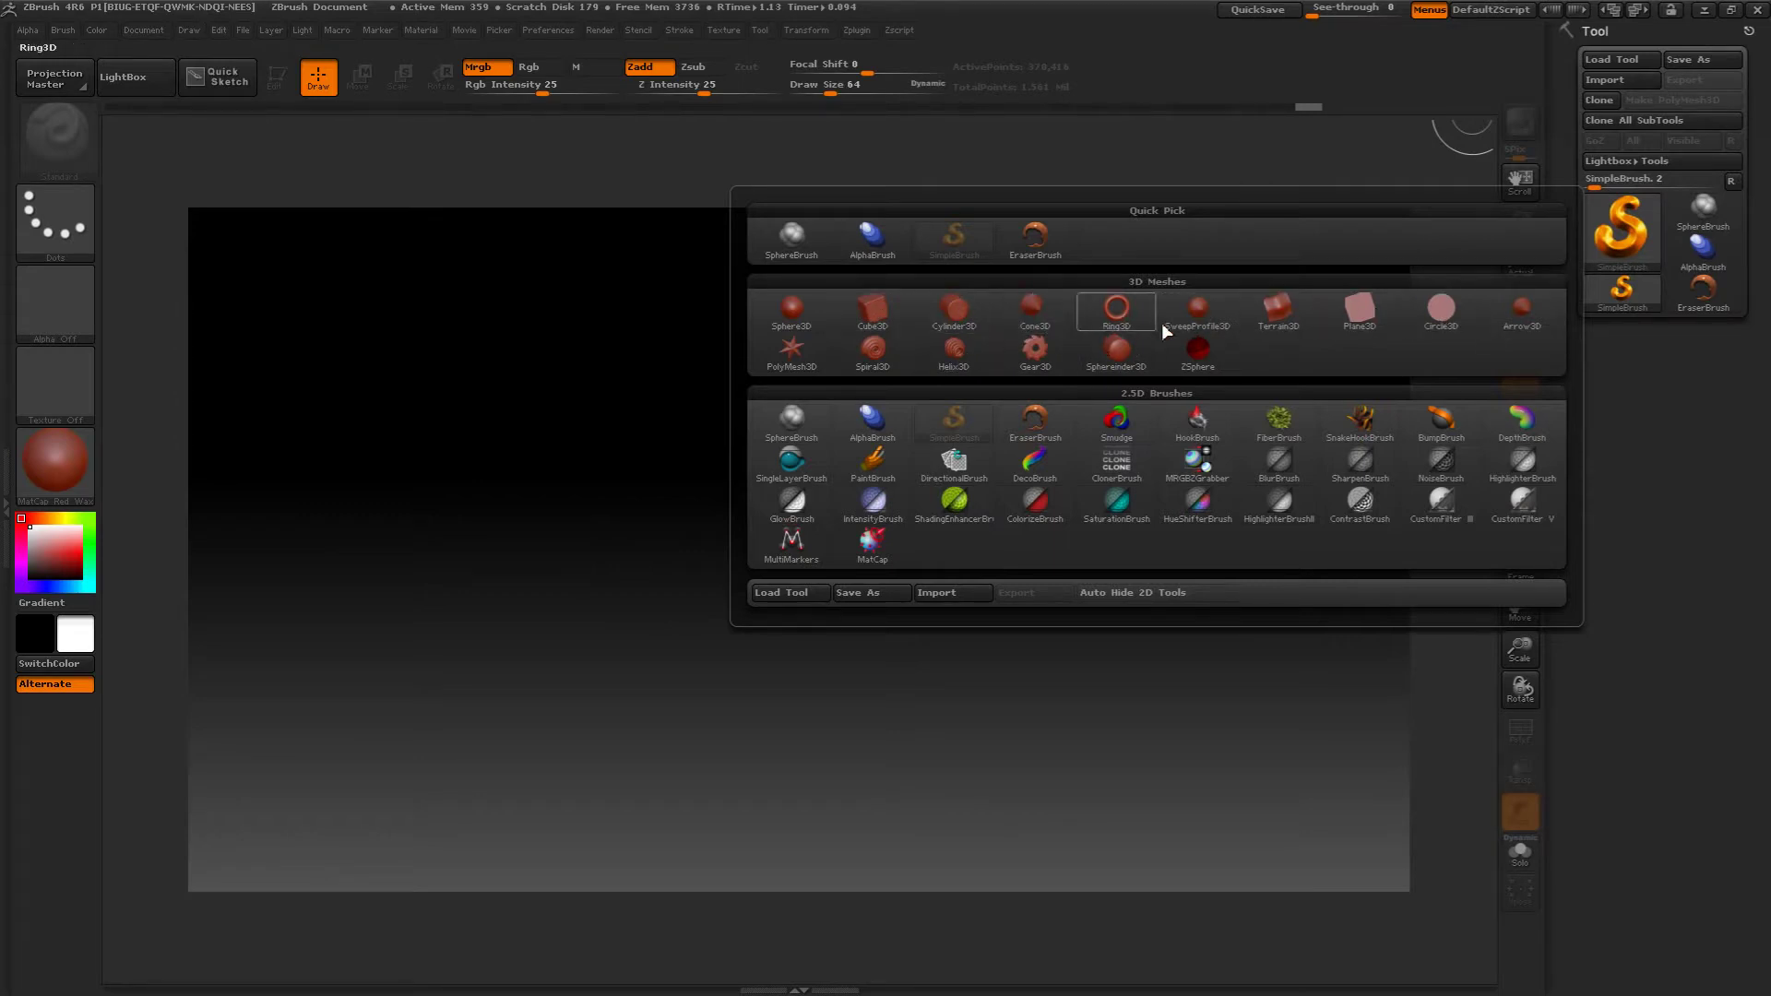
{"action": "left_click", "coordinate": [1197, 313]}
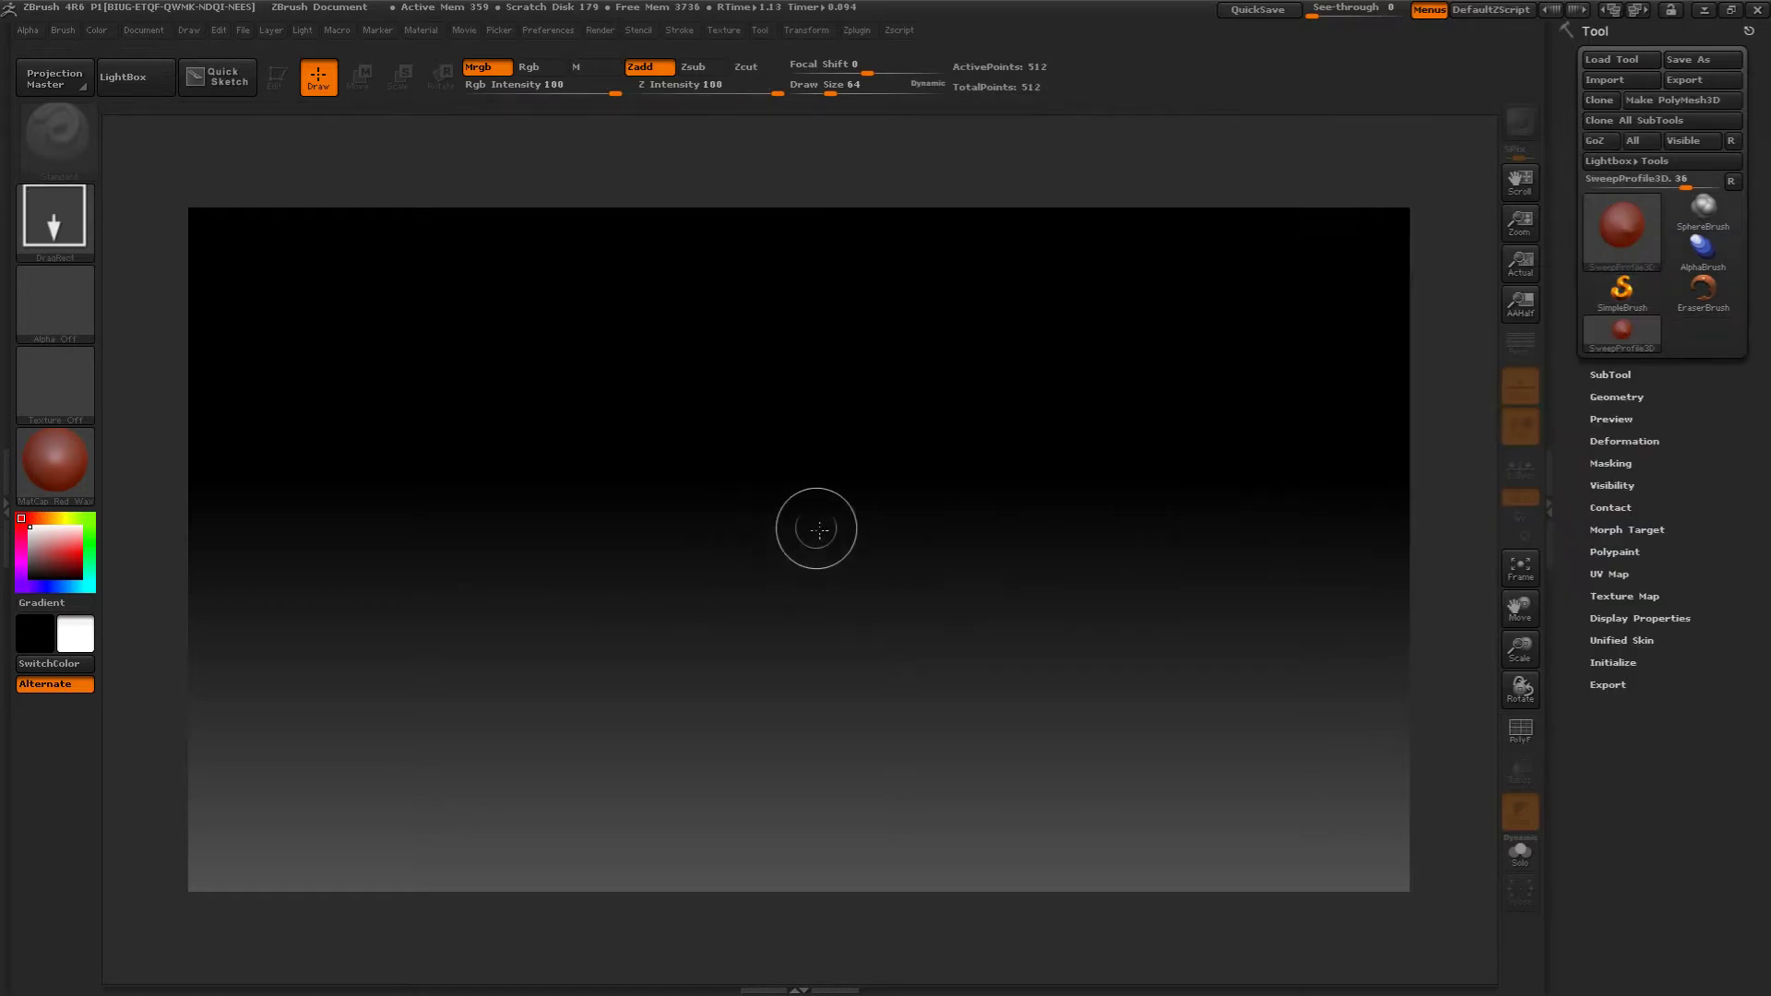
{"action": "left_click_drag", "start_coordinate": [829, 557], "coordinate": [891, 701]}
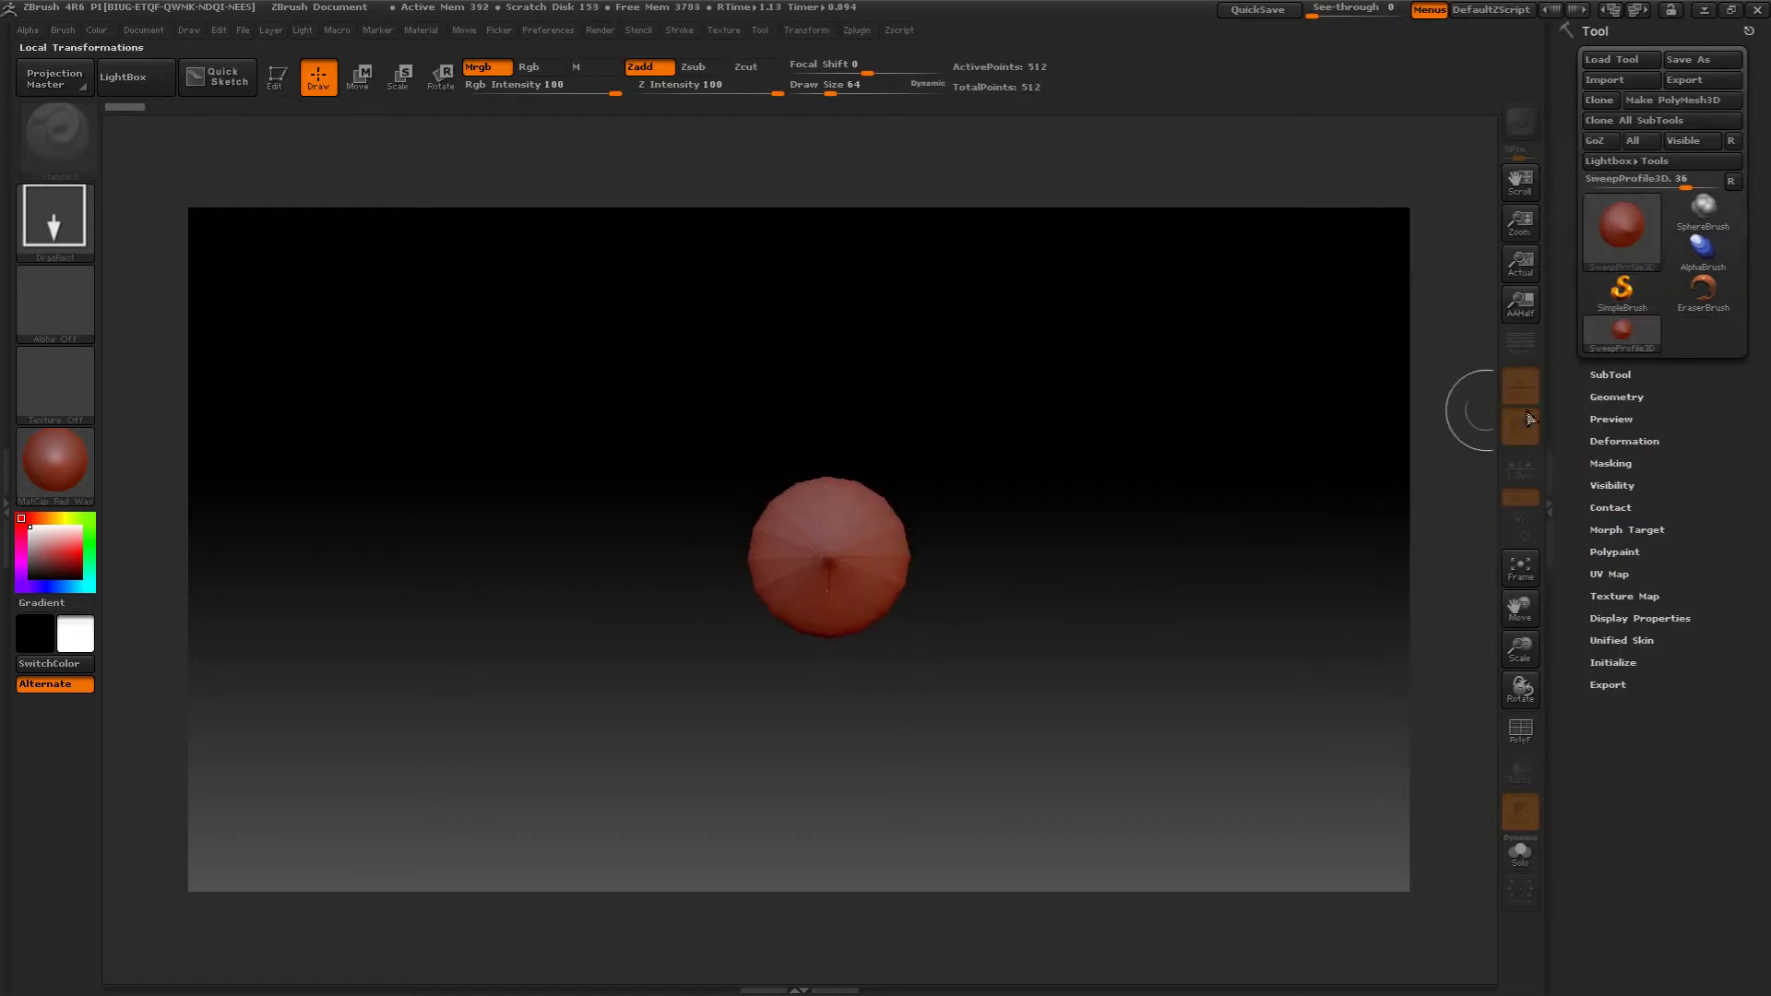
{"action": "left_click", "coordinate": [279, 81]}
{"action": "left_click_drag", "start_coordinate": [1082, 415], "coordinate": [1107, 324]}
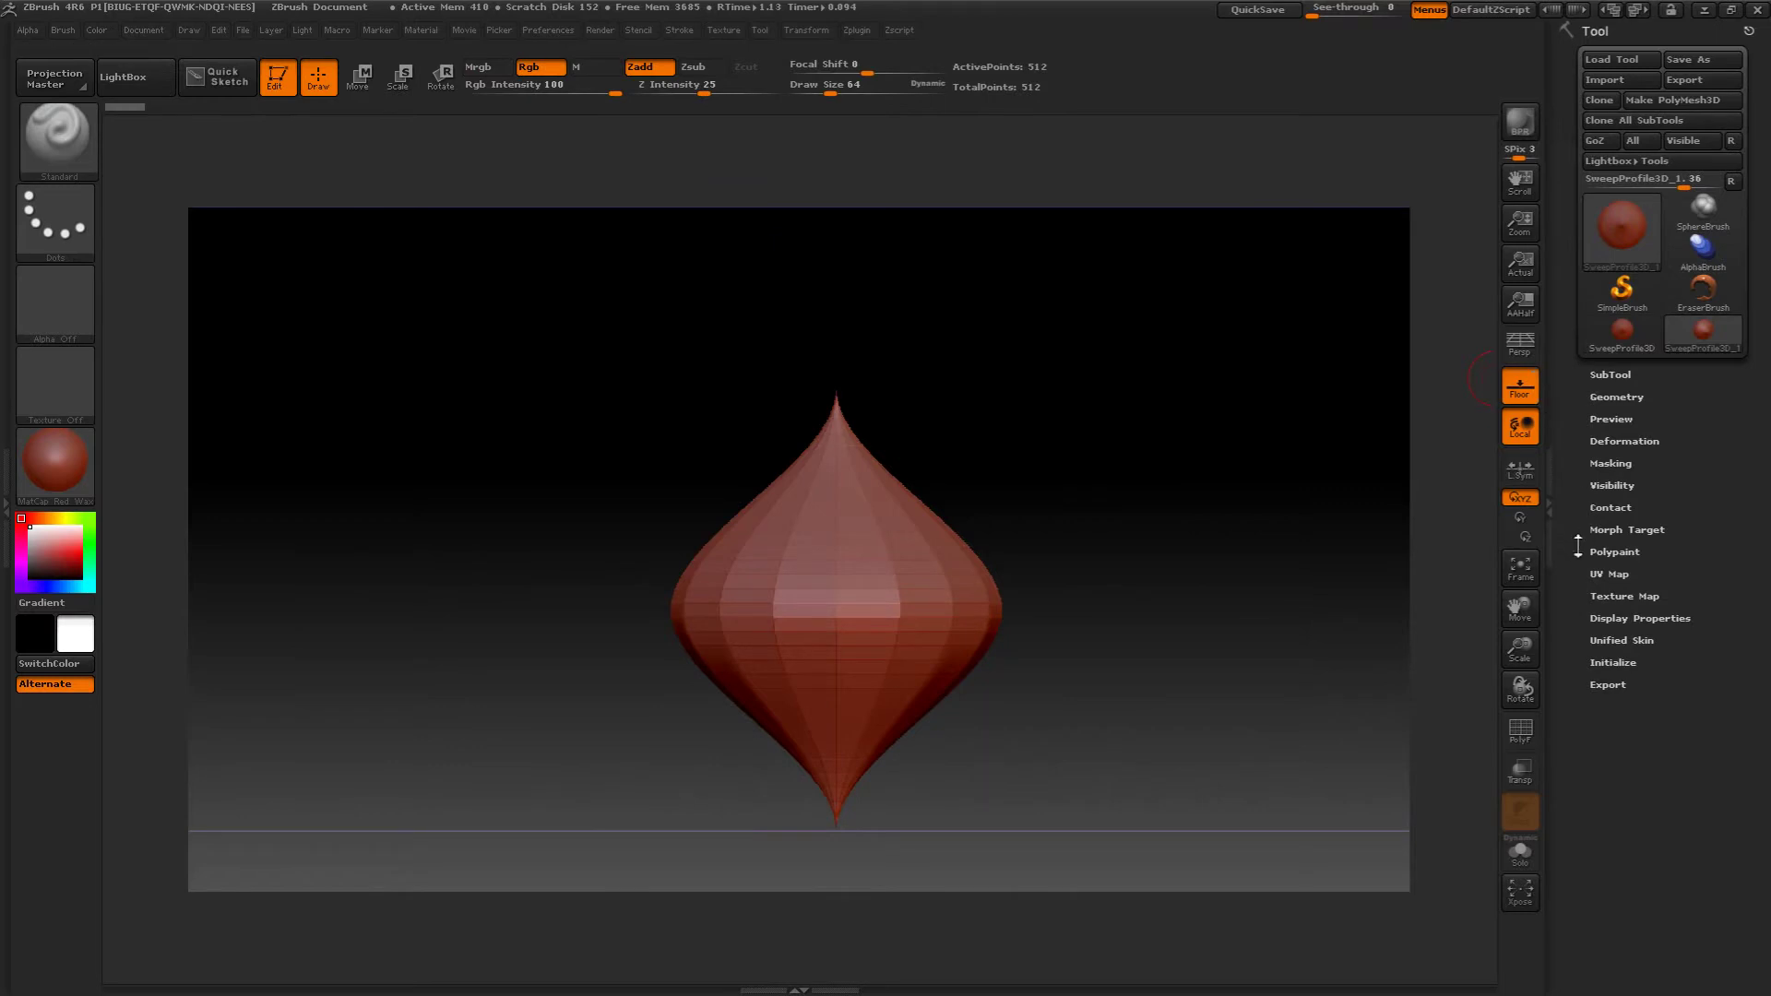
- Reshape the S Profile curve into a tapered bottle, with base and middle radius about 0.27 and the open top about 0.12
{"action": "left_click", "coordinate": [1605, 663]}
{"action": "mouse_move", "coordinate": [1150, 423]}
{"action": "left_mouse_down"}
{"action": "mouse_move", "coordinate": [1123, 525]}
{"action": "mouse_move", "coordinate": [1110, 479]}
{"action": "left_mouse_up"}
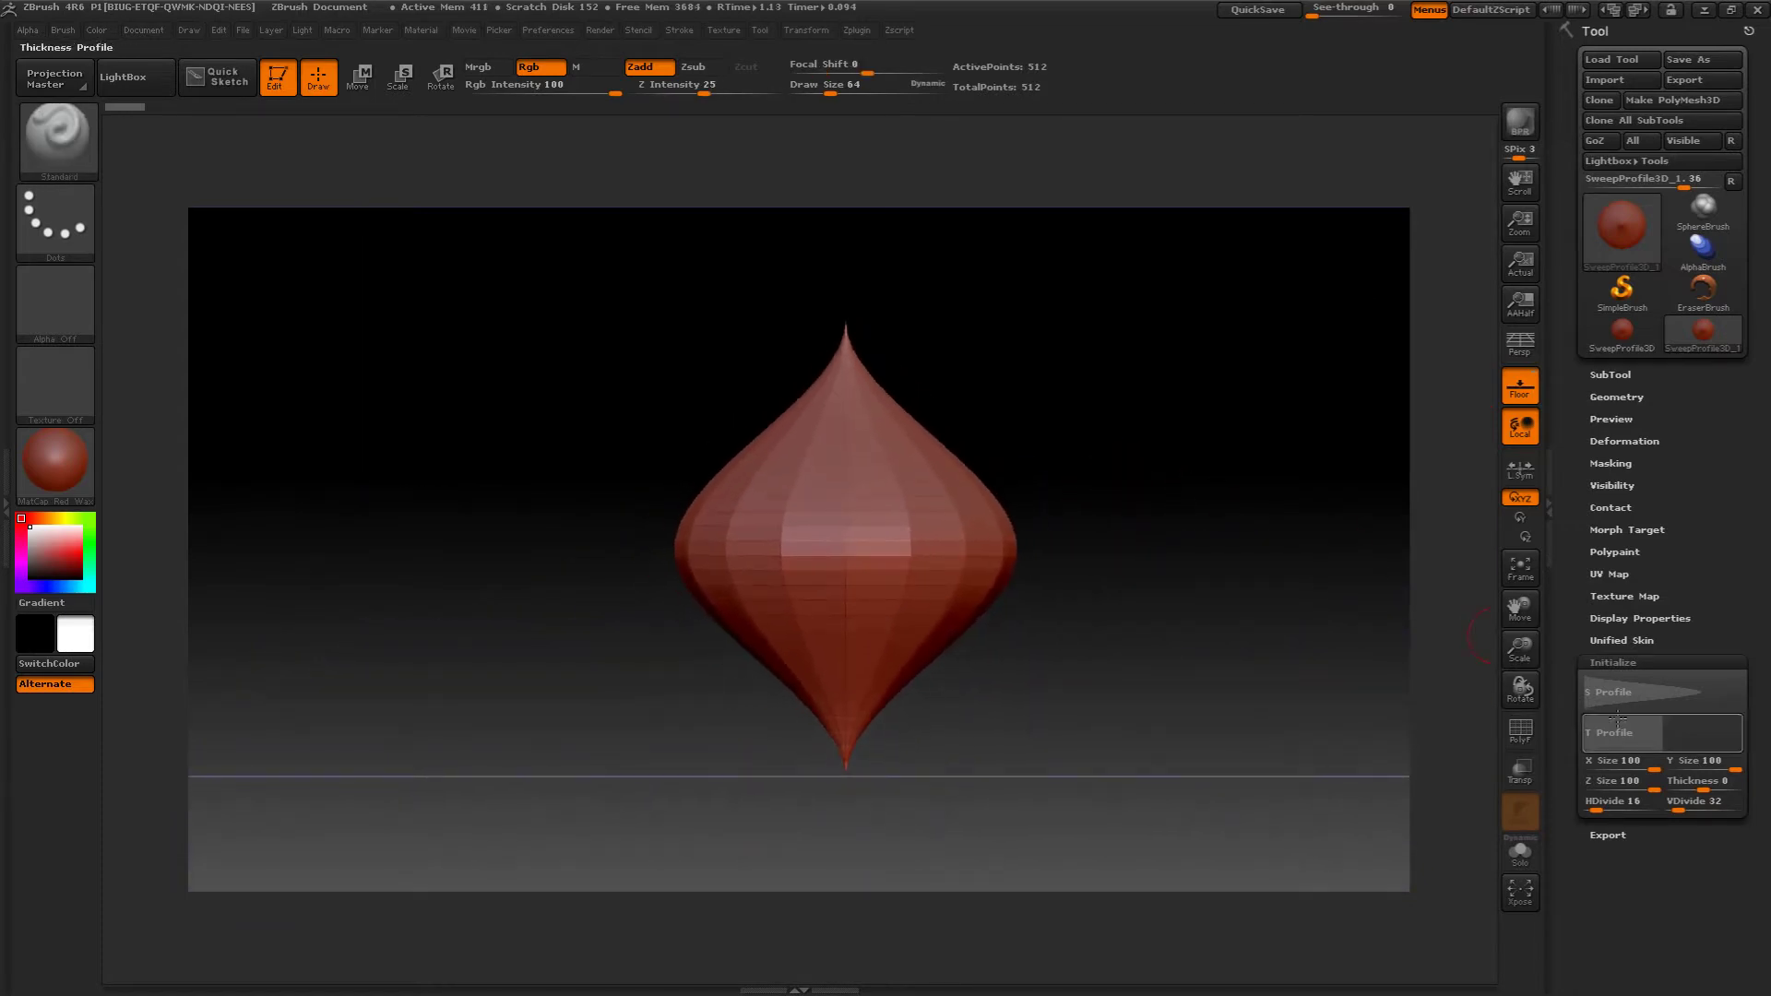
{"action": "left_click", "coordinate": [1690, 687]}
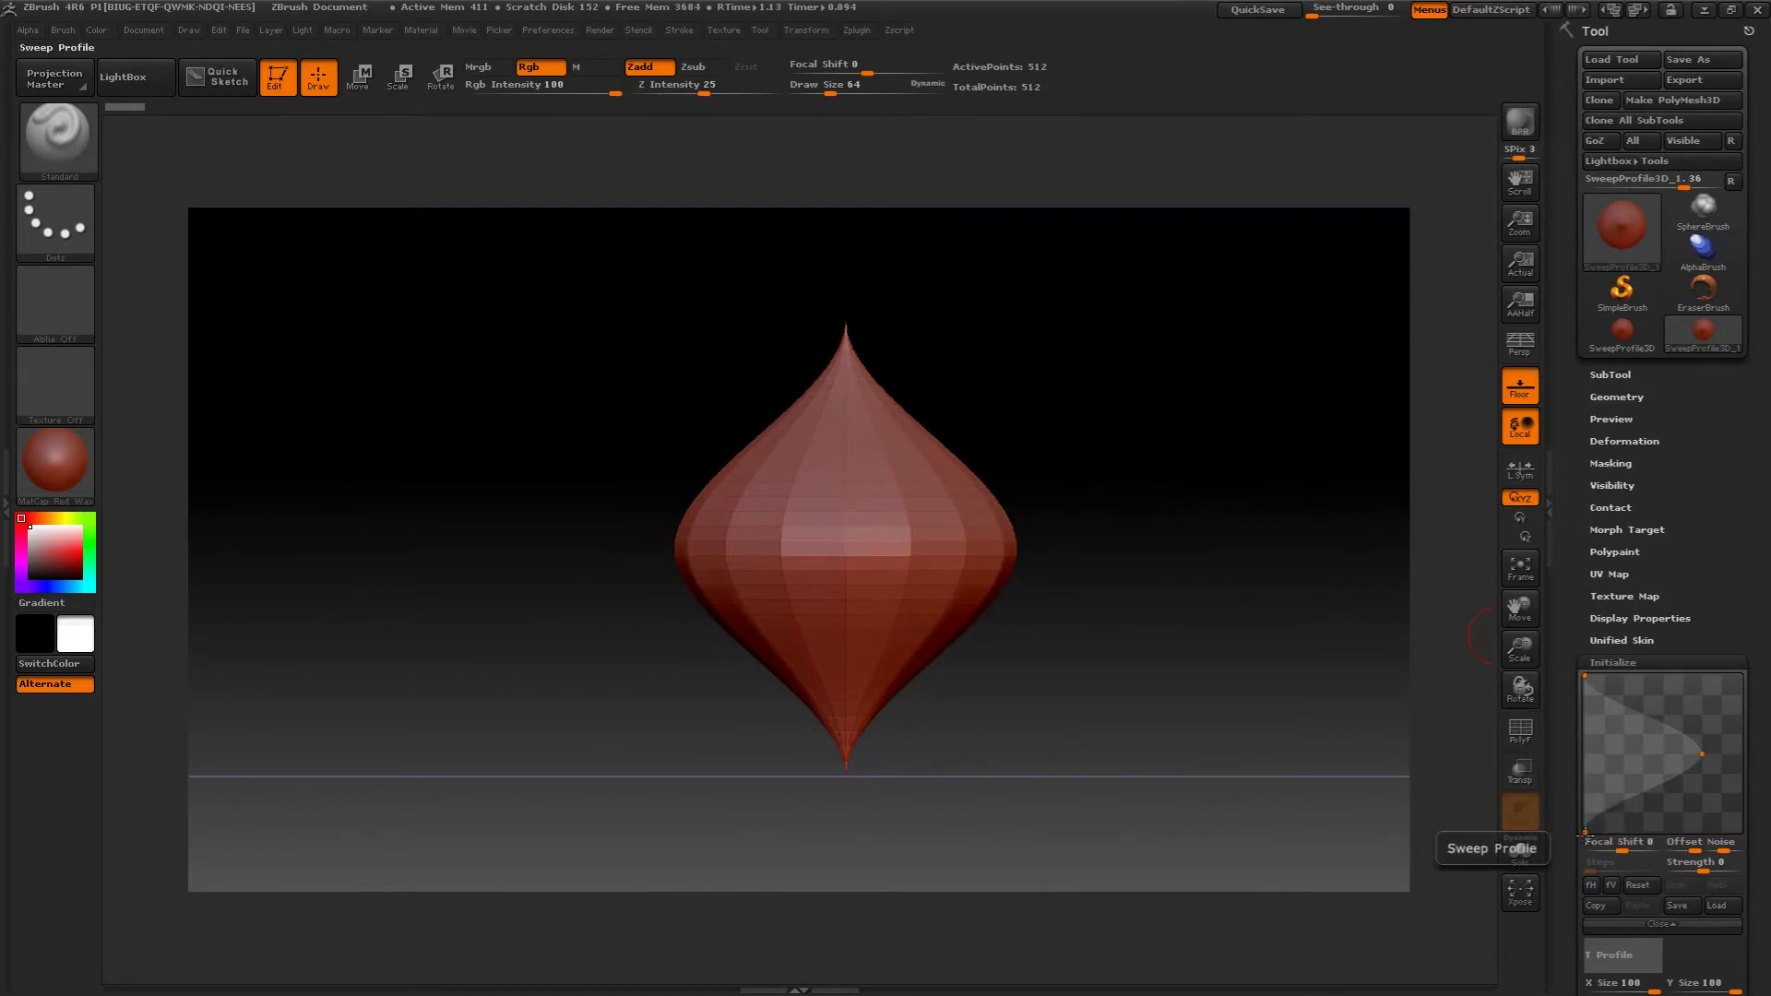
{"action": "left_click_drag", "start_coordinate": [1584, 832], "coordinate": [1625, 831]}
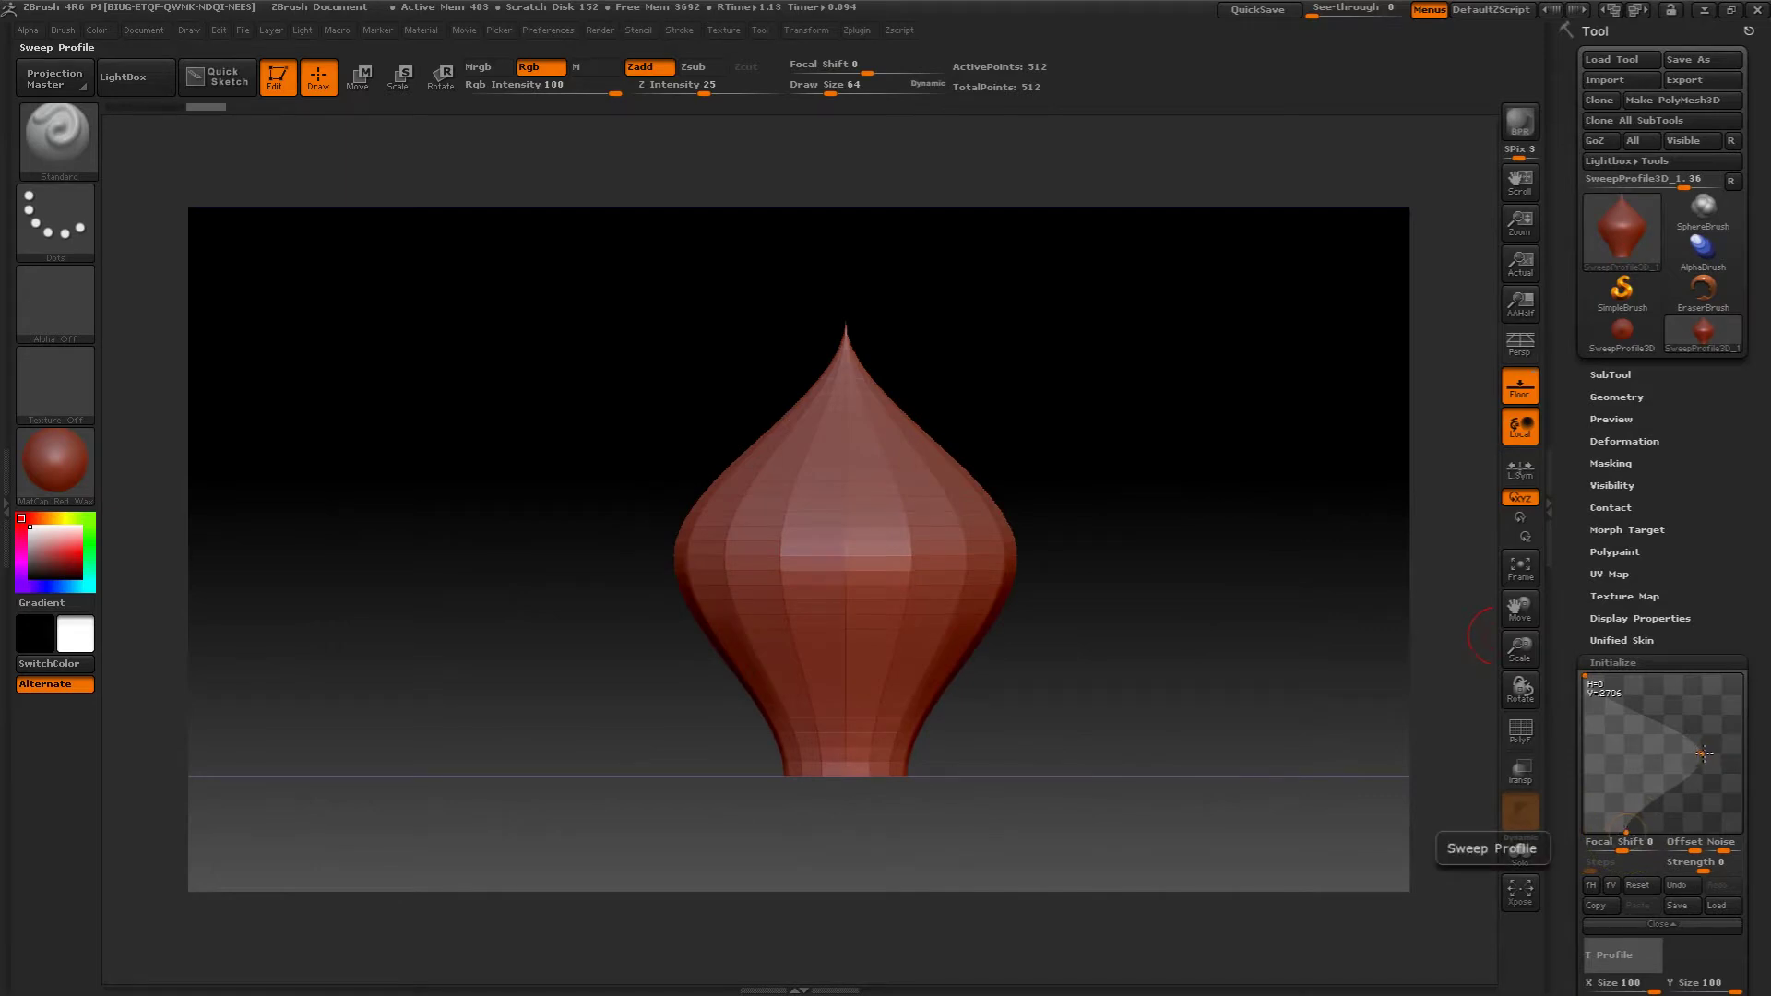
{"action": "mouse_move", "coordinate": [1699, 723]}
{"action": "left_mouse_down"}
{"action": "mouse_move", "coordinate": [1656, 761]}
{"action": "mouse_move", "coordinate": [1626, 760]}
{"action": "left_mouse_up"}
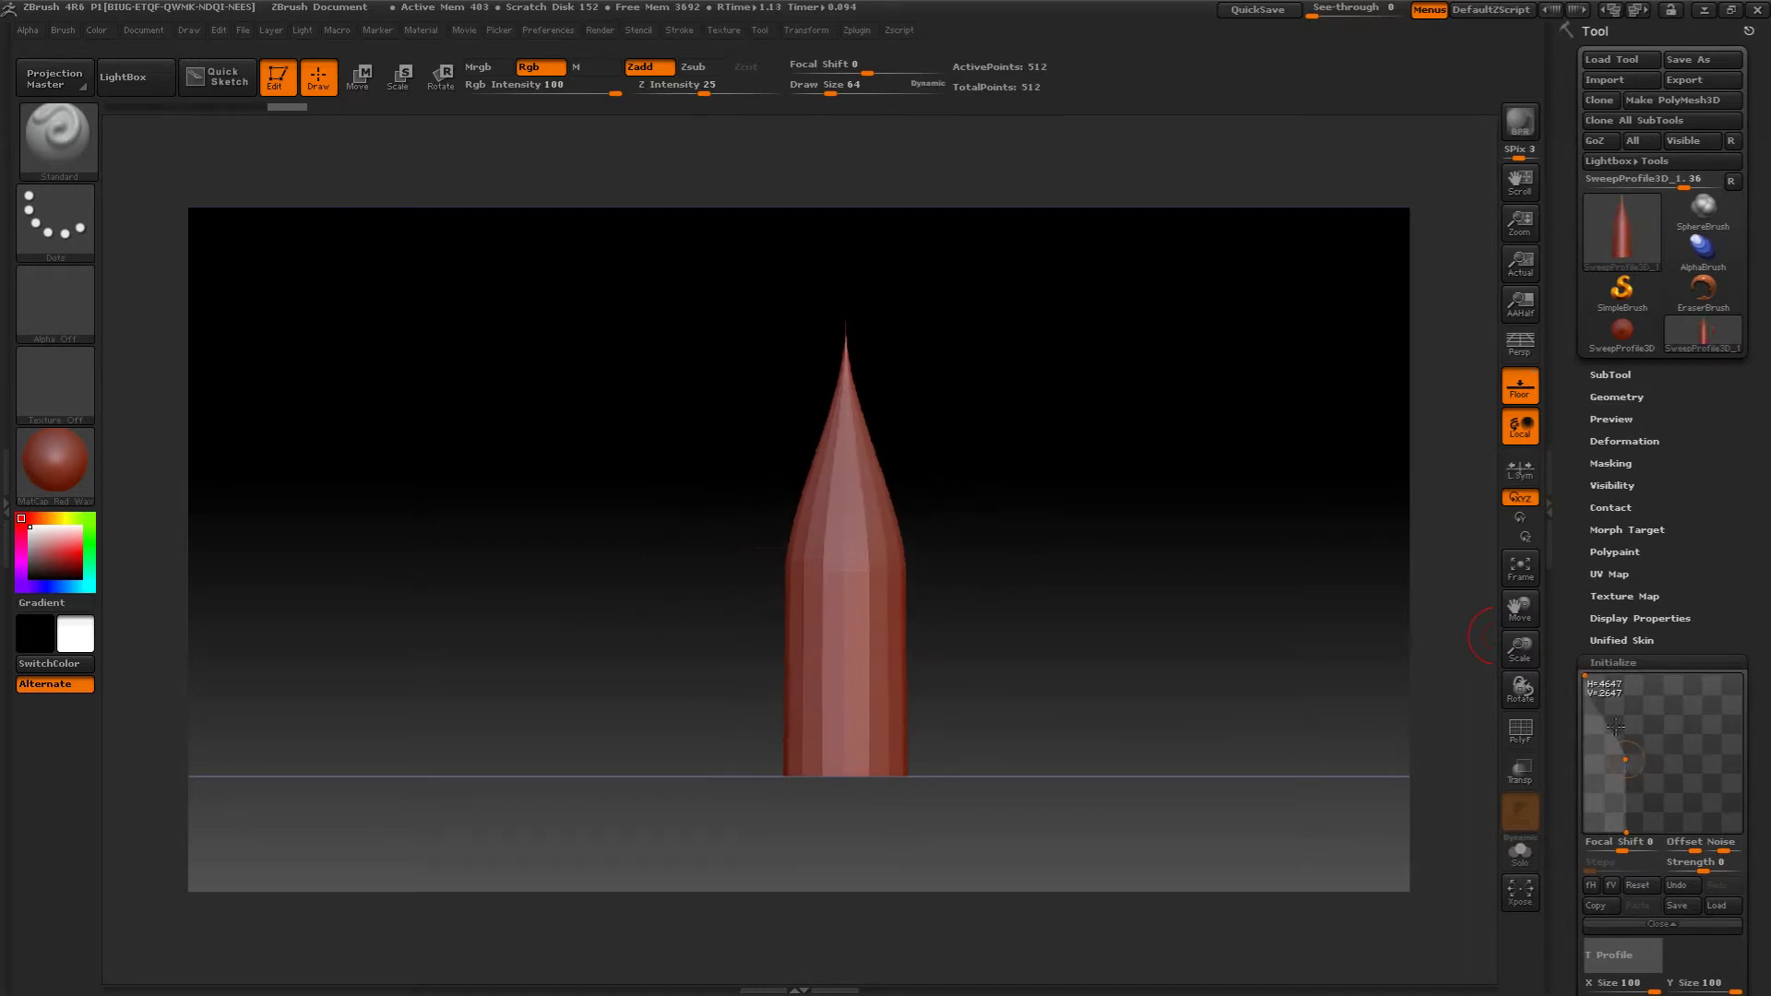
{"action": "left_click_drag", "start_coordinate": [1588, 679], "coordinate": [1612, 683]}
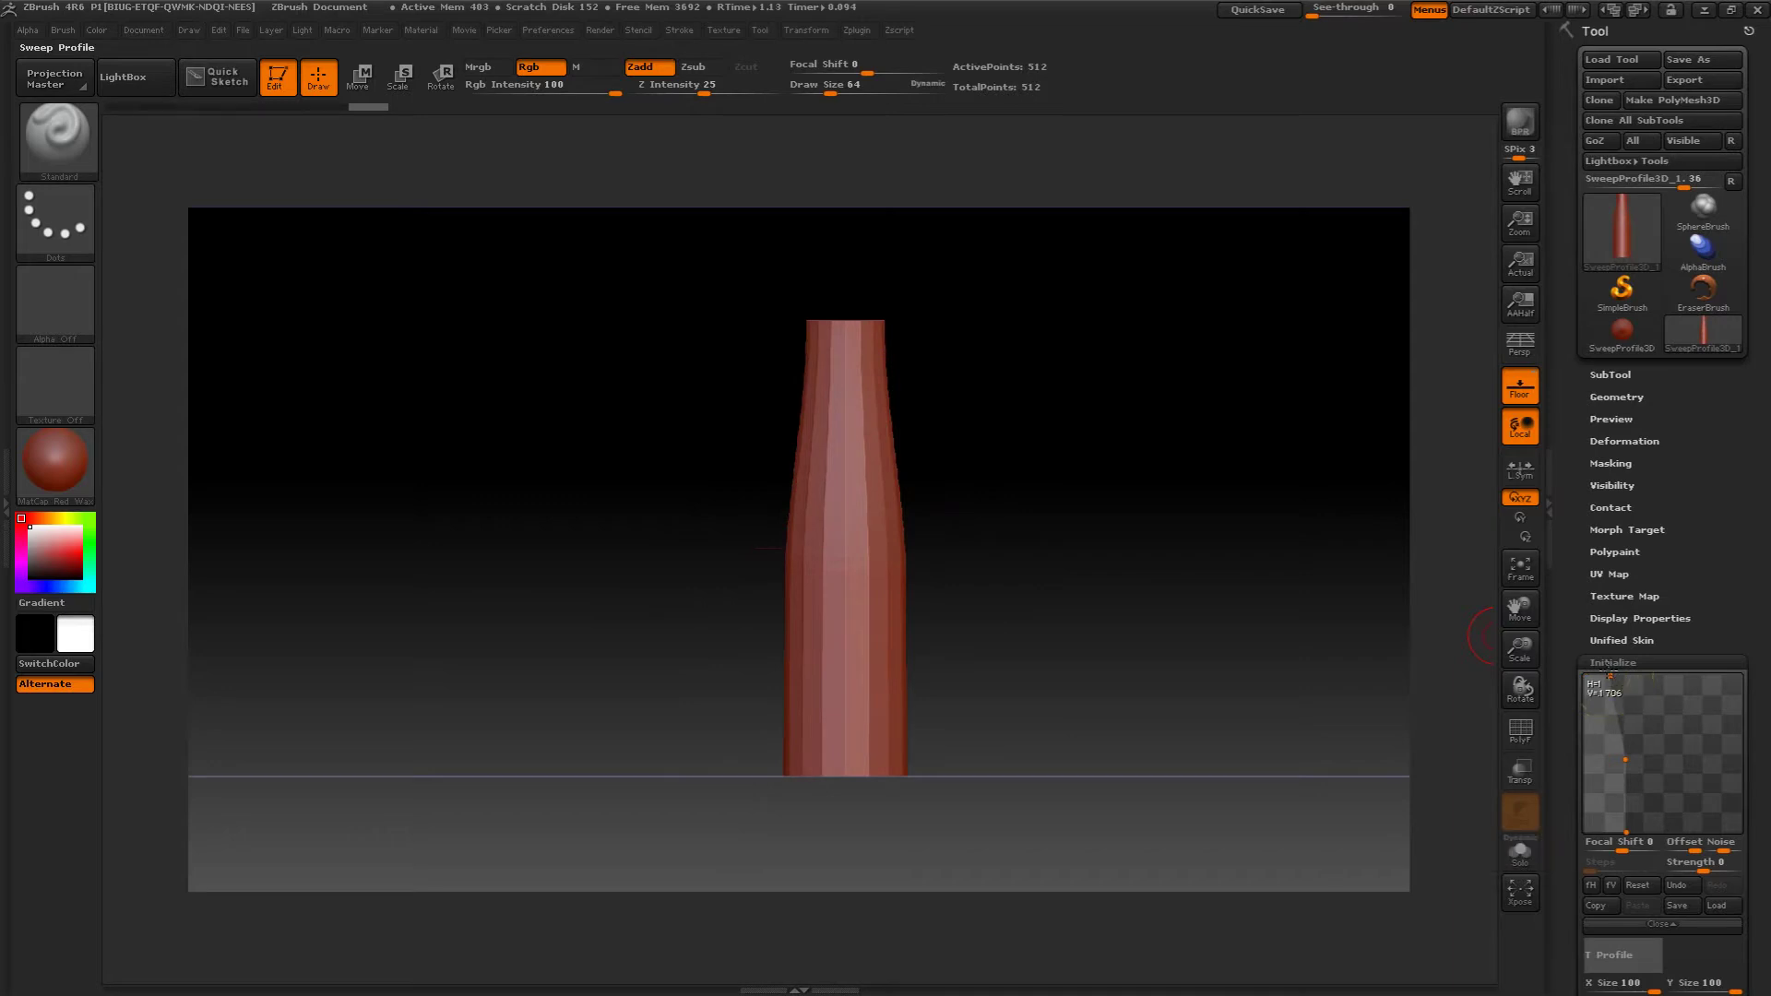
{"action": "left_click_drag", "start_coordinate": [1610, 676], "coordinate": [1604, 682]}
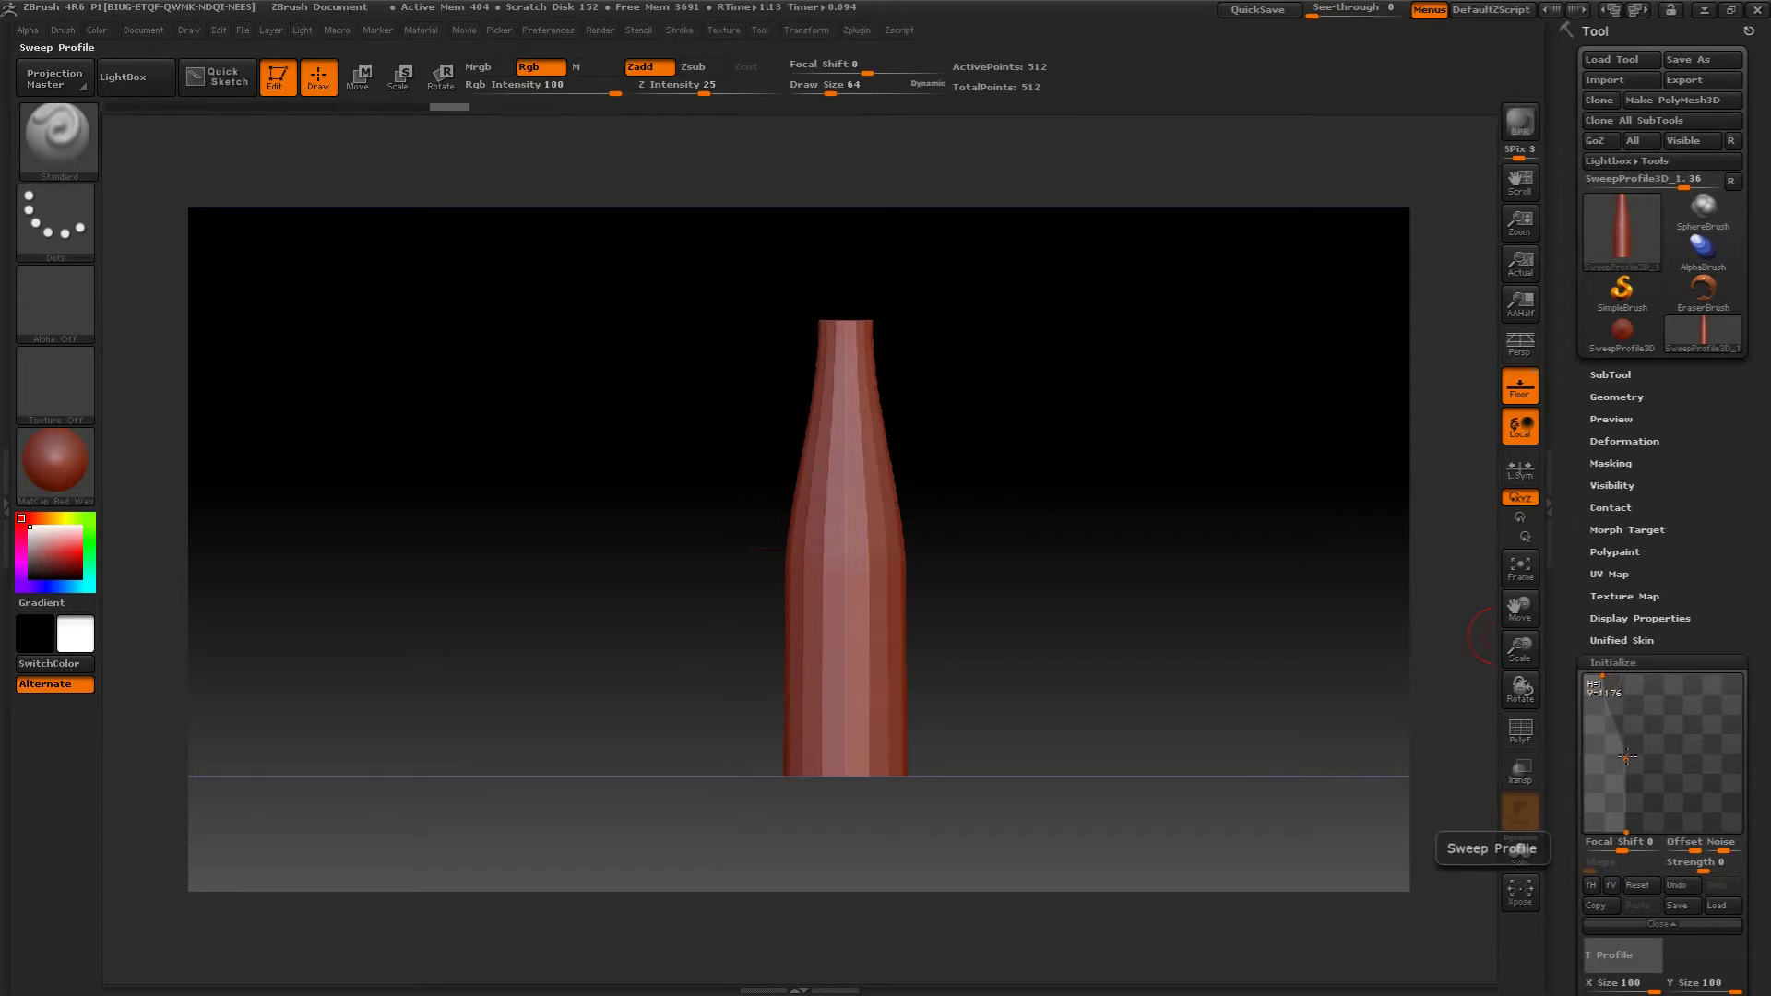
- Add and adjust S Profile curve points to form a straight neck about 0.12 in radius above a sloping shoulder at about 0.59 height
{"action": "left_click_drag", "start_coordinate": [1628, 747], "coordinate": [1626, 771]}
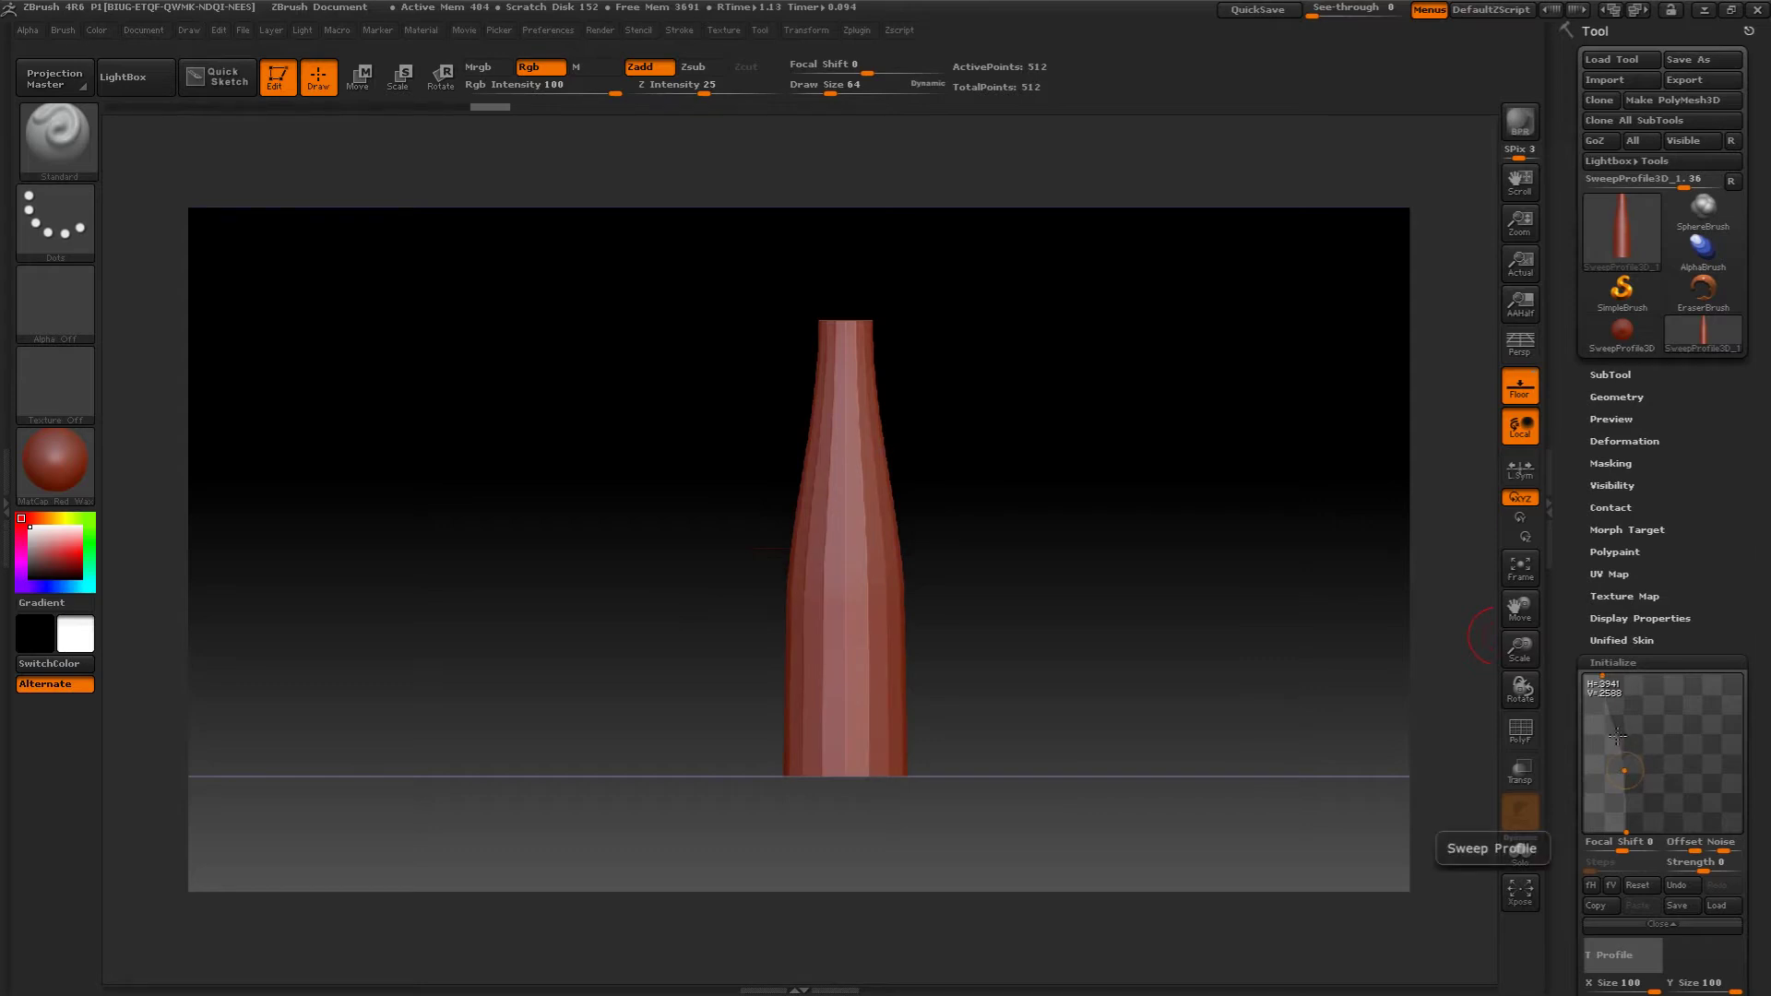
{"action": "mouse_move", "coordinate": [1617, 734]}
{"action": "left_mouse_down"}
{"action": "mouse_move", "coordinate": [1627, 766]}
{"action": "mouse_move", "coordinate": [1606, 716]}
{"action": "left_mouse_up"}
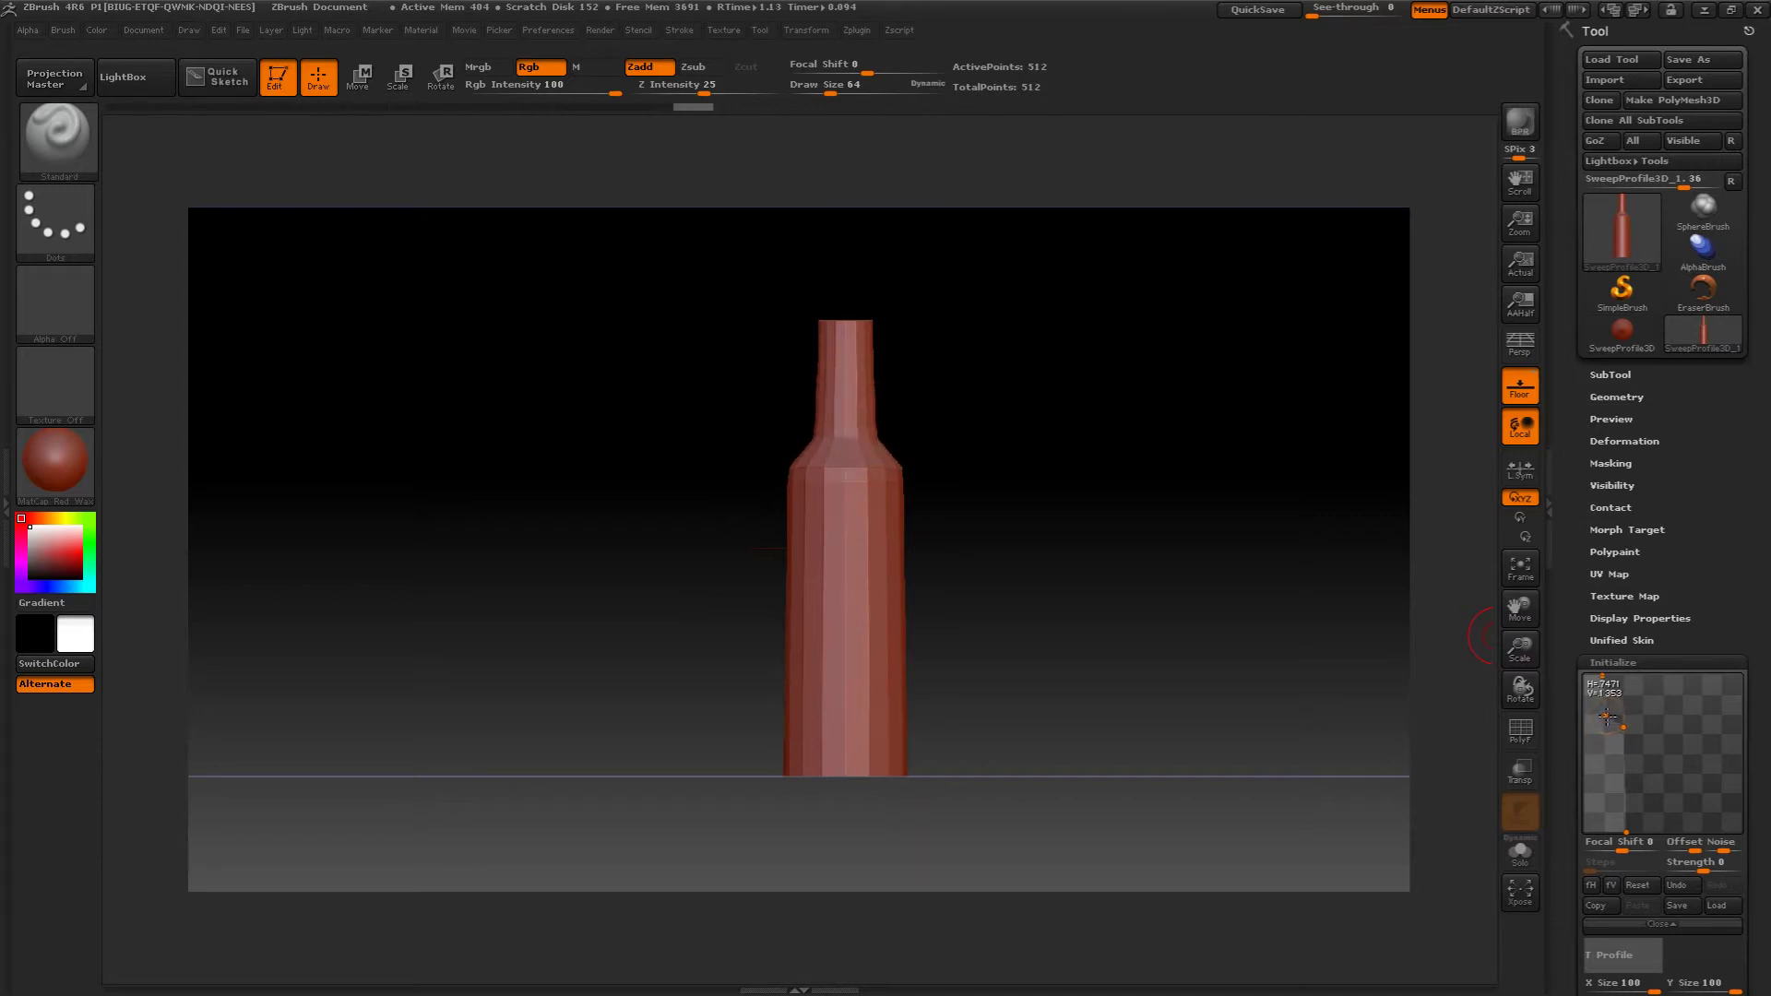
{"action": "mouse_move", "coordinate": [1607, 716]}
{"action": "left_mouse_down"}
{"action": "mouse_move", "coordinate": [1627, 775]}
{"action": "mouse_move", "coordinate": [1607, 719]}
{"action": "mouse_move", "coordinate": [1617, 738]}
{"action": "left_mouse_up"}
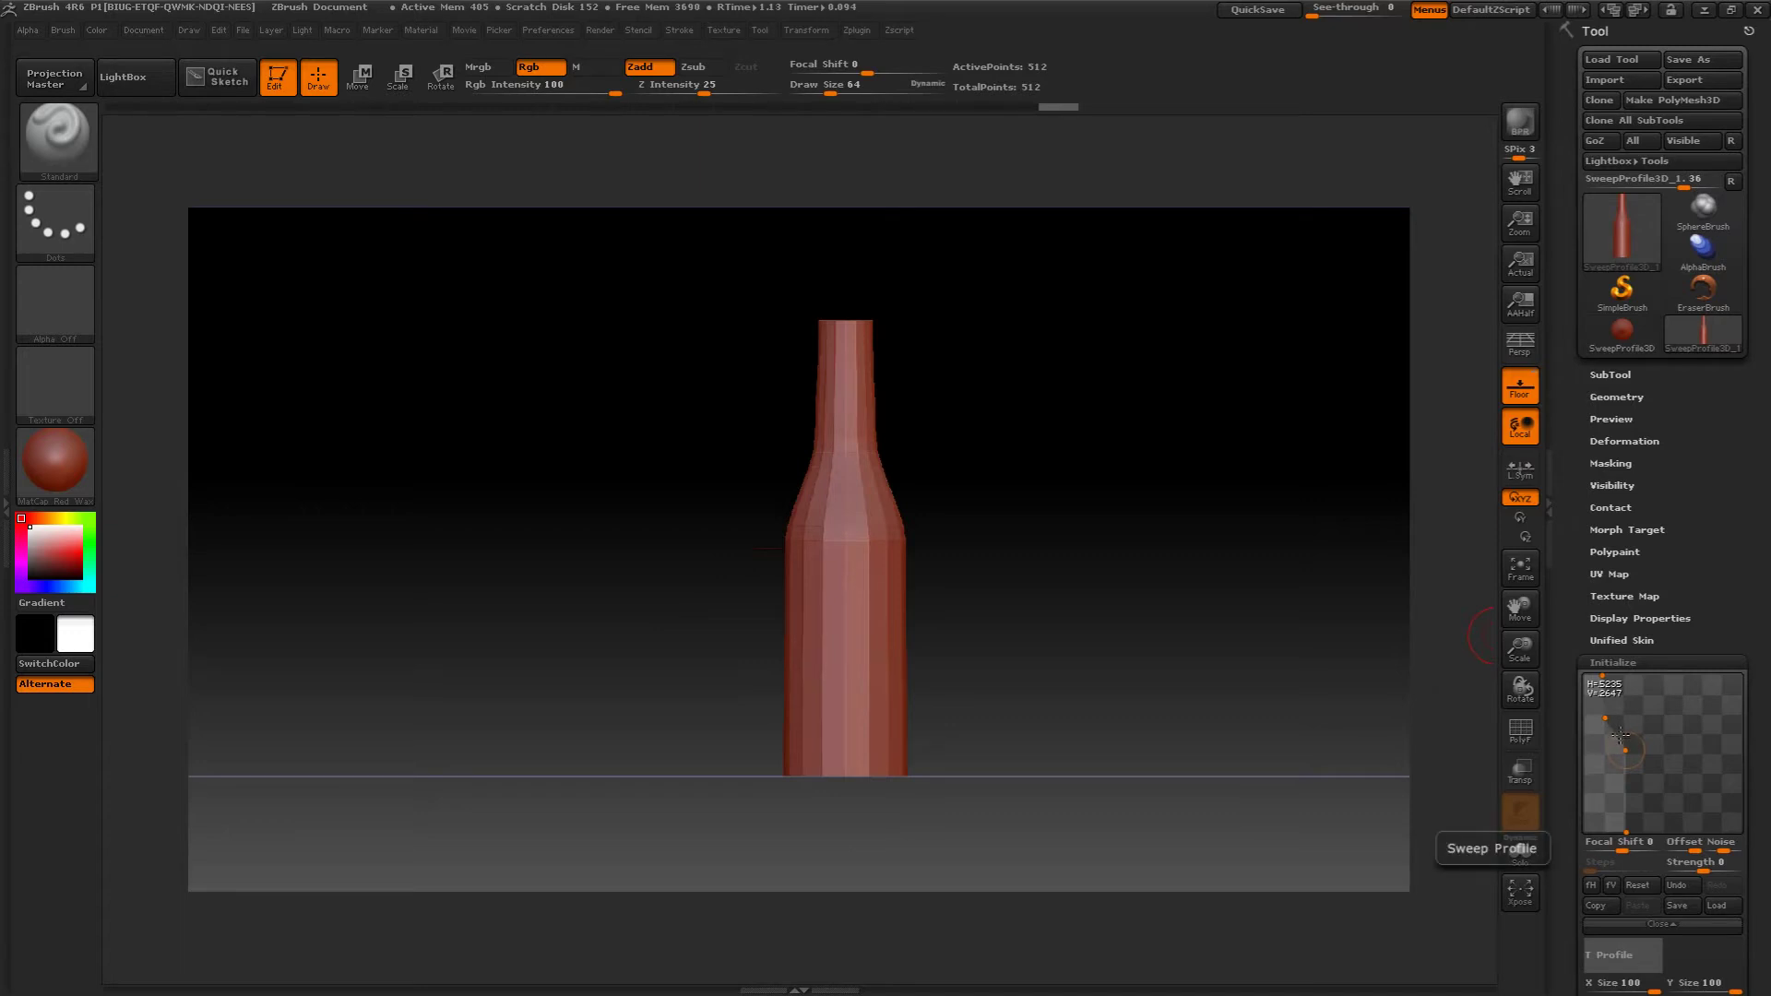
{"action": "left_click_drag", "start_coordinate": [1626, 750], "coordinate": [1604, 713]}
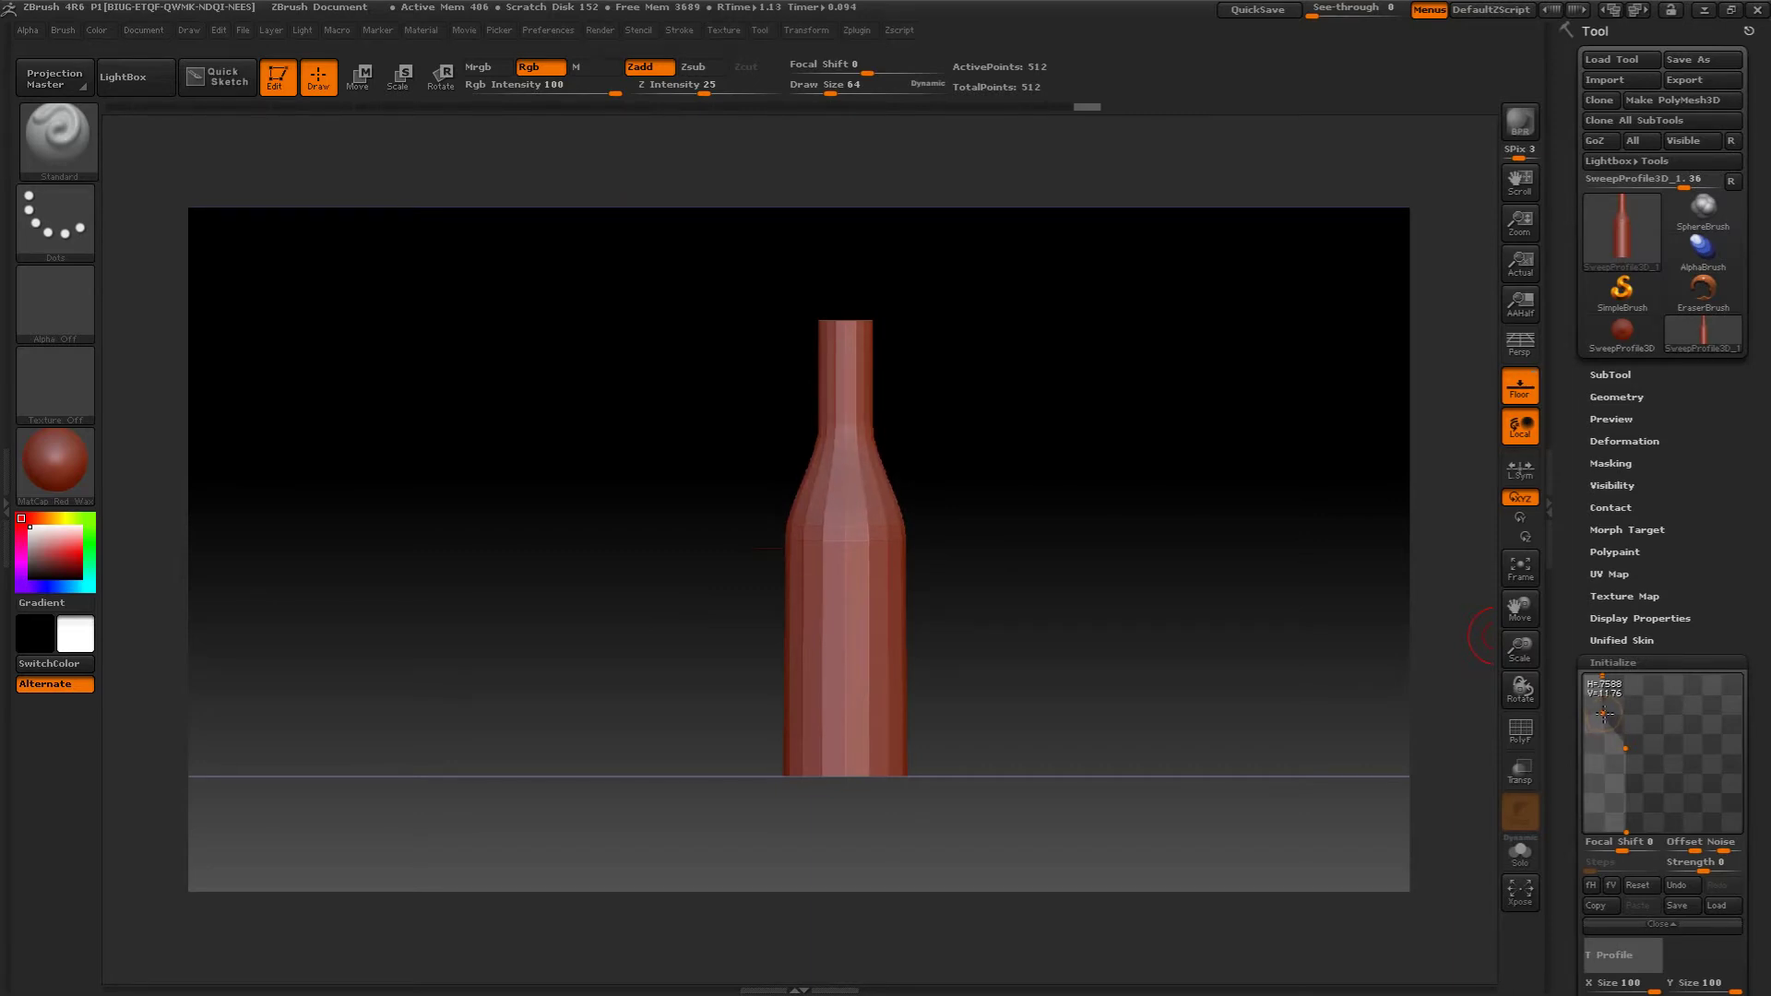
{"action": "left_click_drag", "start_coordinate": [1604, 713], "coordinate": [1627, 739]}
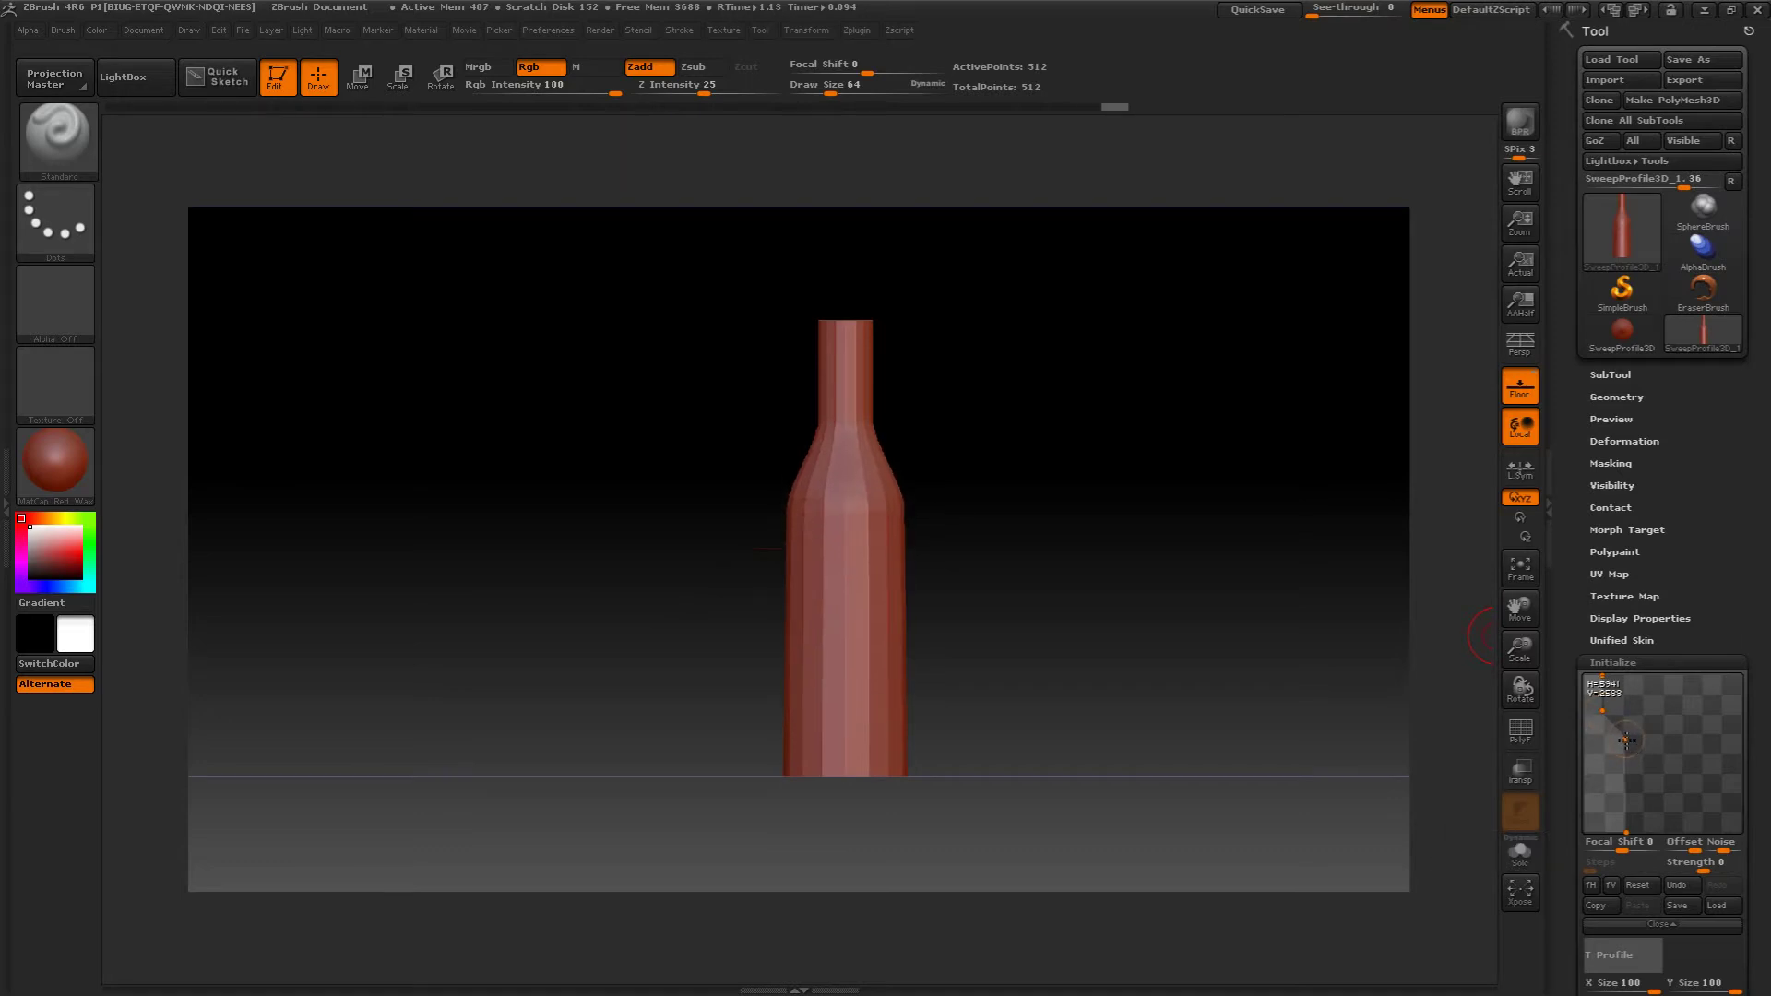
{"action": "left_click_drag", "start_coordinate": [1625, 740], "coordinate": [1603, 678]}
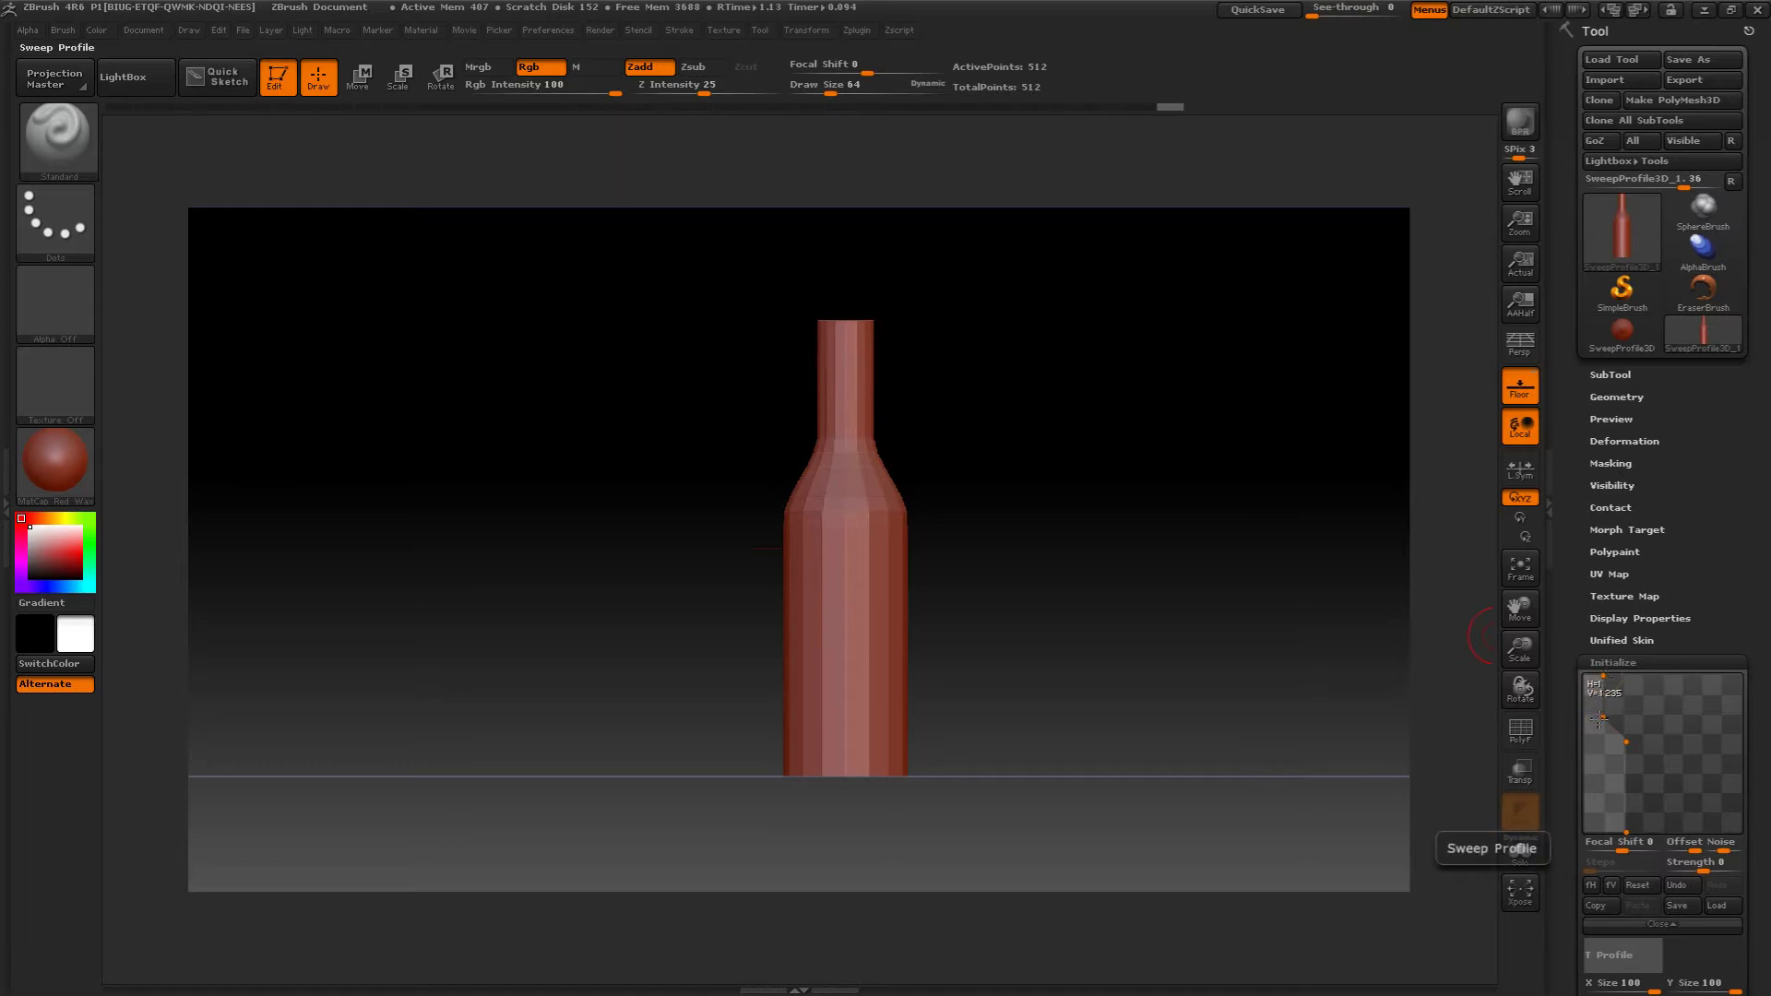
{"action": "left_click_drag", "start_coordinate": [1604, 716], "coordinate": [1604, 717]}
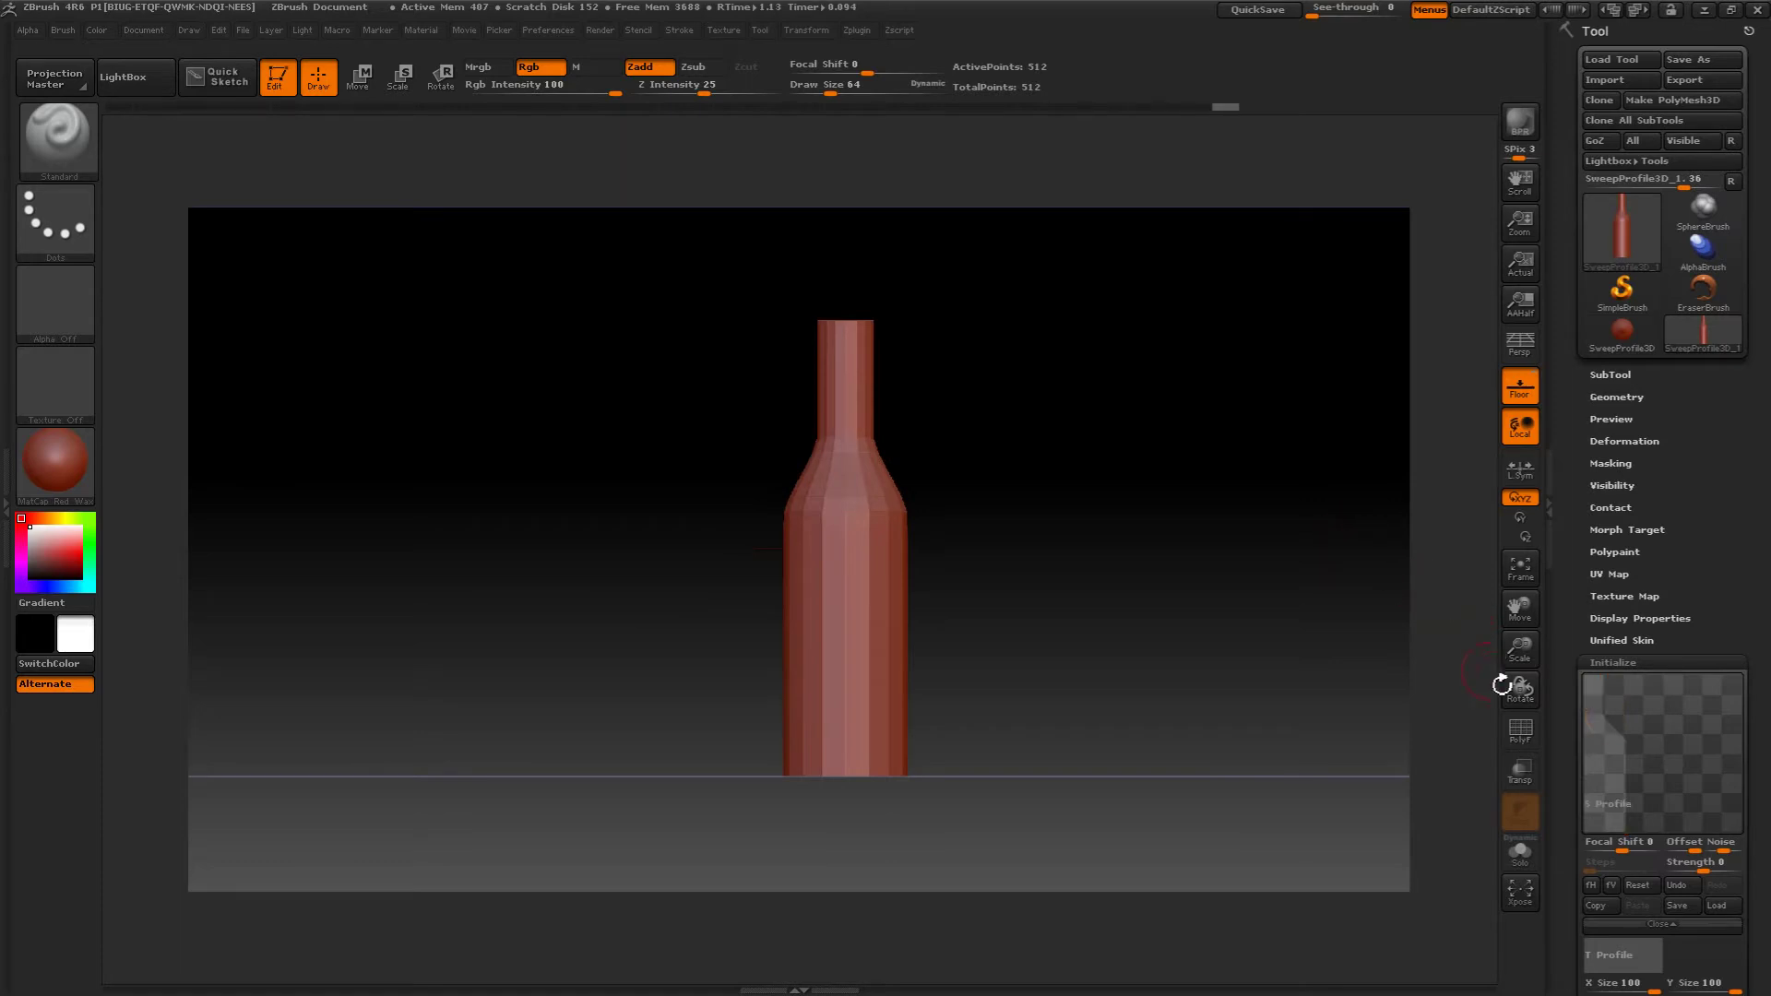
- Smooth the bottle by setting HDivide to 126 and VDivide to 180
{"action": "scroll", "coordinate": [1609, 789], "scroll_direction": "down", "scroll_amount": 3}
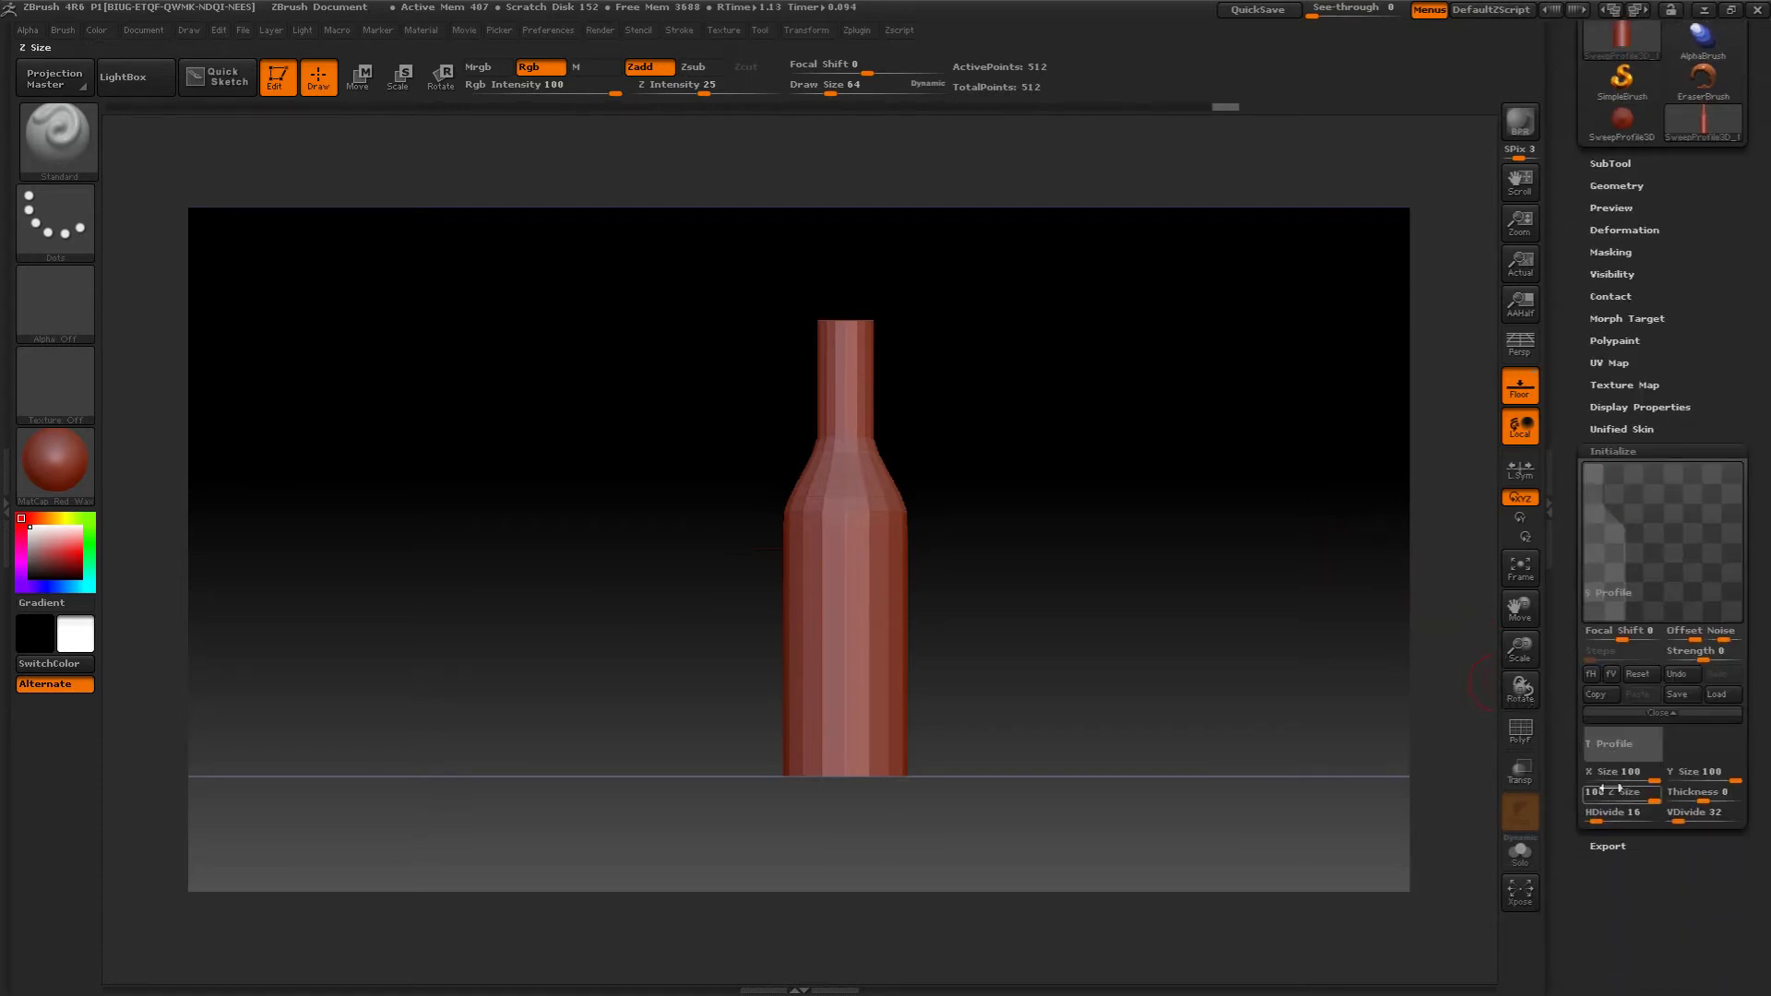
{"action": "left_click_drag", "start_coordinate": [1616, 816], "coordinate": [1723, 814]}
{"action": "left_click_drag", "start_coordinate": [1249, 446], "coordinate": [1147, 570]}
{"action": "key", "text": "super"}
{"action": "left_click_drag", "start_coordinate": [1120, 463], "coordinate": [1071, 415]}
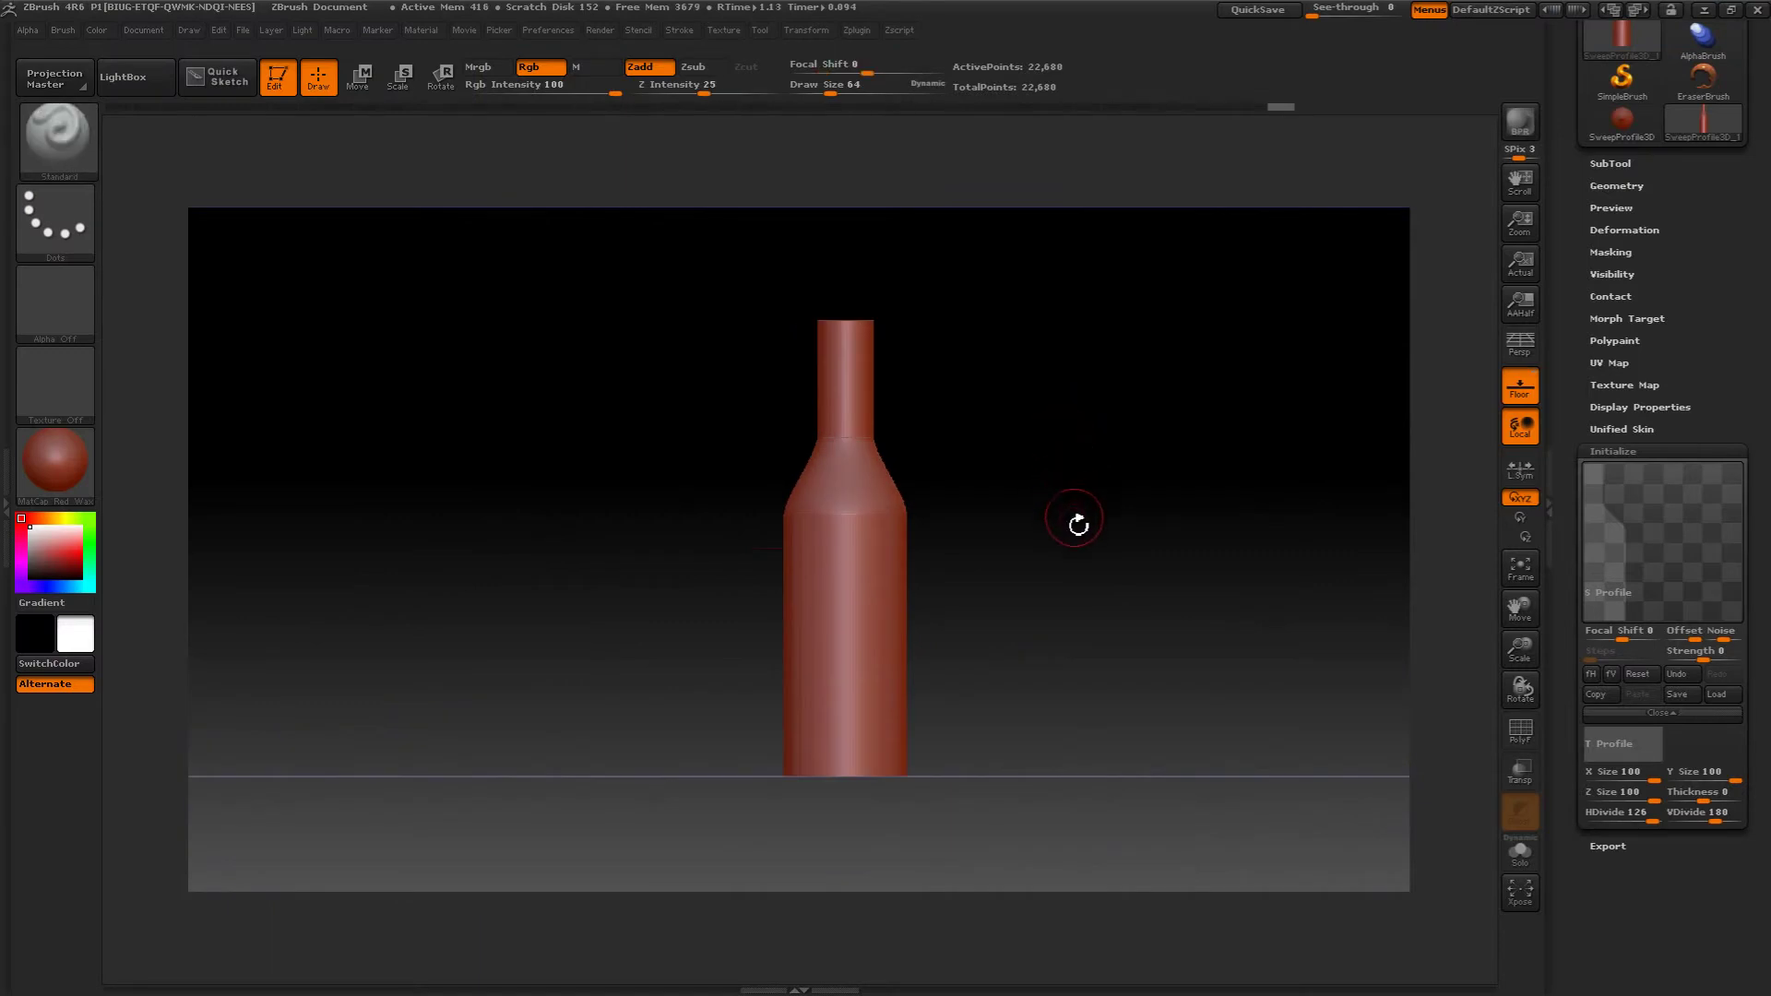
- Give the bottle wall a radial thickness of 4
{"action": "left_click_drag", "start_coordinate": [1075, 522], "coordinate": [1142, 466], "text": "alt"}
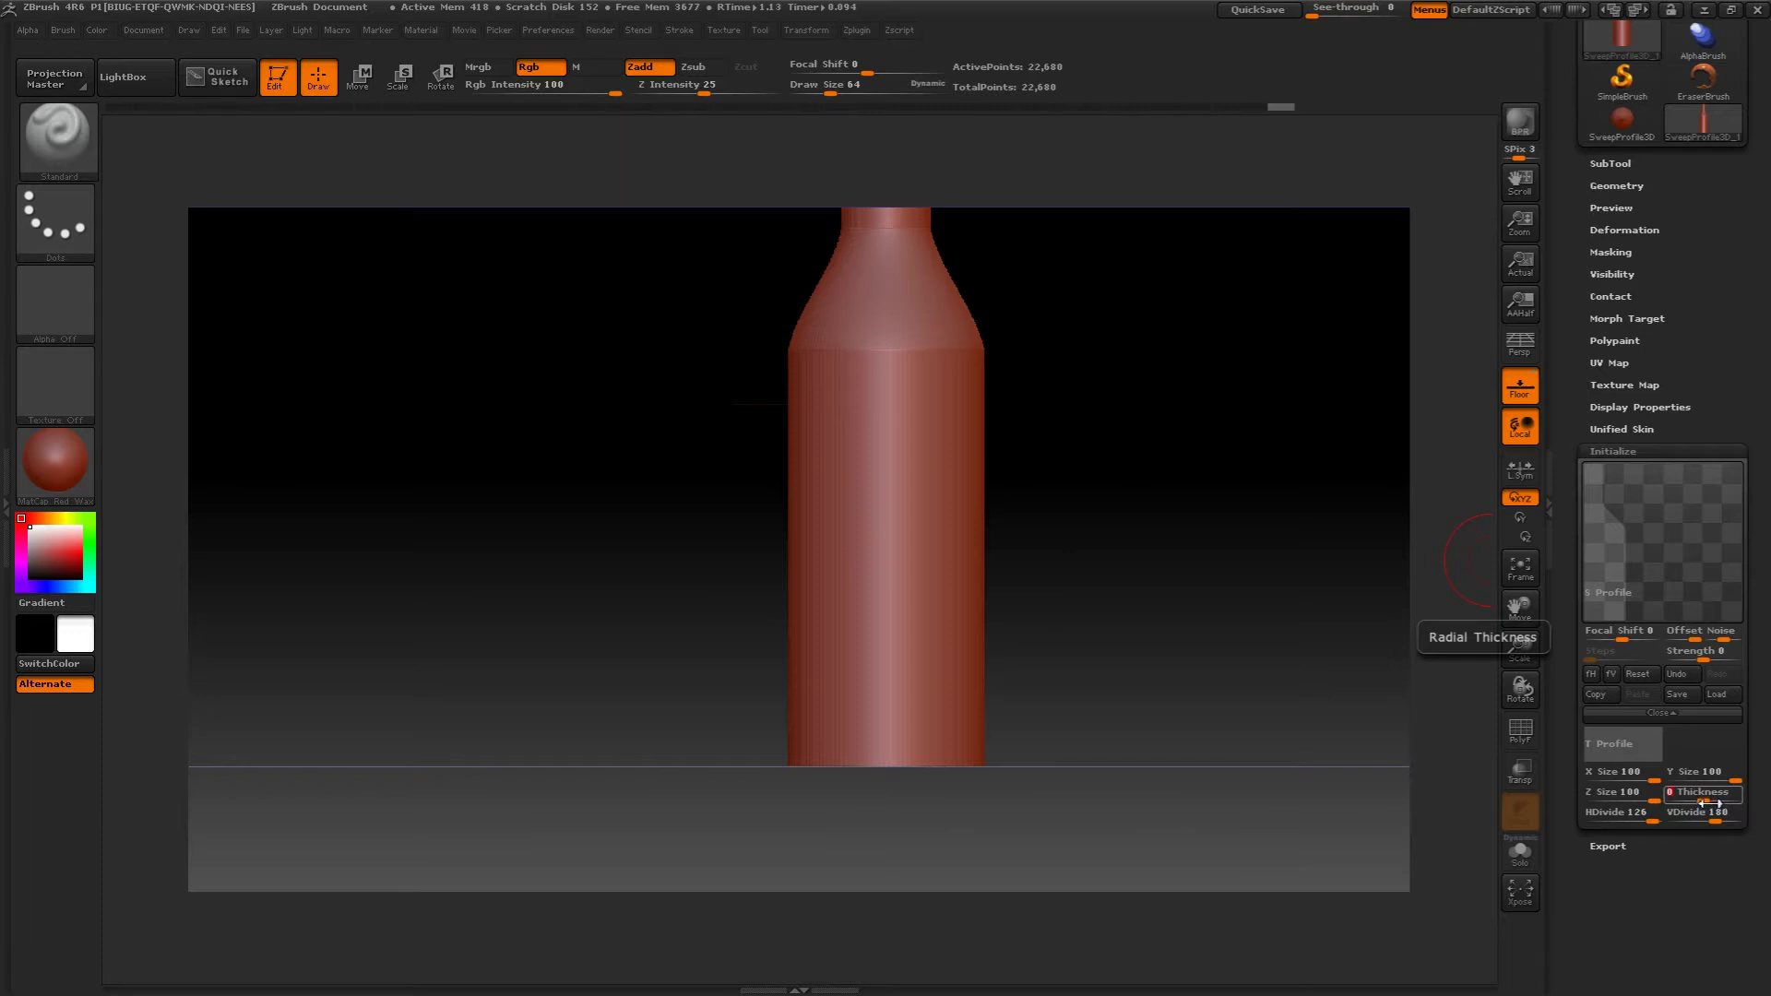
{"action": "type", "text": "4"}
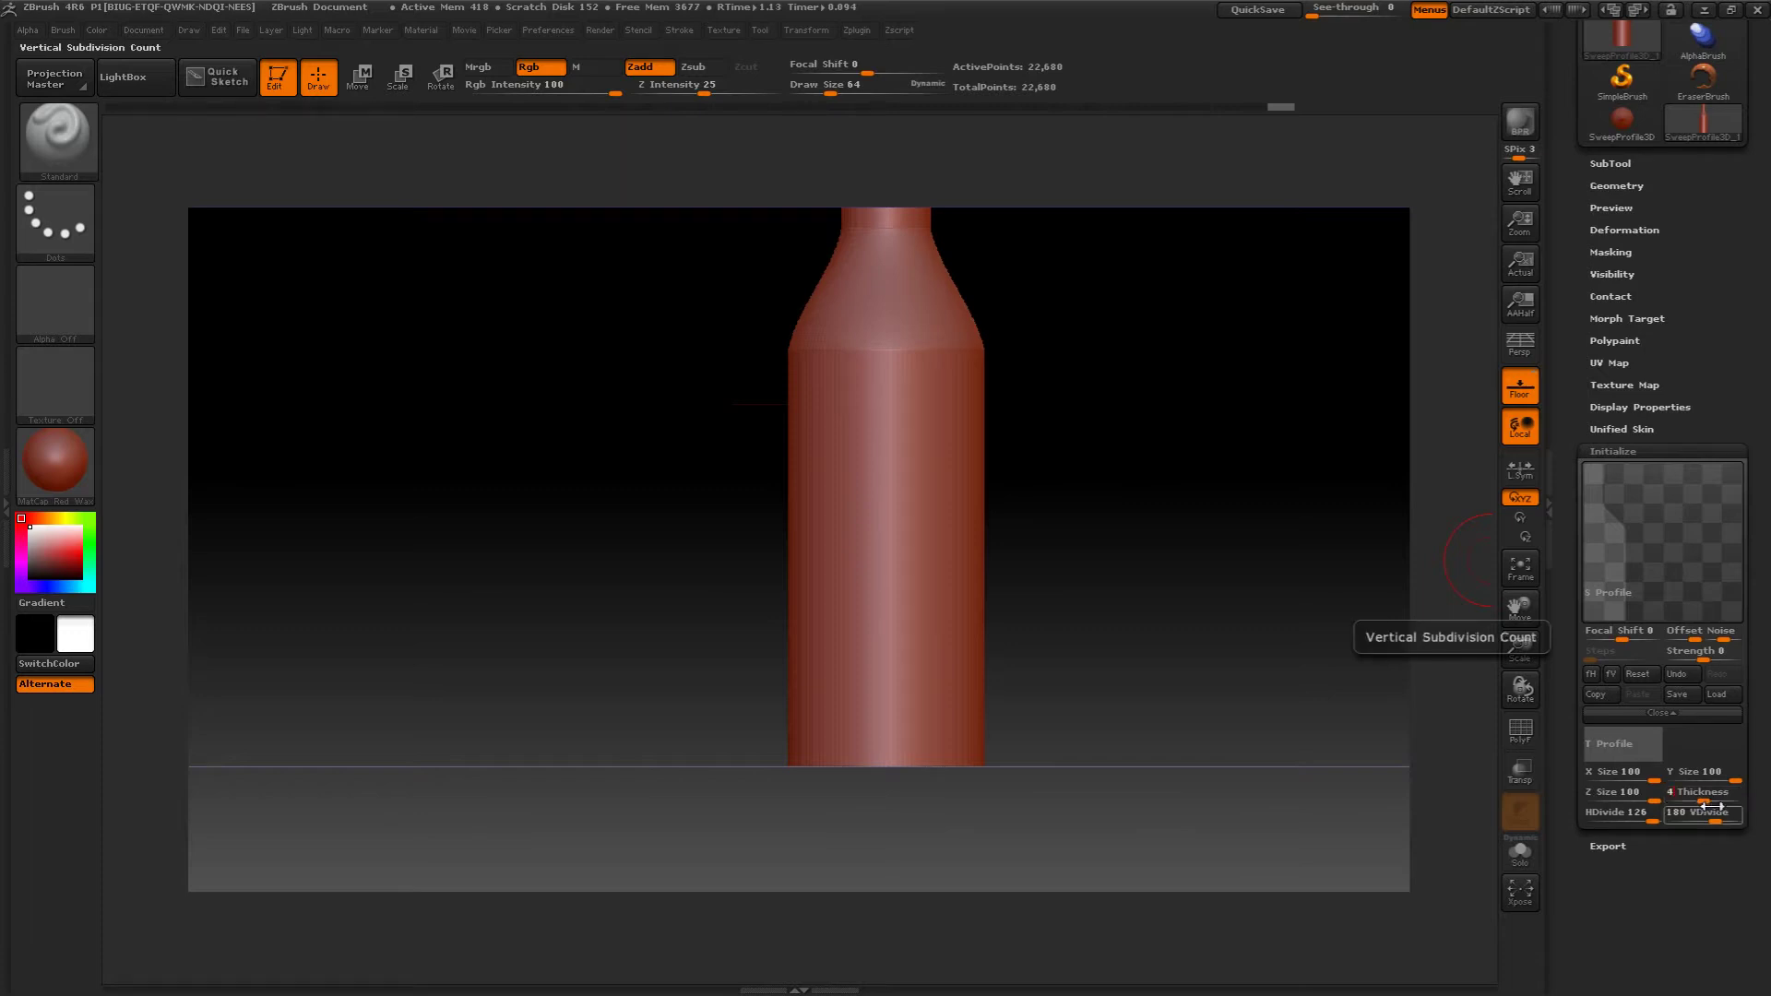
{"action": "key", "text": "Return"}
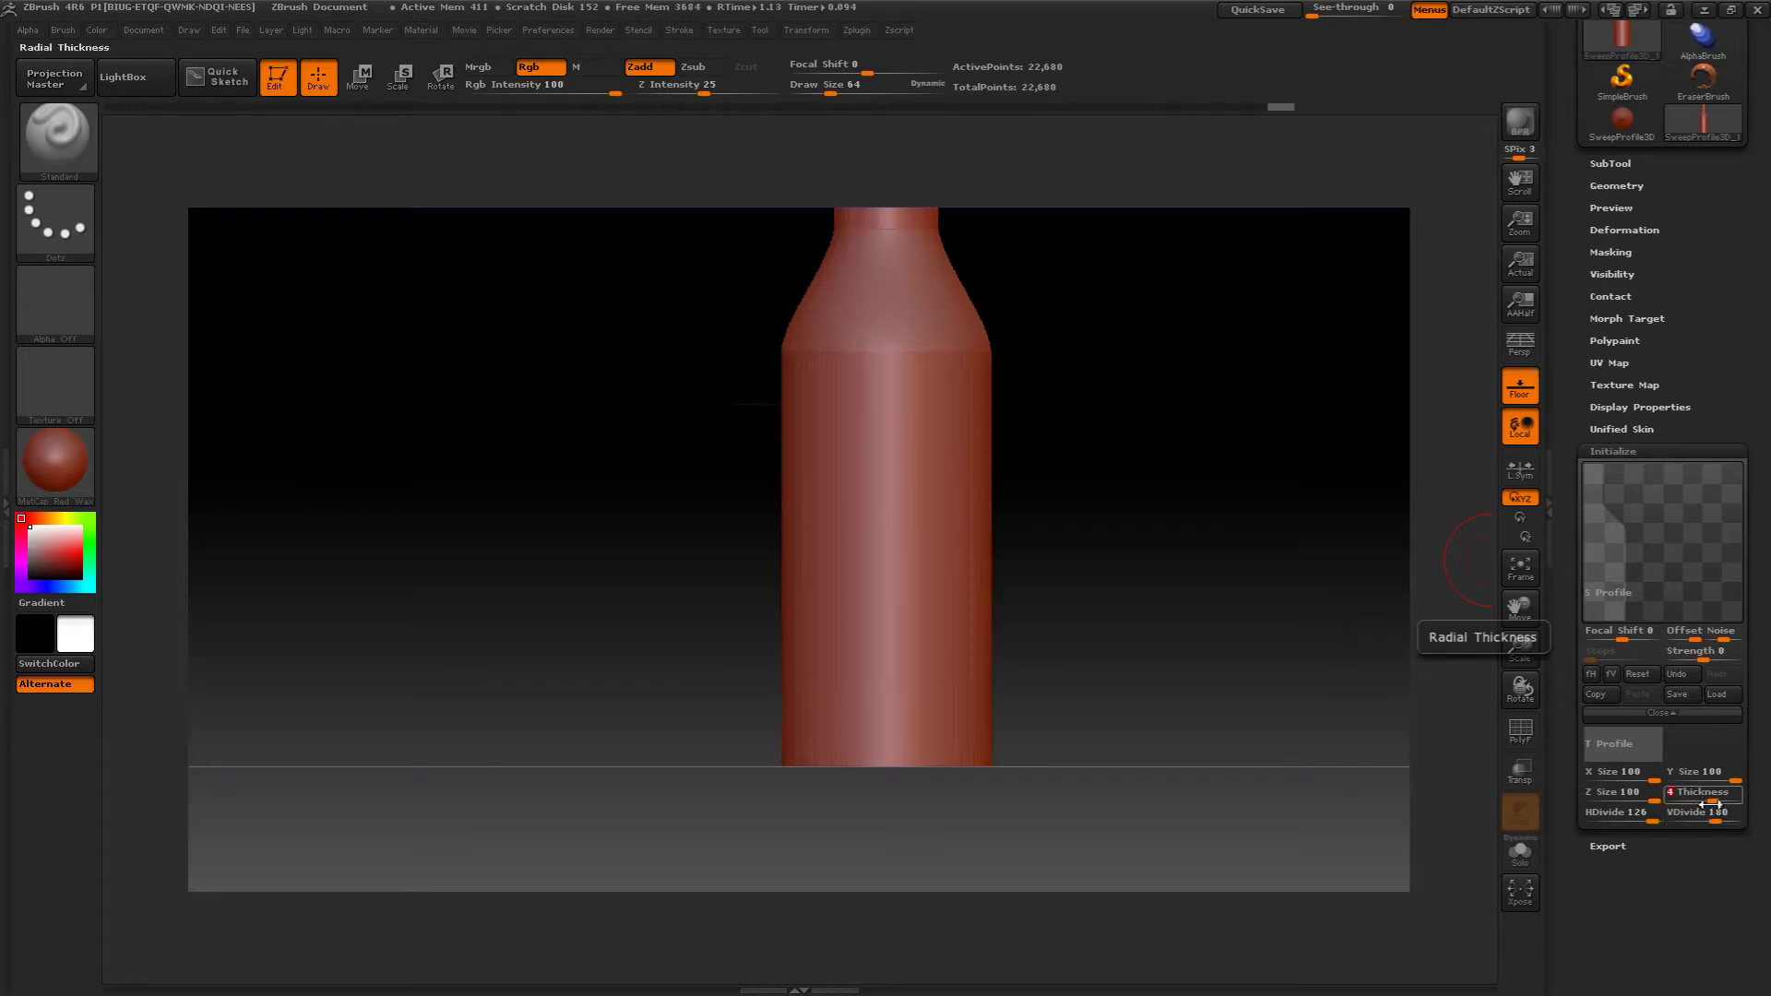
{"action": "mouse_move", "coordinate": [1336, 664]}
{"action": "left_mouse_down"}
{"action": "mouse_move", "coordinate": [1304, 553]}
{"action": "mouse_move", "coordinate": [1304, 403]}
{"action": "mouse_move", "coordinate": [1299, 600]}
{"action": "left_mouse_up"}
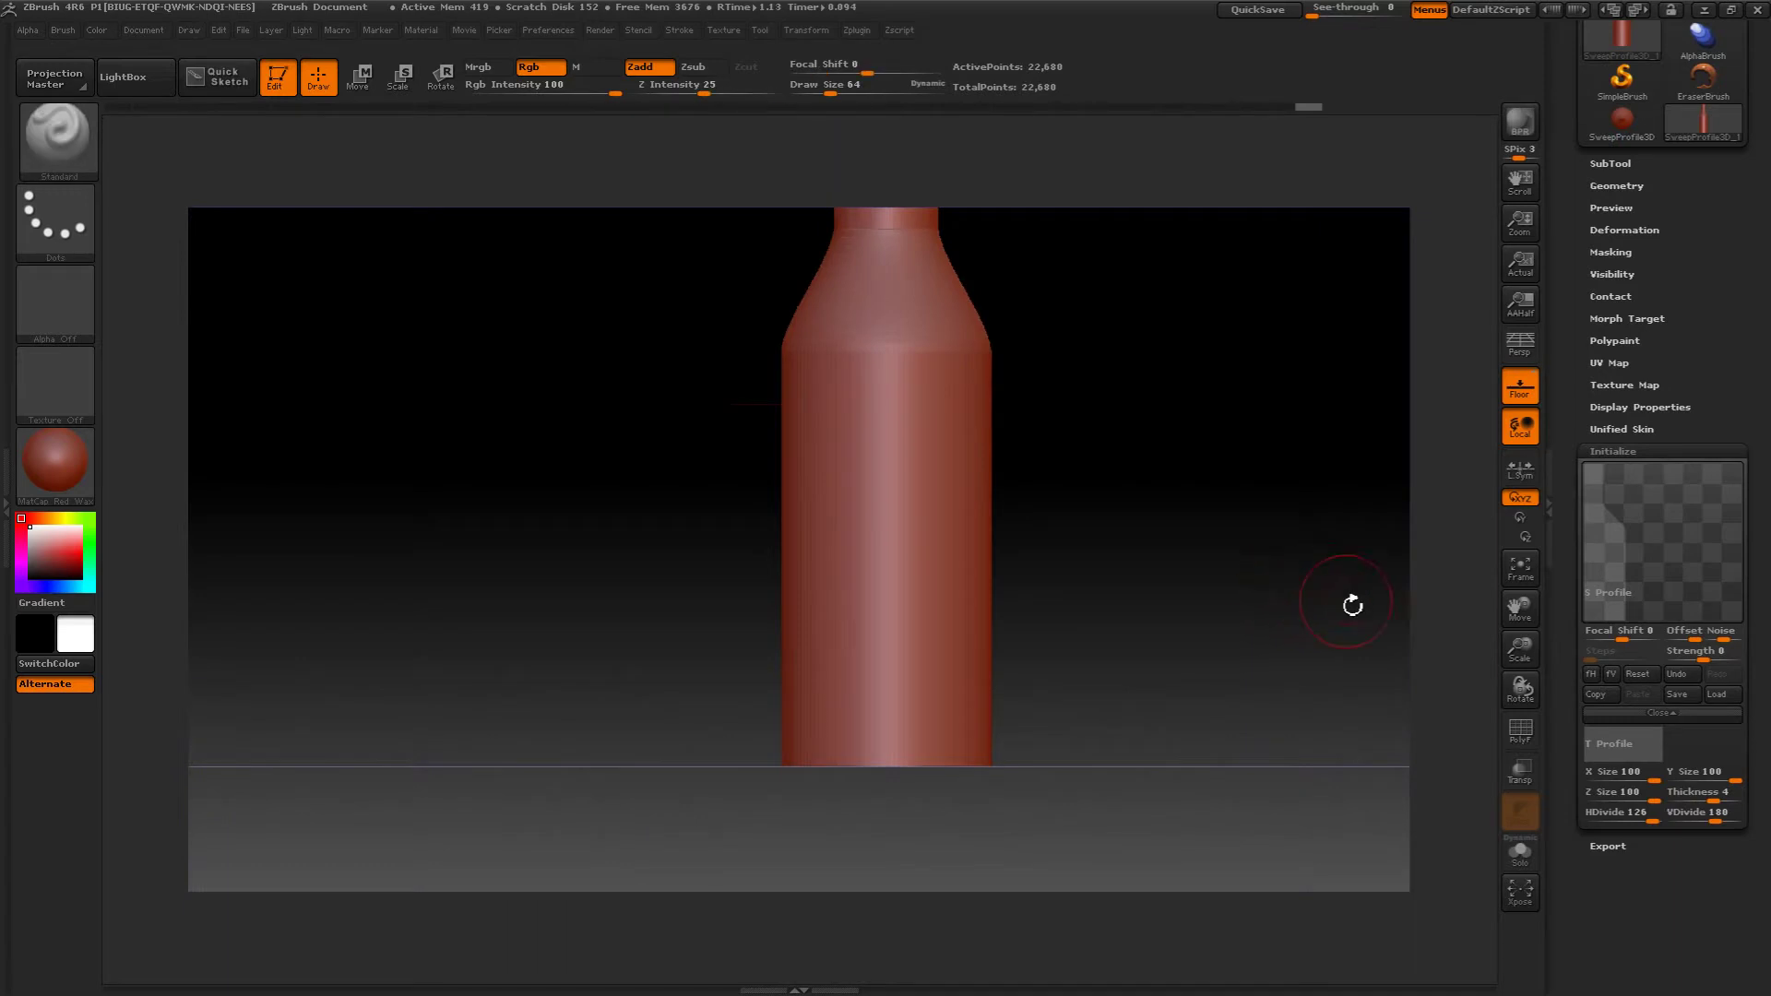
{"action": "mouse_move", "coordinate": [1126, 442]}
{"action": "left_mouse_down"}
{"action": "mouse_move", "coordinate": [1121, 584]}
{"action": "mouse_move", "coordinate": [1156, 506]}
{"action": "mouse_move", "coordinate": [1157, 716]}
{"action": "mouse_move", "coordinate": [1118, 553]}
{"action": "mouse_move", "coordinate": [1107, 600]}
{"action": "mouse_move", "coordinate": [1135, 644]}
{"action": "mouse_move", "coordinate": [1124, 508]}
{"action": "mouse_move", "coordinate": [1147, 406]}
{"action": "mouse_move", "coordinate": [1151, 561]}
{"action": "left_mouse_up"}
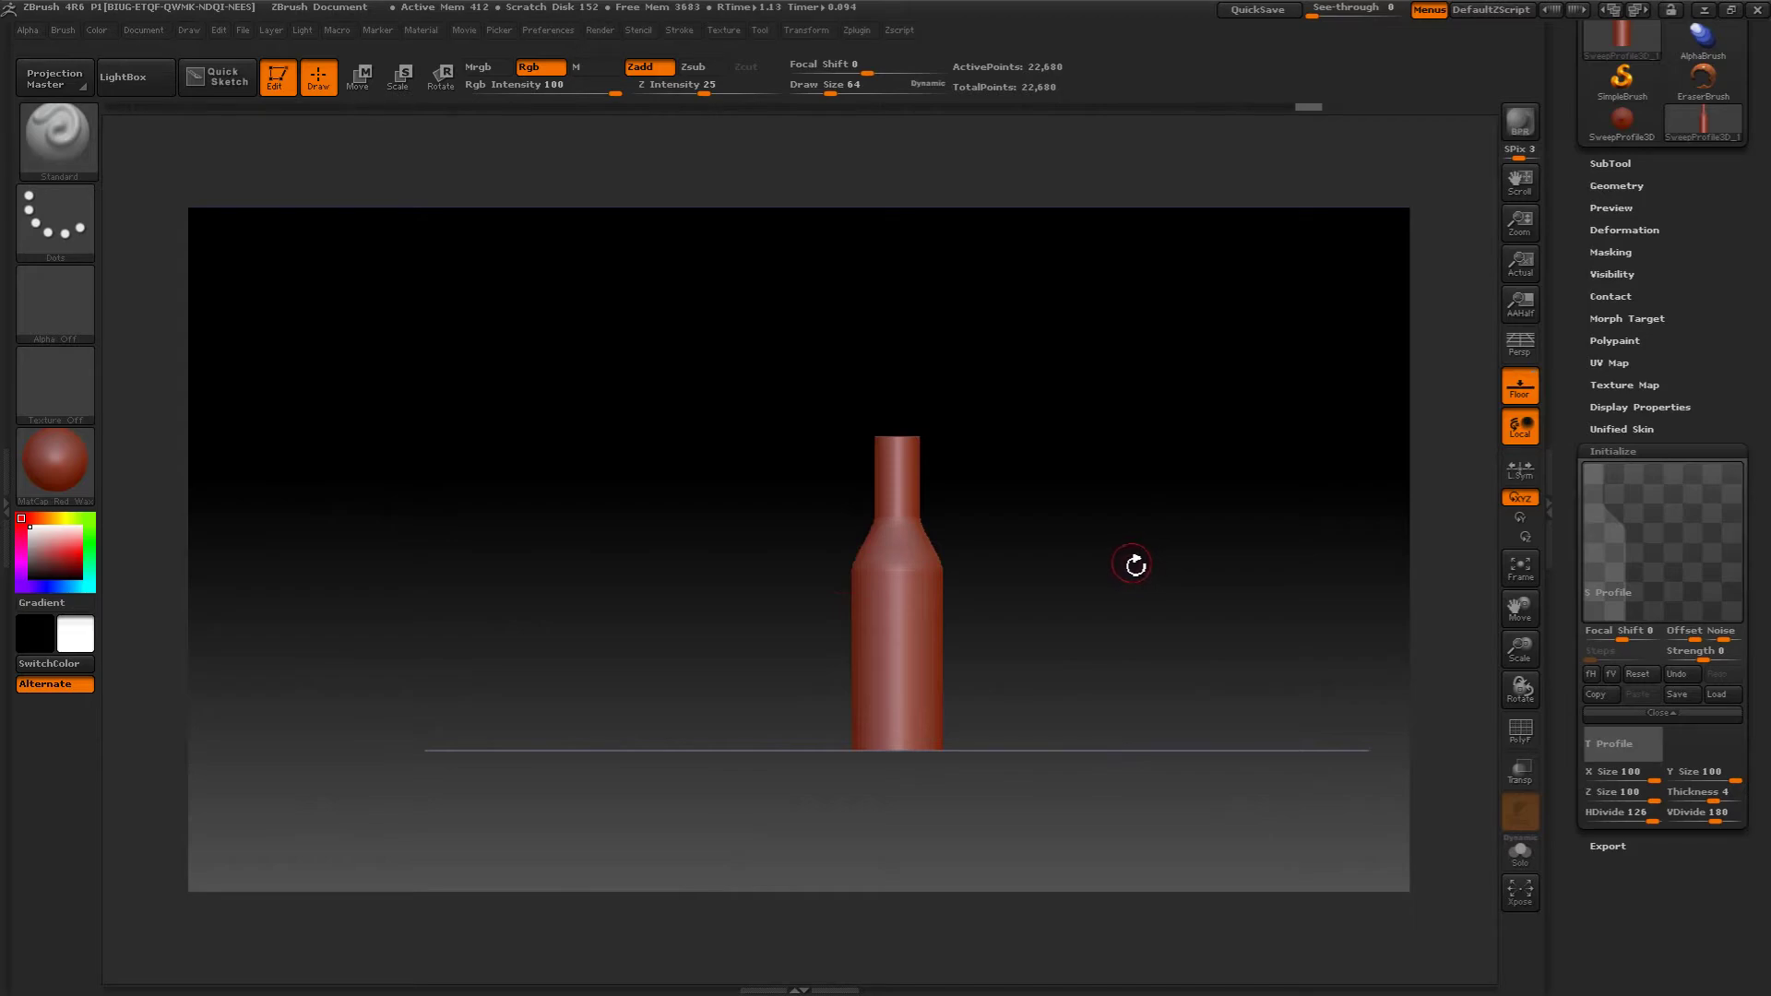
- Save the bottle's S Profile curve as wine bottle.ZCV in the ZTools folder, replacing the existing file
{"action": "left_click", "coordinate": [1676, 695]}
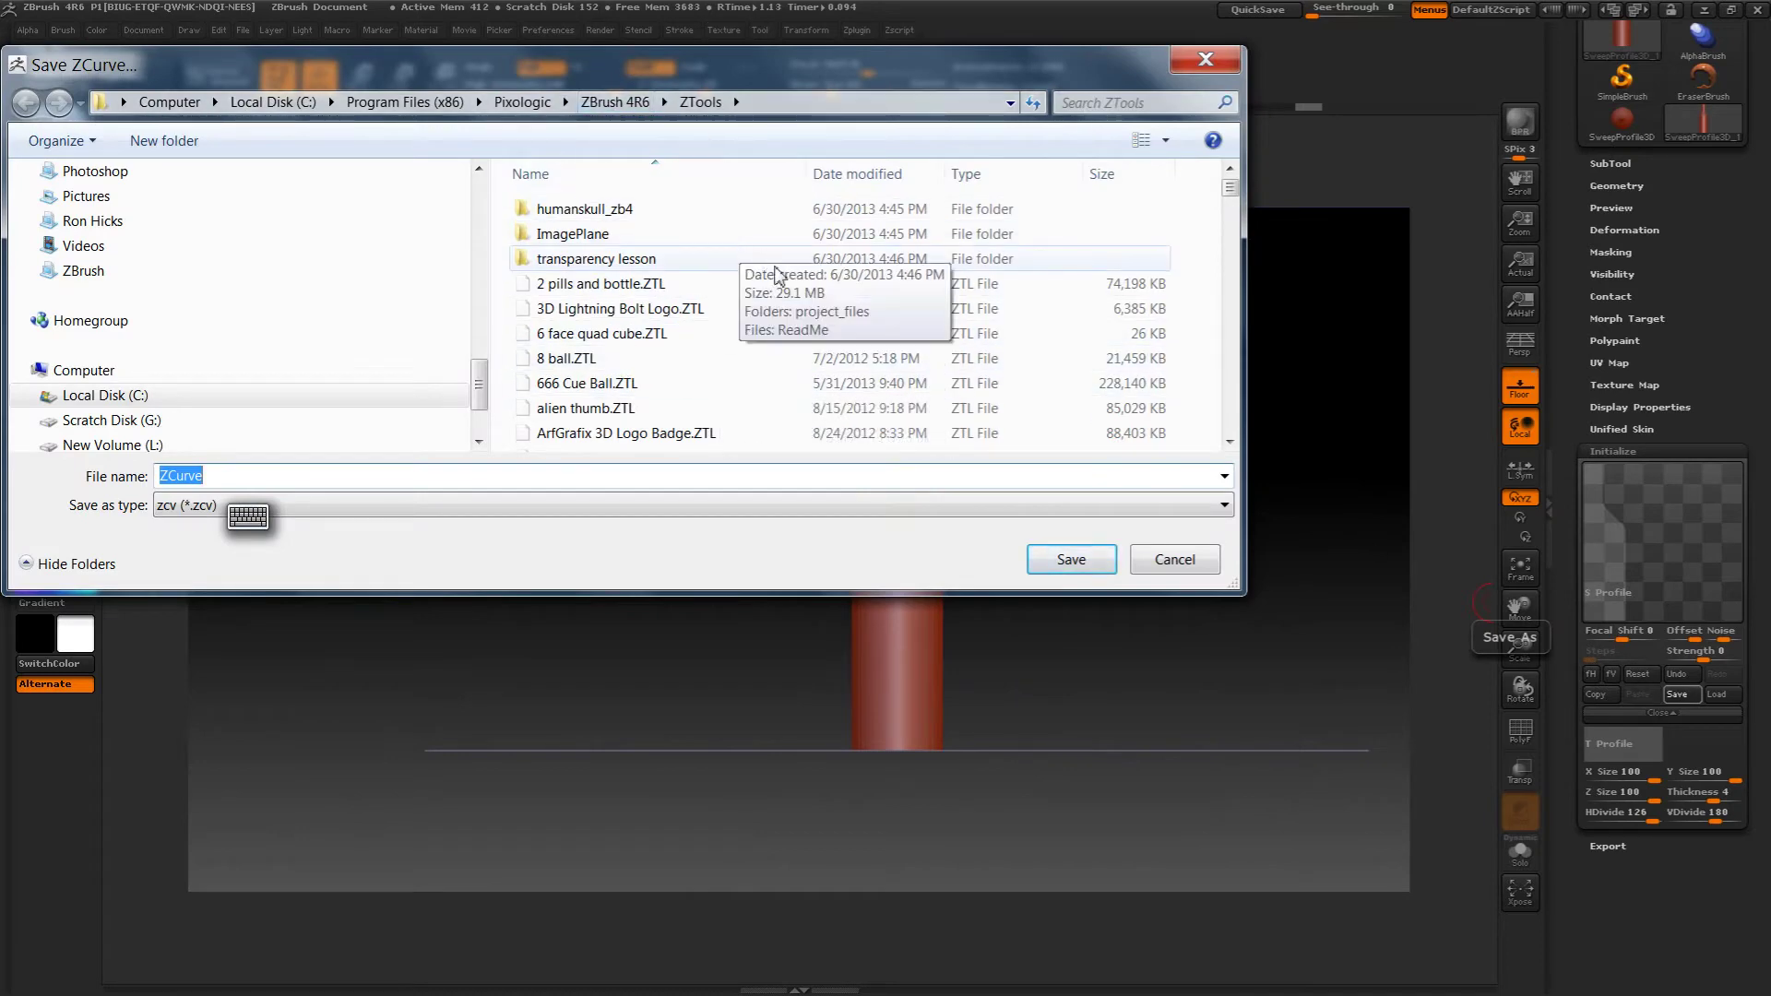
{"action": "mouse_move", "coordinate": [1230, 195]}
{"action": "left_mouse_down"}
{"action": "mouse_move", "coordinate": [1231, 450]}
{"action": "mouse_move", "coordinate": [1228, 414]}
{"action": "left_mouse_up"}
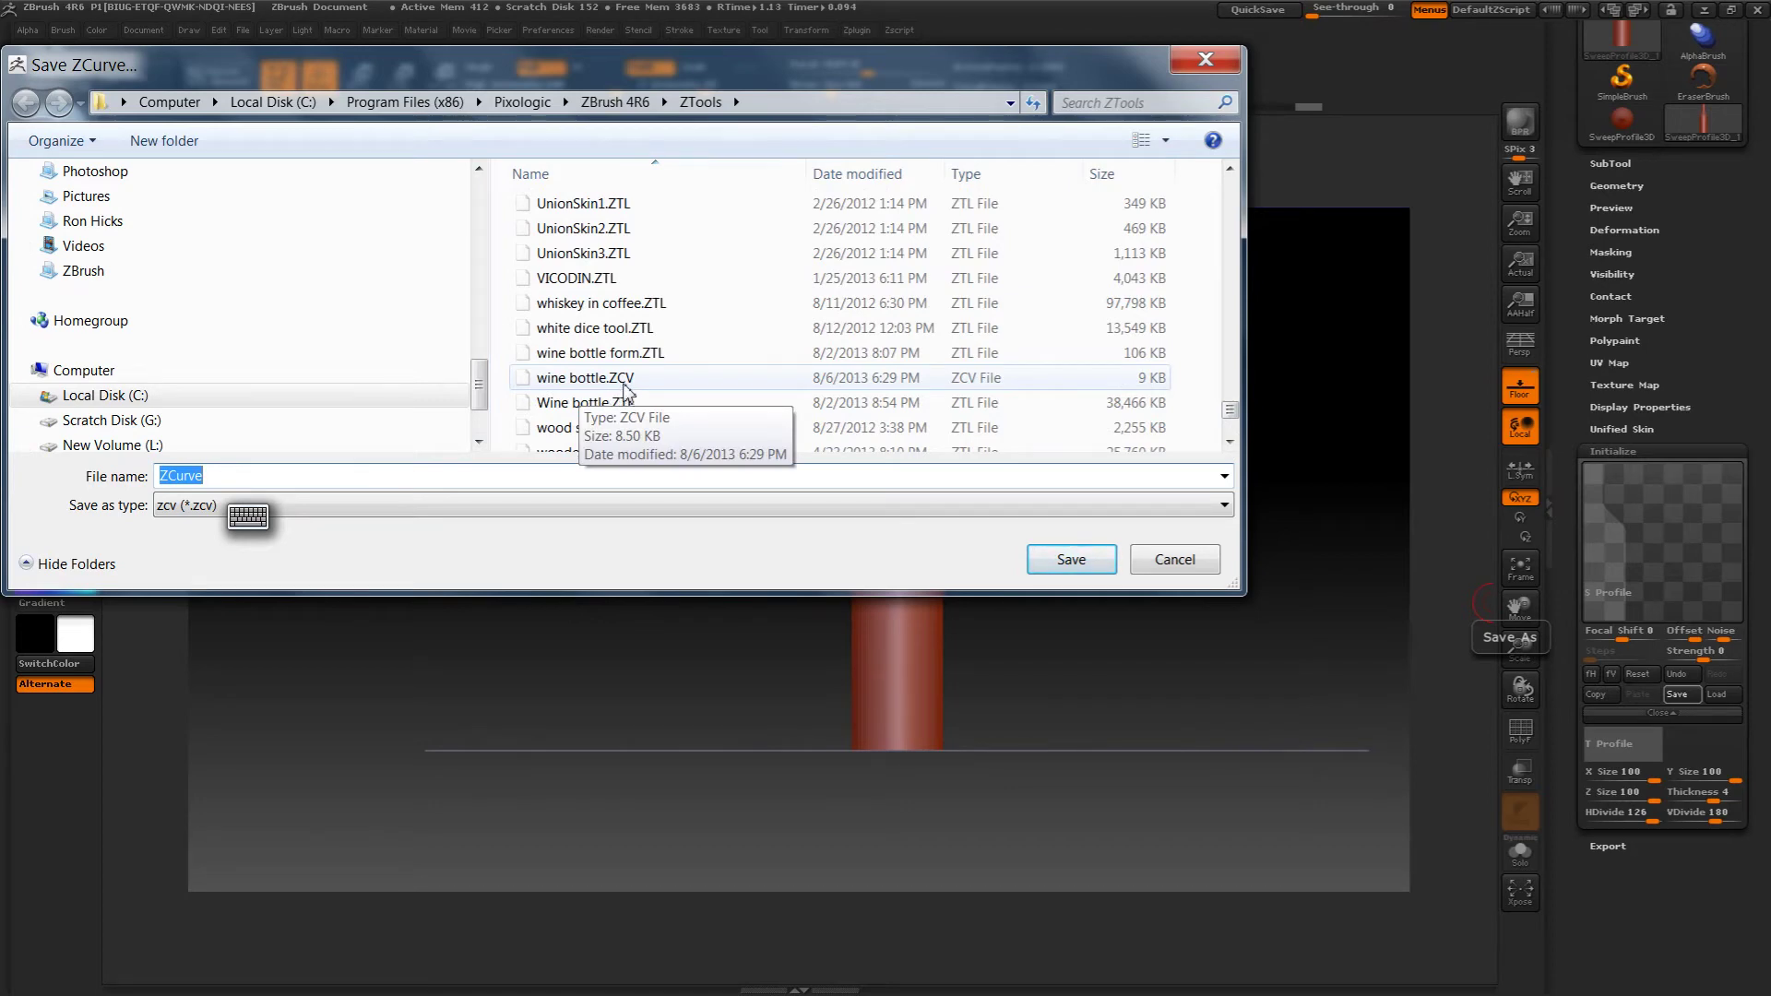
{"action": "left_click", "coordinate": [578, 380]}
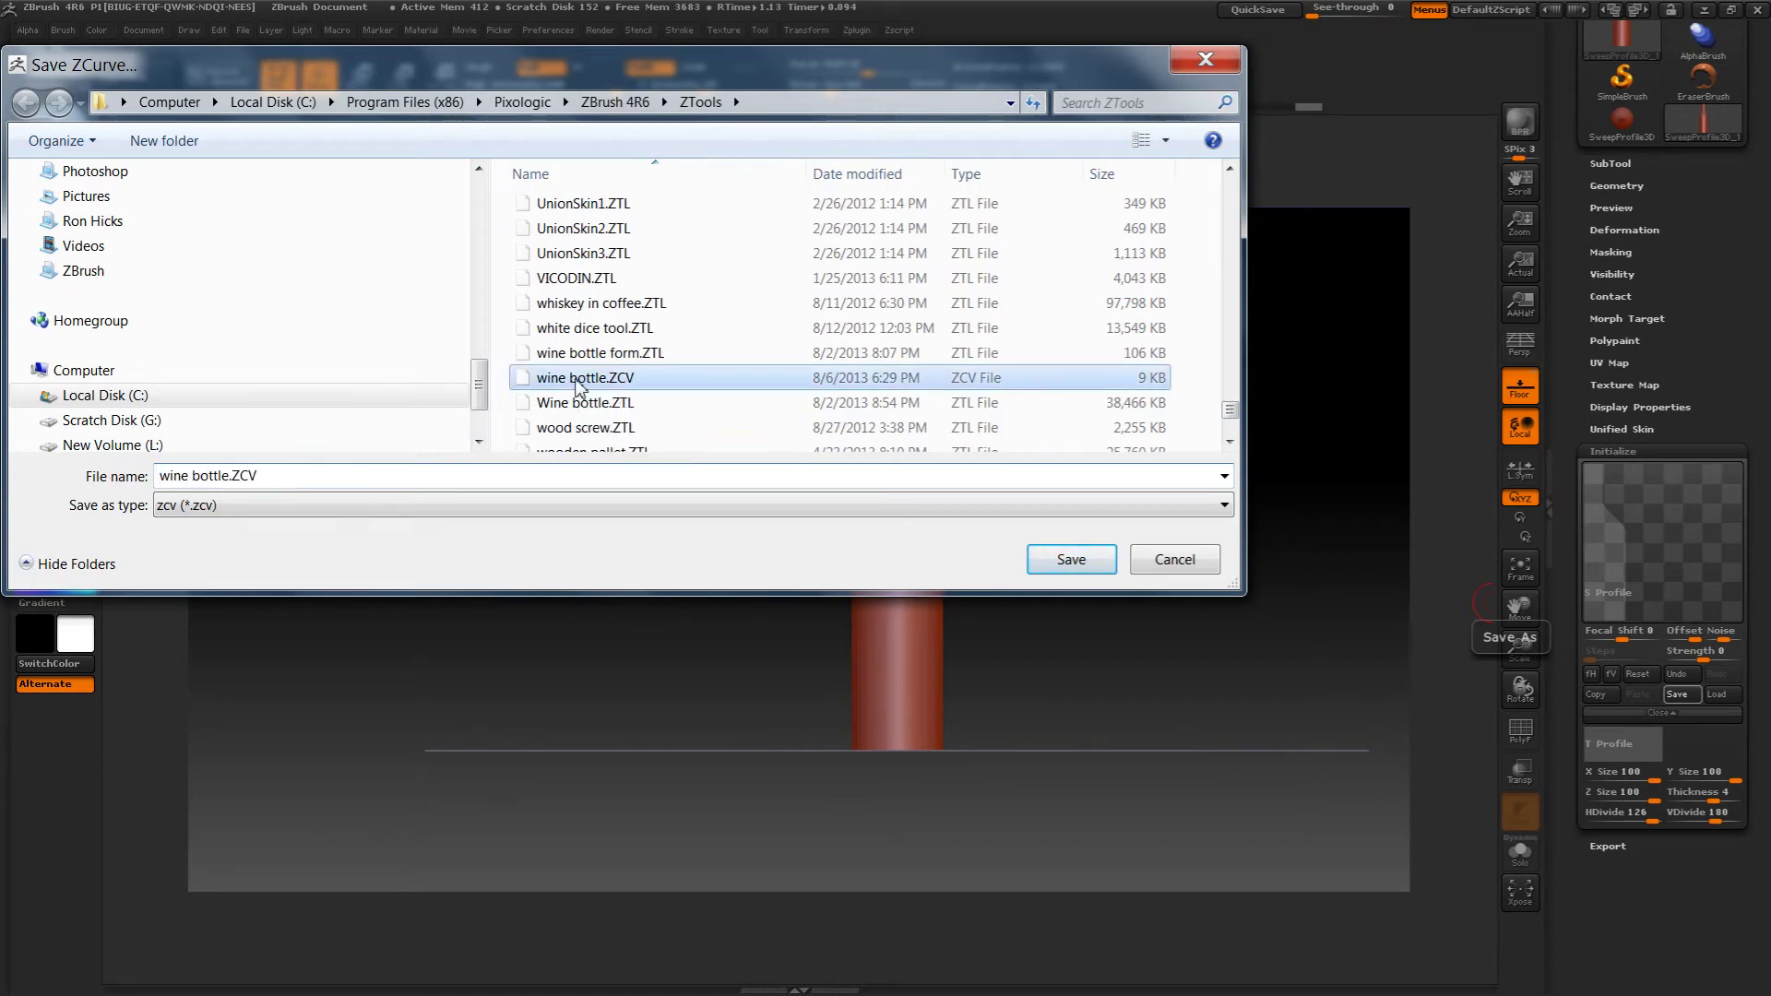
{"action": "left_click", "coordinate": [1058, 559]}
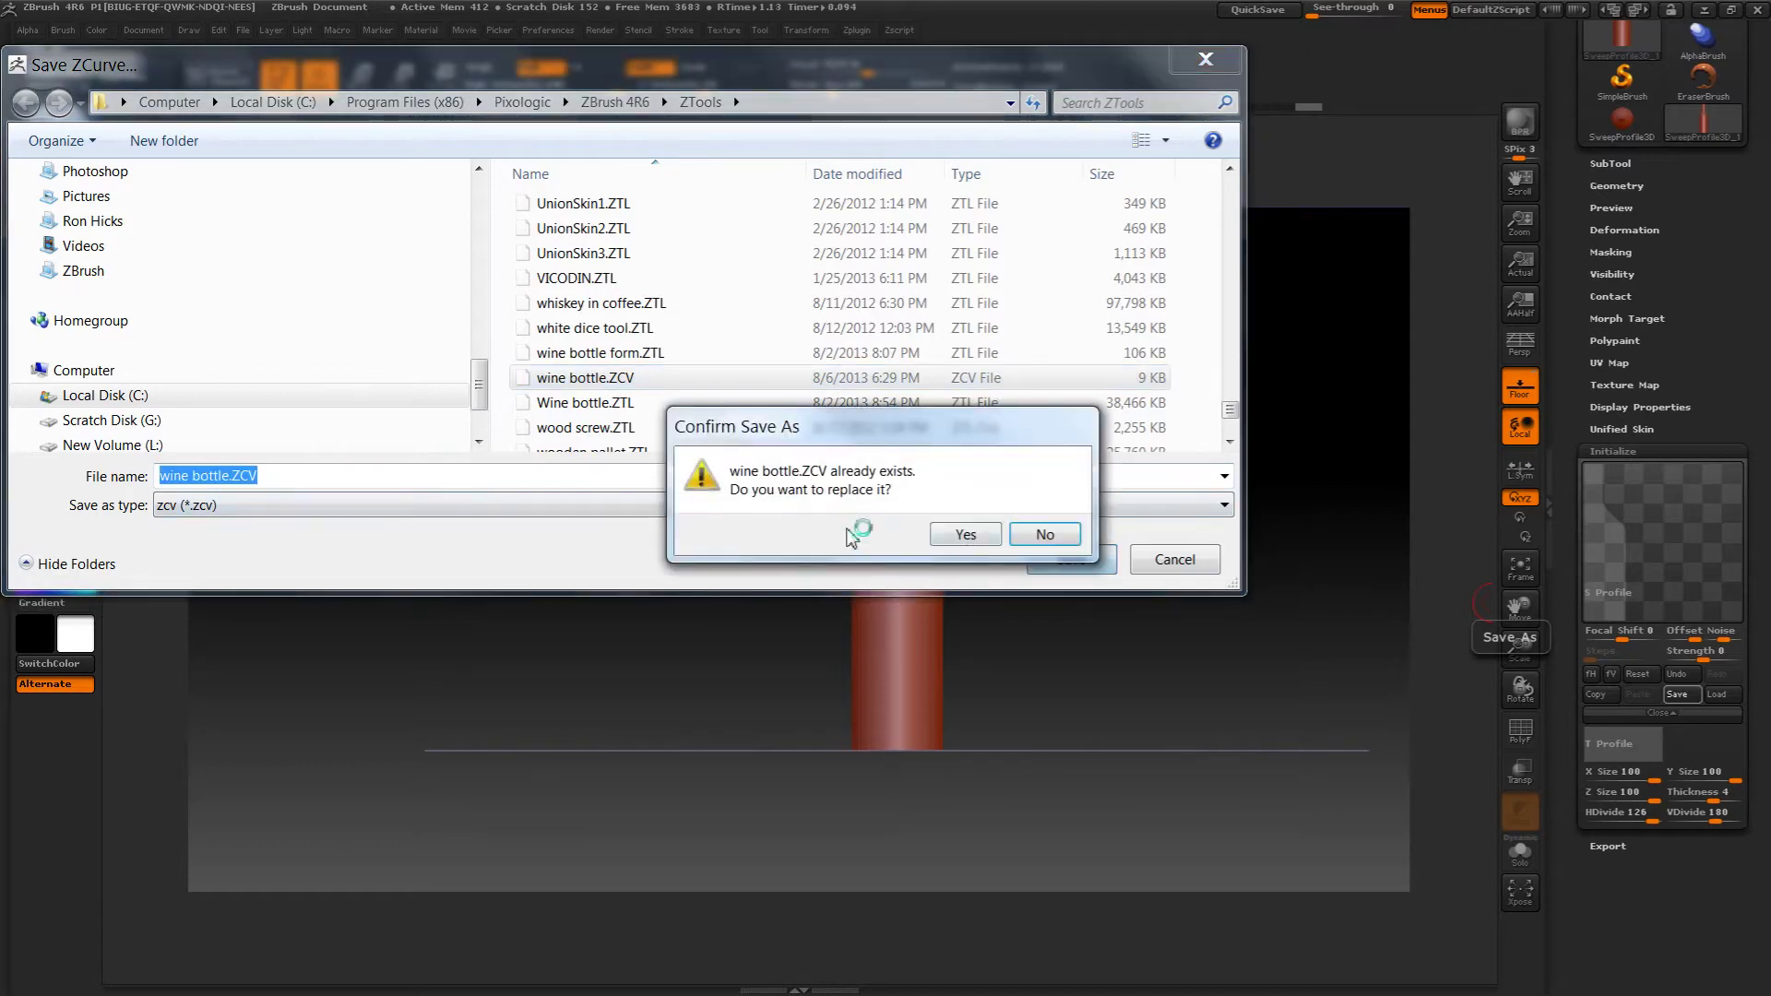
{"action": "left_click", "coordinate": [966, 535]}
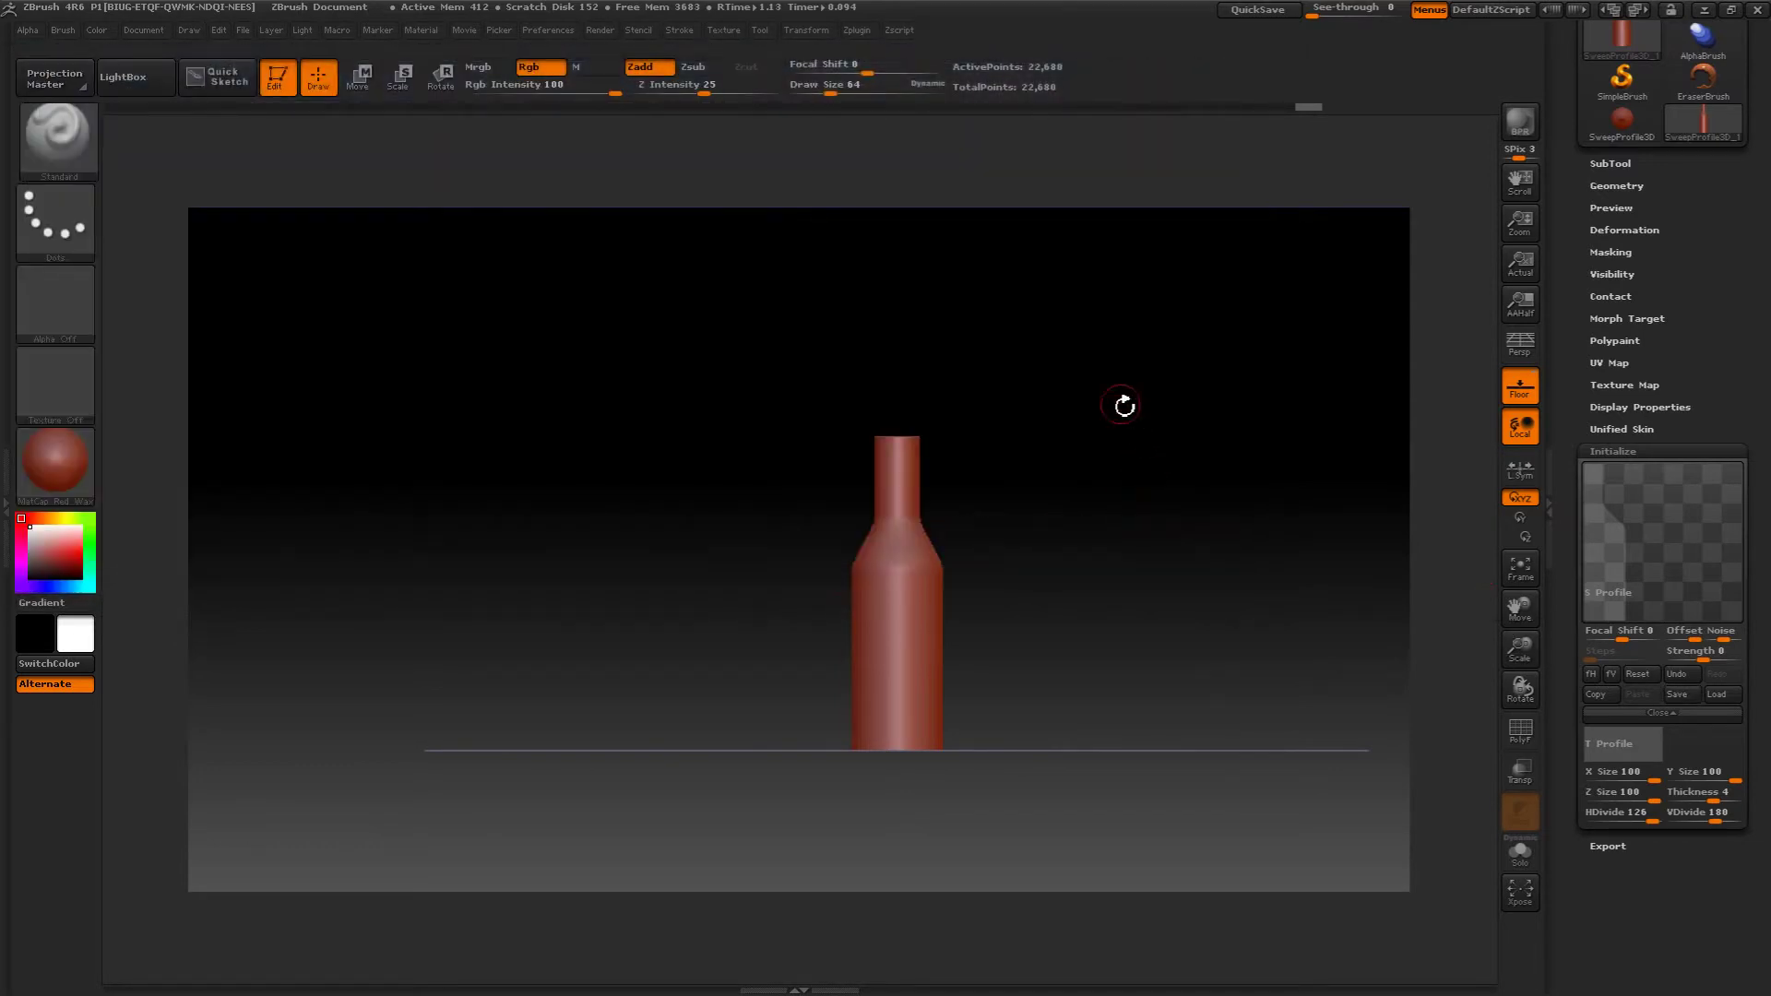
- Rename the bottle's subtool to Wine bottle
{"action": "left_click_drag", "start_coordinate": [1123, 405], "coordinate": [1145, 446]}
{"action": "mouse_move", "coordinate": [1134, 534]}
{"action": "left_mouse_down"}
{"action": "mouse_move", "coordinate": [1111, 553]}
{"action": "mouse_move", "coordinate": [1118, 368]}
{"action": "mouse_move", "coordinate": [1111, 534]}
{"action": "mouse_move", "coordinate": [1098, 482]}
{"action": "mouse_move", "coordinate": [1079, 501]}
{"action": "mouse_move", "coordinate": [1032, 442]}
{"action": "mouse_move", "coordinate": [1056, 501]}
{"action": "left_mouse_up"}
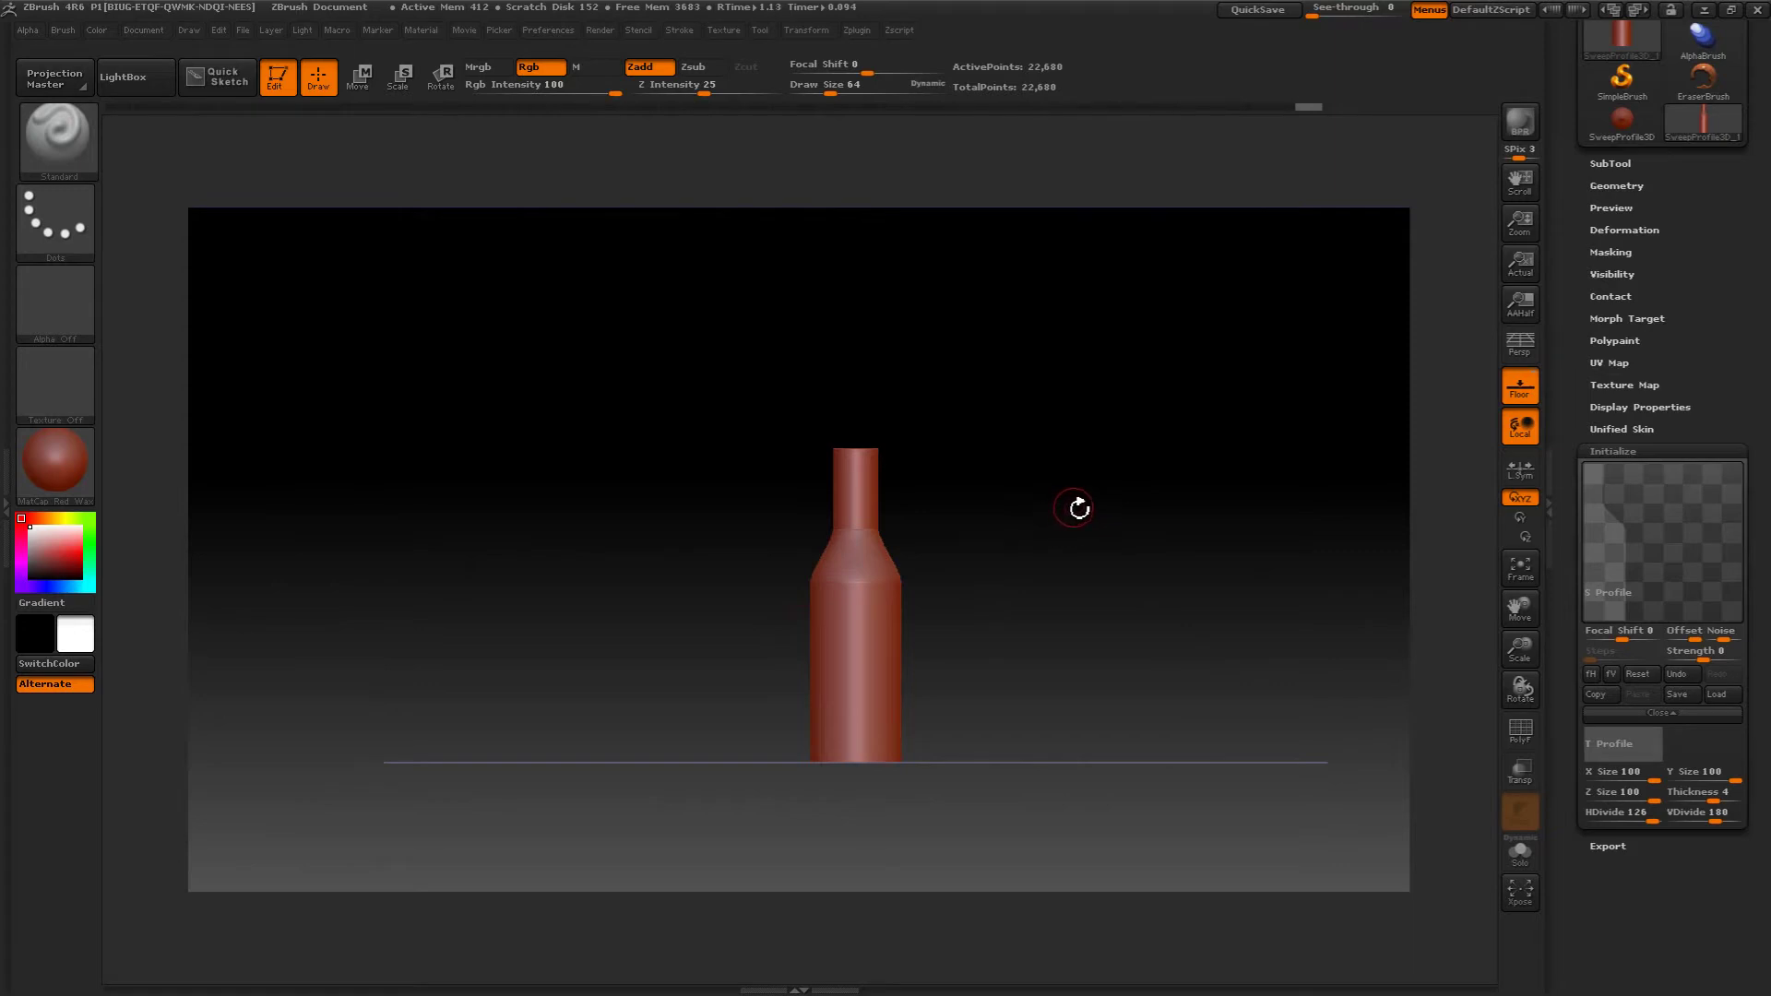
{"action": "left_click", "coordinate": [1603, 451]}
{"action": "mouse_move", "coordinate": [1199, 408]}
{"action": "left_mouse_down"}
{"action": "mouse_move", "coordinate": [1129, 541]}
{"action": "mouse_move", "coordinate": [1120, 368]}
{"action": "mouse_move", "coordinate": [1126, 426]}
{"action": "left_mouse_up"}
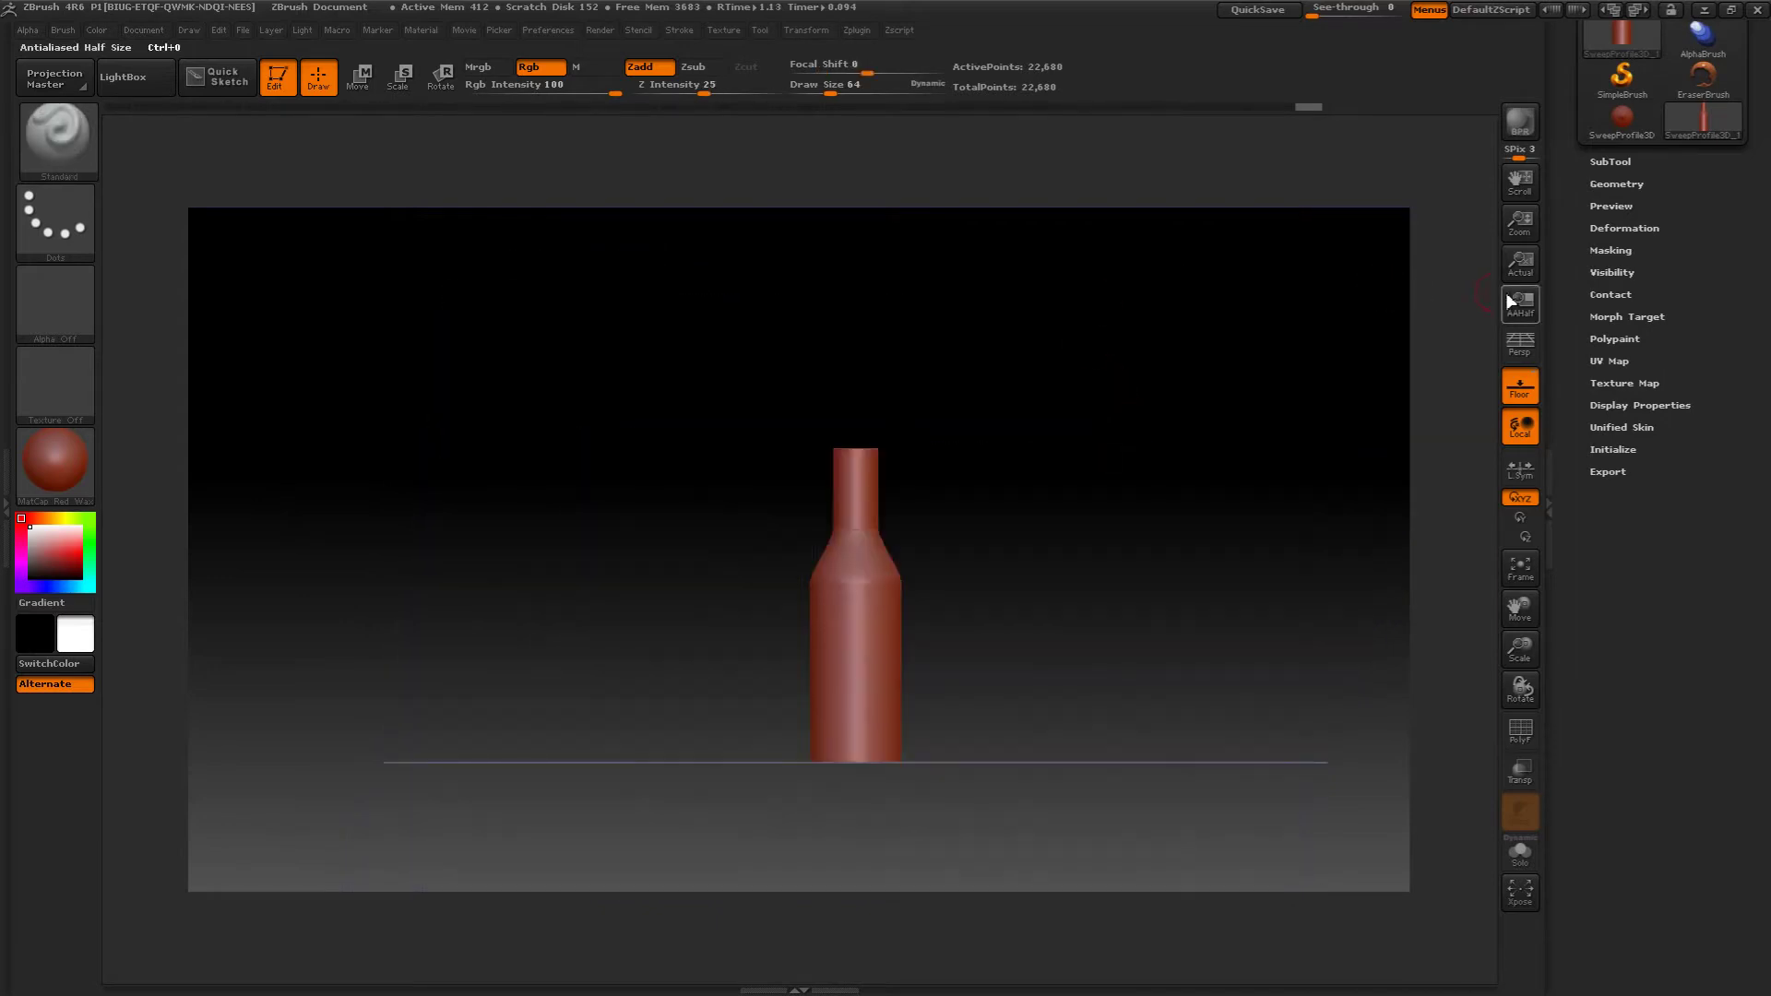
{"action": "left_click_drag", "start_coordinate": [1553, 201], "coordinate": [1553, 414]}
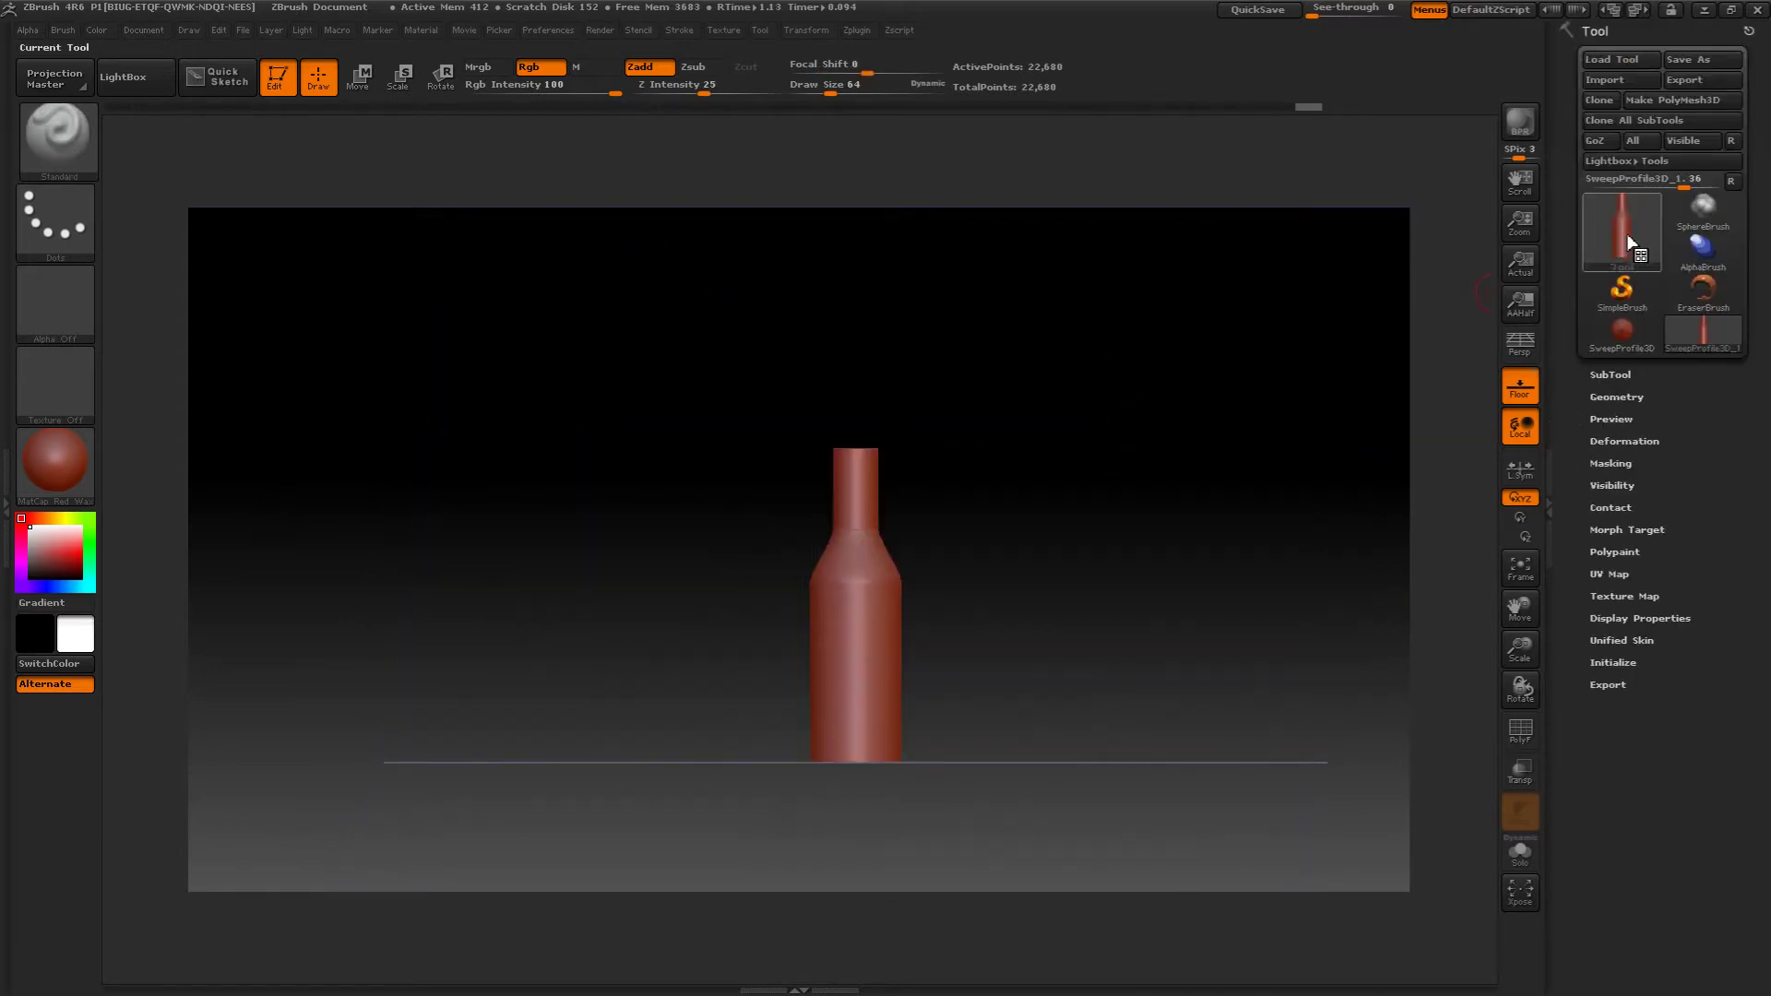
{"action": "left_click", "coordinate": [1600, 375]}
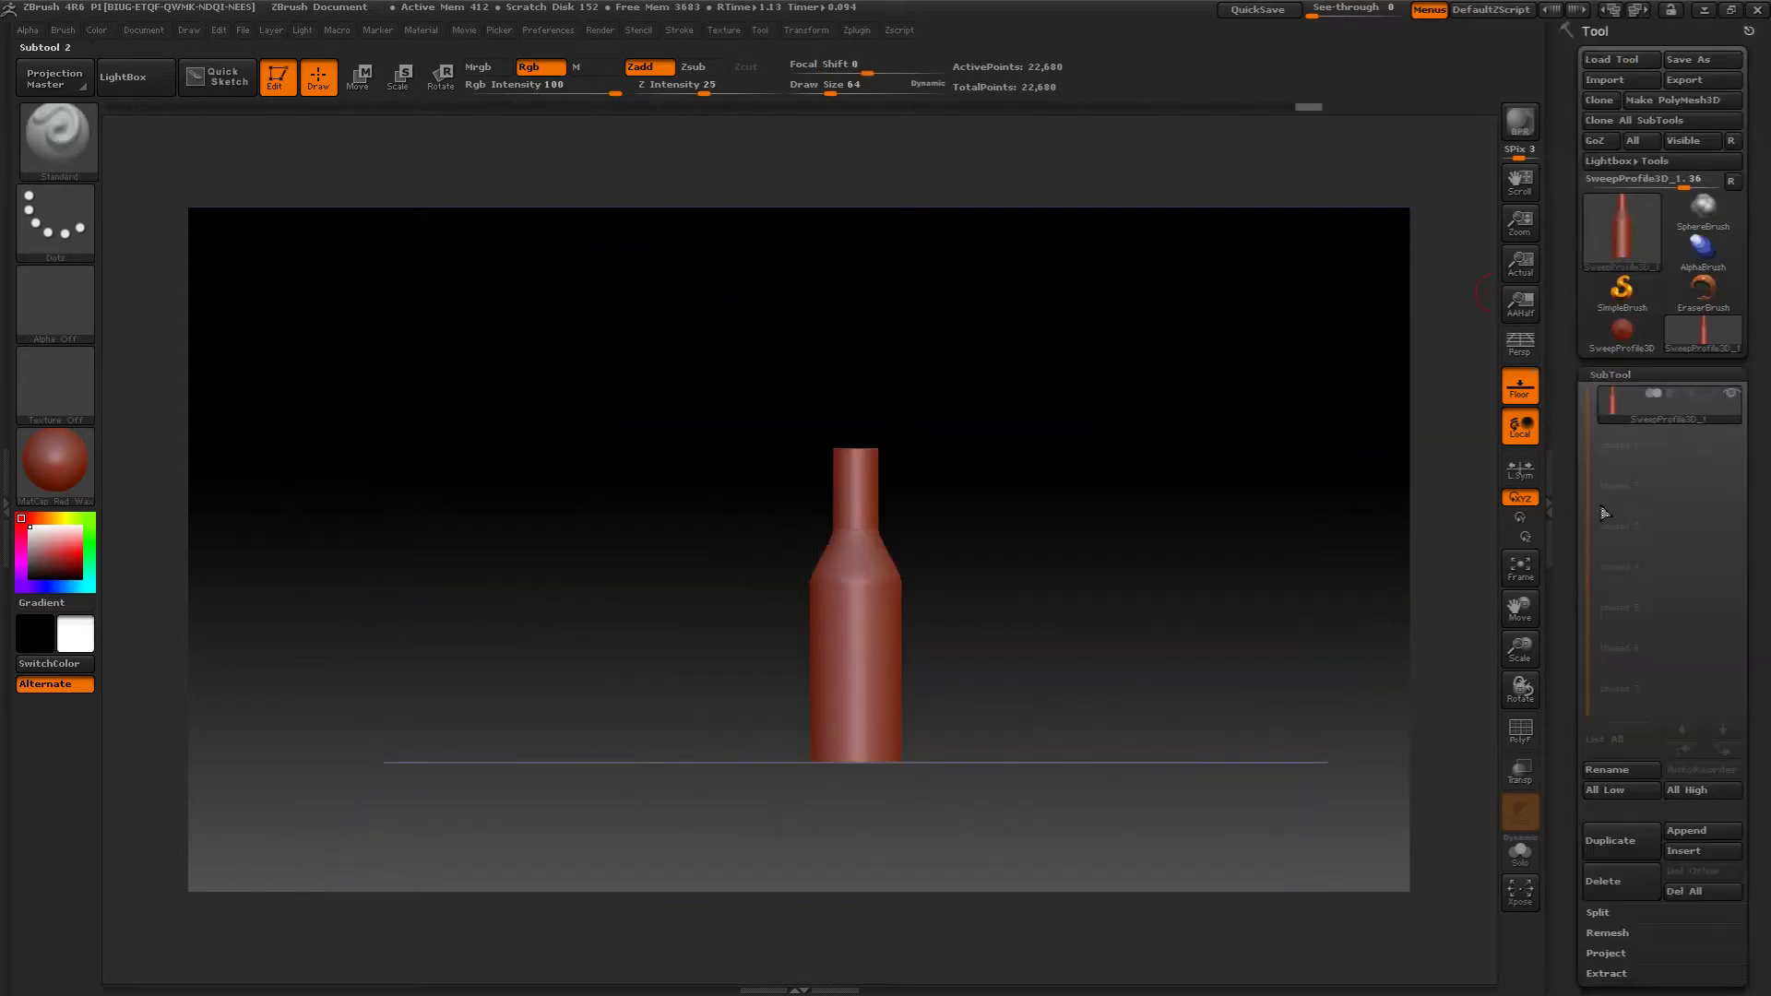
{"action": "left_click", "coordinate": [1603, 769]}
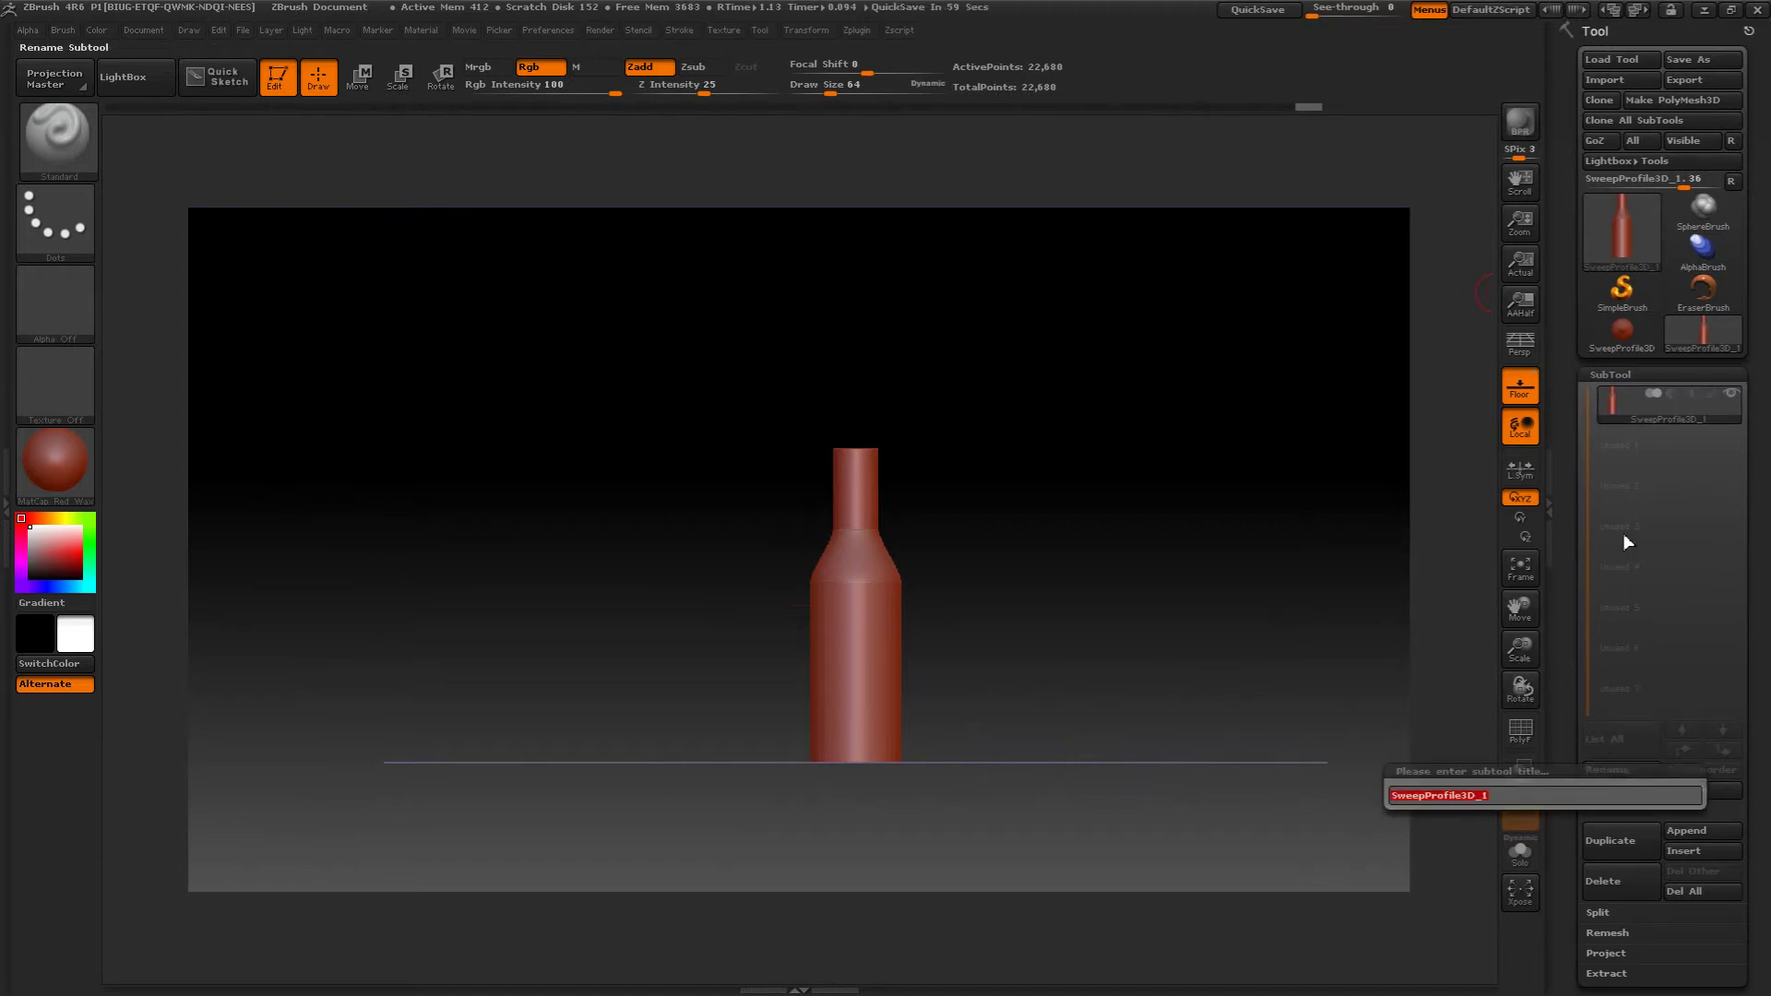
{"action": "type", "text": "wine bottle"}
{"action": "key", "text": "Return"}
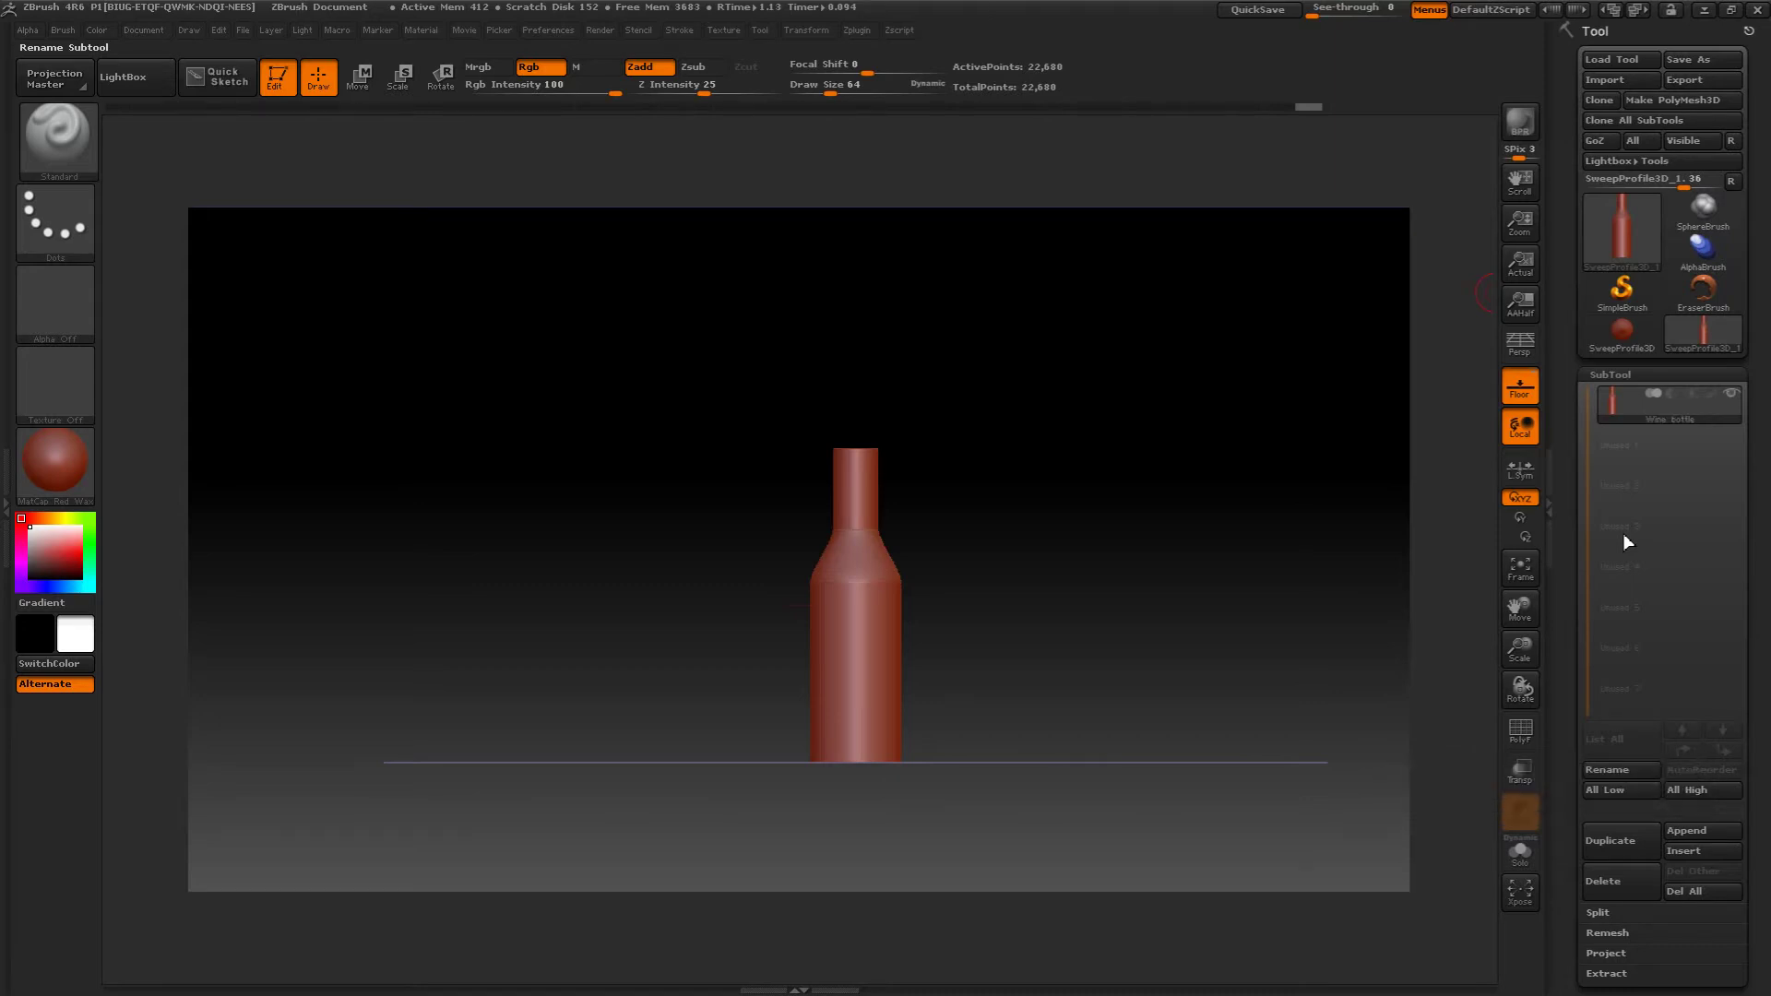
- Load a Cylinder3D and initialize it as a thin disc with HDivide 252, VDivide 99 and Z Size 3
{"action": "left_click", "coordinate": [1612, 235]}
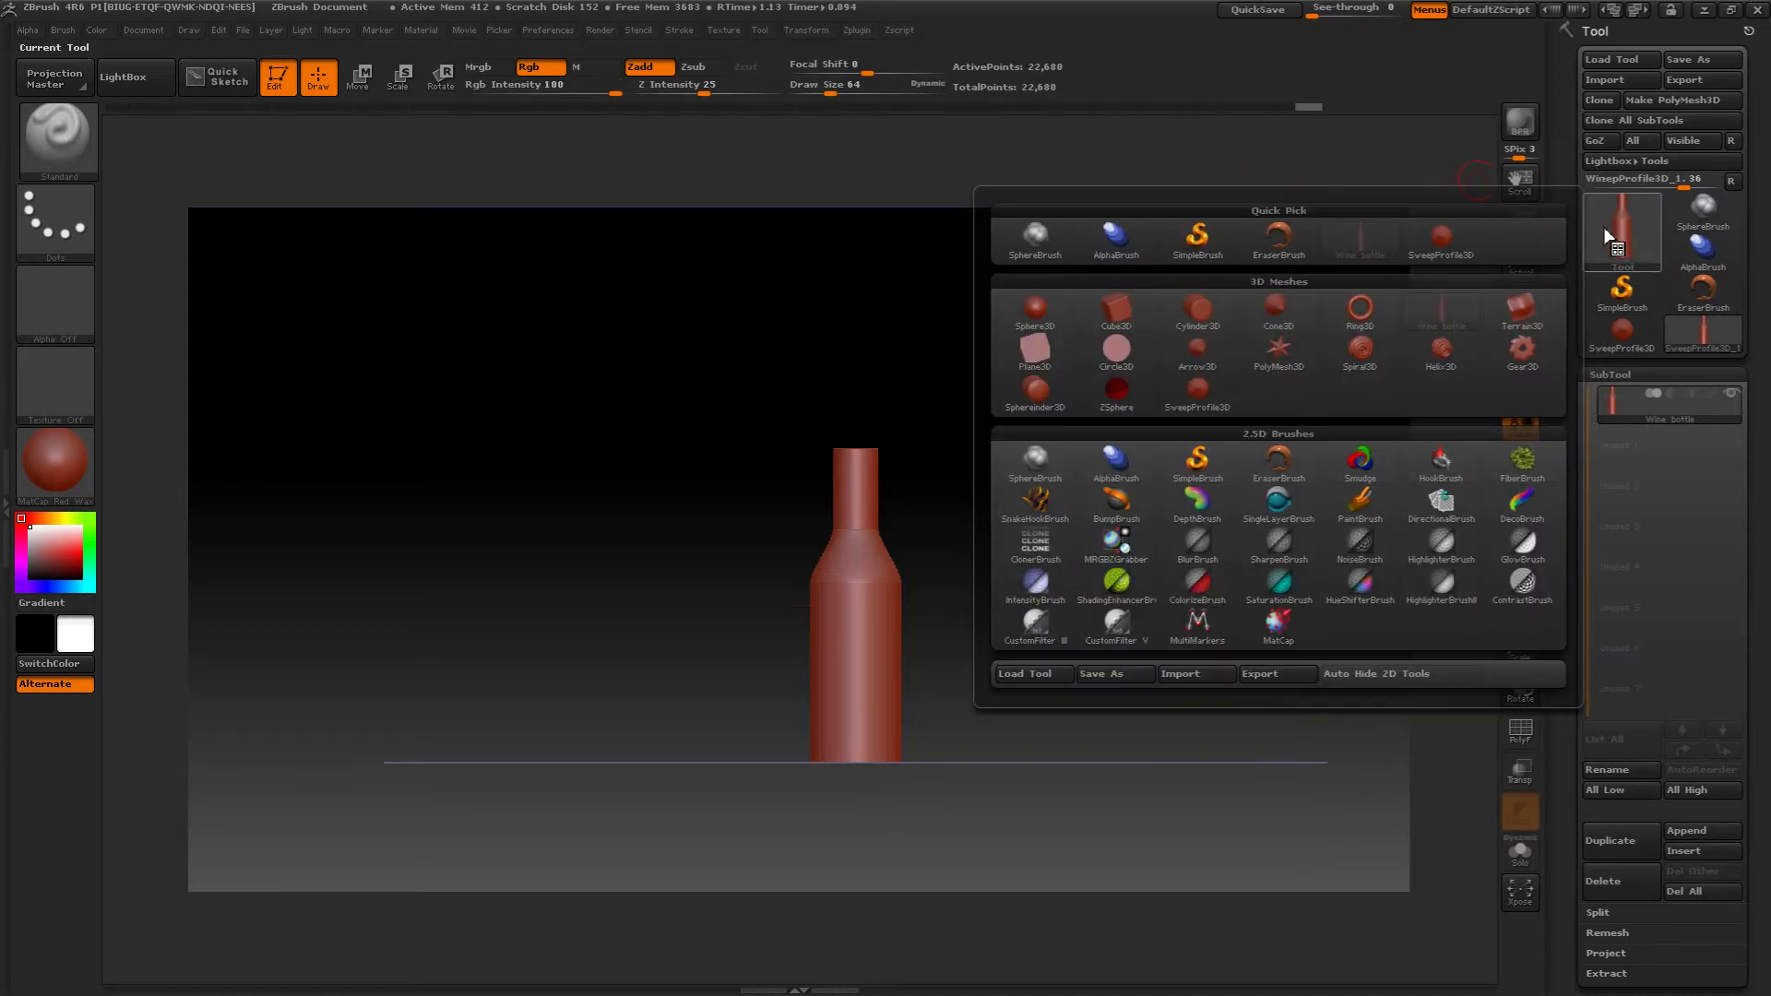
{"action": "left_click", "coordinate": [1200, 315]}
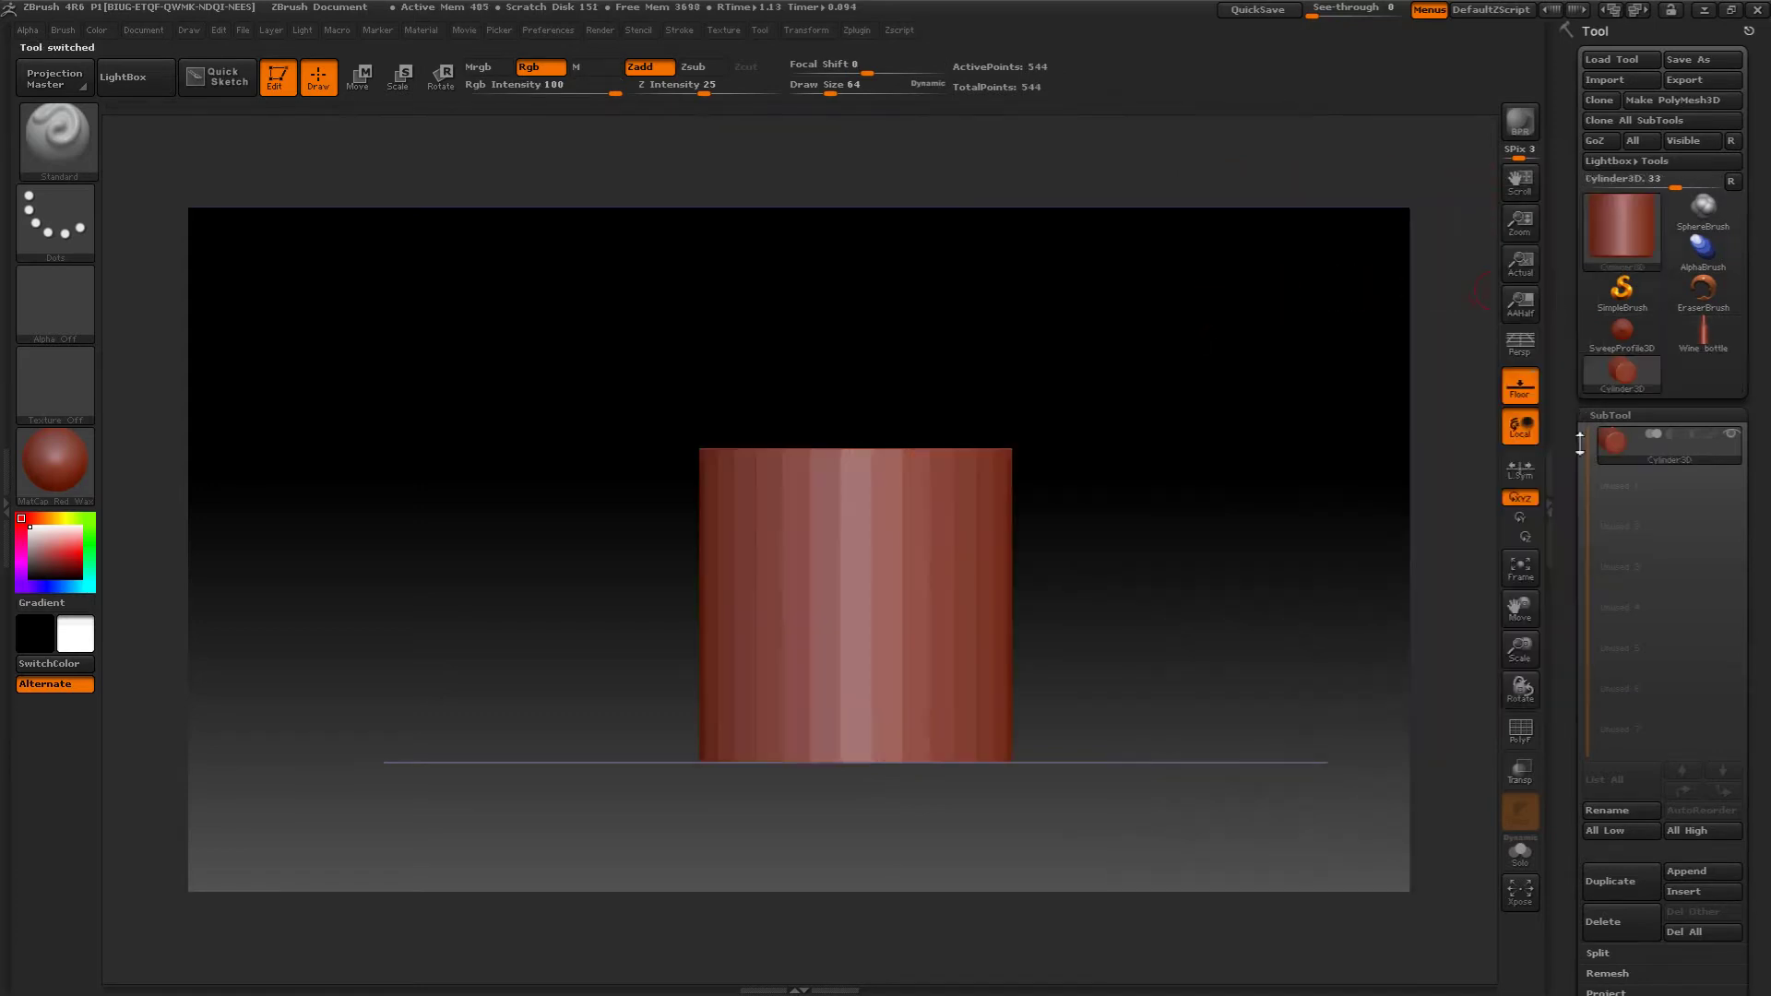
{"action": "left_click_drag", "start_coordinate": [1569, 664], "coordinate": [1579, 553]}
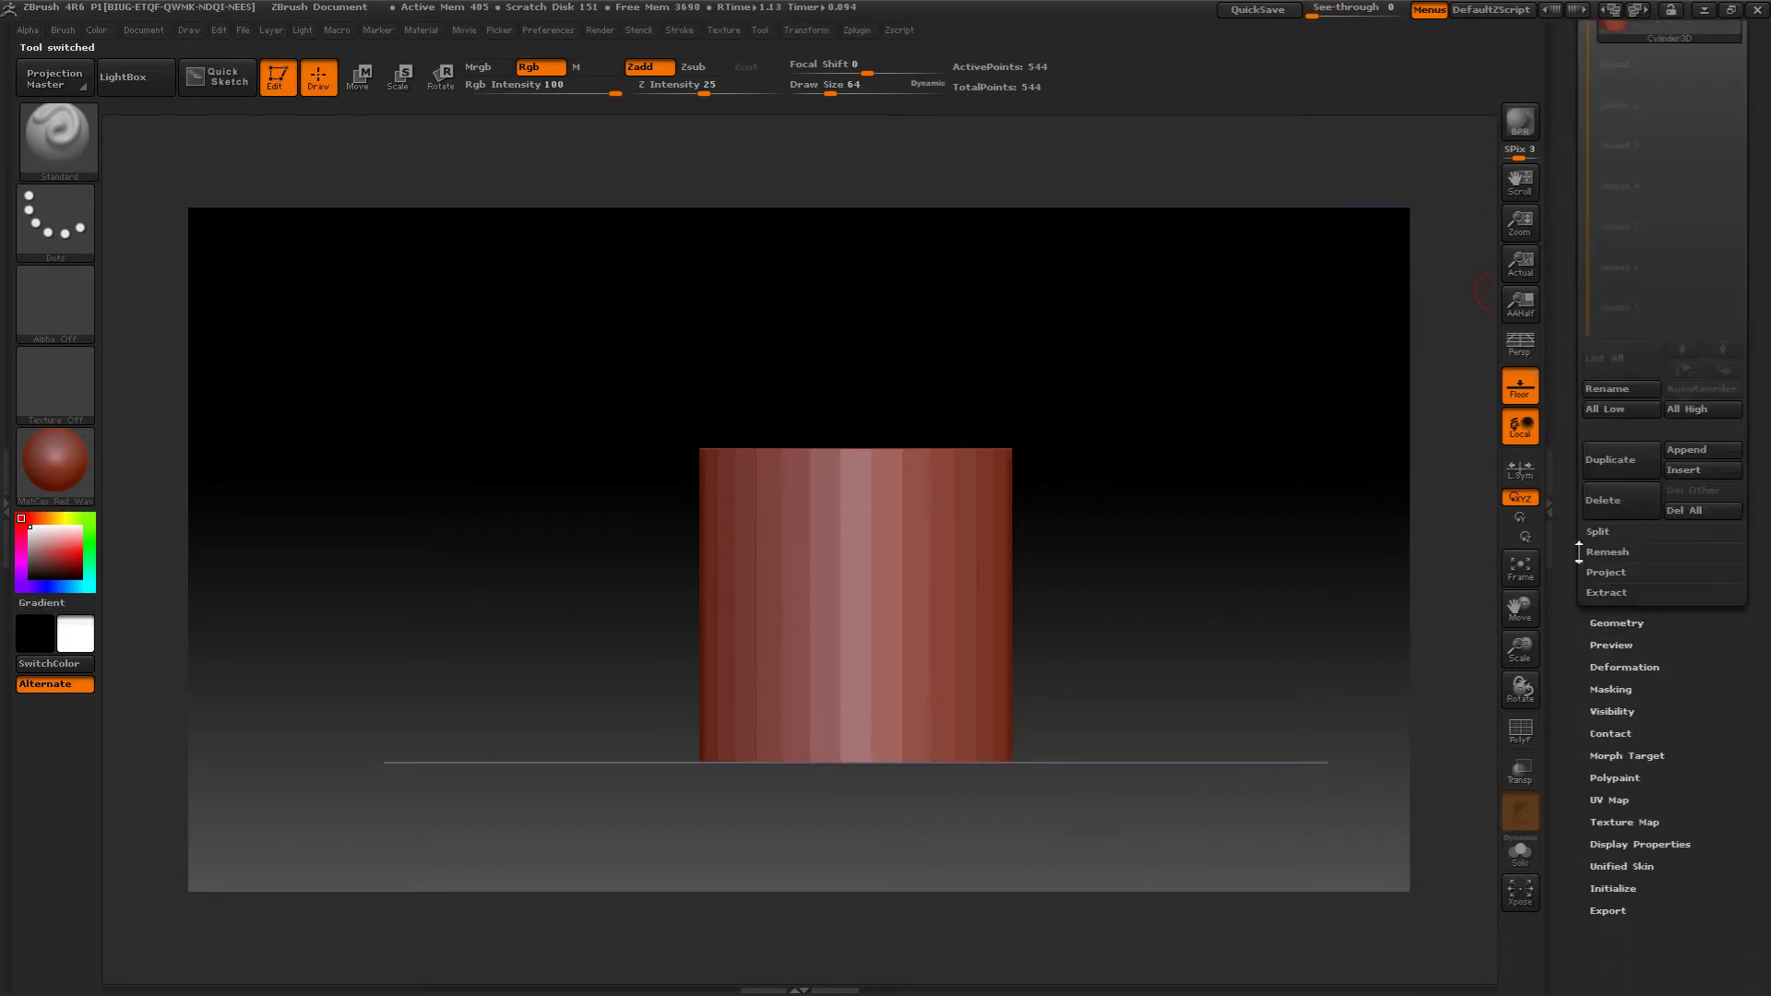
{"action": "left_click", "coordinate": [1612, 890]}
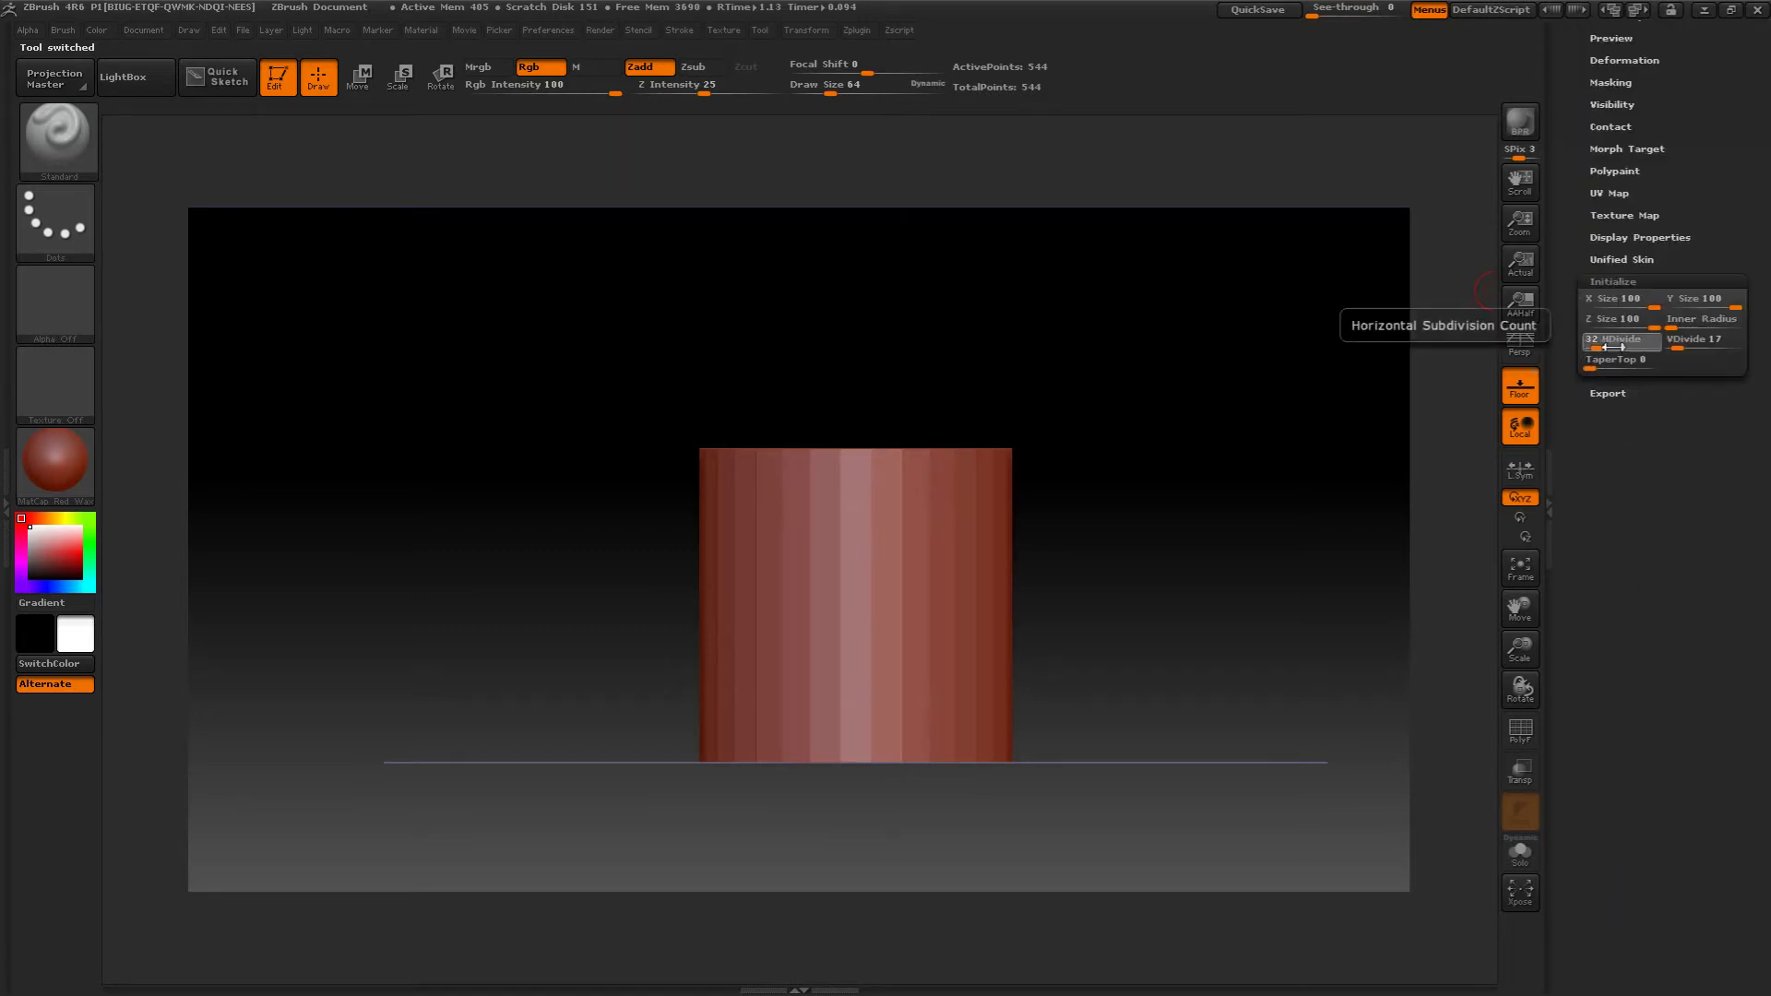
{"action": "left_click_drag", "start_coordinate": [1625, 351], "coordinate": [1591, 336]}
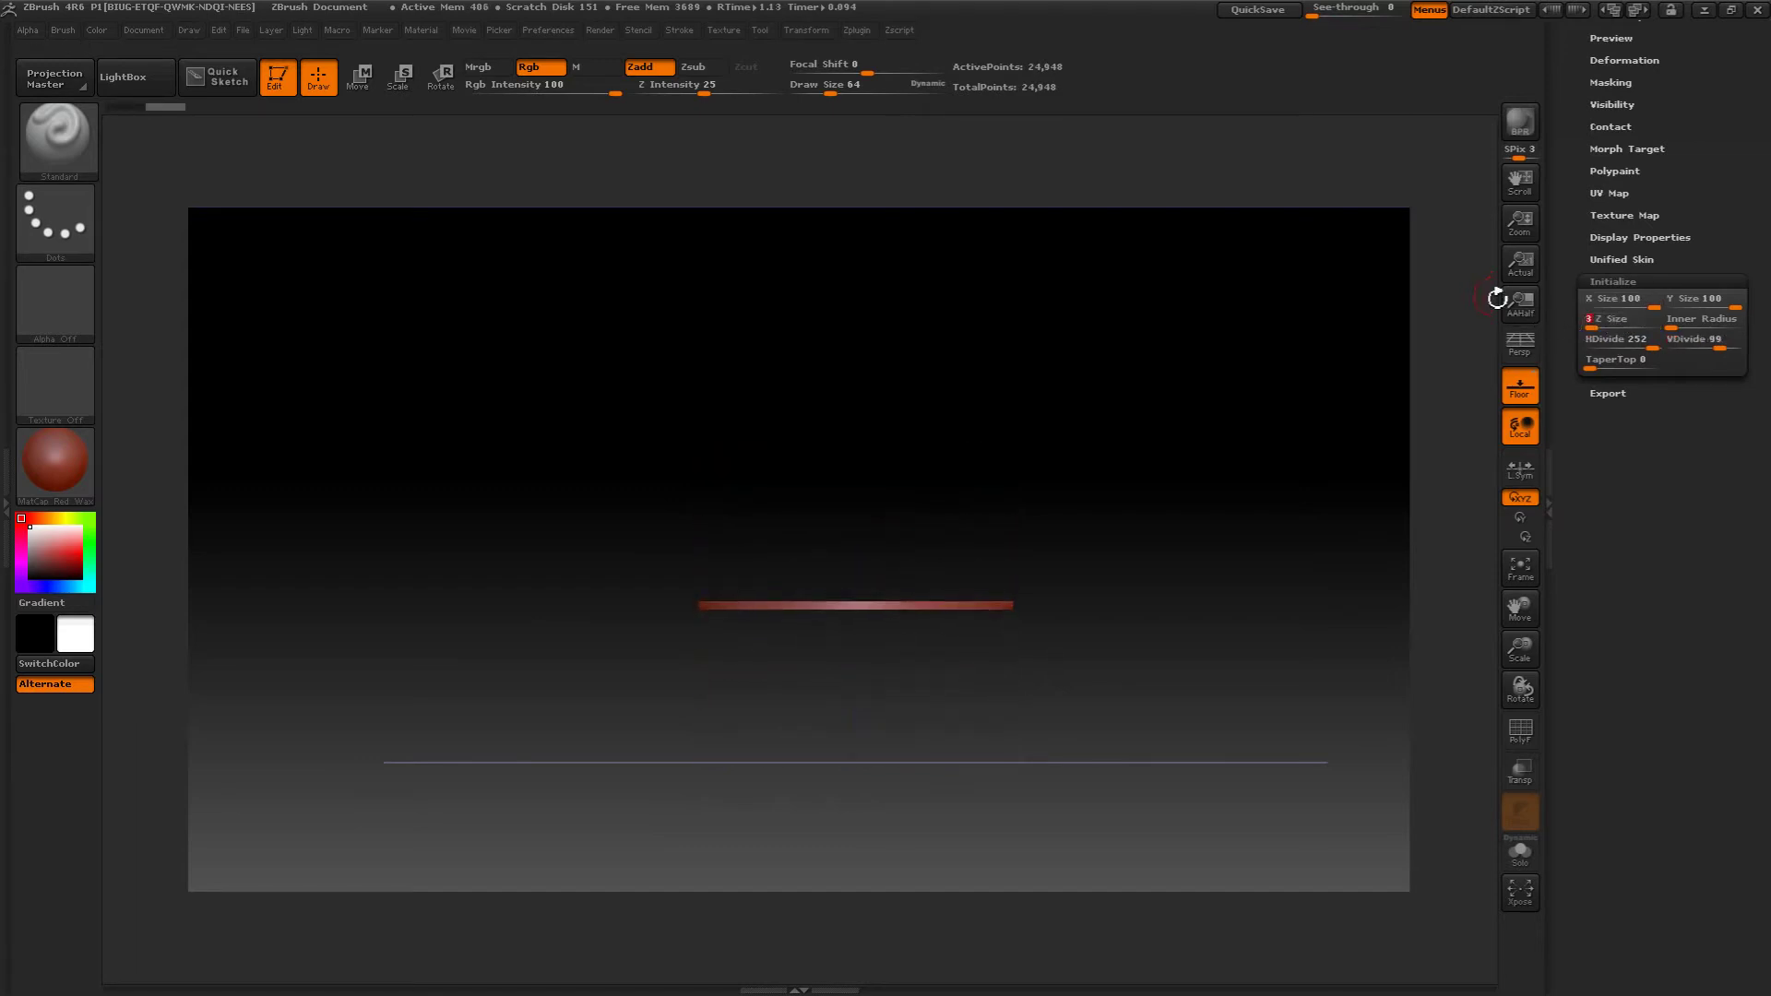
- Convert the thin disc to a PolyMesh3D and rename its subtool Wine bottle bottom
{"action": "left_click_drag", "start_coordinate": [1568, 237], "coordinate": [1558, 487]}
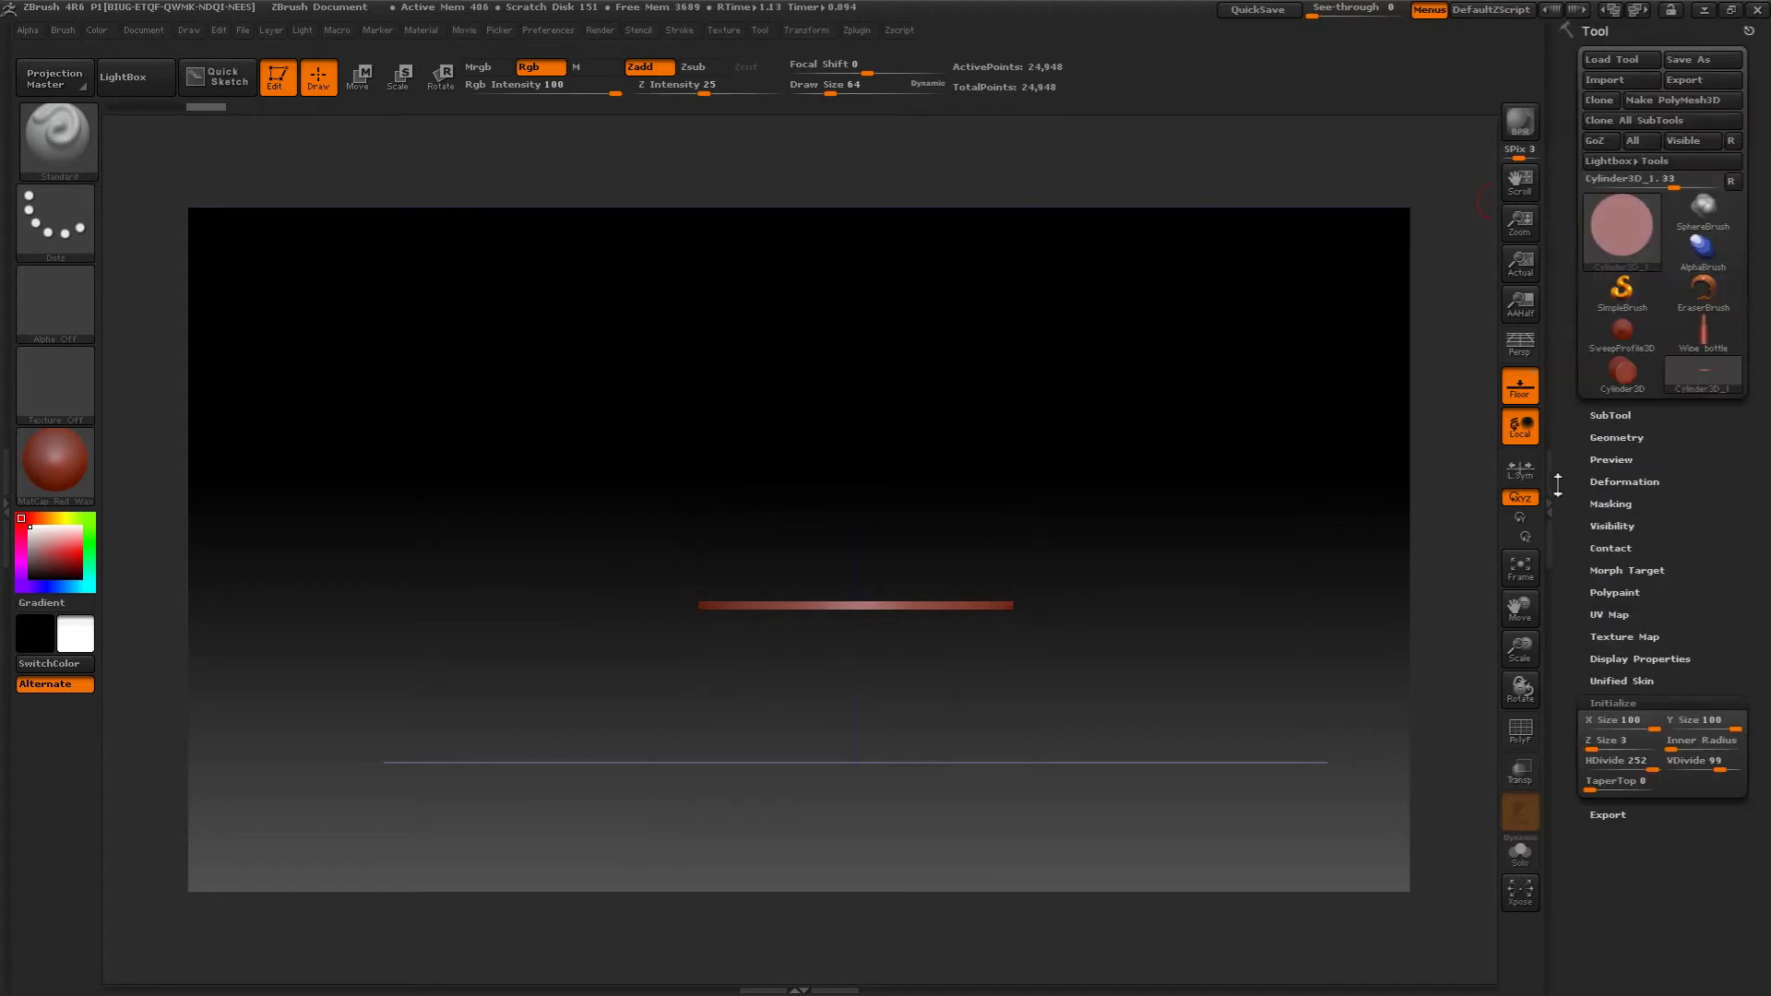
{"action": "left_click", "coordinate": [1651, 101]}
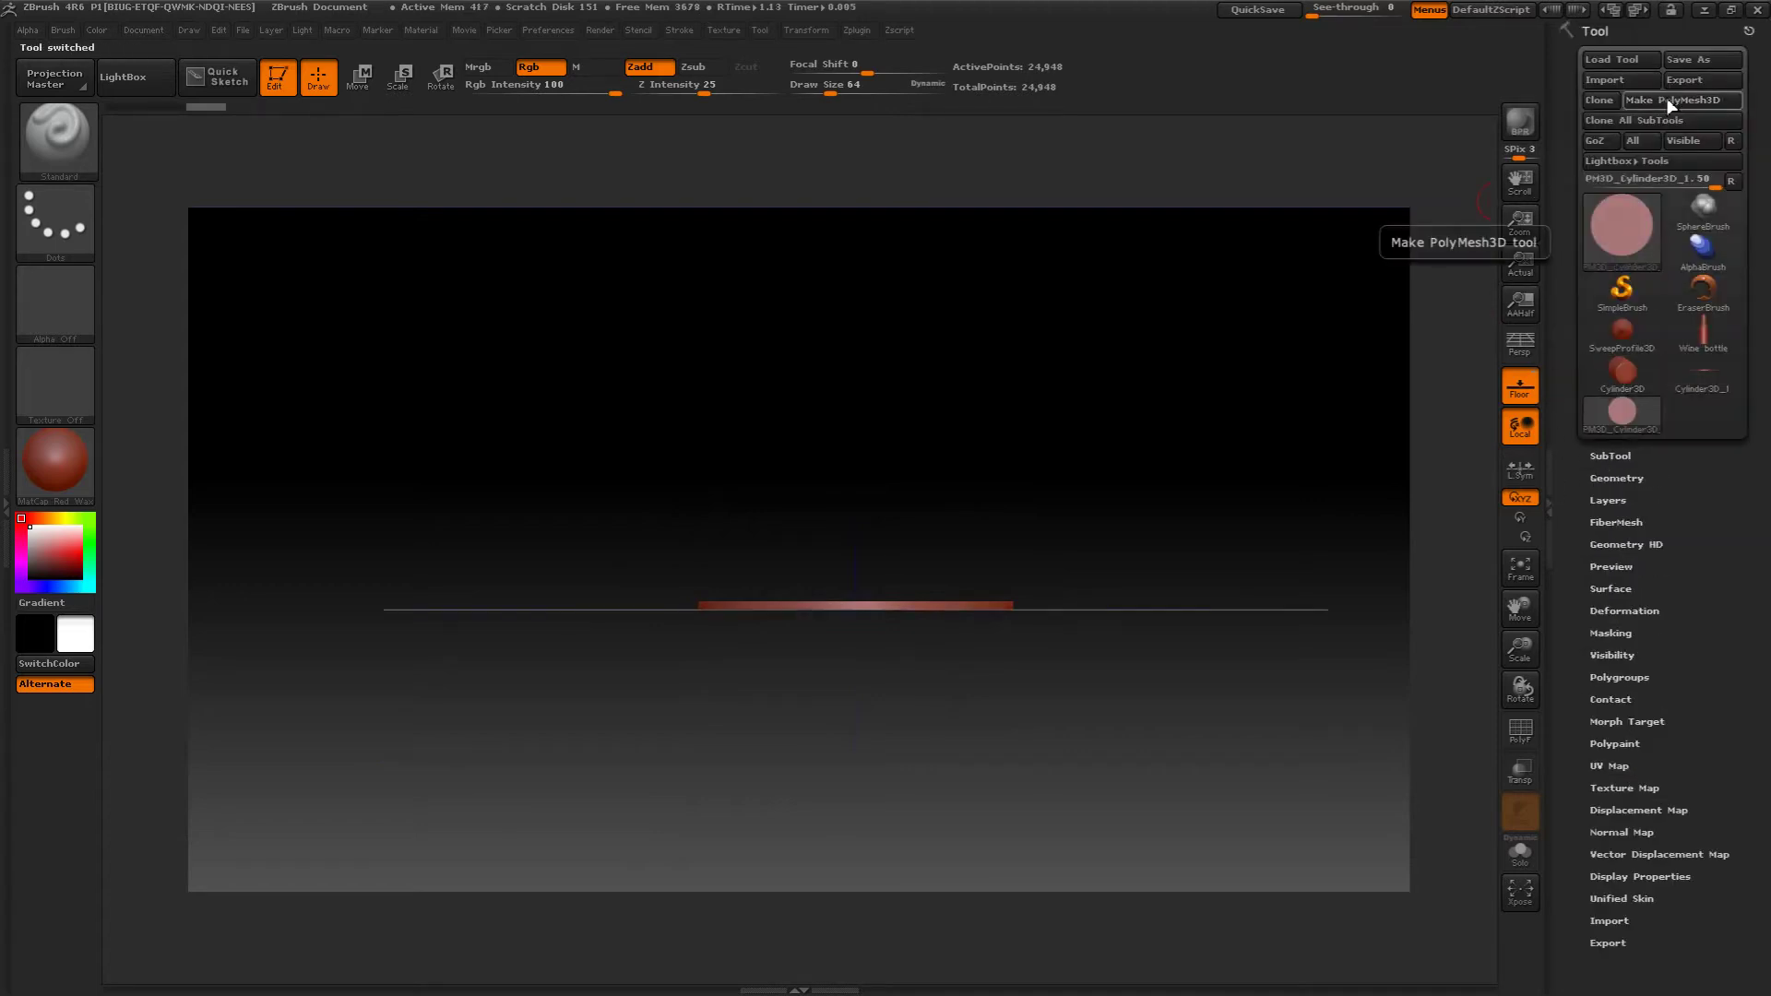
{"action": "left_click", "coordinate": [1605, 457]}
{"action": "left_click", "coordinate": [1597, 720]}
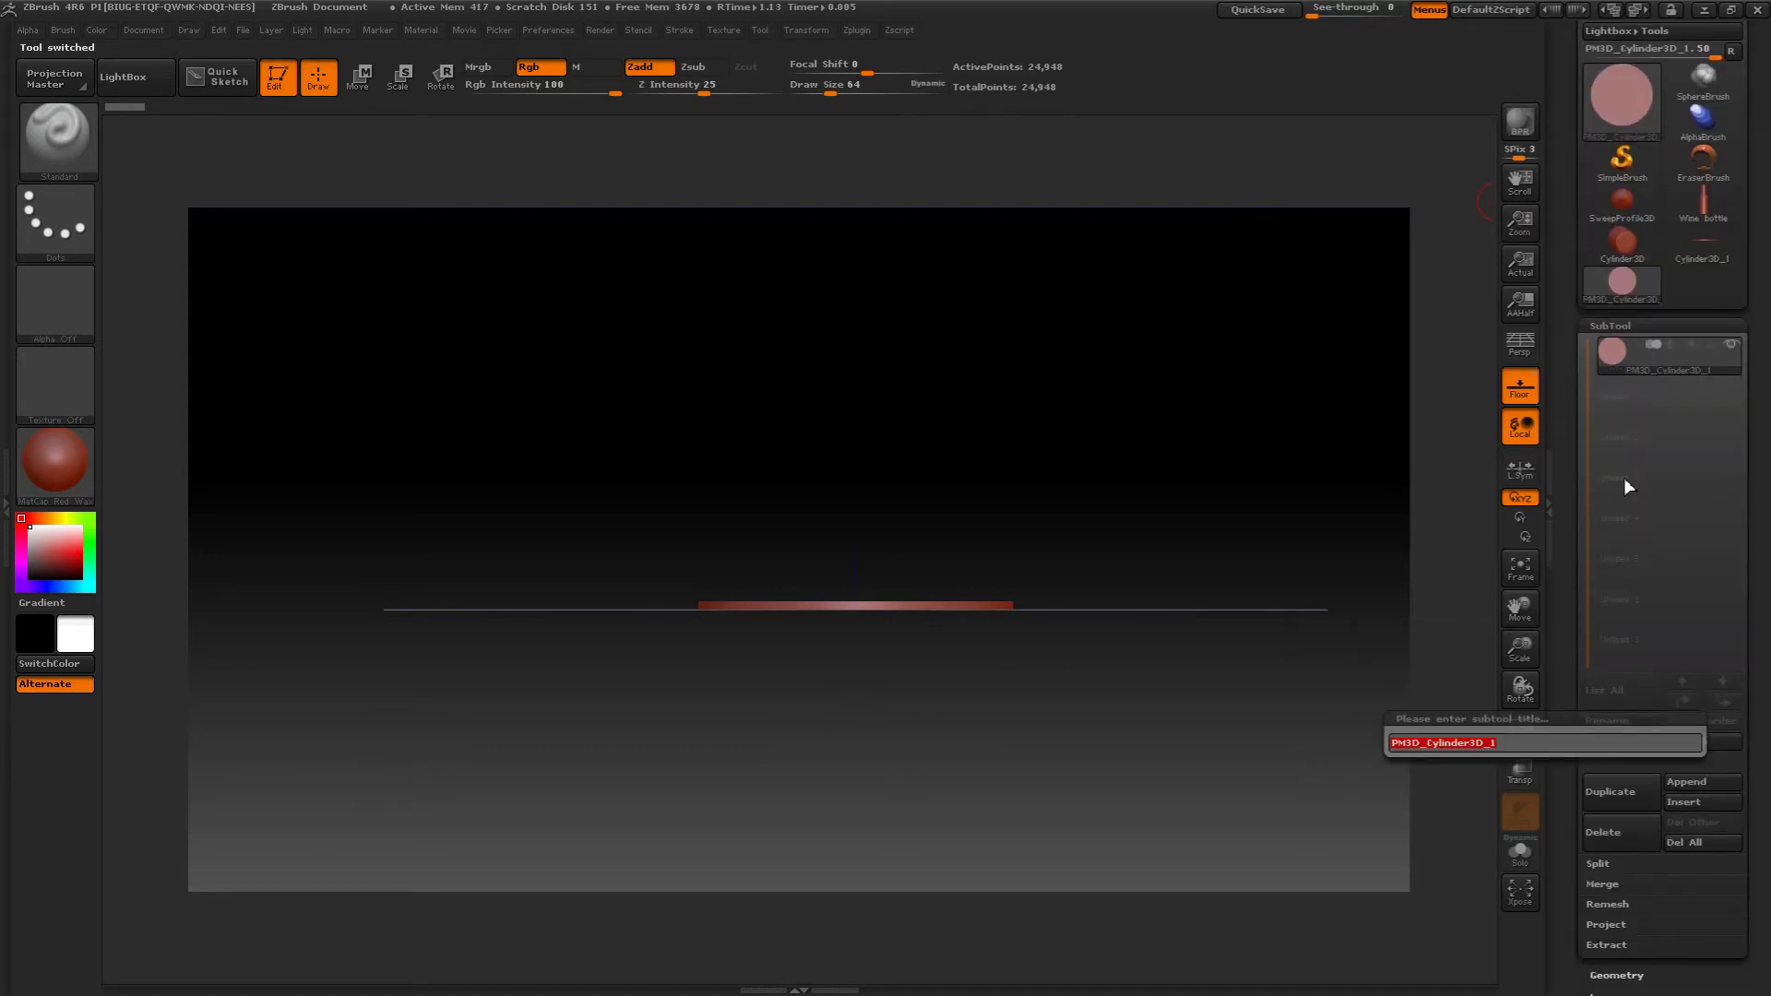
{"action": "type", "text": "wi"}
{"action": "type", "text": "ne bottle bottom"}
{"action": "key", "text": "Return"}
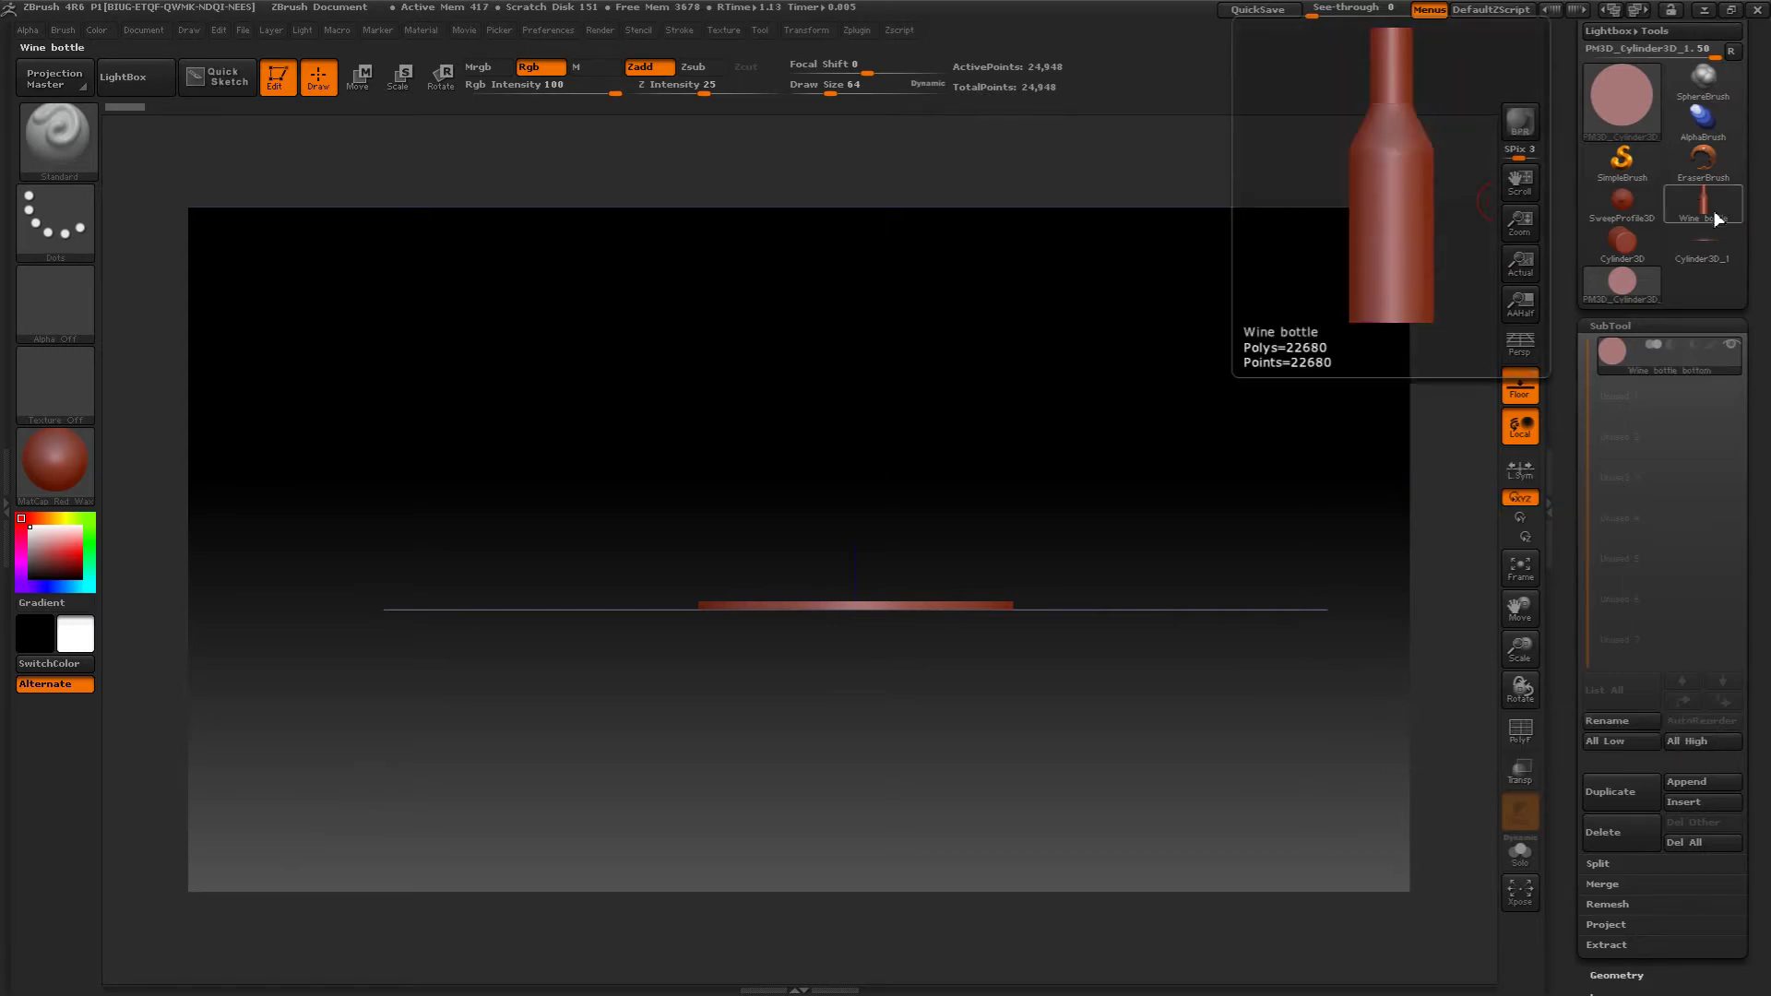
- Append the Wine bottle mesh as a subtool and place Wine bottle bottom below it in the subtool order
{"action": "left_click", "coordinate": [1686, 782]}
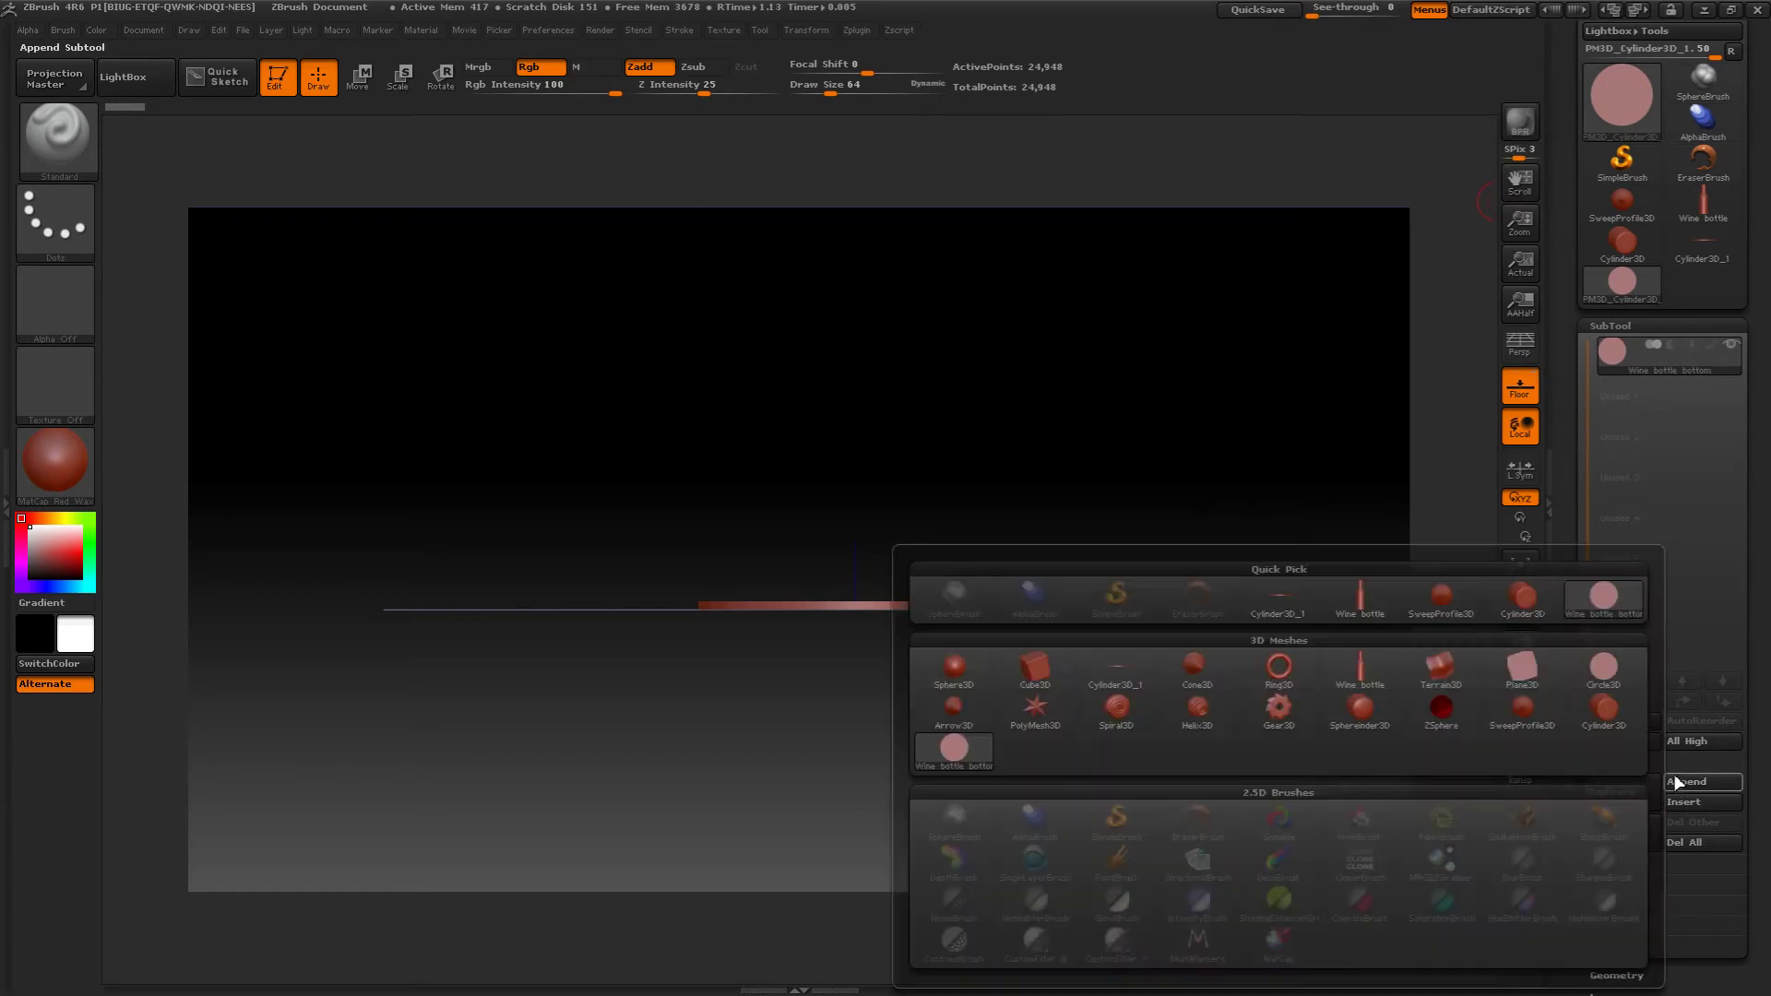
{"action": "left_click", "coordinate": [1361, 667]}
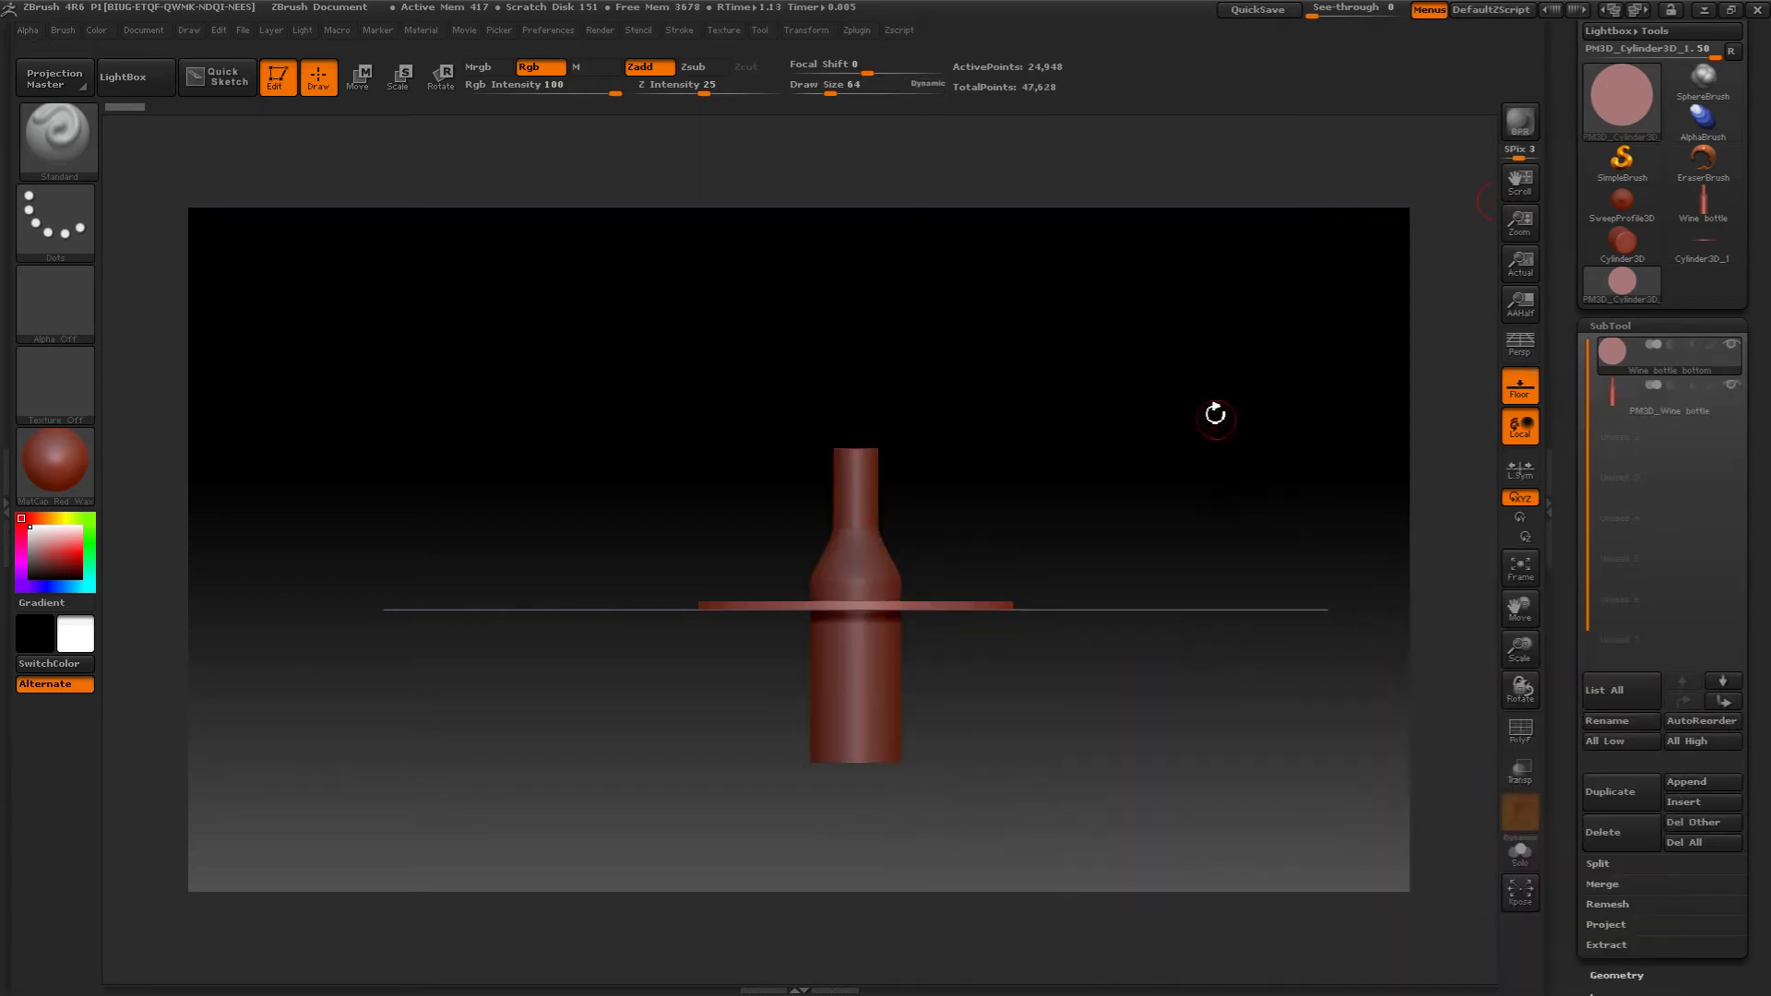
{"action": "left_click_drag", "start_coordinate": [1214, 411], "coordinate": [1291, 481]}
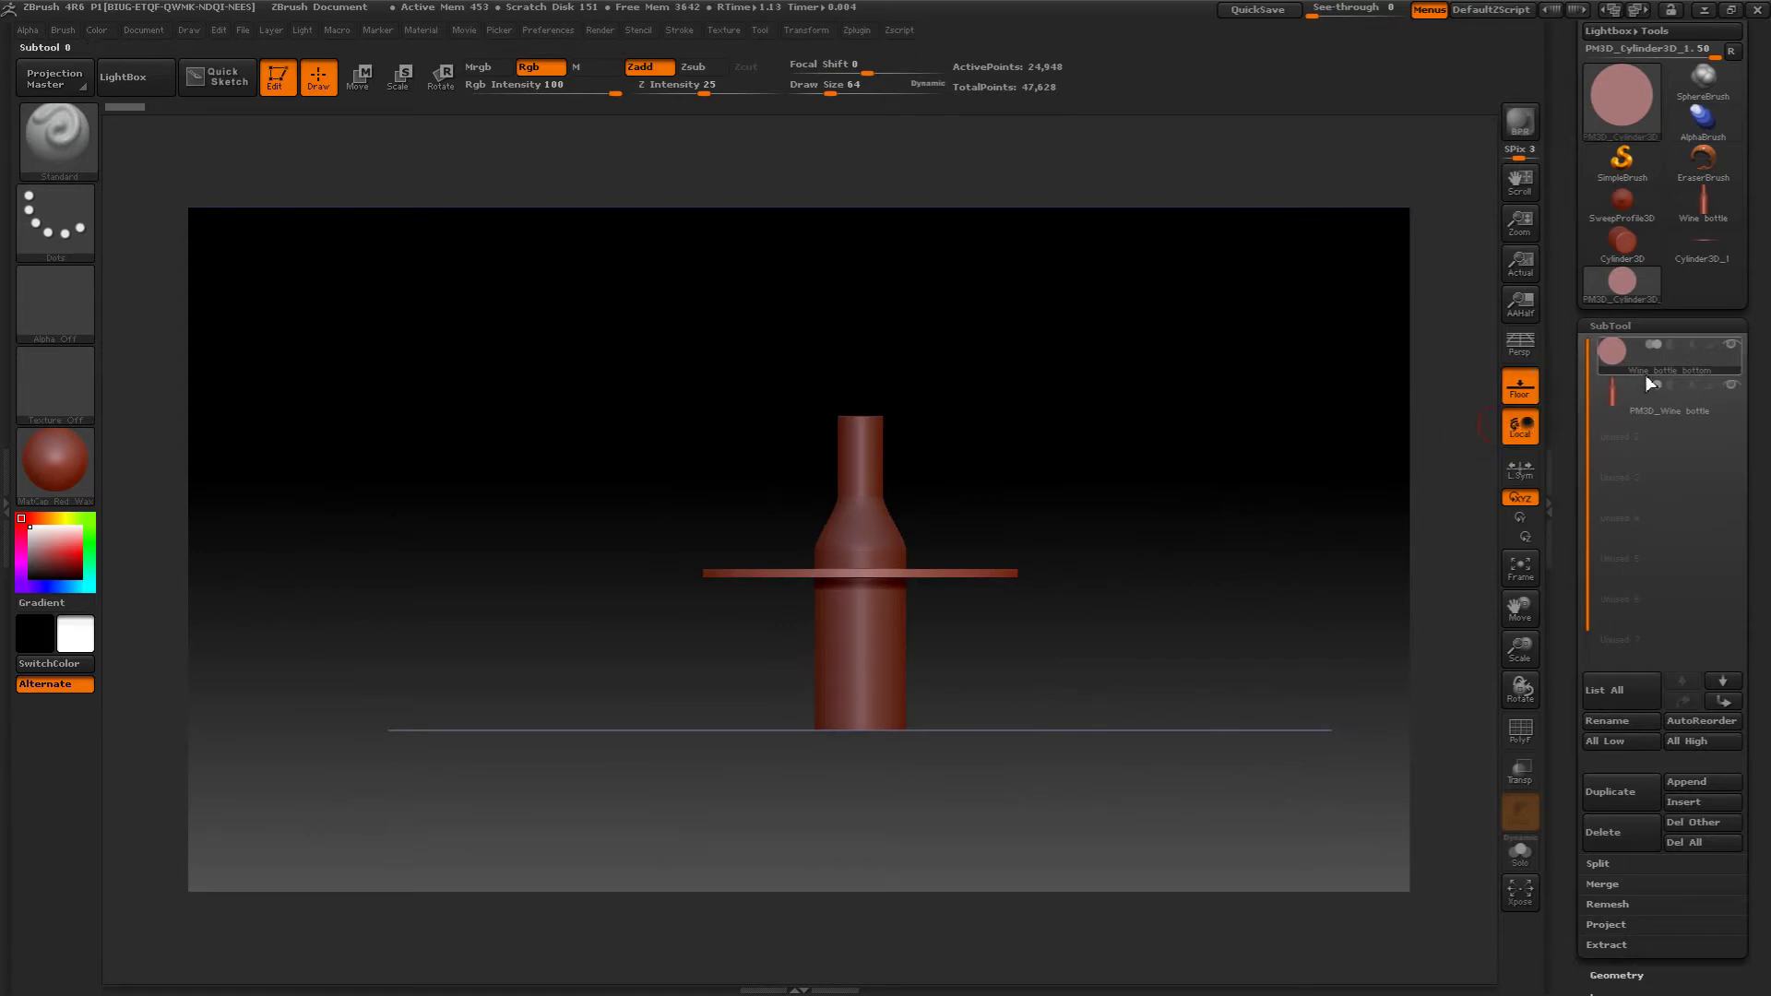
{"action": "left_click", "coordinate": [1722, 702]}
{"action": "mouse_move", "coordinate": [1247, 498]}
{"action": "left_mouse_down"}
{"action": "mouse_move", "coordinate": [1246, 449]}
{"action": "mouse_move", "coordinate": [1256, 517]}
{"action": "mouse_move", "coordinate": [1252, 486]}
{"action": "left_mouse_up"}
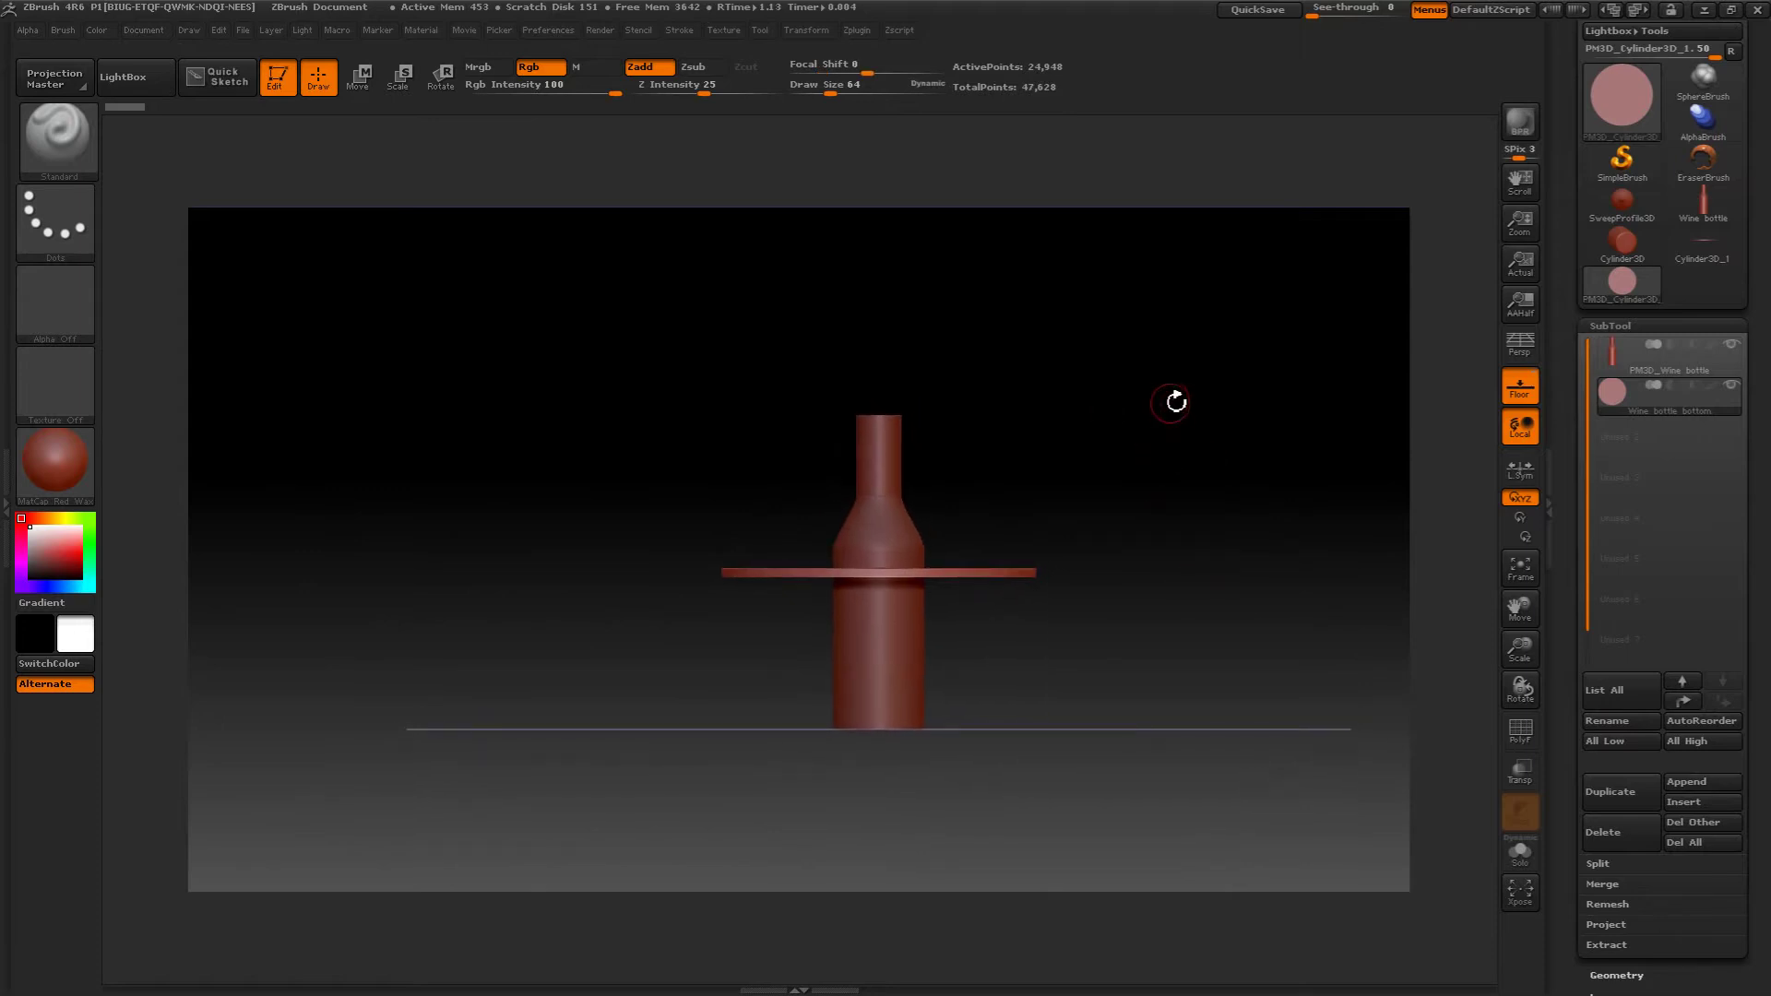
- Shrink the bottom disc in X and Y with a Size deformation of about -71, leaving it slightly wider than the bottle
{"action": "left_click_drag", "start_coordinate": [1174, 400], "coordinate": [1125, 637]}
{"action": "left_click_drag", "start_coordinate": [1221, 490], "coordinate": [1018, 468]}
{"action": "left_click_drag", "start_coordinate": [723, 345], "coordinate": [913, 328]}
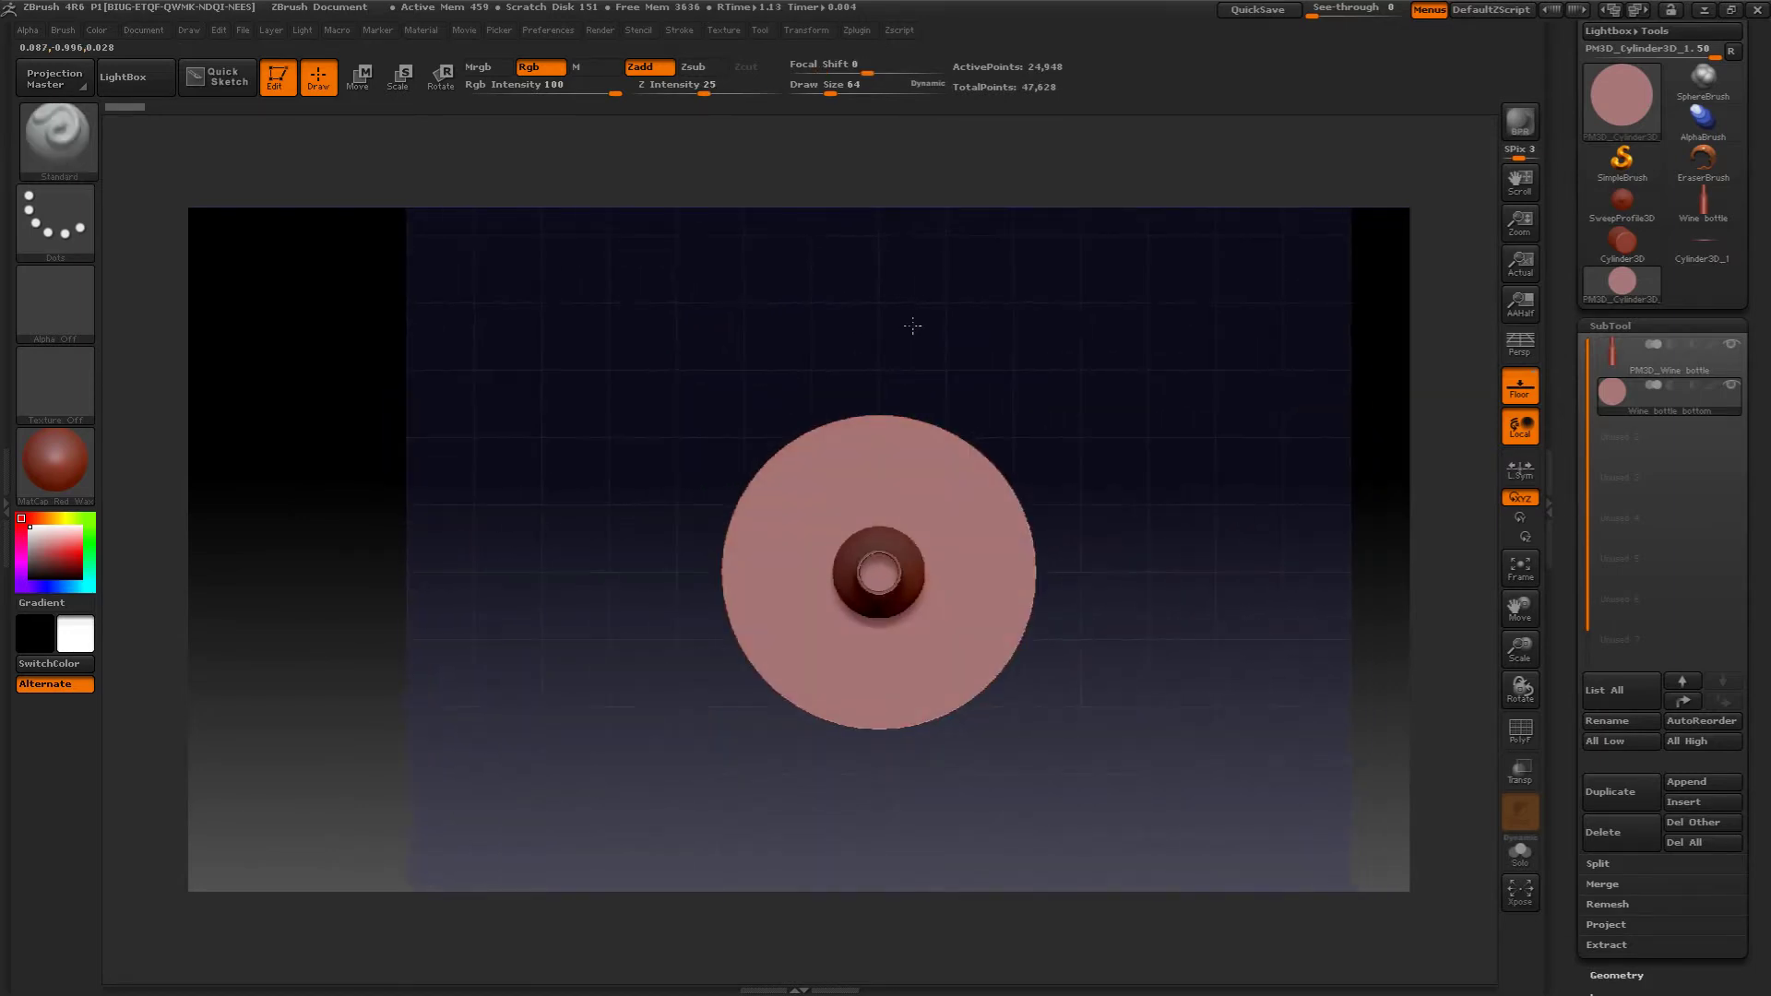
{"action": "left_click", "coordinate": [1610, 326]}
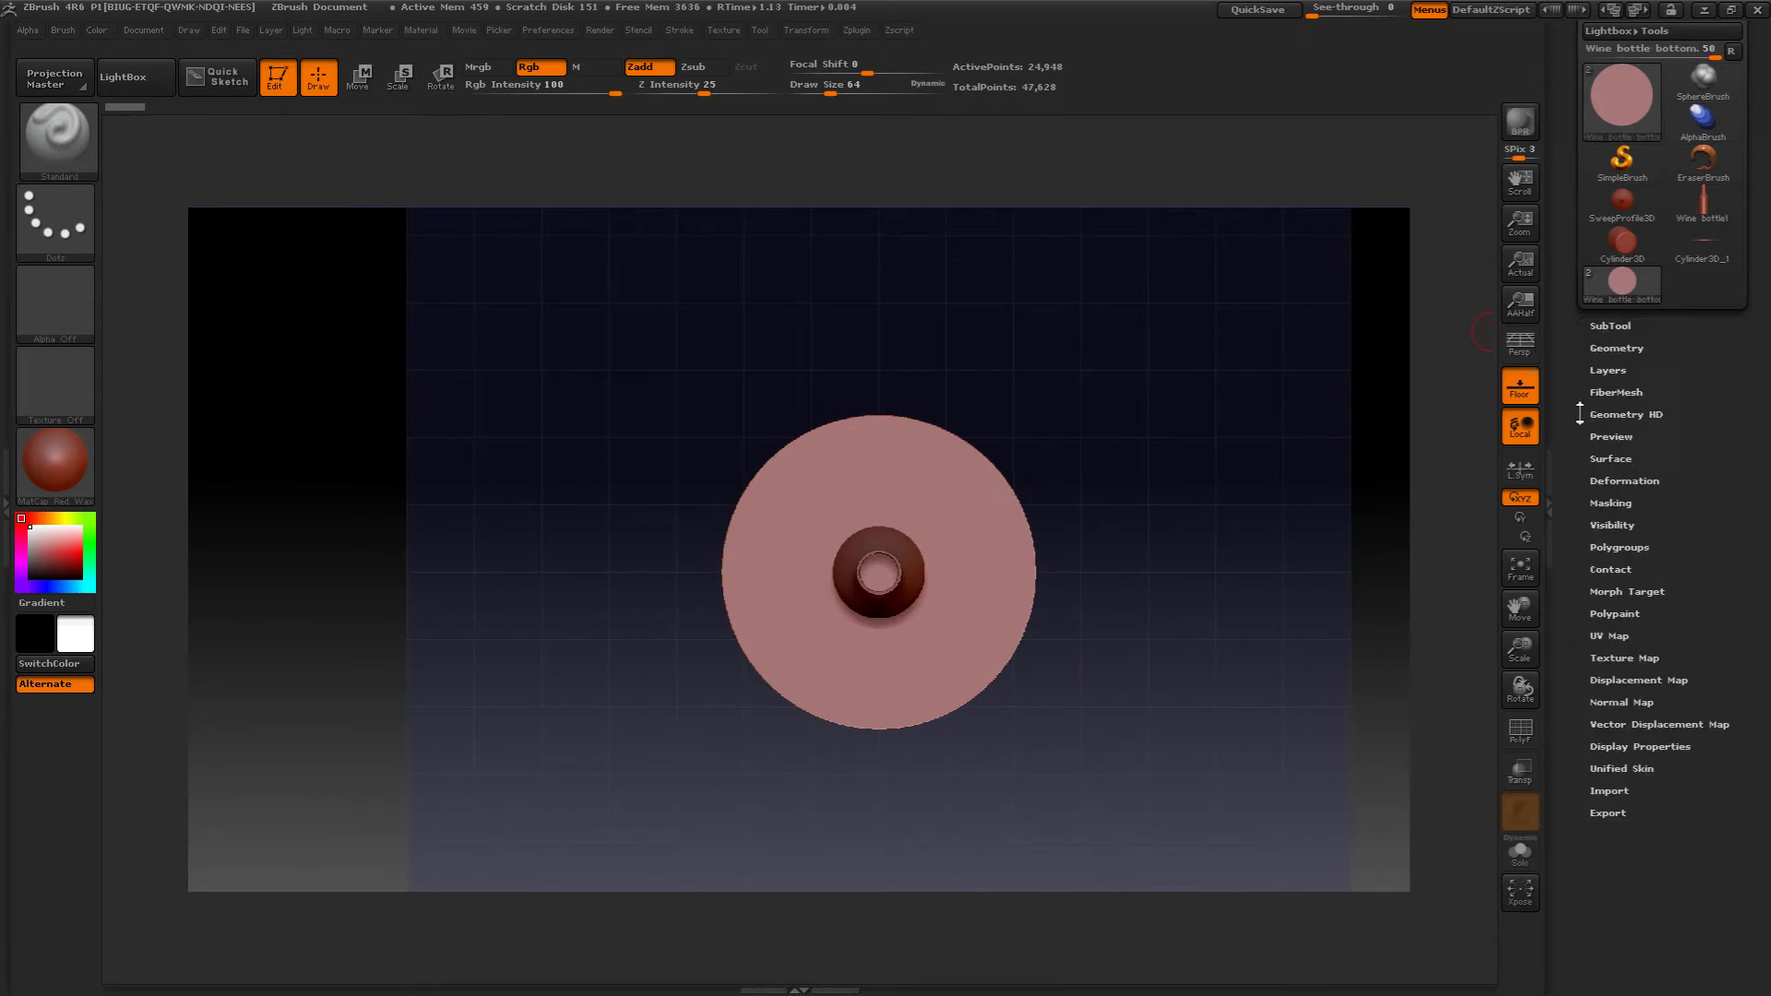
{"action": "left_click", "coordinate": [1610, 480]}
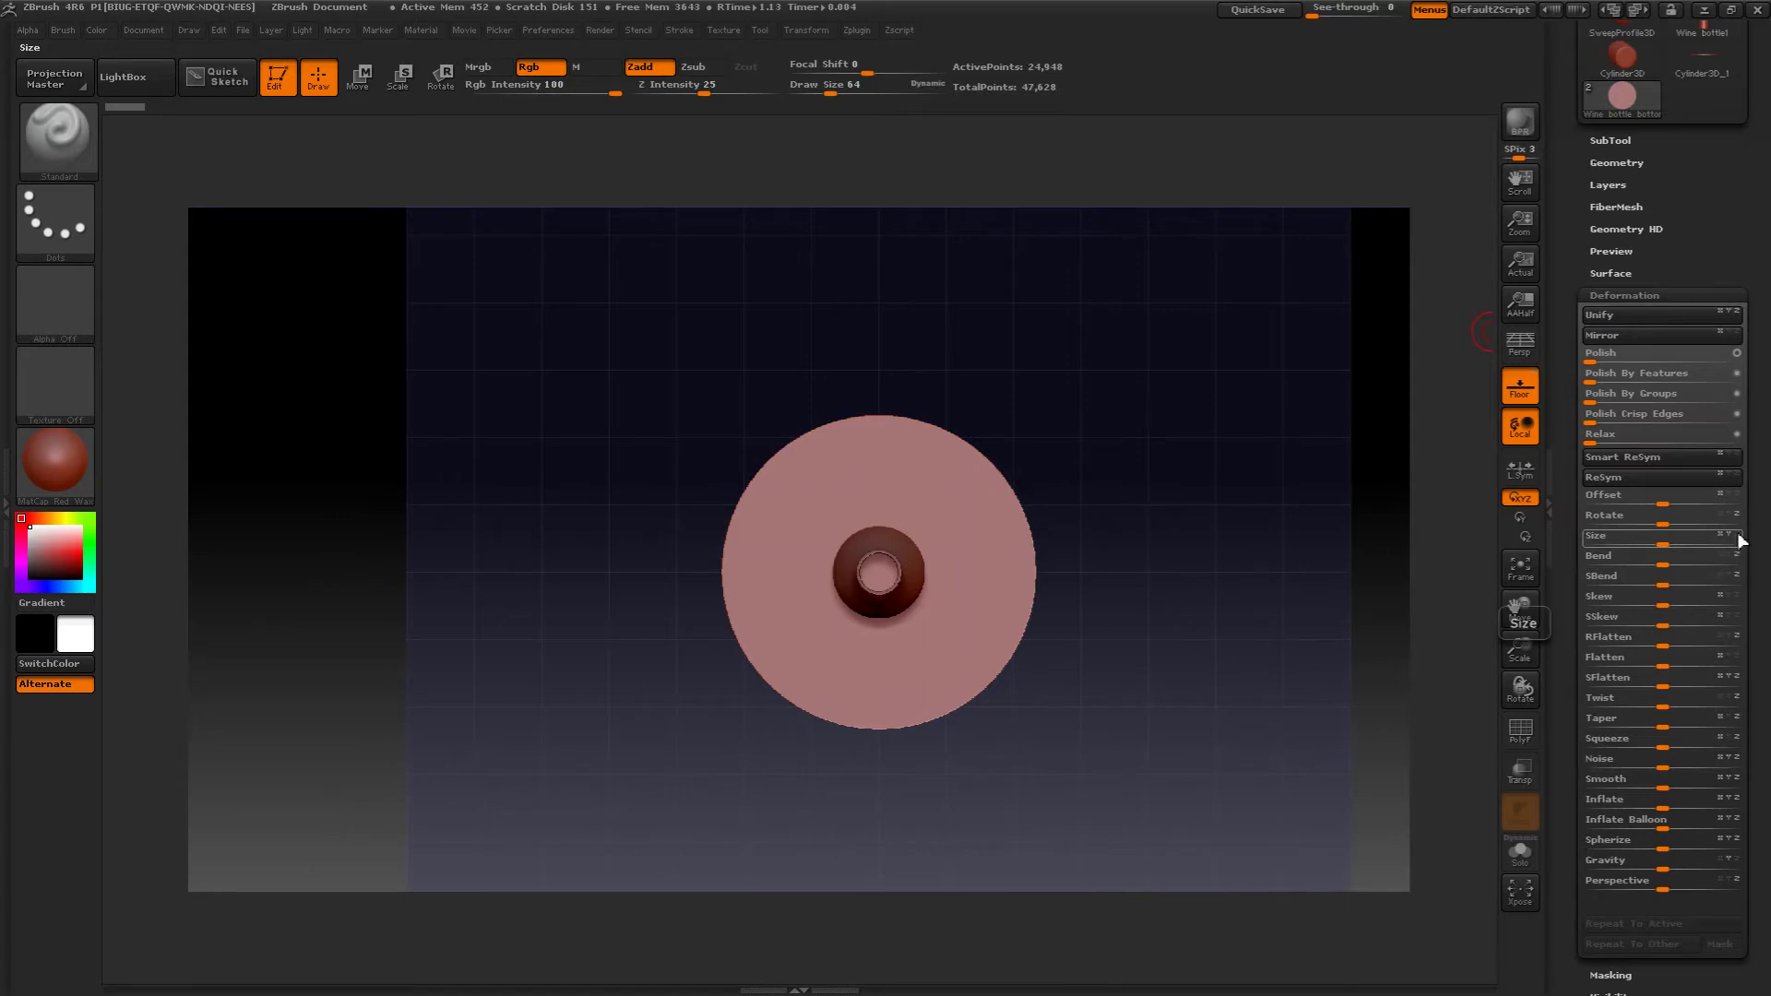
{"action": "left_click_drag", "start_coordinate": [1658, 538], "coordinate": [1592, 545]}
{"action": "left_click_drag", "start_coordinate": [1578, 546], "coordinate": [1615, 547]}
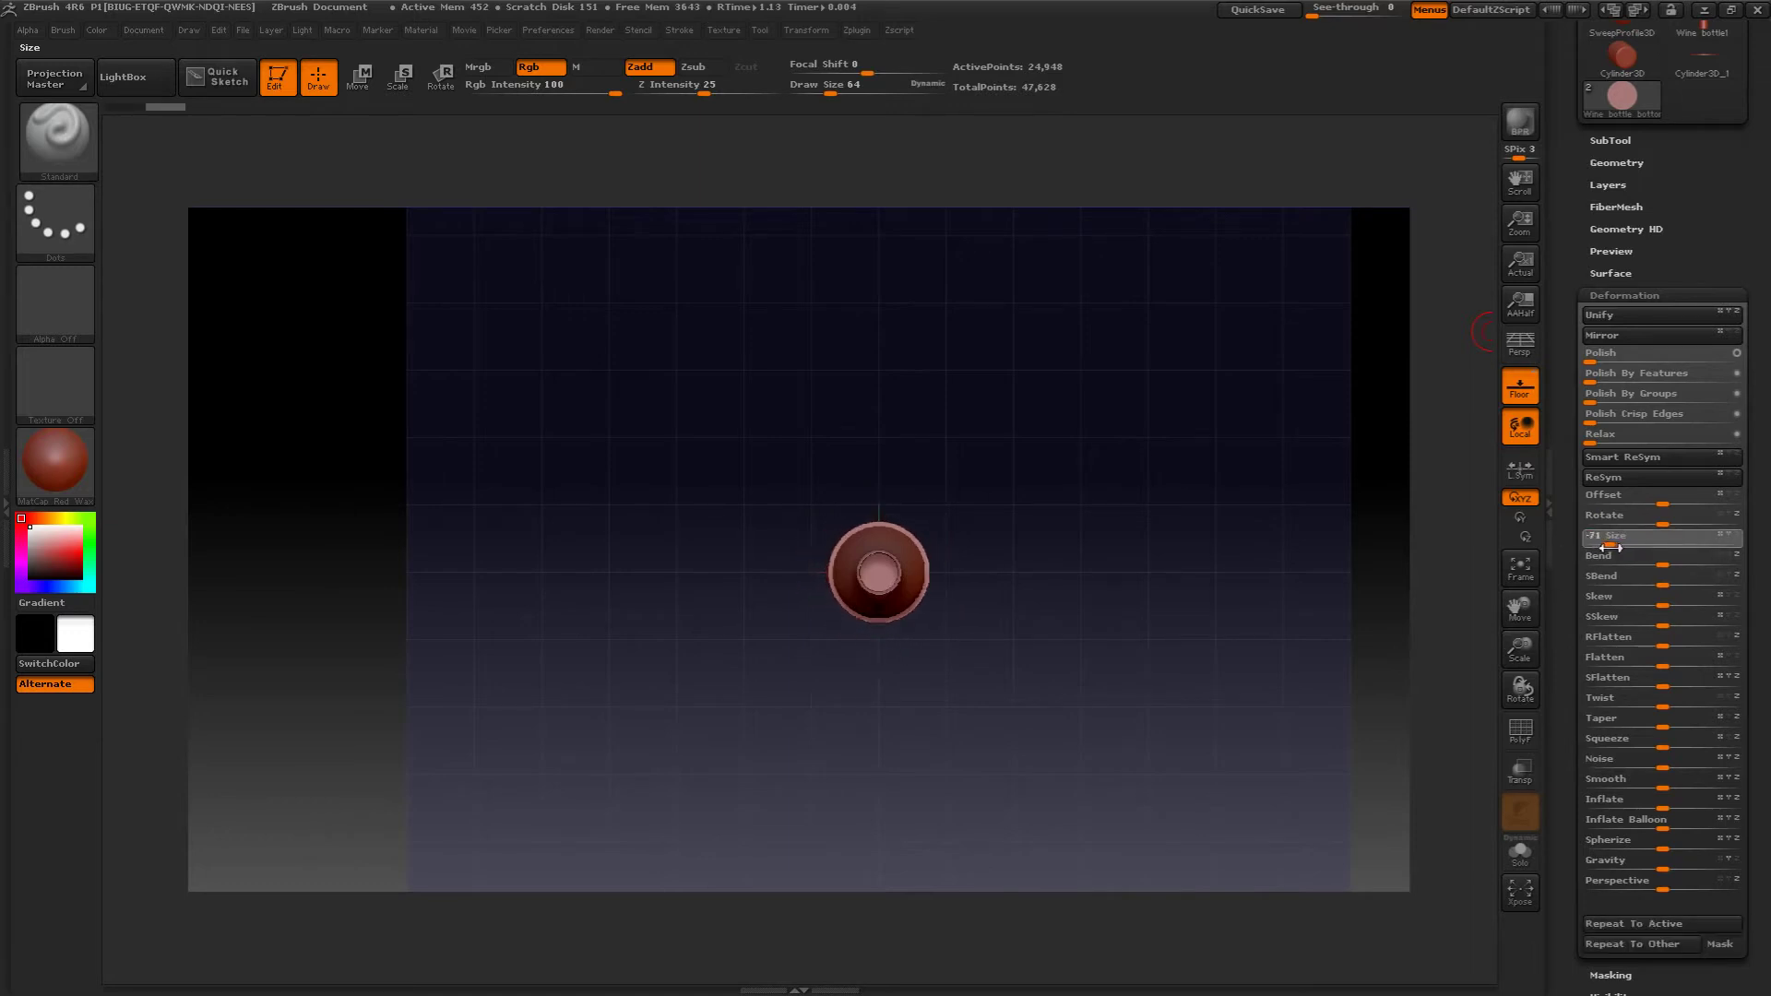
- Make the bottle transparent and move the disc straight down to its base, flush with the floor line, then return to Draw mode
{"action": "left_click", "coordinate": [1519, 772]}
{"action": "left_click_drag", "start_coordinate": [1325, 540], "coordinate": [1230, 546]}
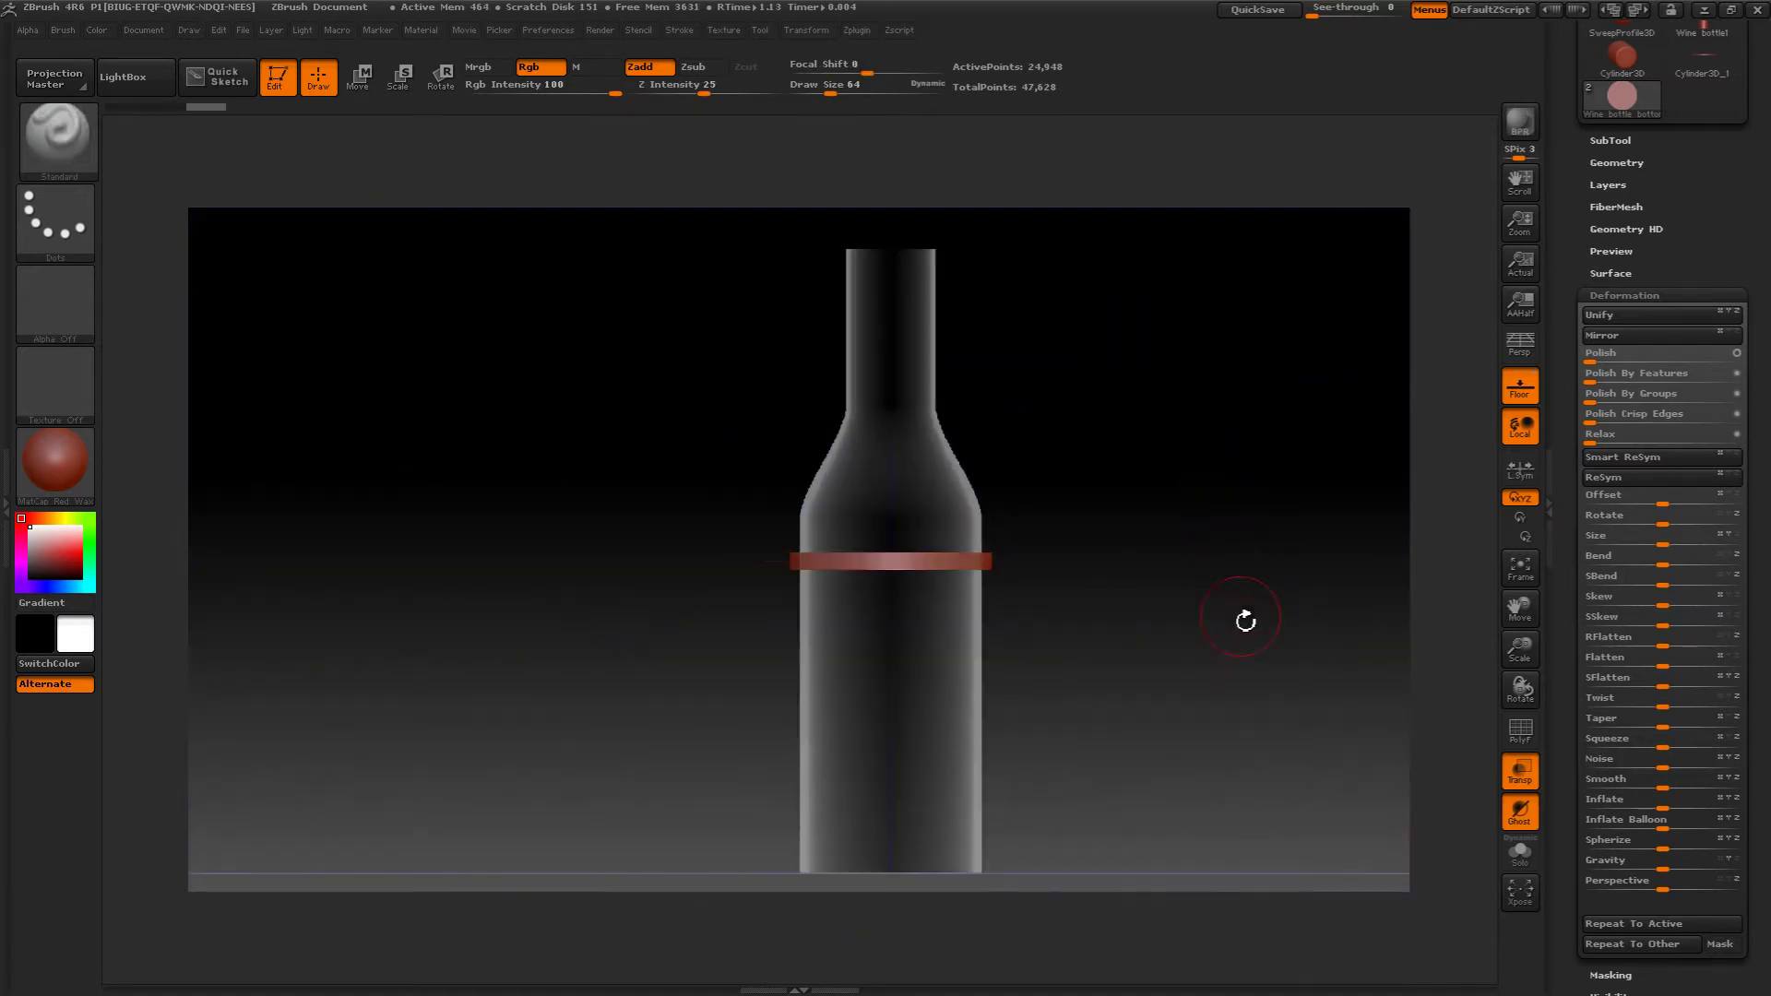
{"action": "left_click_drag", "start_coordinate": [1245, 619], "coordinate": [1180, 493], "text": "alt"}
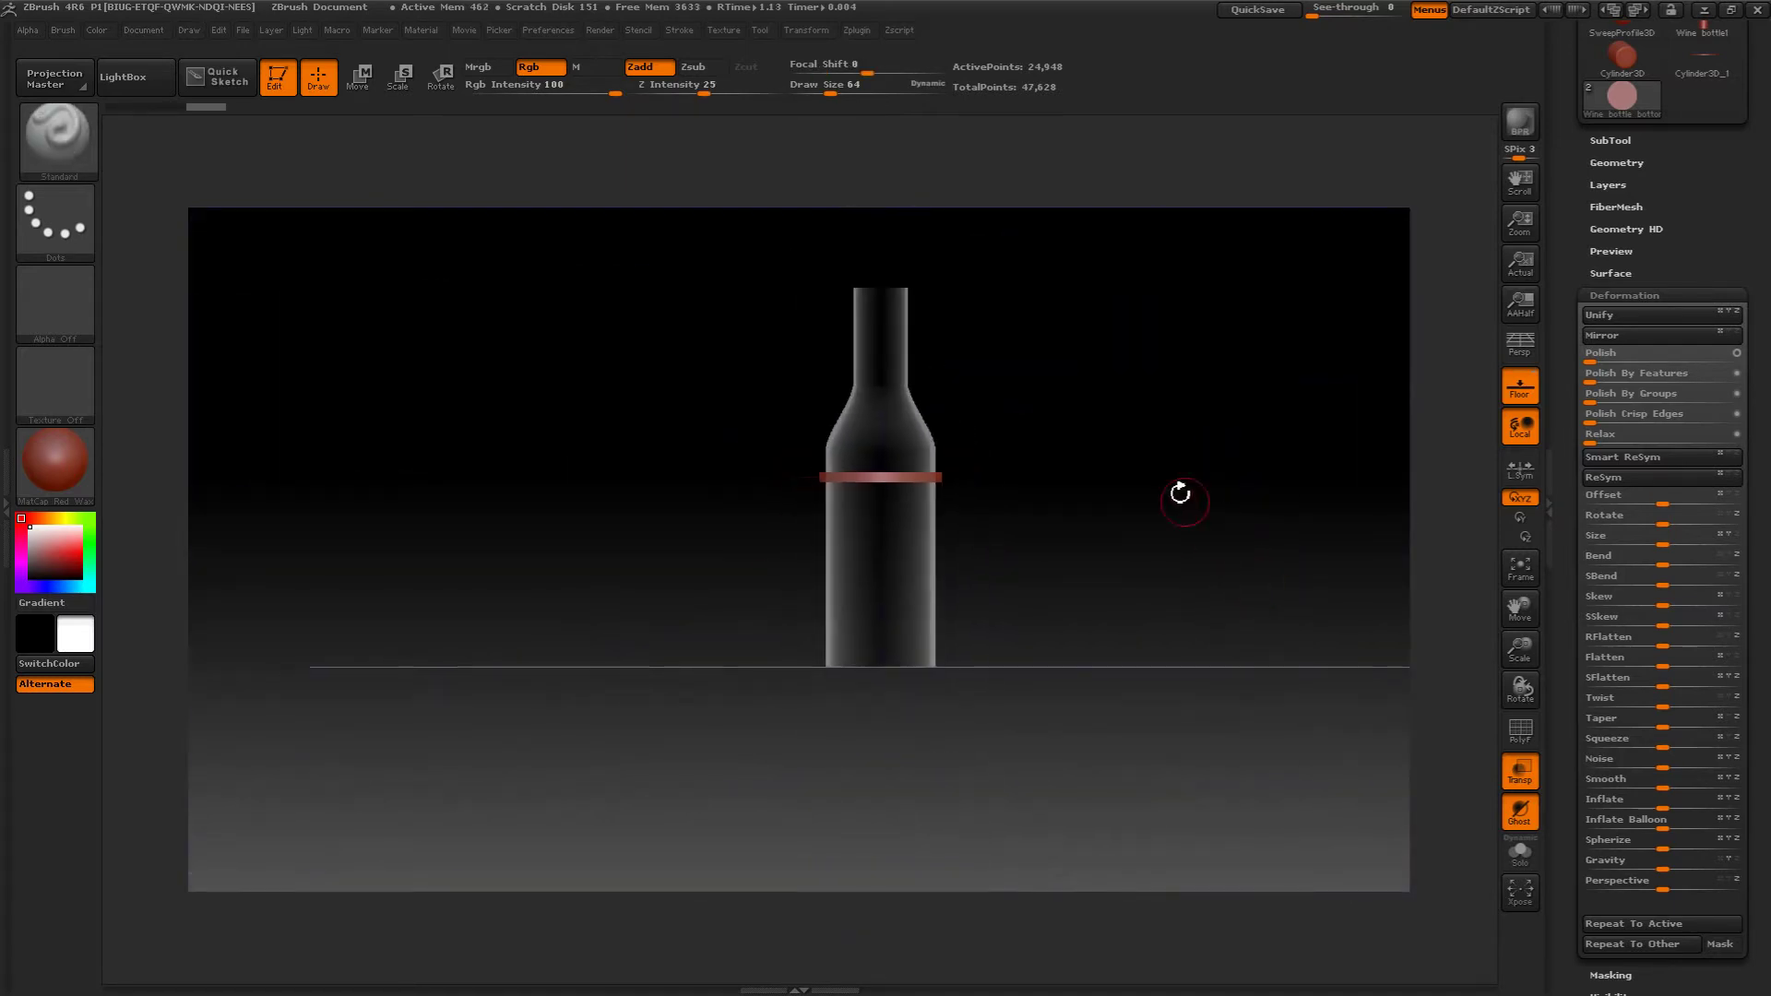
{"action": "left_click", "coordinate": [358, 81]}
{"action": "left_click_drag", "start_coordinate": [881, 477], "coordinate": [888, 625]}
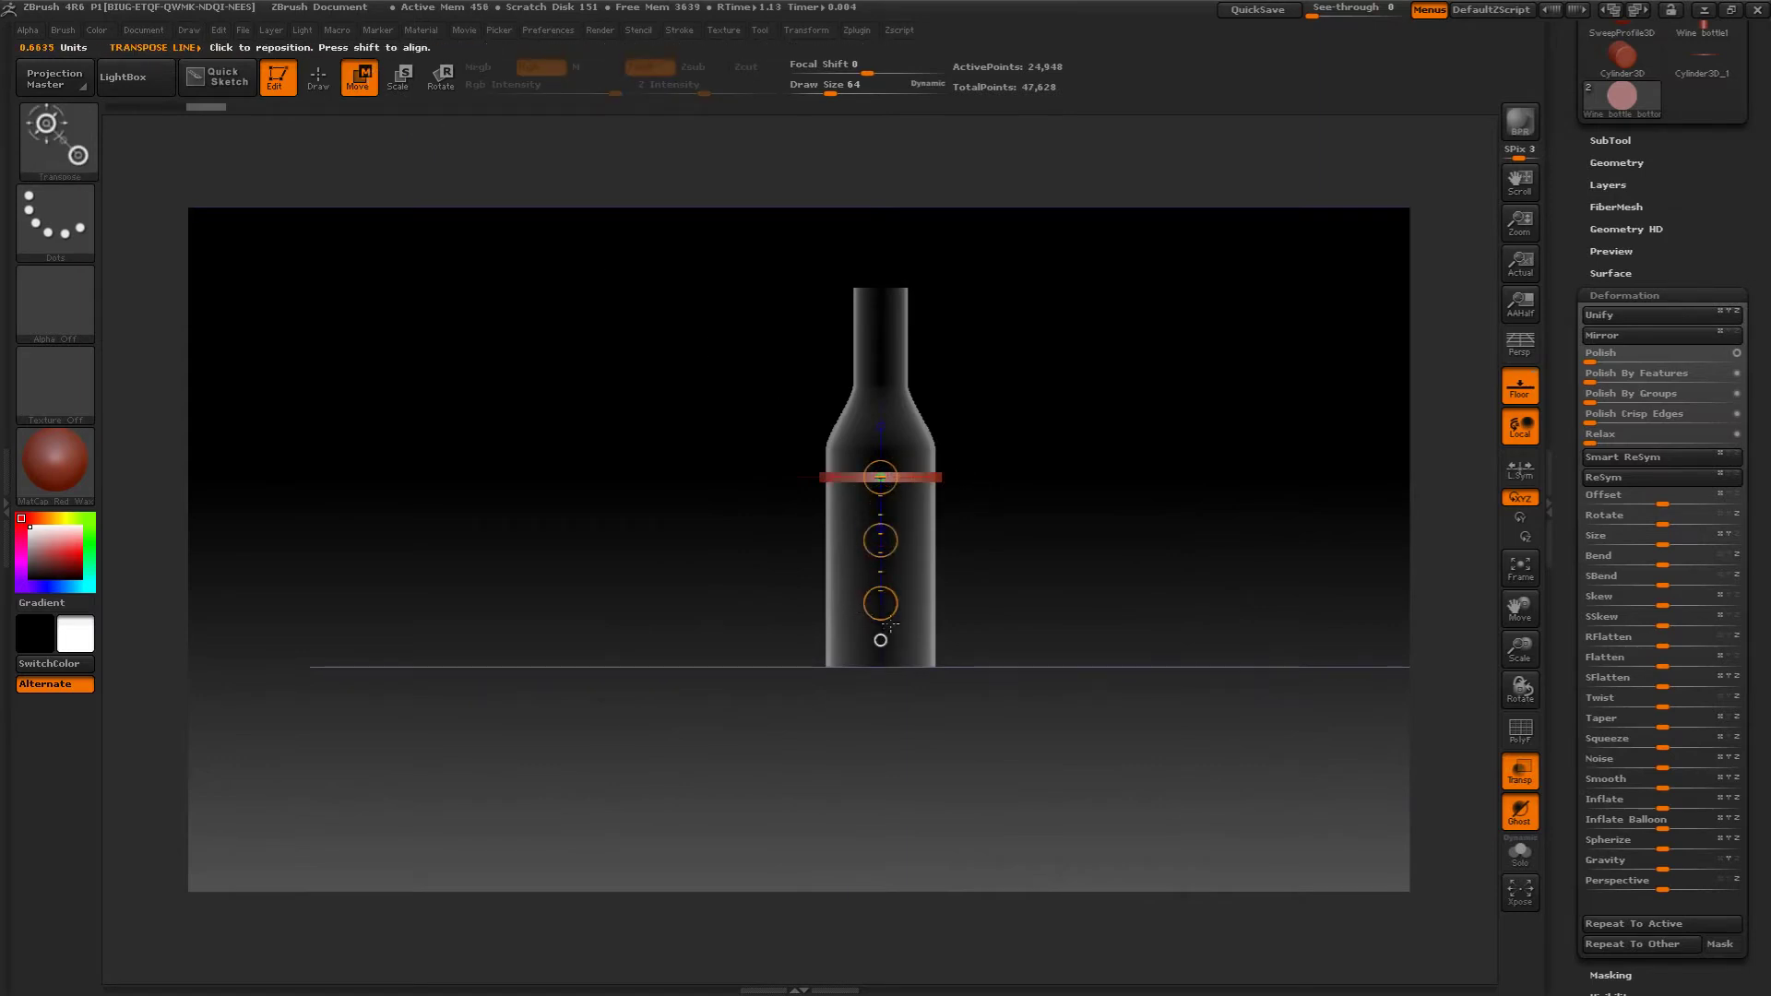
{"action": "left_click_drag", "start_coordinate": [880, 539], "coordinate": [887, 722]}
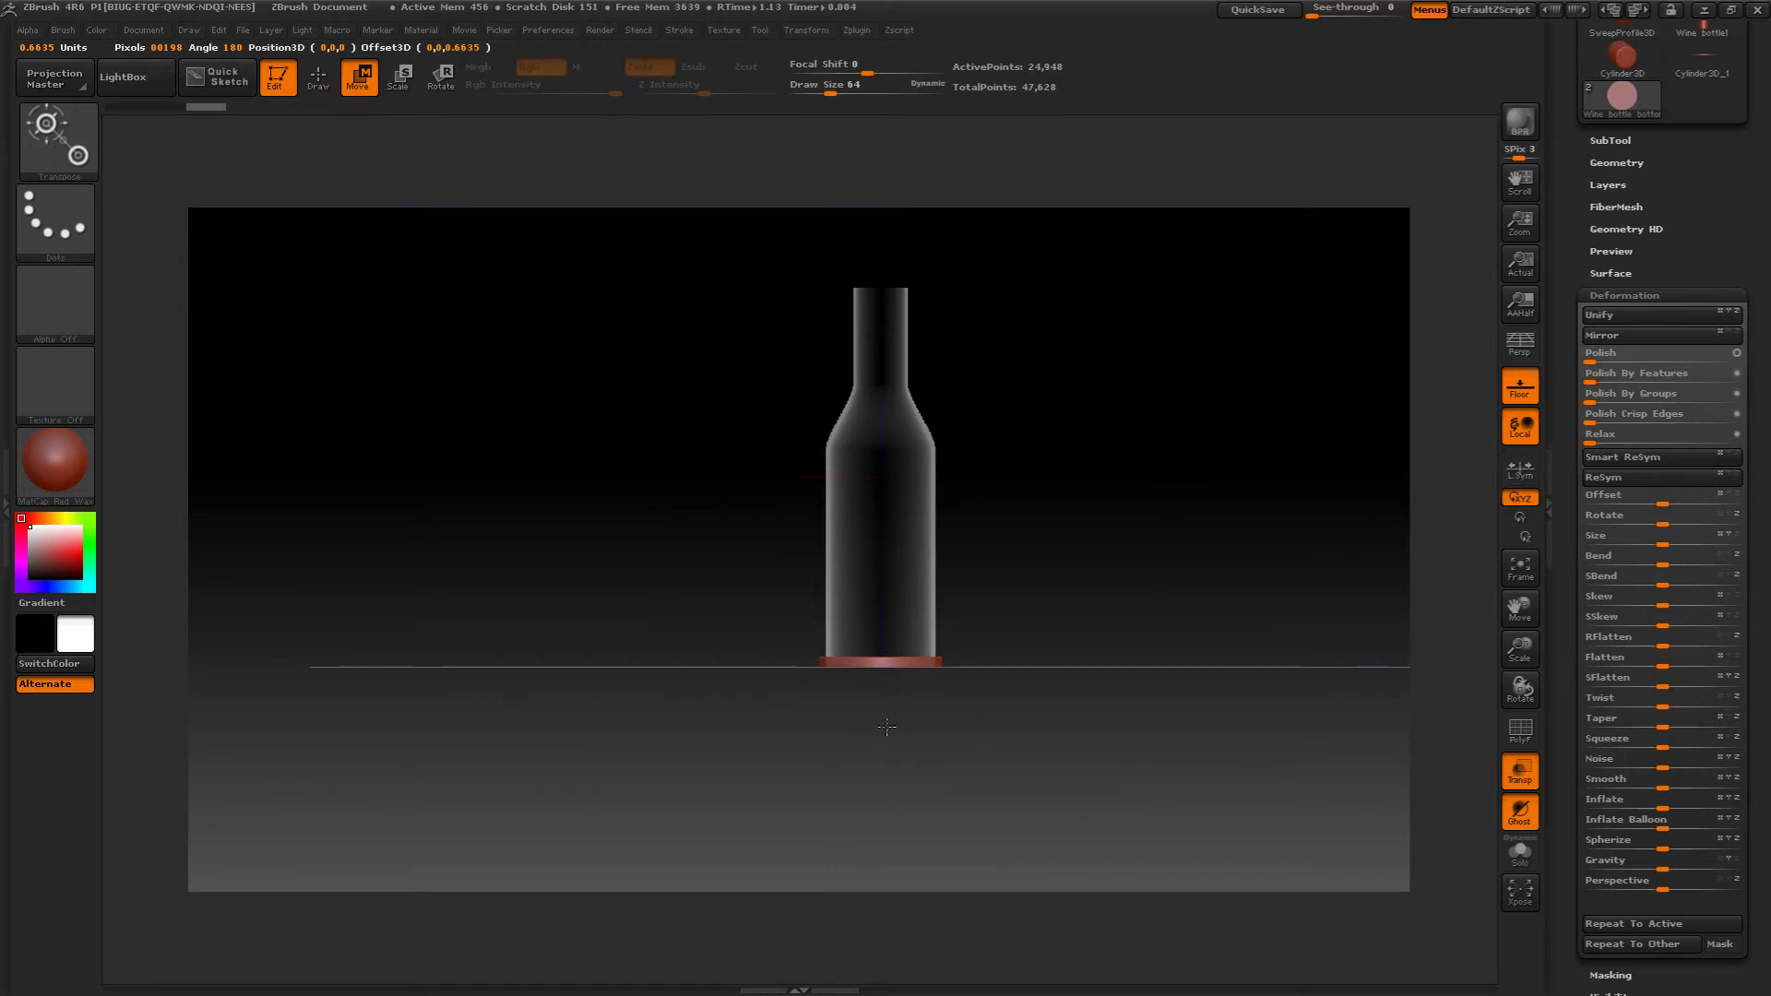
{"action": "left_click_drag", "start_coordinate": [886, 727], "coordinate": [886, 725]}
{"action": "left_click_drag", "start_coordinate": [1093, 455], "coordinate": [1087, 508]}
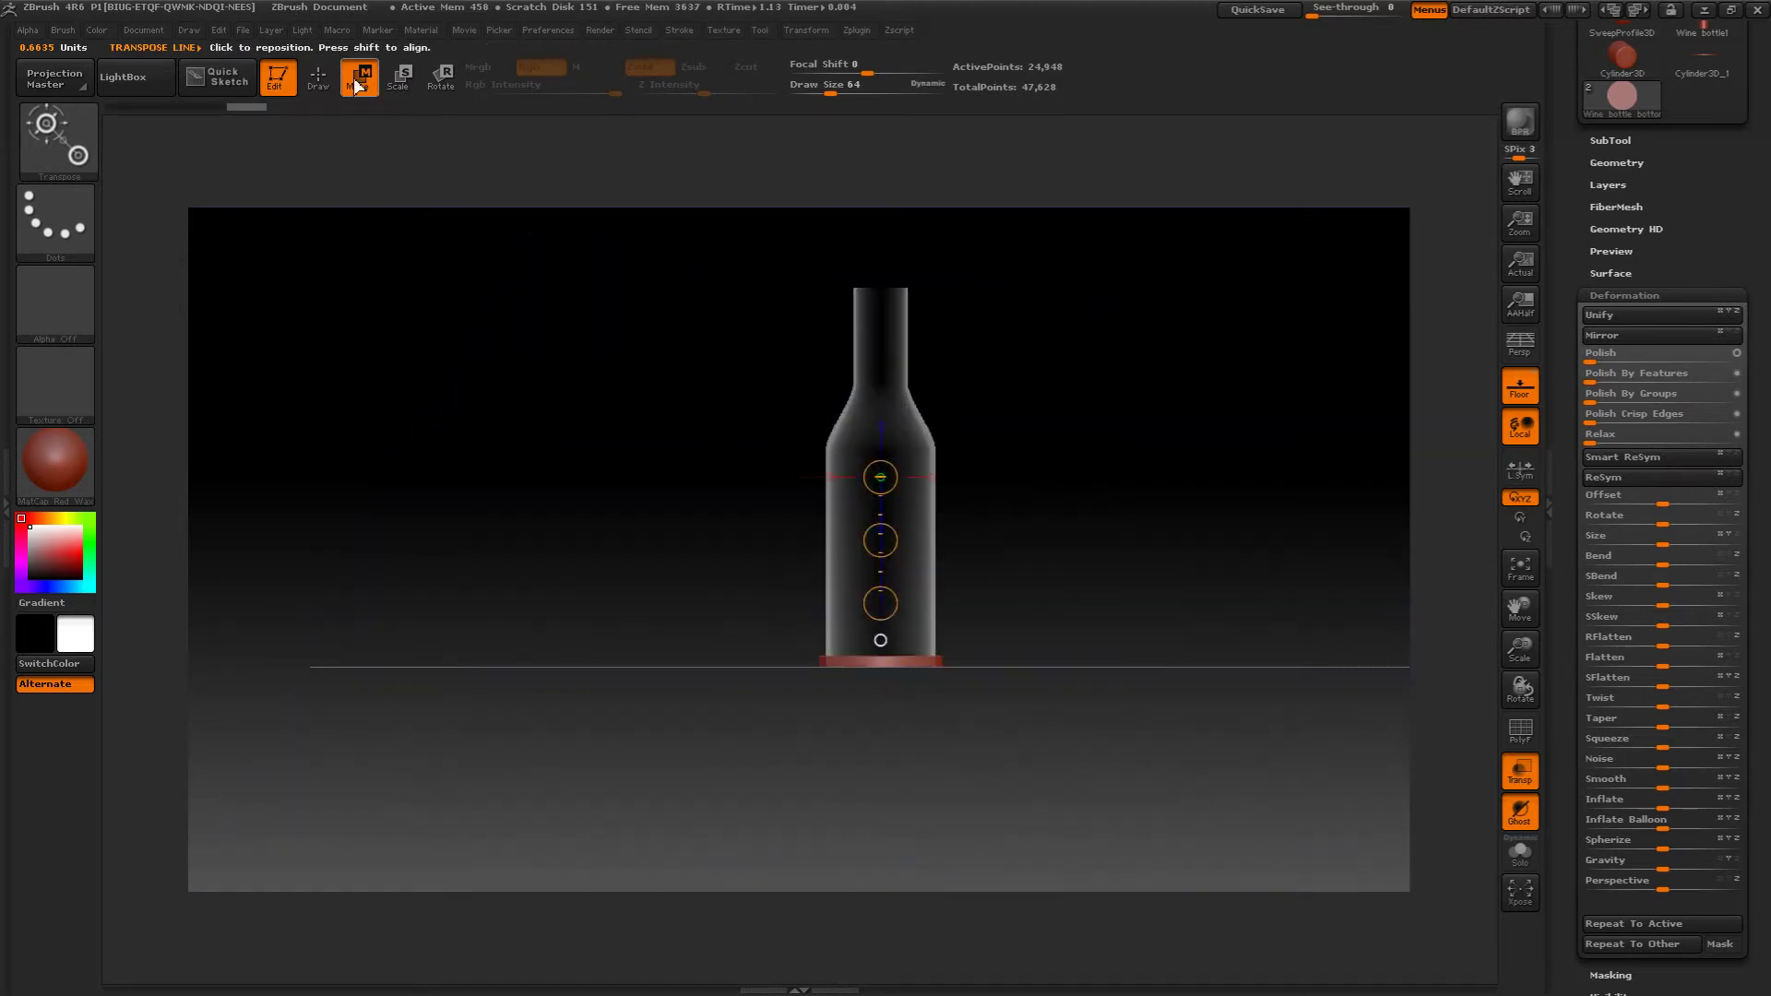
{"action": "left_click", "coordinate": [318, 79]}
{"action": "mouse_move", "coordinate": [1047, 324]}
{"action": "left_mouse_down"}
{"action": "mouse_move", "coordinate": [1038, 533]}
{"action": "mouse_move", "coordinate": [1031, 363]}
{"action": "left_mouse_up"}
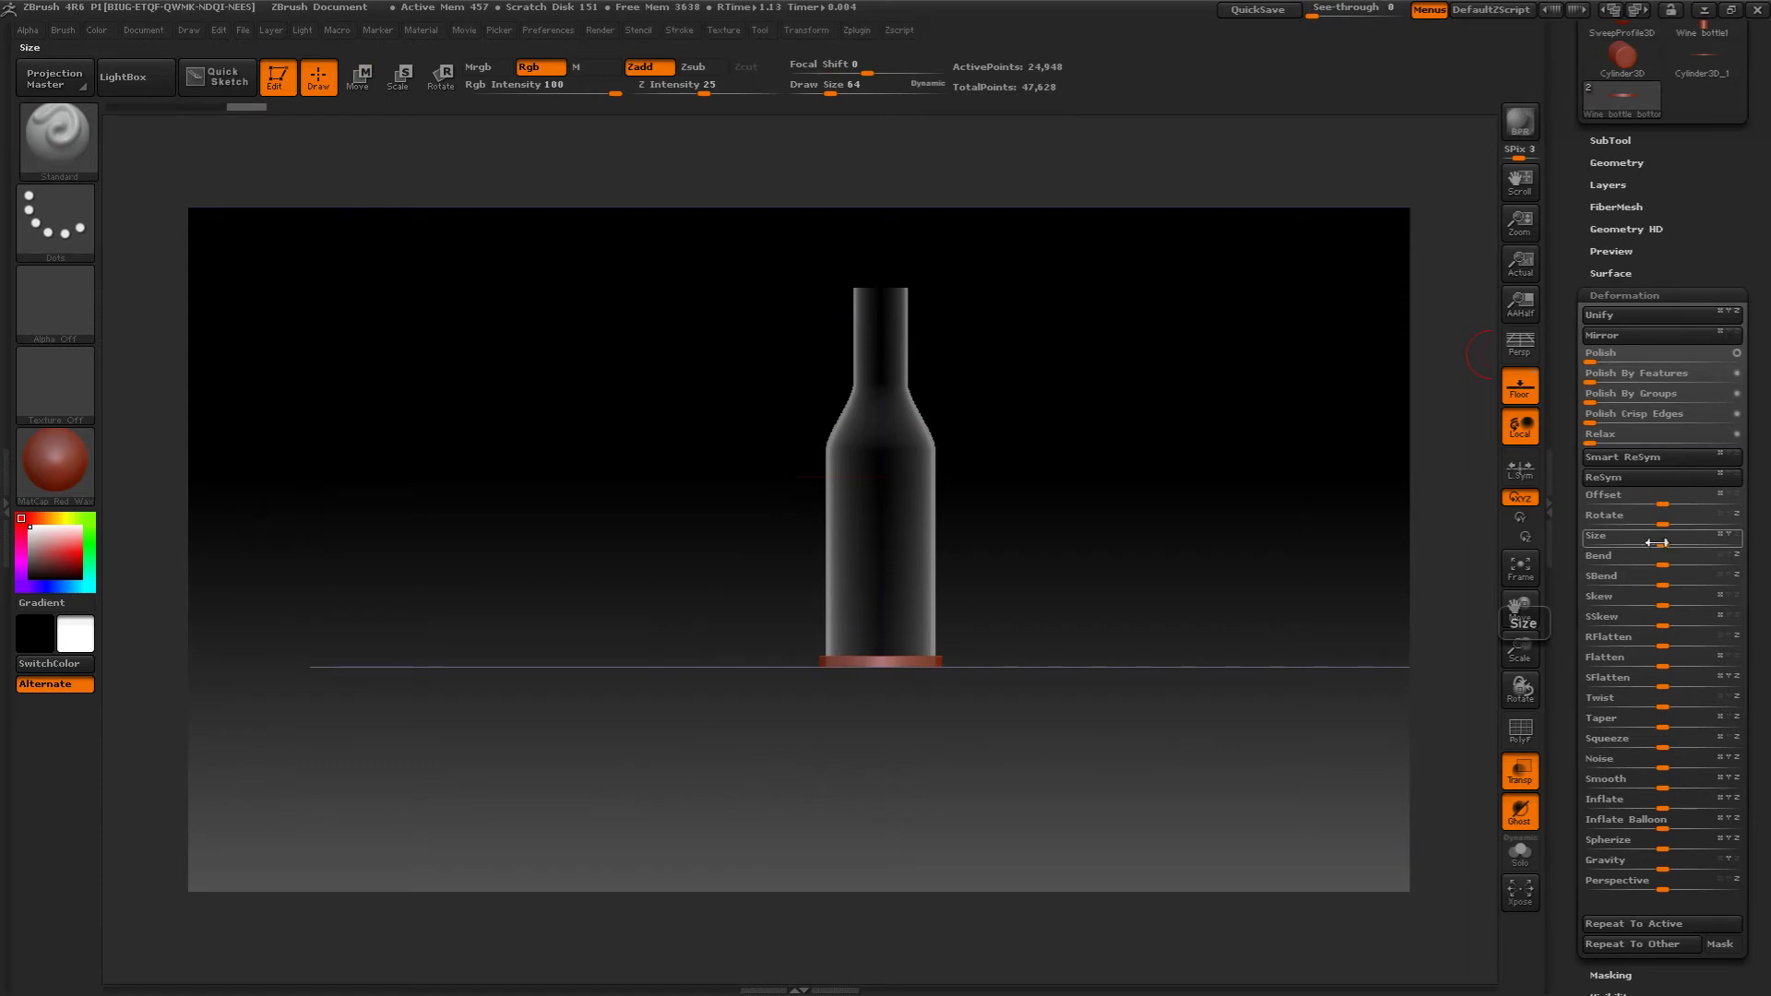
- Shrink the bottom disc further in X and Y with the Size deformation until its edge lies within the bottle wall
{"action": "left_click_drag", "start_coordinate": [1660, 542], "coordinate": [1657, 542]}
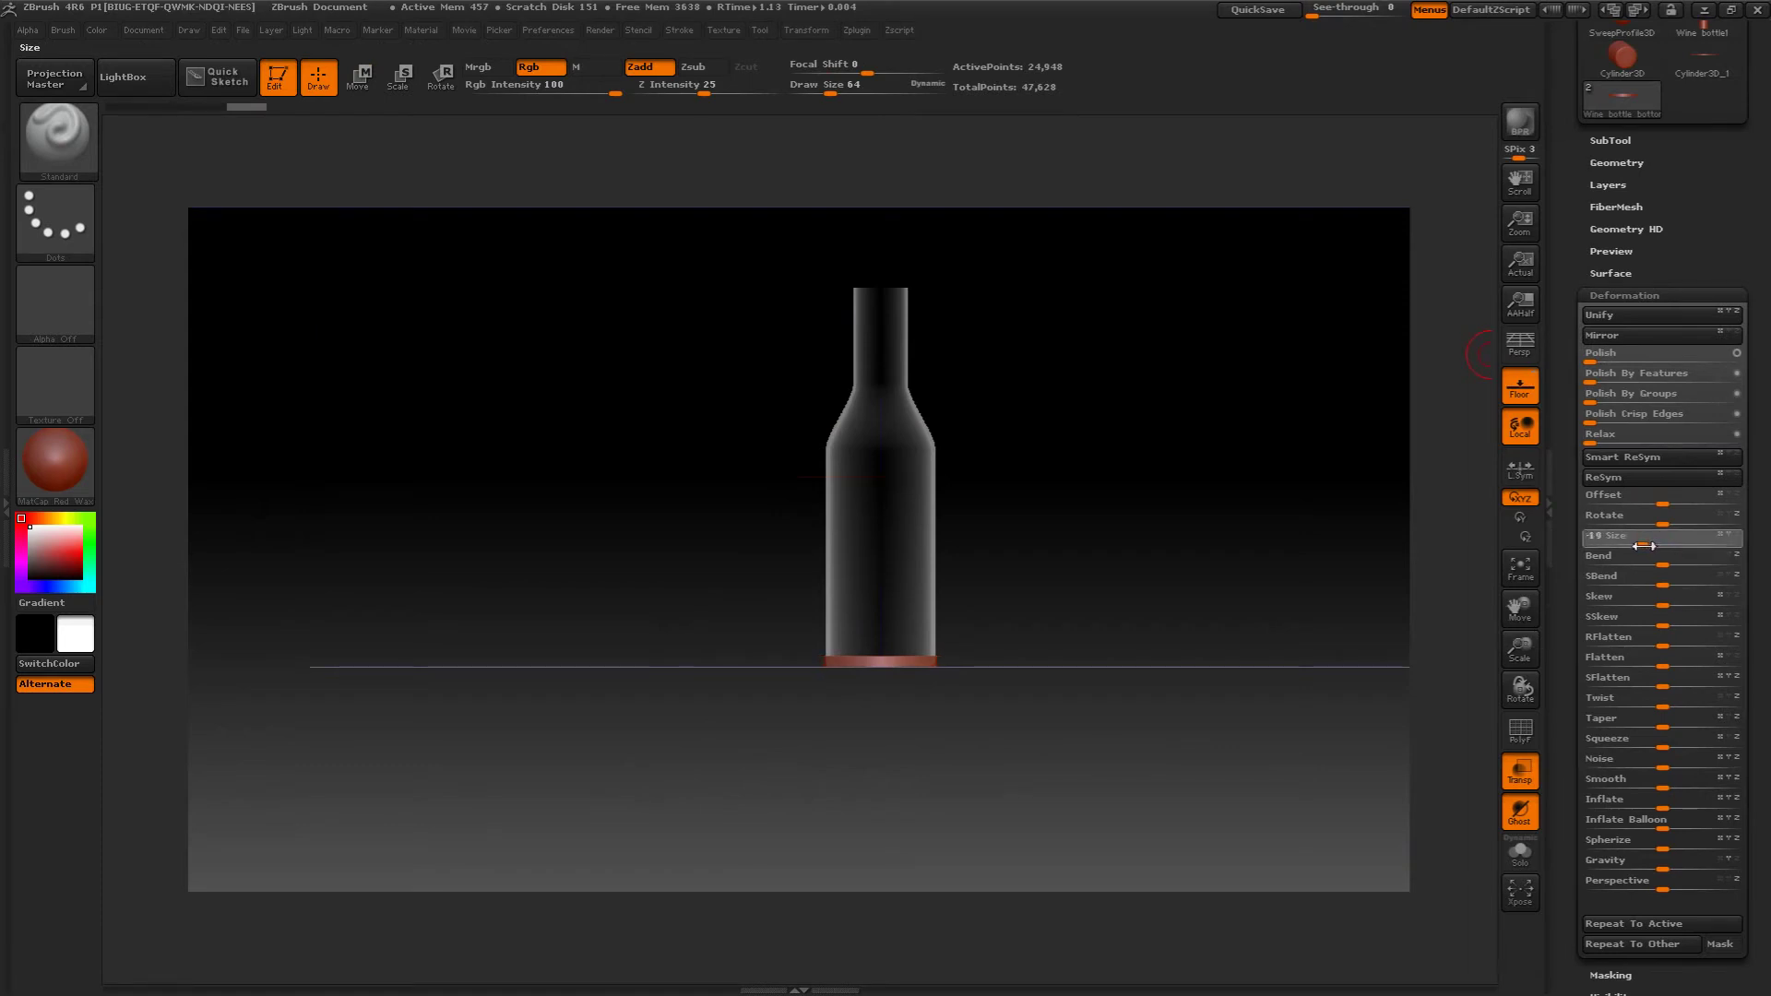
{"action": "left_click_drag", "start_coordinate": [1641, 545], "coordinate": [1638, 545]}
{"action": "mouse_move", "coordinate": [1259, 369]}
{"action": "left_mouse_down"}
{"action": "mouse_move", "coordinate": [1240, 495]}
{"action": "mouse_move", "coordinate": [1241, 391]}
{"action": "left_mouse_up"}
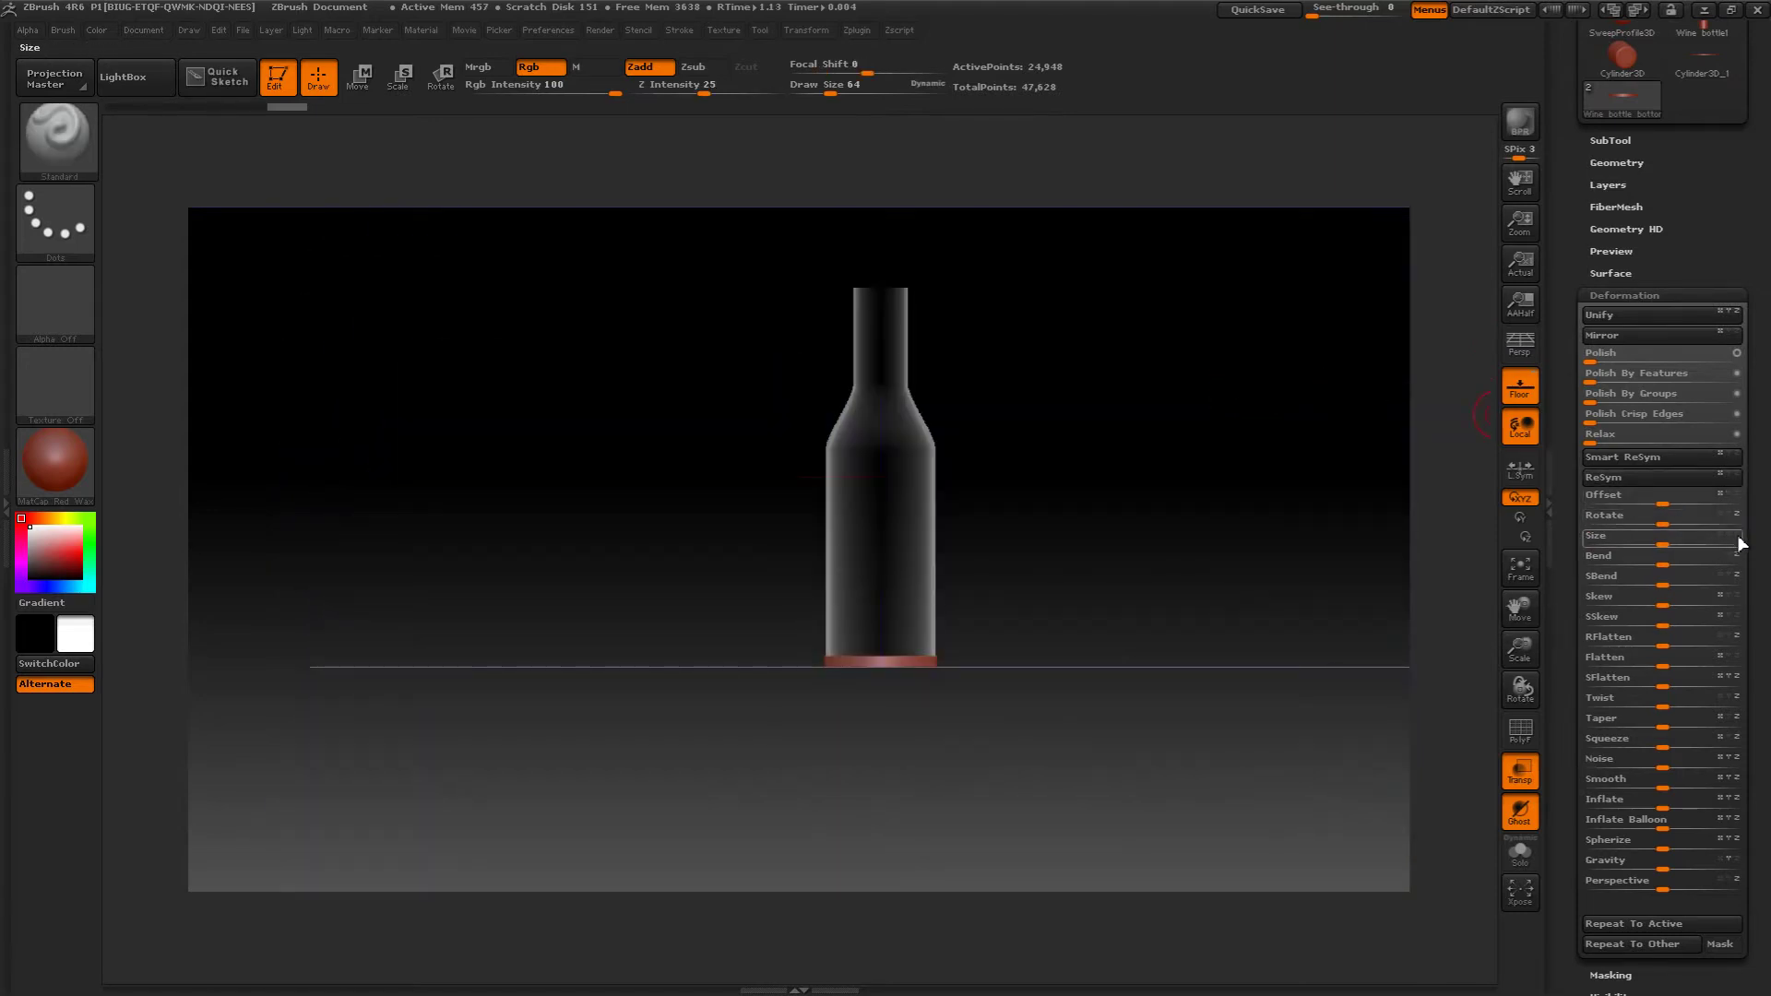
{"action": "left_click_drag", "start_coordinate": [1184, 508], "coordinate": [1140, 446], "text": "alt"}
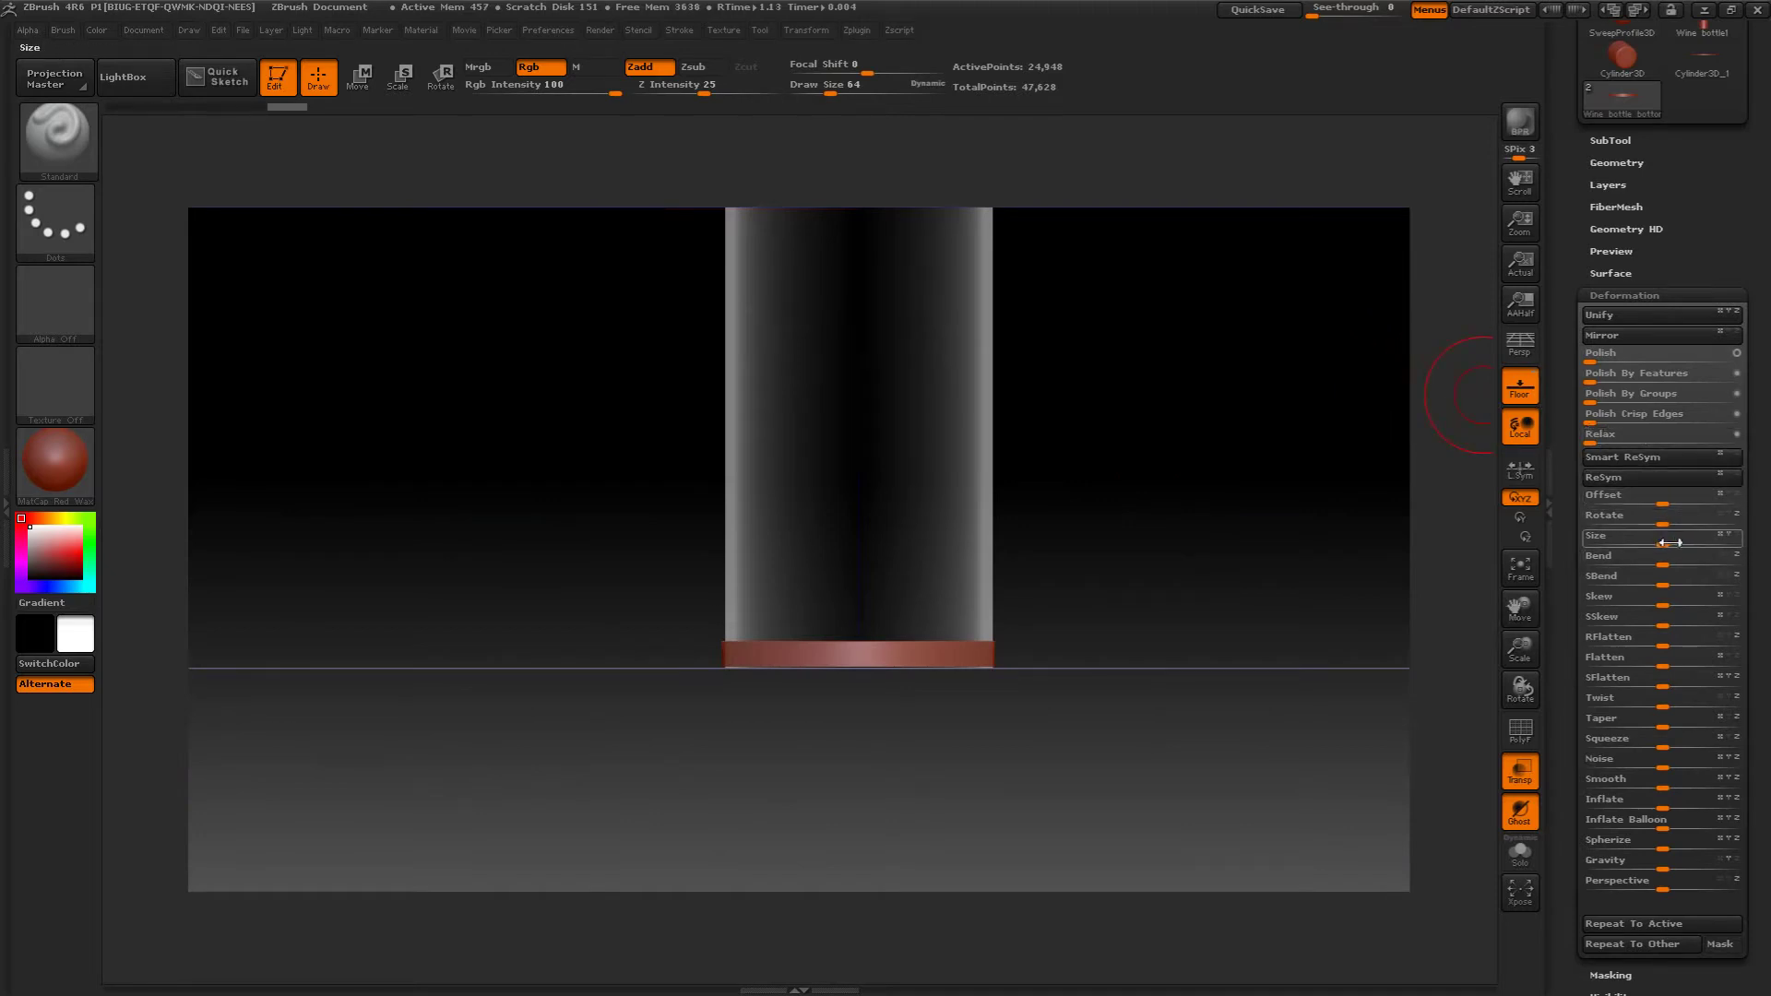
{"action": "left_click_drag", "start_coordinate": [1665, 542], "coordinate": [1650, 540]}
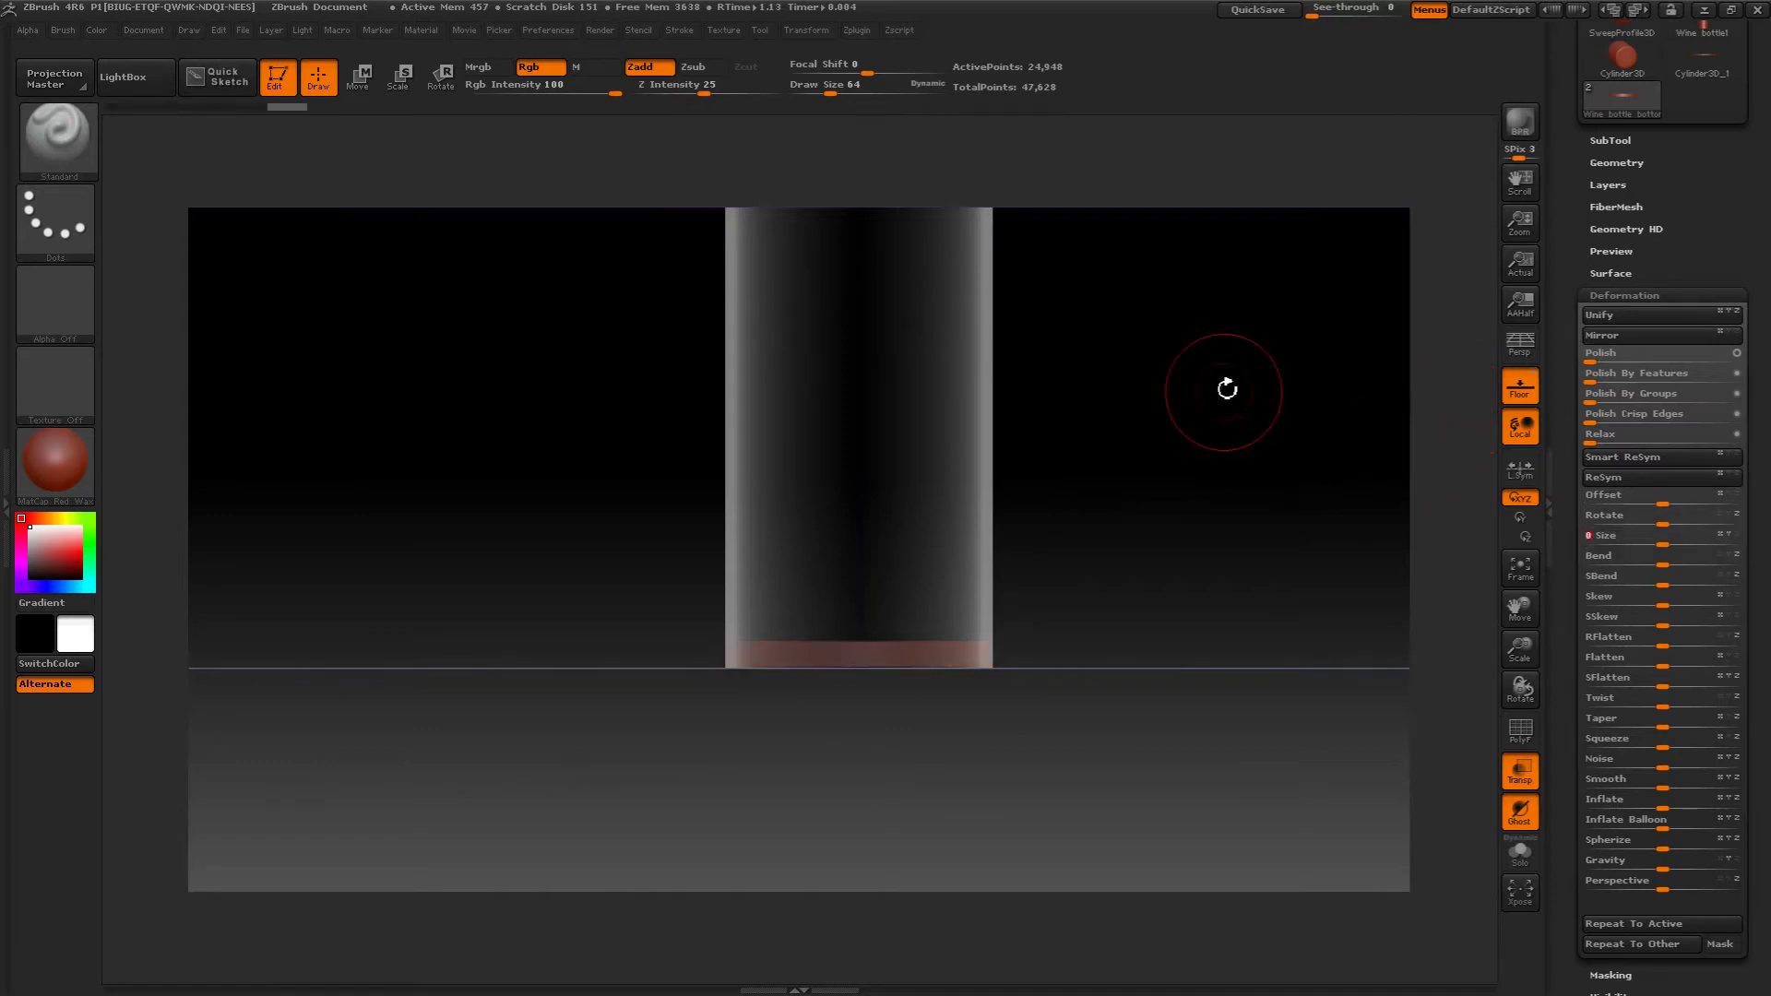
- Thin the bottom disc along the Z axis only with the Size deformation
{"action": "left_click_drag", "start_coordinate": [1225, 388], "coordinate": [1316, 347]}
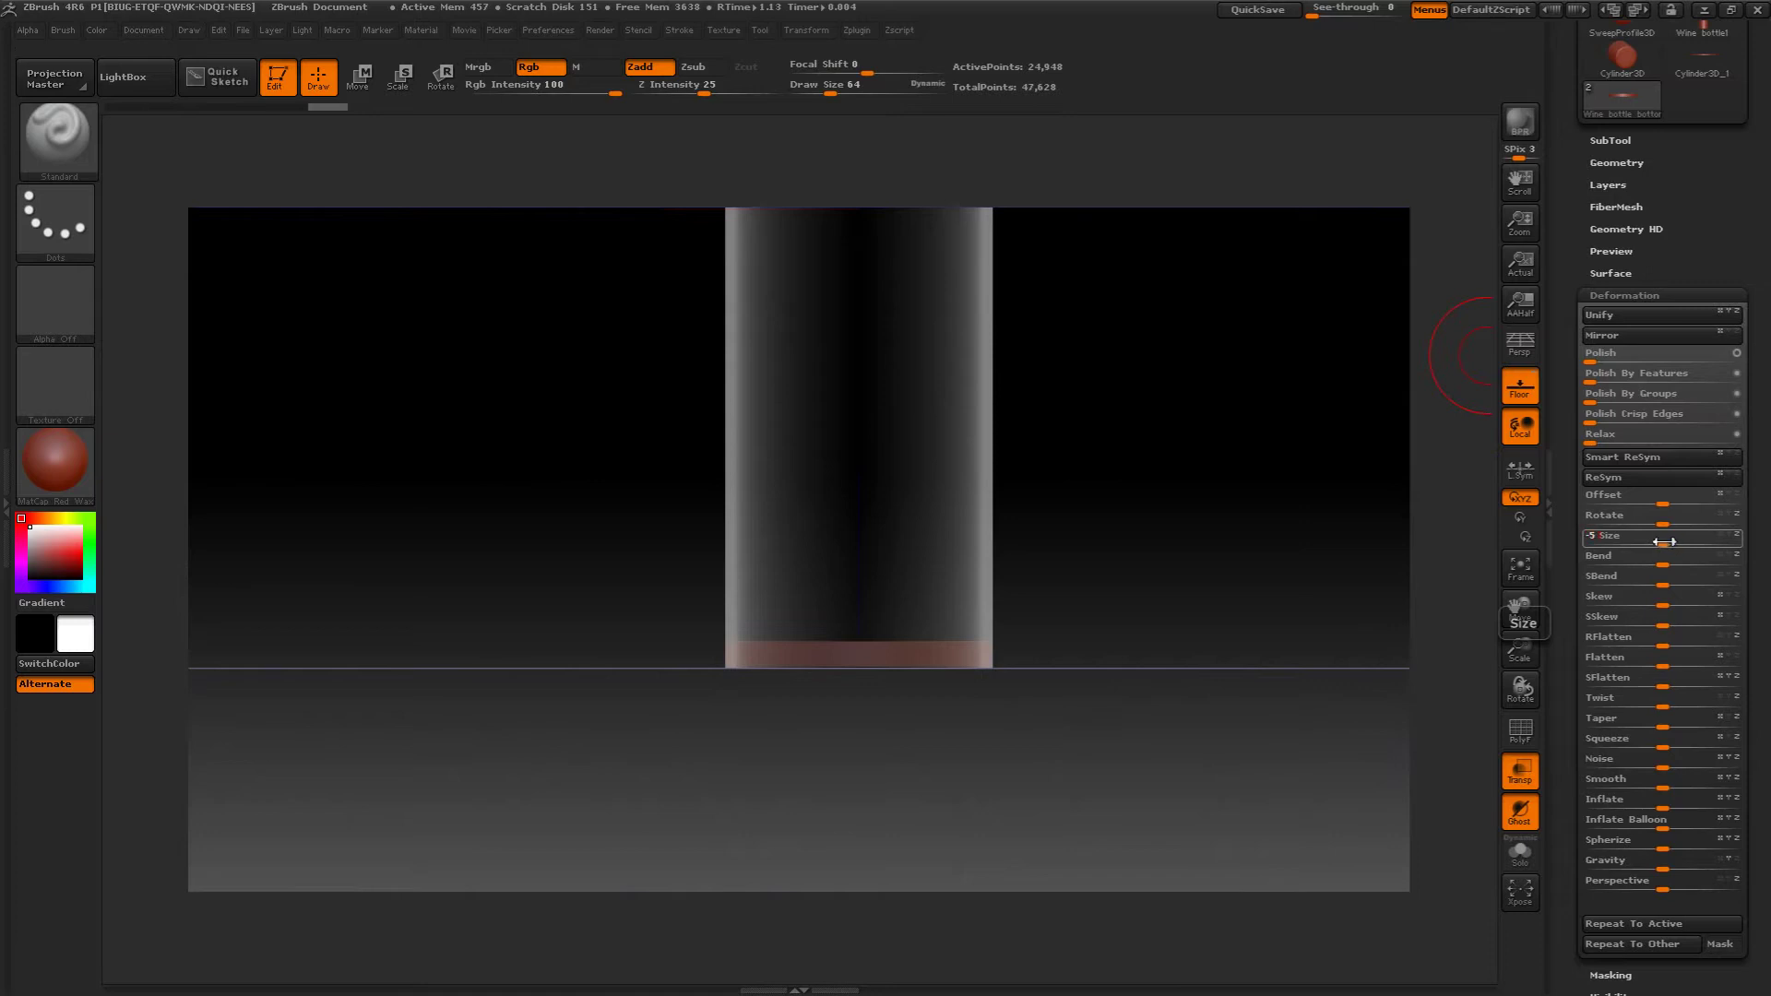
{"action": "mouse_move", "coordinate": [1663, 542]}
{"action": "left_mouse_down"}
{"action": "mouse_move", "coordinate": [1573, 546]}
{"action": "mouse_move", "coordinate": [1657, 541]}
{"action": "mouse_move", "coordinate": [1634, 541]}
{"action": "left_mouse_up"}
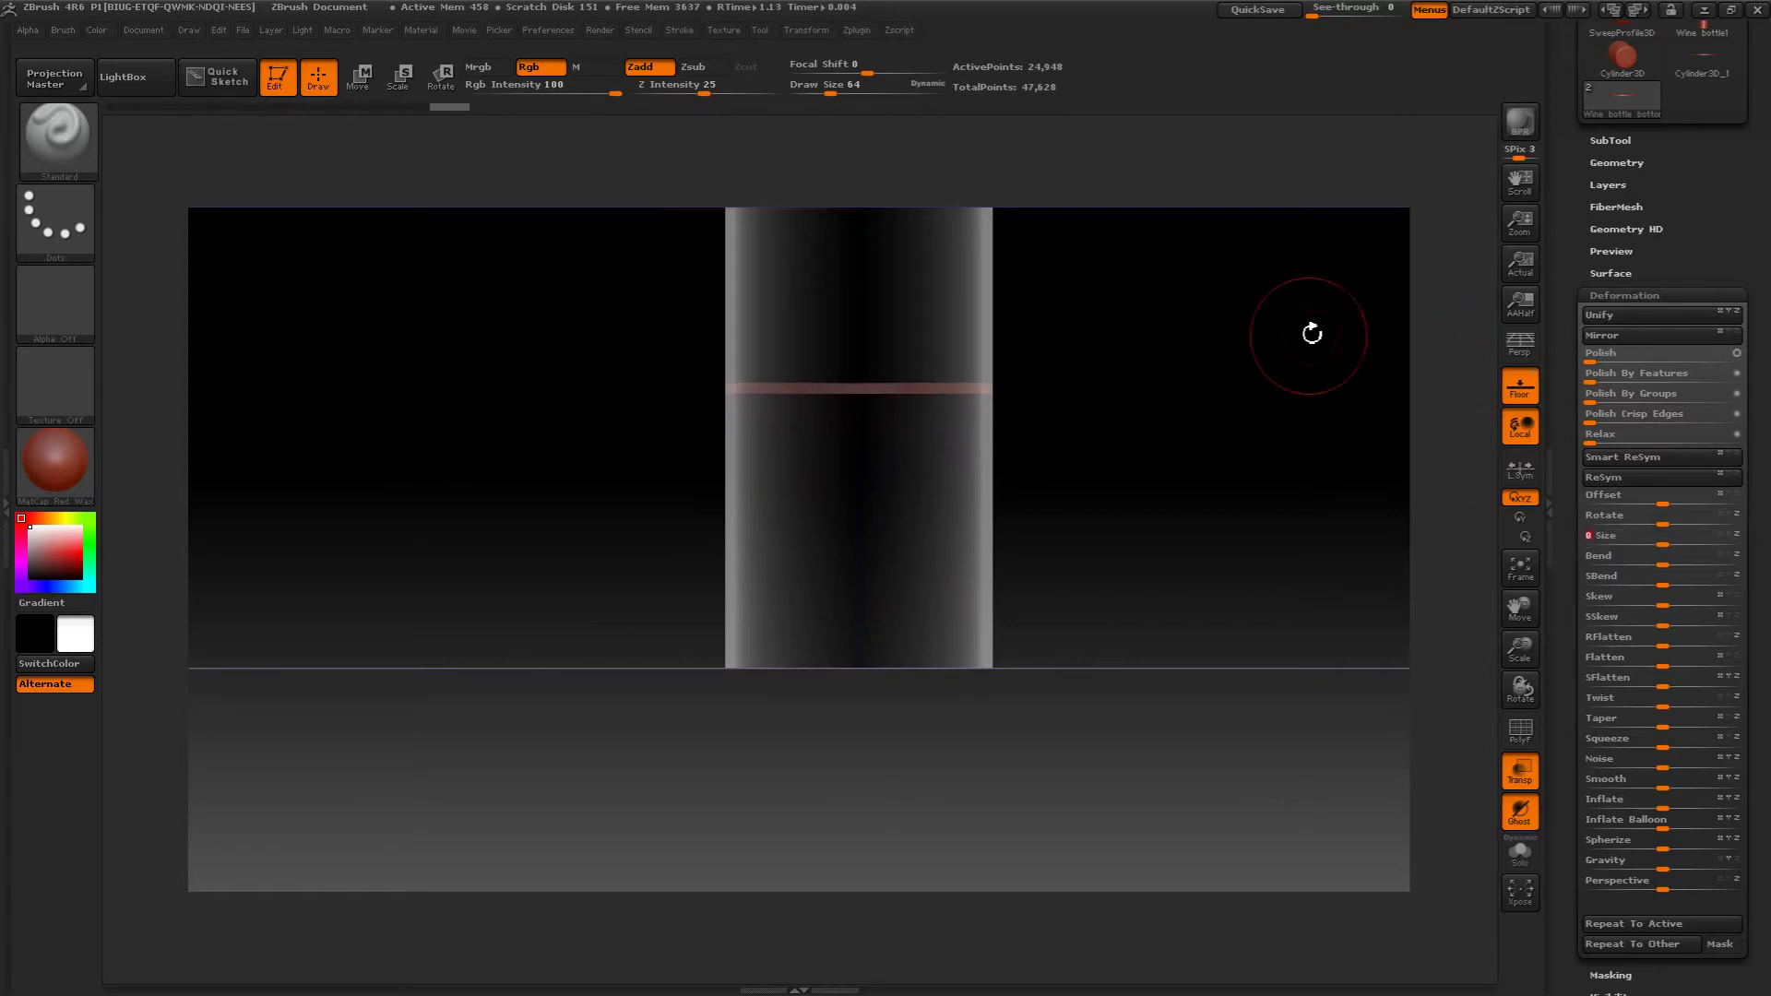
- Move the thinned bottom disc straight down with Transpose until it rests on the floor line, and return to Draw mode
{"action": "mouse_move", "coordinate": [1310, 331]}
{"action": "left_mouse_down"}
{"action": "mouse_move", "coordinate": [1284, 379]}
{"action": "mouse_move", "coordinate": [1285, 363]}
{"action": "mouse_move", "coordinate": [1190, 390]}
{"action": "left_mouse_up"}
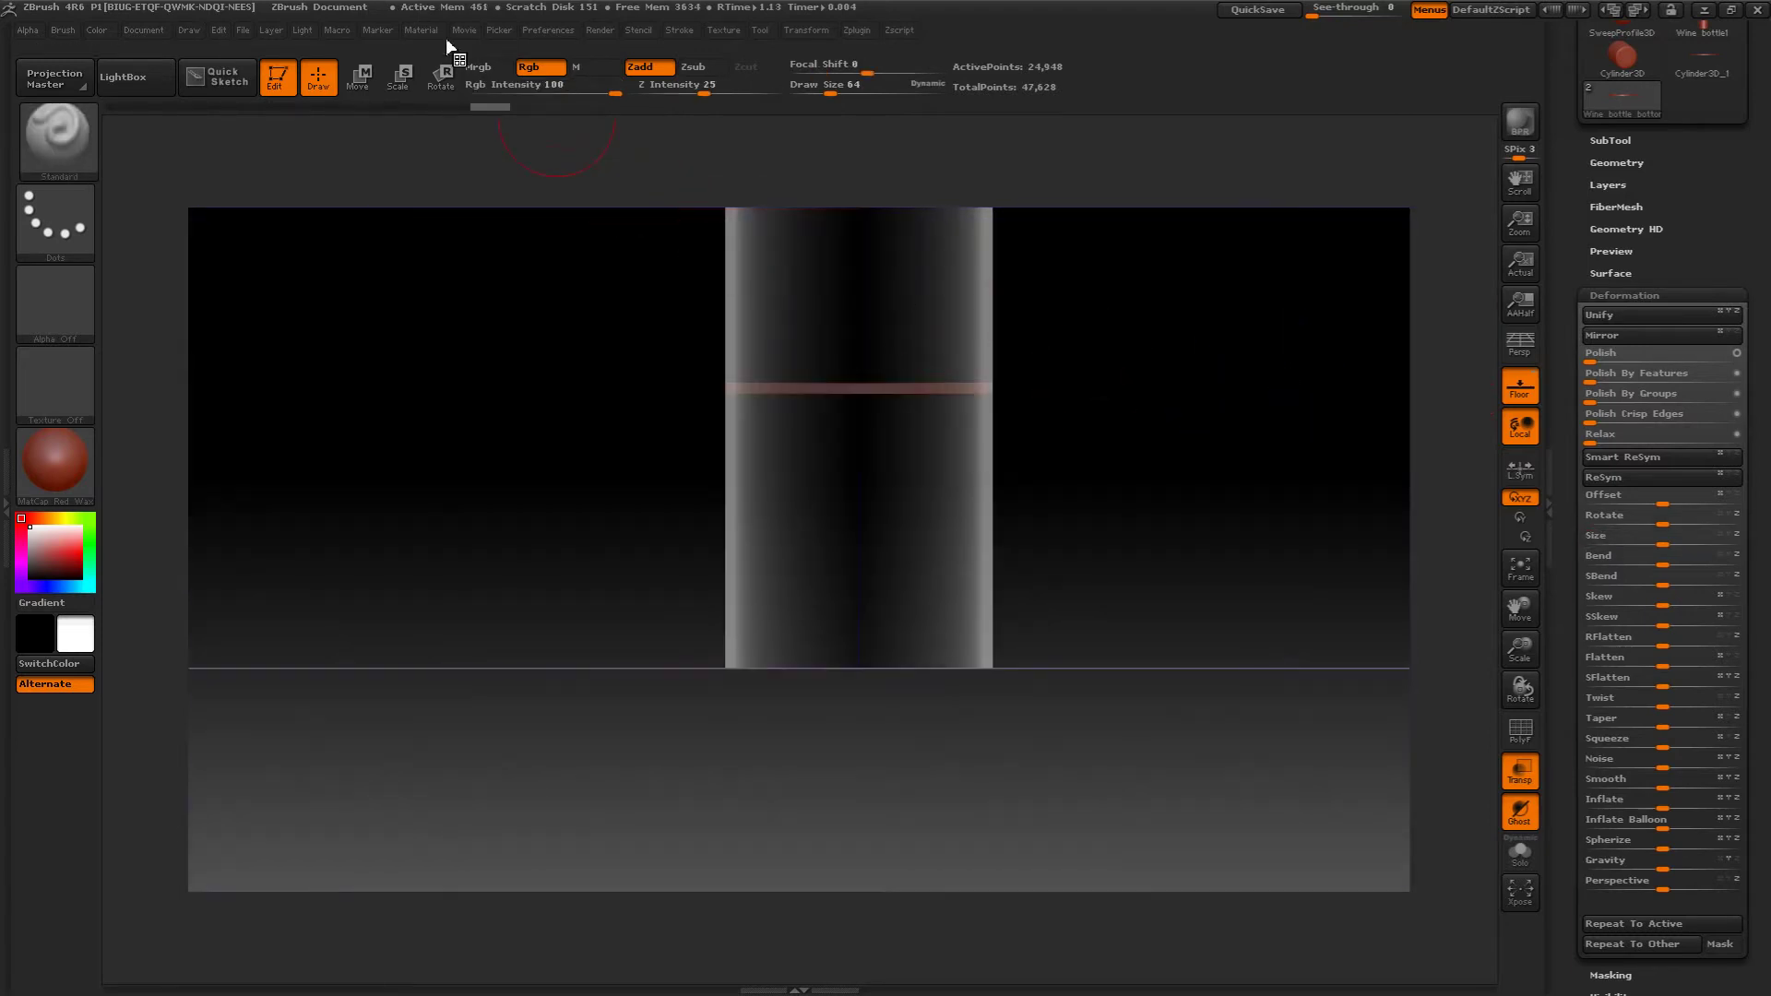
{"action": "left_click", "coordinate": [358, 76]}
{"action": "left_click_drag", "start_coordinate": [858, 209], "coordinate": [858, 514]}
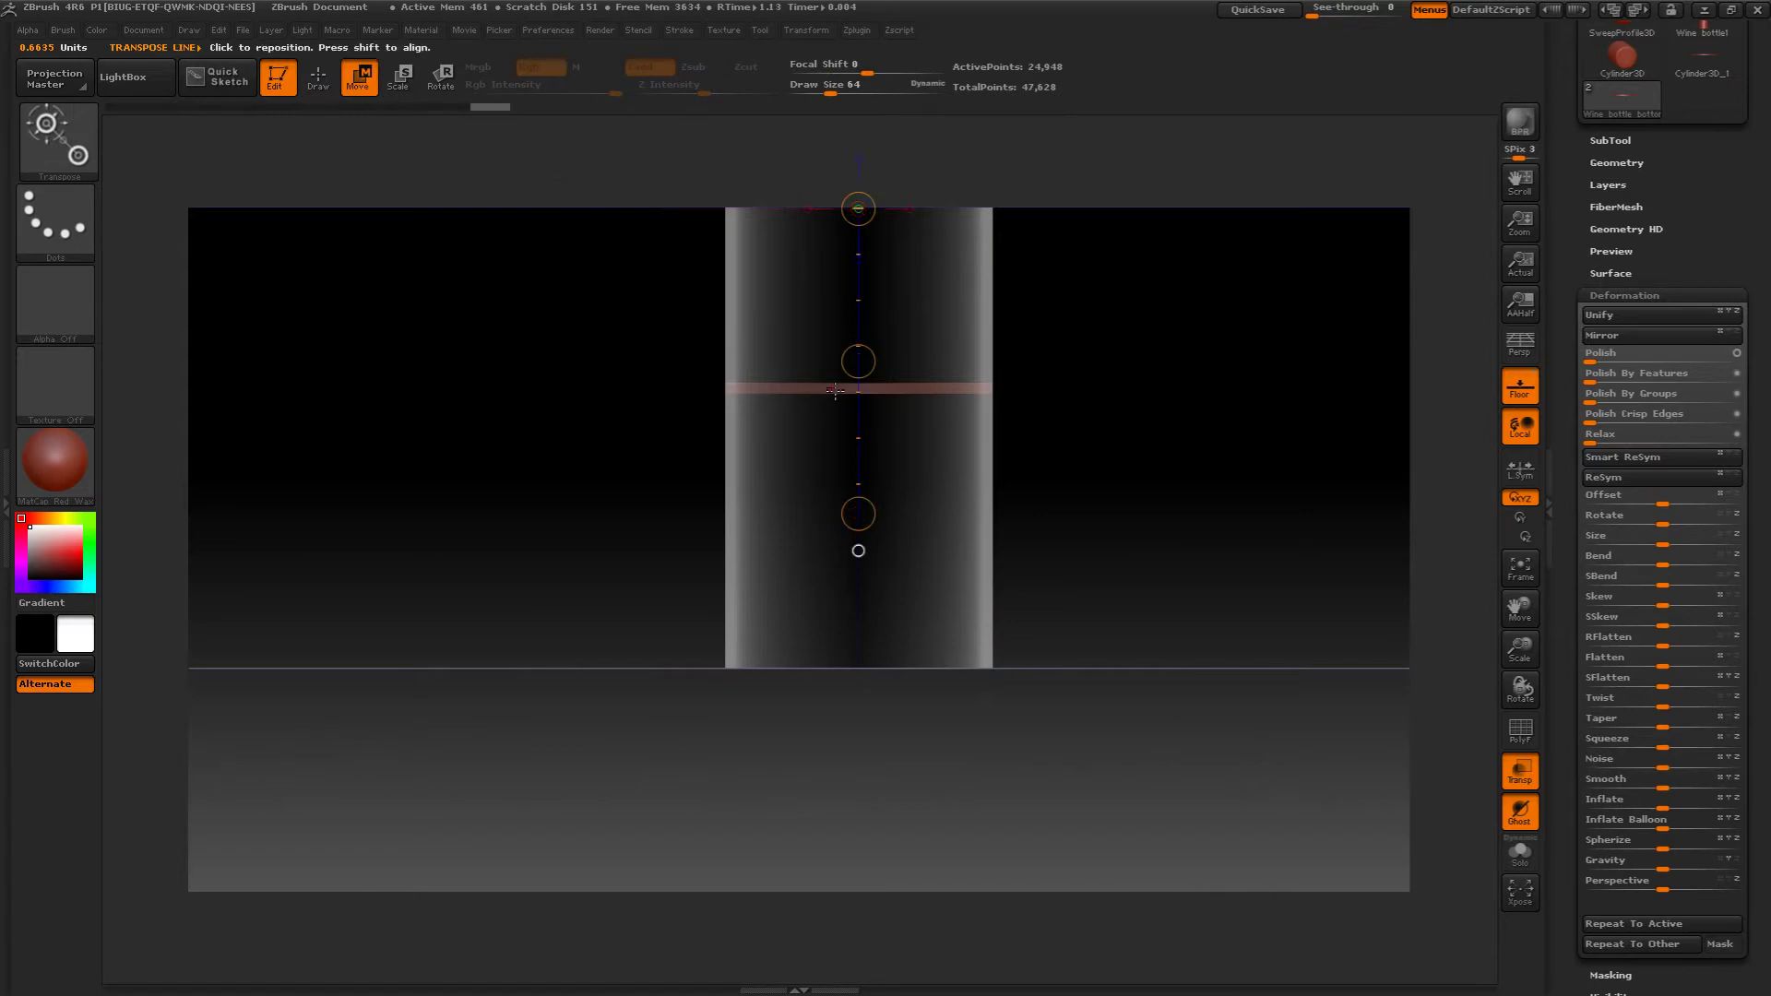
{"action": "mouse_move", "coordinate": [853, 390]}
{"action": "left_mouse_down"}
{"action": "mouse_move", "coordinate": [845, 552]}
{"action": "mouse_move", "coordinate": [916, 410]}
{"action": "mouse_move", "coordinate": [866, 451]}
{"action": "mouse_move", "coordinate": [862, 676]}
{"action": "mouse_move", "coordinate": [863, 621]}
{"action": "left_mouse_up"}
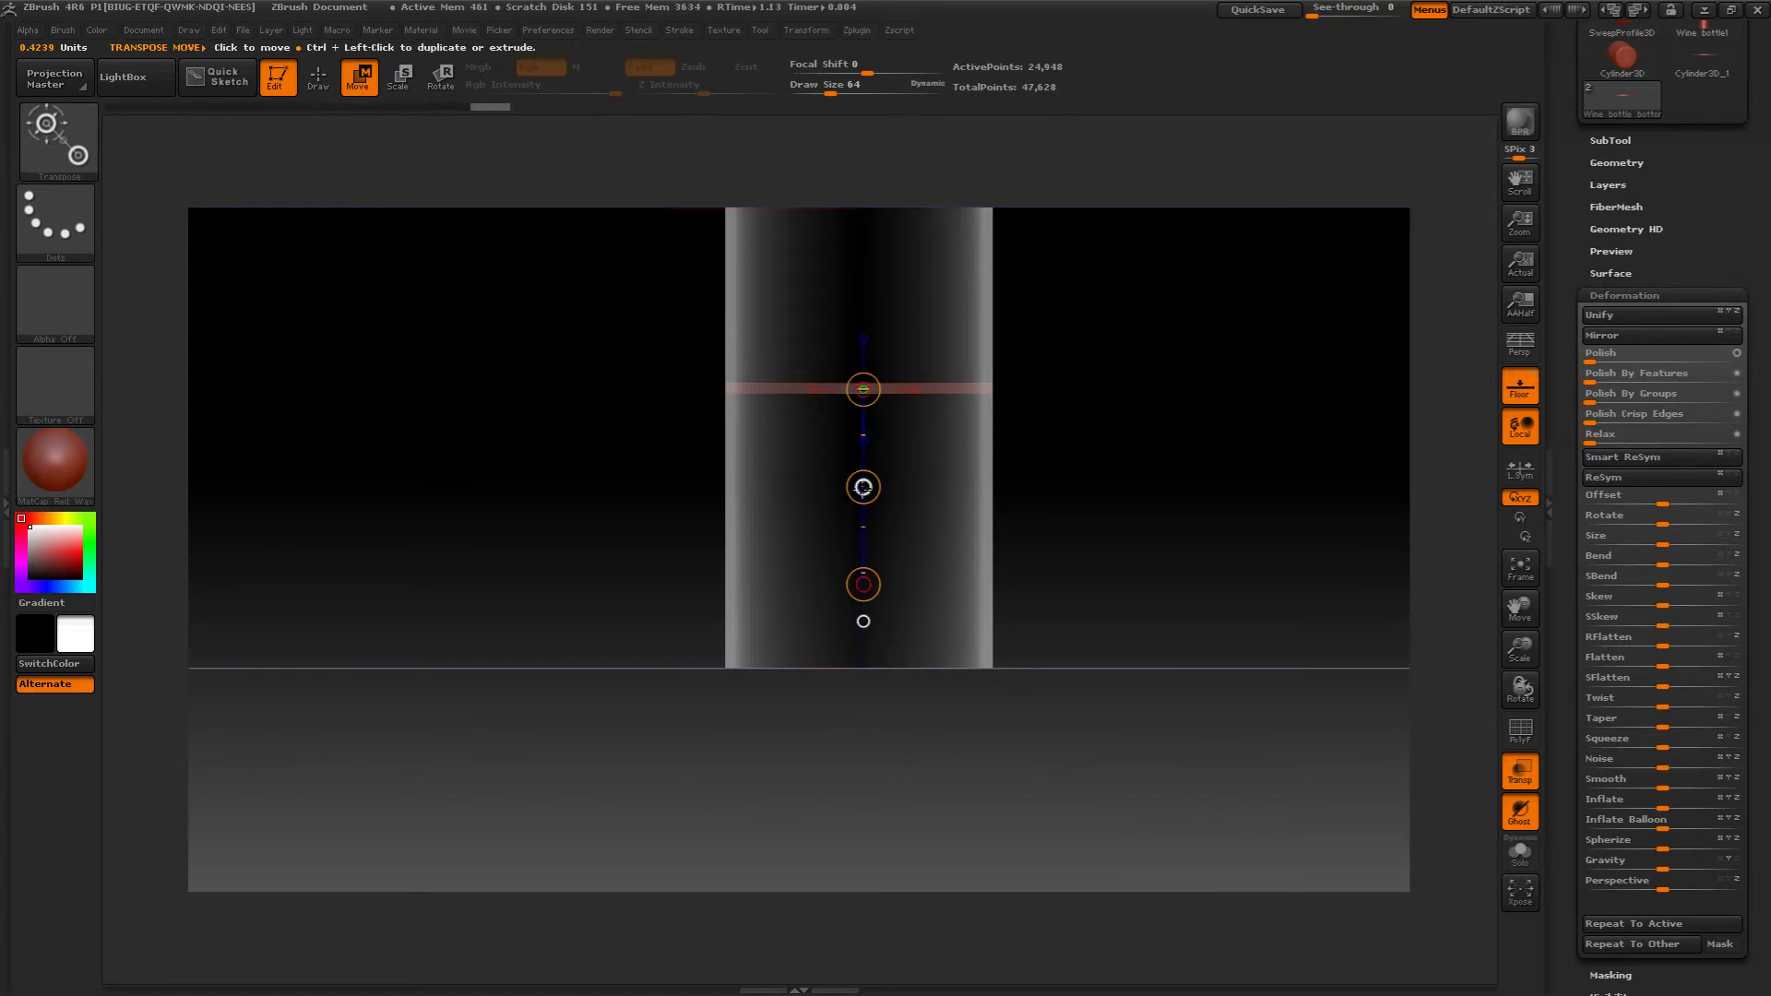
{"action": "left_click_drag", "start_coordinate": [863, 487], "coordinate": [876, 761]}
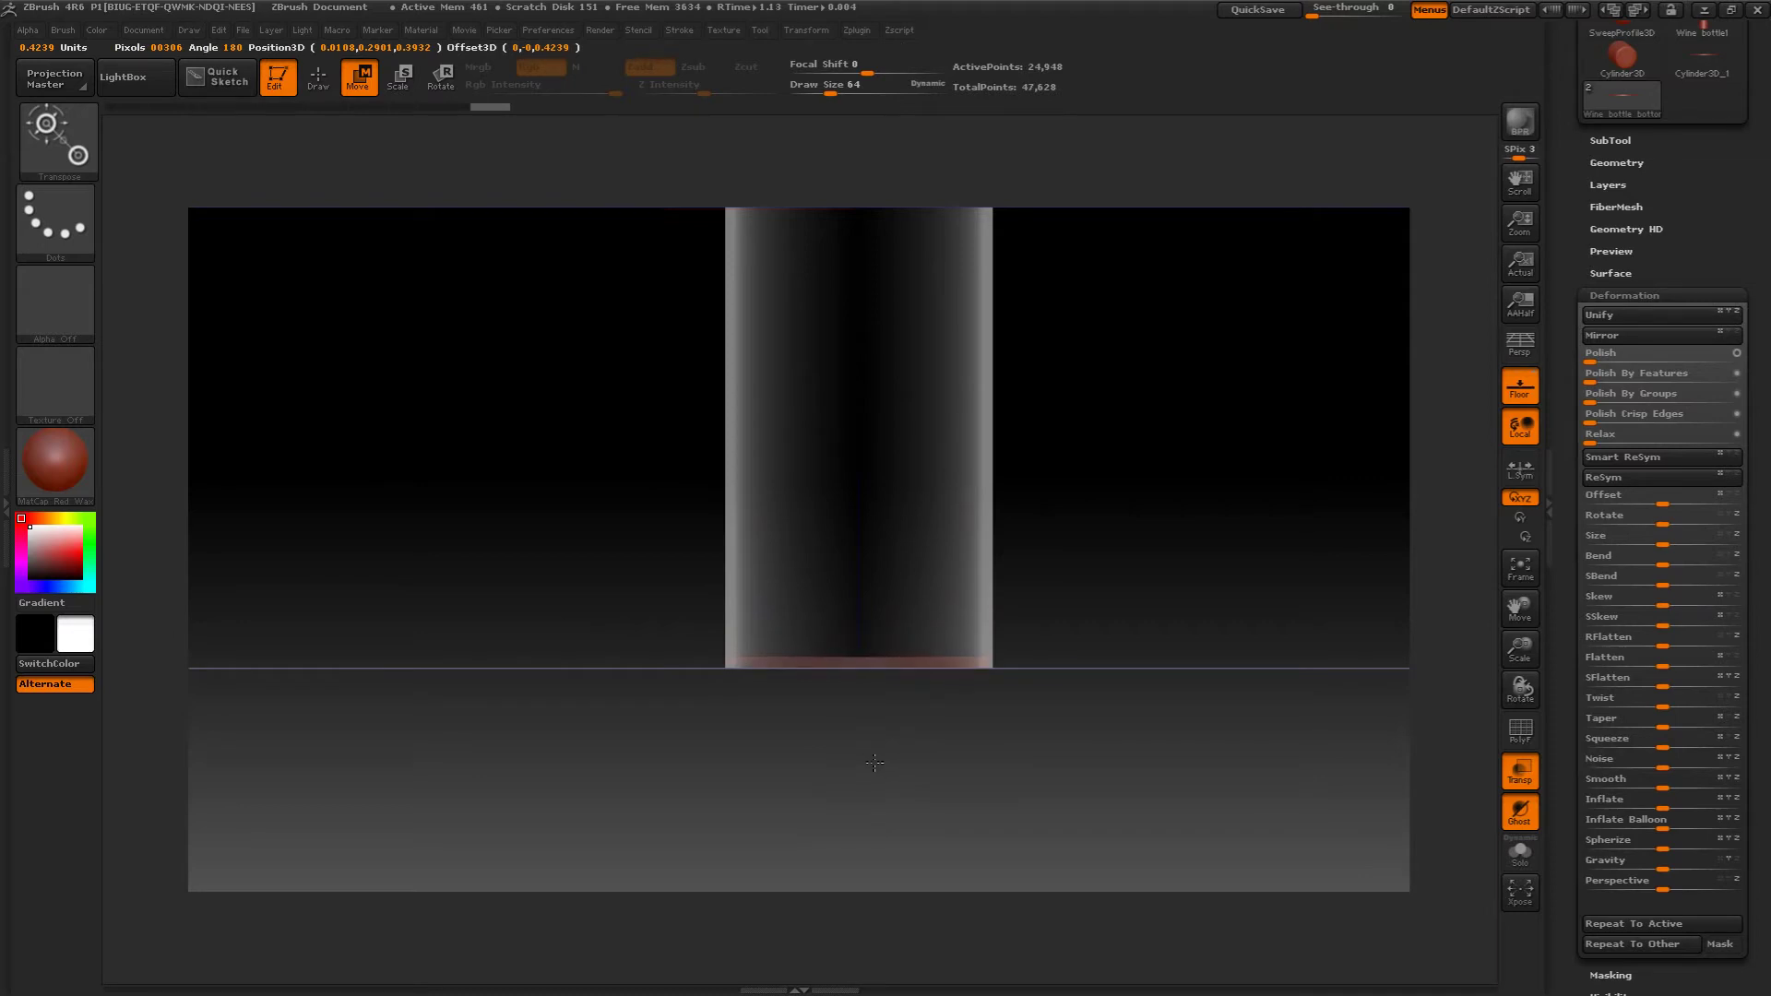
{"action": "left_click_drag", "start_coordinate": [1152, 537], "coordinate": [1095, 425]}
{"action": "left_click", "coordinate": [319, 85]}
{"action": "mouse_move", "coordinate": [1128, 483]}
{"action": "left_mouse_down"}
{"action": "mouse_move", "coordinate": [1134, 276]}
{"action": "mouse_move", "coordinate": [1122, 435]}
{"action": "mouse_move", "coordinate": [1100, 458]}
{"action": "mouse_move", "coordinate": [1101, 629]}
{"action": "mouse_move", "coordinate": [1074, 379]}
{"action": "left_mouse_up"}
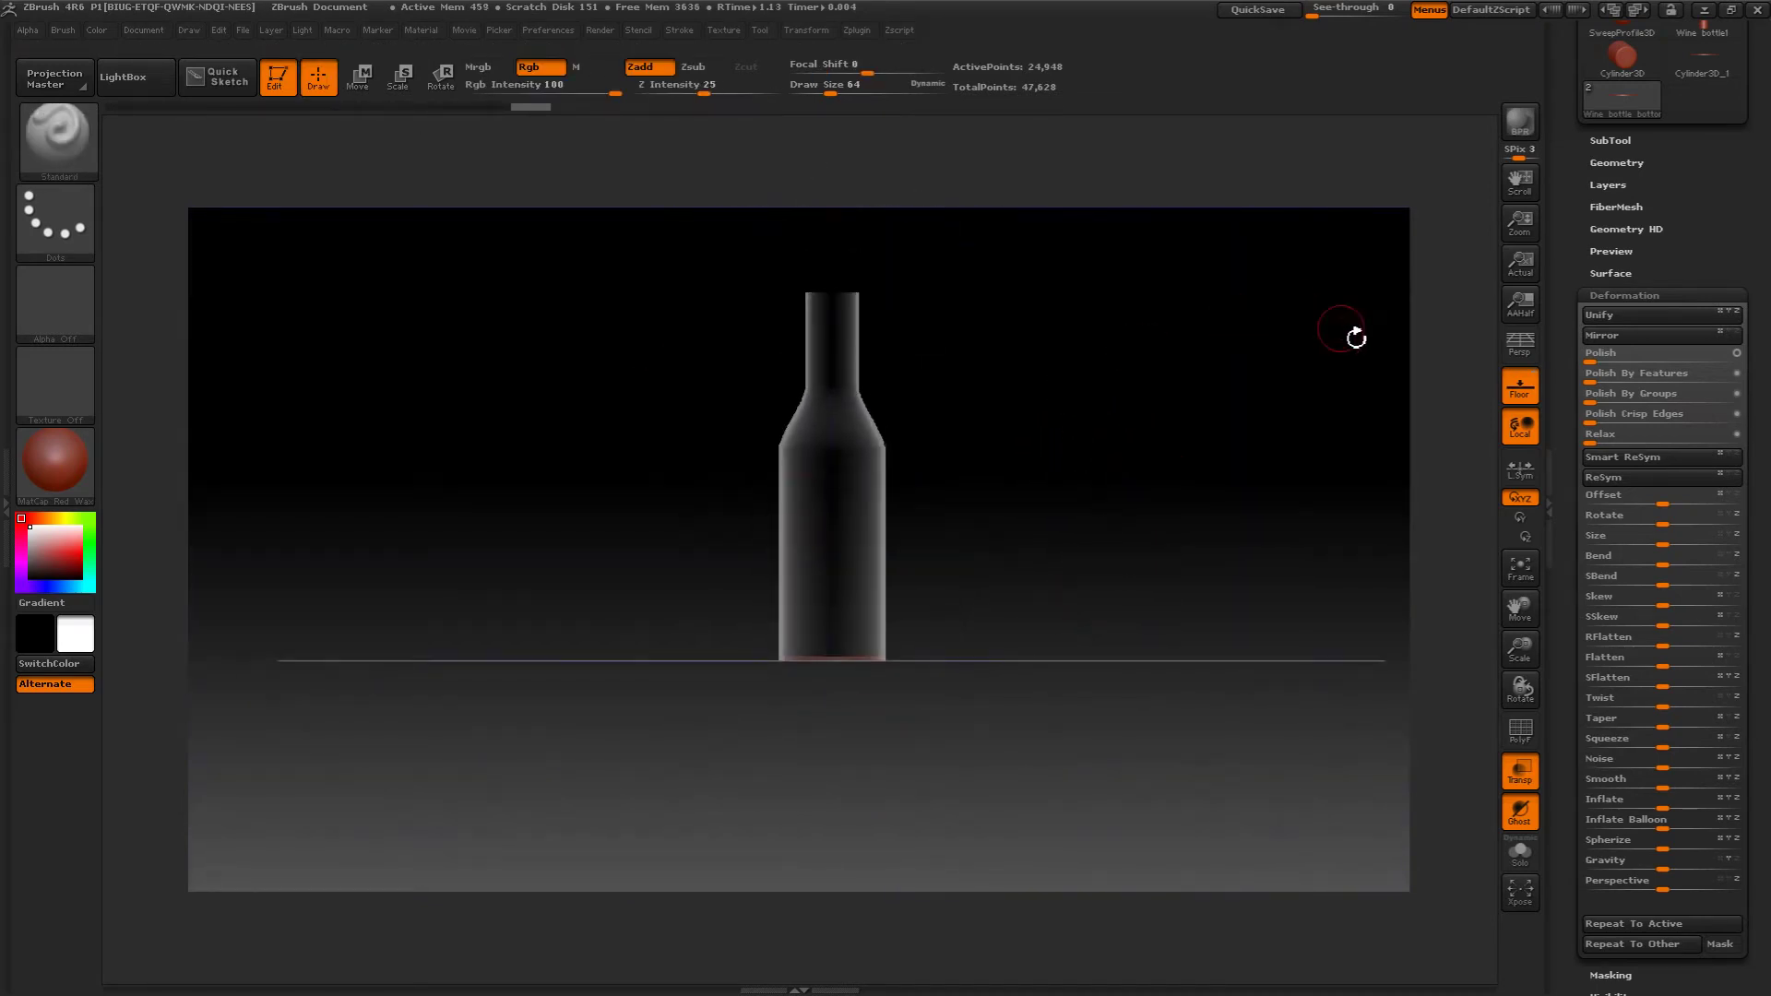
- Turn off transparency, show the polyframe and make the wine bottle the active subtool
{"action": "left_click", "coordinate": [1519, 732]}
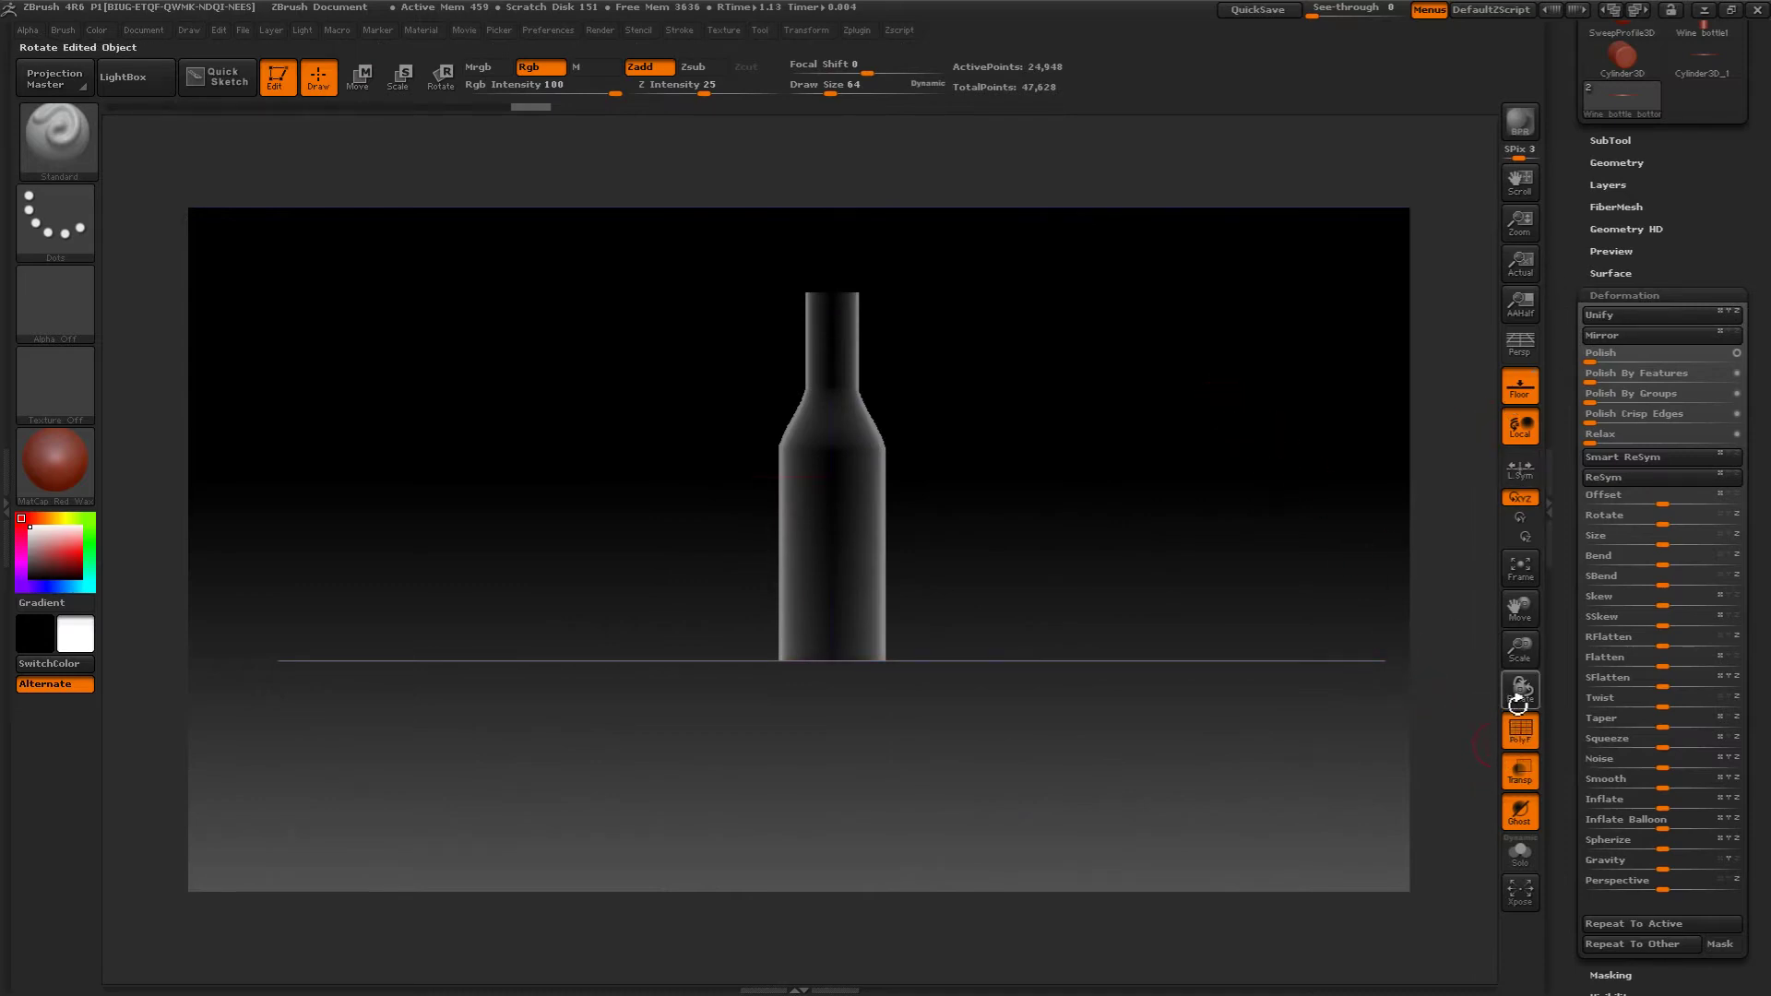
{"action": "left_click", "coordinate": [1519, 770]}
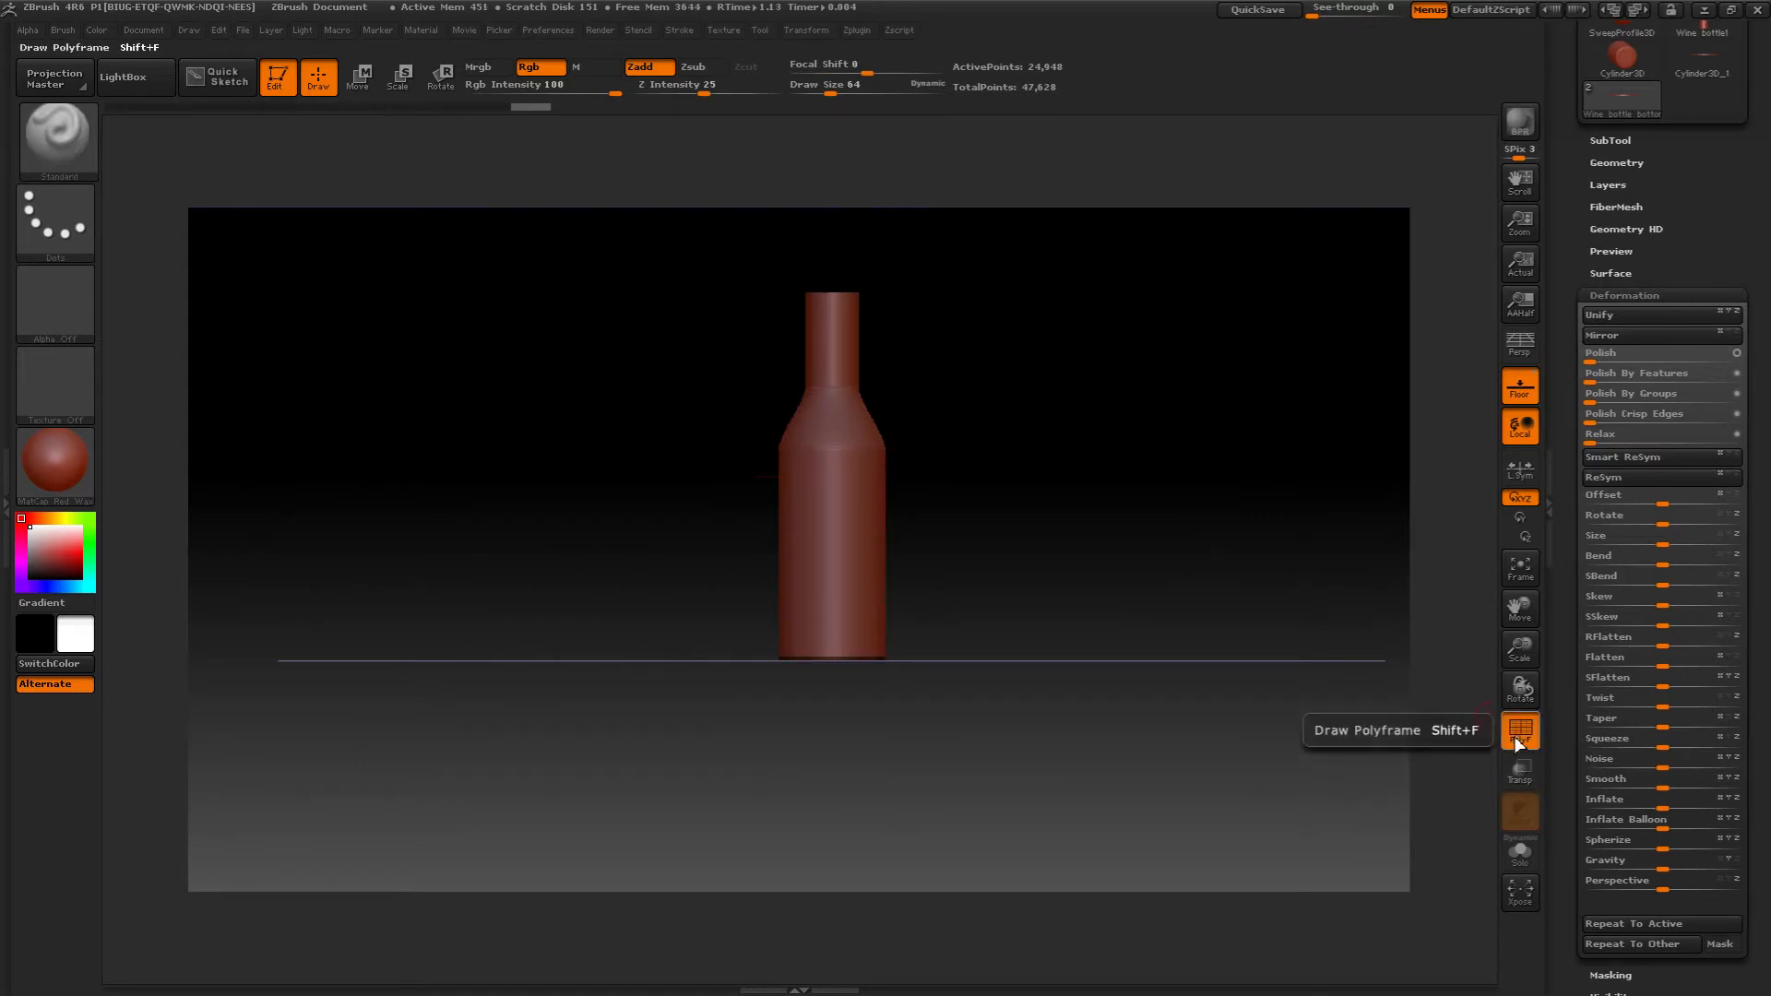
{"action": "scroll", "coordinate": [1567, 453], "scroll_direction": "up", "scroll_amount": 3}
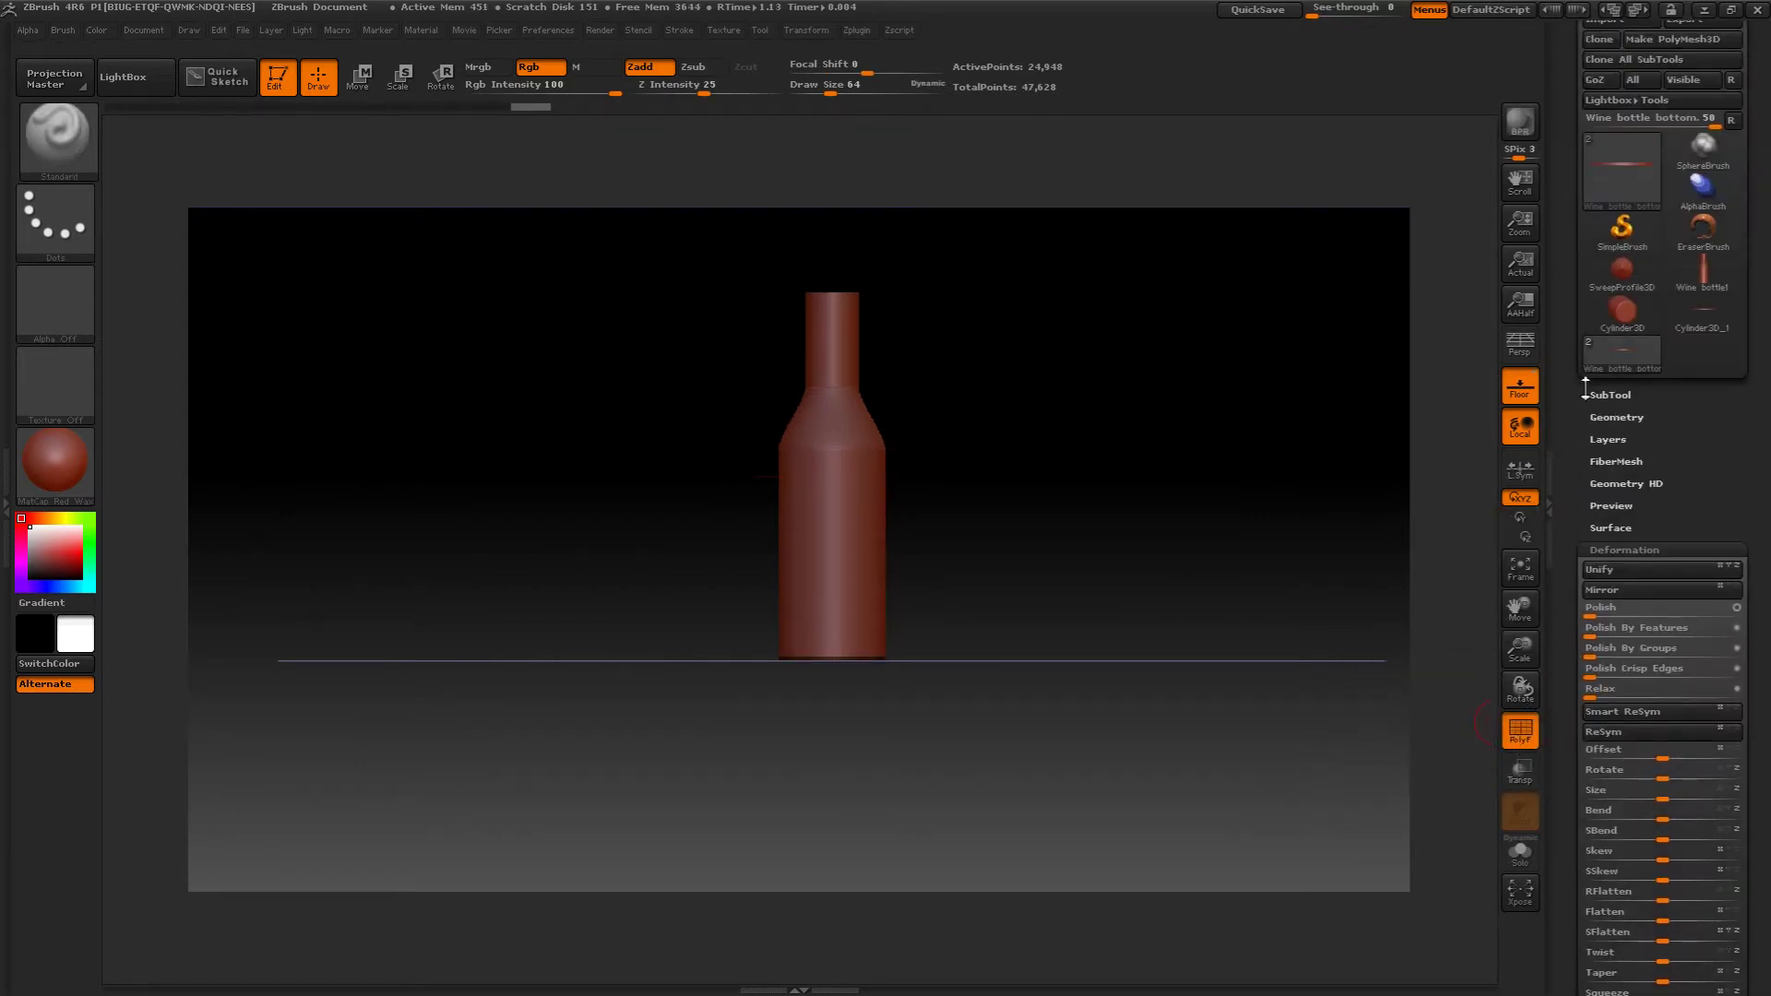
{"action": "left_click", "coordinate": [1588, 392]}
{"action": "left_click", "coordinate": [1617, 357]}
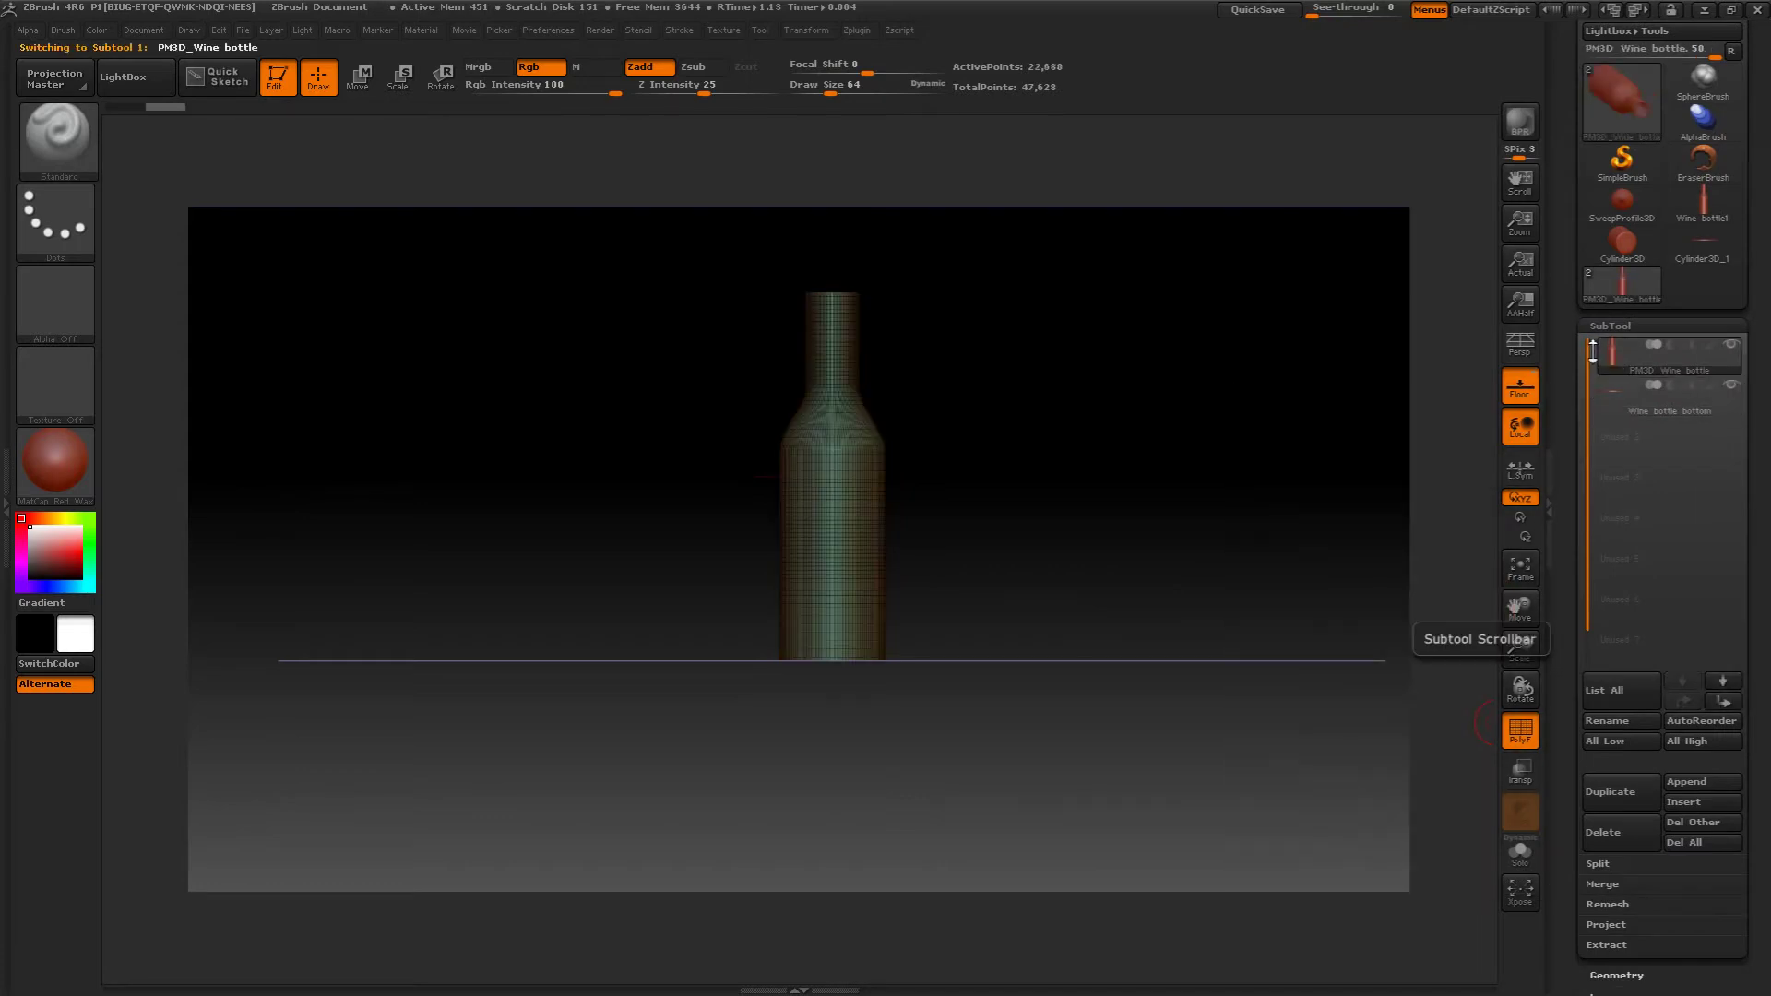
- Hide the polyframe, mask the bottle's straight neck and invert the mask so the shoulder and body are protected
{"action": "left_click_drag", "start_coordinate": [1304, 356], "coordinate": [1153, 627]}
{"action": "mouse_move", "coordinate": [1151, 479]}
{"action": "left_mouse_down", "text": "alt"}
{"action": "mouse_move", "coordinate": [1190, 617]}
{"action": "mouse_move", "coordinate": [1185, 549]}
{"action": "mouse_move", "coordinate": [1133, 461]}
{"action": "left_mouse_up", "text": "alt"}
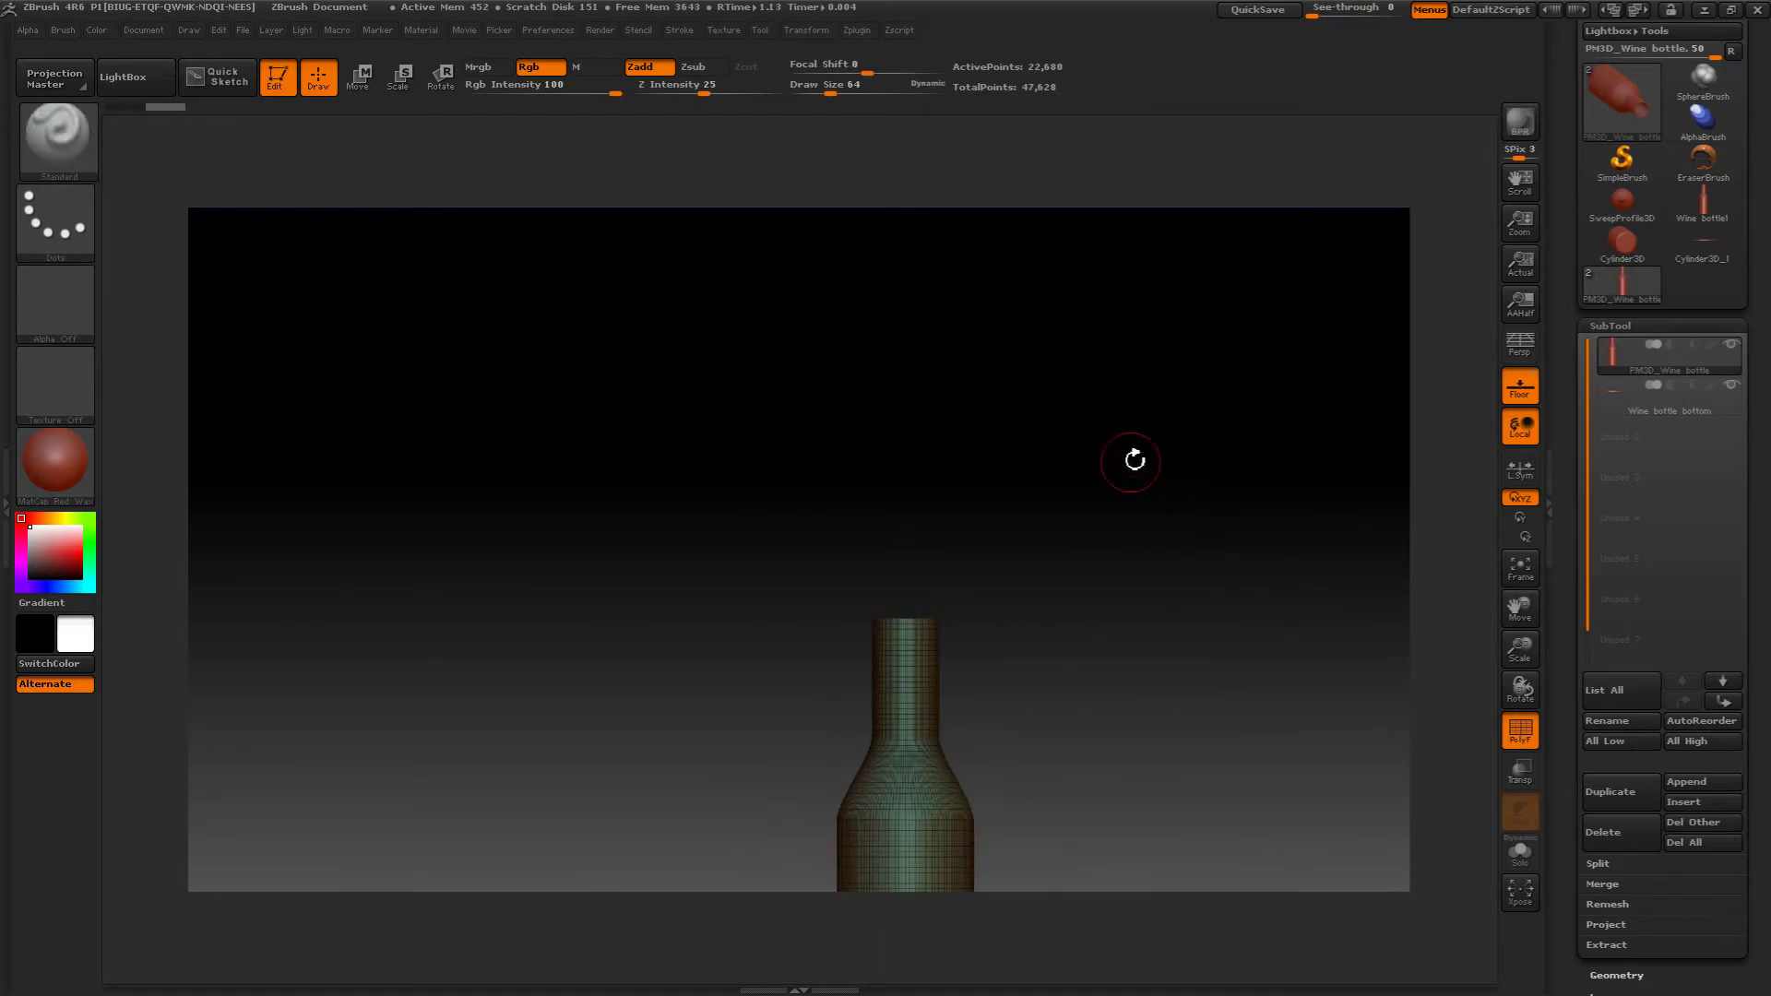
{"action": "left_click", "coordinate": [1518, 730]}
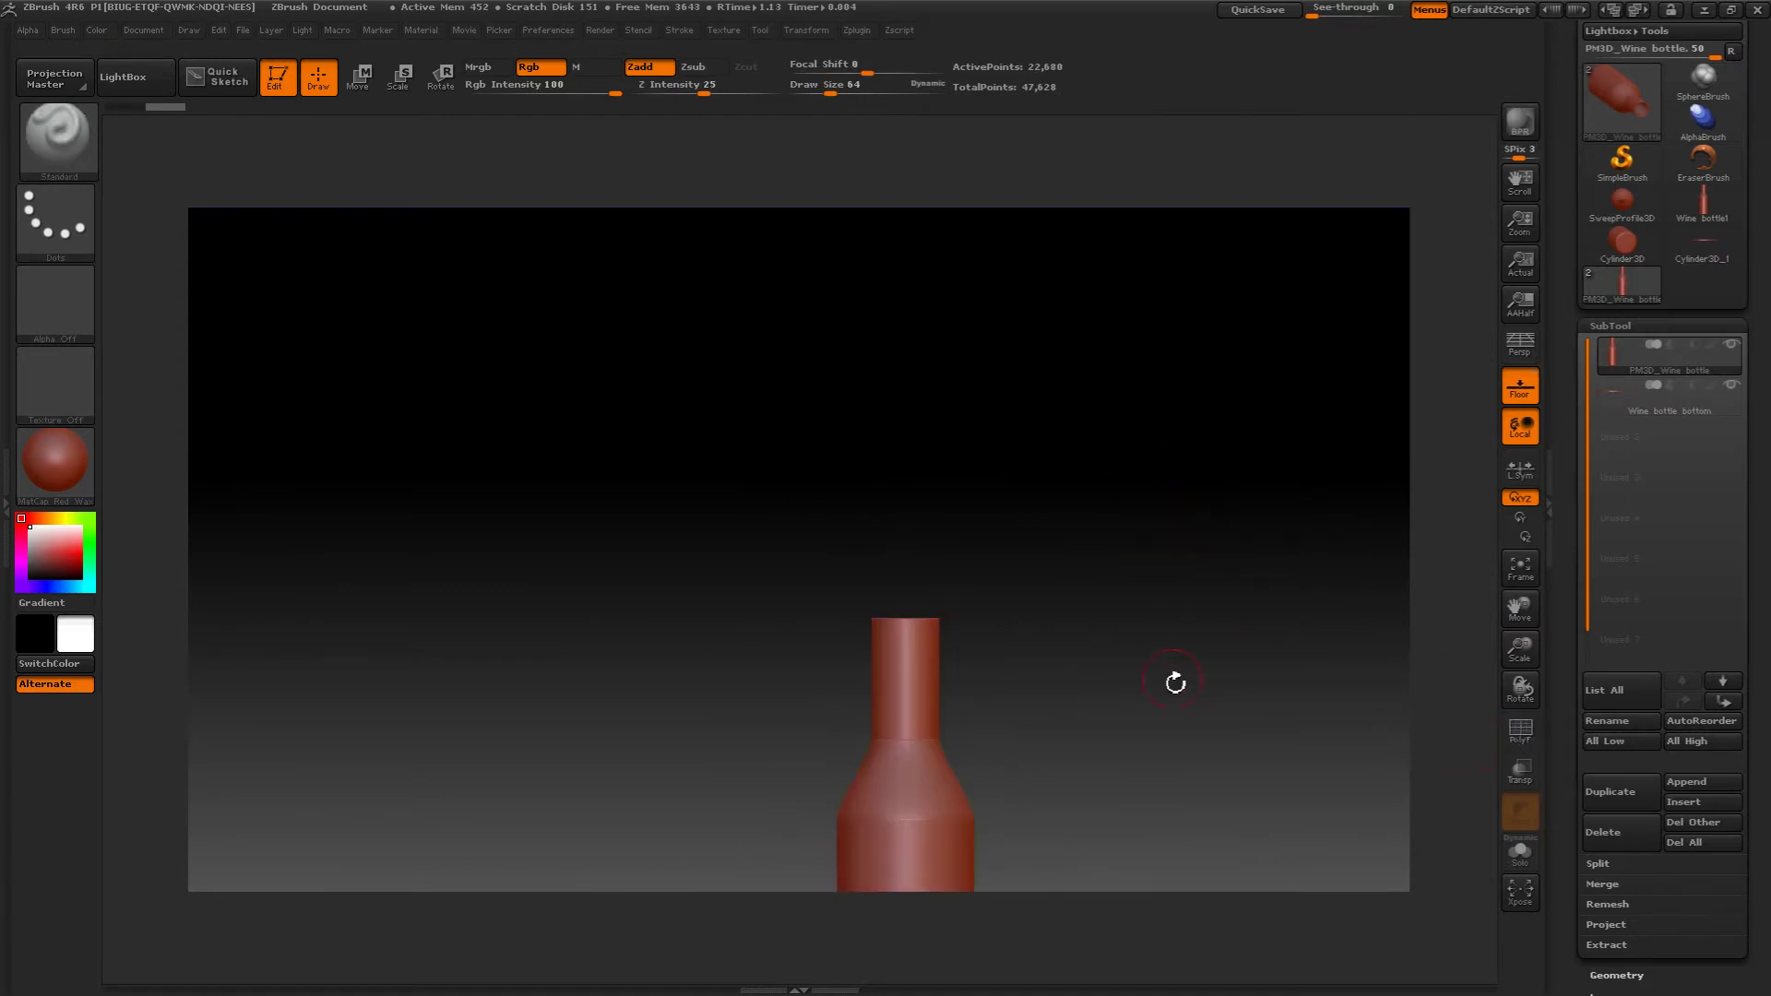
{"action": "left_click_drag", "start_coordinate": [1175, 682], "coordinate": [1163, 447], "text": "alt"}
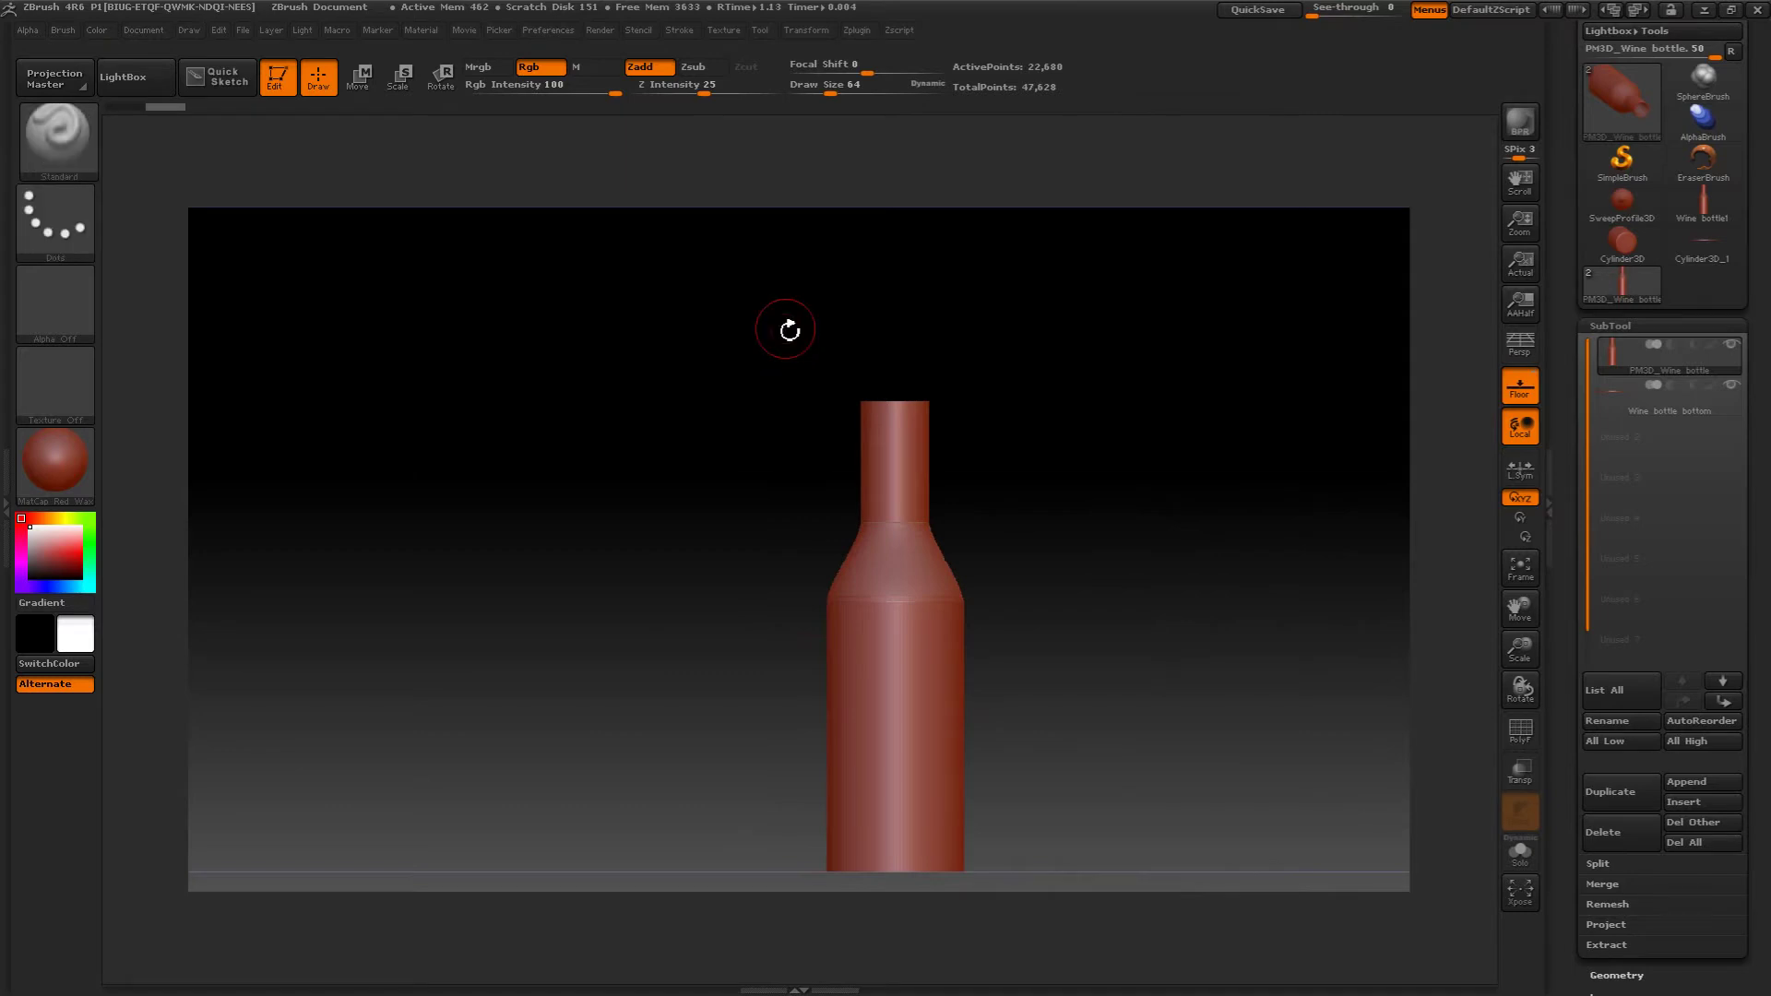
{"action": "mouse_move", "coordinate": [799, 308]}
{"action": "left_mouse_down", "text": "ctrl"}
{"action": "mouse_move", "coordinate": [1002, 495]}
{"action": "mouse_move", "coordinate": [982, 524]}
{"action": "left_mouse_up", "text": "ctrl"}
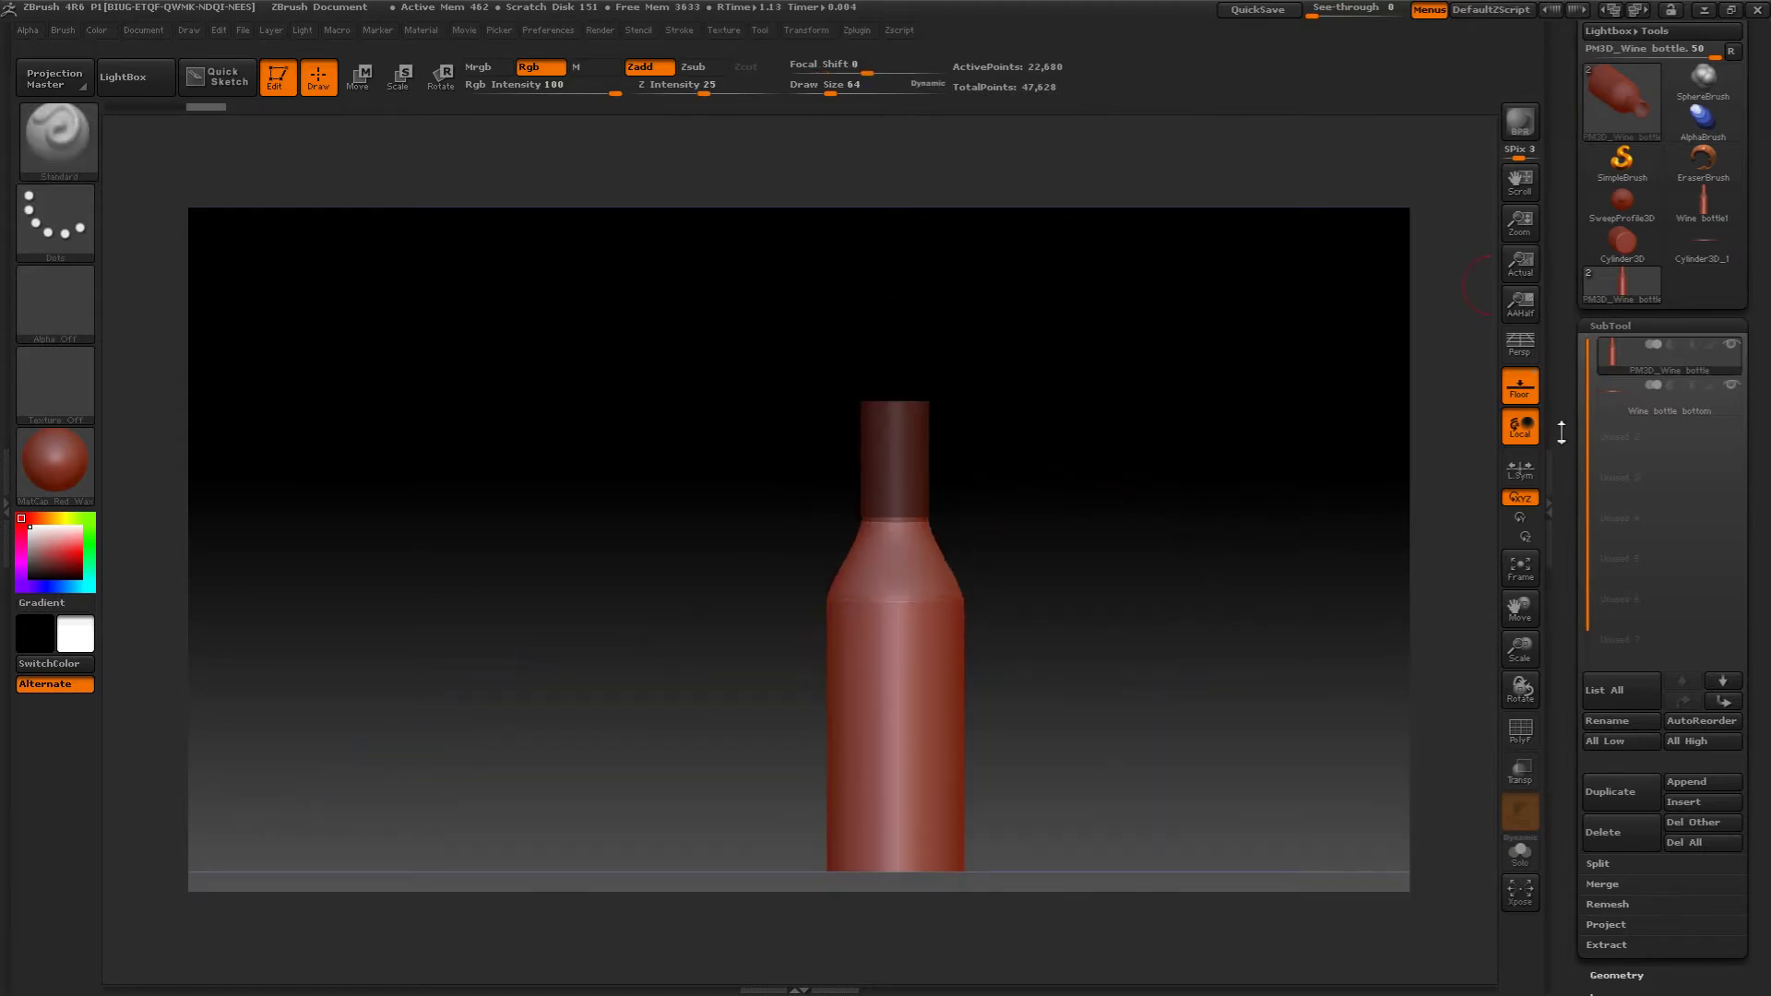
{"action": "left_click_drag", "start_coordinate": [1568, 436], "coordinate": [1569, 318]}
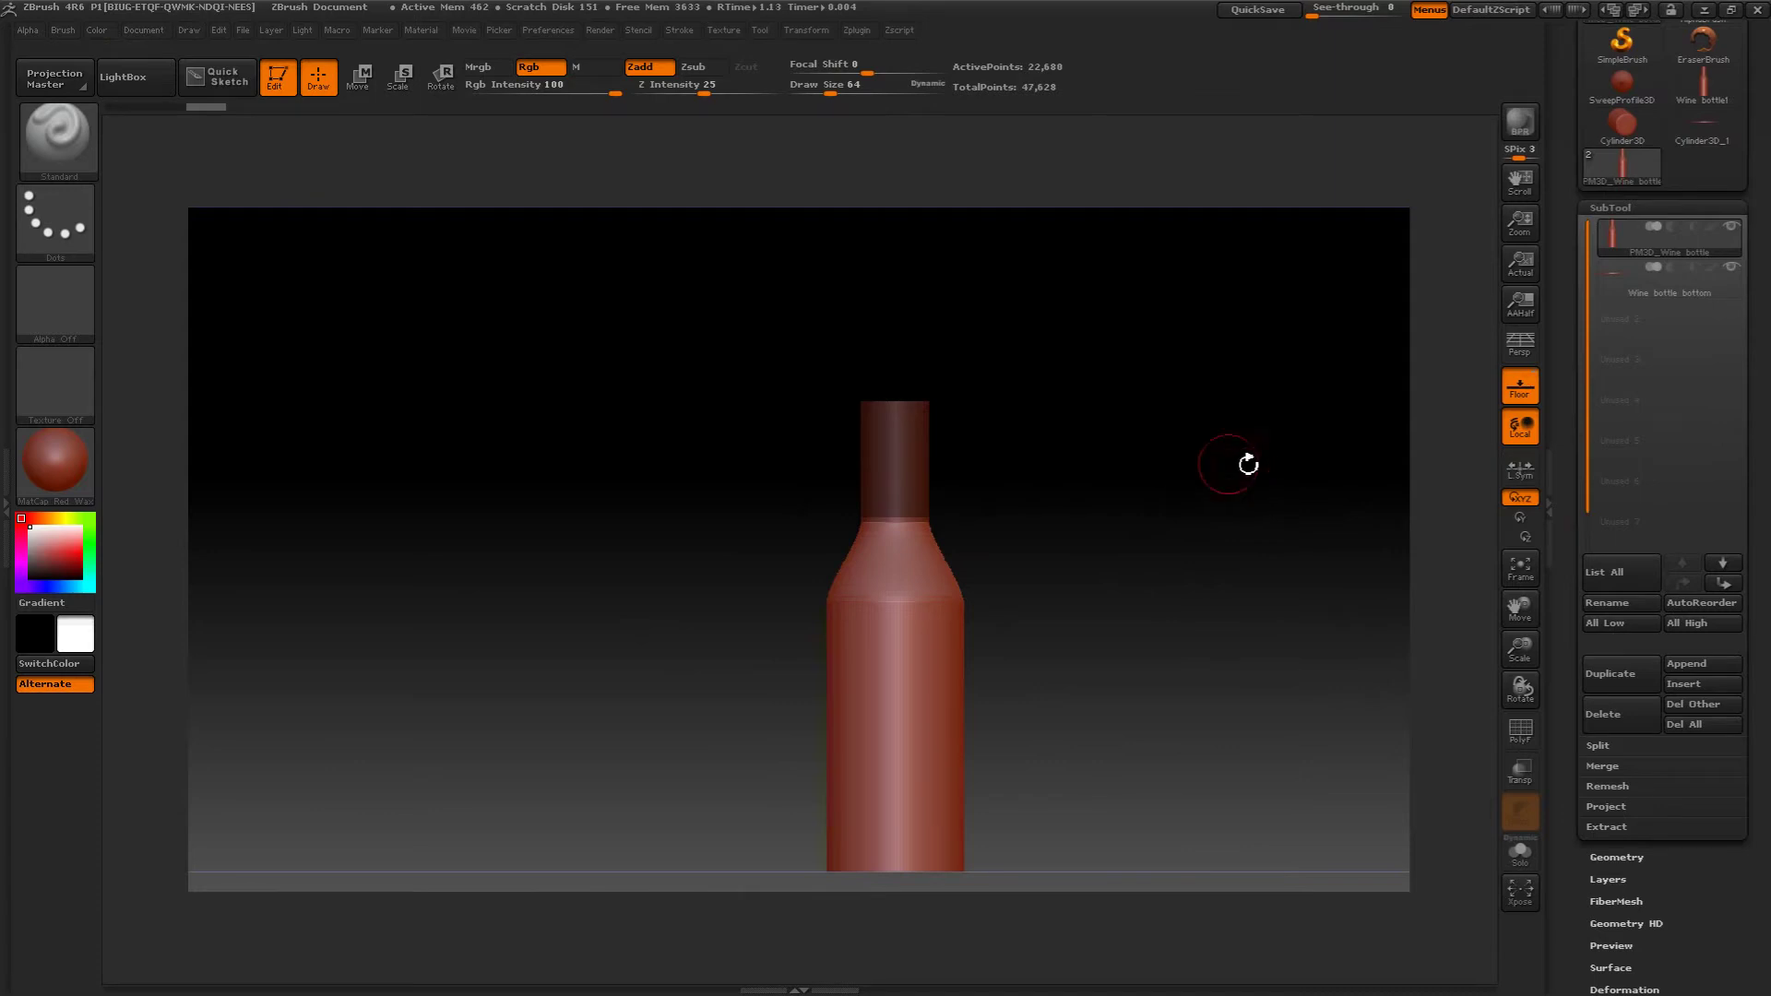
{"action": "left_click", "coordinate": [1205, 466], "text": "ctrl"}
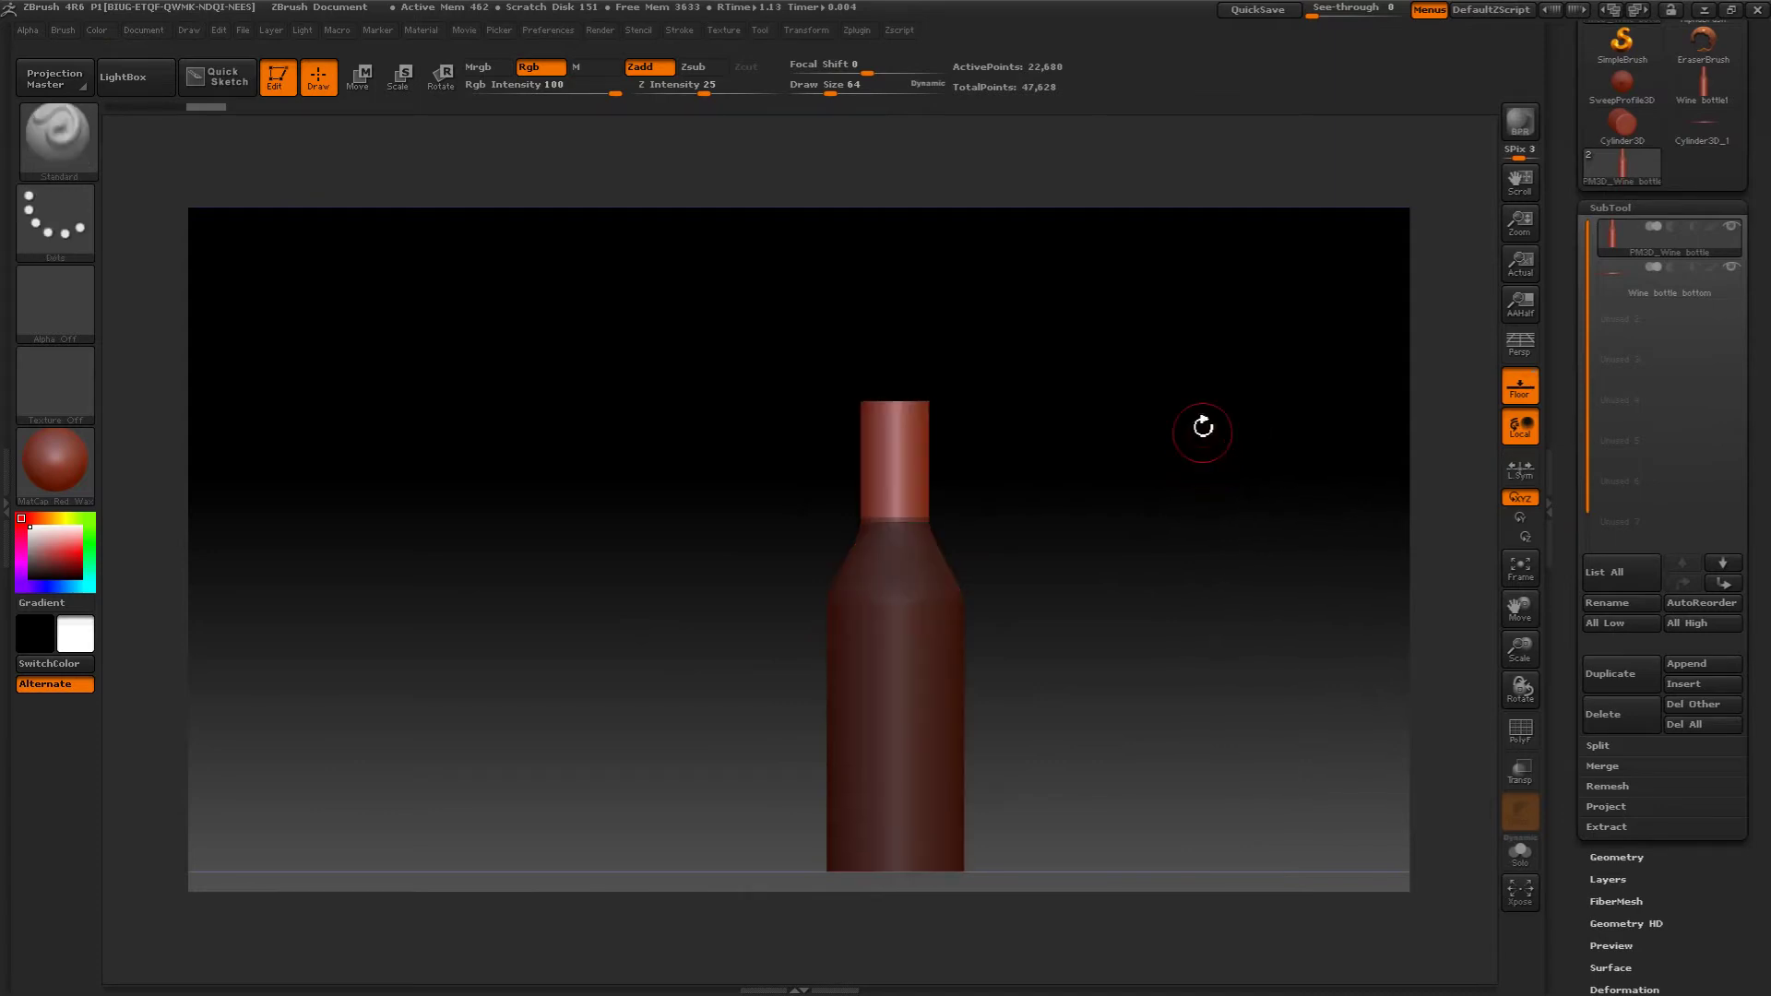
{"action": "left_click_drag", "start_coordinate": [1202, 418], "coordinate": [1146, 406]}
{"action": "left_click_drag", "start_coordinate": [1142, 498], "coordinate": [1087, 501]}
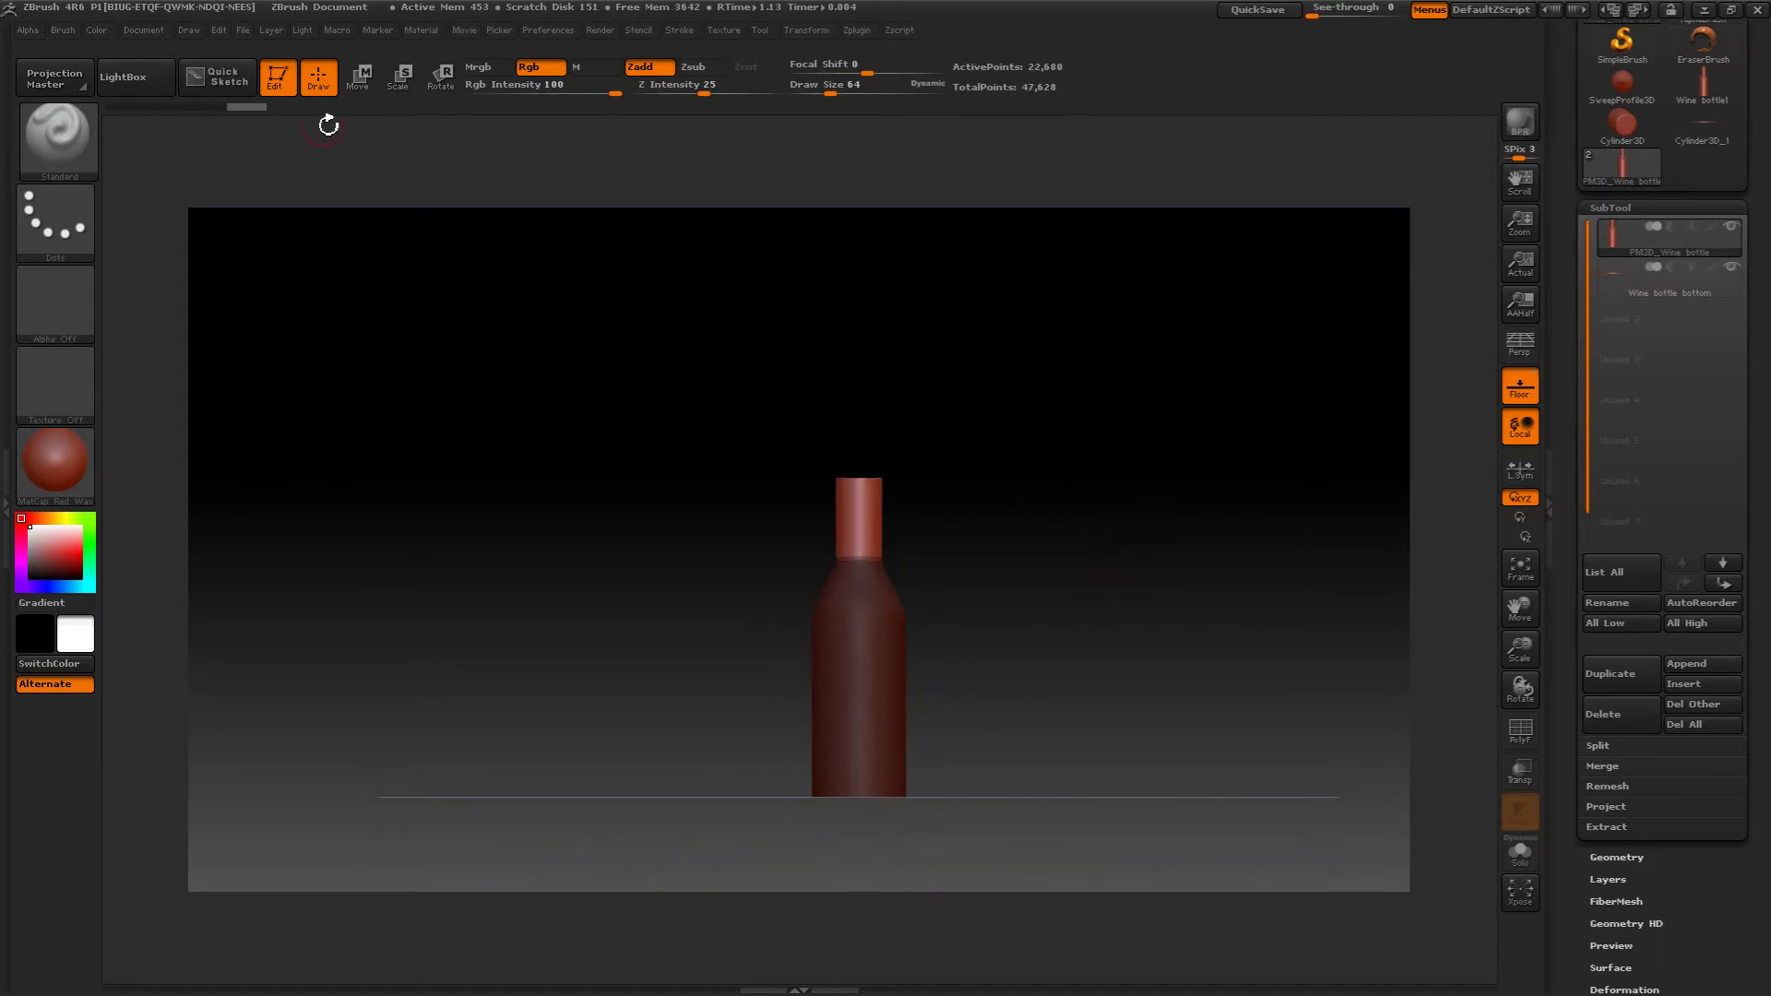
- Lengthen the bottle by moving its unmasked neck straight up by nearly its own length with Transpose, and clear the mask in Draw mode
{"action": "left_click", "coordinate": [360, 76]}
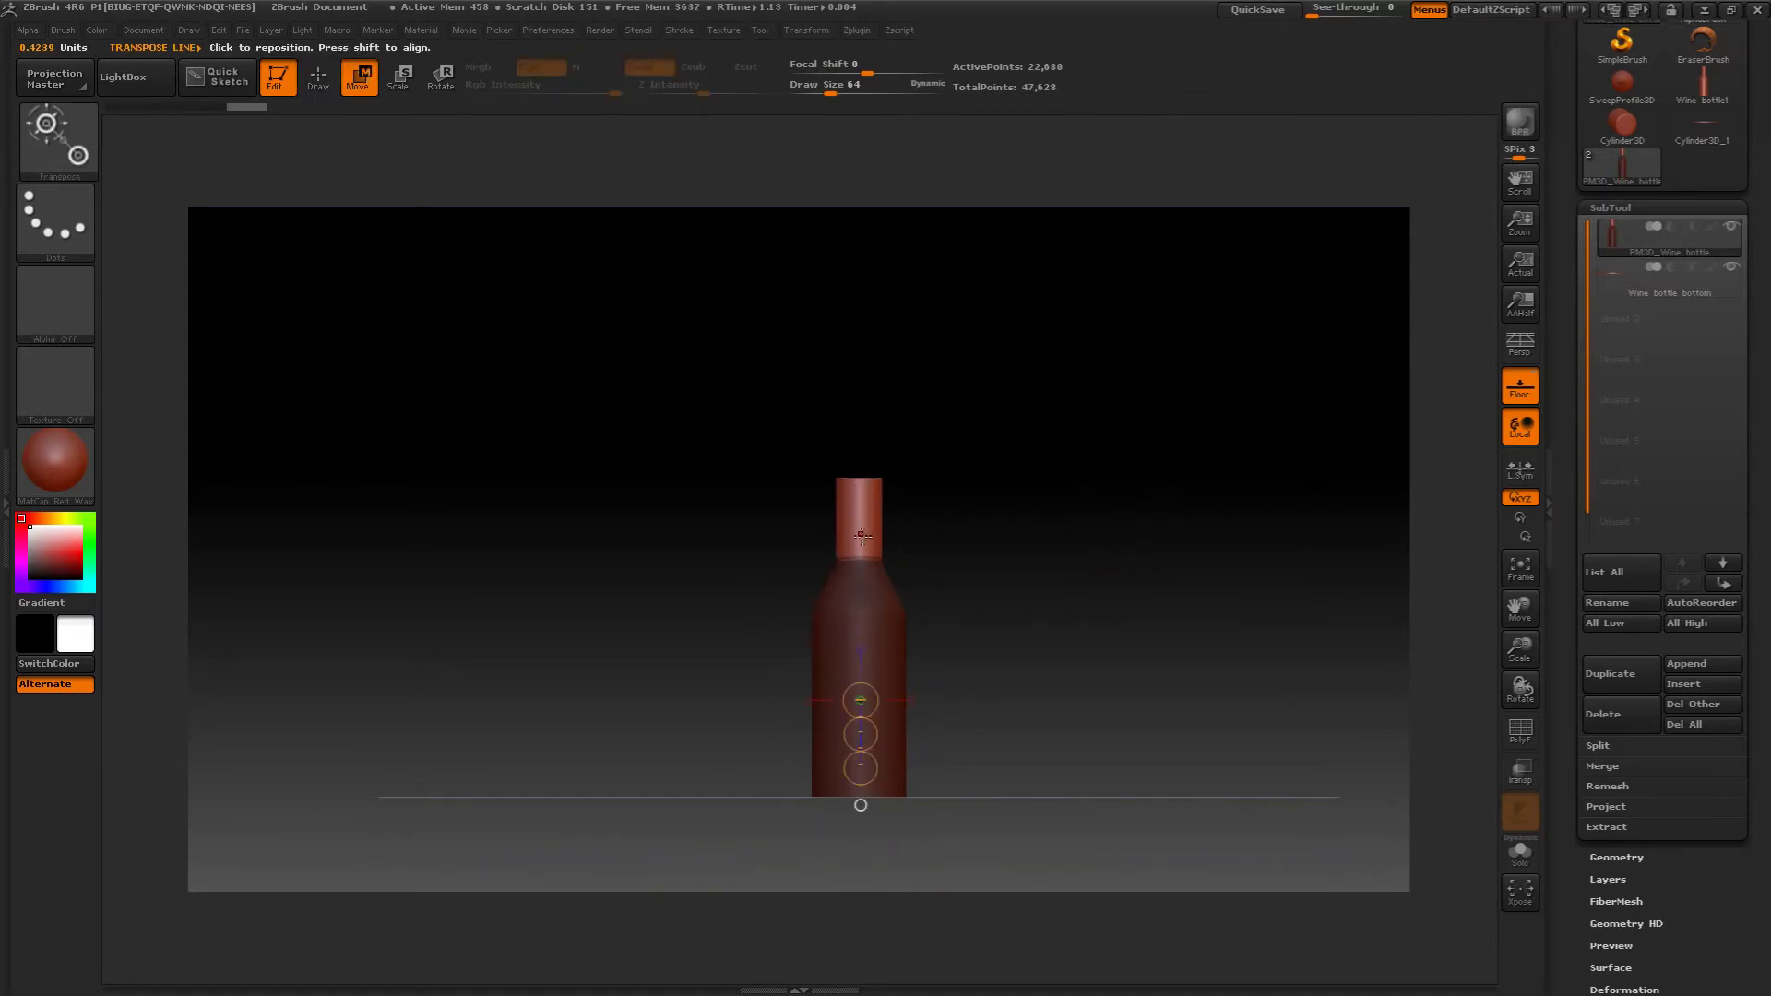
{"action": "left_click_drag", "start_coordinate": [861, 535], "coordinate": [859, 335]}
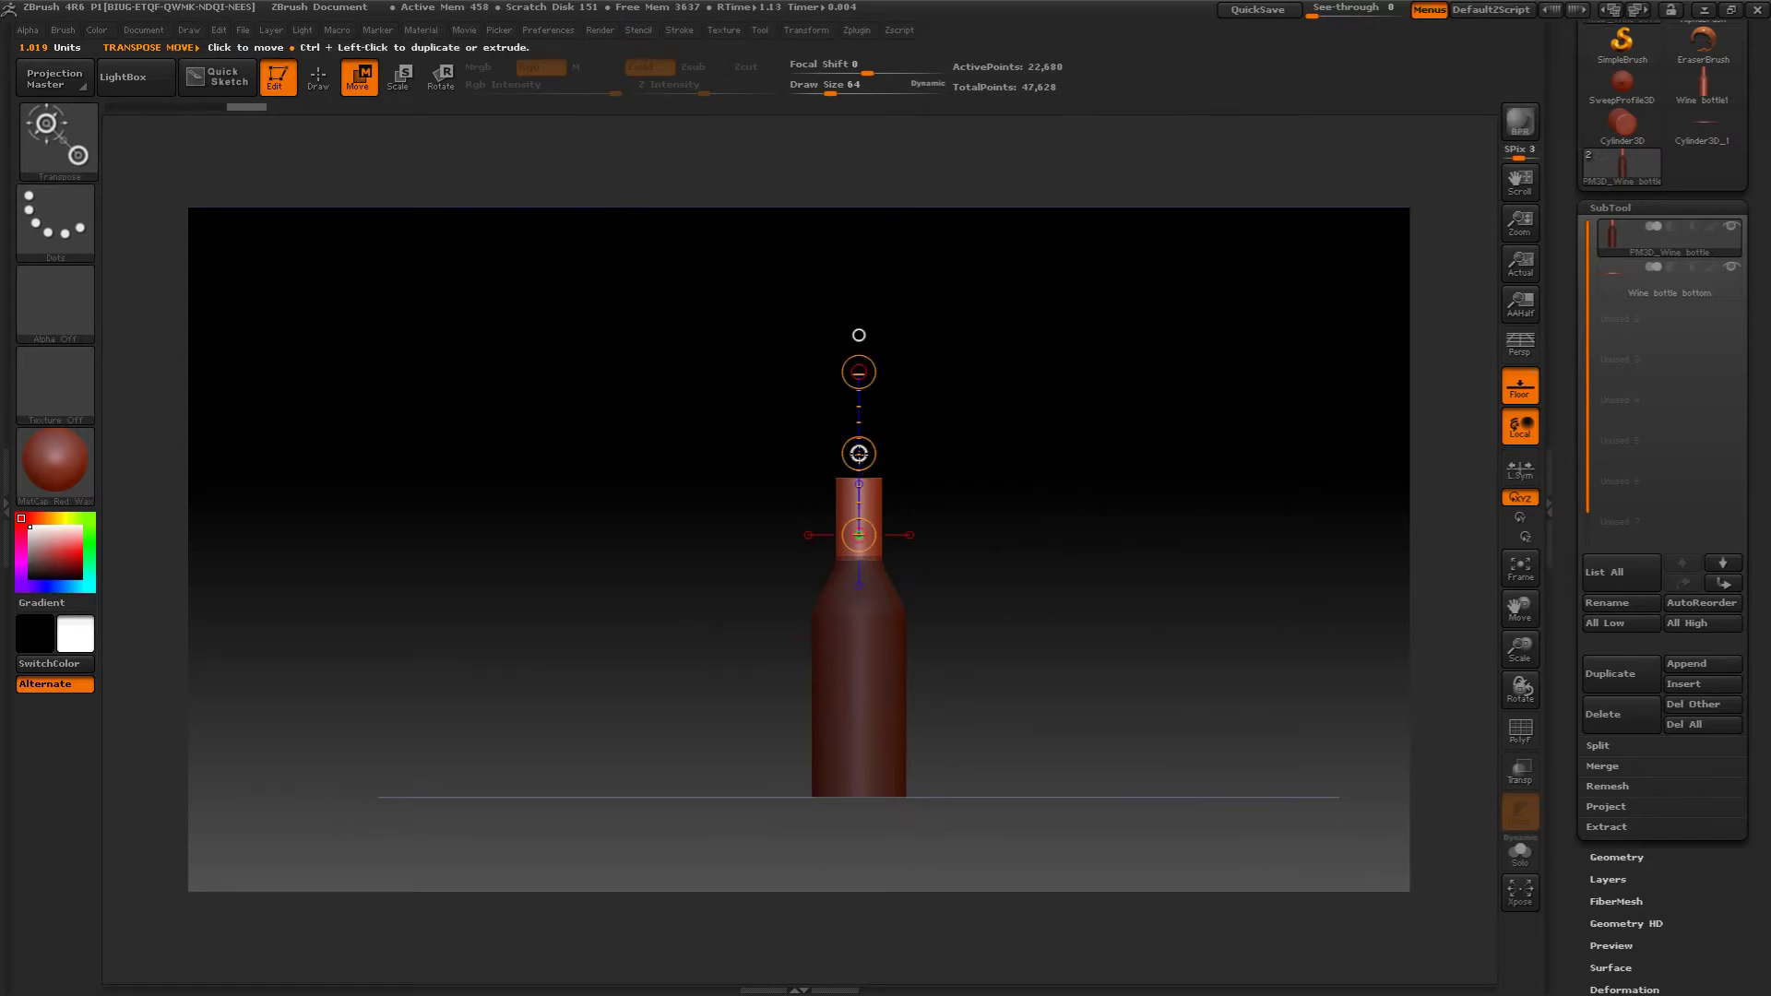
{"action": "left_click_drag", "start_coordinate": [858, 453], "coordinate": [854, 445]}
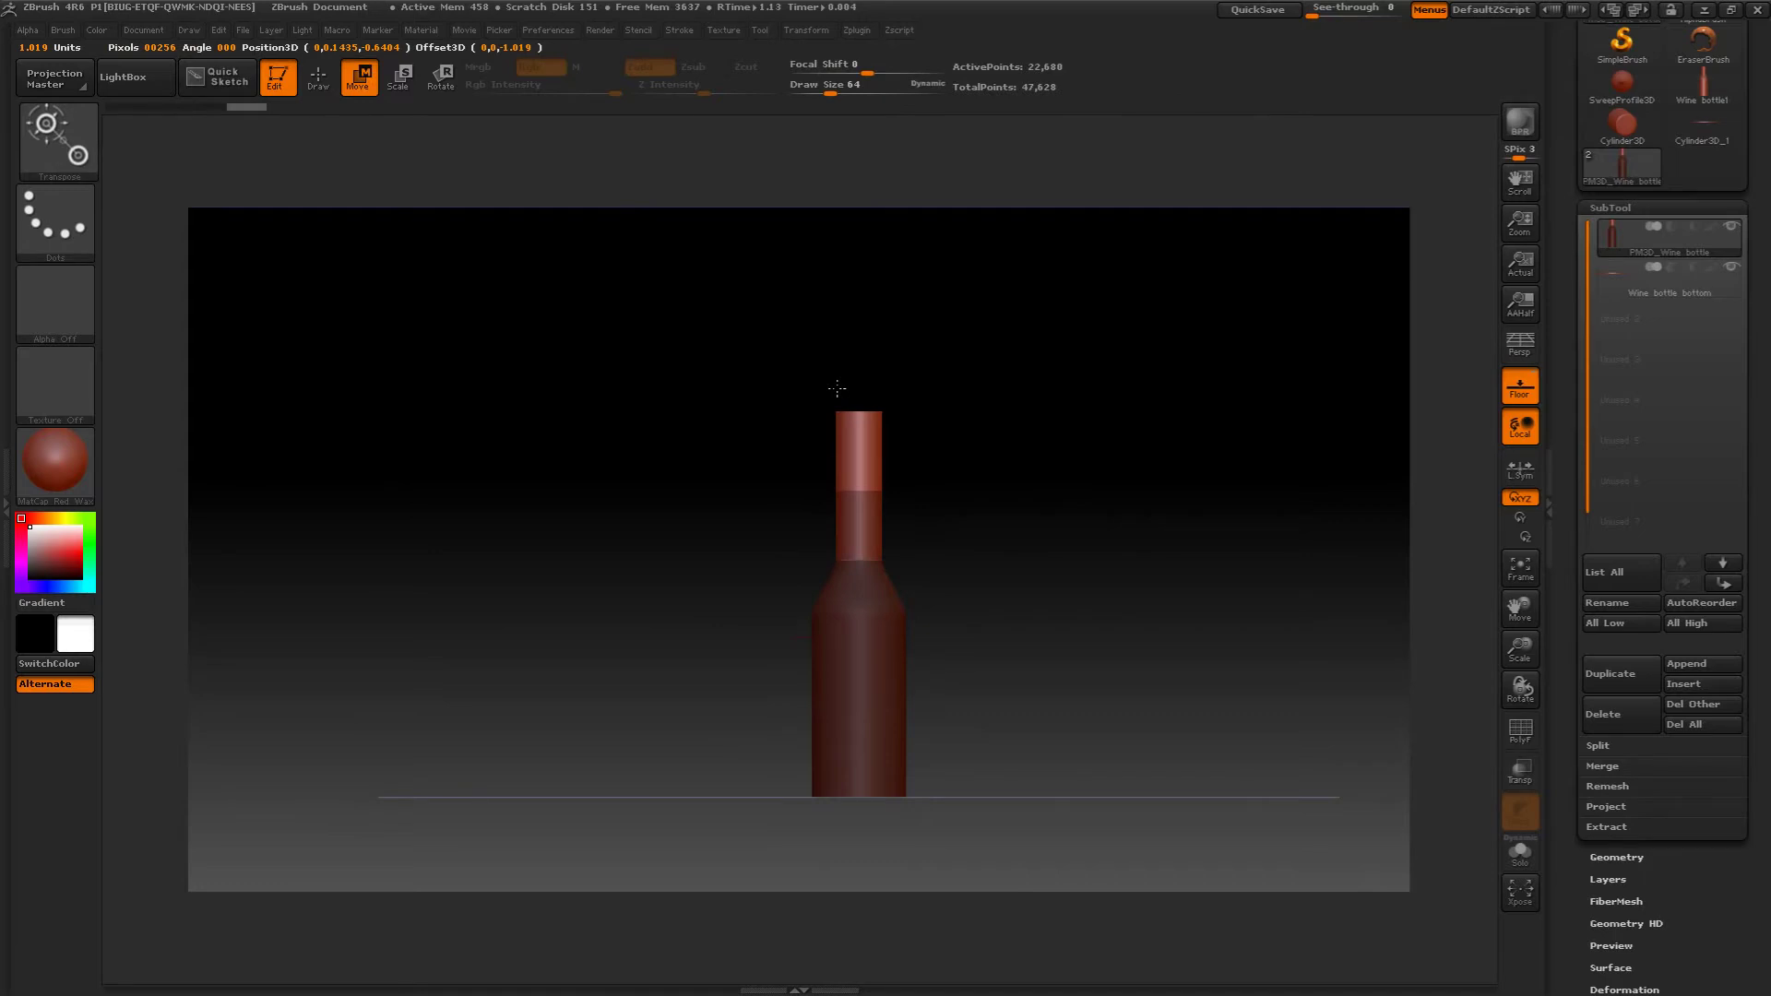
{"action": "left_click_drag", "start_coordinate": [717, 344], "coordinate": [698, 377]}
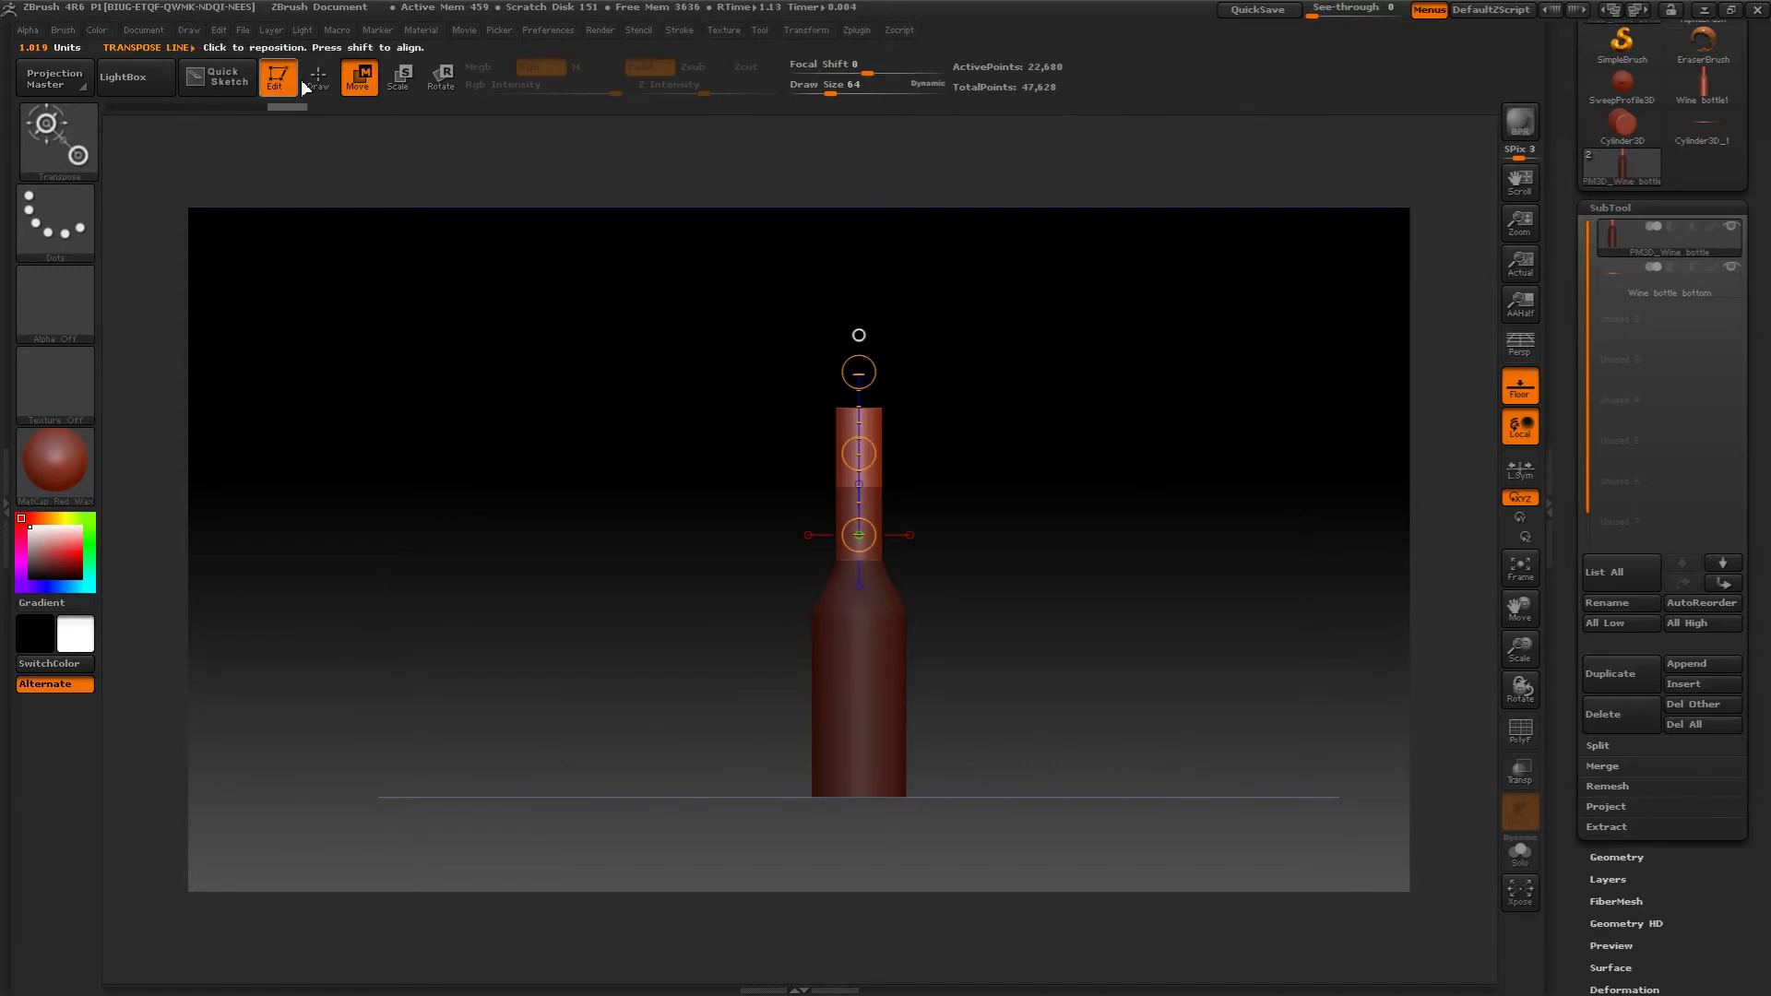
{"action": "left_click", "coordinate": [312, 81]}
{"action": "key", "text": "ctrl"}
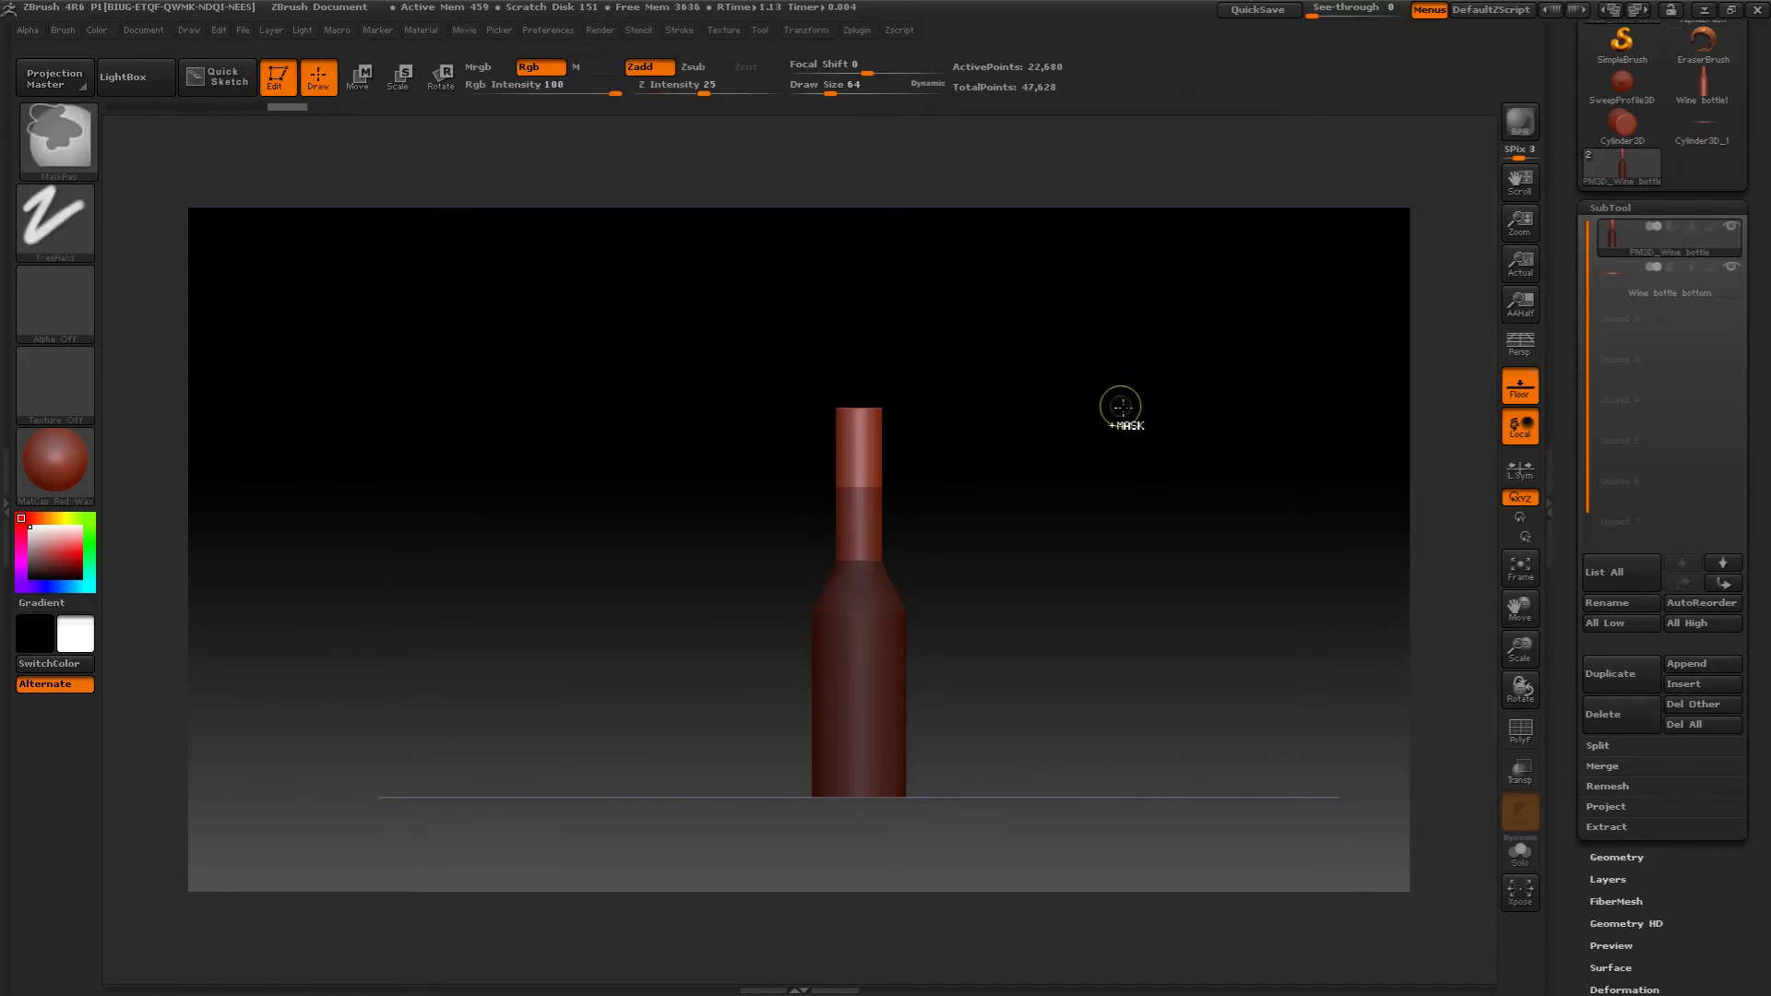
{"action": "left_click_drag", "start_coordinate": [1155, 397], "coordinate": [1186, 719], "text": "ctrl"}
- Examine the polygon spacing along the lengthened neck in the polyframe, and view the whole bottle without the wireframe
{"action": "left_click_drag", "start_coordinate": [1112, 332], "coordinate": [1141, 618]}
{"action": "left_click", "coordinate": [1520, 730]}
{"action": "mouse_move", "coordinate": [1146, 490]}
{"action": "left_mouse_down"}
{"action": "mouse_move", "coordinate": [1153, 565]}
{"action": "mouse_move", "coordinate": [1158, 506]}
{"action": "left_mouse_up"}
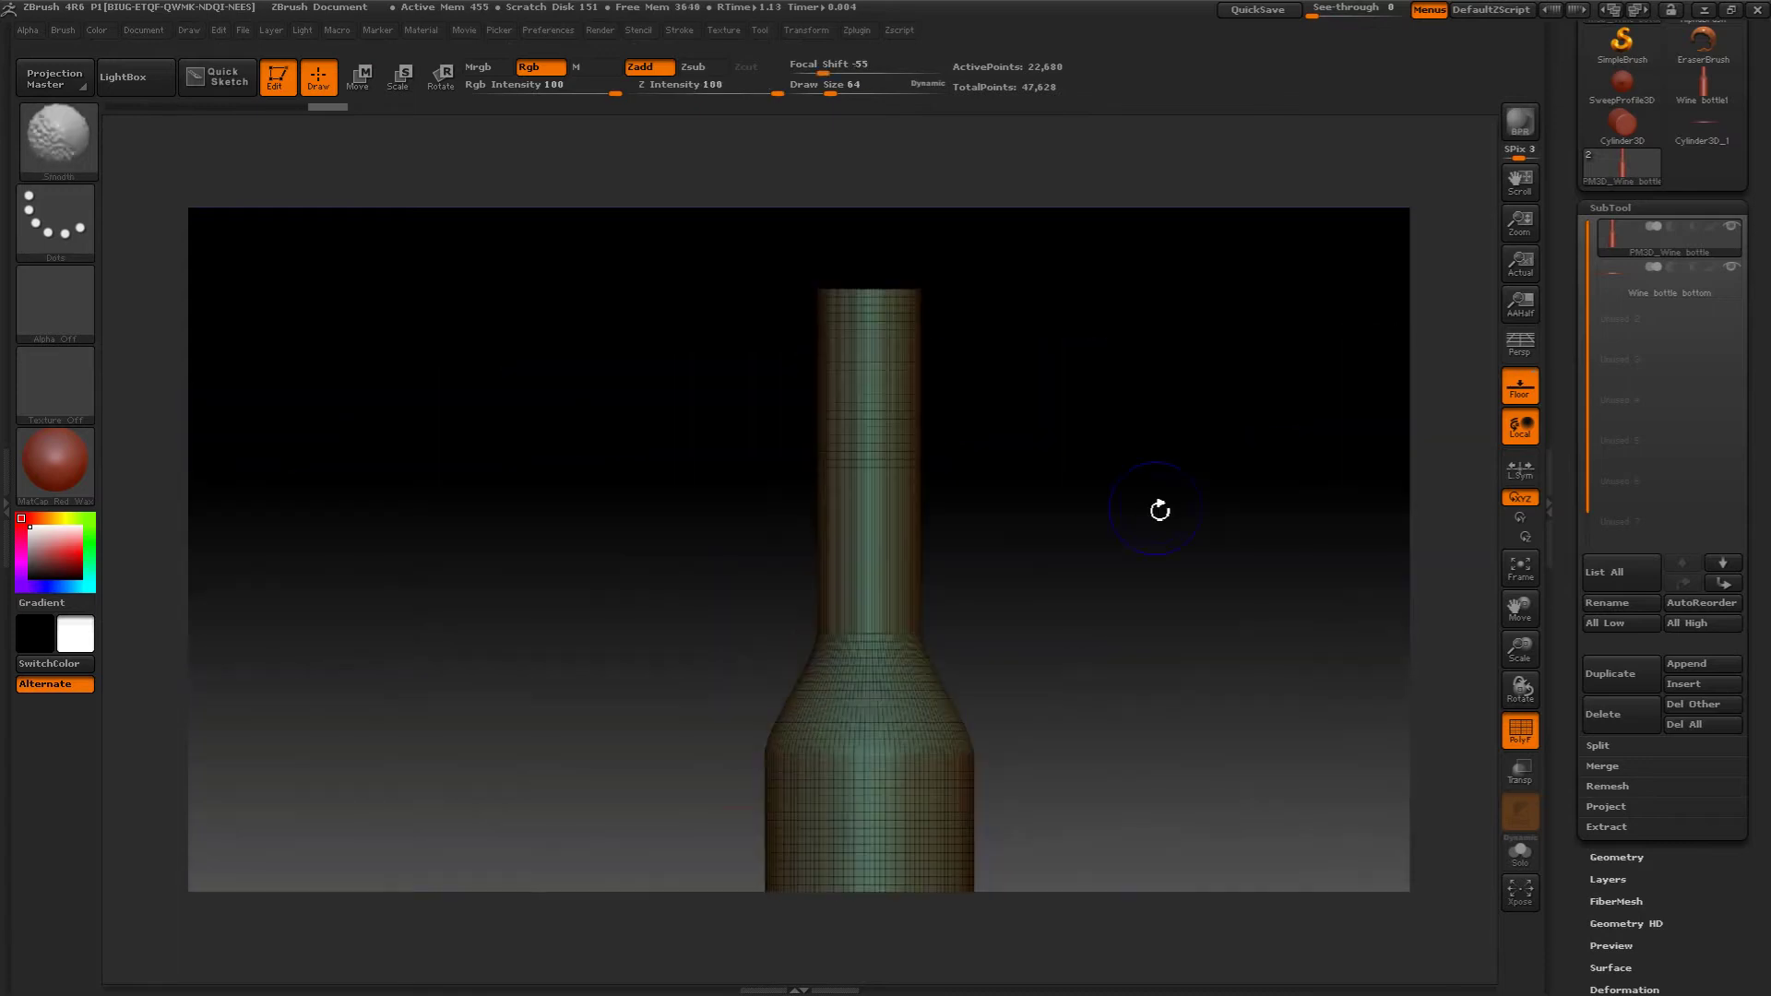
{"action": "left_click_drag", "start_coordinate": [1174, 593], "coordinate": [1147, 448], "text": "alt"}
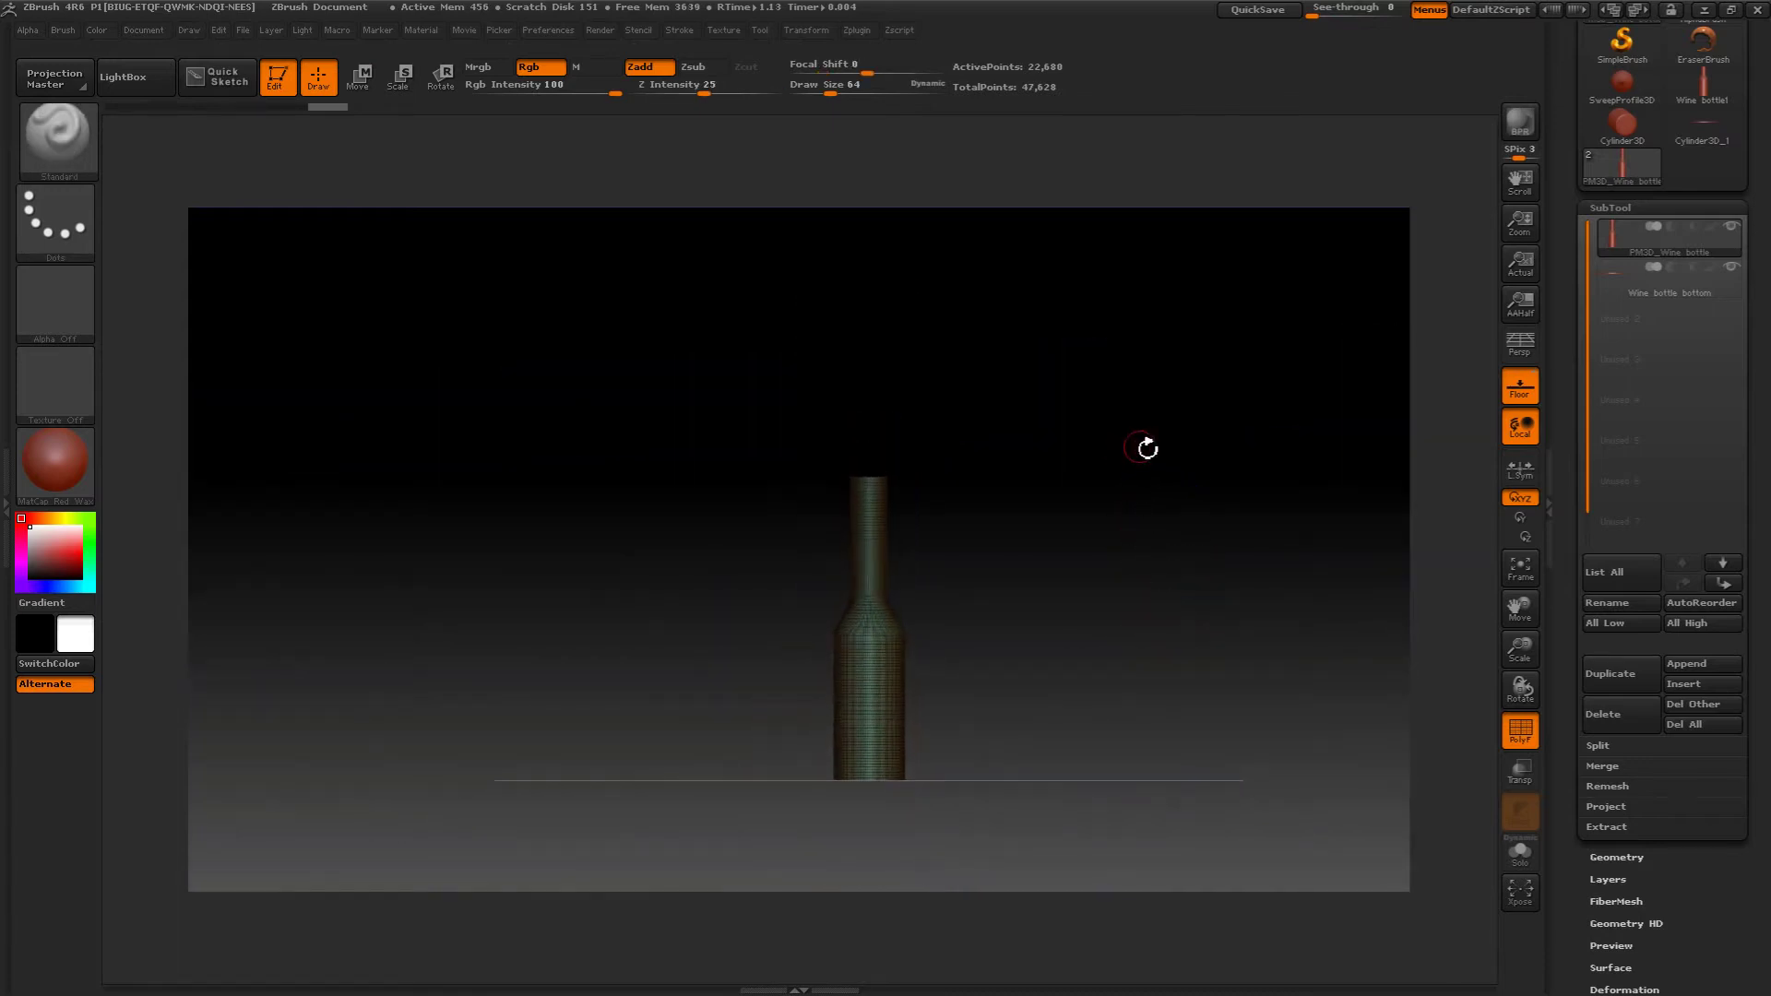
{"action": "key", "text": "ctrl"}
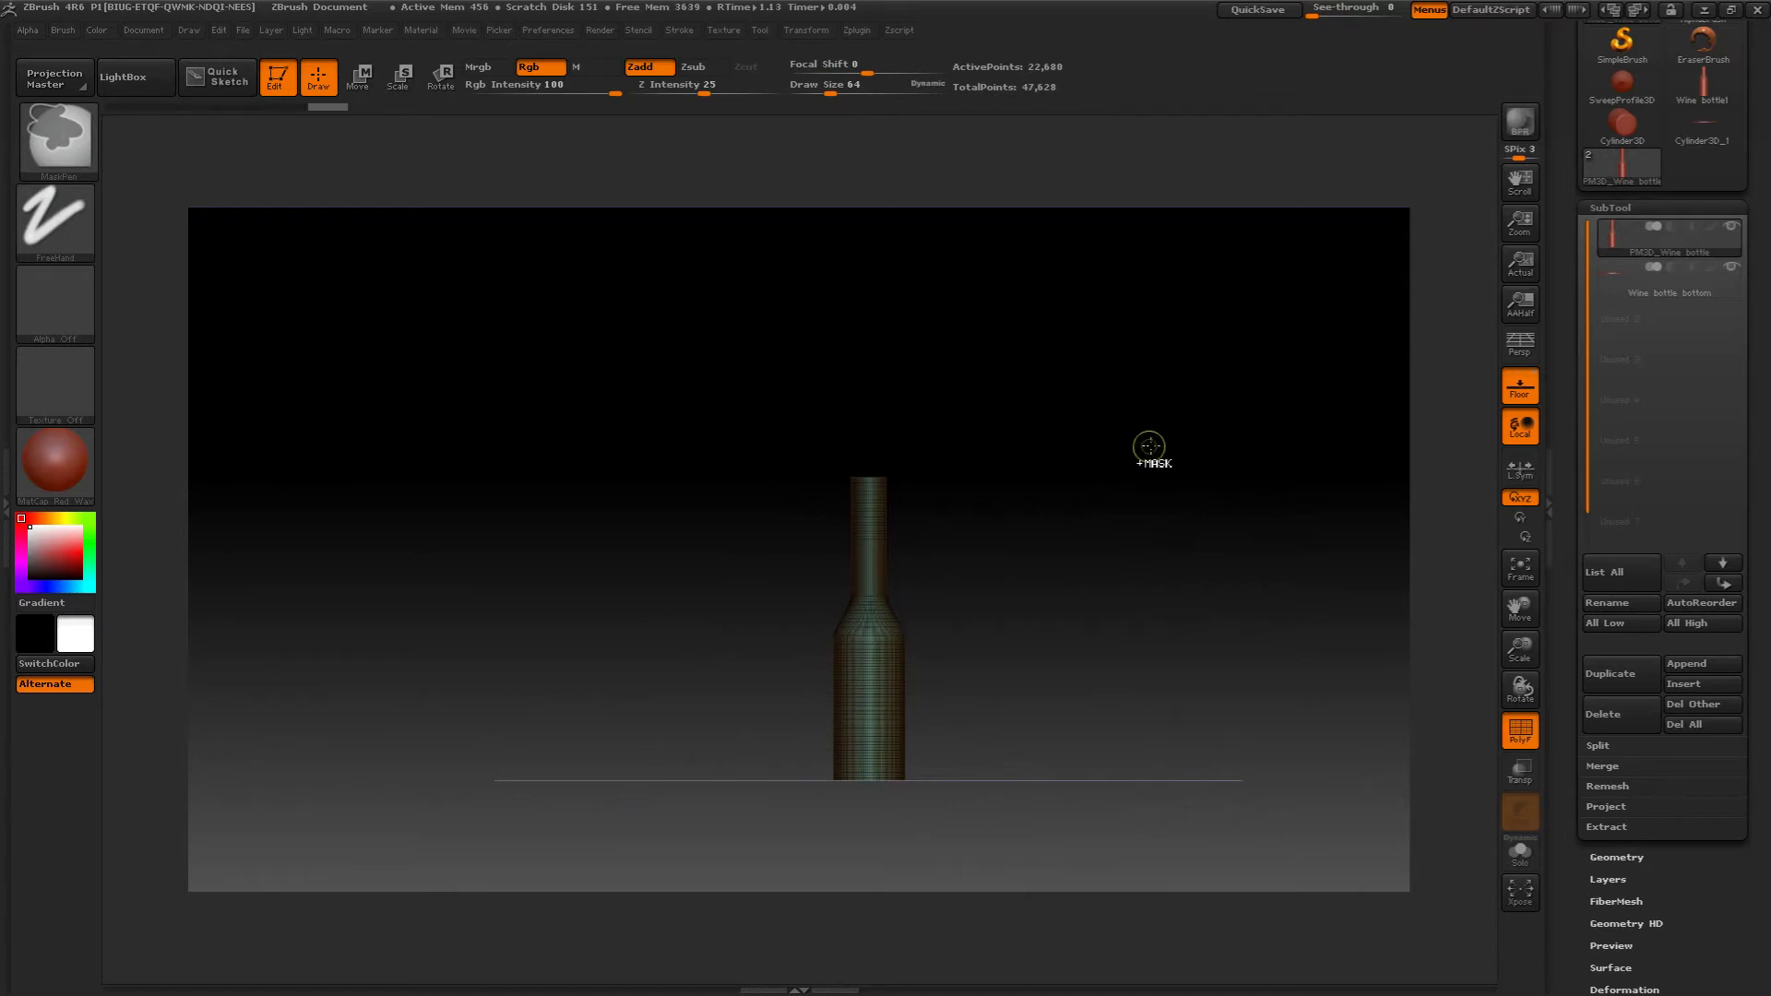
{"action": "left_click_drag", "start_coordinate": [1154, 415], "coordinate": [1155, 720], "text": "ctrl"}
{"action": "left_click_drag", "start_coordinate": [1129, 467], "coordinate": [1115, 494]}
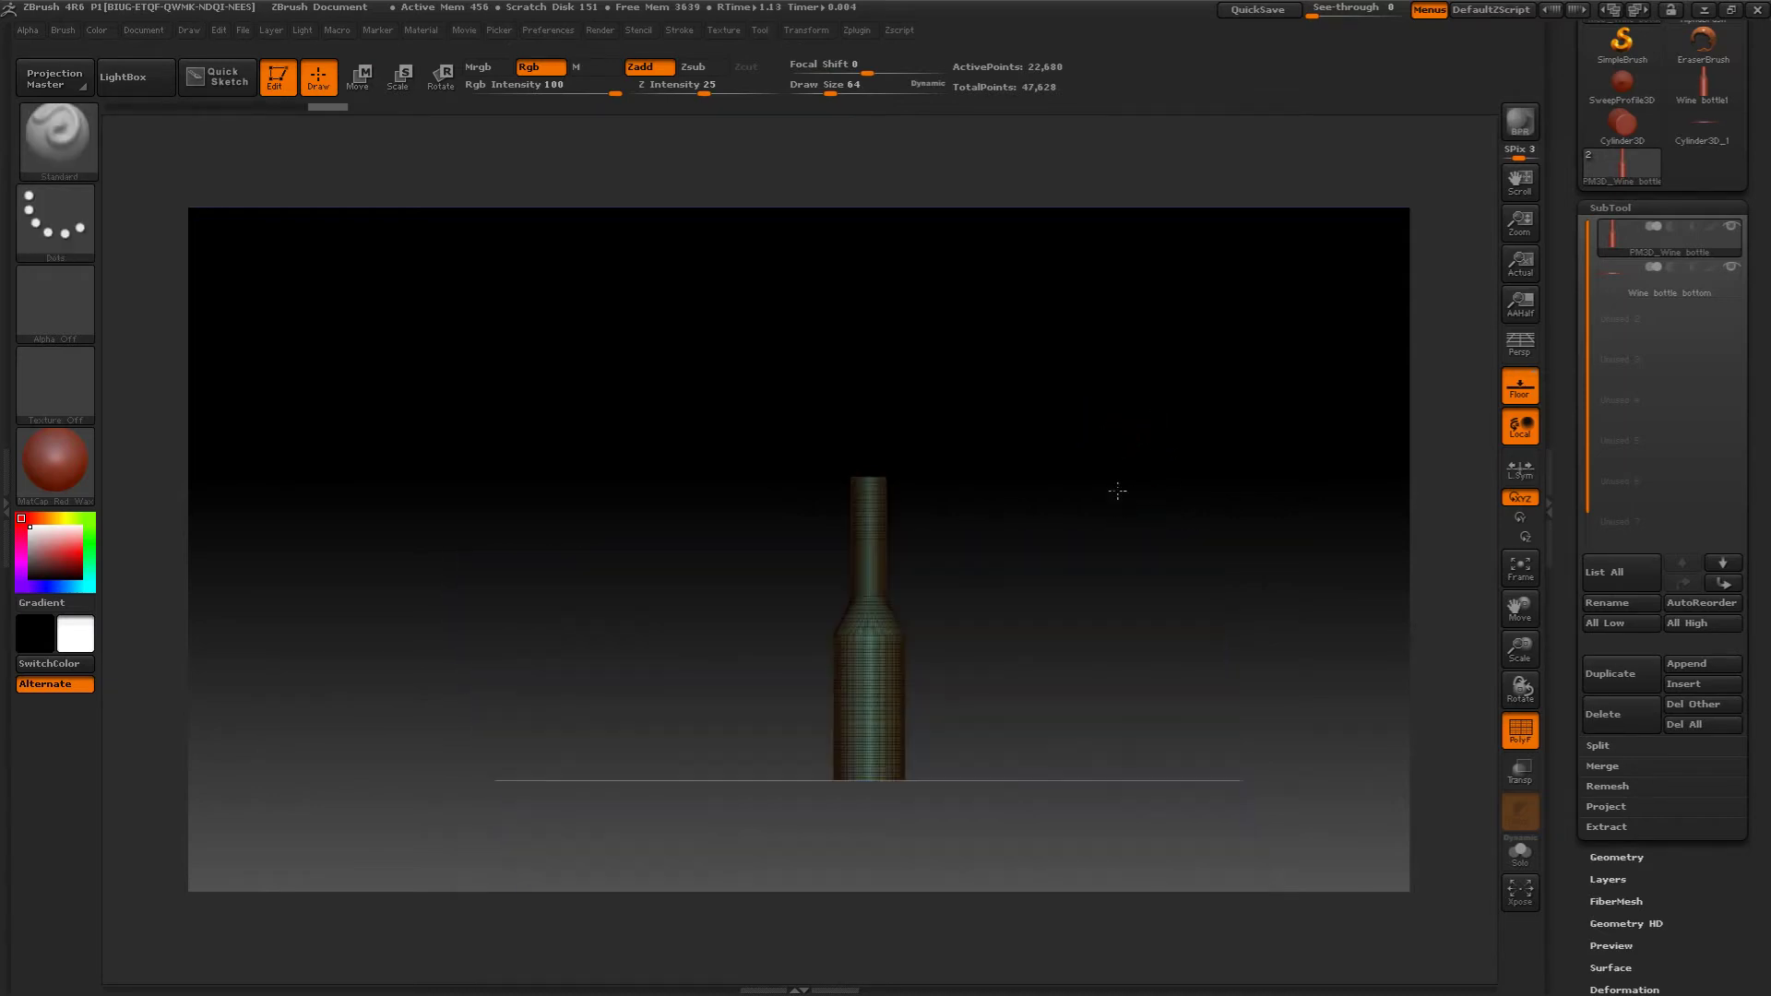
{"action": "left_click_drag", "start_coordinate": [1132, 434], "coordinate": [1155, 687], "text": "ctrl"}
{"action": "mouse_move", "coordinate": [1127, 486]}
{"action": "left_mouse_down"}
{"action": "mouse_move", "coordinate": [1126, 522]}
{"action": "mouse_move", "coordinate": [1110, 443]}
{"action": "mouse_move", "coordinate": [1135, 599]}
{"action": "mouse_move", "coordinate": [1169, 507]}
{"action": "mouse_move", "coordinate": [1169, 582]}
{"action": "mouse_move", "coordinate": [1155, 535]}
{"action": "left_mouse_up"}
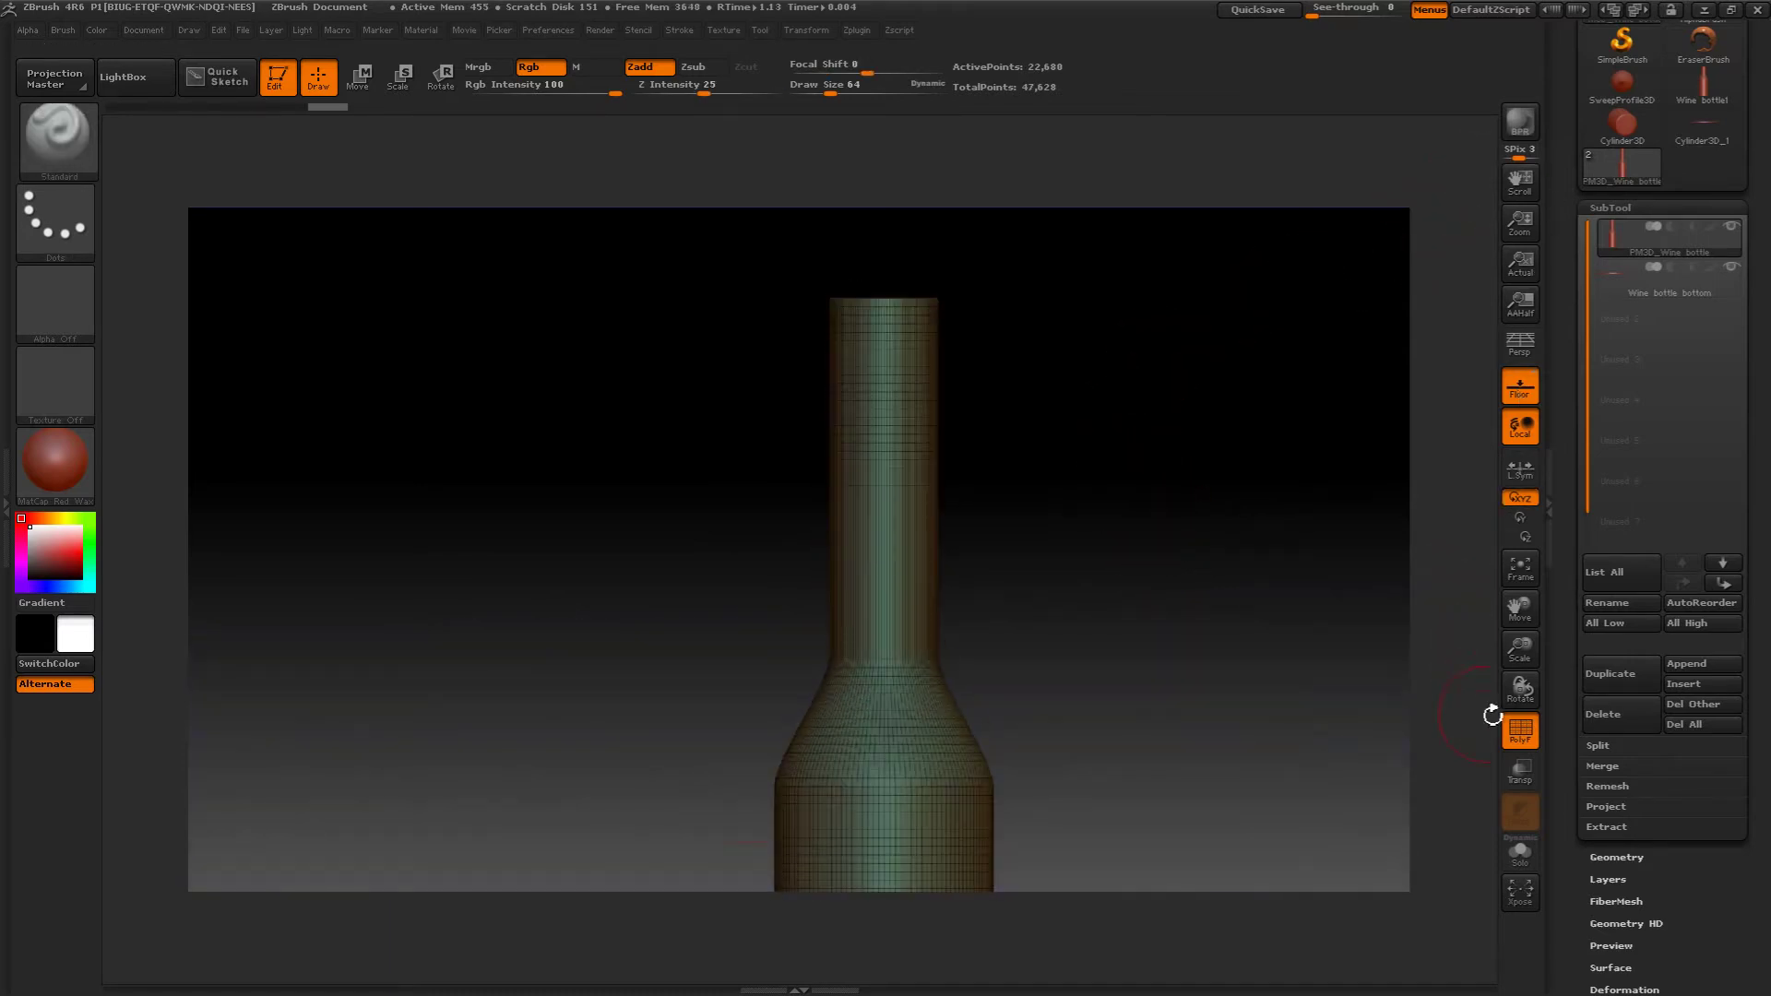
{"action": "left_click", "coordinate": [1605, 208]}
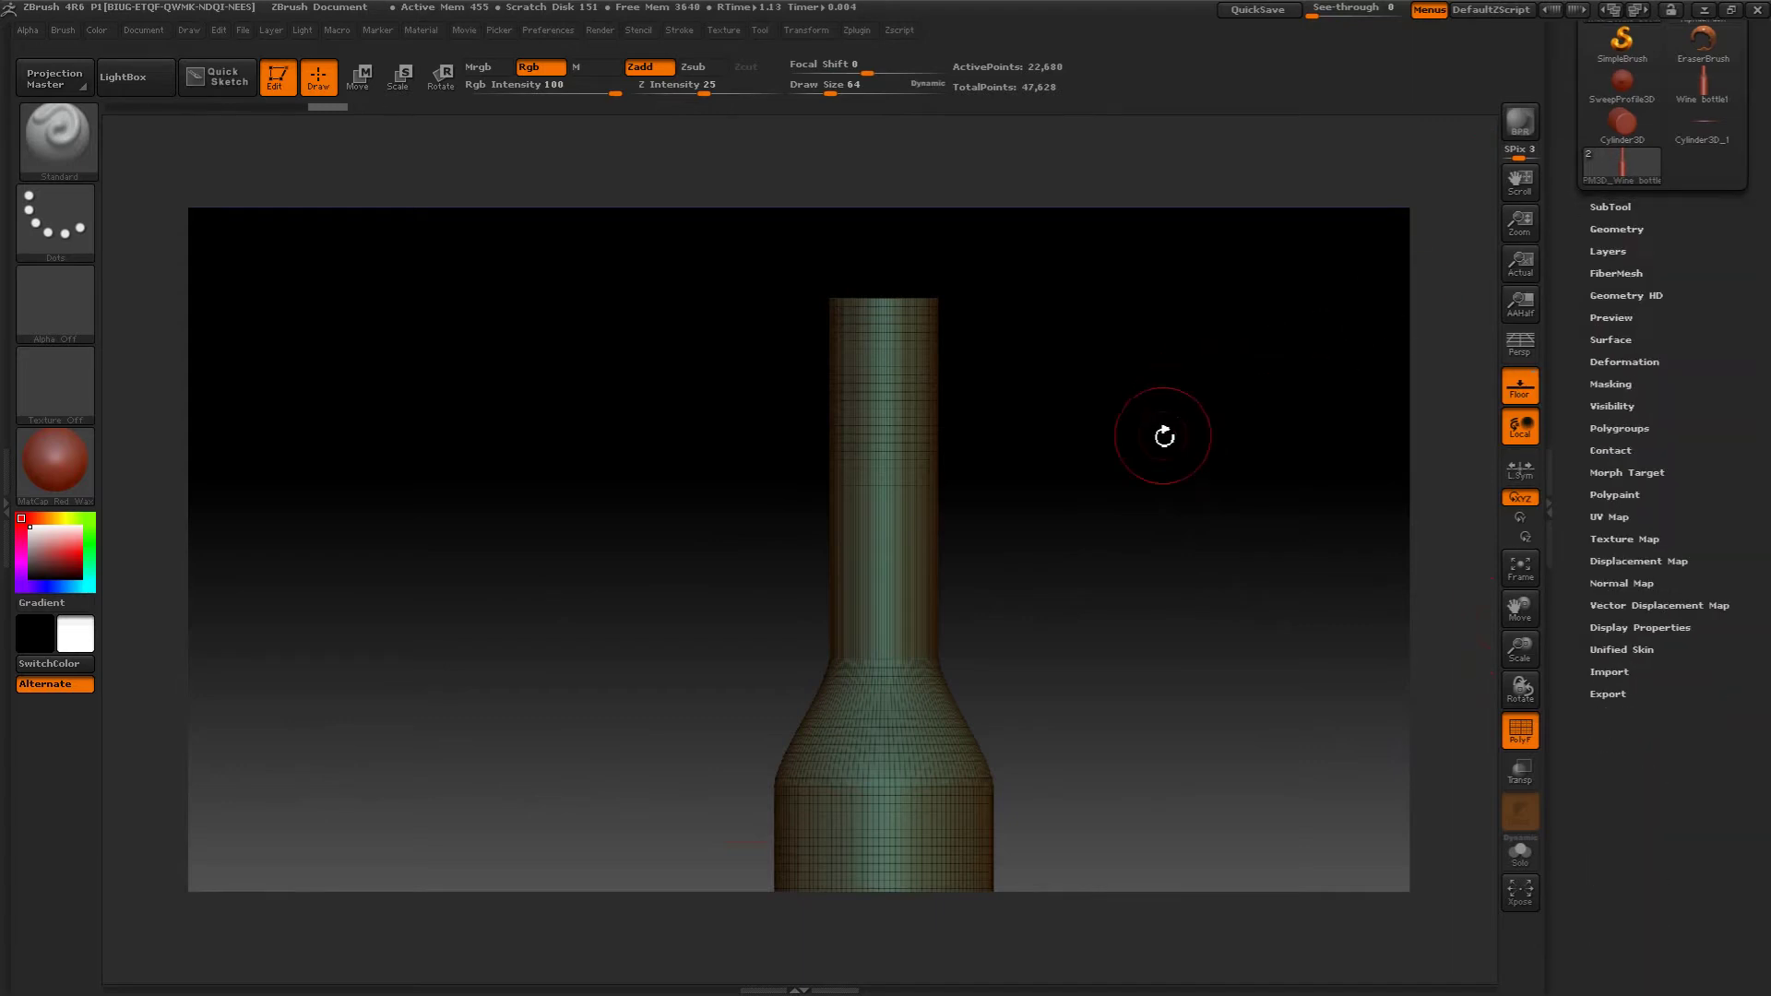
{"action": "key", "text": "ctrl"}
{"action": "mouse_move", "coordinate": [1182, 429]}
{"action": "left_mouse_down"}
{"action": "mouse_move", "coordinate": [1173, 586]}
{"action": "mouse_move", "coordinate": [1165, 506]}
{"action": "mouse_move", "coordinate": [1223, 520]}
{"action": "mouse_move", "coordinate": [1194, 525]}
{"action": "mouse_move", "coordinate": [1183, 471]}
{"action": "mouse_move", "coordinate": [1214, 490]}
{"action": "mouse_move", "coordinate": [1201, 459]}
{"action": "left_mouse_up"}
{"action": "left_click", "coordinate": [1520, 730]}
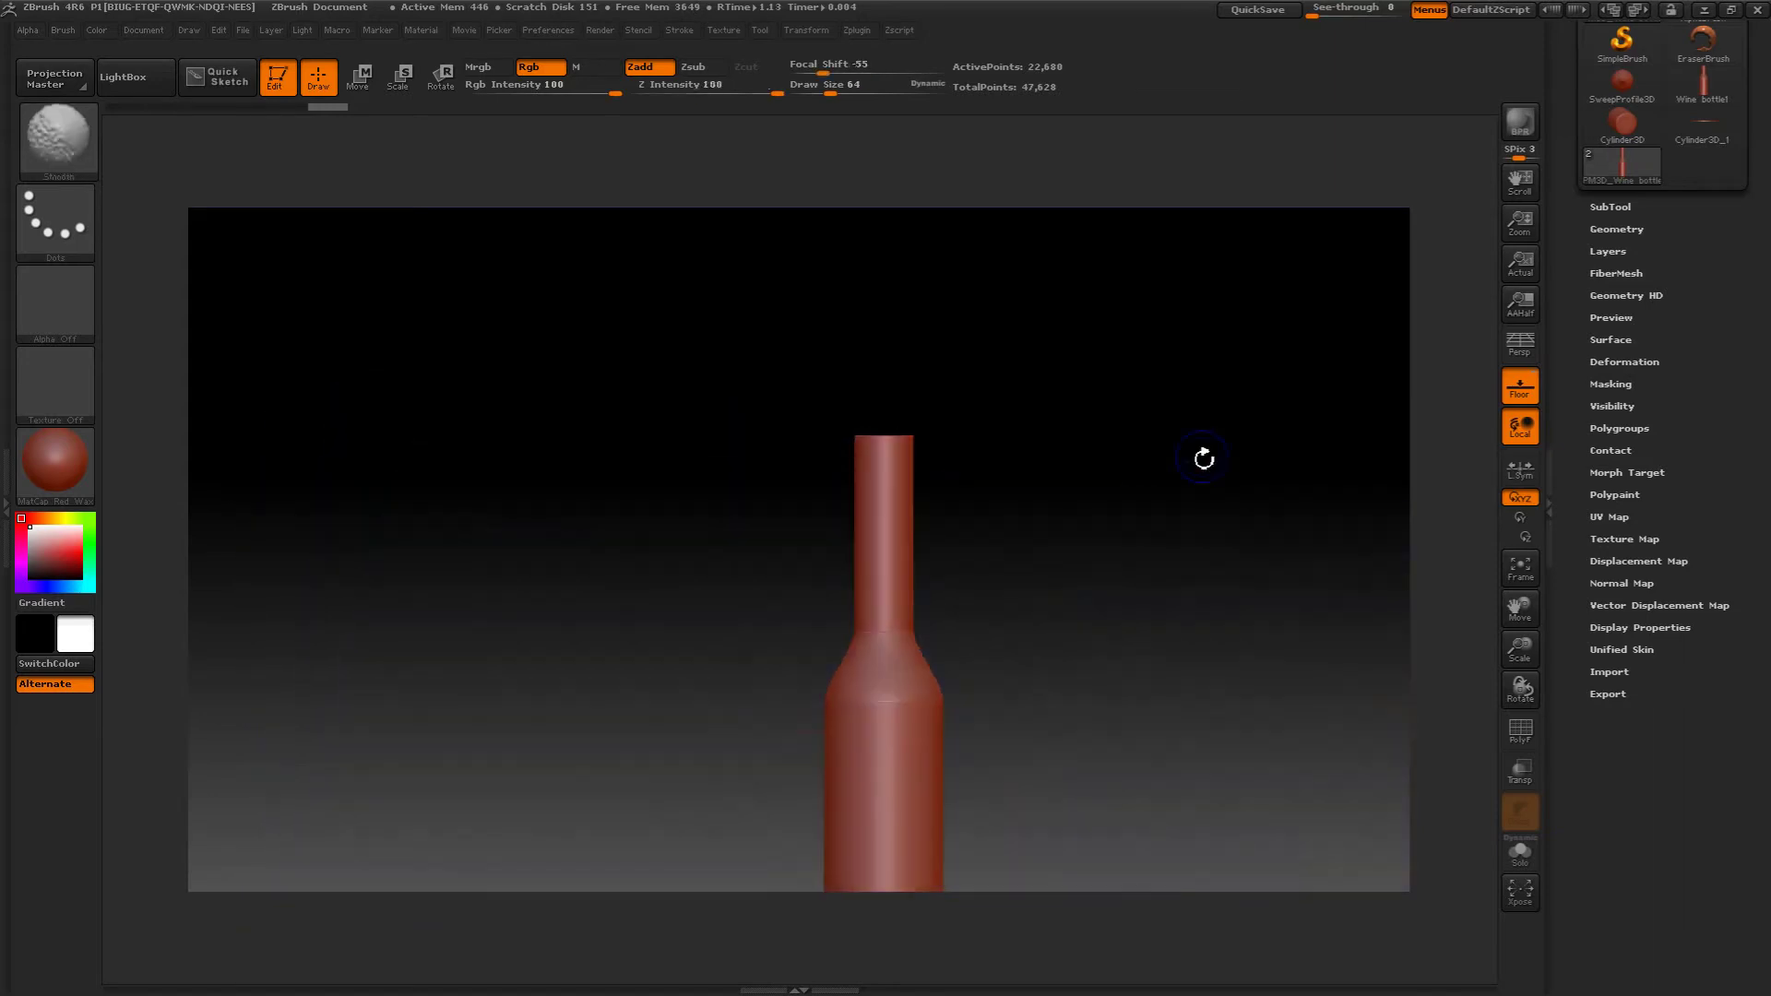
{"action": "left_click_drag", "start_coordinate": [1157, 545], "coordinate": [1162, 463]}
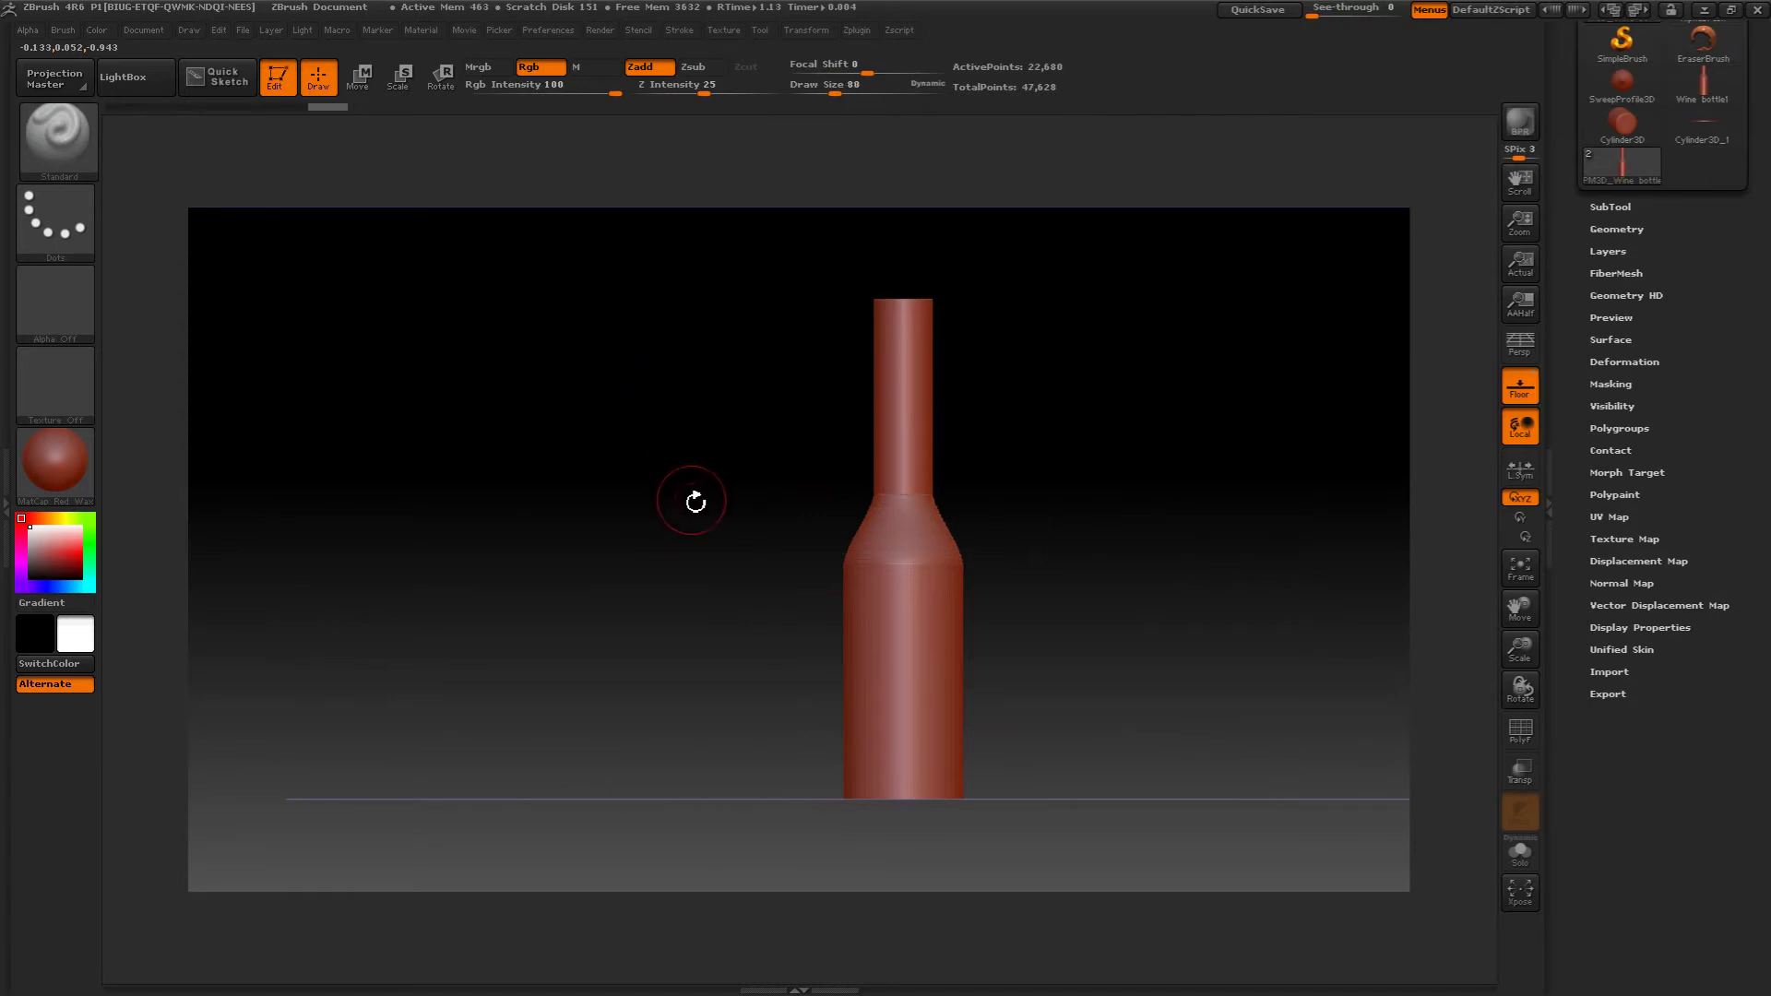
- Enlarge the brush to a Draw Size of 256 and assign Smooth as the smoothing brush
{"action": "key", "text": "bracketright"}
{"action": "key", "text": "bracketright"}
{"action": "key", "text": "bracketright"}
{"action": "key", "text": "bracketright"}
{"action": "key", "text": "bracketright"}
{"action": "key", "text": "bracketright"}
{"action": "left_click", "coordinate": [53, 142]}
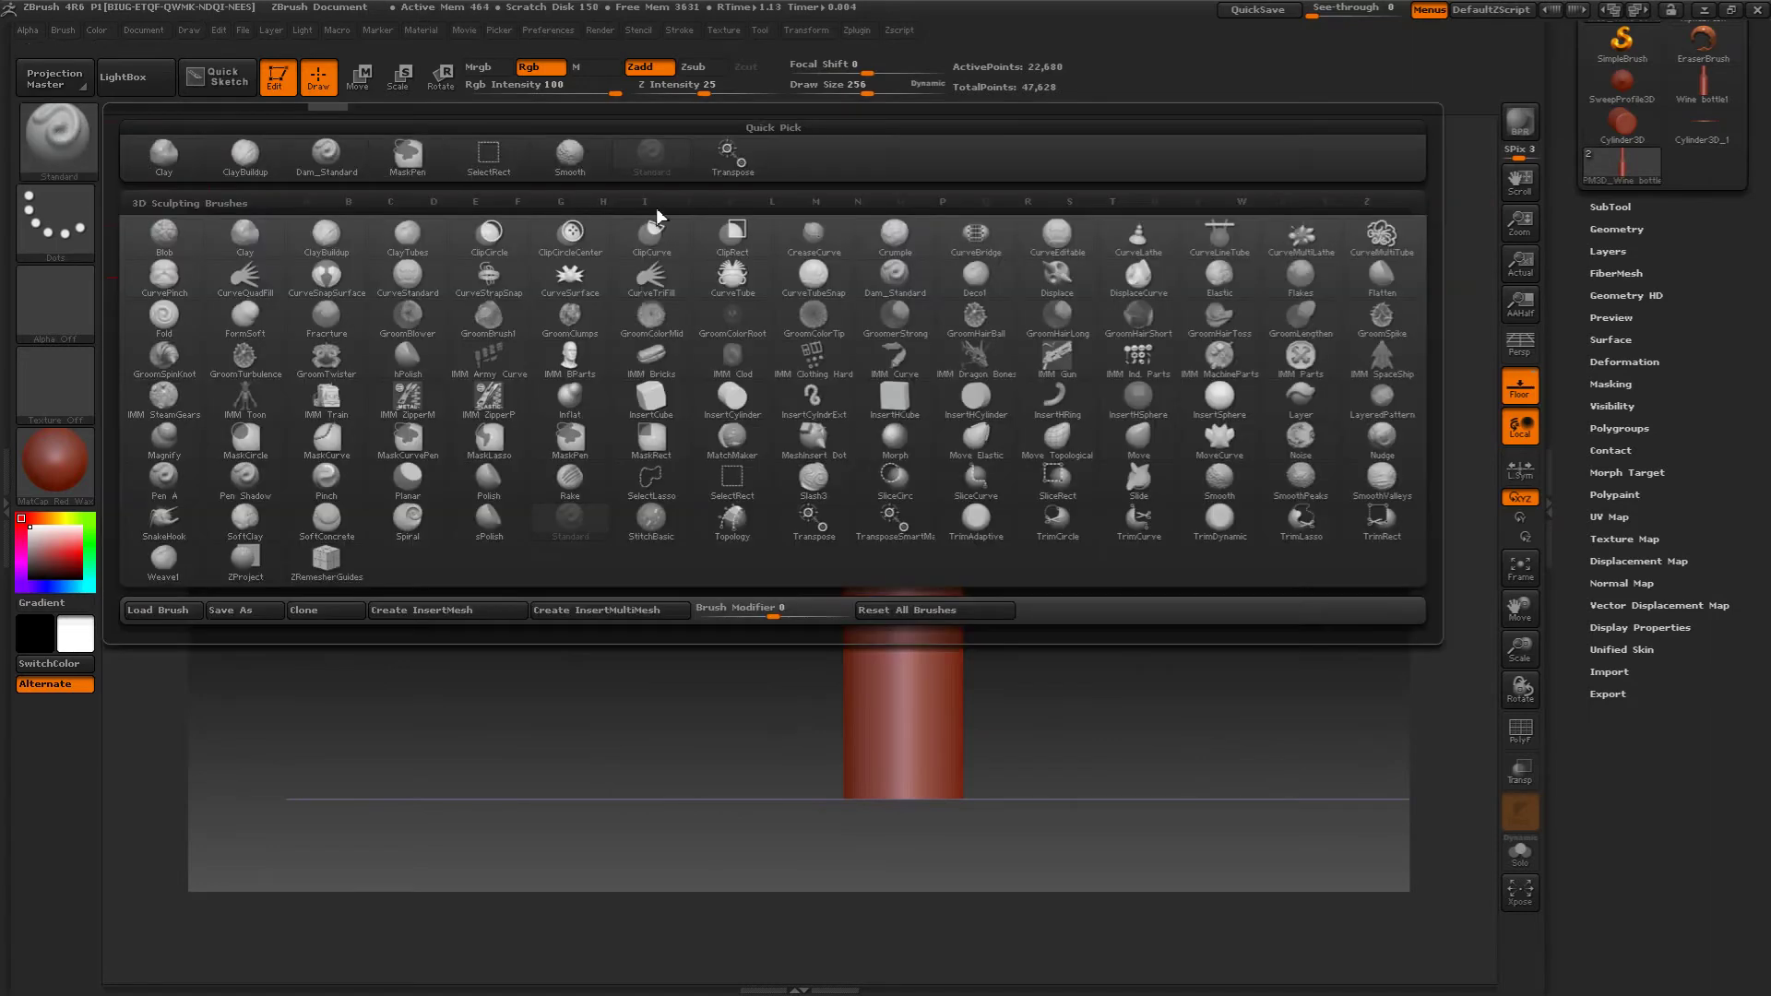
{"action": "left_click", "coordinate": [569, 155]}
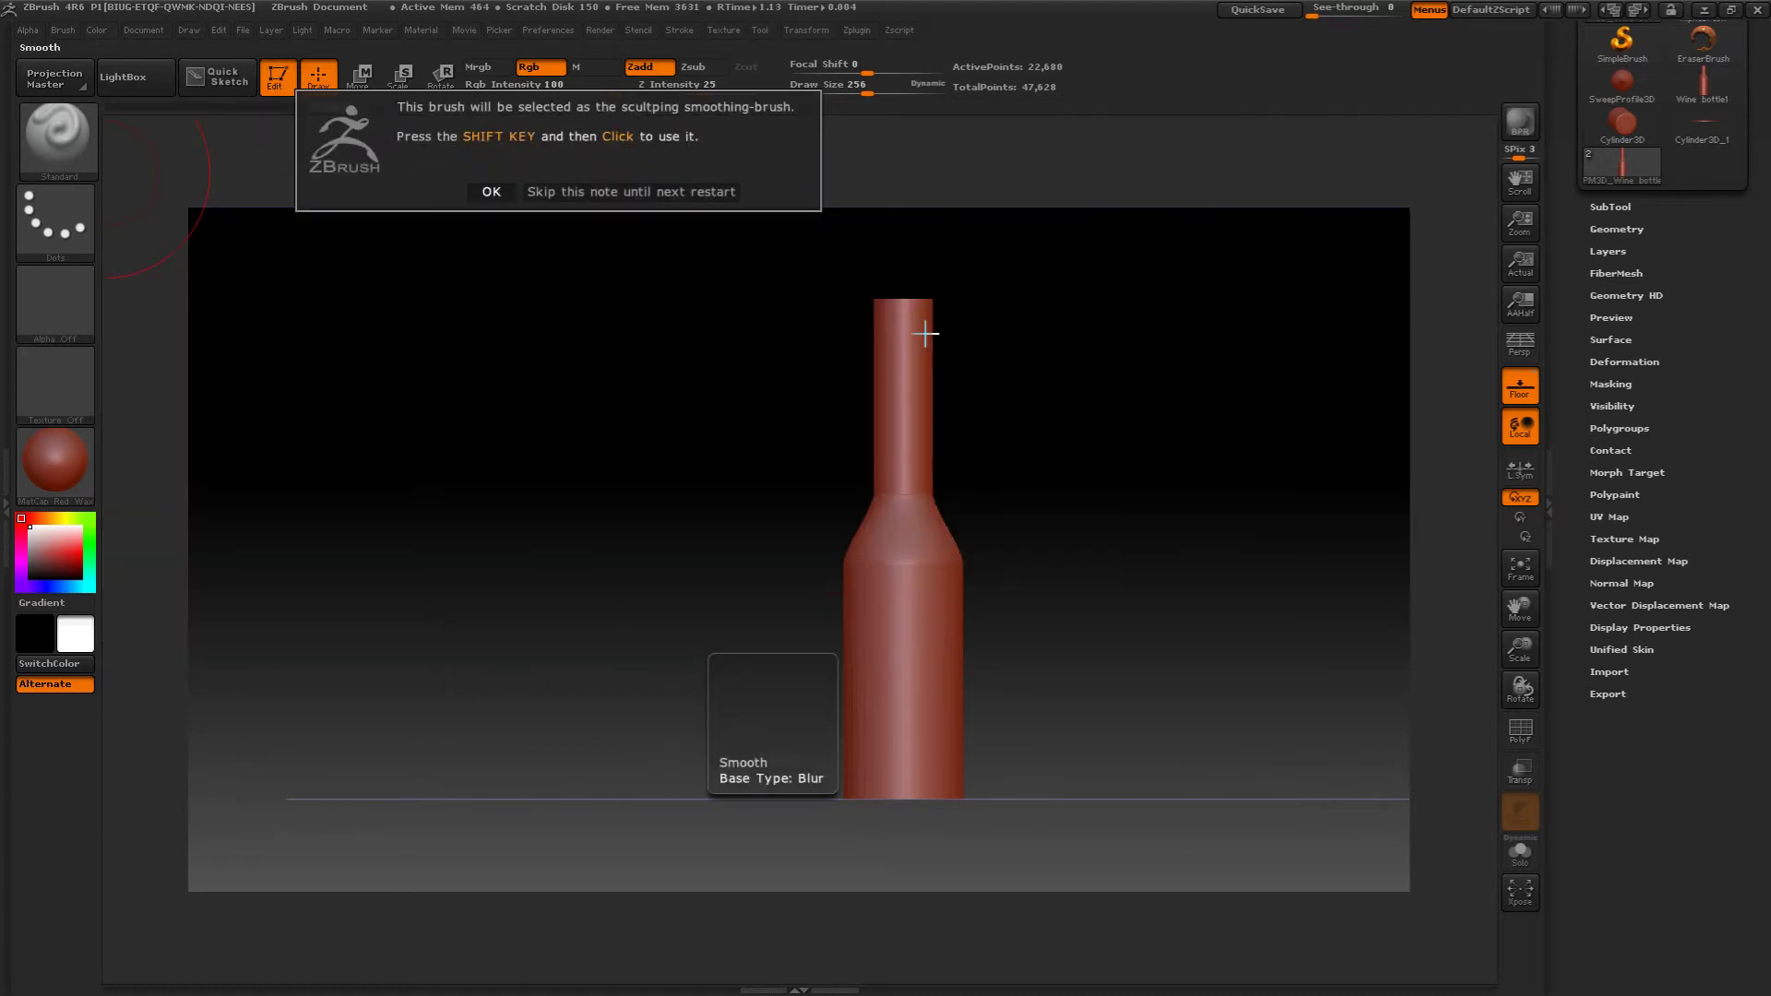
{"action": "left_click", "coordinate": [480, 192]}
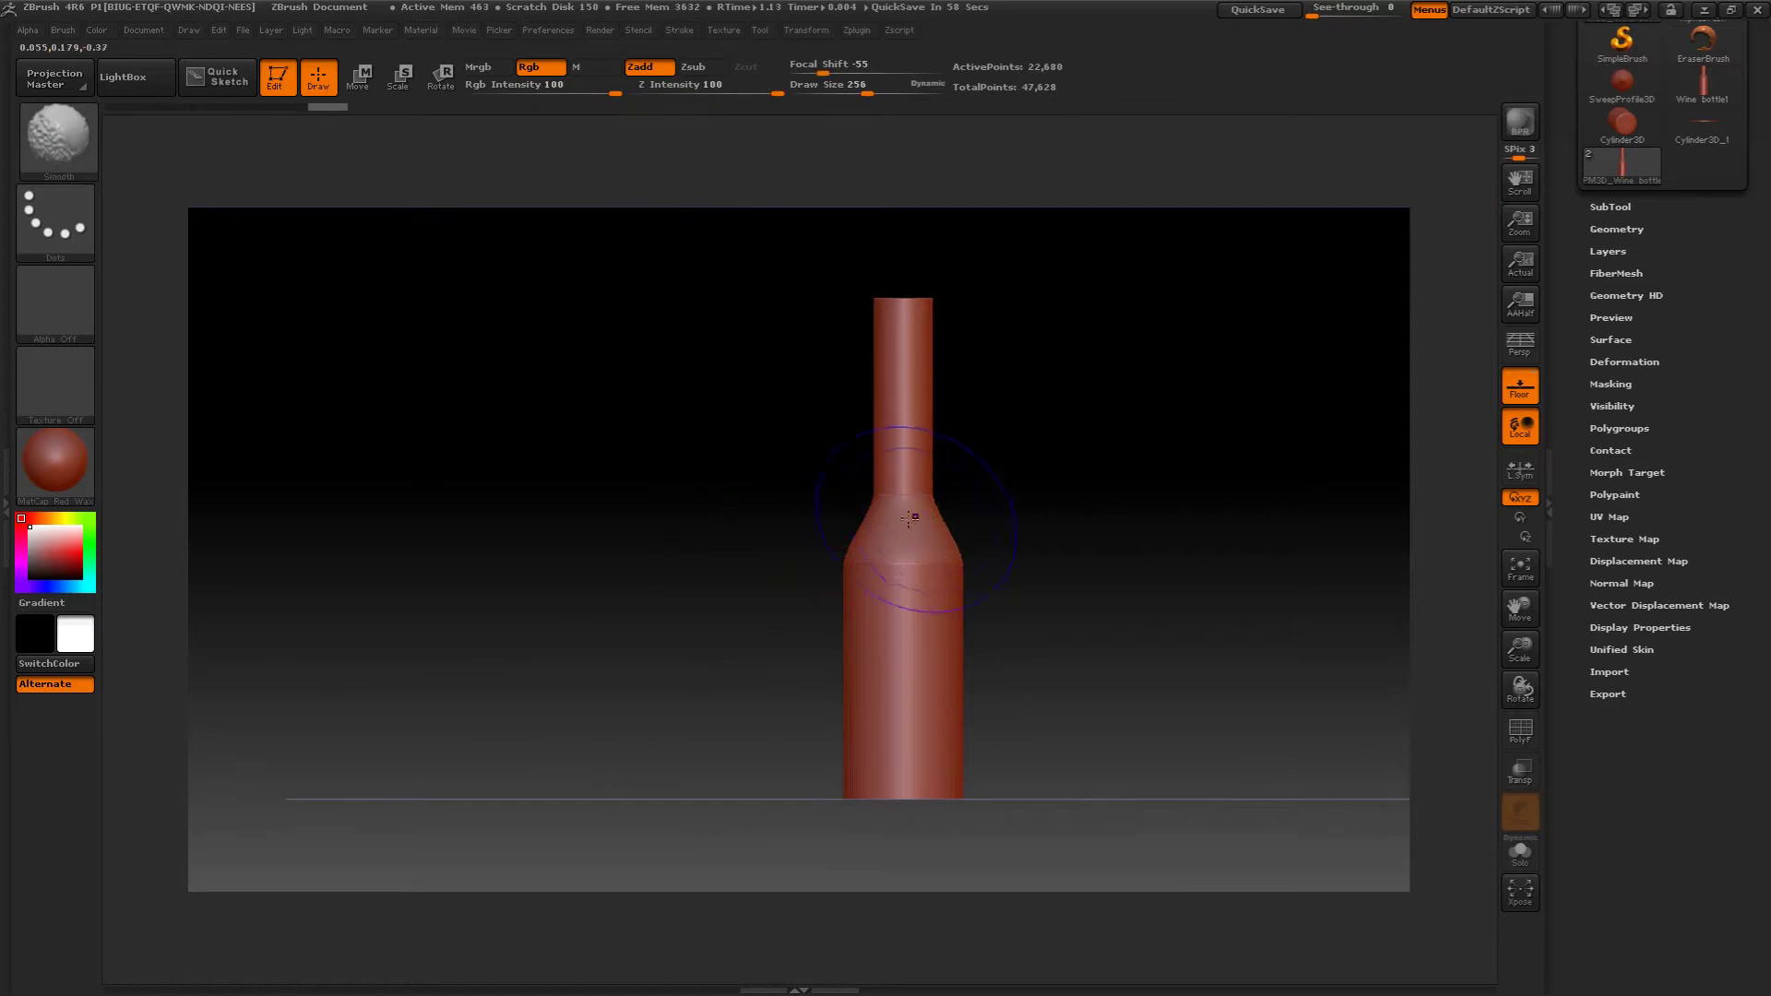
- Activate radial symmetry around the Z axis only, with X symmetry off
{"action": "left_click", "coordinate": [802, 29]}
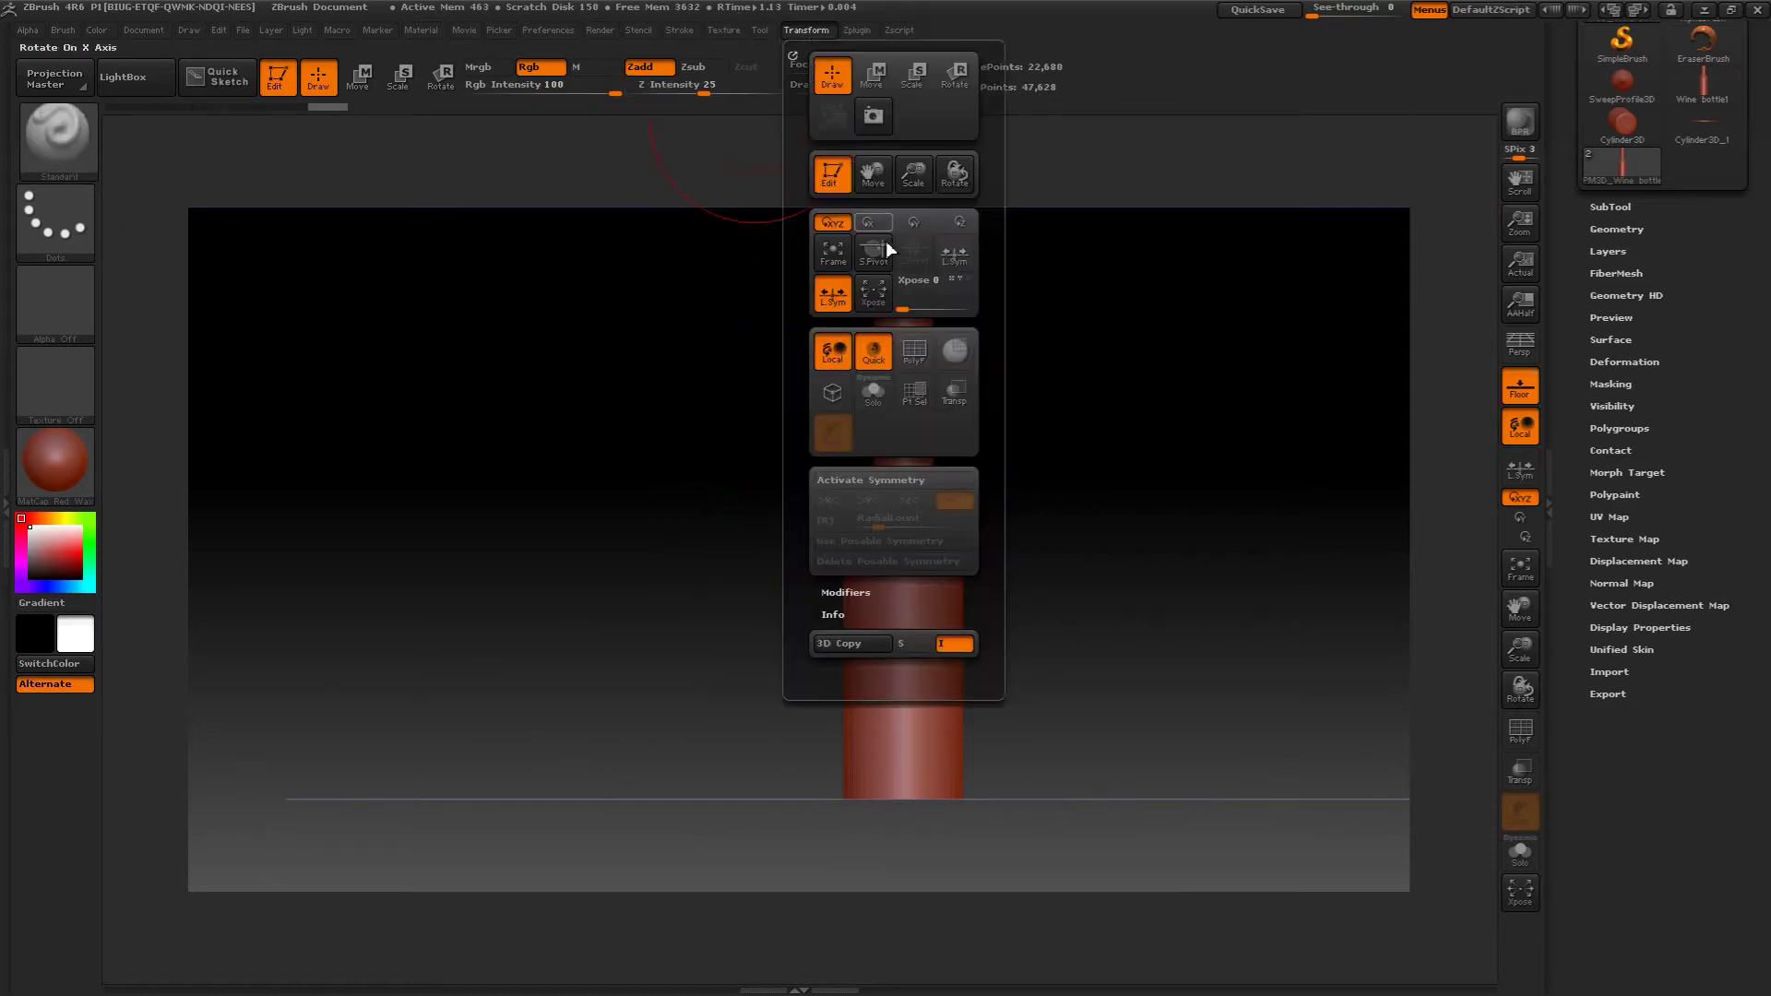
{"action": "left_click", "coordinate": [882, 478]}
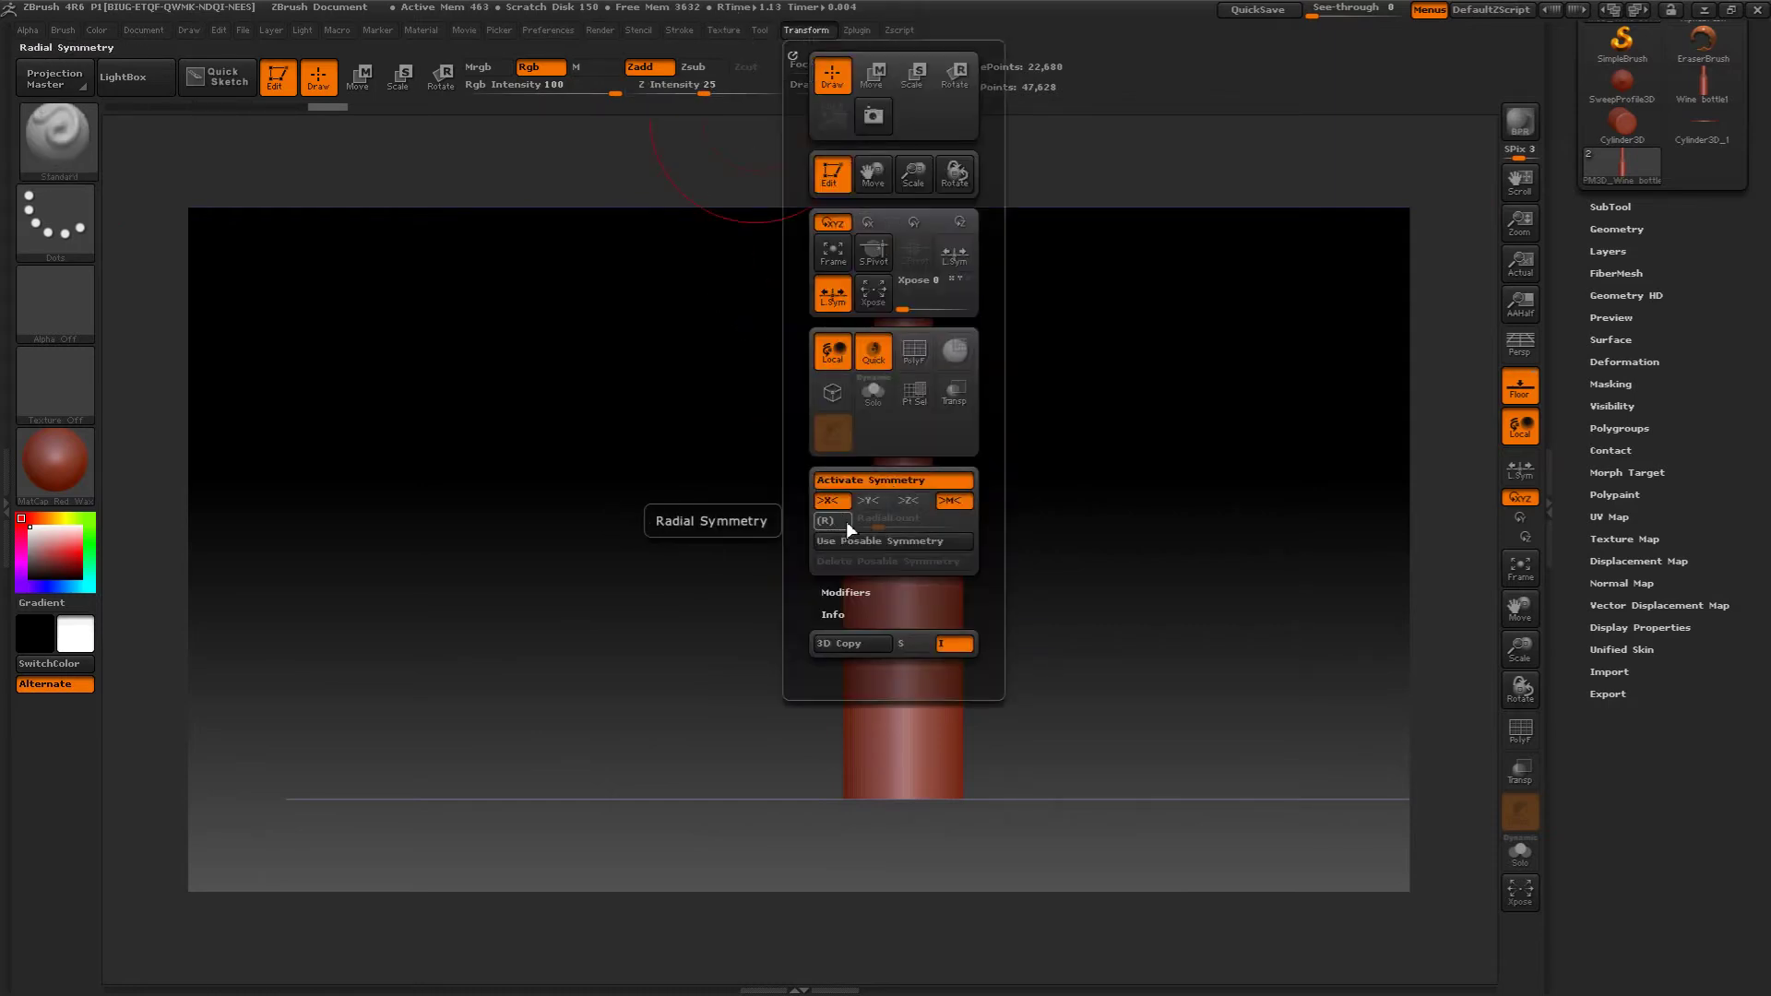
{"action": "left_click", "coordinate": [908, 500]}
{"action": "left_click", "coordinate": [833, 520]}
{"action": "left_click", "coordinate": [827, 503]}
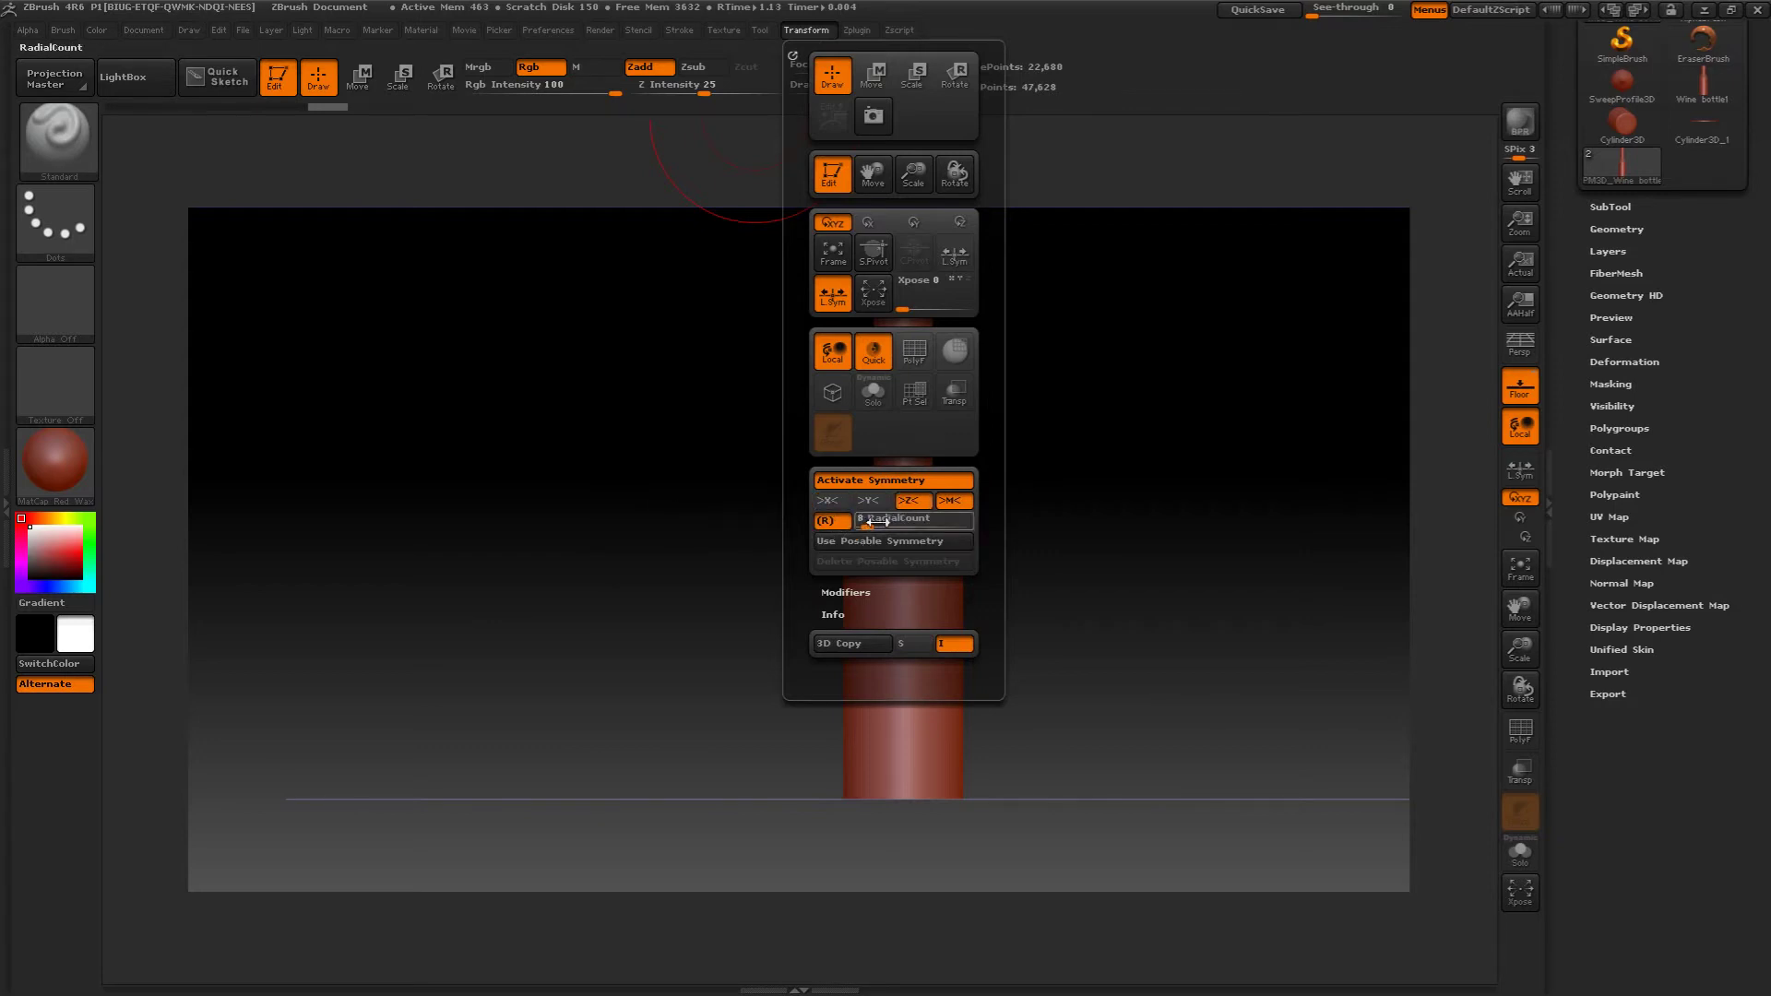
- Raise the radial symmetry count and reduce the brush's Draw Size to 148
{"action": "left_click_drag", "start_coordinate": [870, 522], "coordinate": [908, 528]}
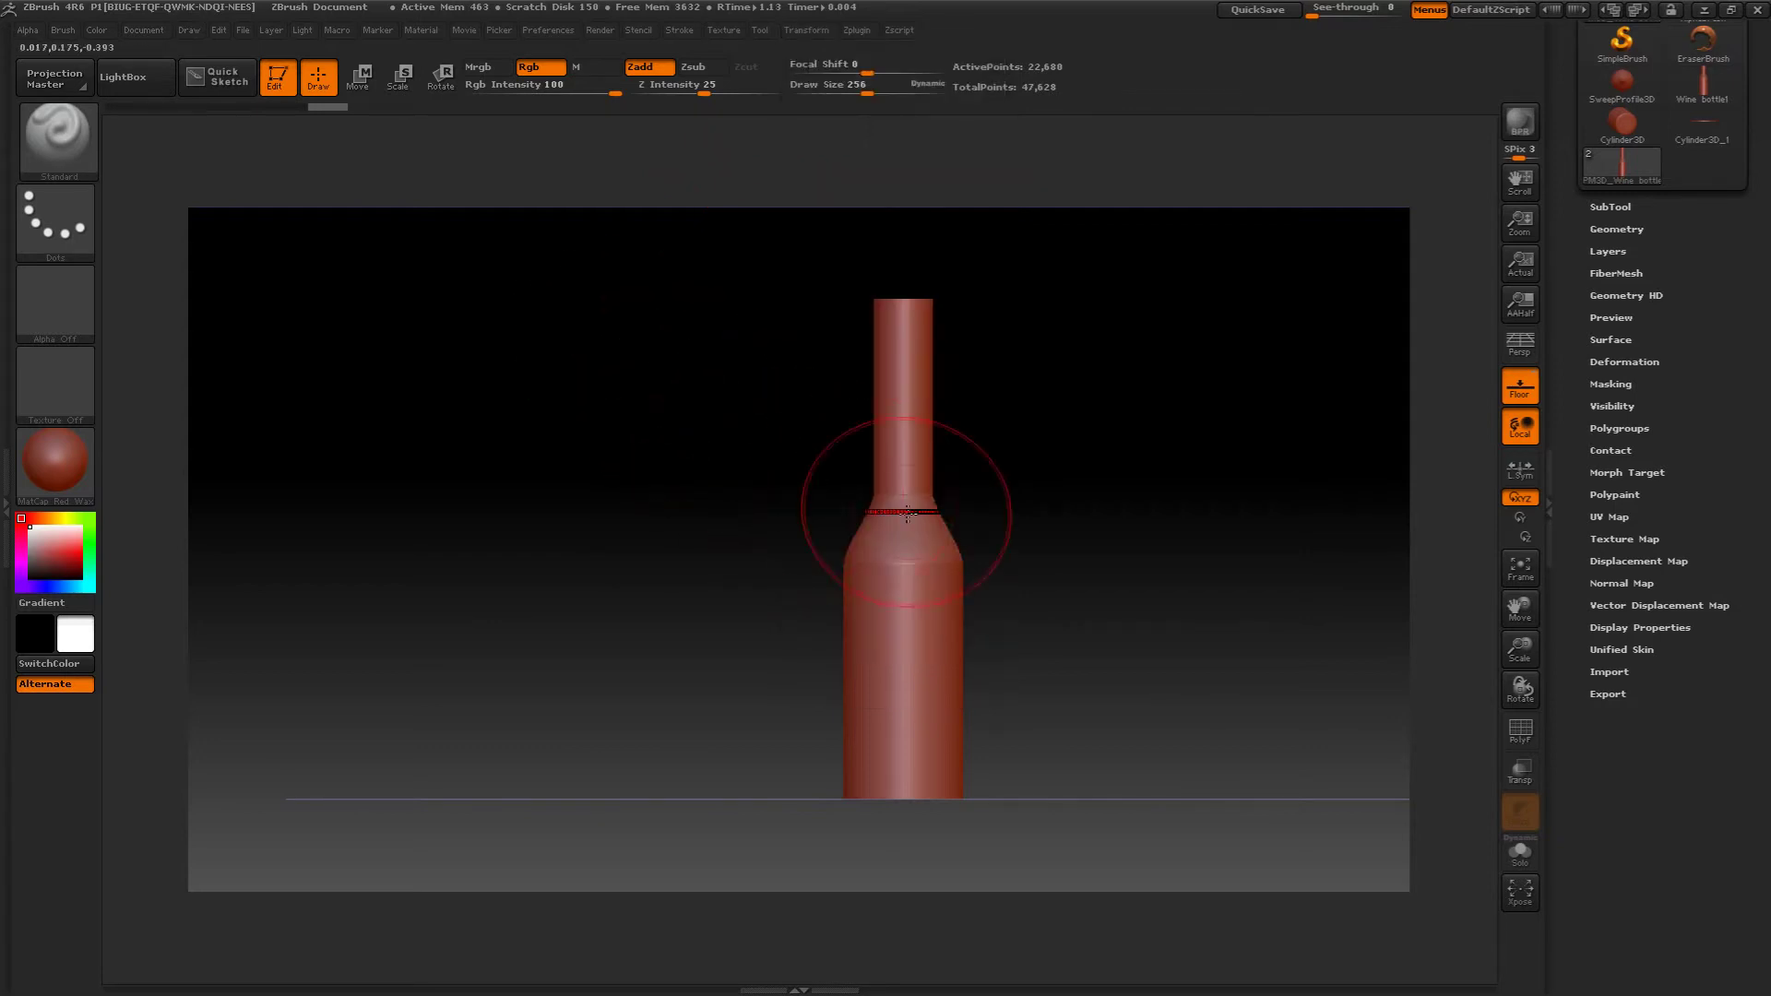
{"action": "key", "text": "bracketleft"}
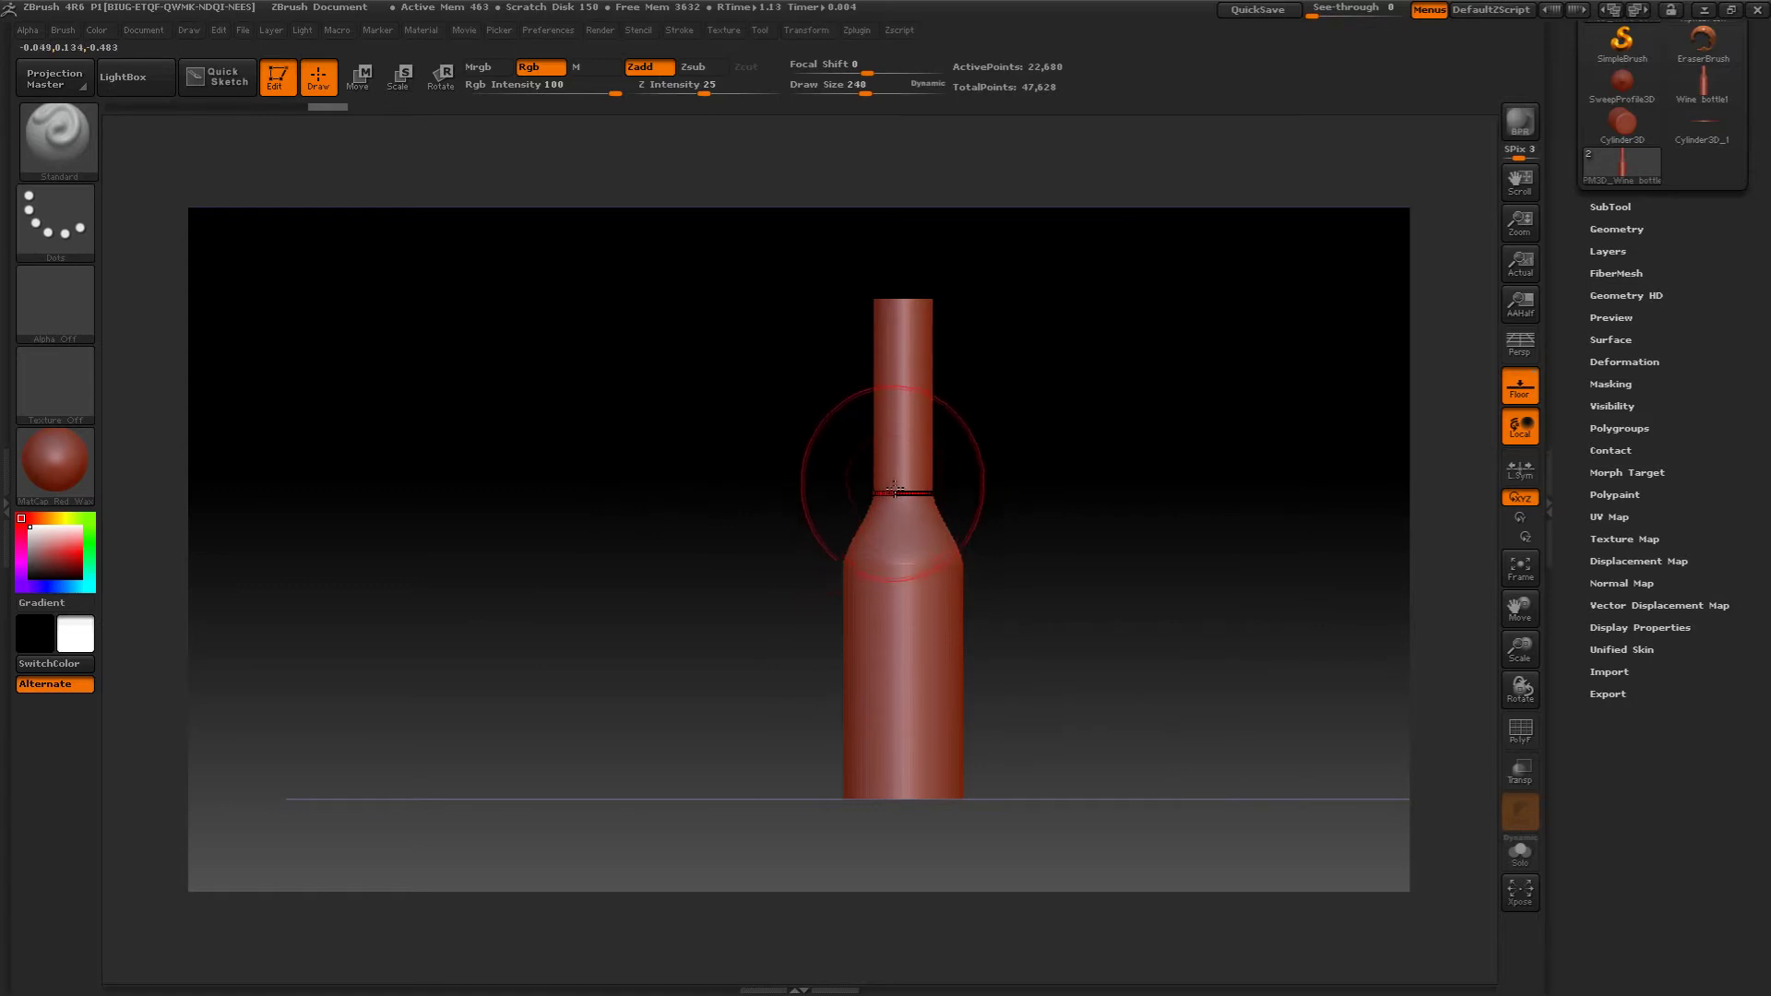
{"action": "key", "text": "bracketleft"}
{"action": "key", "text": "bracketleft"}
{"action": "key", "text": "bracketleft"}
{"action": "key", "text": "bracketleft"}
{"action": "key", "text": "bracketleft"}
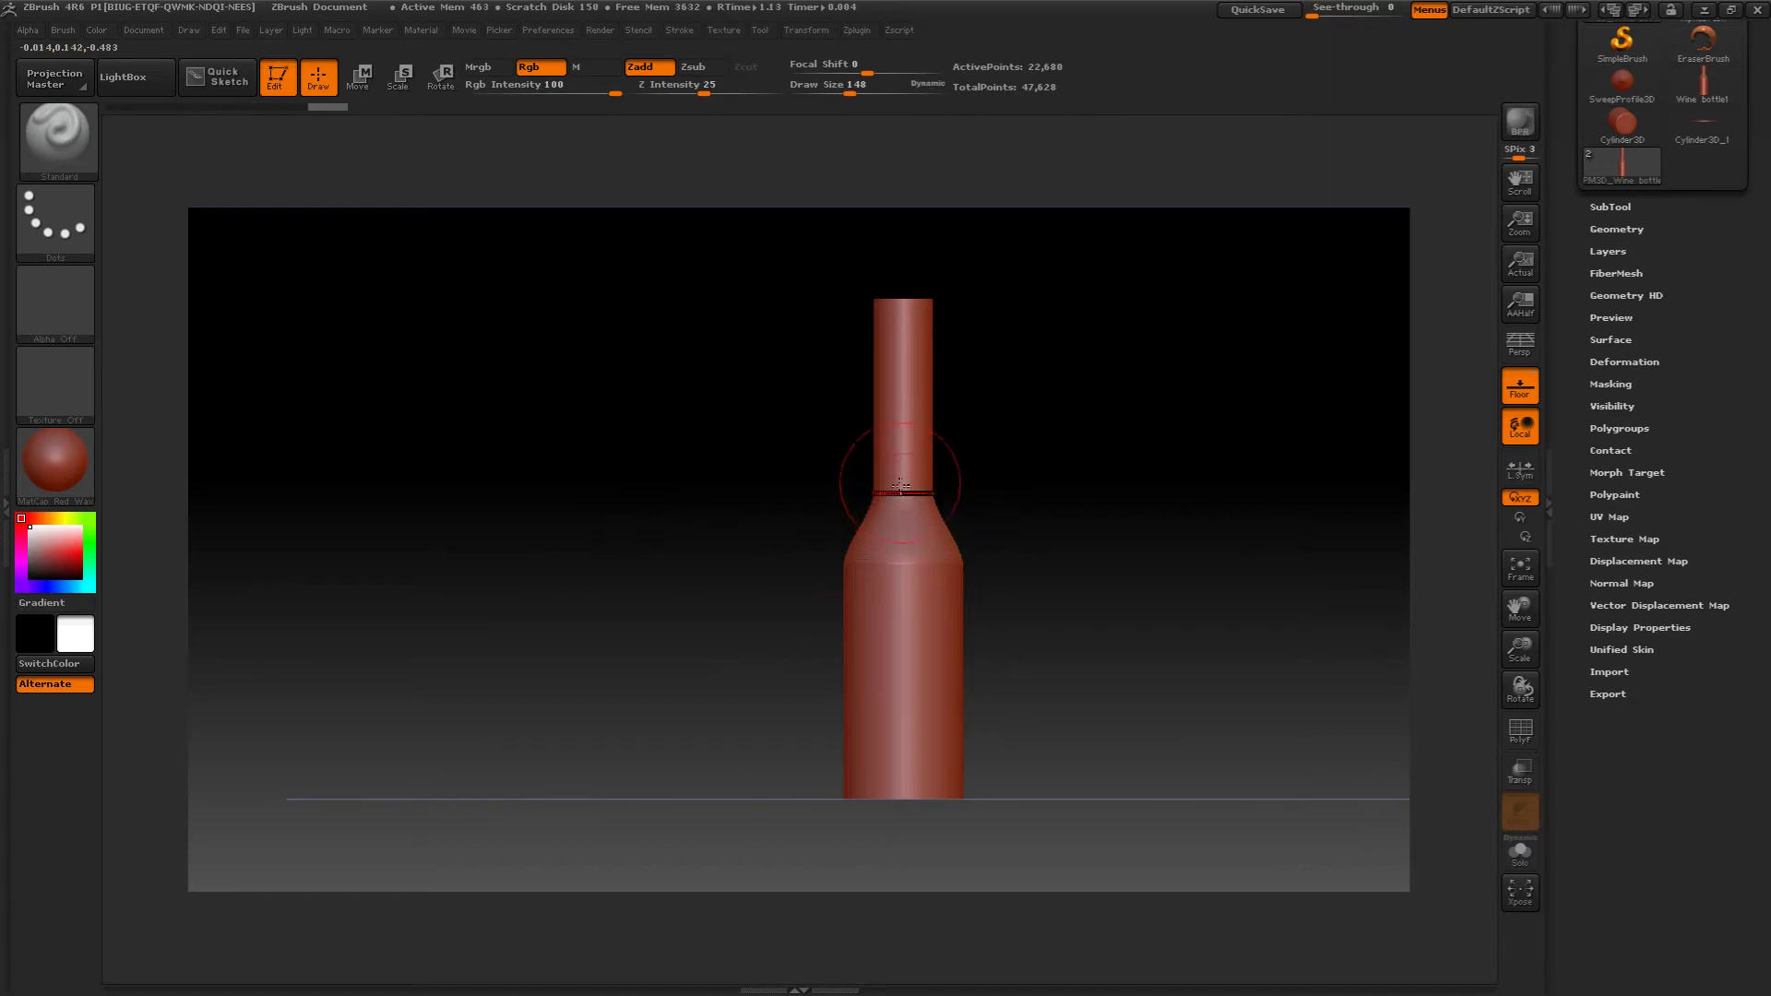
- Try to smooth the bottle's neck-to-shoulder transition and build up the shoulder with the Standard brush, undoing each stroke
{"action": "key", "text": "shift"}
{"action": "left_click_drag", "start_coordinate": [905, 514], "coordinate": [892, 462], "text": "shift"}
{"action": "key", "text": "ctrl+z"}
{"action": "key", "text": "shift"}
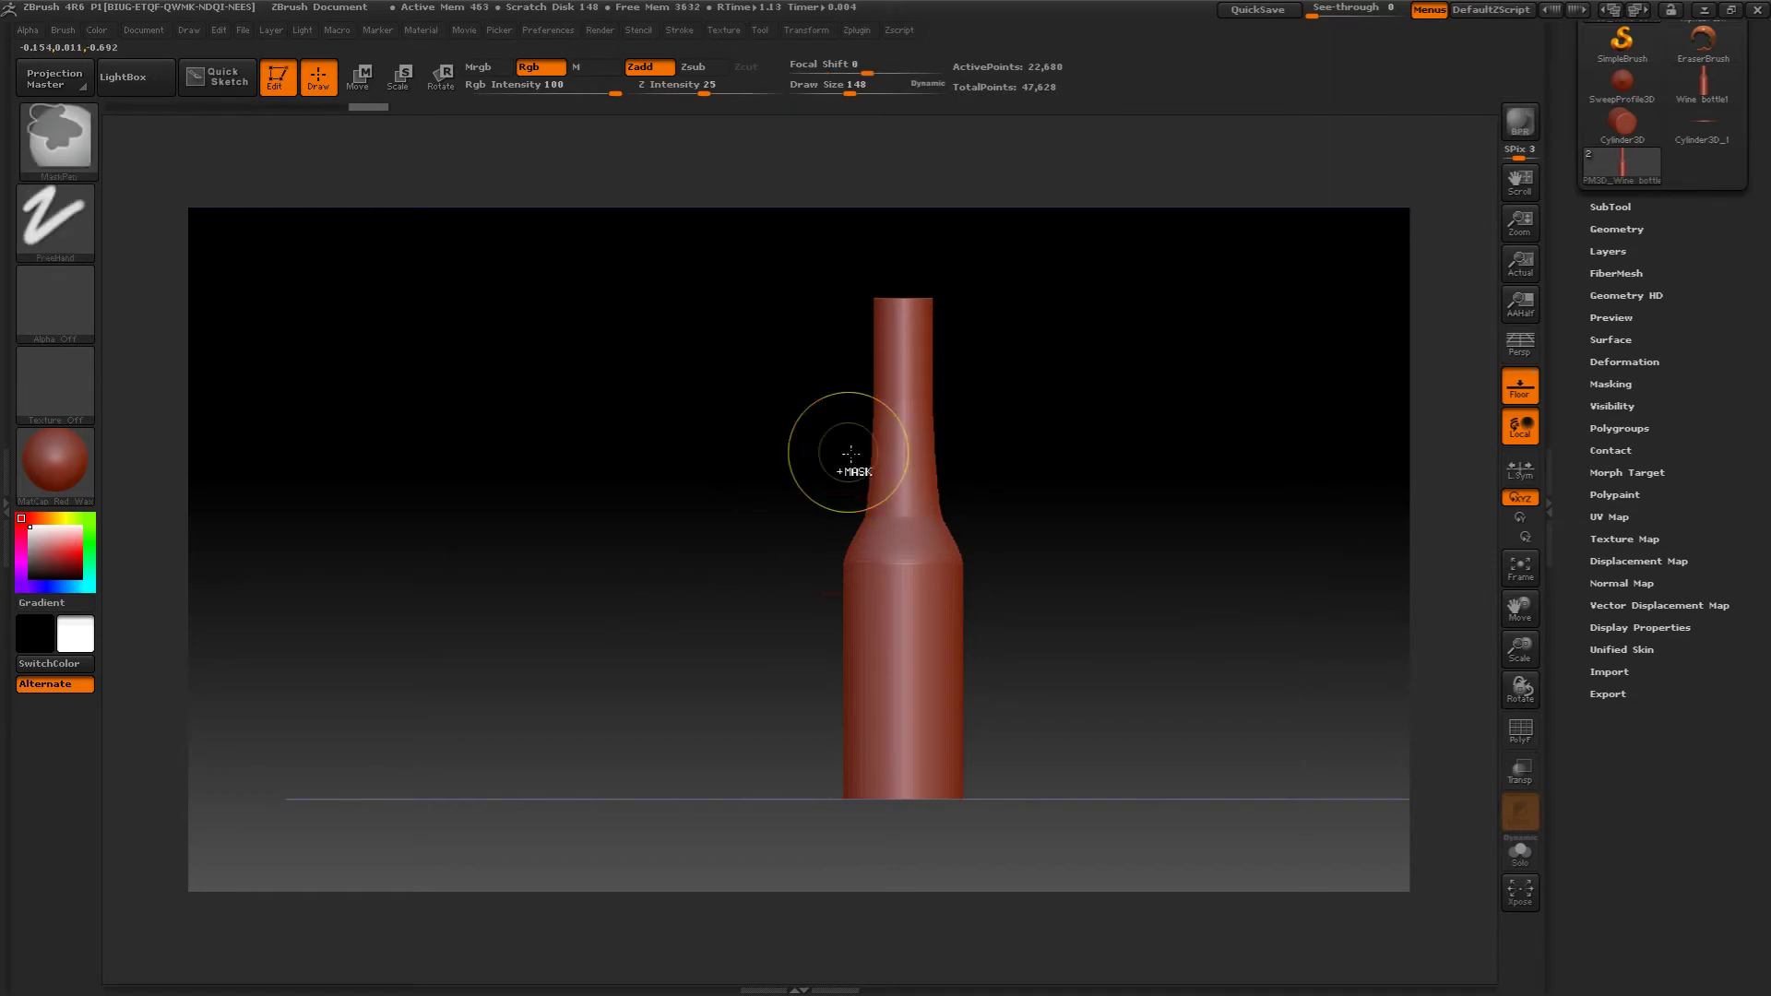
{"action": "key", "text": "ctrl+z"}
{"action": "left_click_drag", "start_coordinate": [1046, 443], "coordinate": [1092, 486]}
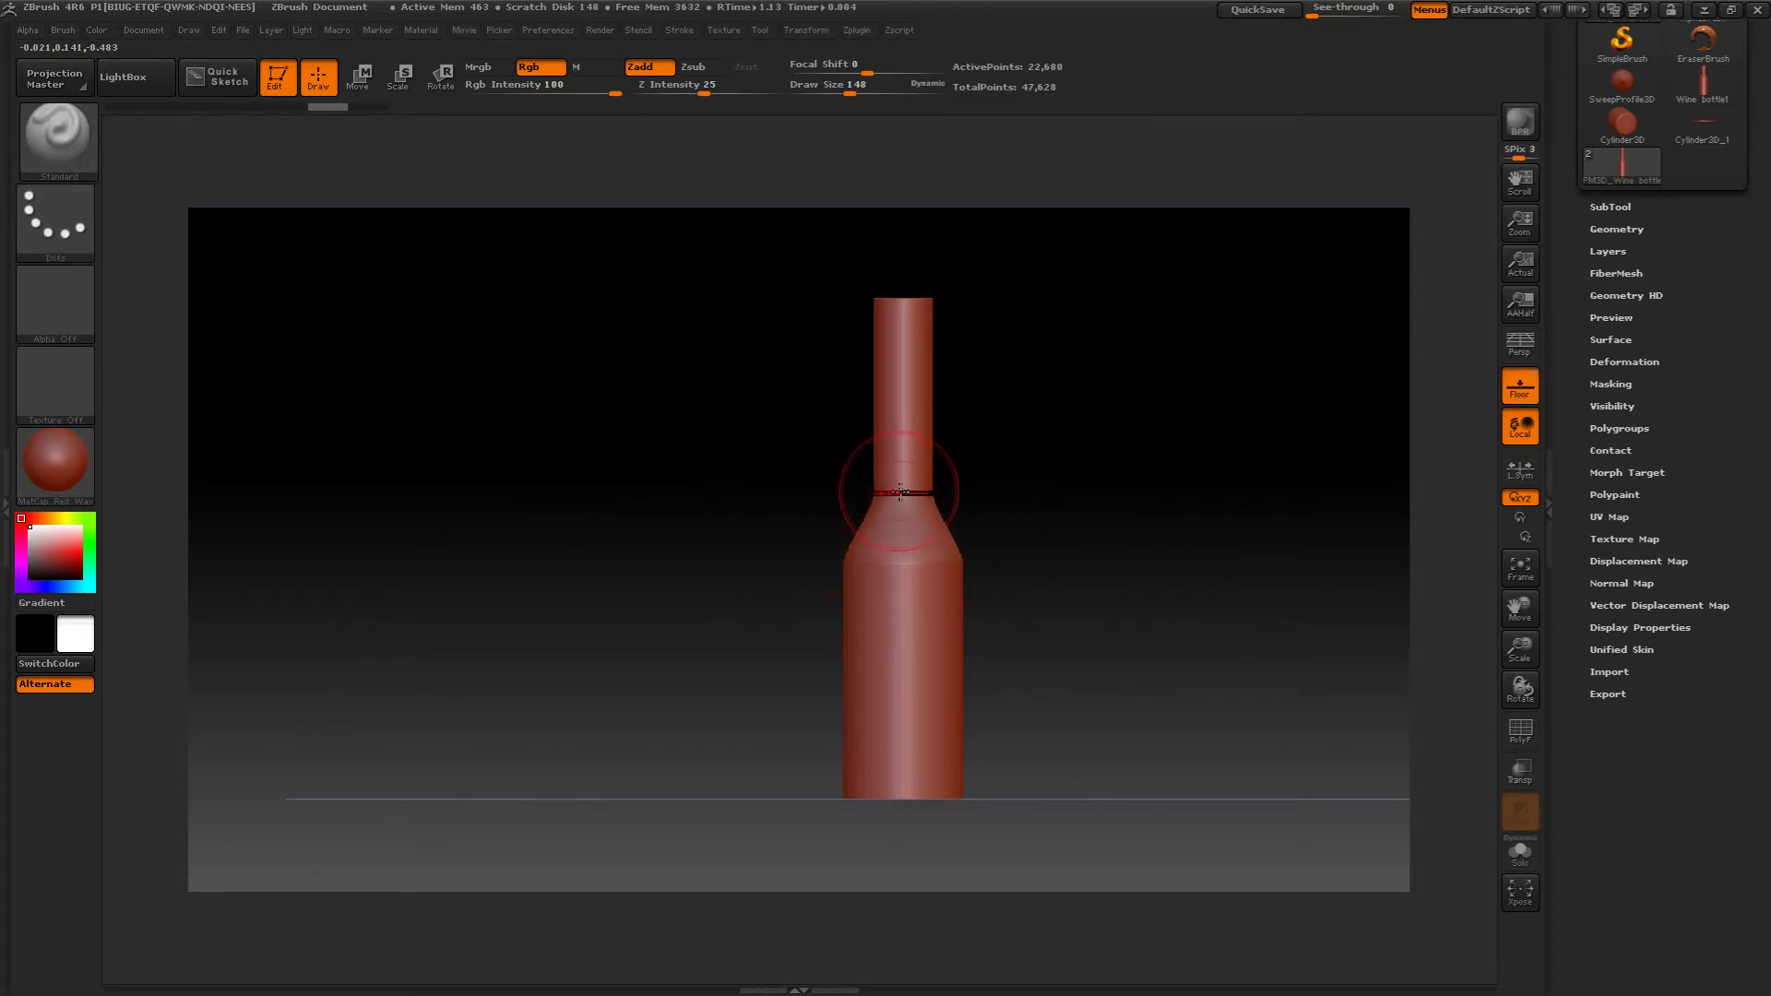
{"action": "left_click_drag", "start_coordinate": [900, 491], "coordinate": [895, 447], "text": "shift"}
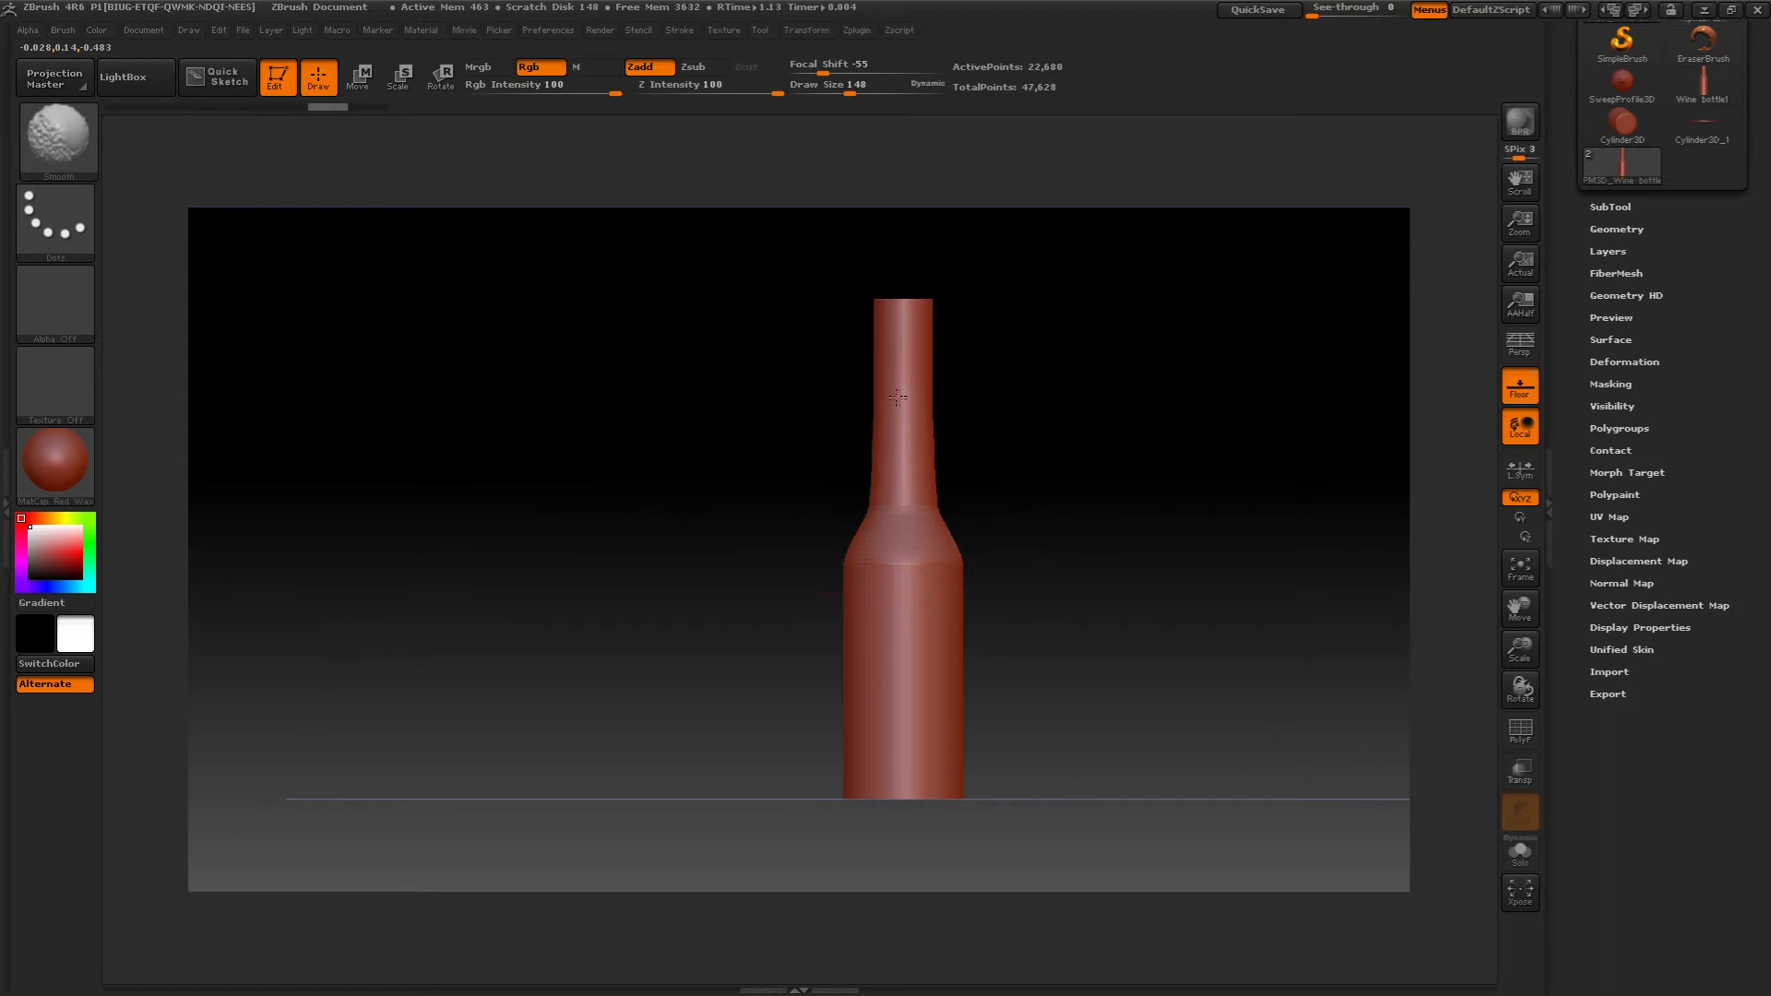
{"action": "left_click_drag", "start_coordinate": [902, 532], "coordinate": [903, 518], "text": "shift"}
{"action": "mouse_move", "coordinate": [685, 417]}
{"action": "left_mouse_down"}
{"action": "mouse_move", "coordinate": [679, 498]}
{"action": "mouse_move", "coordinate": [679, 468]}
{"action": "left_mouse_up"}
{"action": "key", "text": "ctrl+z"}
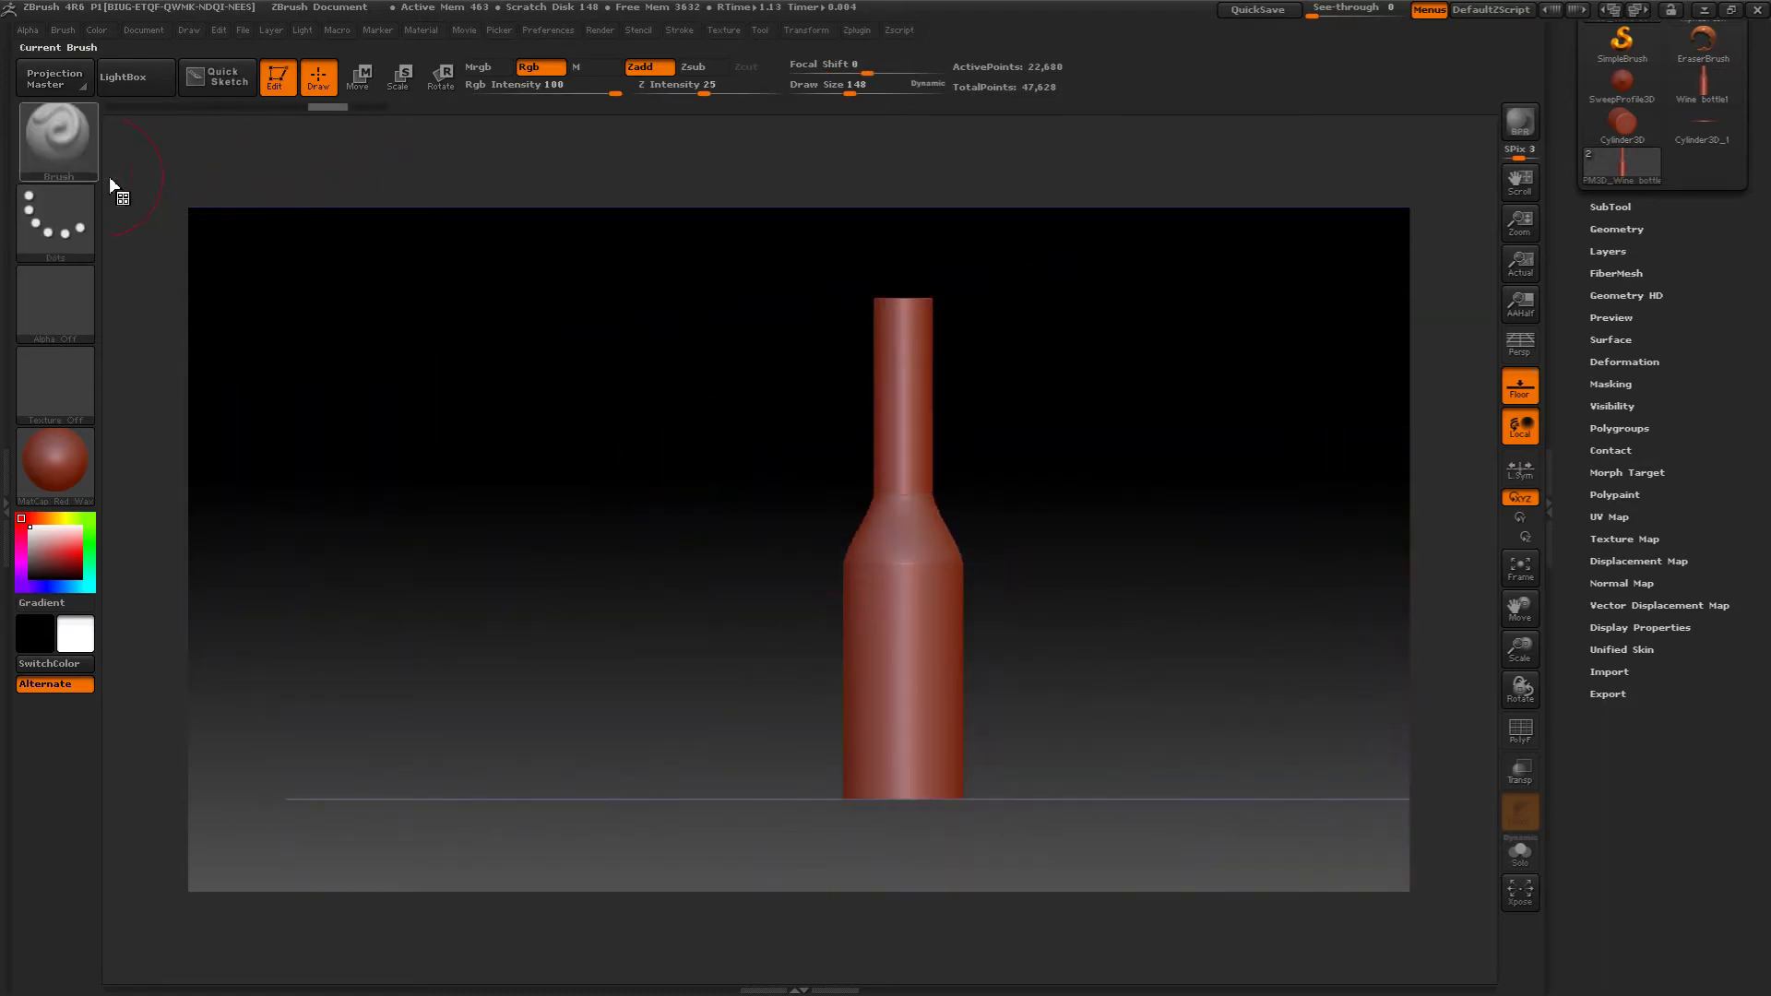
{"action": "left_click_drag", "start_coordinate": [865, 514], "coordinate": [864, 536]}
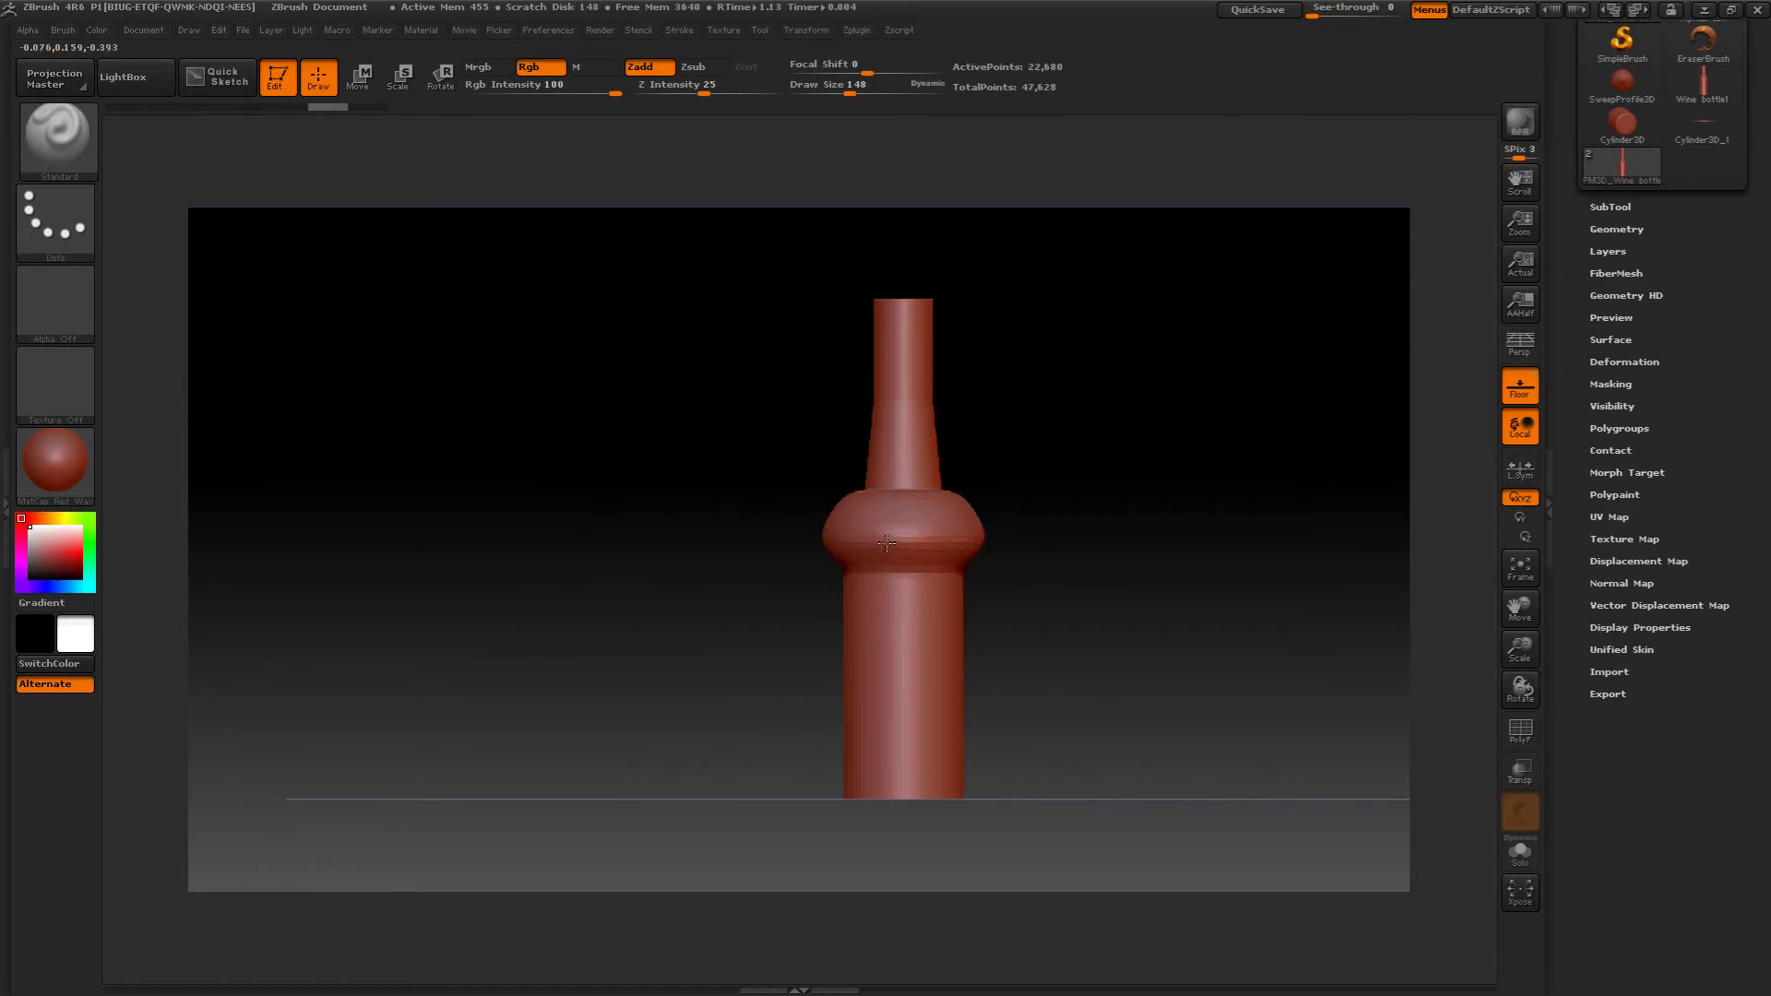
{"action": "key", "text": "ctrl+z"}
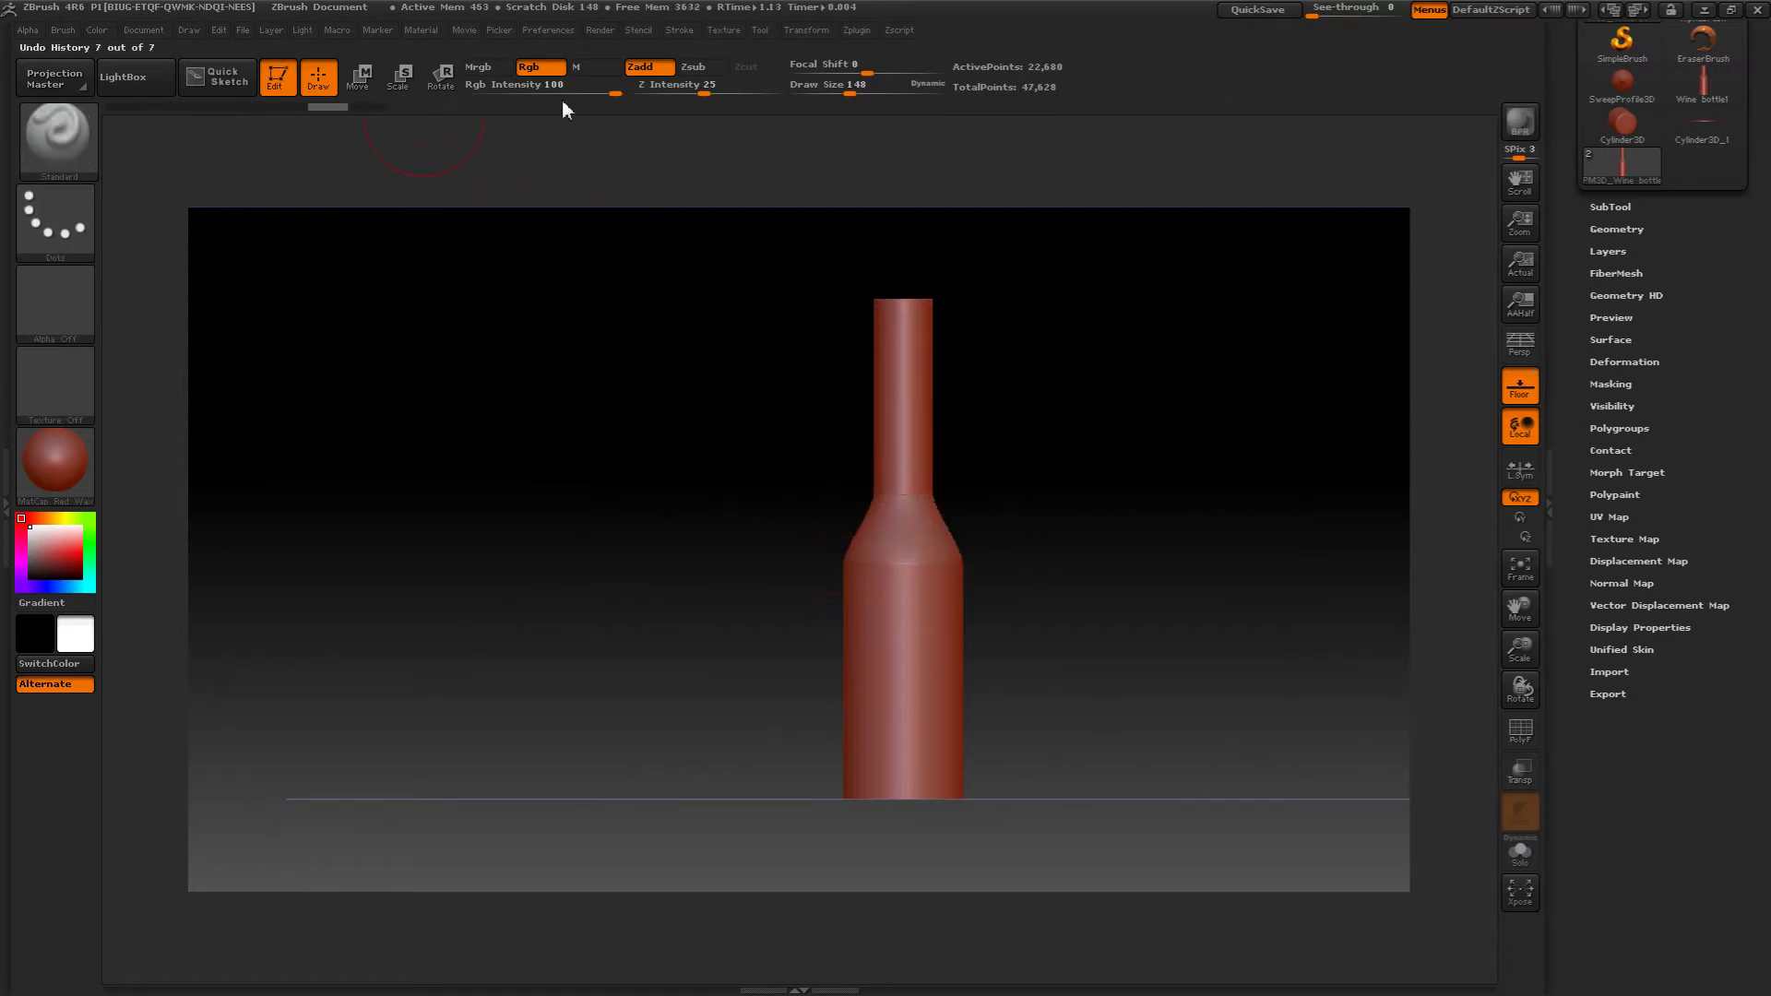
- Lower Z Intensity to 1, swell the bottle's body very slightly with the Standard brush, and smooth the neck up to the rim
{"action": "left_click_drag", "start_coordinate": [678, 89], "coordinate": [645, 93]}
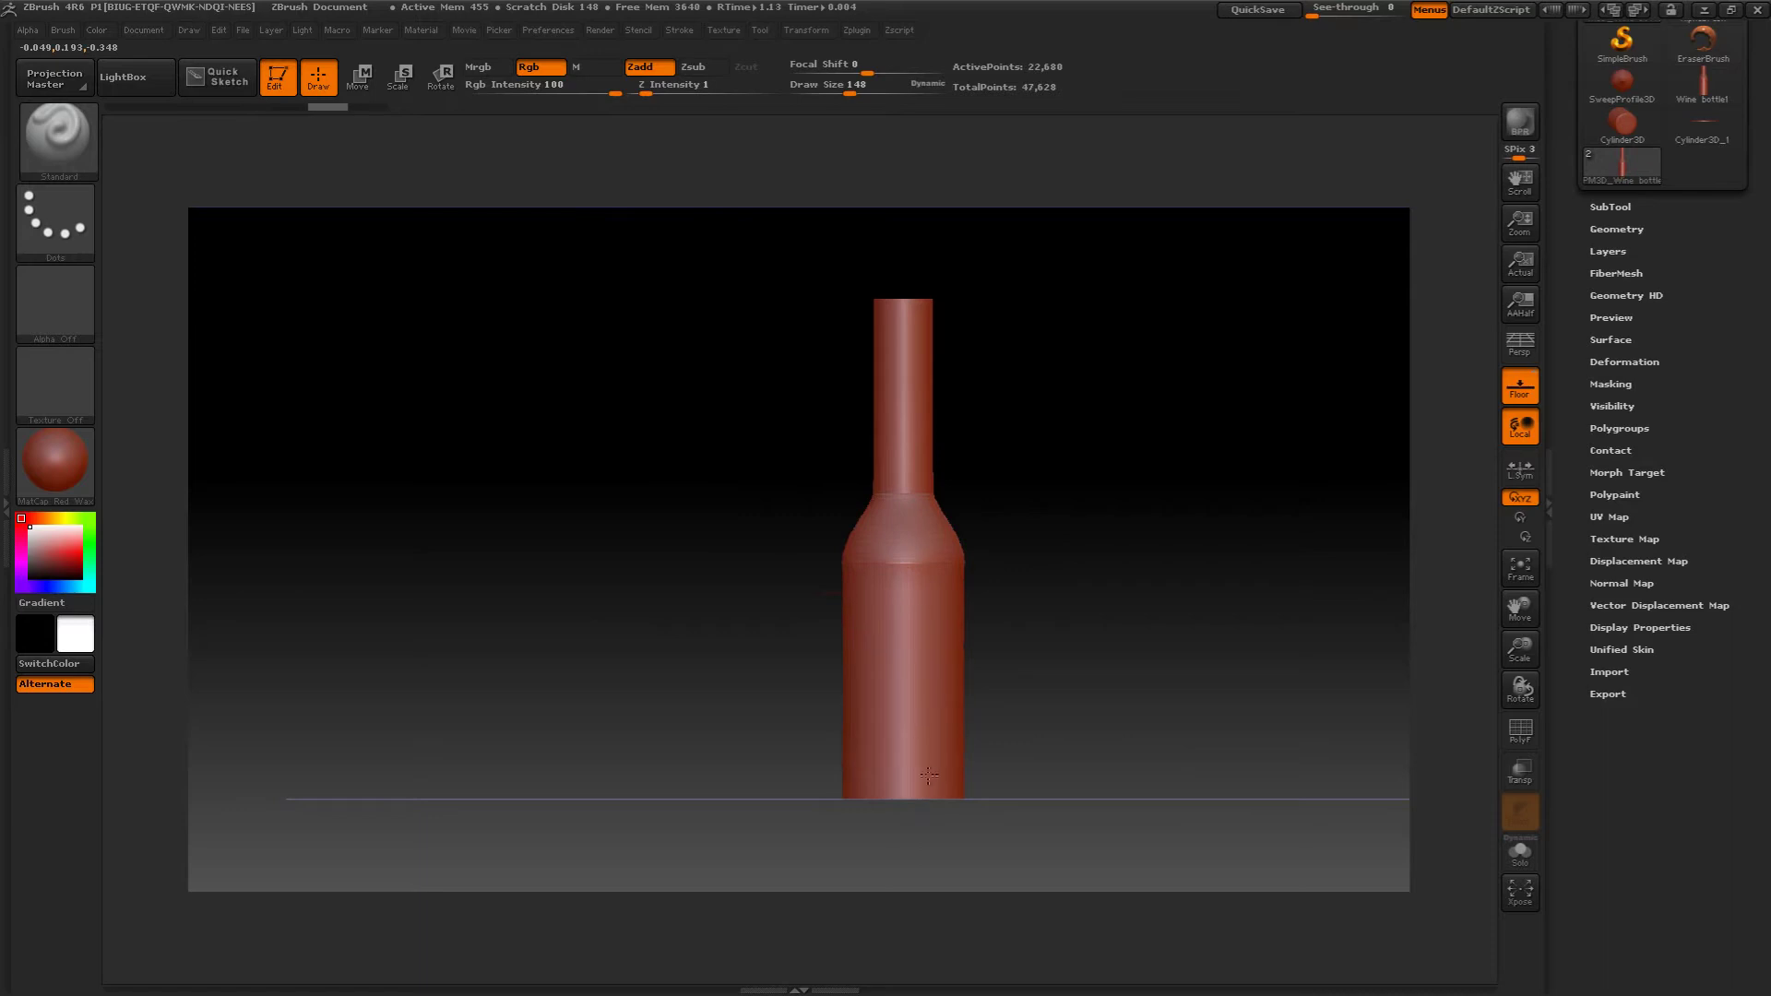
{"action": "mouse_move", "coordinate": [739, 406]}
{"action": "left_mouse_down"}
{"action": "mouse_move", "coordinate": [701, 452]}
{"action": "mouse_move", "coordinate": [723, 399]}
{"action": "left_mouse_up"}
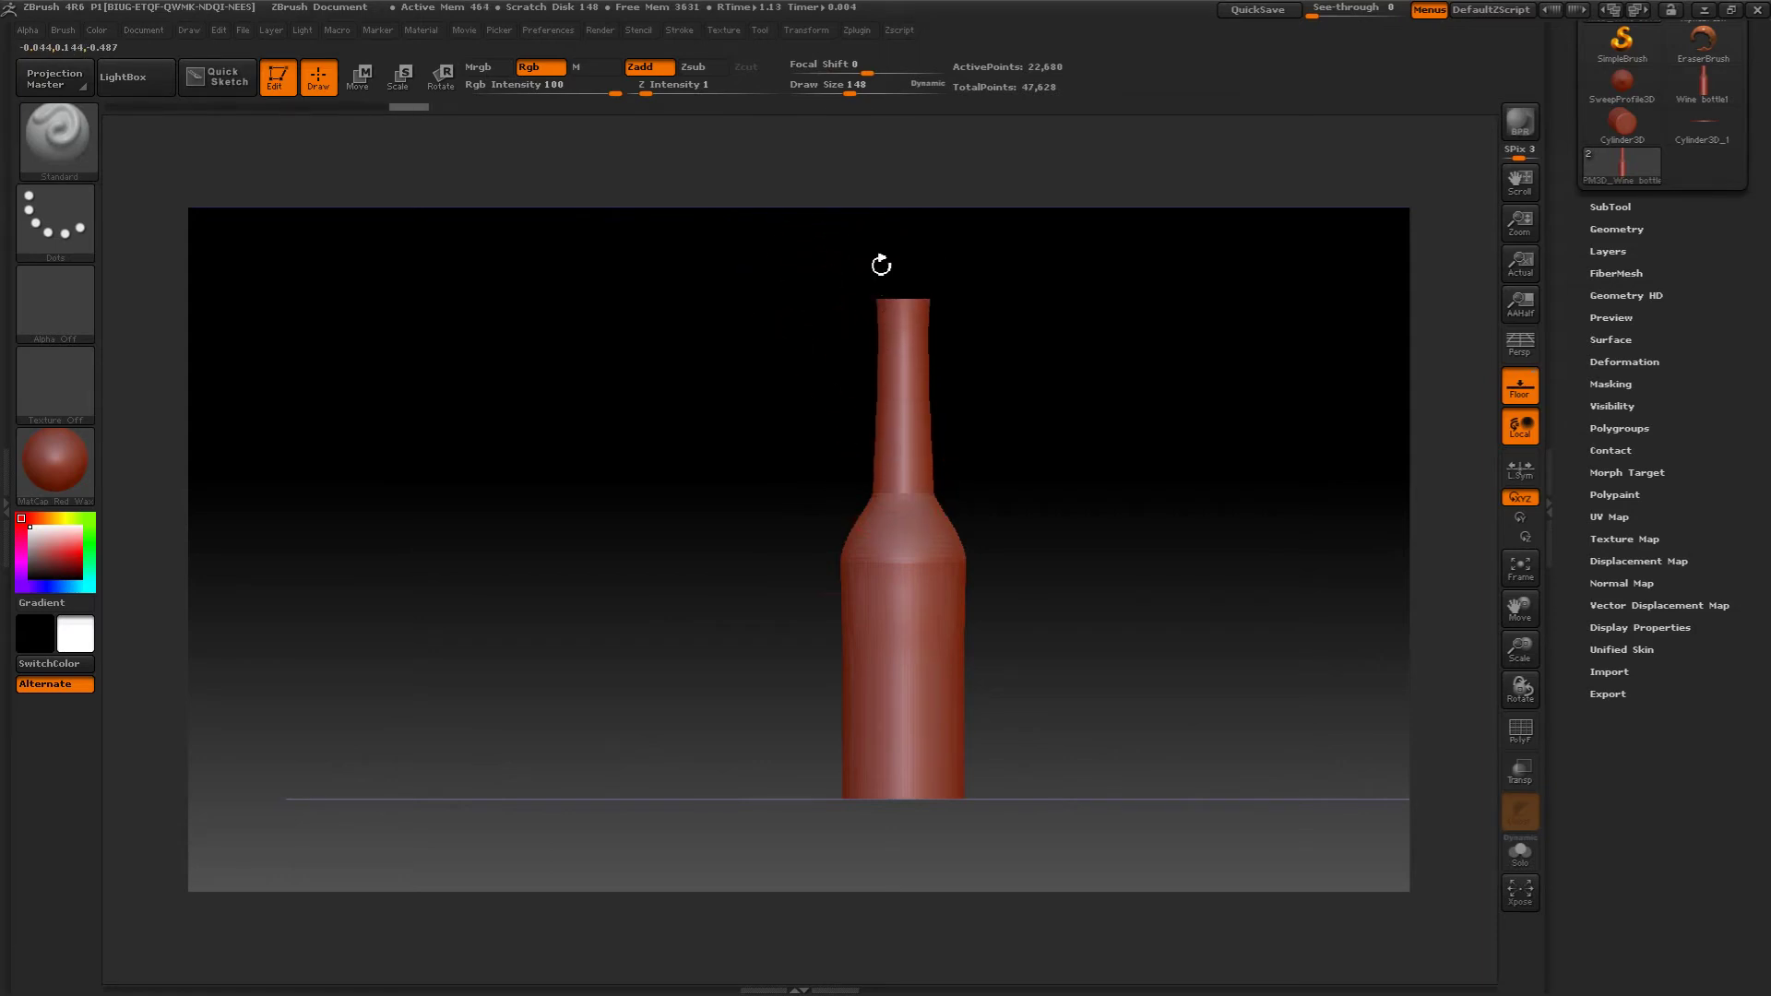
{"action": "mouse_move", "coordinate": [704, 300]}
{"action": "left_mouse_down"}
{"action": "mouse_move", "coordinate": [680, 446]}
{"action": "mouse_move", "coordinate": [688, 501]}
{"action": "mouse_move", "coordinate": [704, 384]}
{"action": "mouse_move", "coordinate": [711, 590]}
{"action": "left_mouse_up"}
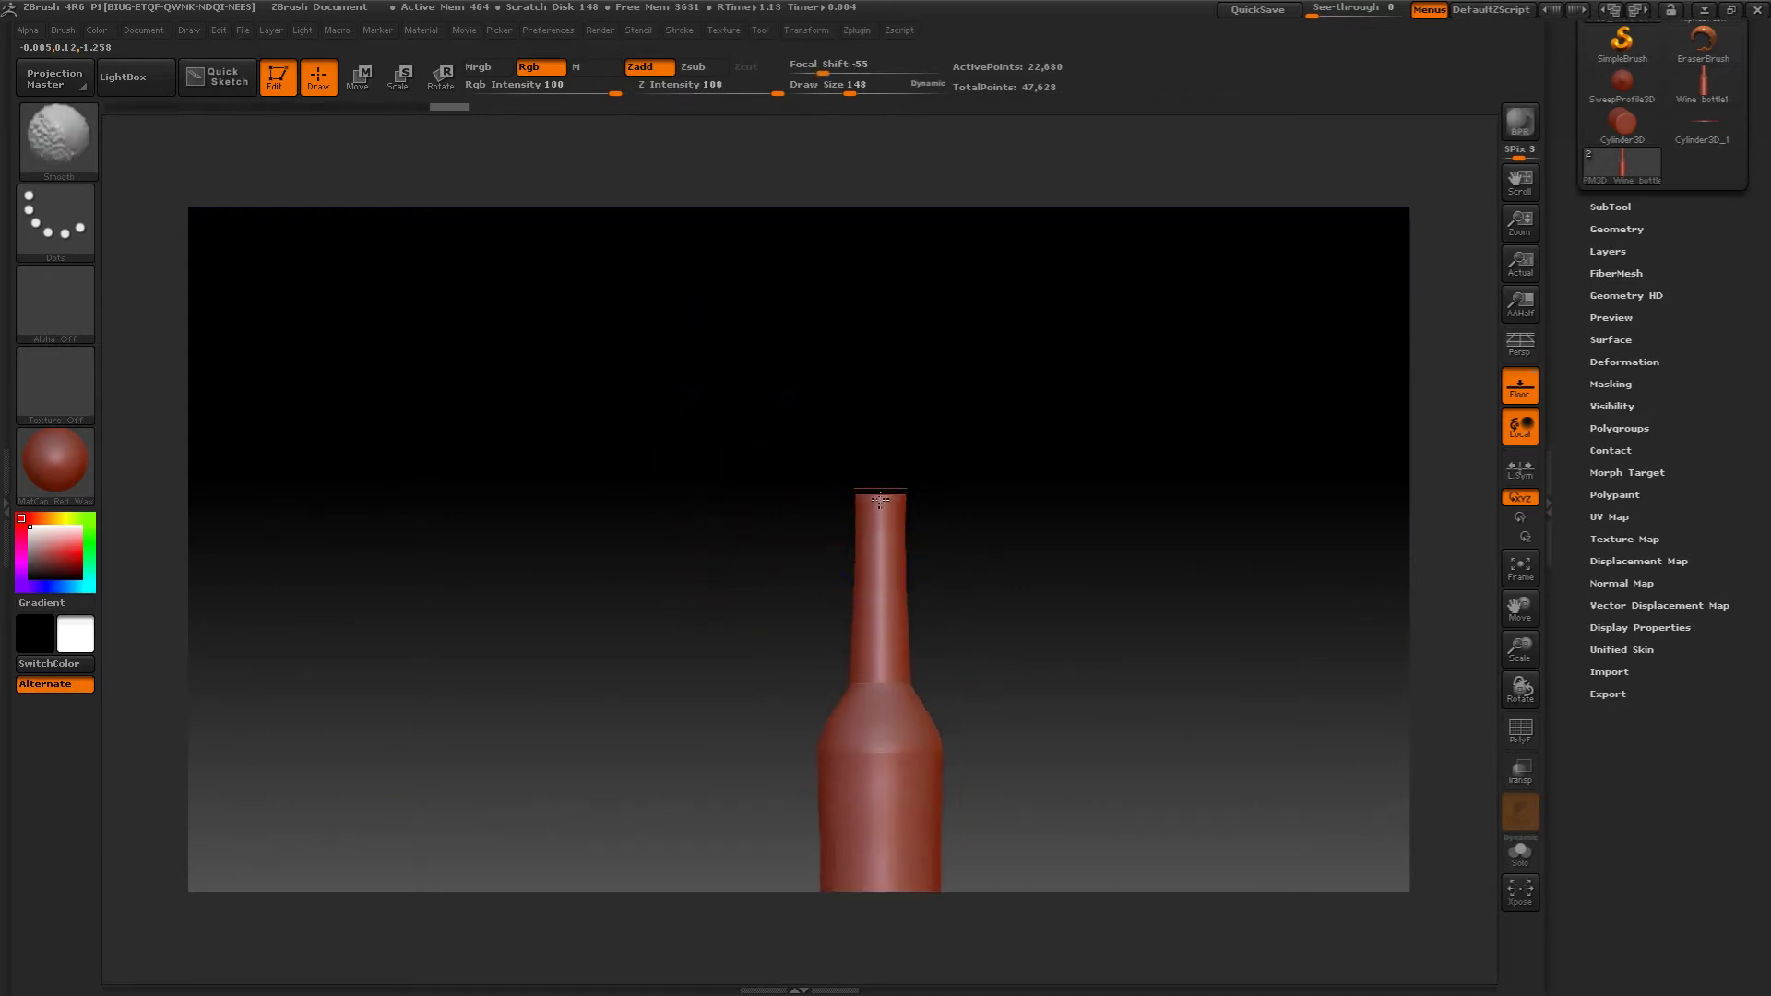
{"action": "mouse_move", "coordinate": [738, 406]}
{"action": "left_mouse_down"}
{"action": "mouse_move", "coordinate": [736, 490]}
{"action": "mouse_move", "coordinate": [739, 467]}
{"action": "mouse_move", "coordinate": [663, 451]}
{"action": "mouse_move", "coordinate": [675, 543]}
{"action": "mouse_move", "coordinate": [695, 462]}
{"action": "left_mouse_up"}
{"action": "key", "text": "shift"}
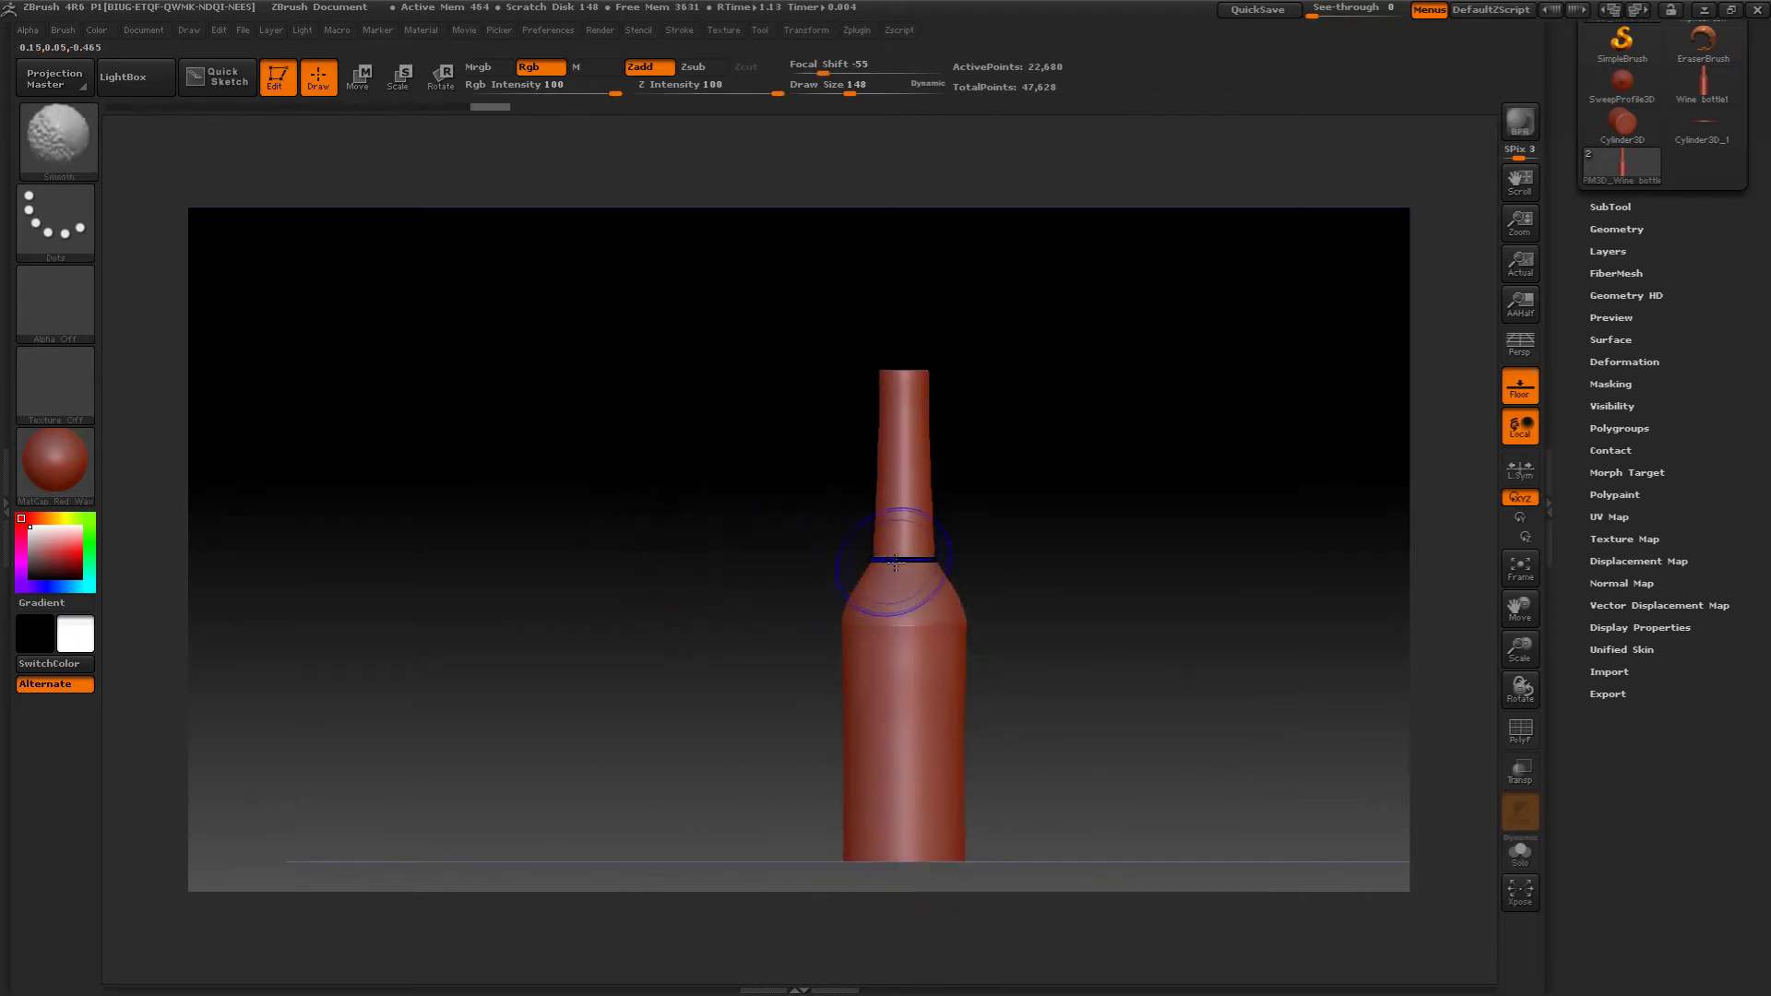
{"action": "left_click_drag", "start_coordinate": [894, 561], "coordinate": [902, 557], "text": "shift"}
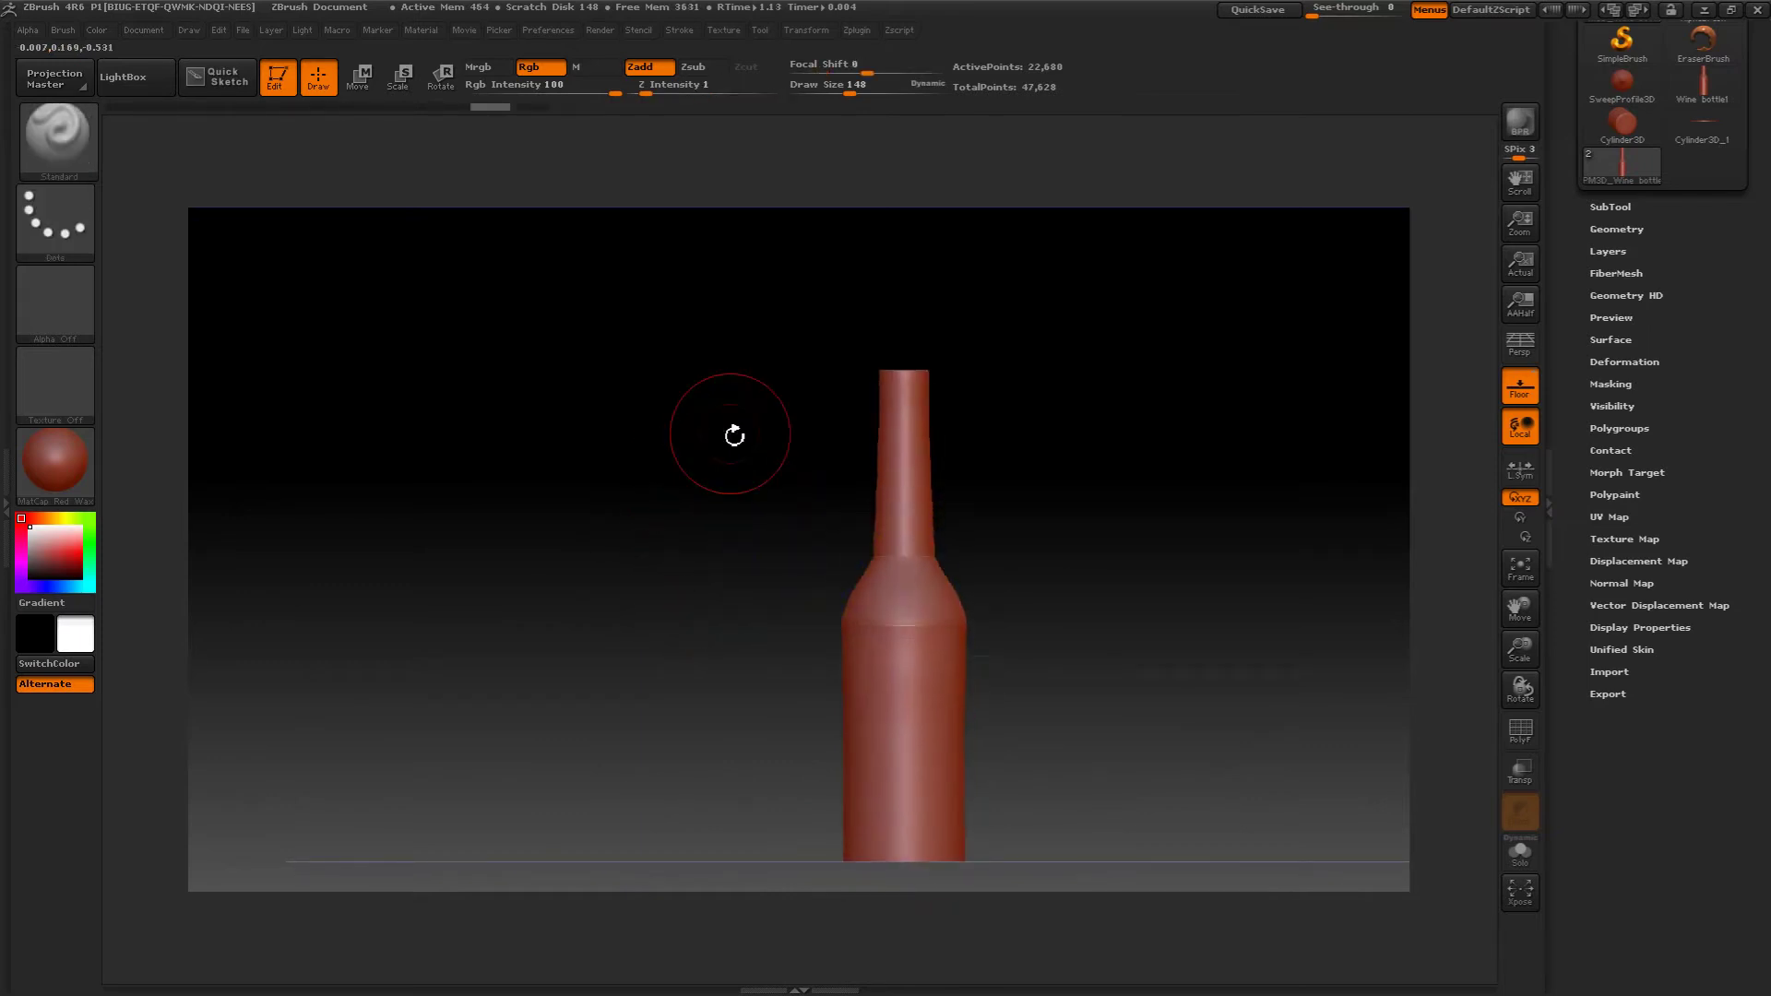
- Display the polyframe and examine the edge flow over the bottle's smoothed neck and shoulders
{"action": "left_click_drag", "start_coordinate": [692, 462], "coordinate": [688, 517]}
{"action": "left_click", "coordinate": [1520, 728]}
{"action": "mouse_move", "coordinate": [1182, 486]}
{"action": "left_mouse_down"}
{"action": "mouse_move", "coordinate": [1194, 570]}
{"action": "mouse_move", "coordinate": [1154, 447]}
{"action": "mouse_move", "coordinate": [1166, 458]}
{"action": "left_mouse_up"}
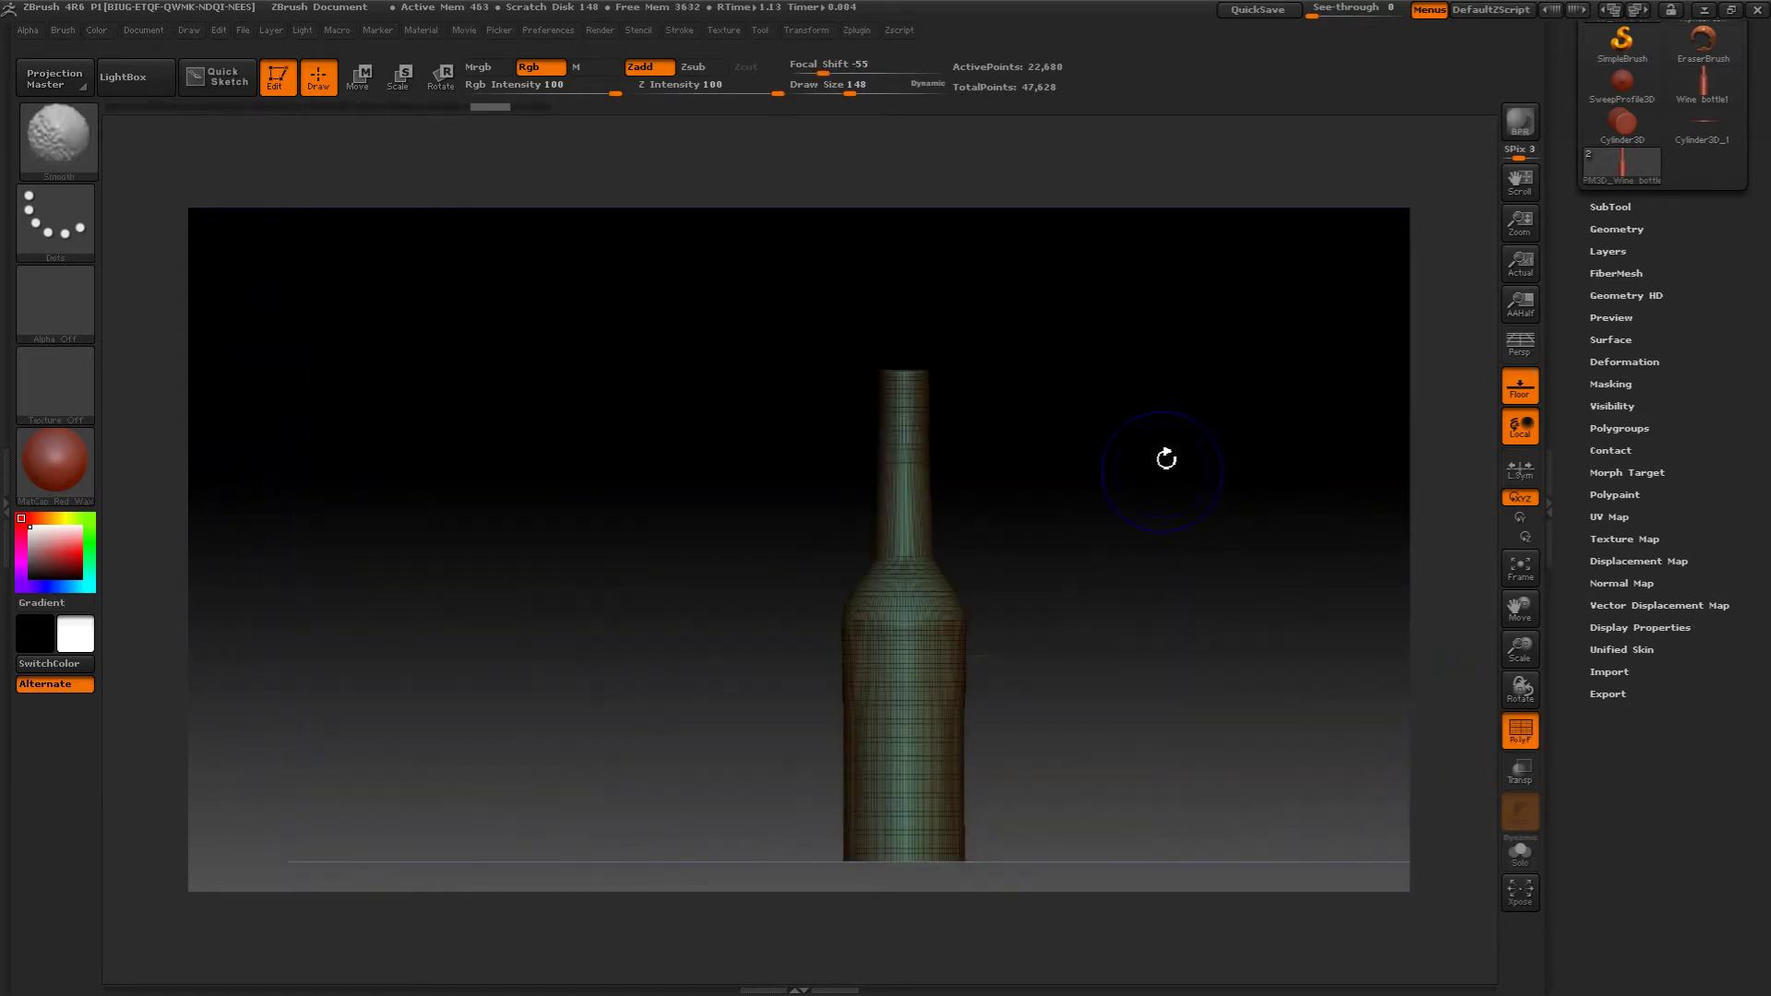
- Look through the masking options of the Wine bottle bottom subtool and of the bottle subtool
{"action": "left_click", "coordinate": [1610, 206]}
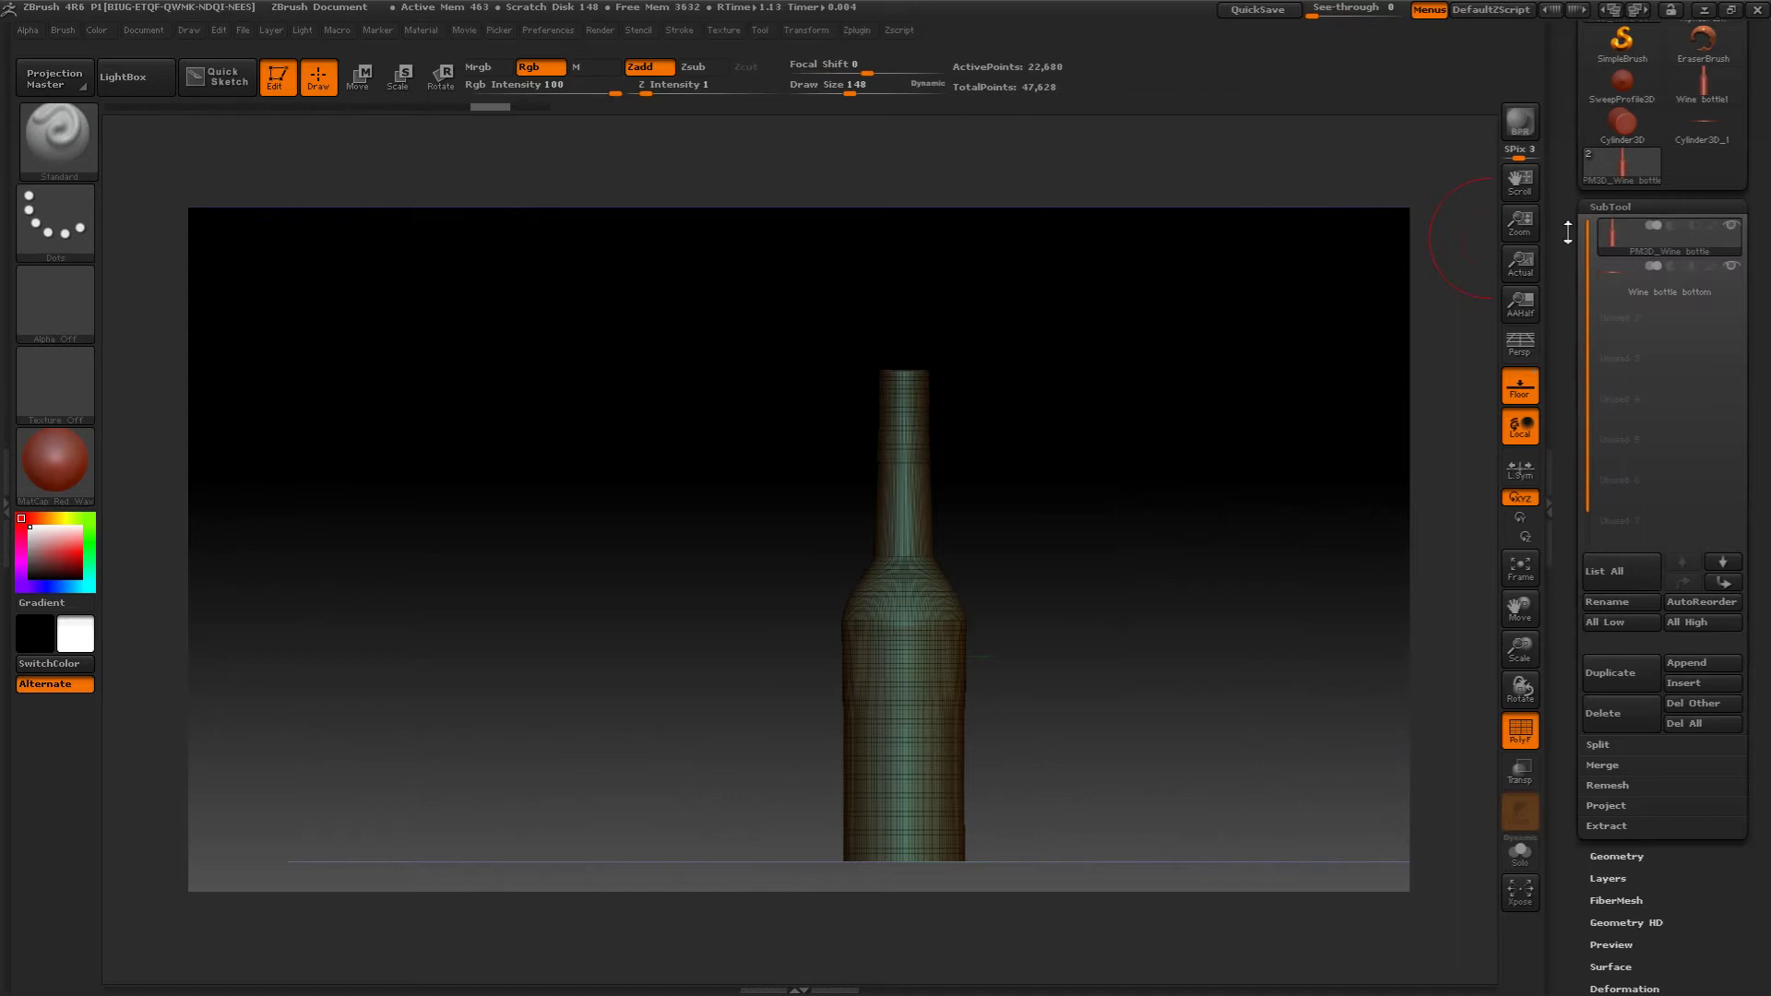
{"action": "left_click", "coordinate": [1607, 276]}
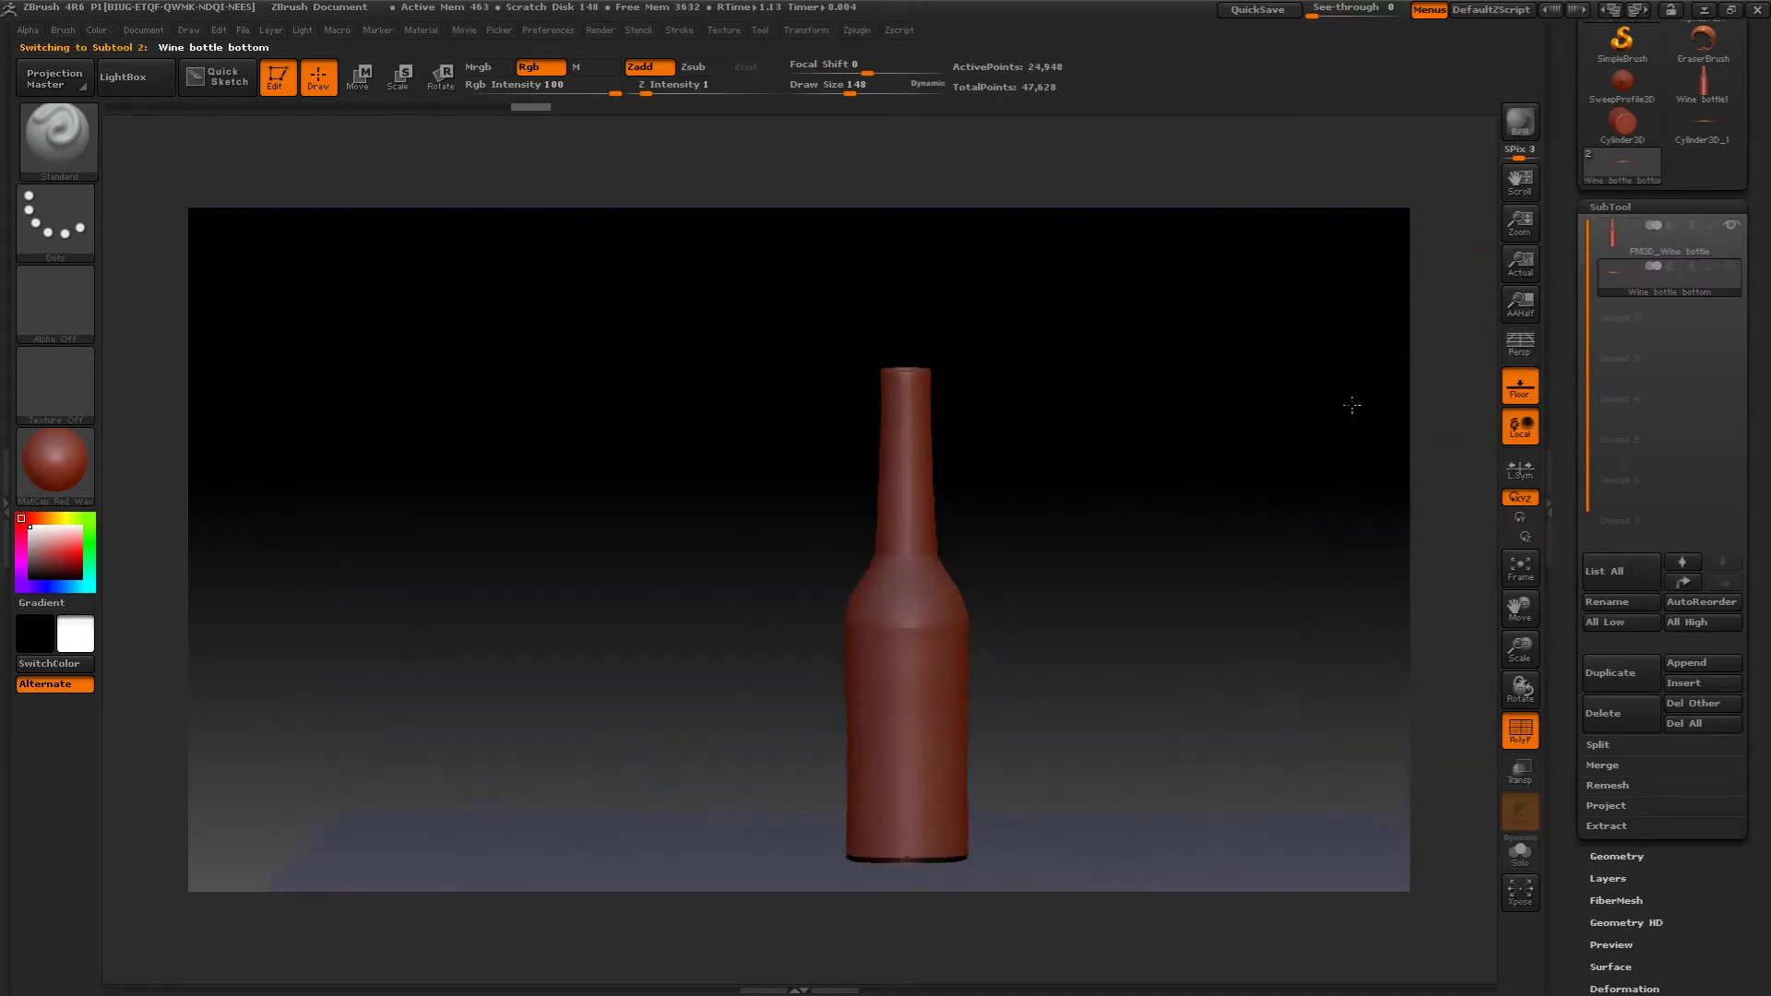
{"action": "left_click_drag", "start_coordinate": [1351, 405], "coordinate": [1359, 406], "text": "shift"}
{"action": "scroll", "coordinate": [1565, 567], "scroll_direction": "down", "scroll_amount": 5}
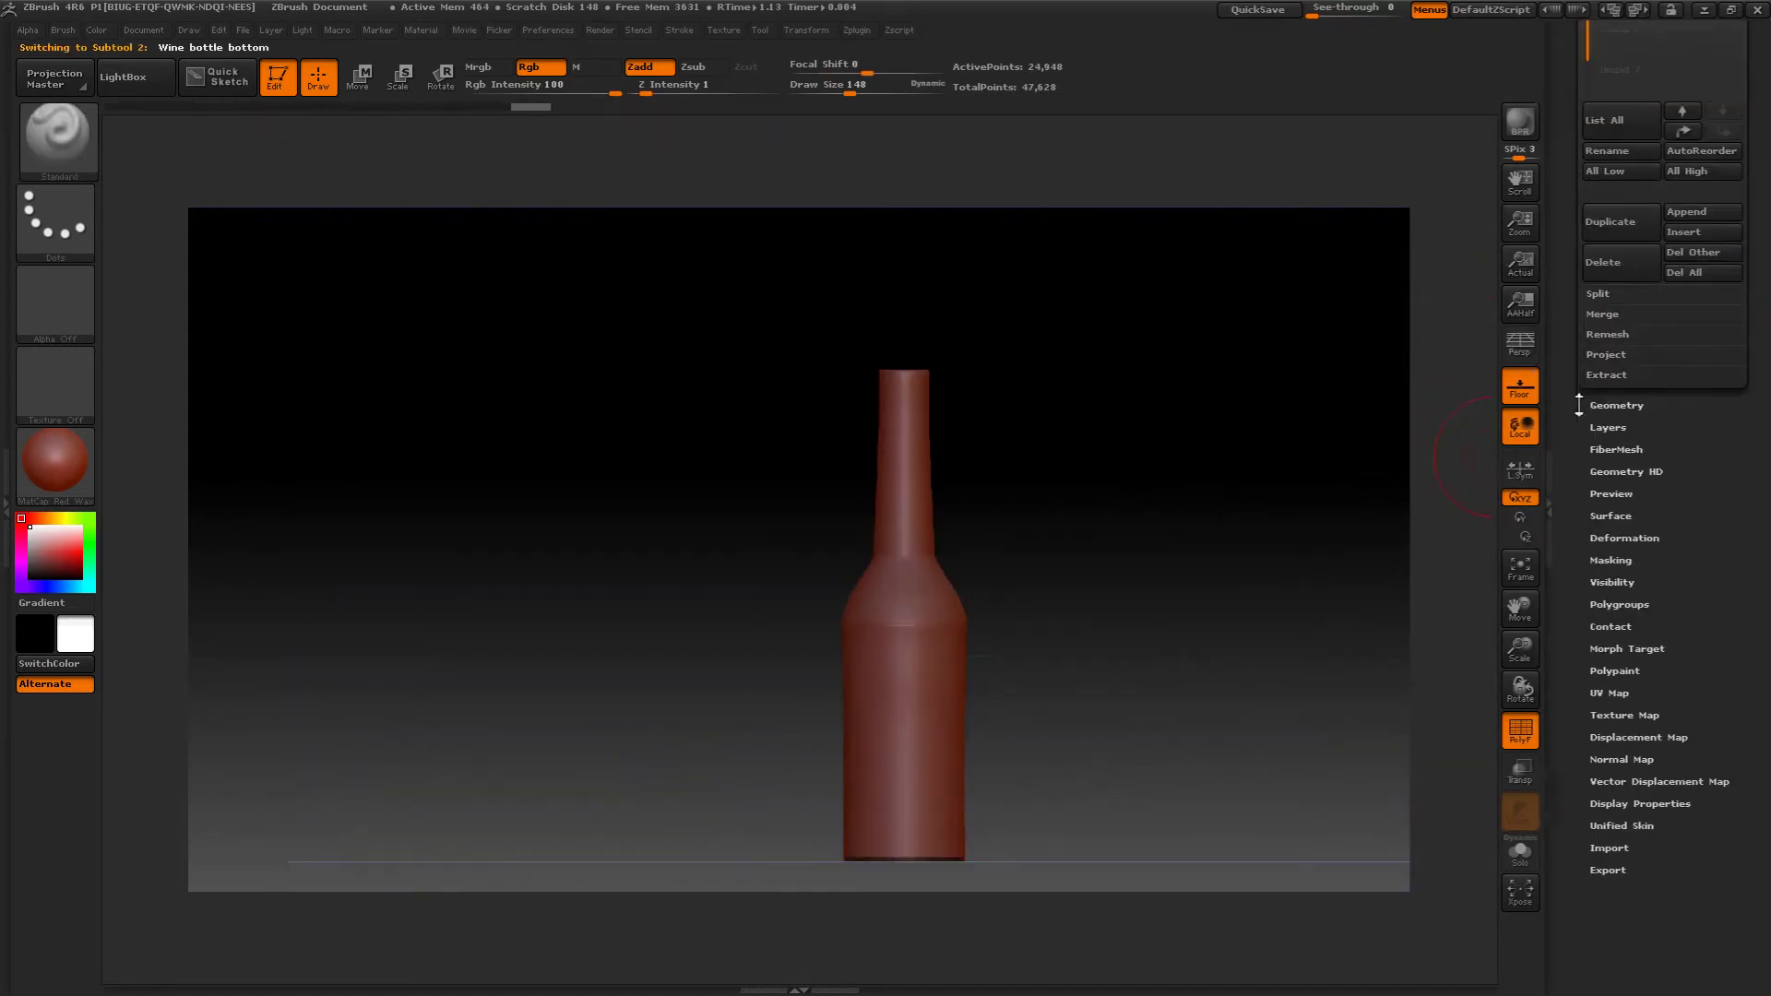
{"action": "left_click", "coordinate": [1605, 540]}
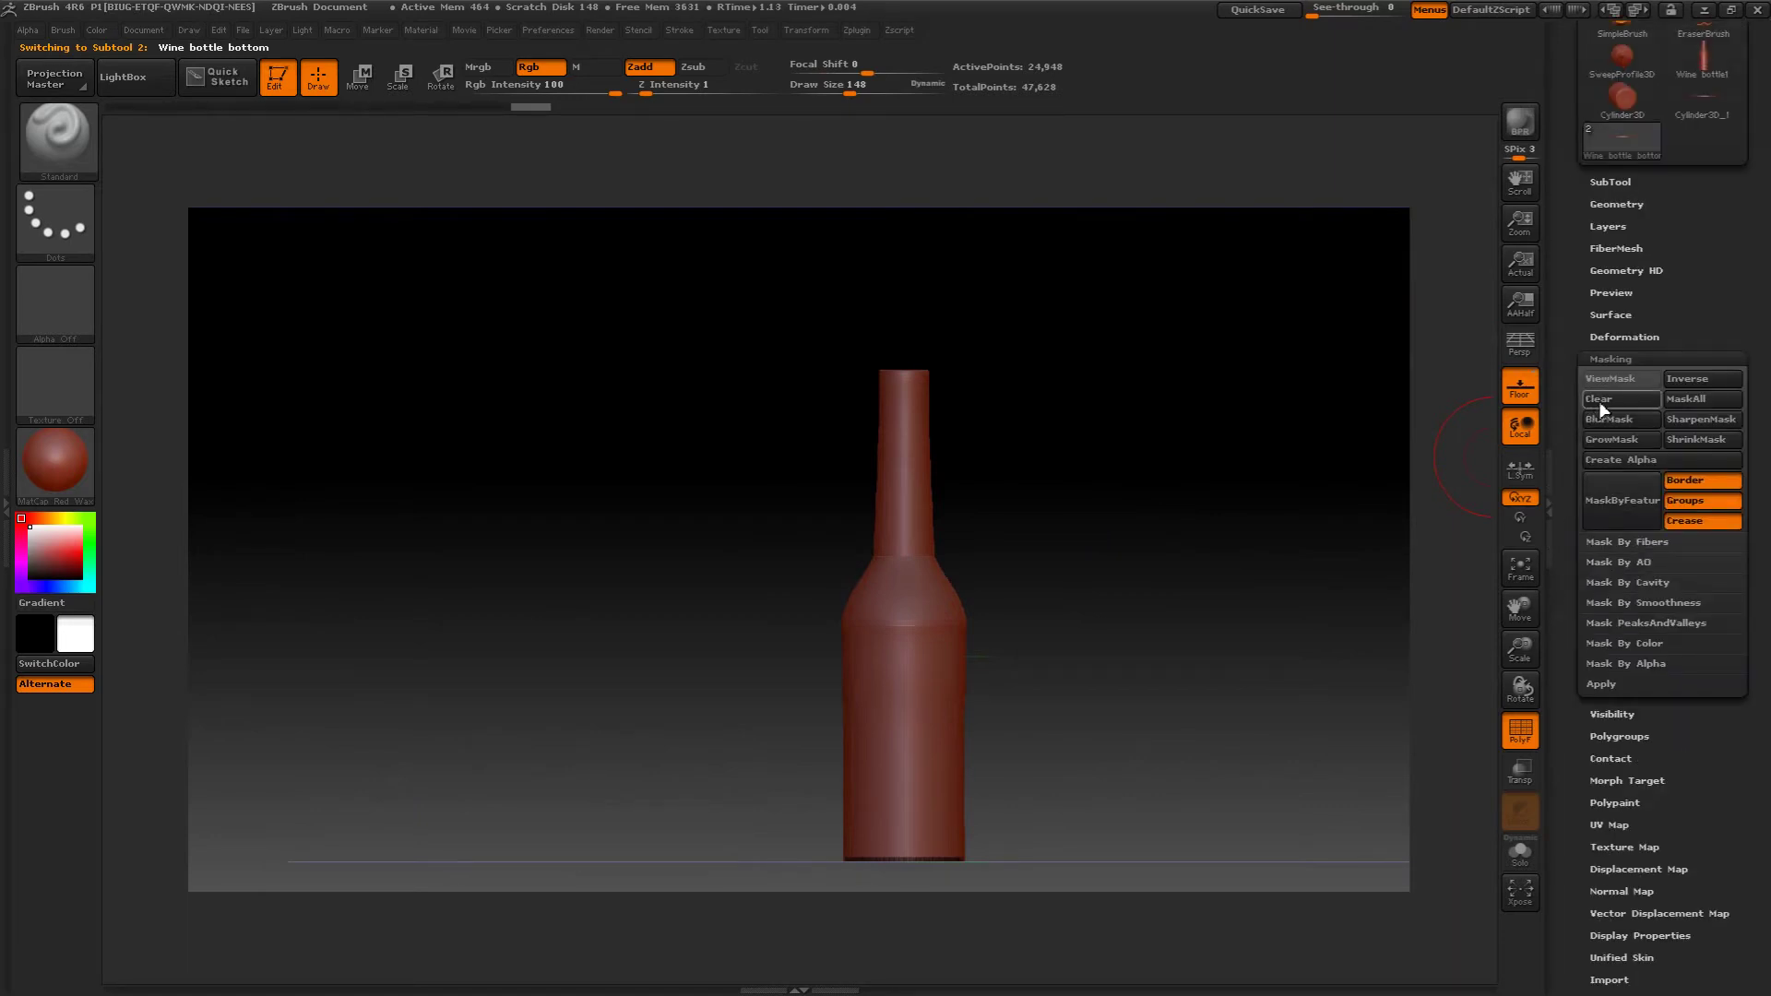
{"action": "scroll", "coordinate": [1590, 351], "scroll_direction": "up", "scroll_amount": 2}
{"action": "left_click", "coordinate": [1590, 332]}
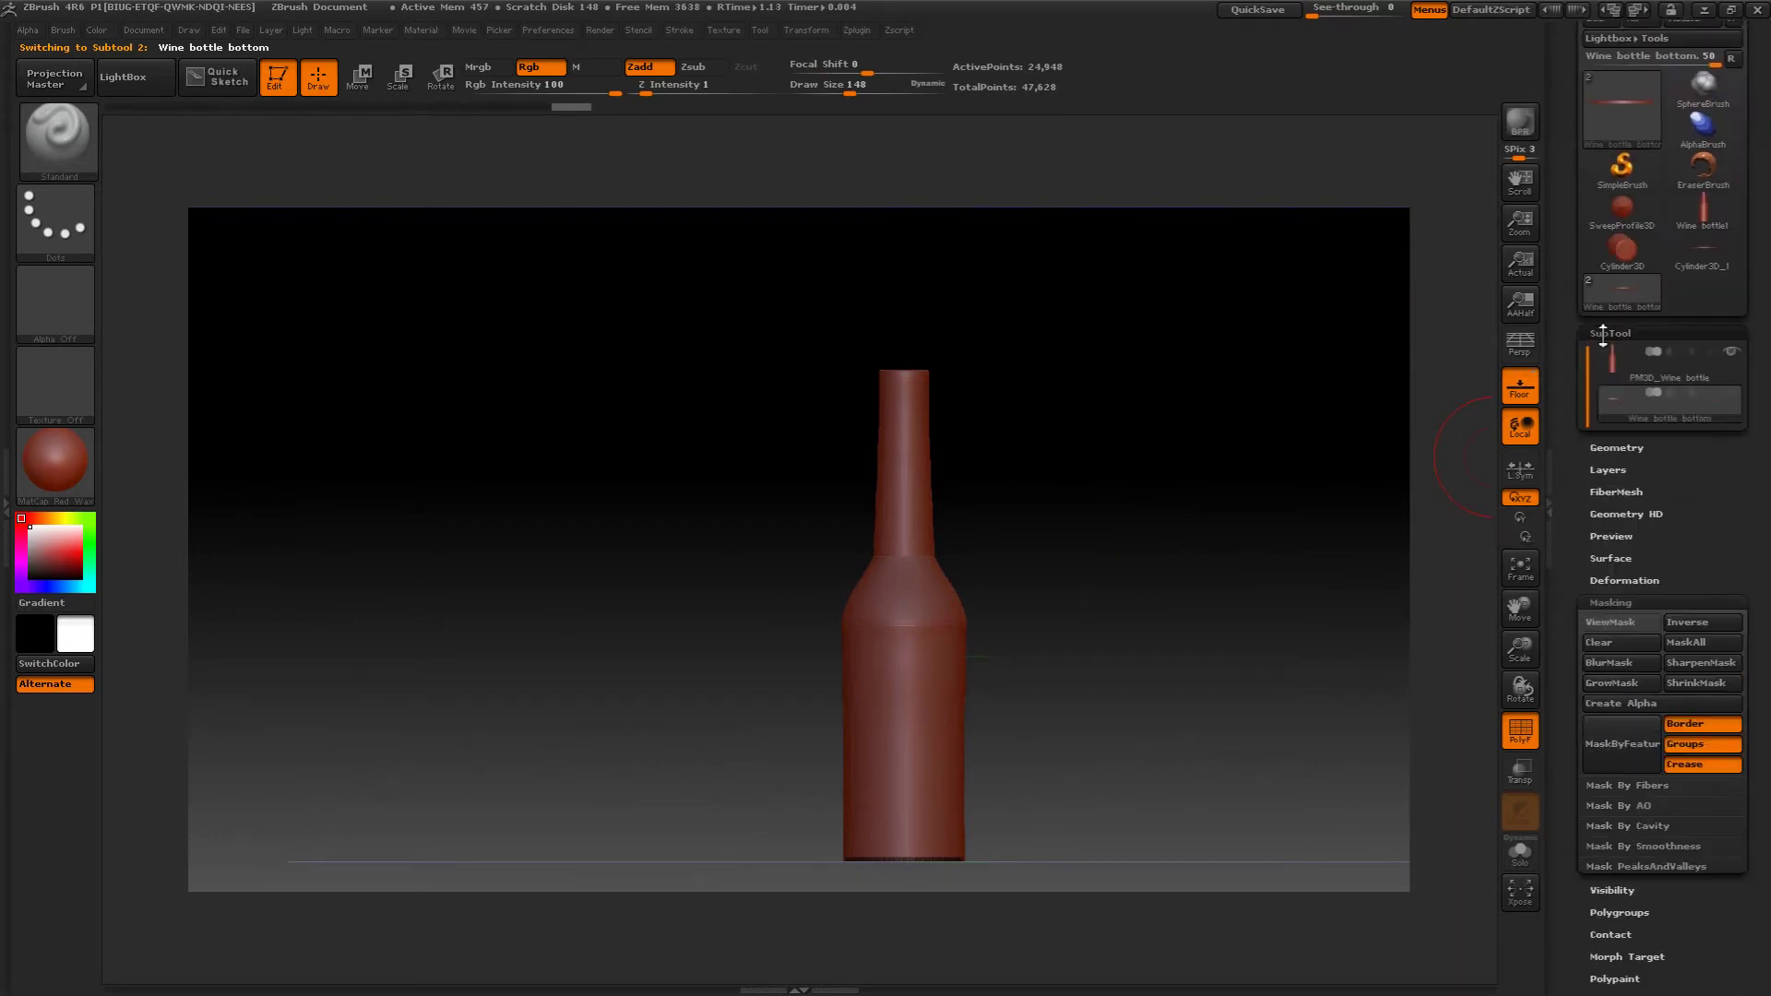
{"action": "left_click", "coordinate": [1651, 362]}
{"action": "scroll", "coordinate": [1568, 526], "scroll_direction": "down", "scroll_amount": 5}
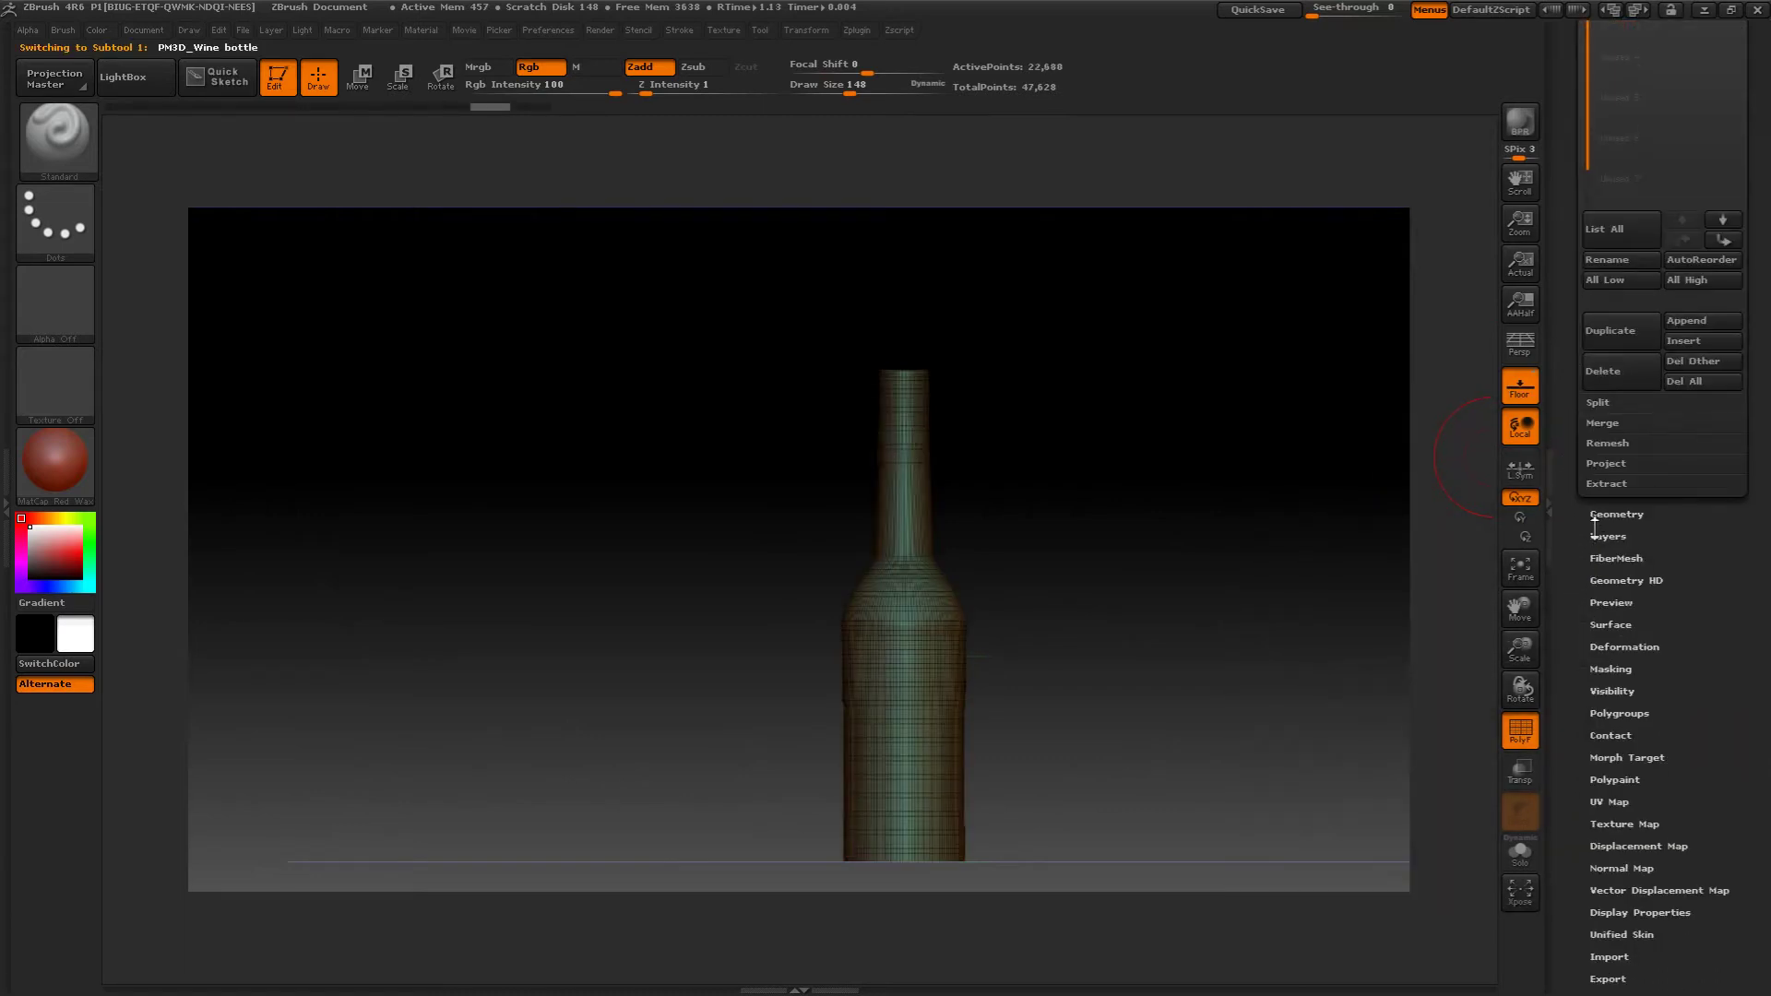
{"action": "left_click", "coordinate": [1599, 669]}
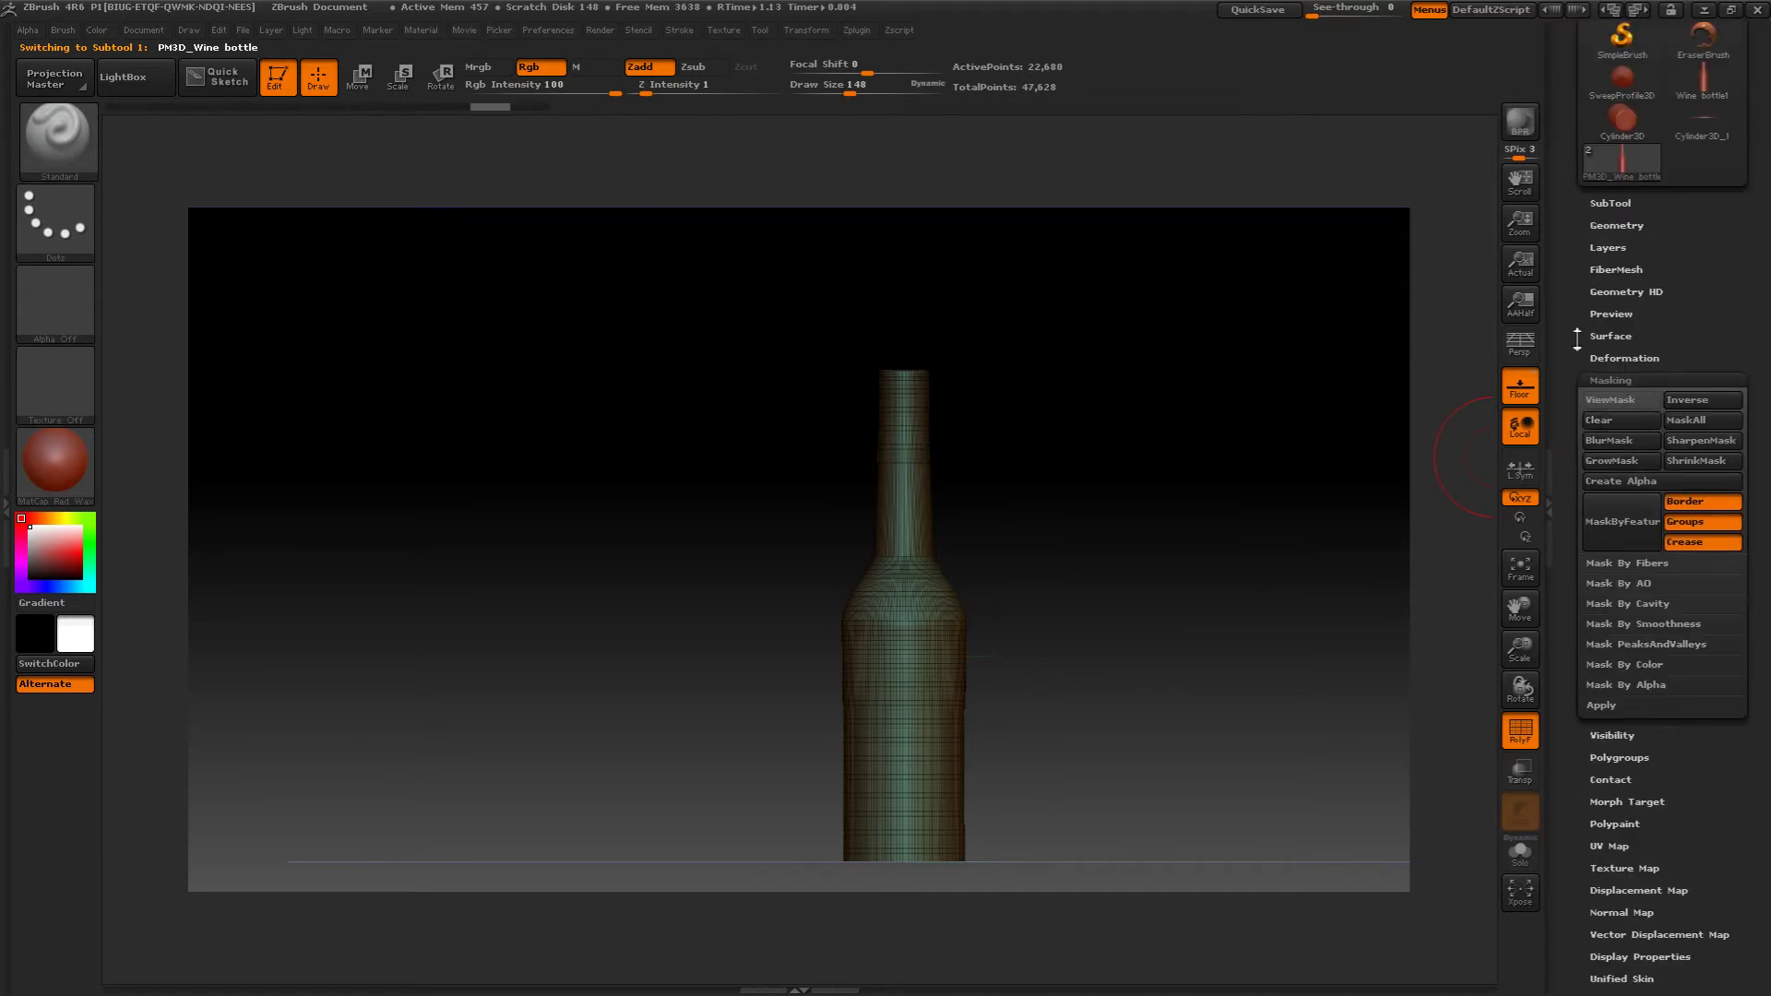
{"action": "left_click_drag", "start_coordinate": [1577, 340], "coordinate": [1575, 471]}
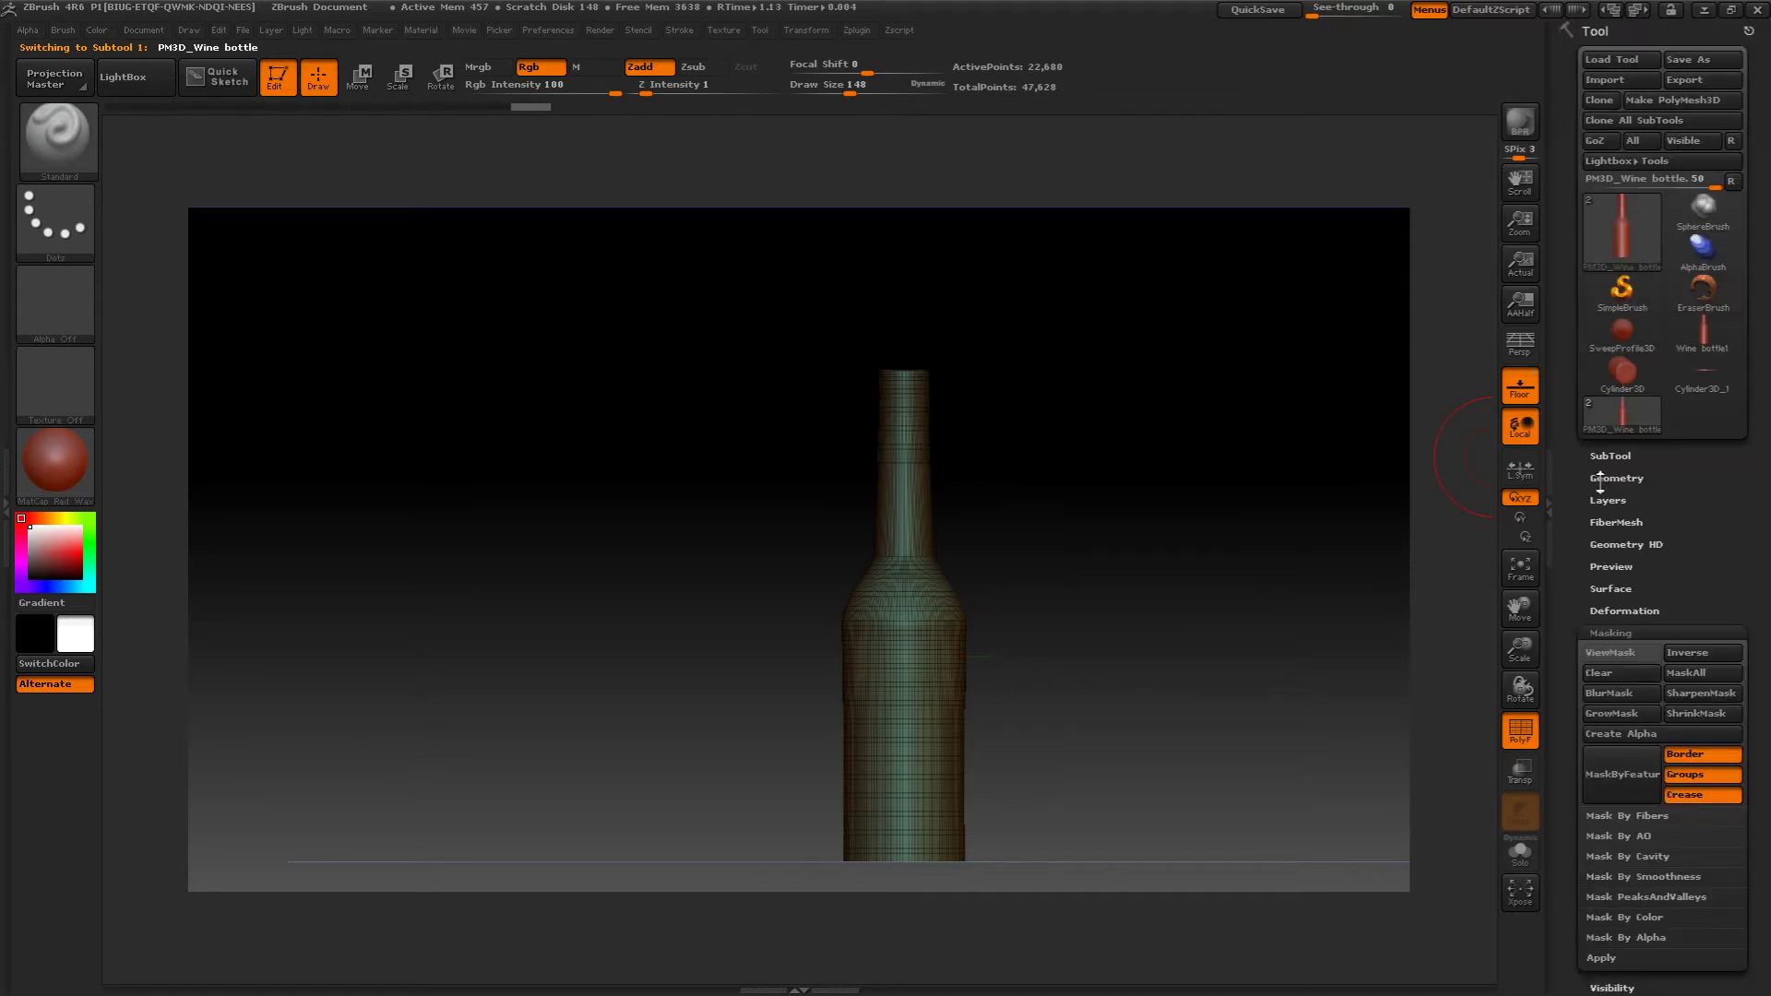
- Remesh the bottle subtool with DynaMesh at a resolution of 512
{"action": "left_click", "coordinate": [1600, 478]}
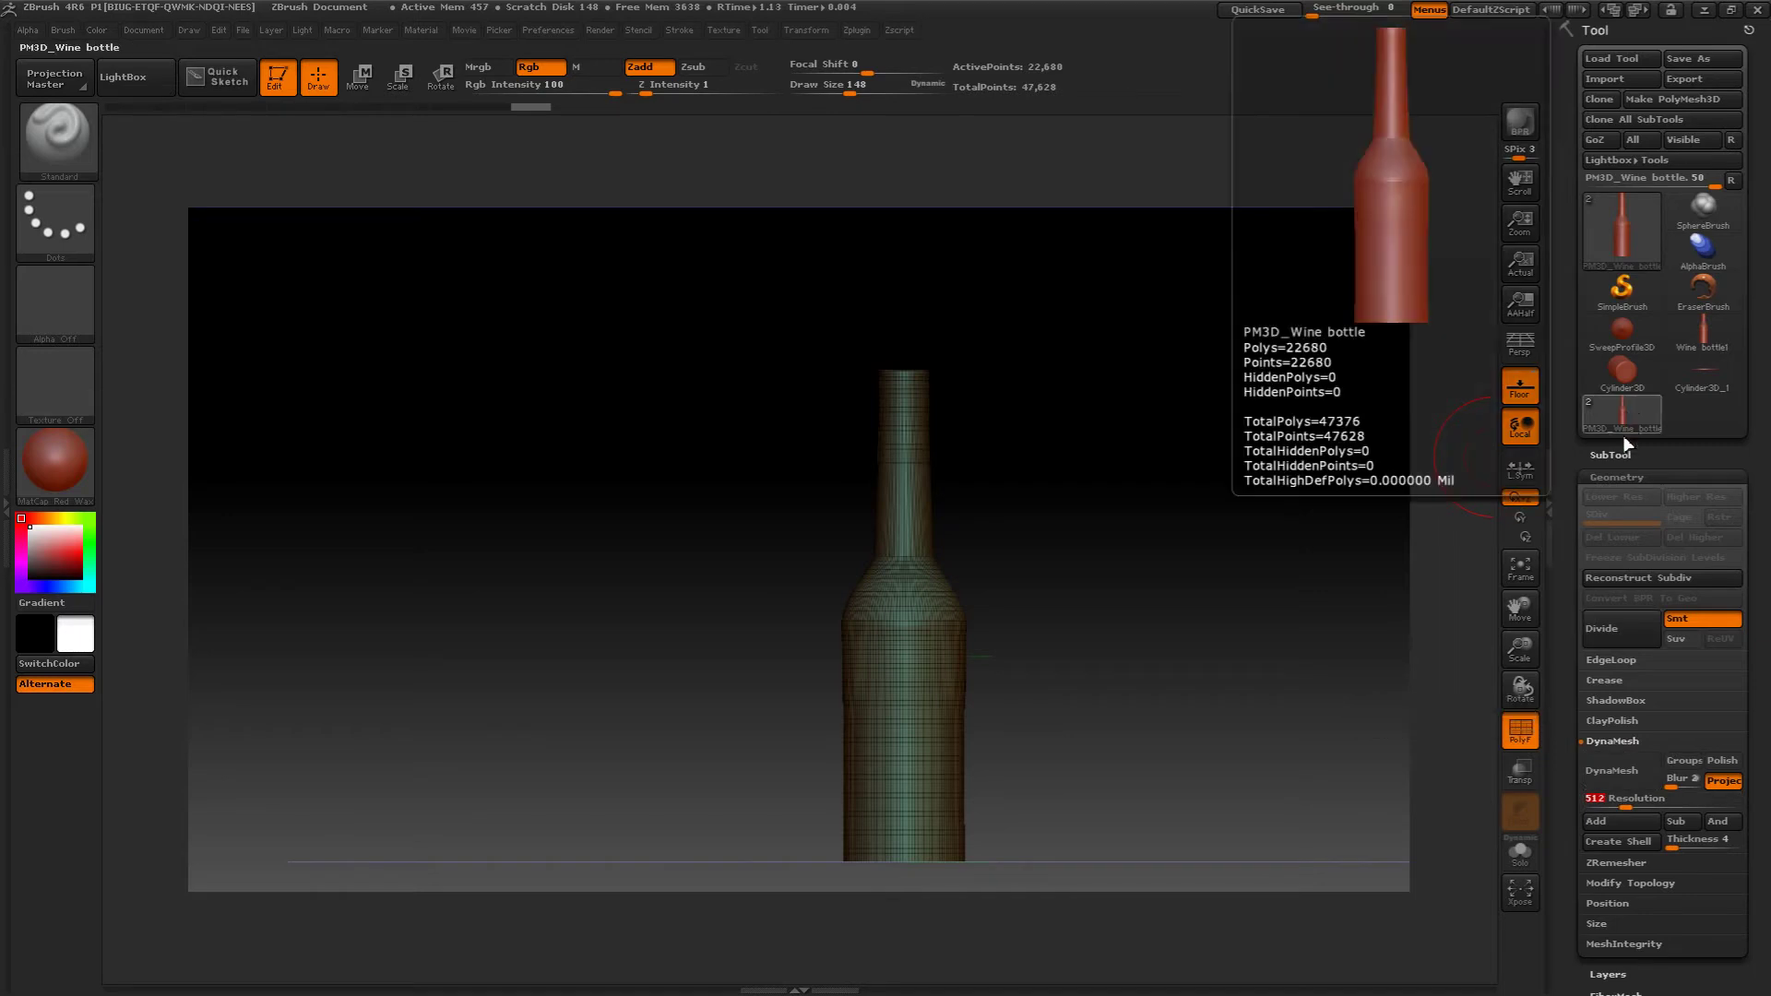
{"action": "left_click", "coordinate": [1609, 455]}
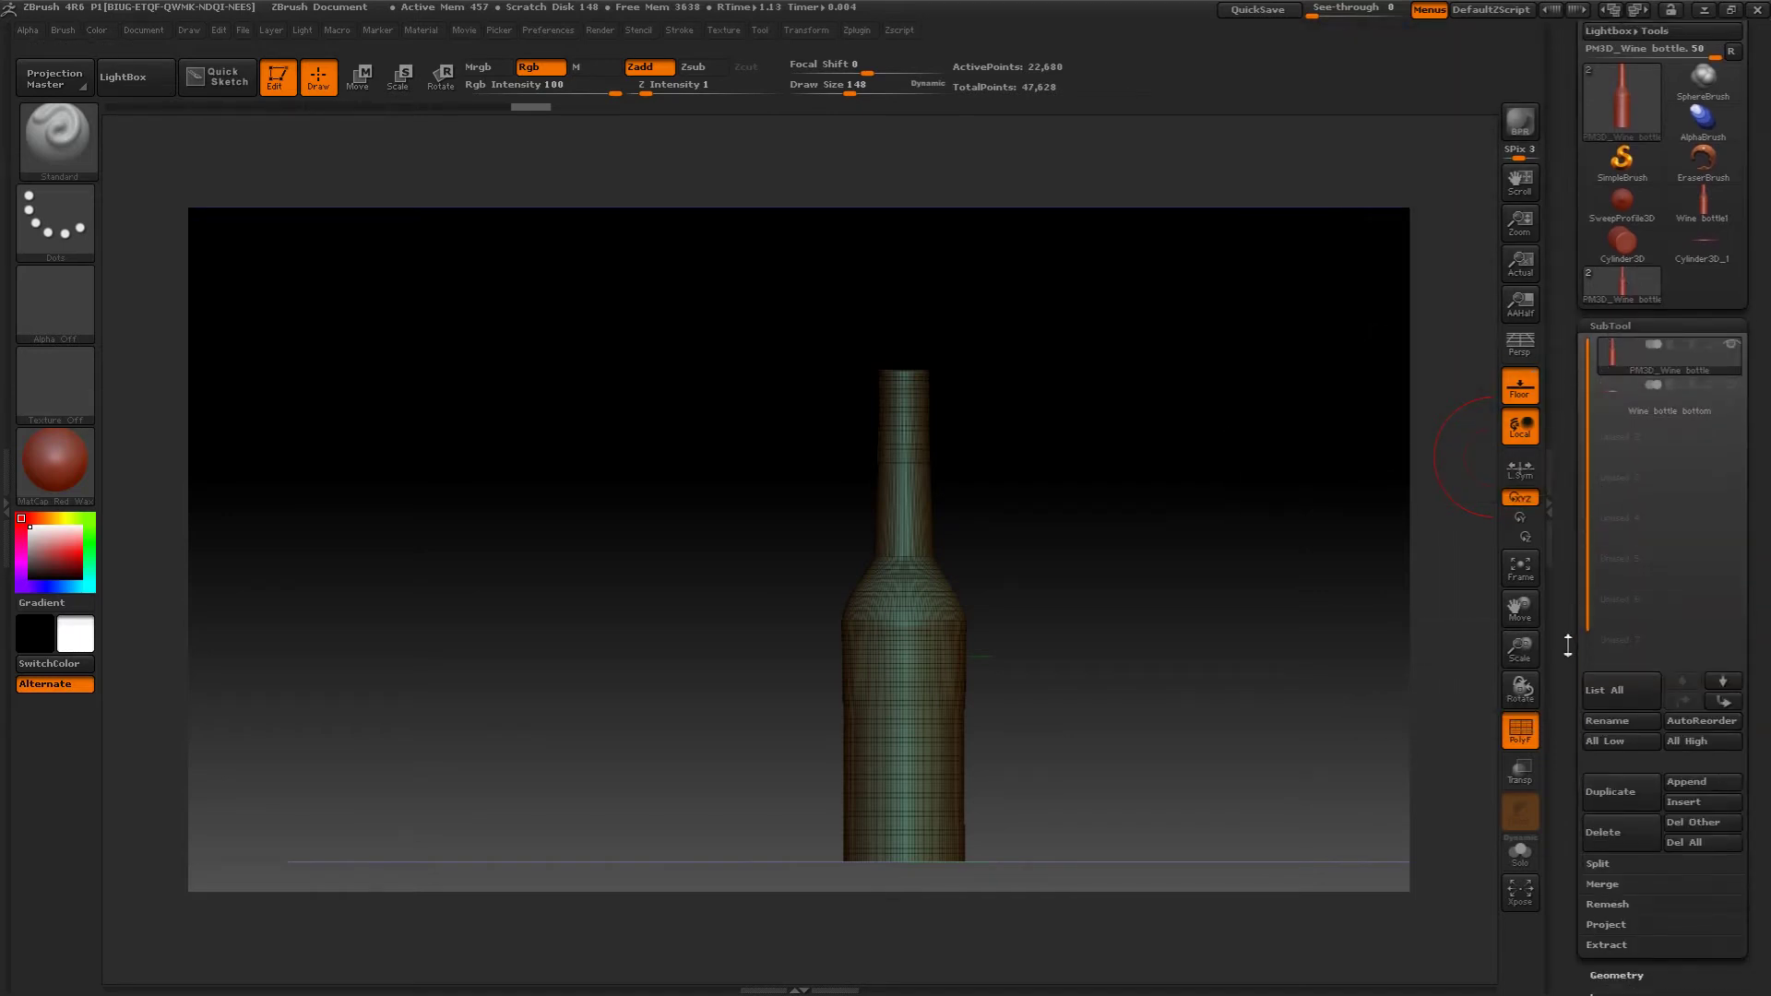
{"action": "left_click_drag", "start_coordinate": [1566, 645], "coordinate": [1569, 374]}
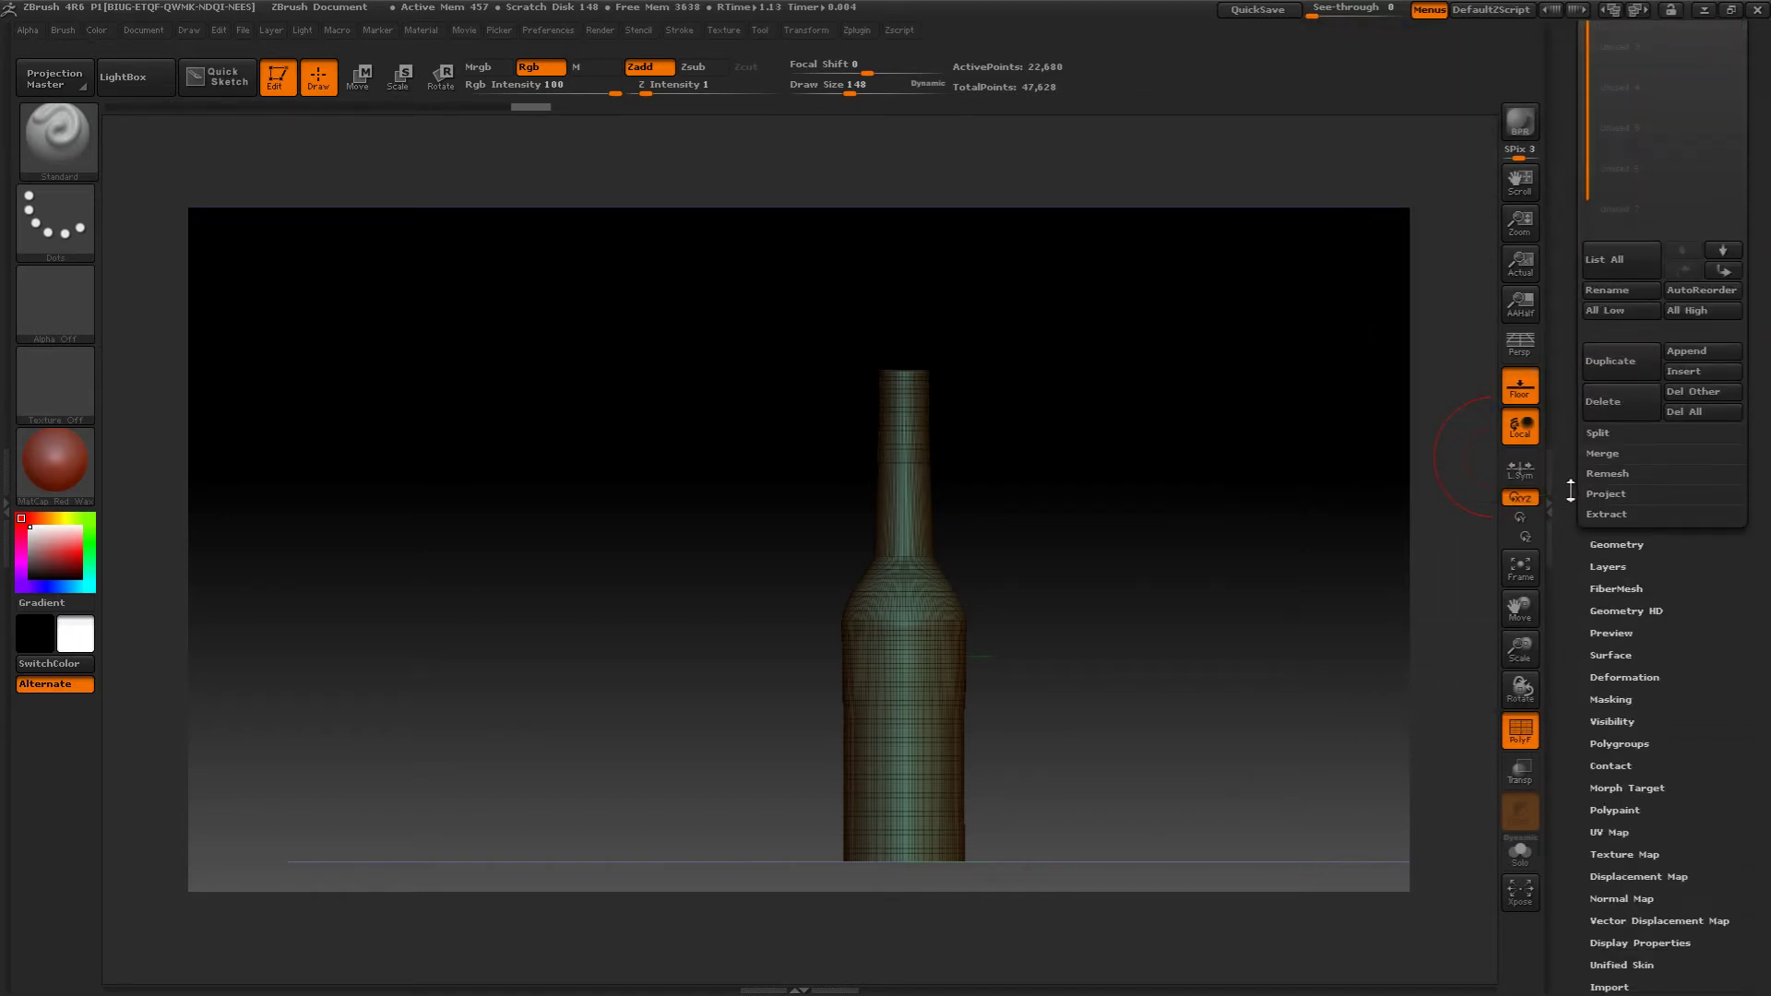
{"action": "left_click", "coordinate": [1614, 545]}
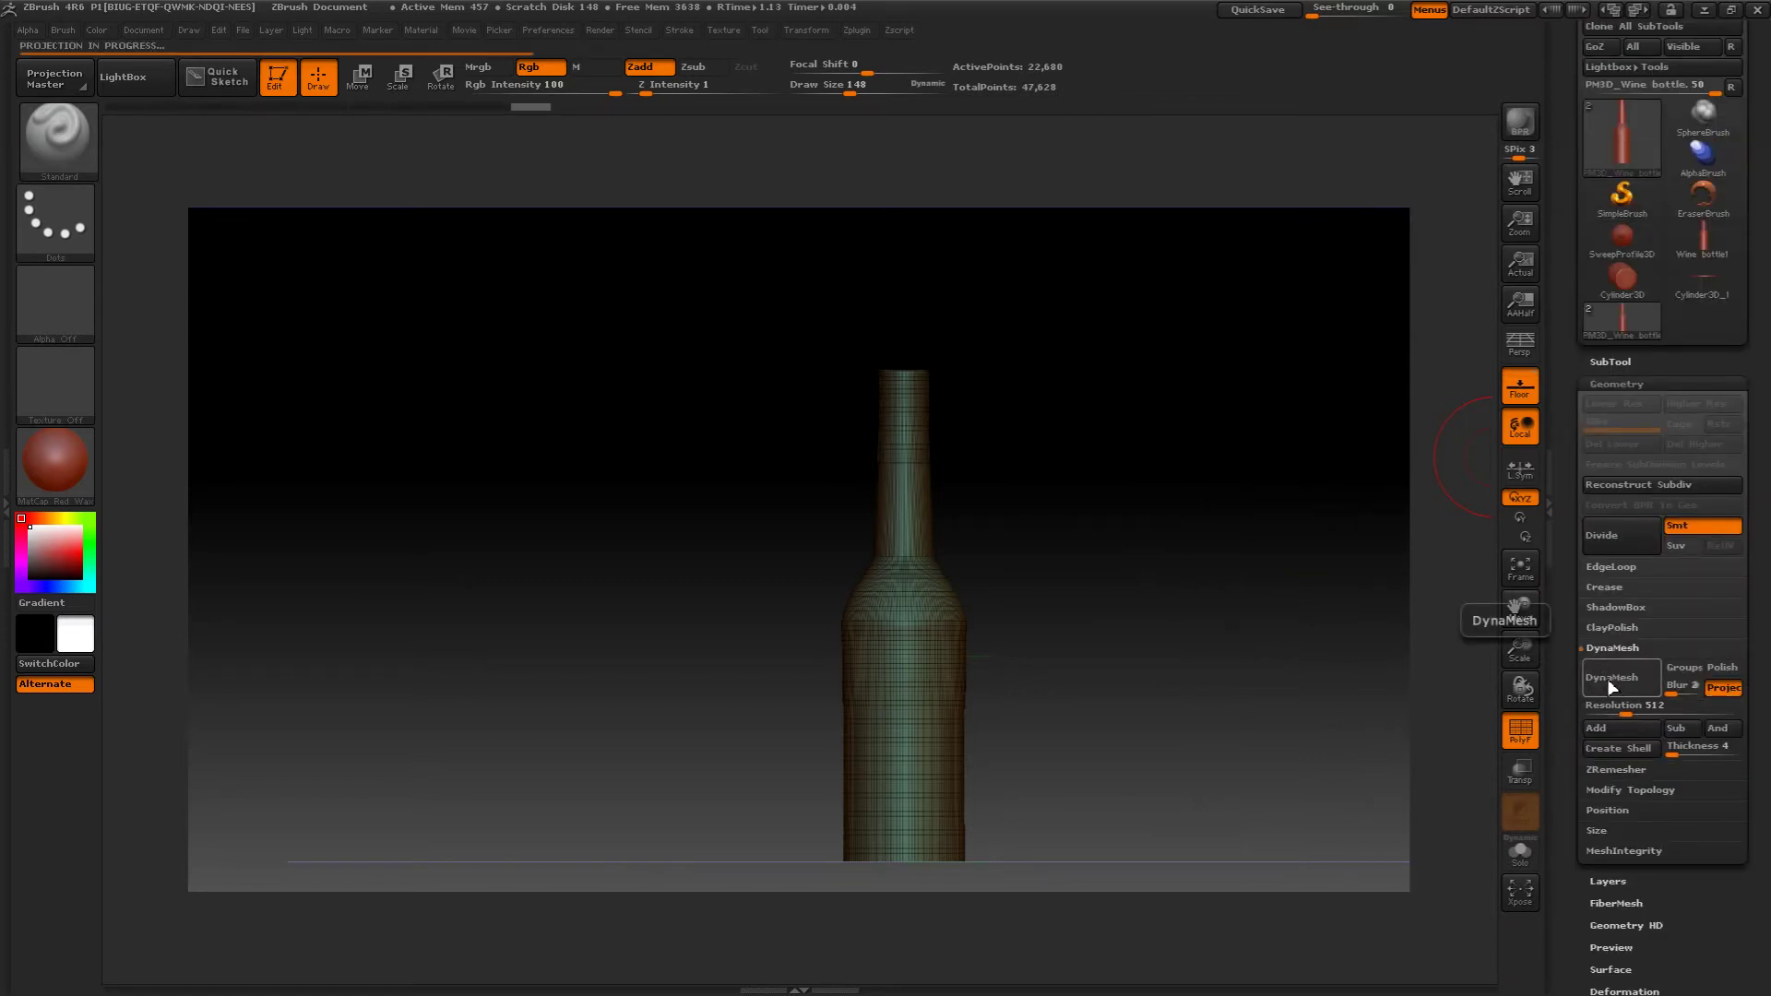
{"action": "left_click", "coordinate": [1607, 679]}
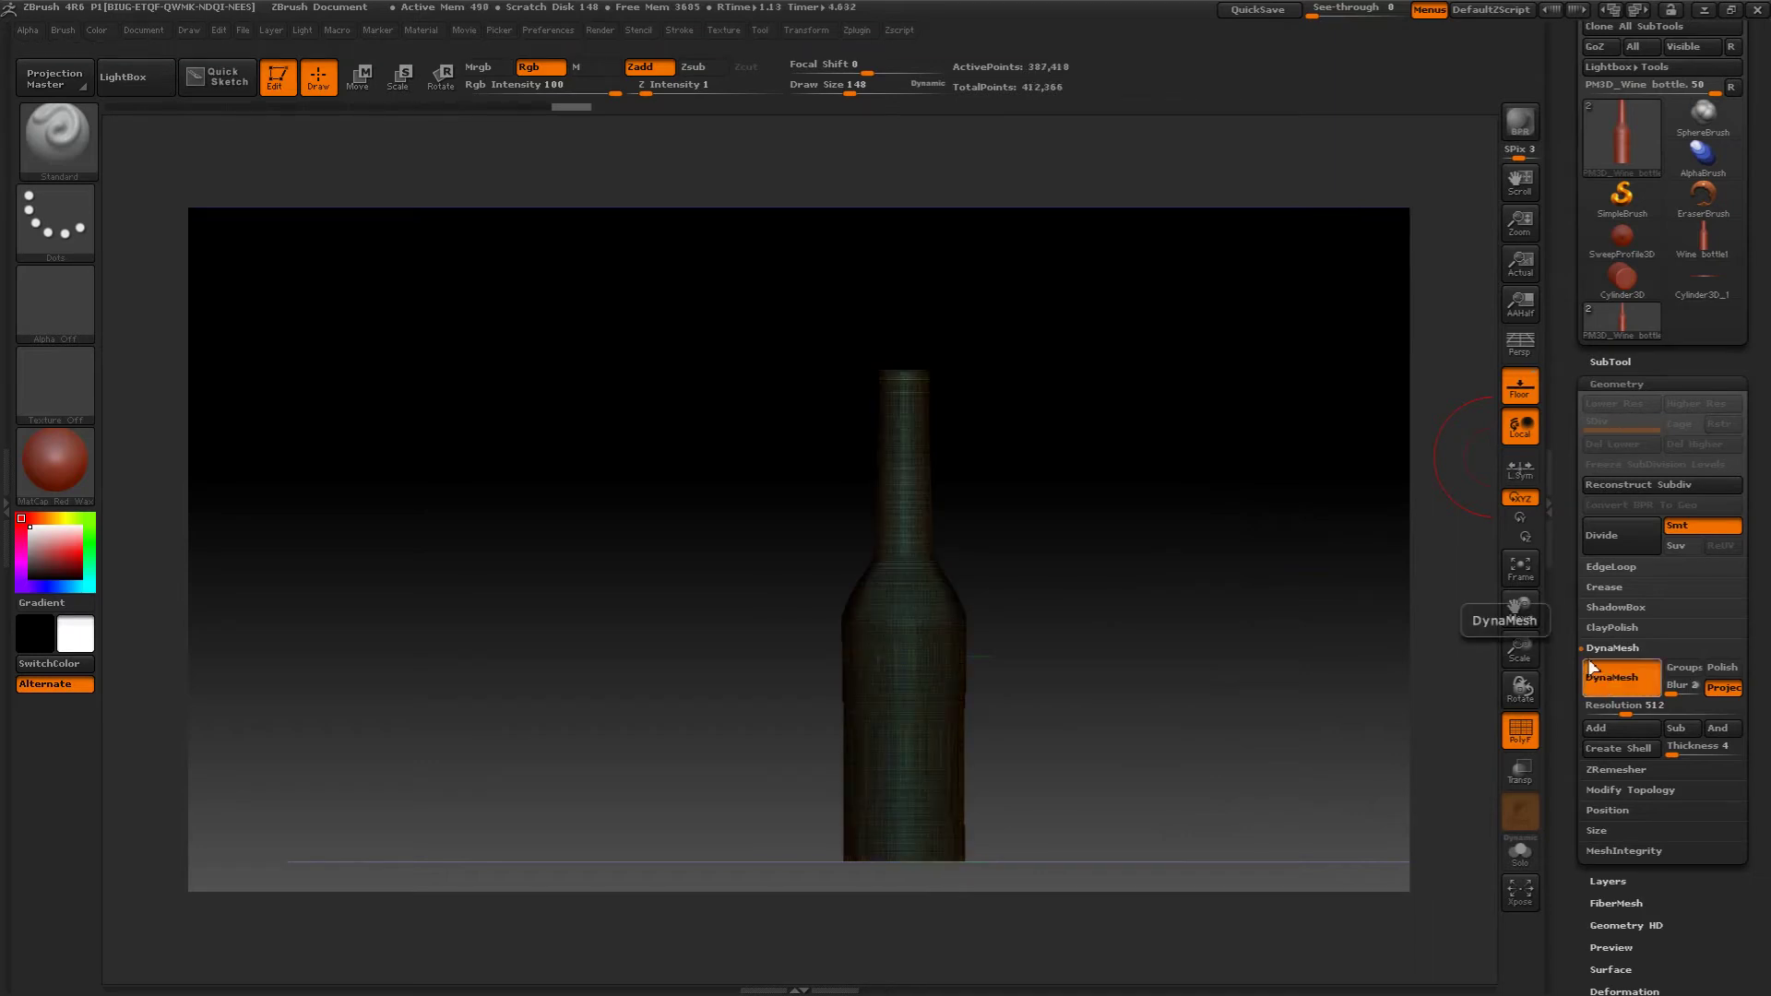
- Select the Wine bottle bottom subtool and remesh it with DynaMesh at a resolution of 512
{"action": "left_click_drag", "start_coordinate": [1269, 439], "coordinate": [1249, 383]}
{"action": "left_click", "coordinate": [1600, 361]}
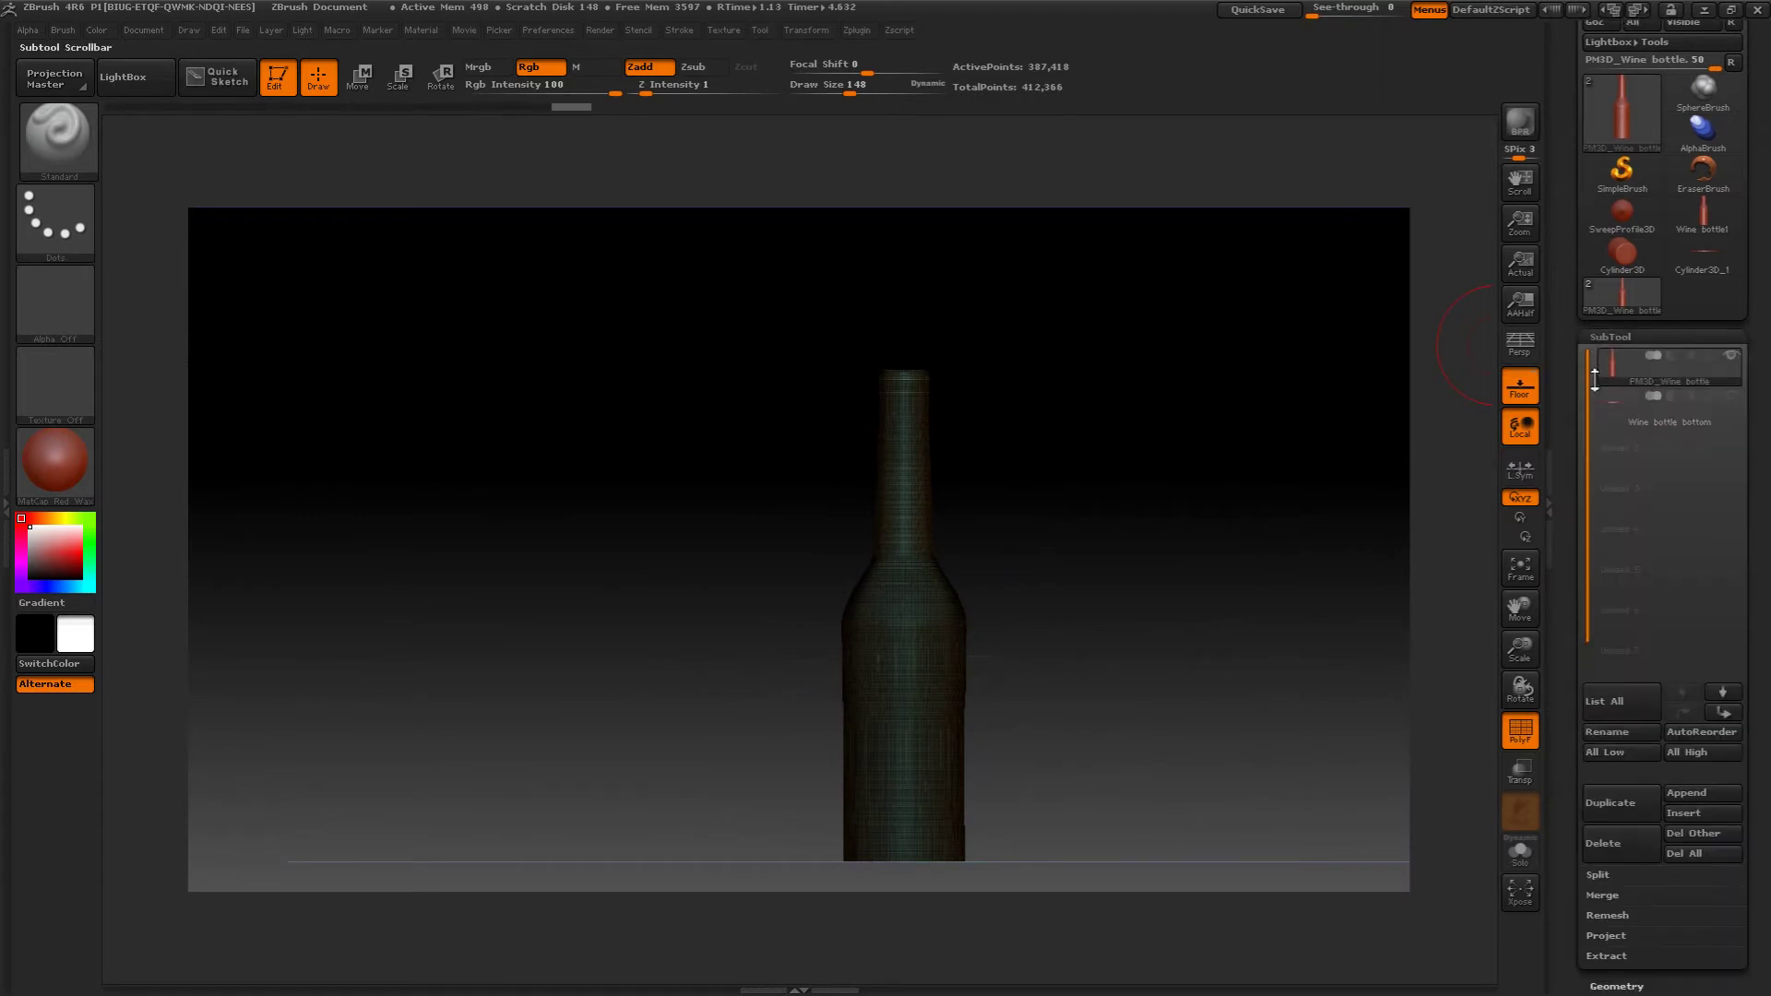
{"action": "left_click", "coordinate": [1602, 405]}
{"action": "scroll", "coordinate": [1565, 527], "scroll_direction": "down", "scroll_amount": 3}
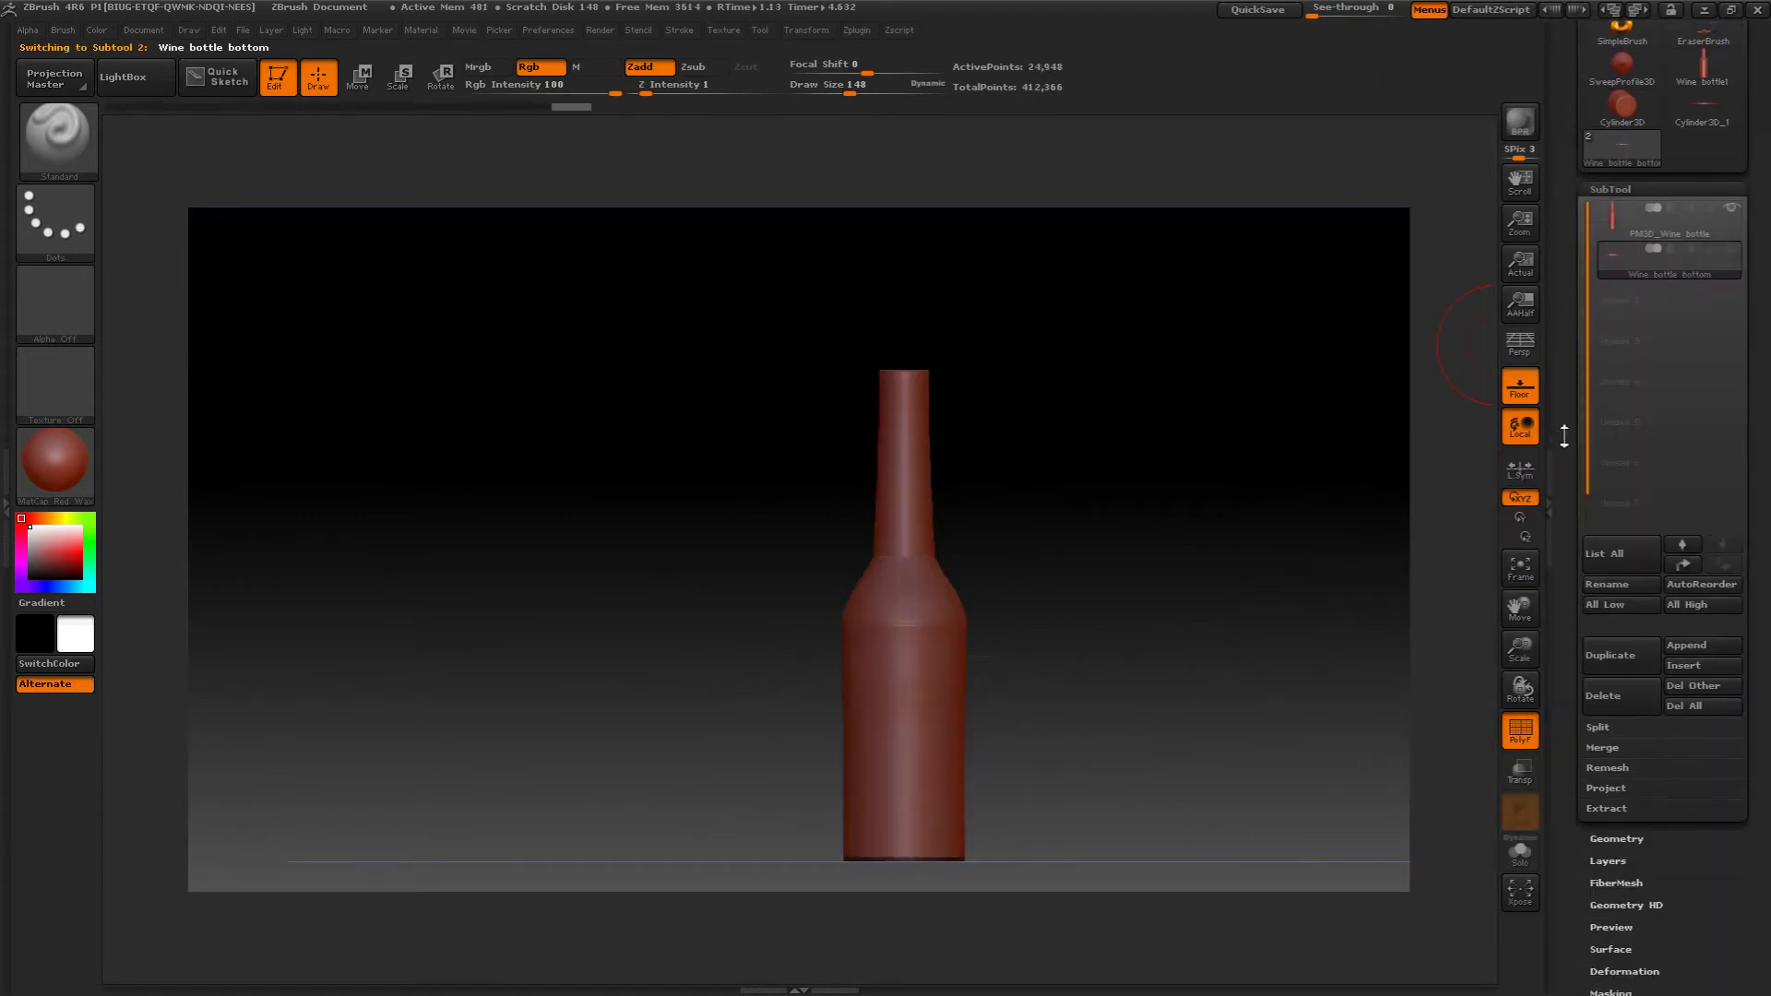
{"action": "left_click", "coordinate": [1599, 769]}
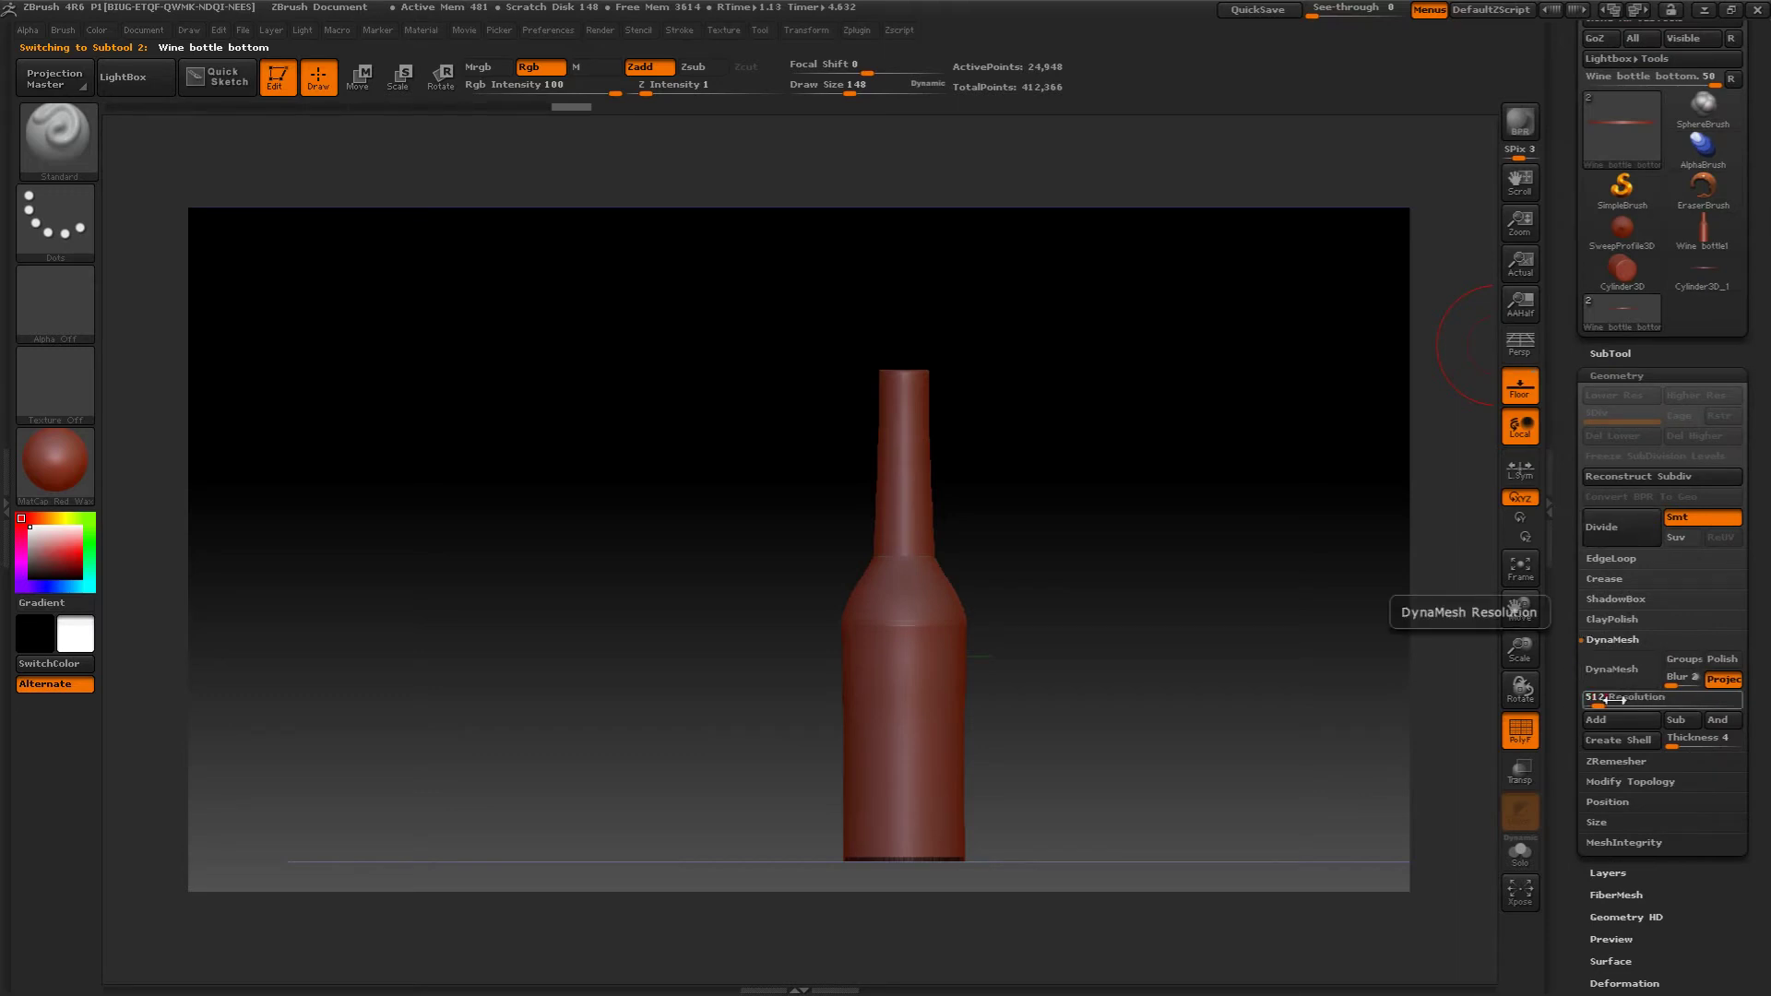
{"action": "left_click", "coordinate": [1613, 671]}
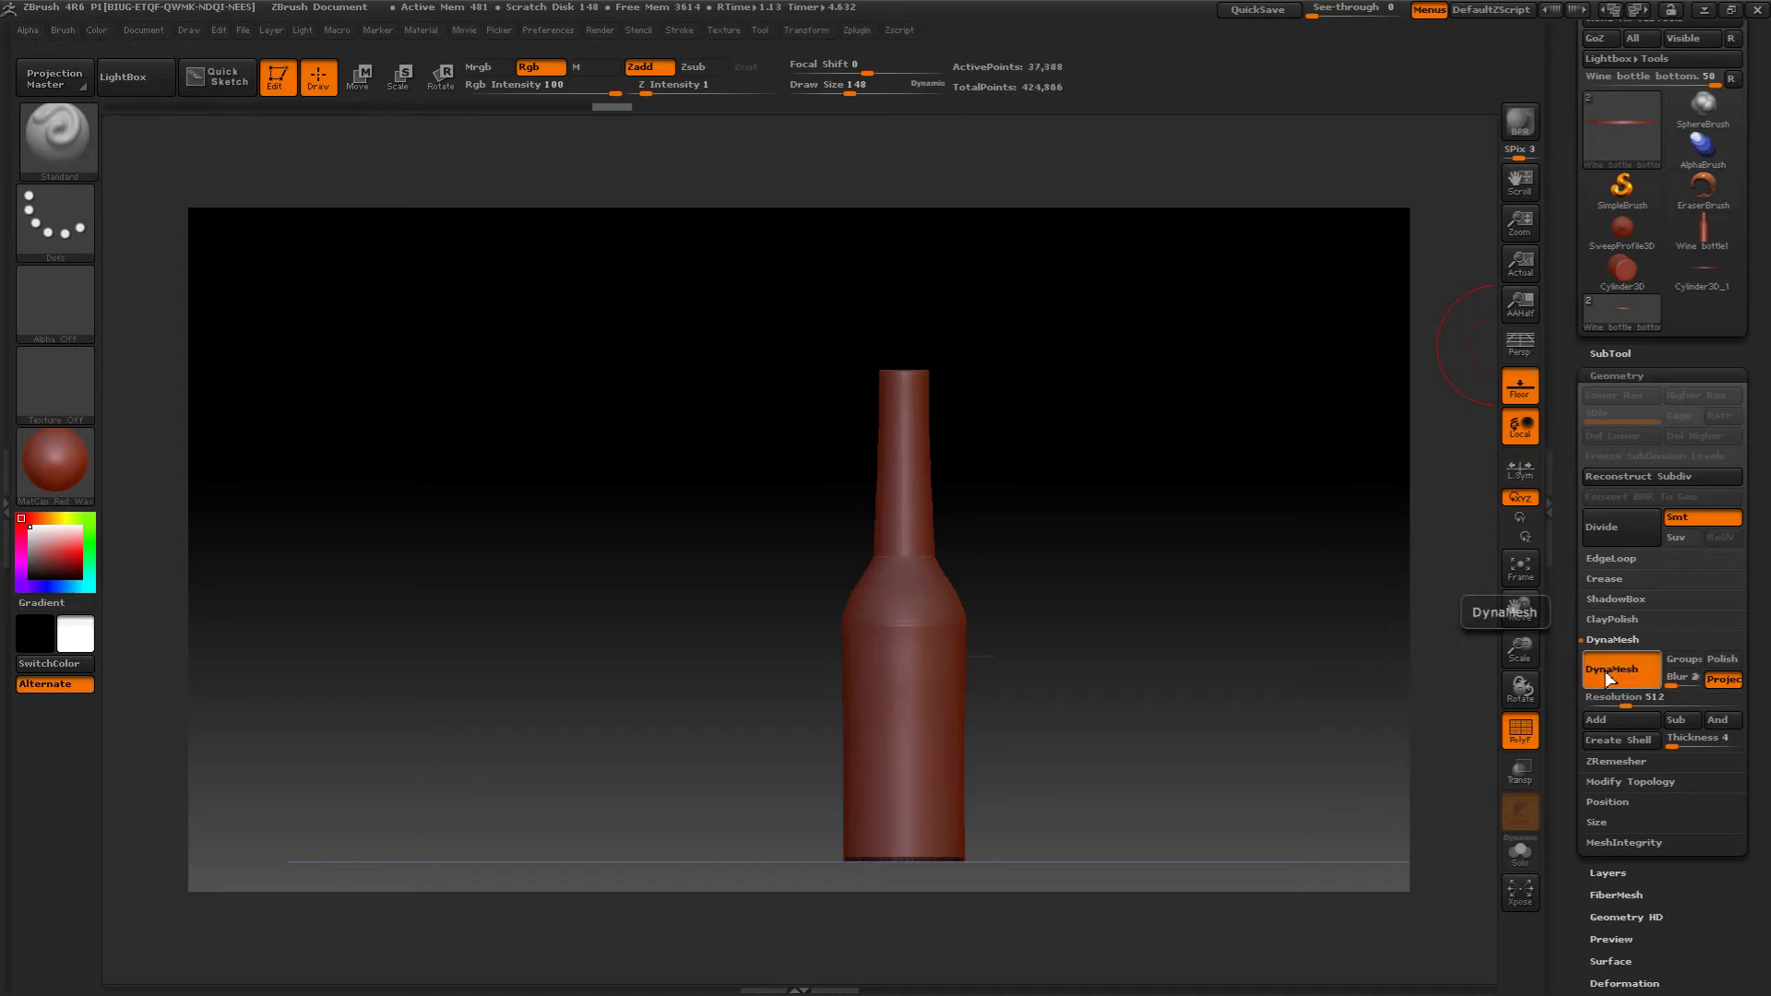
- Hide the bottle subtool, examine the remeshed Wine bottle bottom disc on its own, and turn off the polyframe
{"action": "left_click_drag", "start_coordinate": [1233, 589], "coordinate": [1415, 591]}
{"action": "left_click_drag", "start_coordinate": [1372, 448], "coordinate": [1346, 551]}
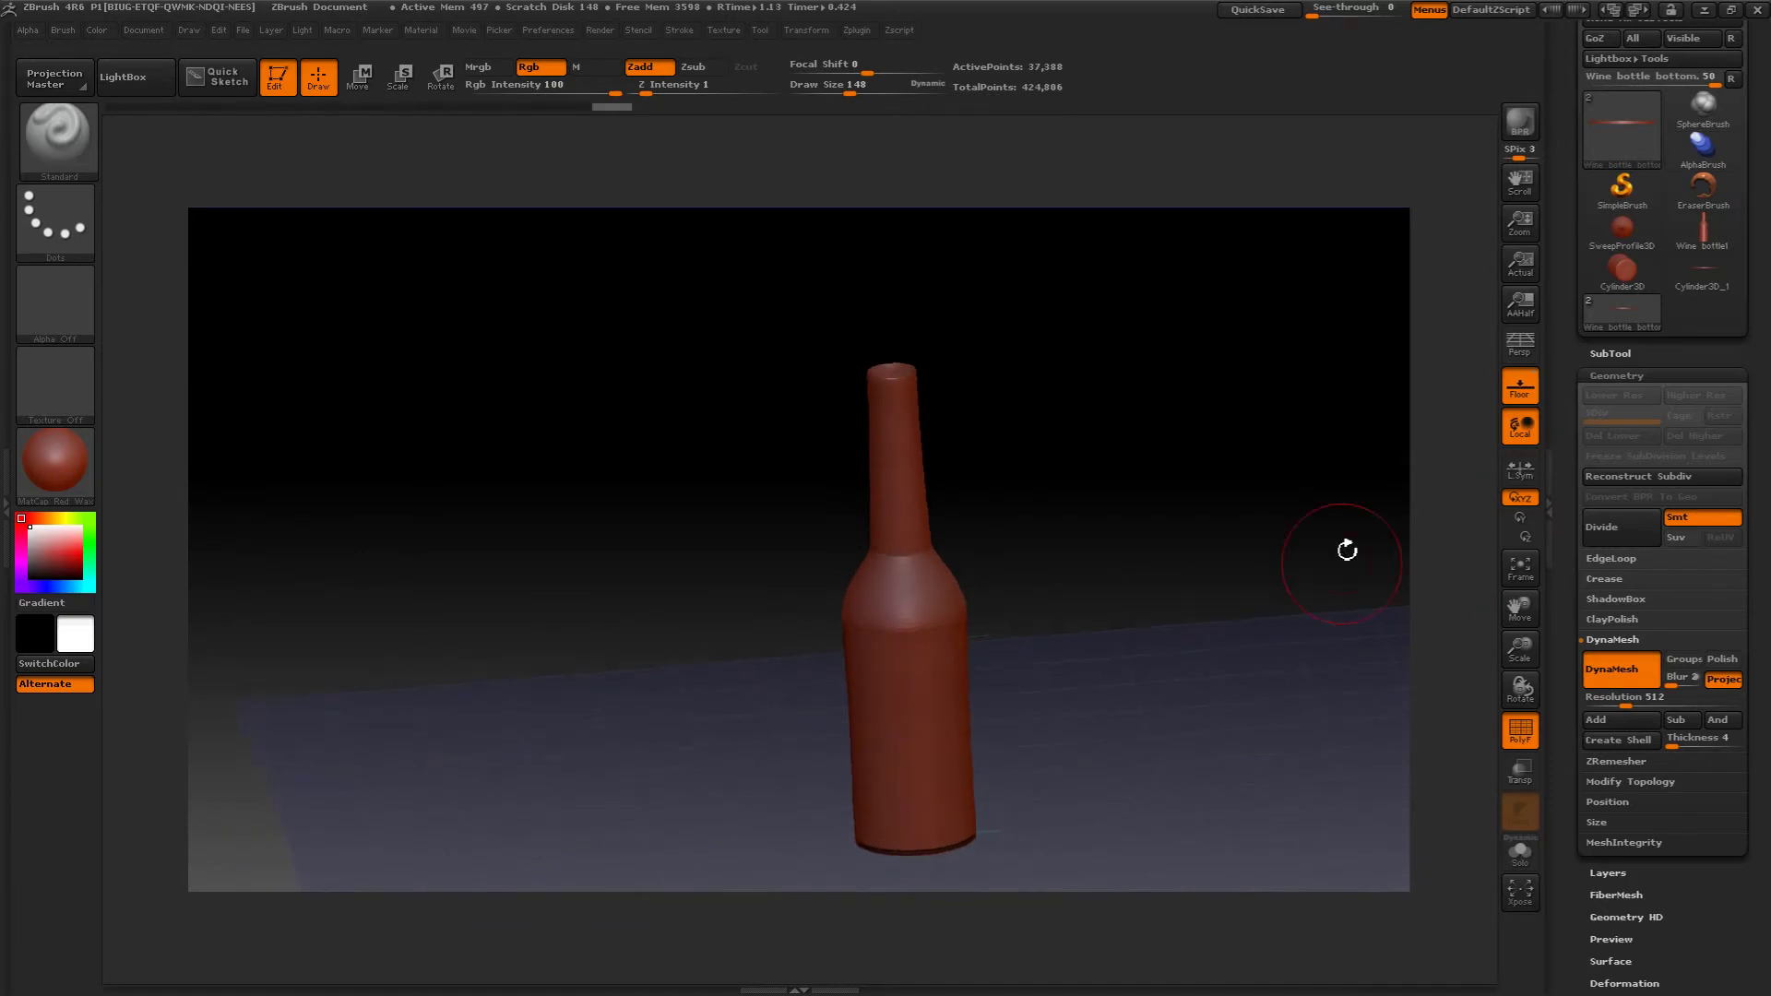
{"action": "left_click", "coordinate": [1610, 353]}
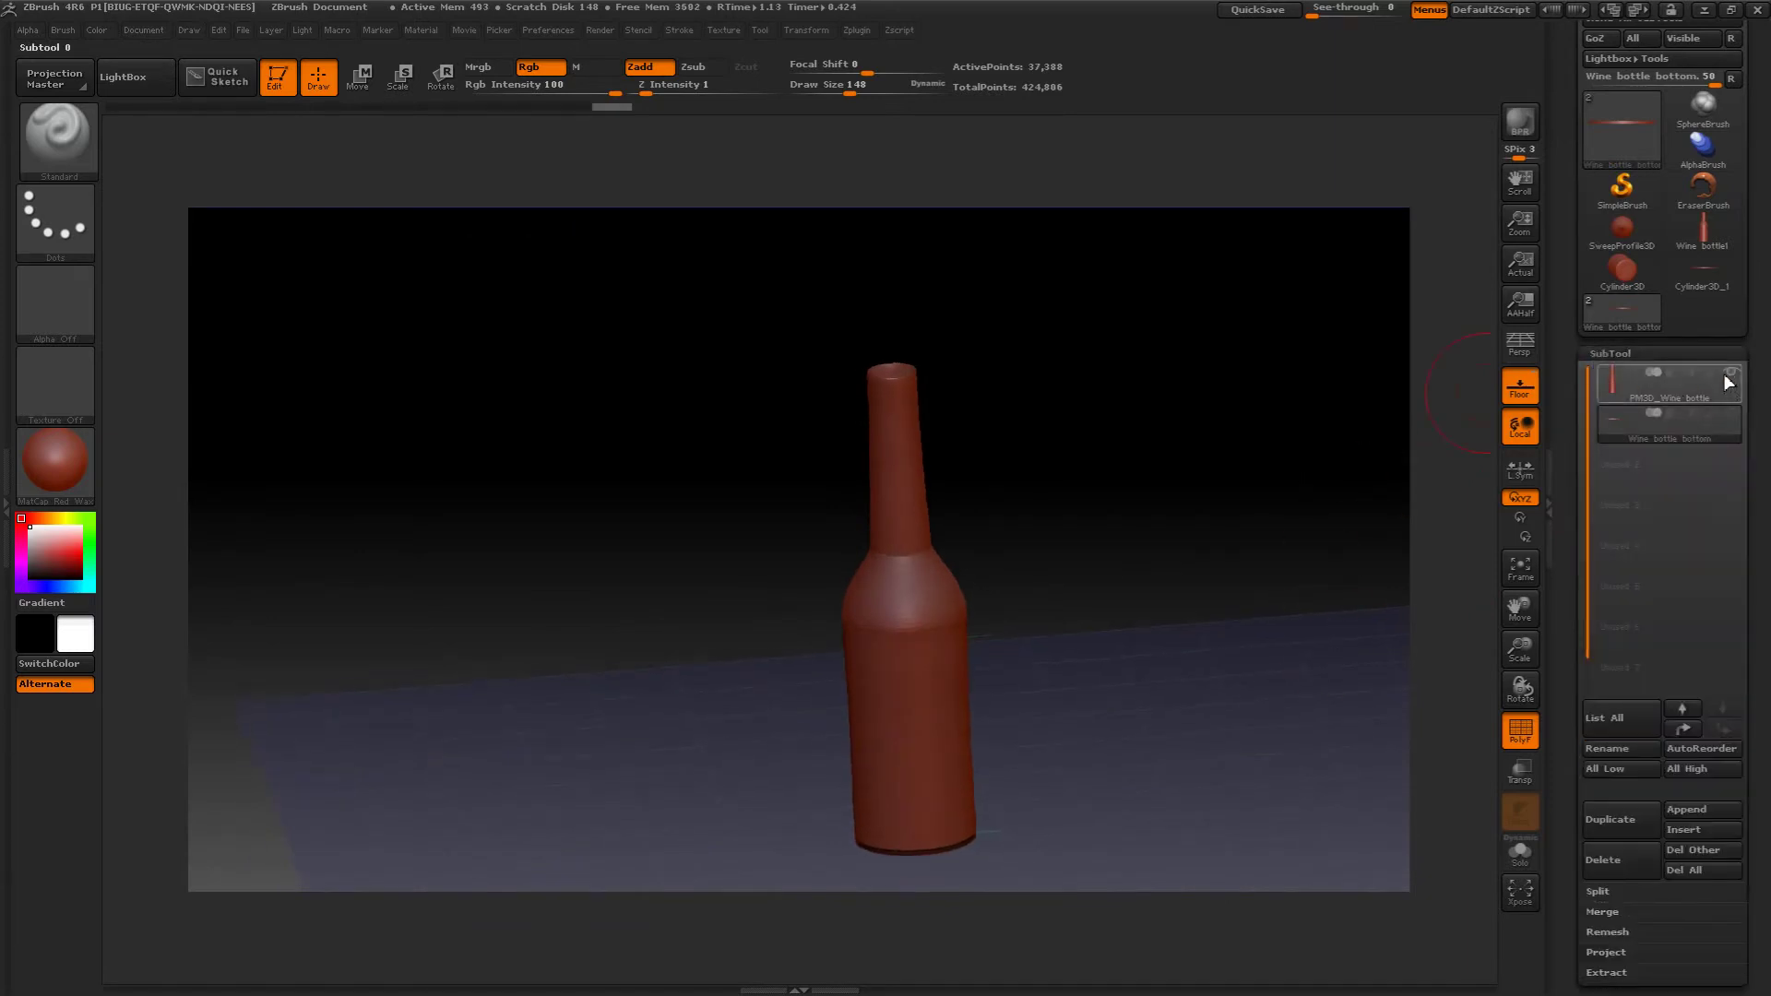
{"action": "left_click", "coordinate": [1724, 424]}
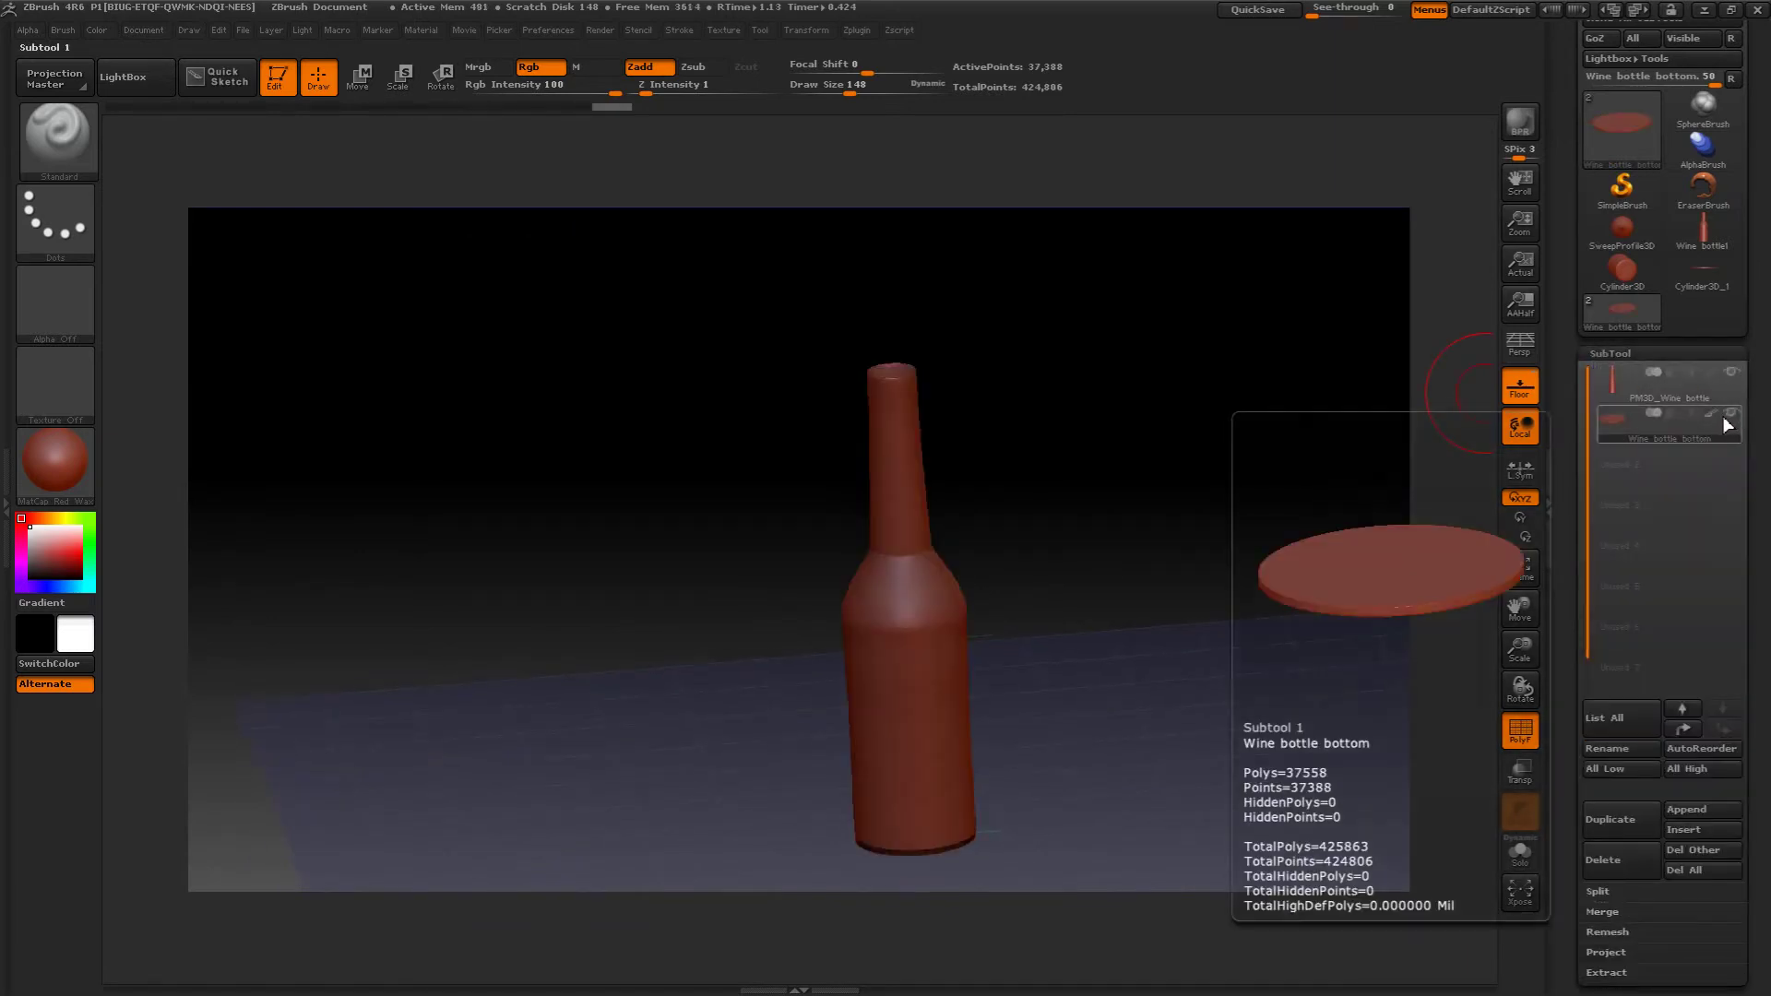
{"action": "left_click", "coordinate": [1731, 372]}
{"action": "left_click_drag", "start_coordinate": [1337, 369], "coordinate": [1338, 536]}
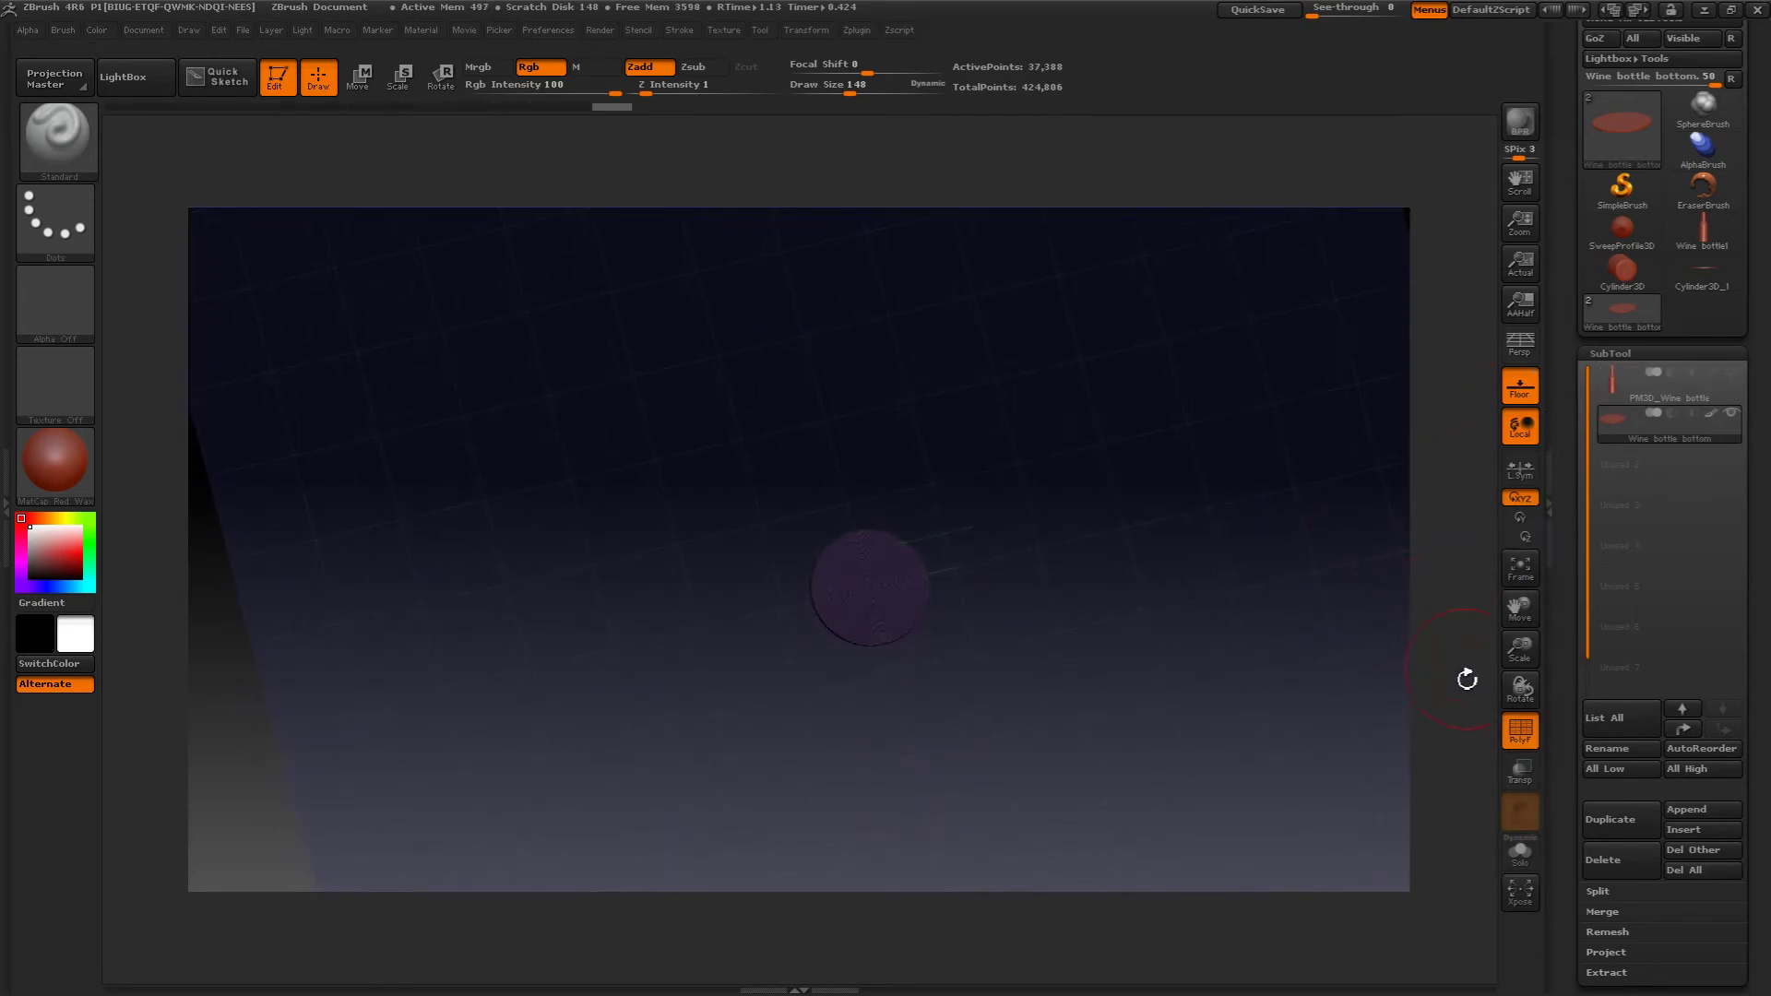
{"action": "left_click", "coordinate": [1520, 729]}
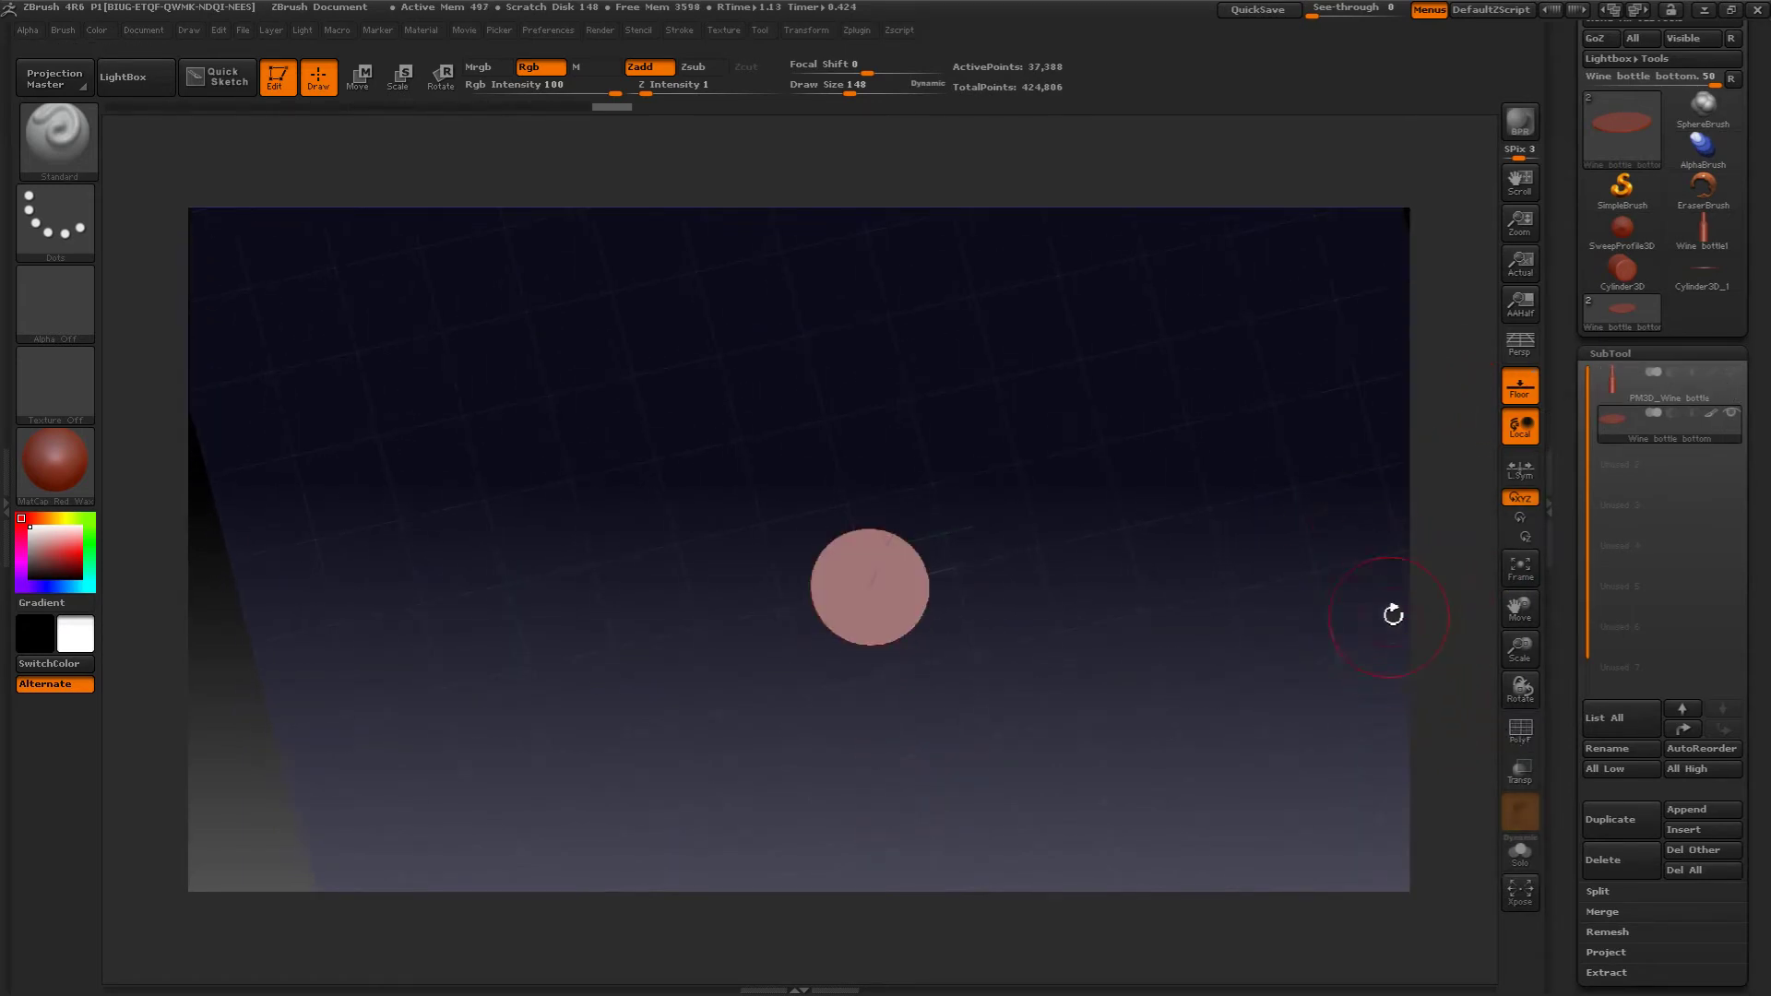
- Show and select the bottle subtool again and examine its remeshed neck and shoulders
{"action": "left_click", "coordinate": [1736, 389]}
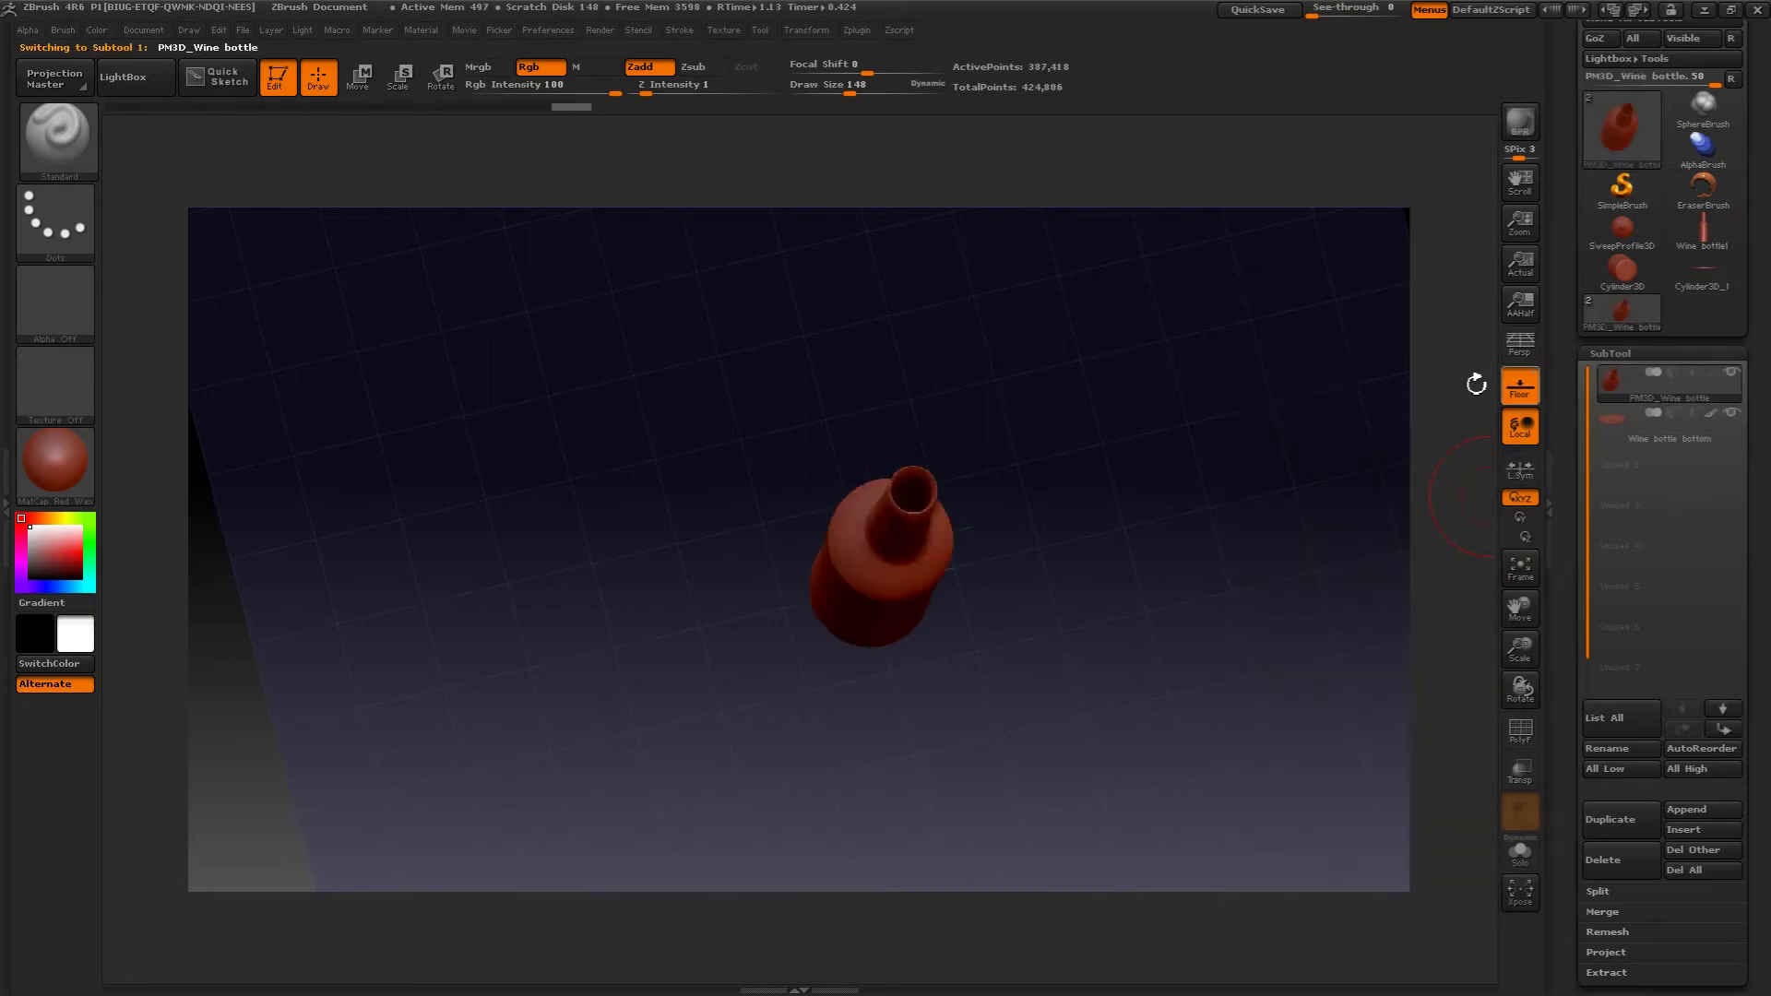
{"action": "left_click_drag", "start_coordinate": [1475, 383], "coordinate": [1194, 384]}
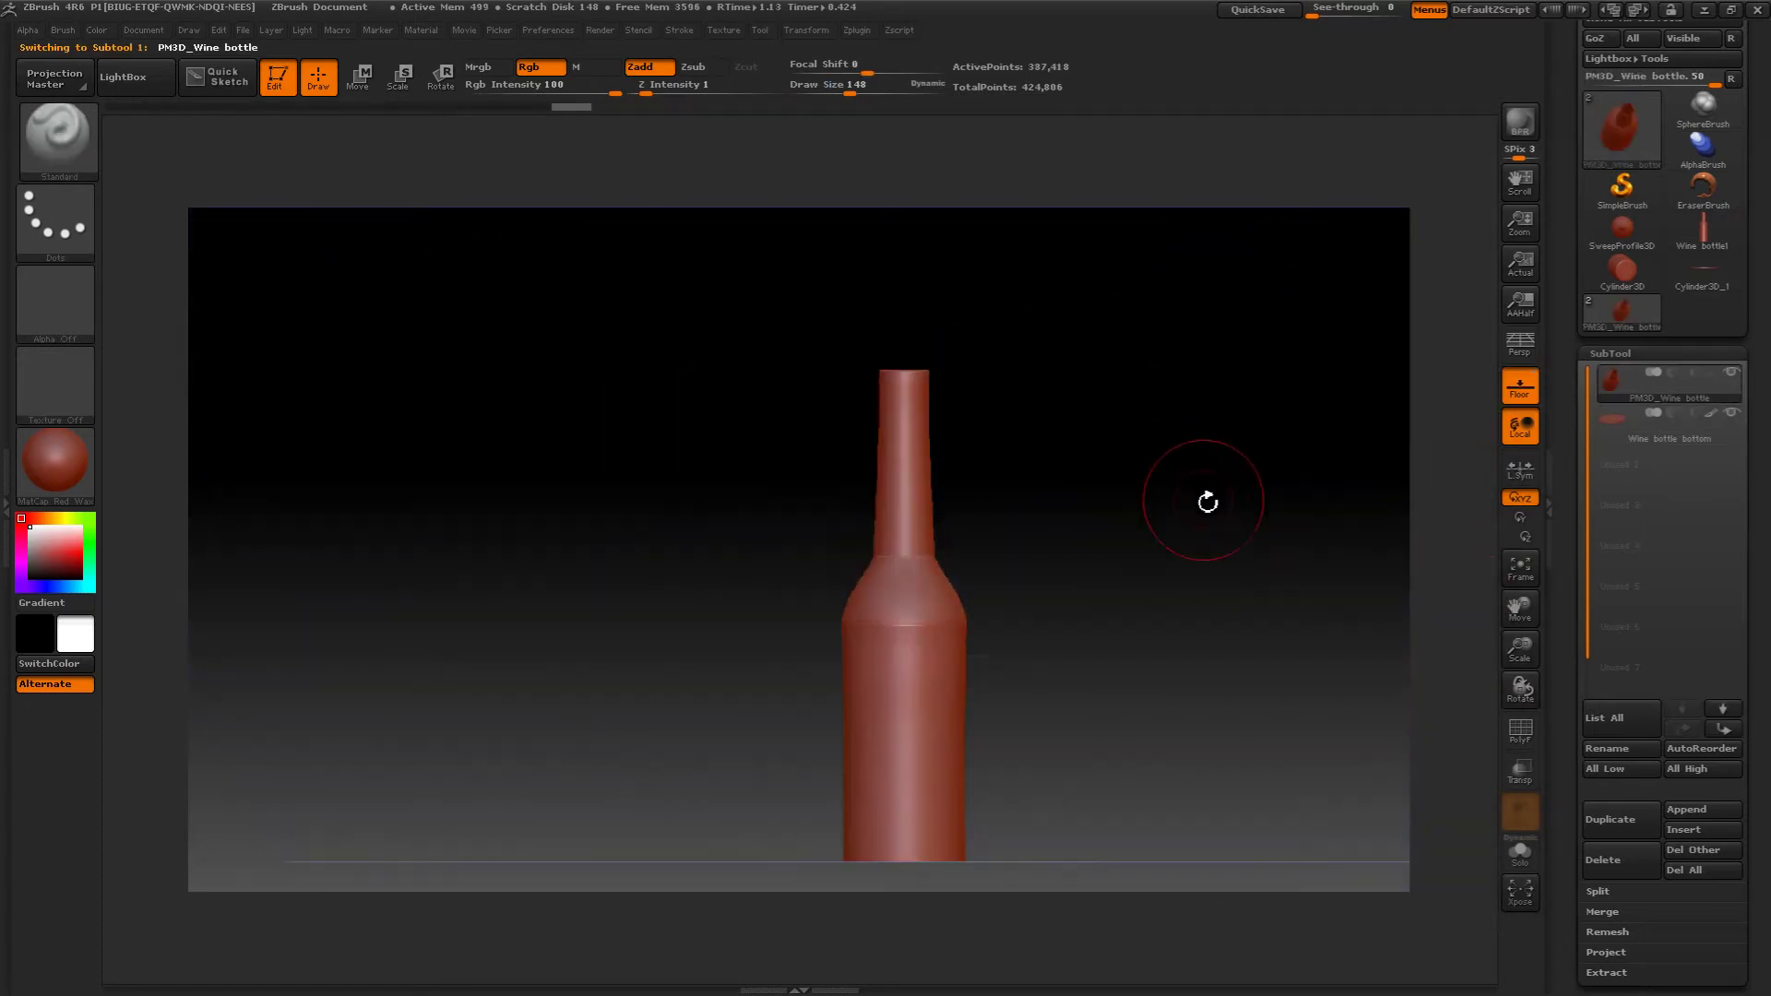
{"action": "mouse_move", "coordinate": [1207, 503]}
{"action": "left_mouse_down"}
{"action": "mouse_move", "coordinate": [1186, 406]}
{"action": "mouse_move", "coordinate": [1173, 479]}
{"action": "mouse_move", "coordinate": [1209, 537]}
{"action": "mouse_move", "coordinate": [1209, 308]}
{"action": "mouse_move", "coordinate": [1200, 483]}
{"action": "left_mouse_up"}
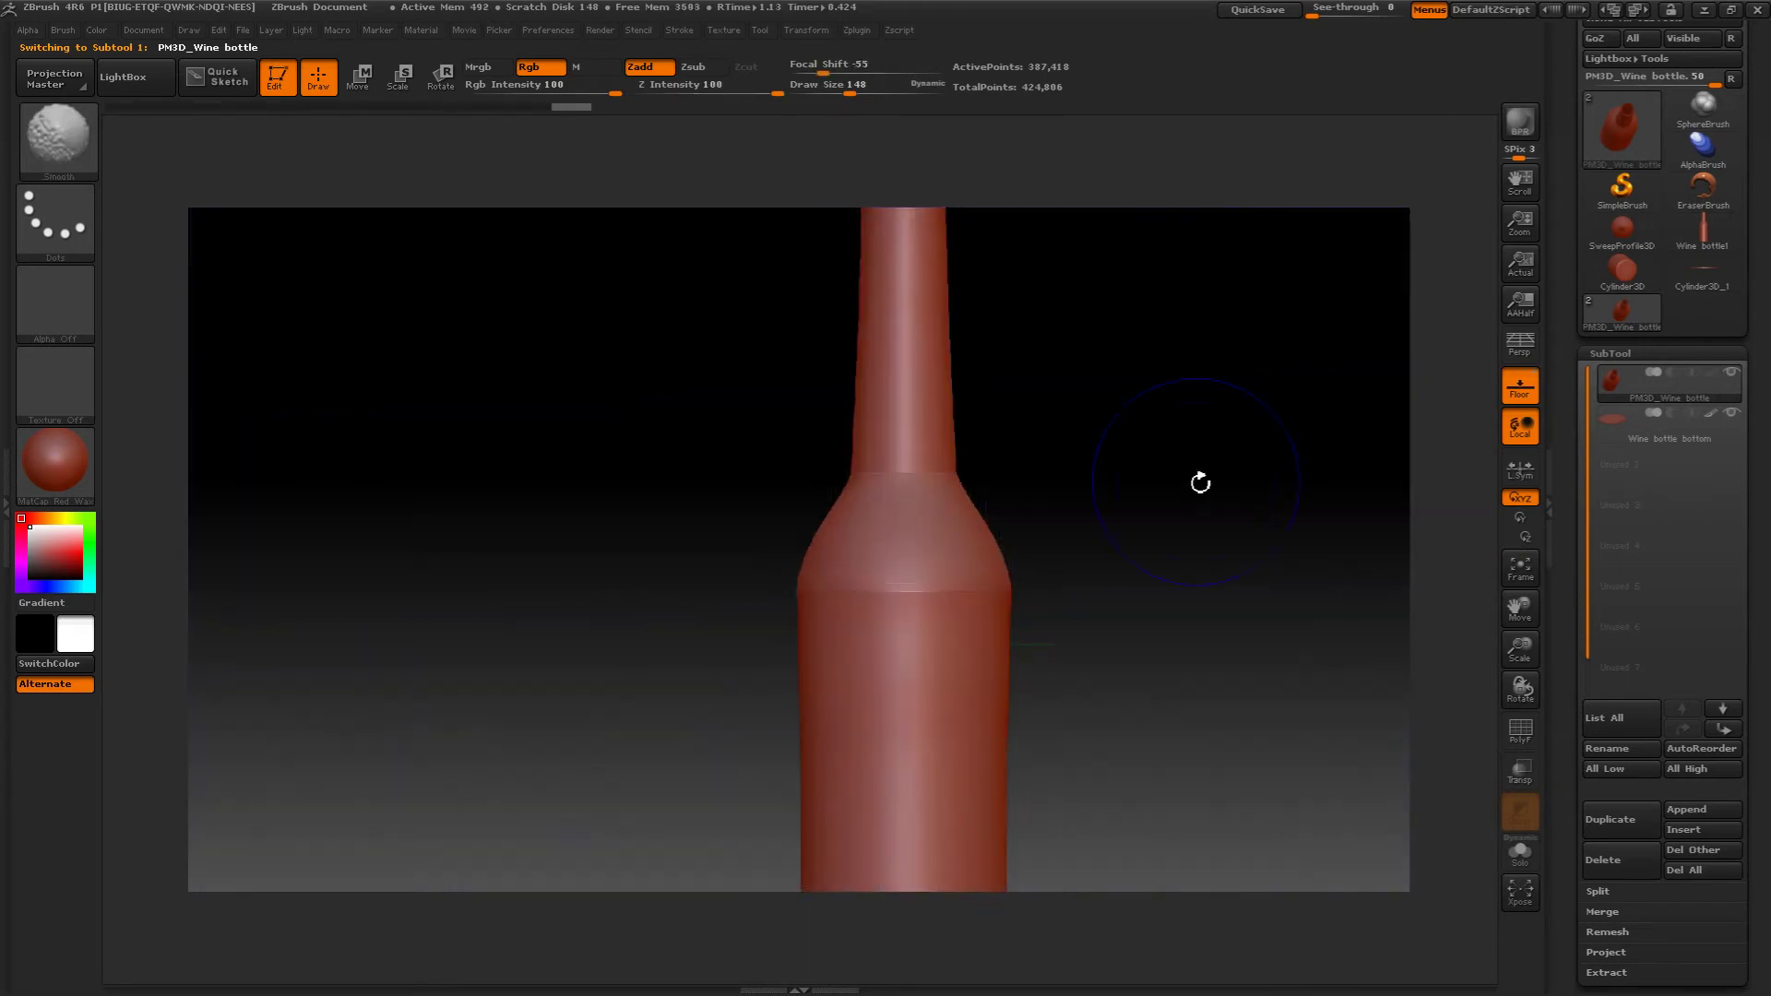
{"action": "mouse_move", "coordinate": [1215, 552]}
{"action": "left_mouse_down", "text": "alt"}
{"action": "mouse_move", "coordinate": [1171, 454]}
{"action": "mouse_move", "coordinate": [1197, 565]}
{"action": "mouse_move", "coordinate": [1166, 514]}
{"action": "mouse_move", "coordinate": [1161, 390]}
{"action": "mouse_move", "coordinate": [1154, 510]}
{"action": "mouse_move", "coordinate": [1181, 493]}
{"action": "mouse_move", "coordinate": [1138, 396]}
{"action": "mouse_move", "coordinate": [1403, 455]}
{"action": "mouse_move", "coordinate": [1292, 379]}
{"action": "mouse_move", "coordinate": [1309, 403]}
{"action": "left_mouse_up", "text": "alt"}
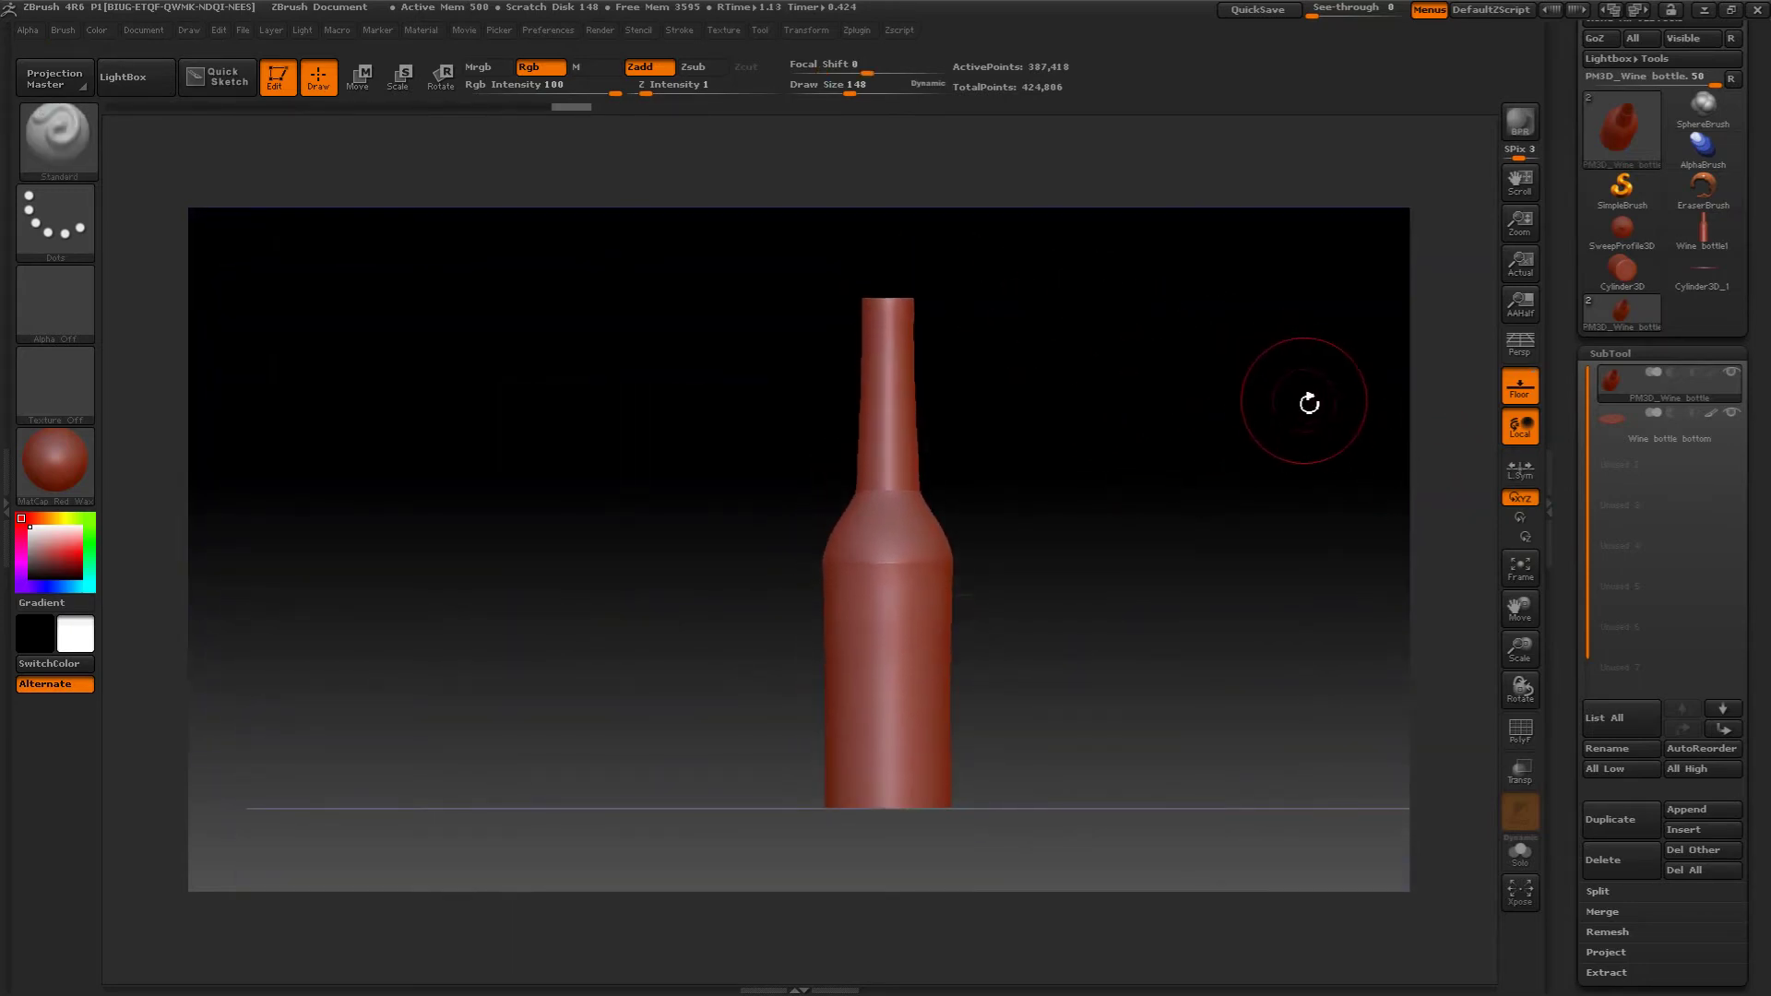
- Merge the visible subtools with SubTool Master, using Preserve existing Polygroups and Merge only
{"action": "left_click", "coordinate": [860, 30]}
{"action": "left_click", "coordinate": [856, 31]}
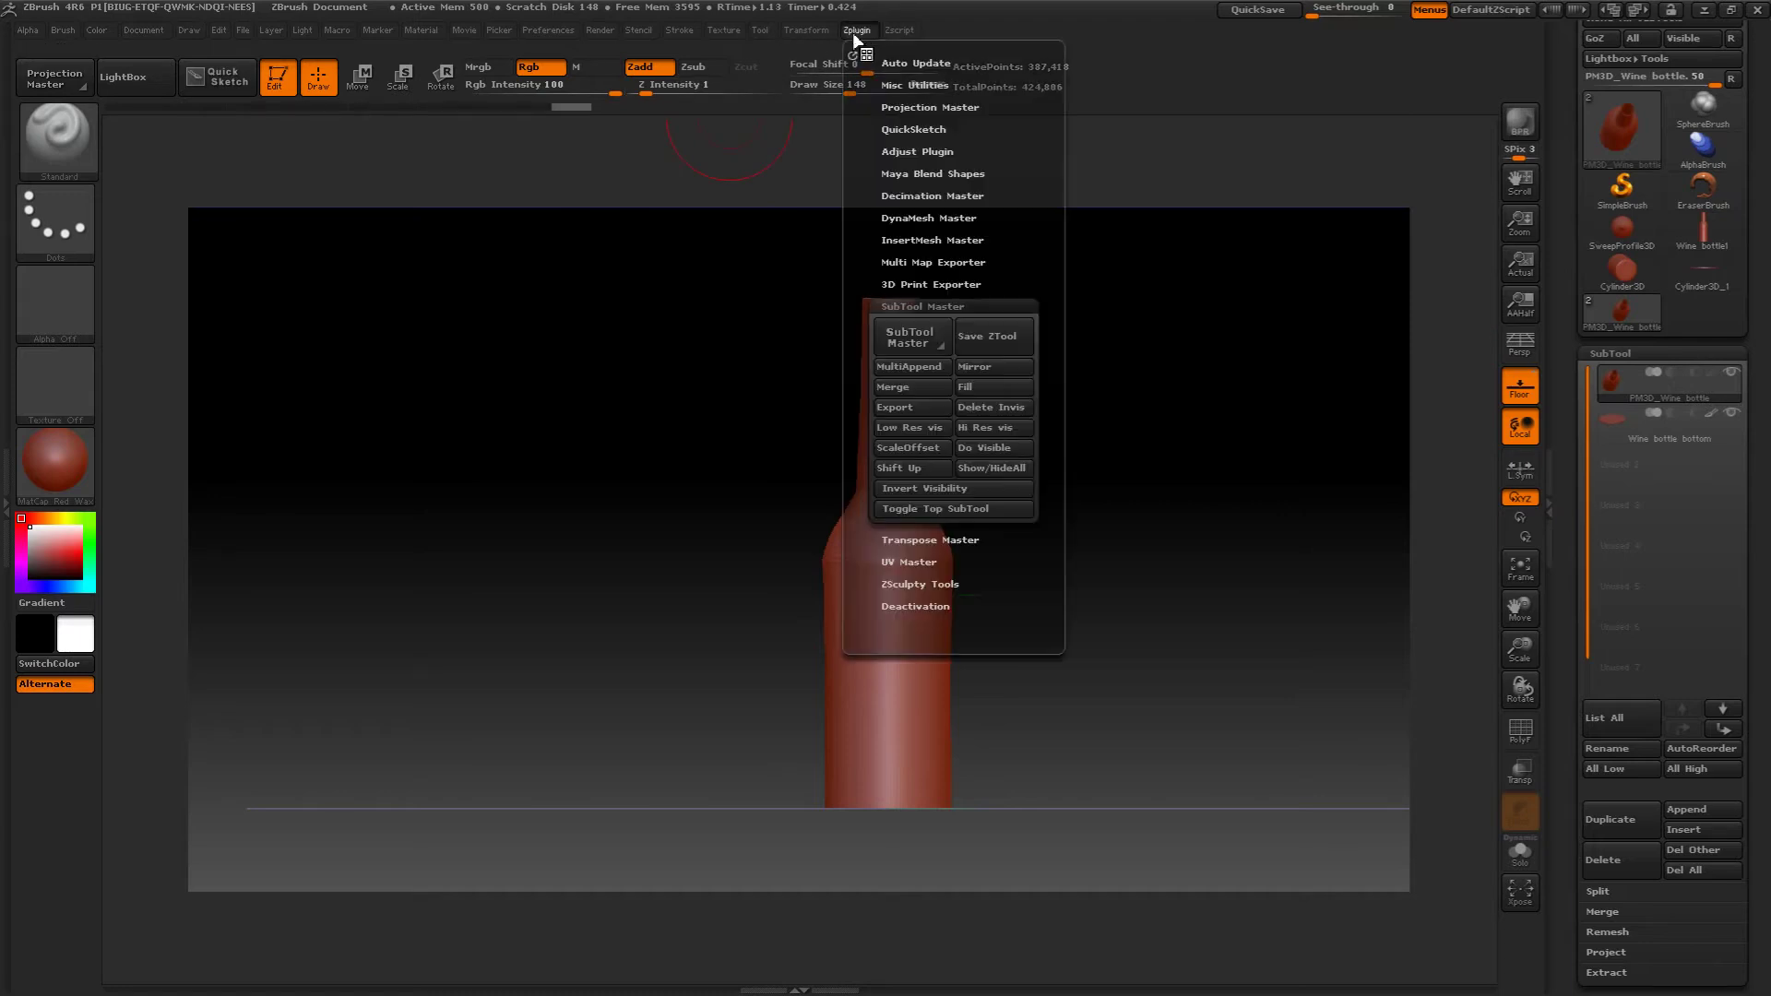
{"action": "left_click", "coordinate": [892, 387]}
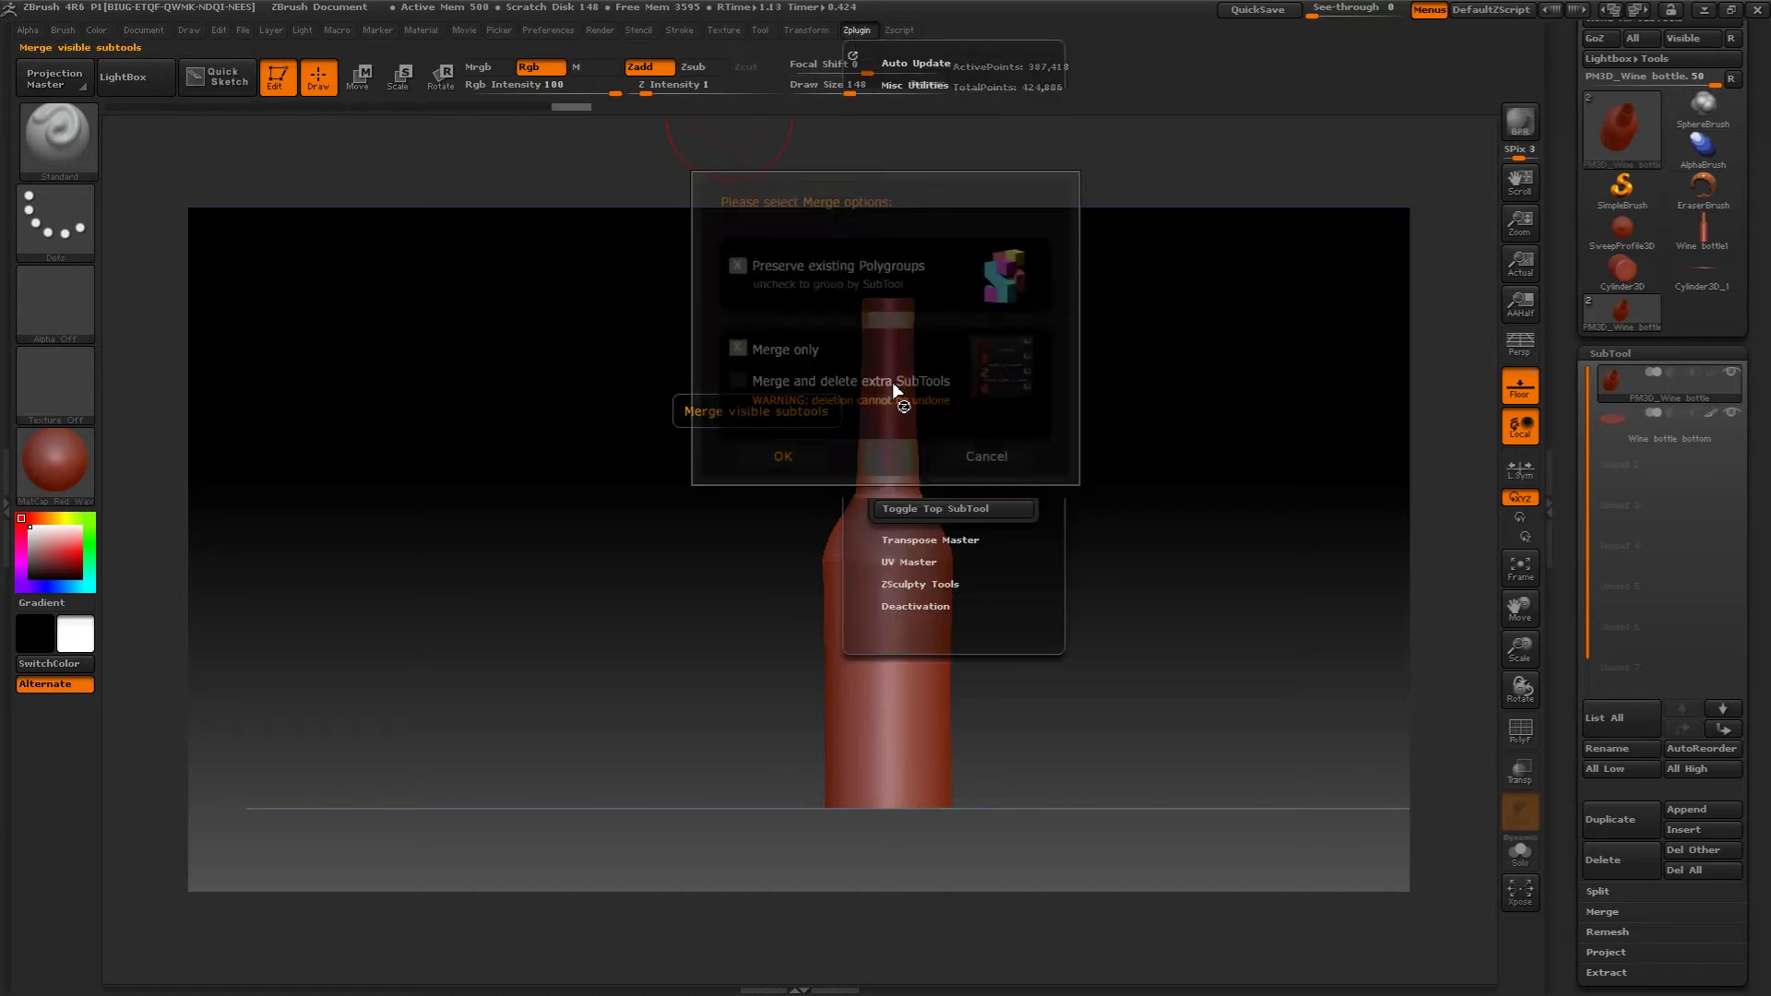
{"action": "left_click", "coordinate": [793, 456]}
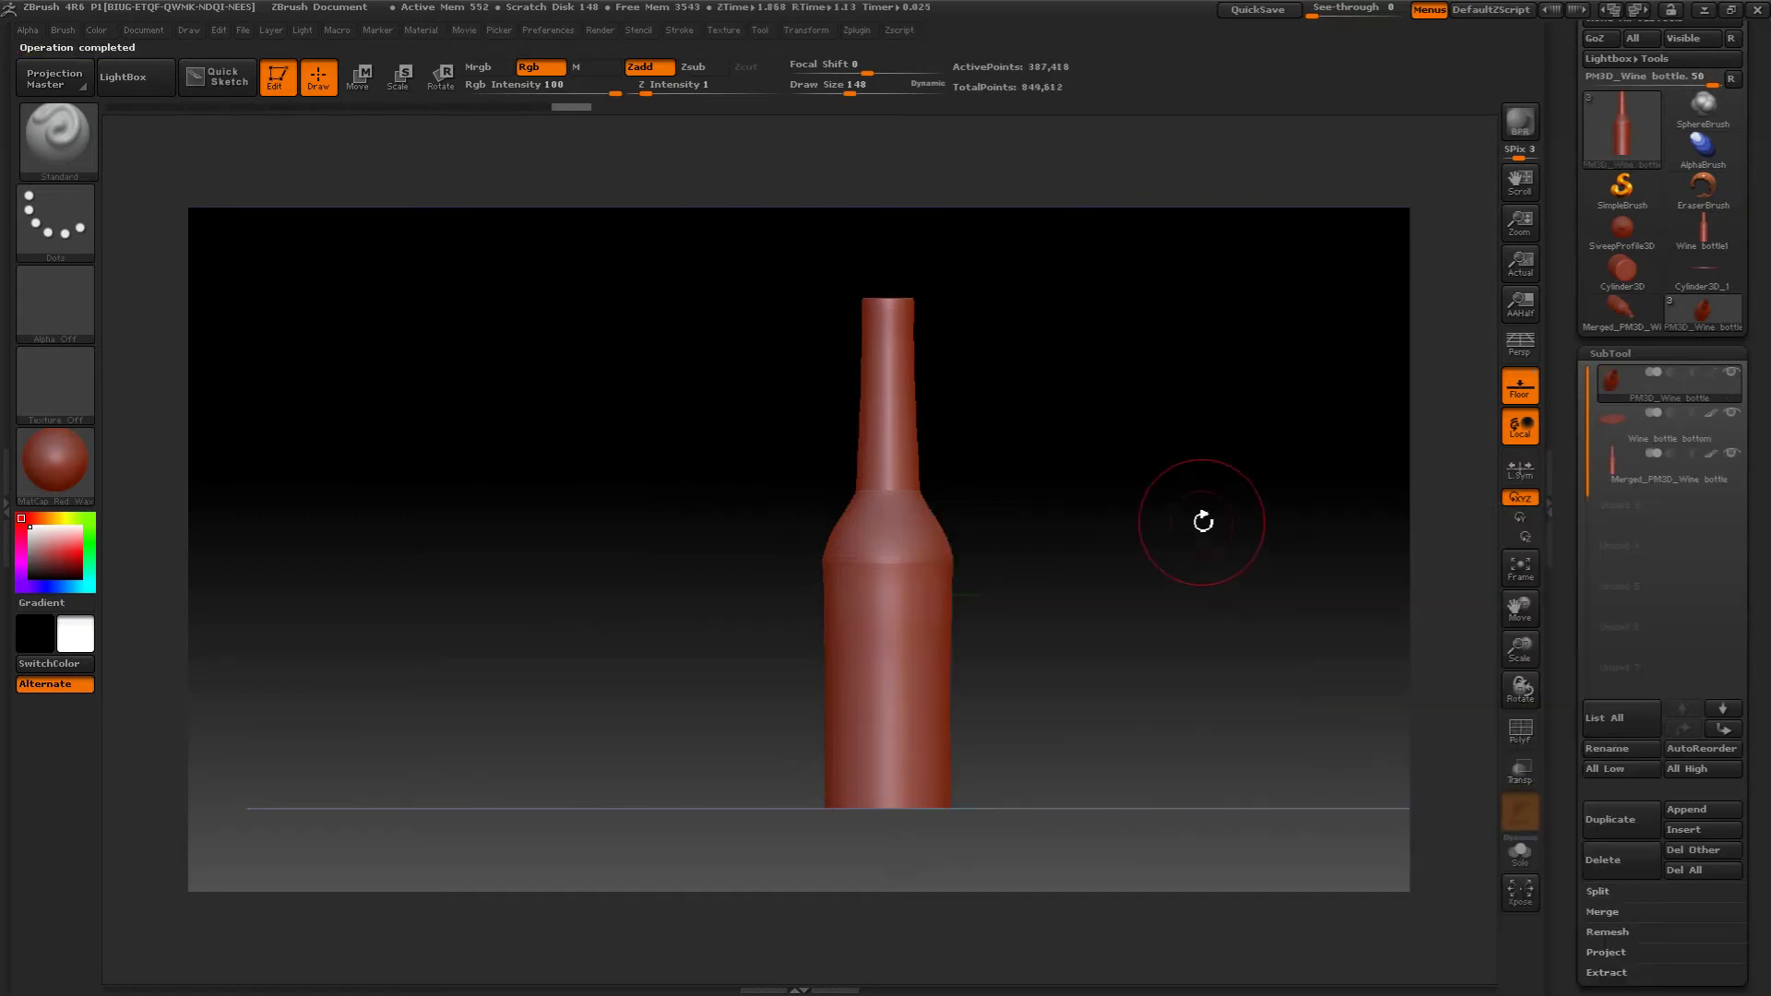
- Select the merged bottle subtool and hide the original bottle and Wine bottle bottom subtools
{"action": "mouse_move", "coordinate": [1619, 420]}
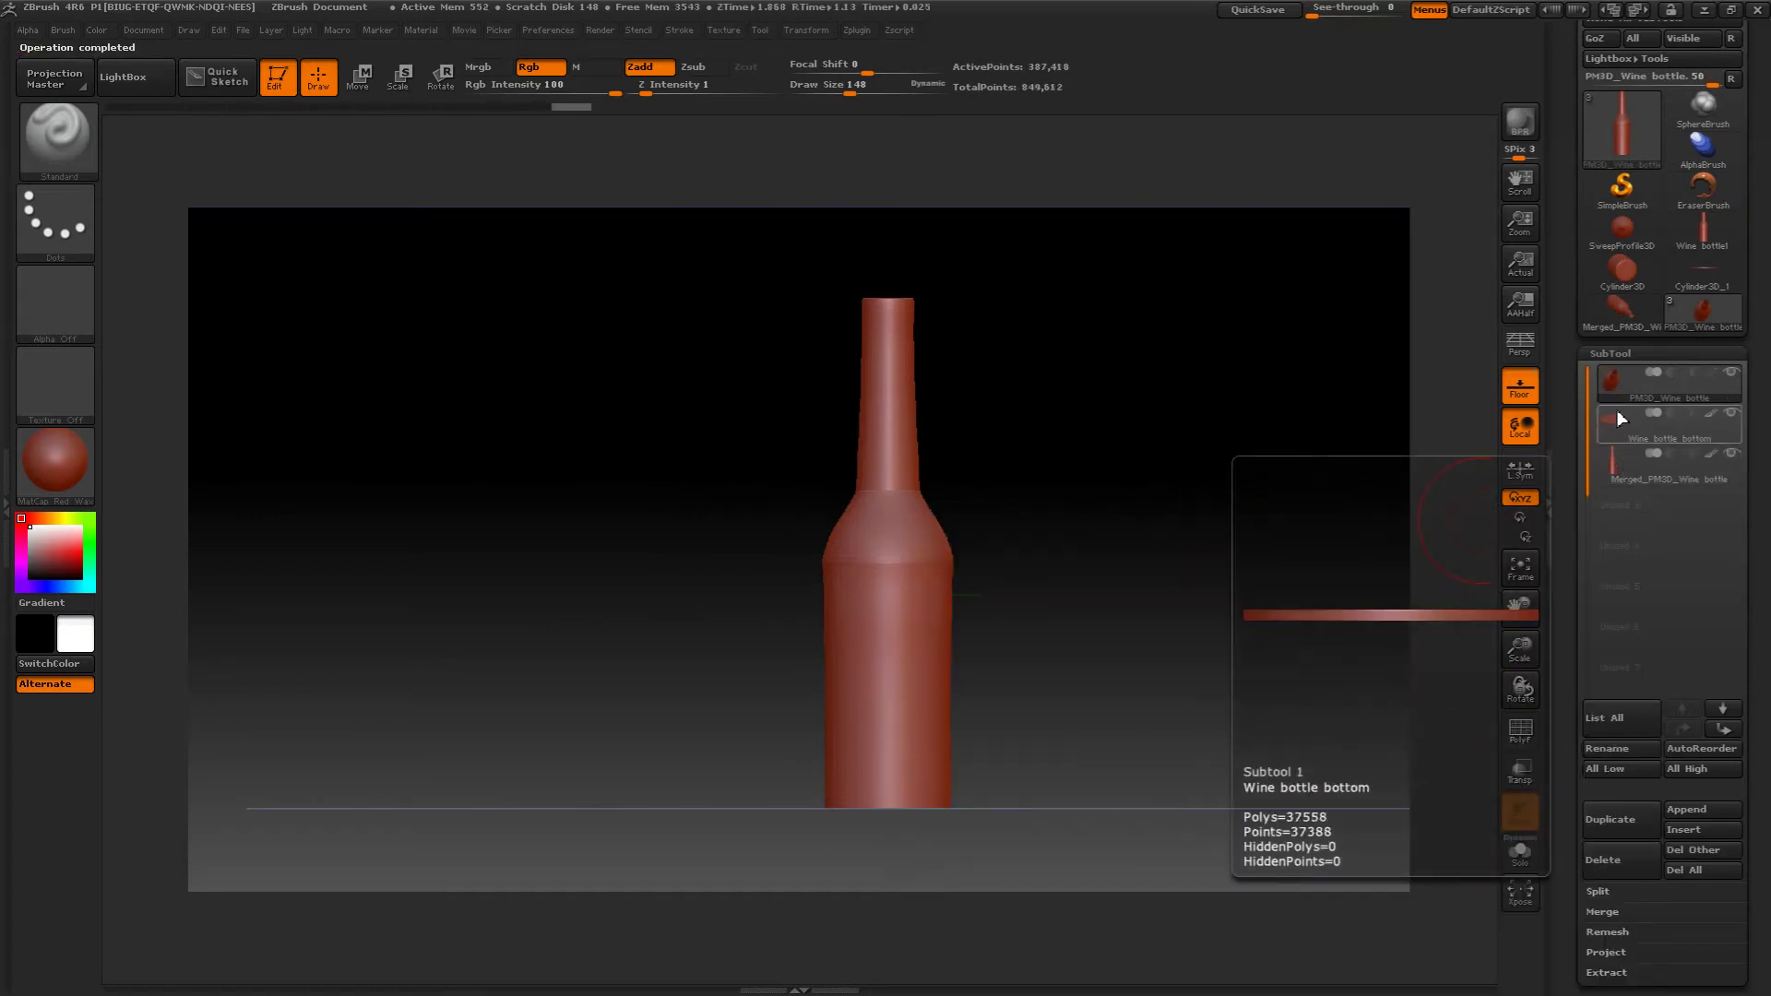
{"action": "left_click", "coordinate": [1698, 469]}
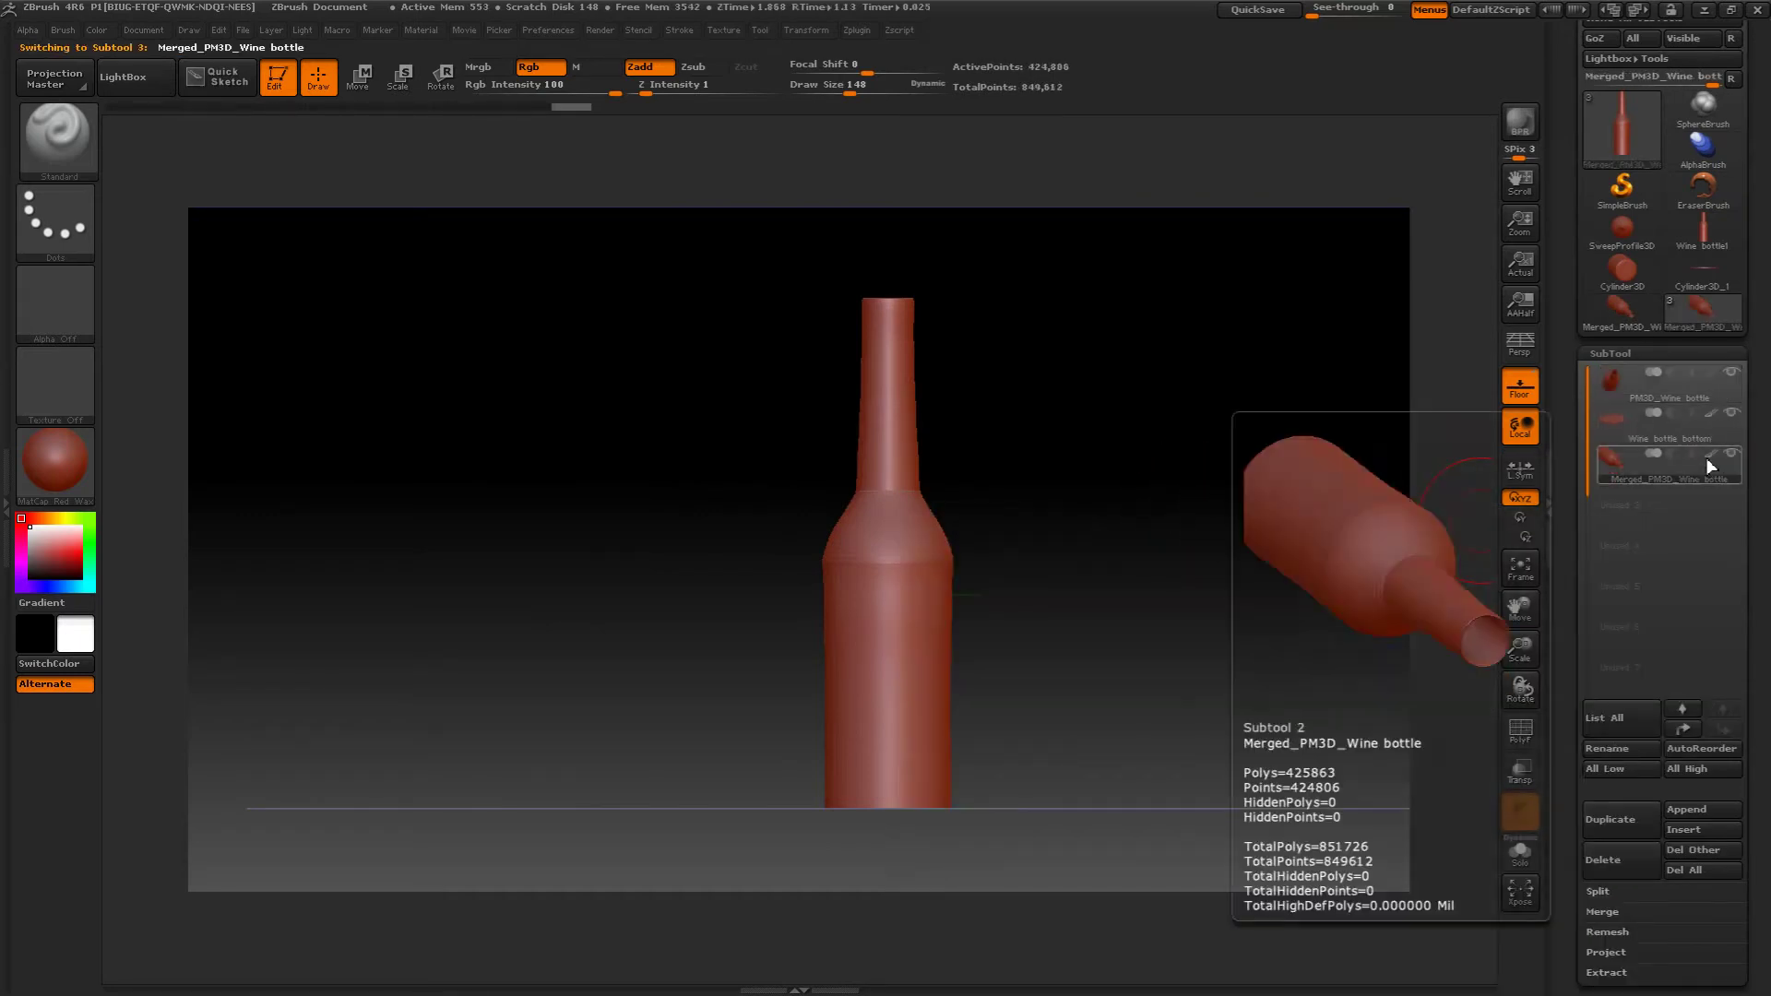
{"action": "left_click", "coordinate": [1731, 413]}
{"action": "left_click", "coordinate": [1731, 373]}
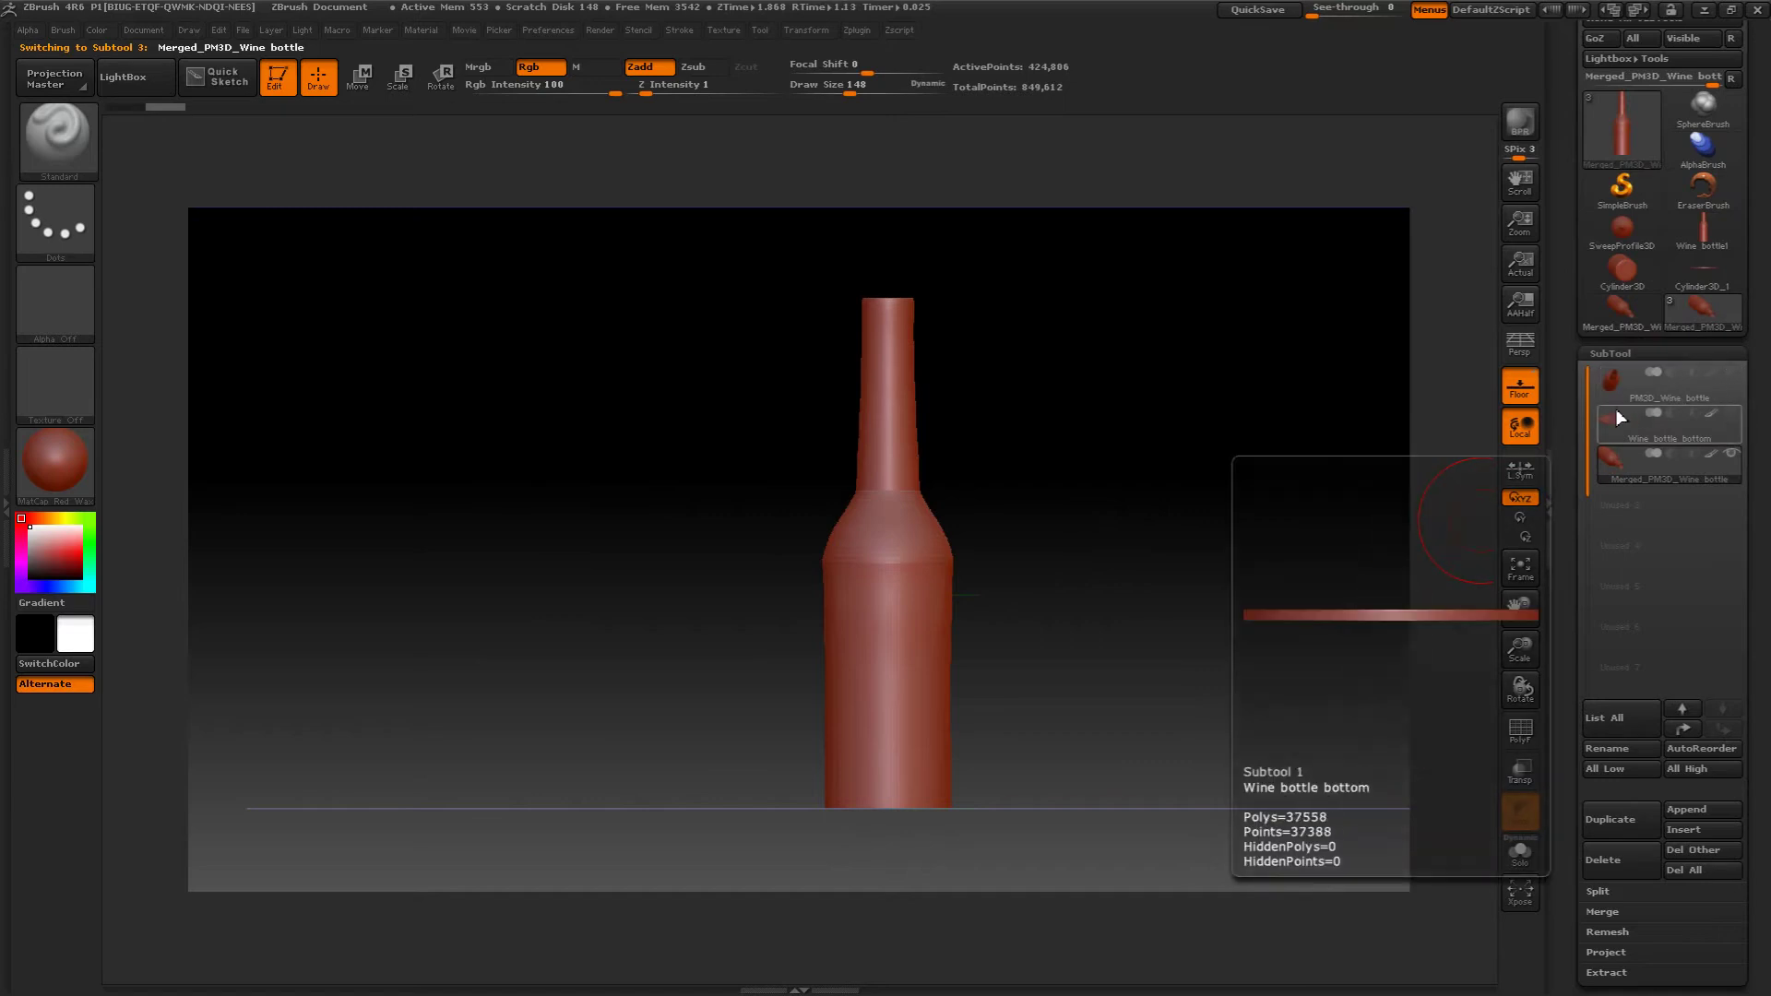
{"action": "mouse_move", "coordinate": [1194, 415]}
{"action": "left_mouse_down"}
{"action": "mouse_move", "coordinate": [1198, 605]}
{"action": "mouse_move", "coordinate": [1179, 318]}
{"action": "mouse_move", "coordinate": [1162, 458]}
{"action": "mouse_move", "coordinate": [1174, 391]}
{"action": "mouse_move", "coordinate": [1179, 424]}
{"action": "left_mouse_up"}
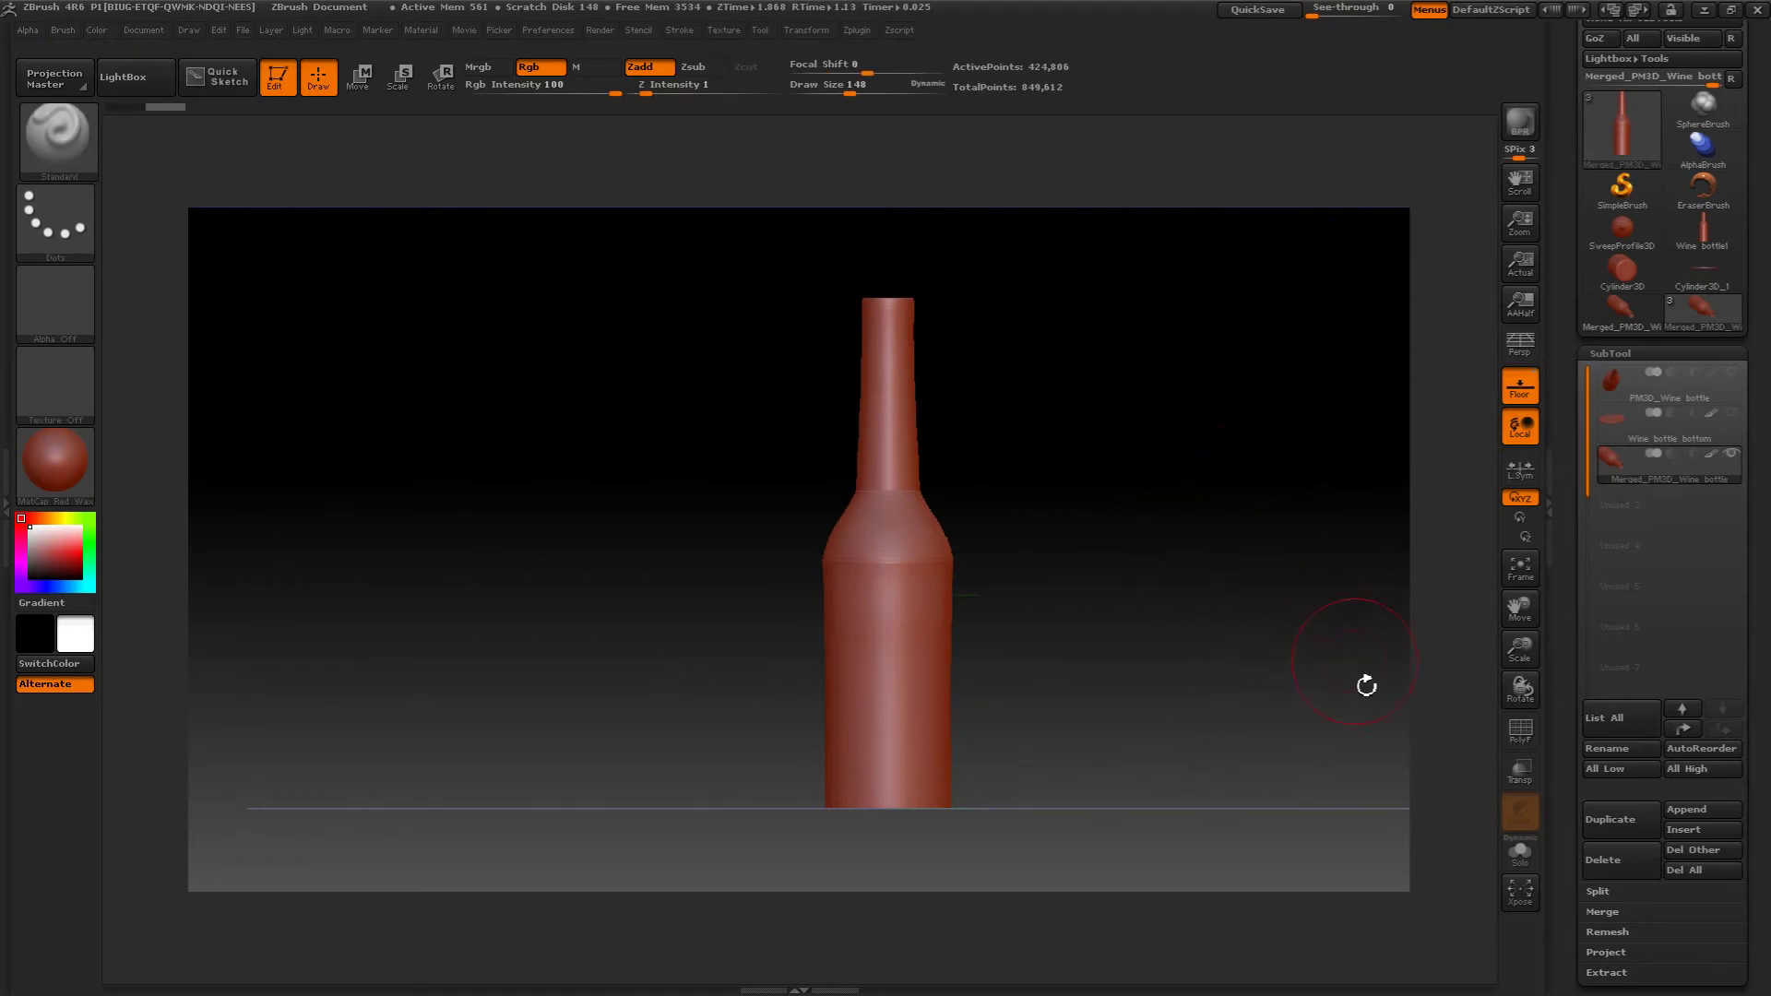
- Display the merged bottle's polyframe, isolate the base polygroup to examine it, and restore the whole bottle without polyframe
{"action": "left_click", "coordinate": [1517, 738]}
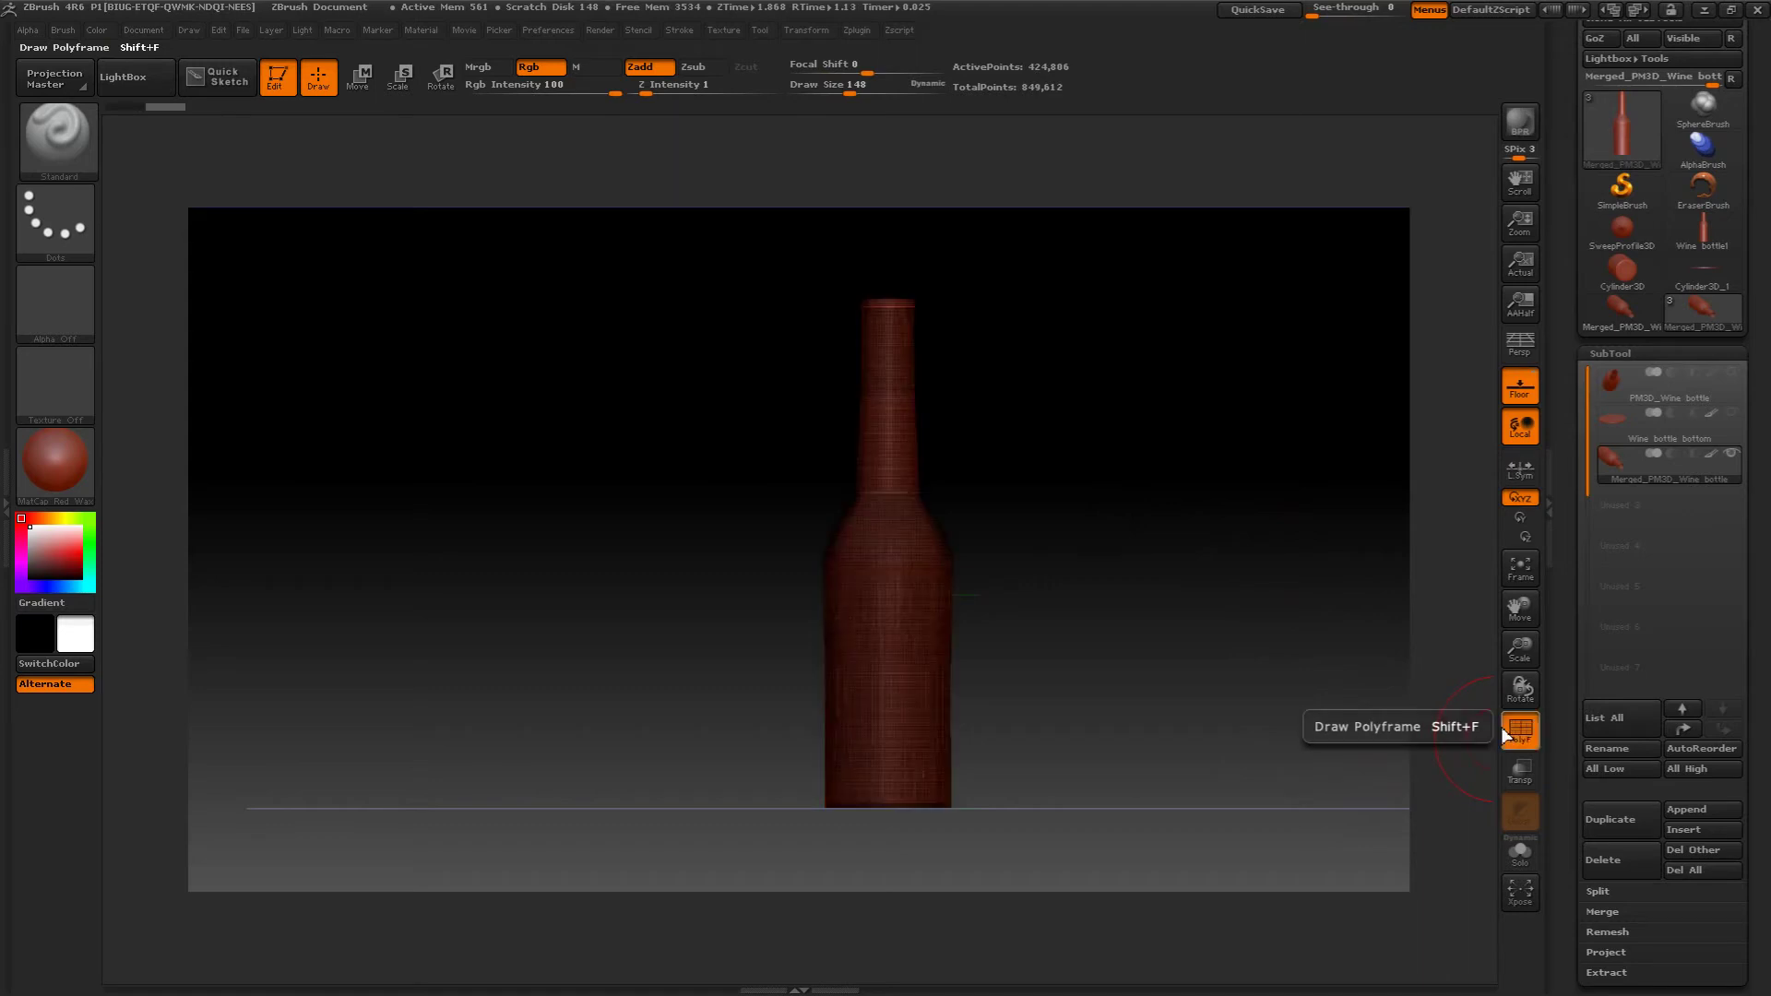
{"action": "left_click_drag", "start_coordinate": [1208, 563], "coordinate": [1305, 442]}
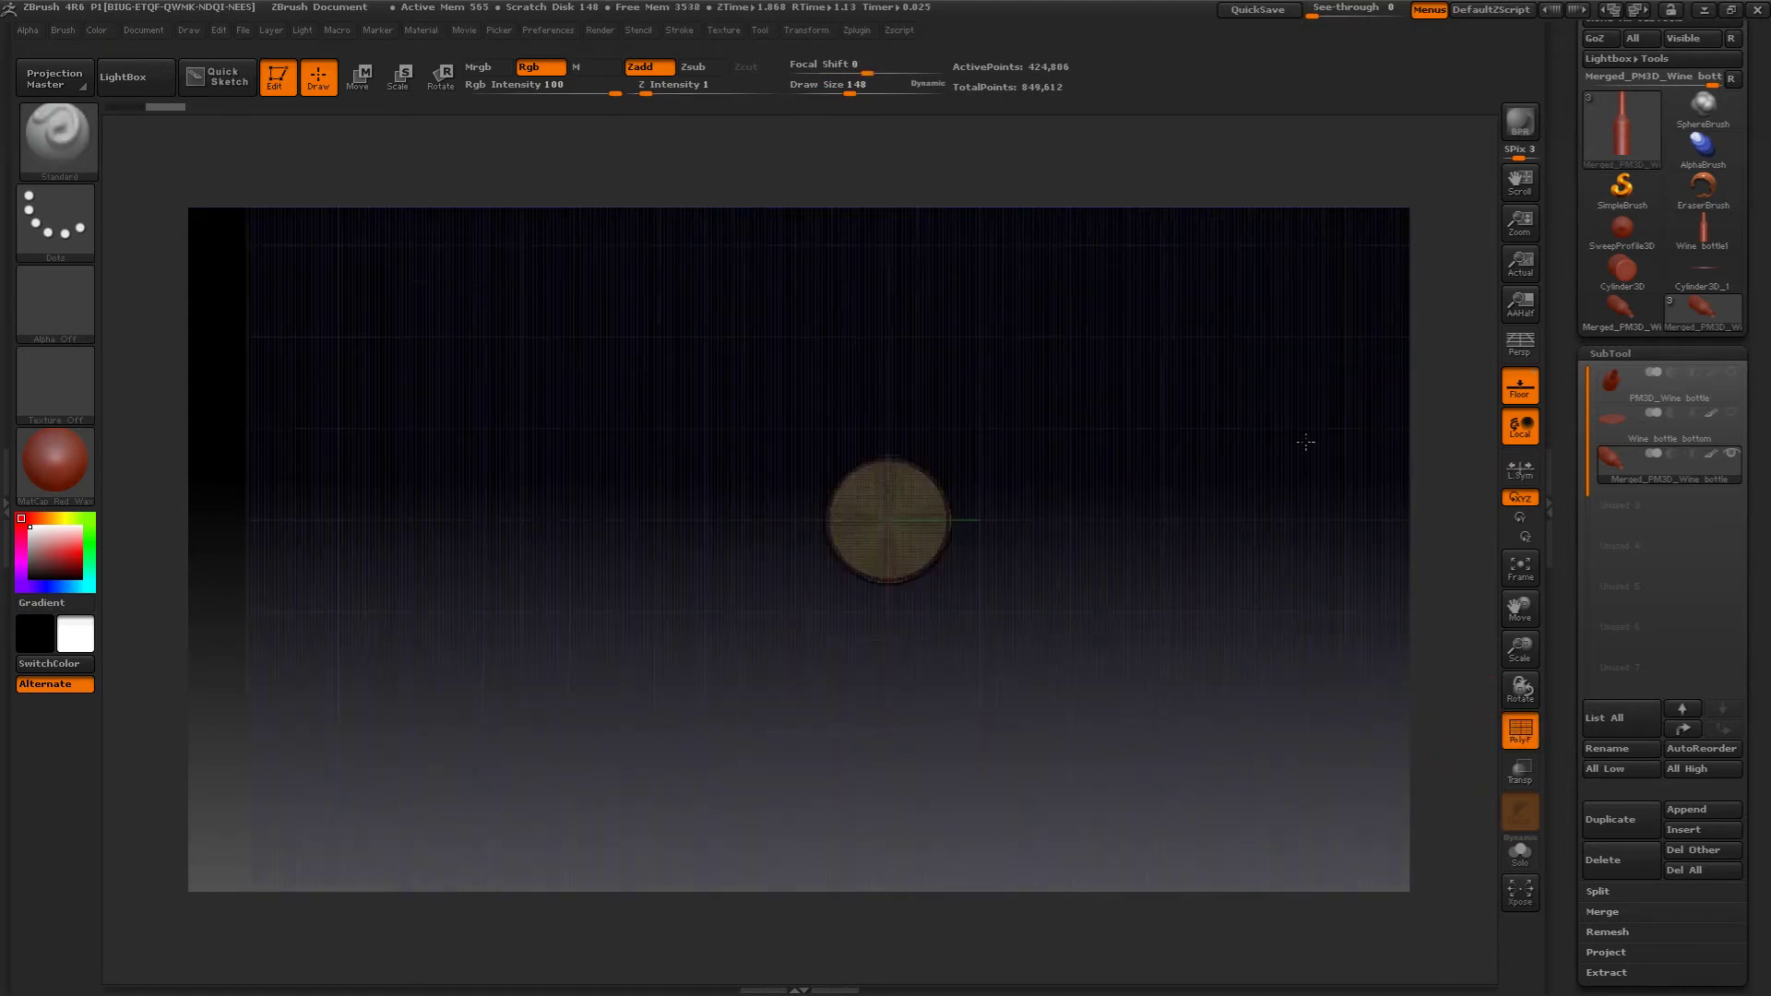
{"action": "mouse_move", "coordinate": [1226, 396]}
{"action": "left_mouse_down"}
{"action": "mouse_move", "coordinate": [1150, 419]}
{"action": "mouse_move", "coordinate": [1221, 423]}
{"action": "mouse_move", "coordinate": [1246, 518]}
{"action": "mouse_move", "coordinate": [1229, 430]}
{"action": "mouse_move", "coordinate": [1206, 418]}
{"action": "left_mouse_up"}
{"action": "left_click", "coordinate": [886, 502], "text": "ctrl+shift"}
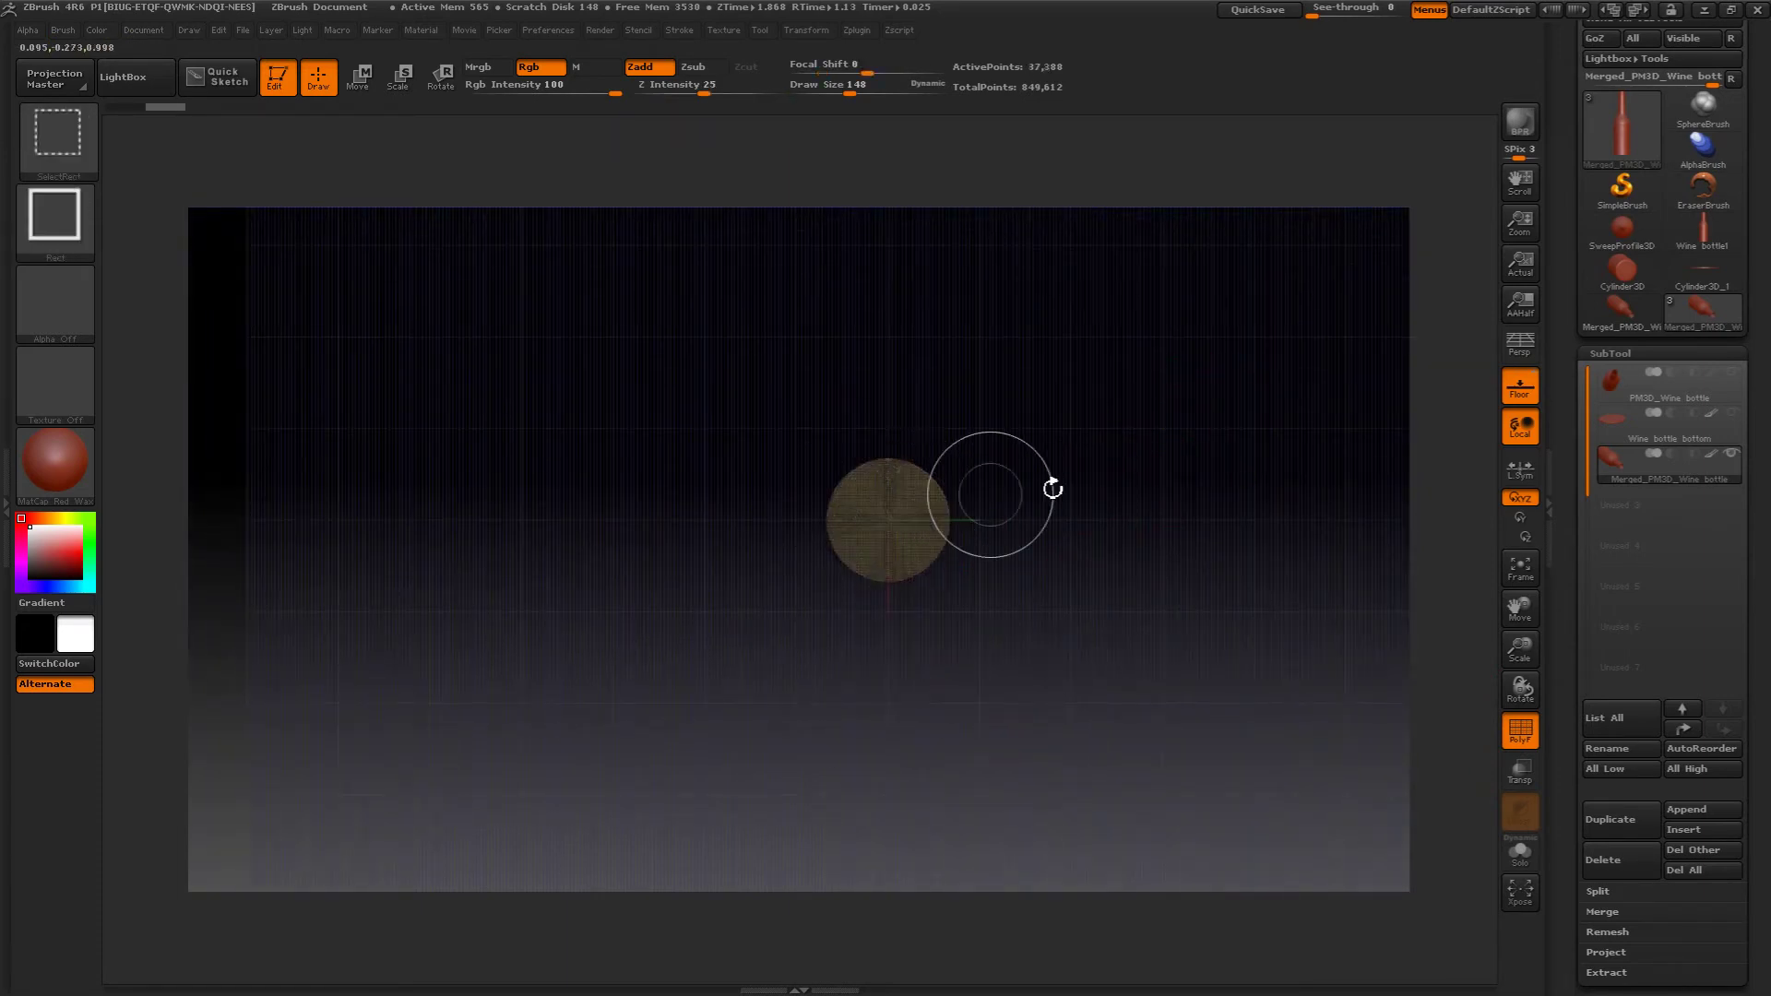
{"action": "mouse_move", "coordinate": [1127, 491]}
{"action": "left_mouse_down"}
{"action": "mouse_move", "coordinate": [1253, 513]}
{"action": "mouse_move", "coordinate": [1057, 365]}
{"action": "mouse_move", "coordinate": [1011, 396]}
{"action": "mouse_move", "coordinate": [1064, 427]}
{"action": "mouse_move", "coordinate": [1060, 411]}
{"action": "left_mouse_up"}
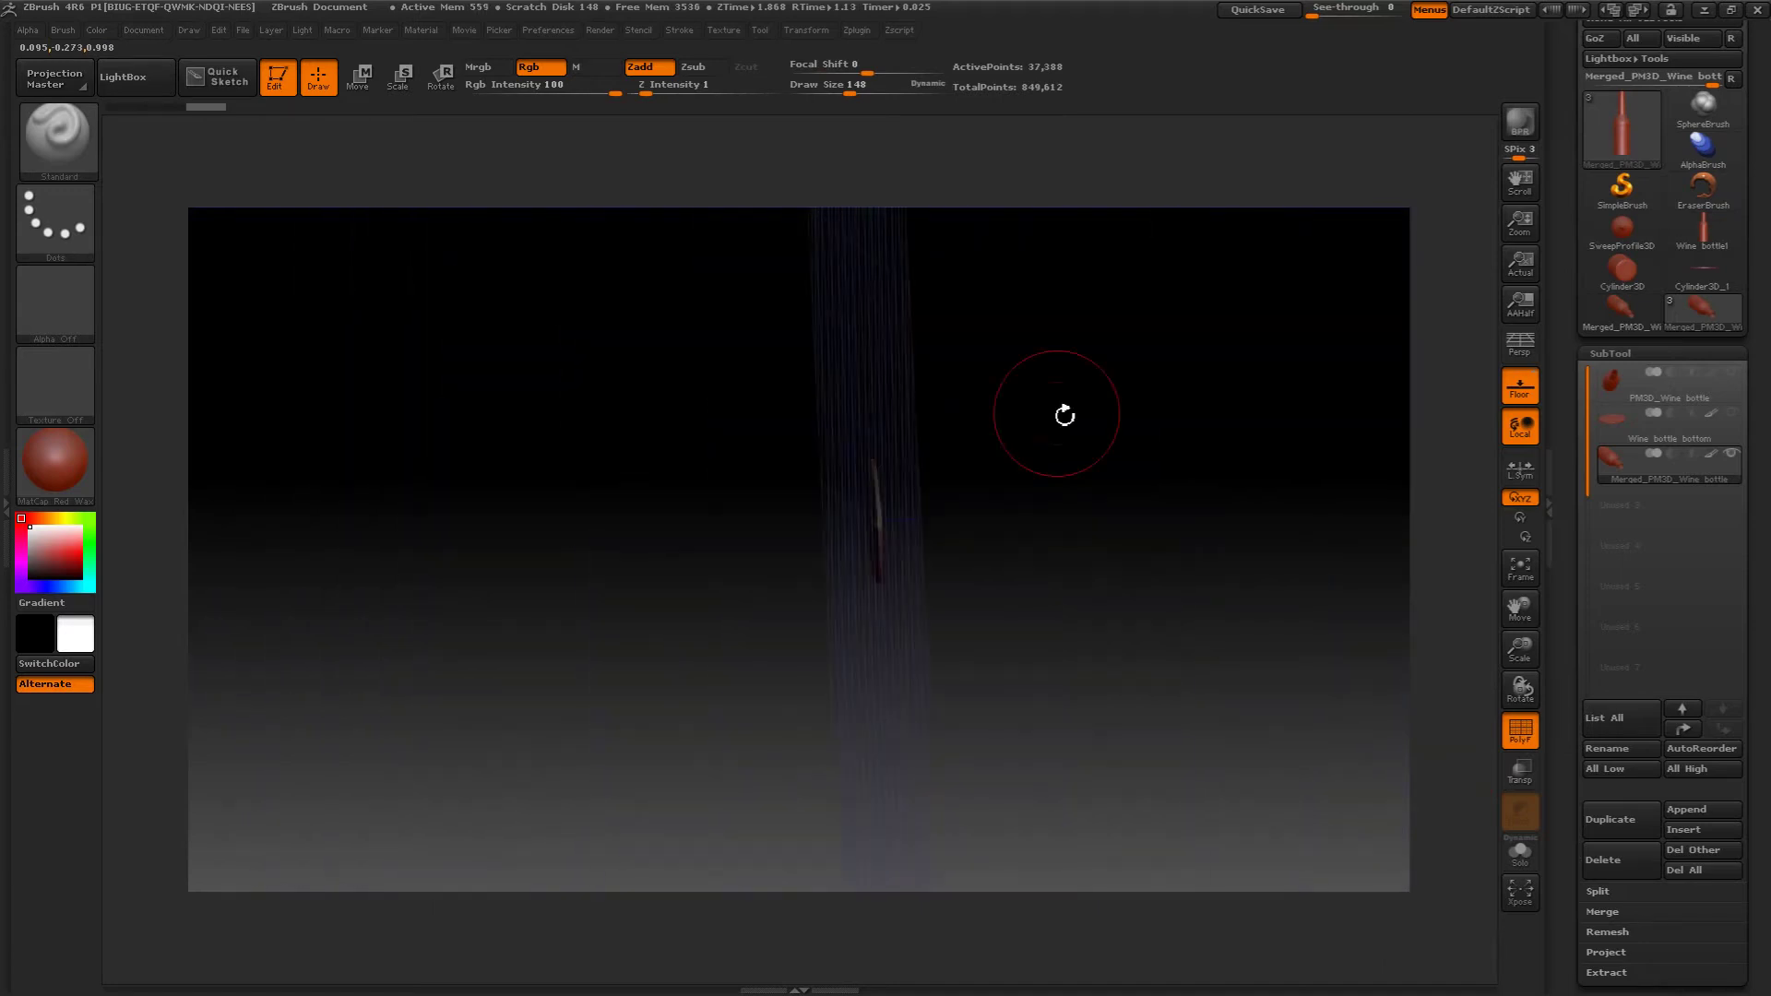
{"action": "left_click", "coordinate": [1179, 678], "text": "ctrl+shift"}
{"action": "left_click_drag", "start_coordinate": [633, 360], "coordinate": [1310, 600]}
{"action": "left_click", "coordinate": [1519, 729]}
- Hide the floor grid beneath the merged bottle
{"action": "left_click_drag", "start_coordinate": [1224, 454], "coordinate": [1189, 470]}
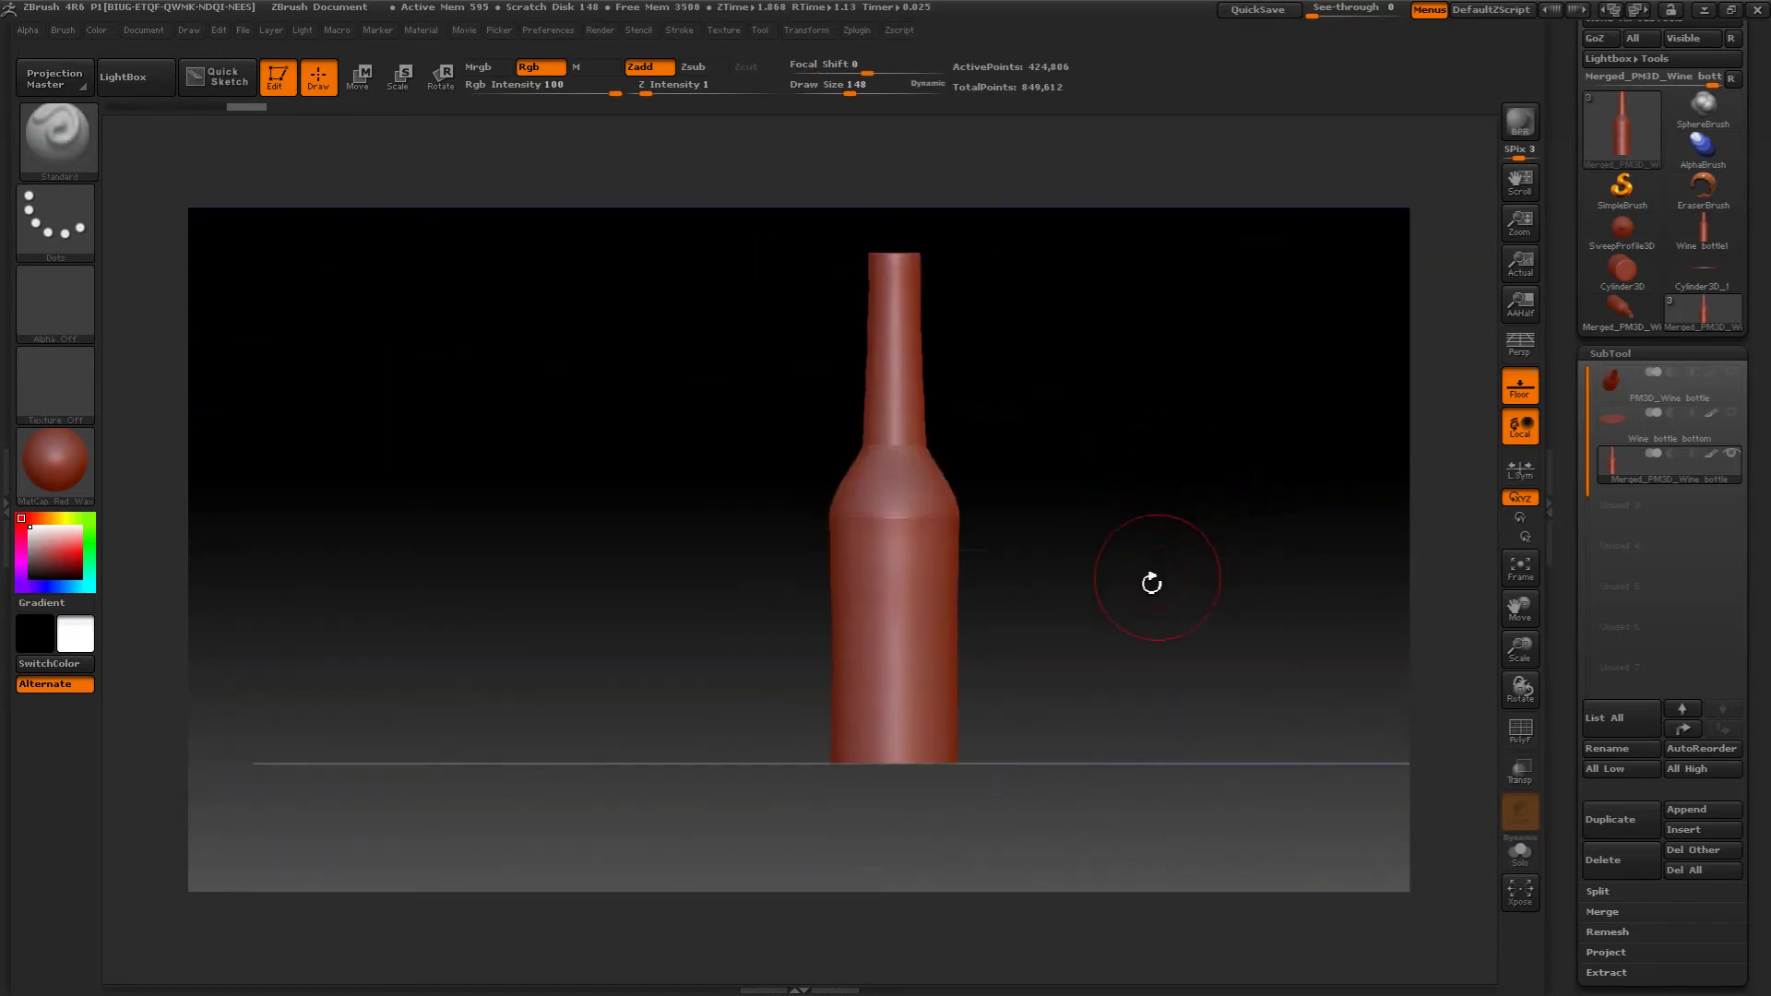
{"action": "left_click_drag", "start_coordinate": [1077, 741], "coordinate": [1083, 628]}
{"action": "left_click", "coordinate": [1519, 391]}
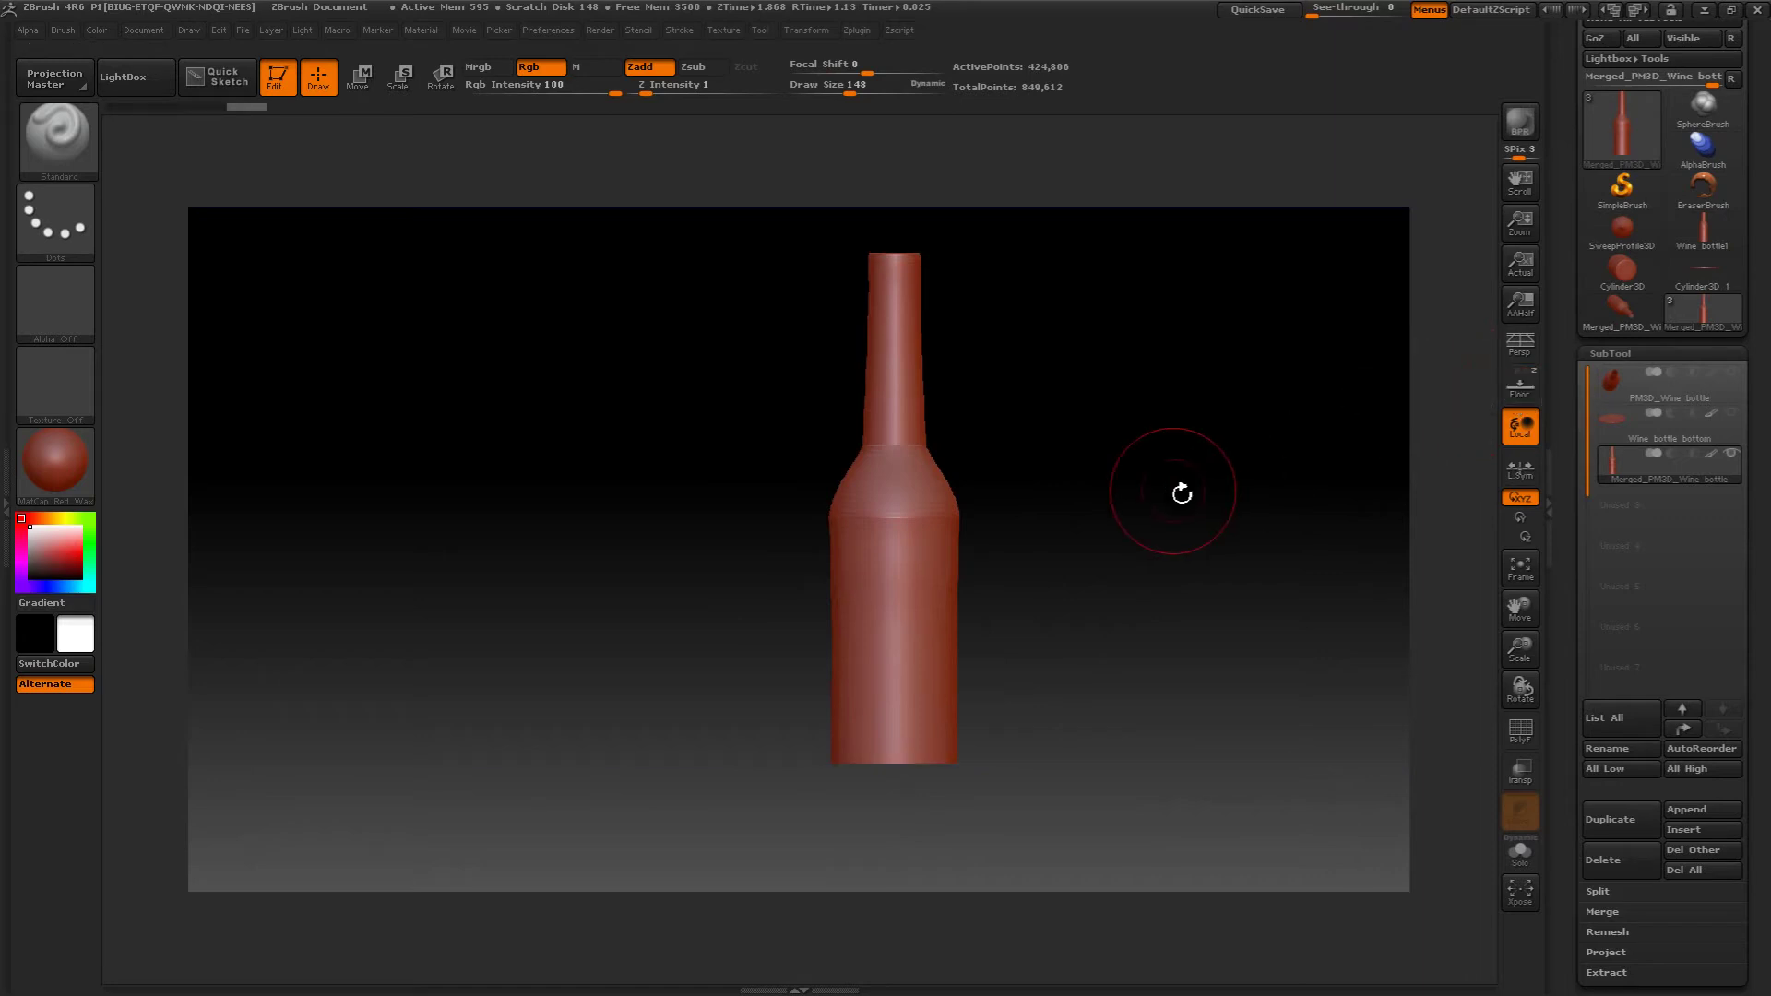
- Switch the active symmetry from X to Z for the bottle's base, enable radial symmetry and raise the radial count
{"action": "left_click_drag", "start_coordinate": [1177, 490], "coordinate": [1170, 293]}
{"action": "left_click_drag", "start_coordinate": [1126, 604], "coordinate": [1149, 643], "text": "alt"}
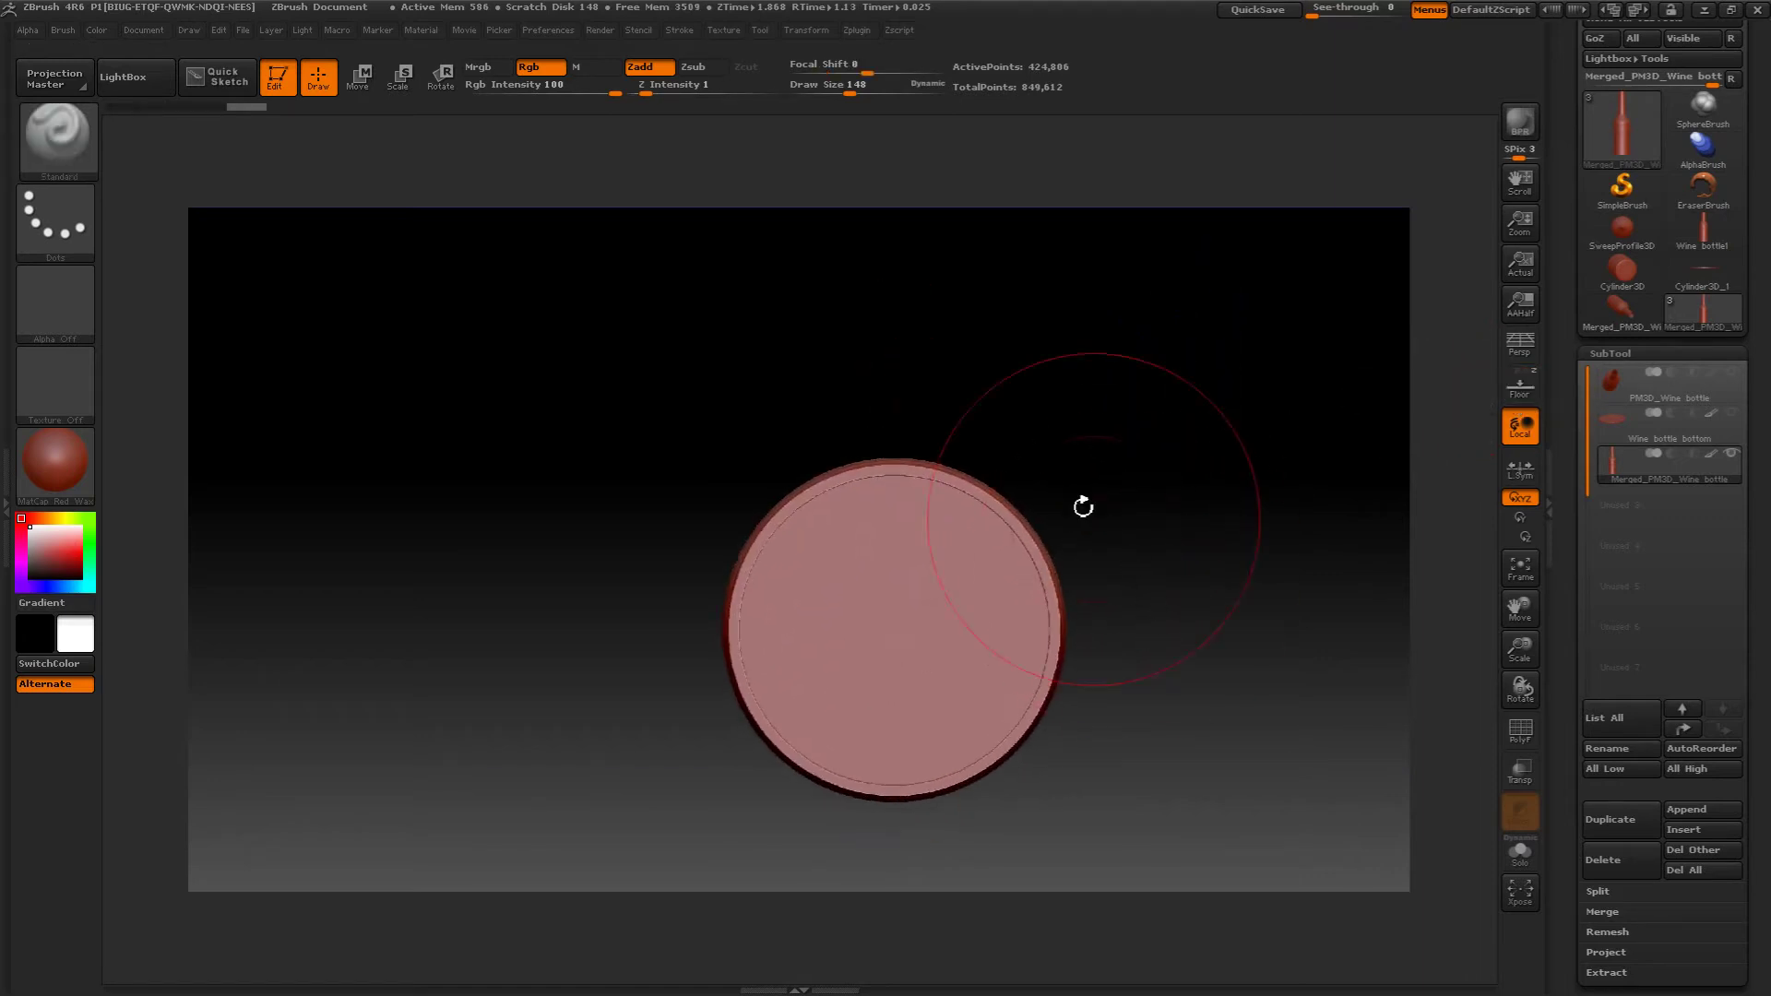
{"action": "left_click", "coordinate": [805, 30]}
{"action": "left_click", "coordinate": [889, 478]}
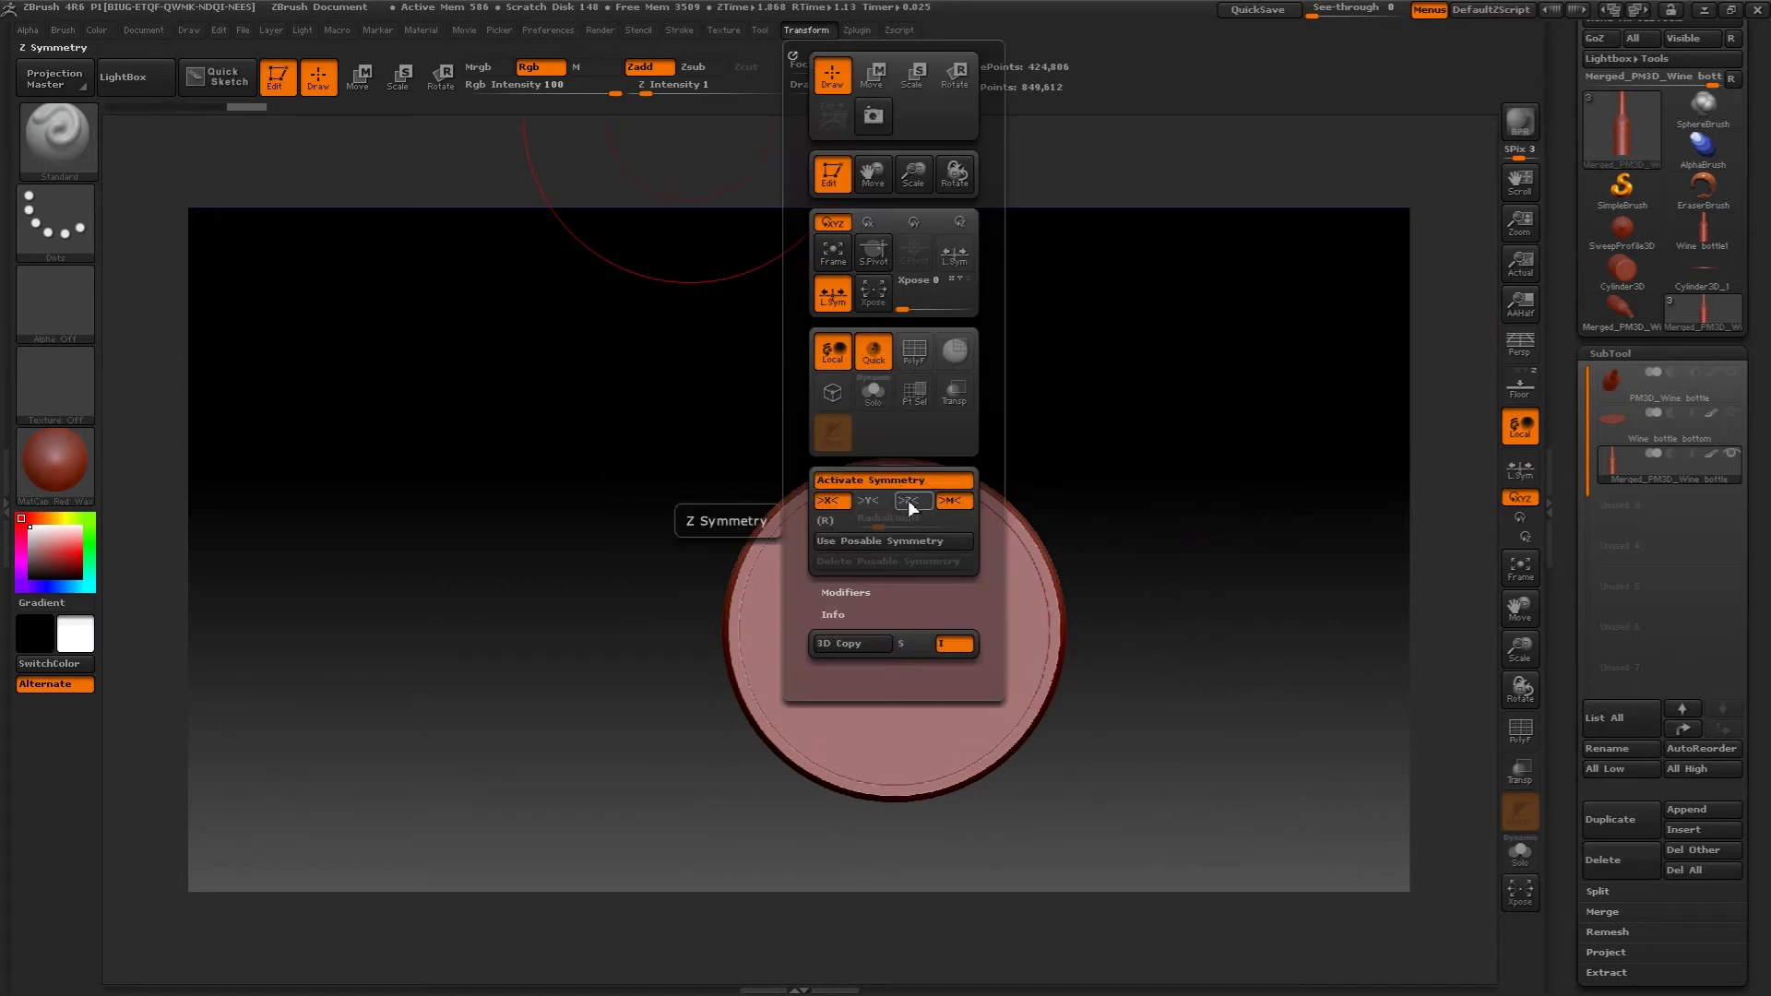
{"action": "left_click", "coordinate": [908, 502]}
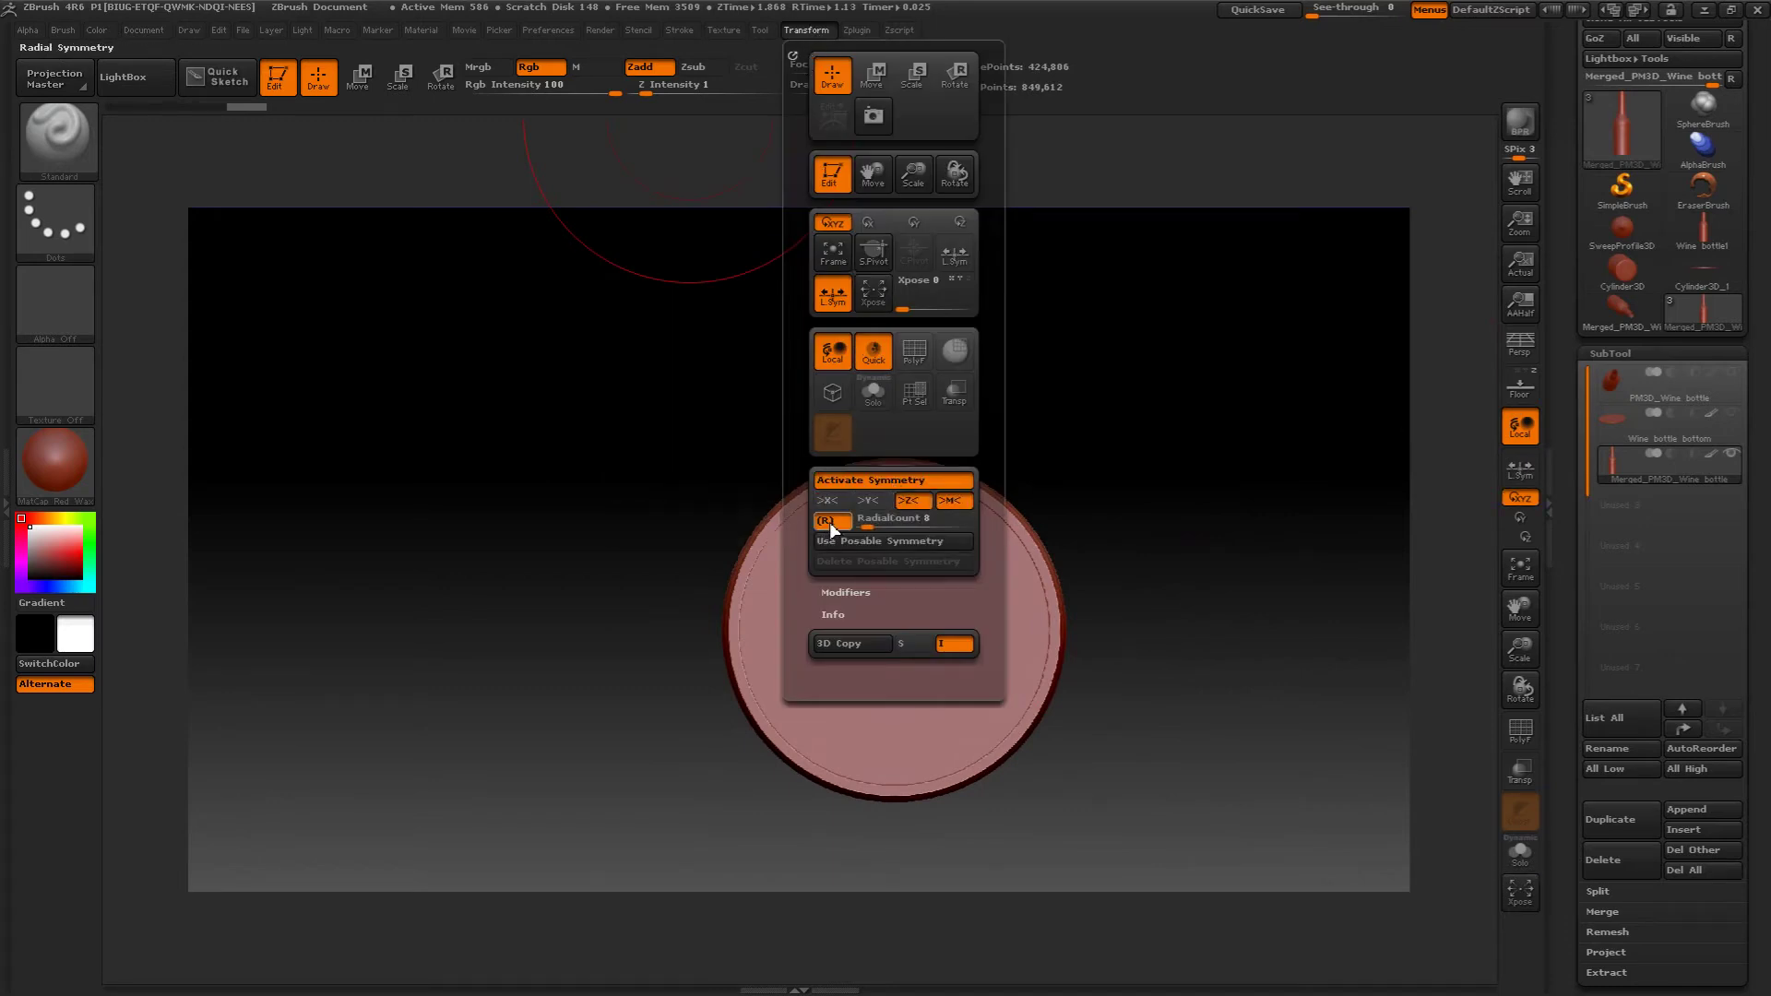
{"action": "left_click", "coordinate": [828, 521]}
{"action": "left_click_drag", "start_coordinate": [867, 519], "coordinate": [899, 523]}
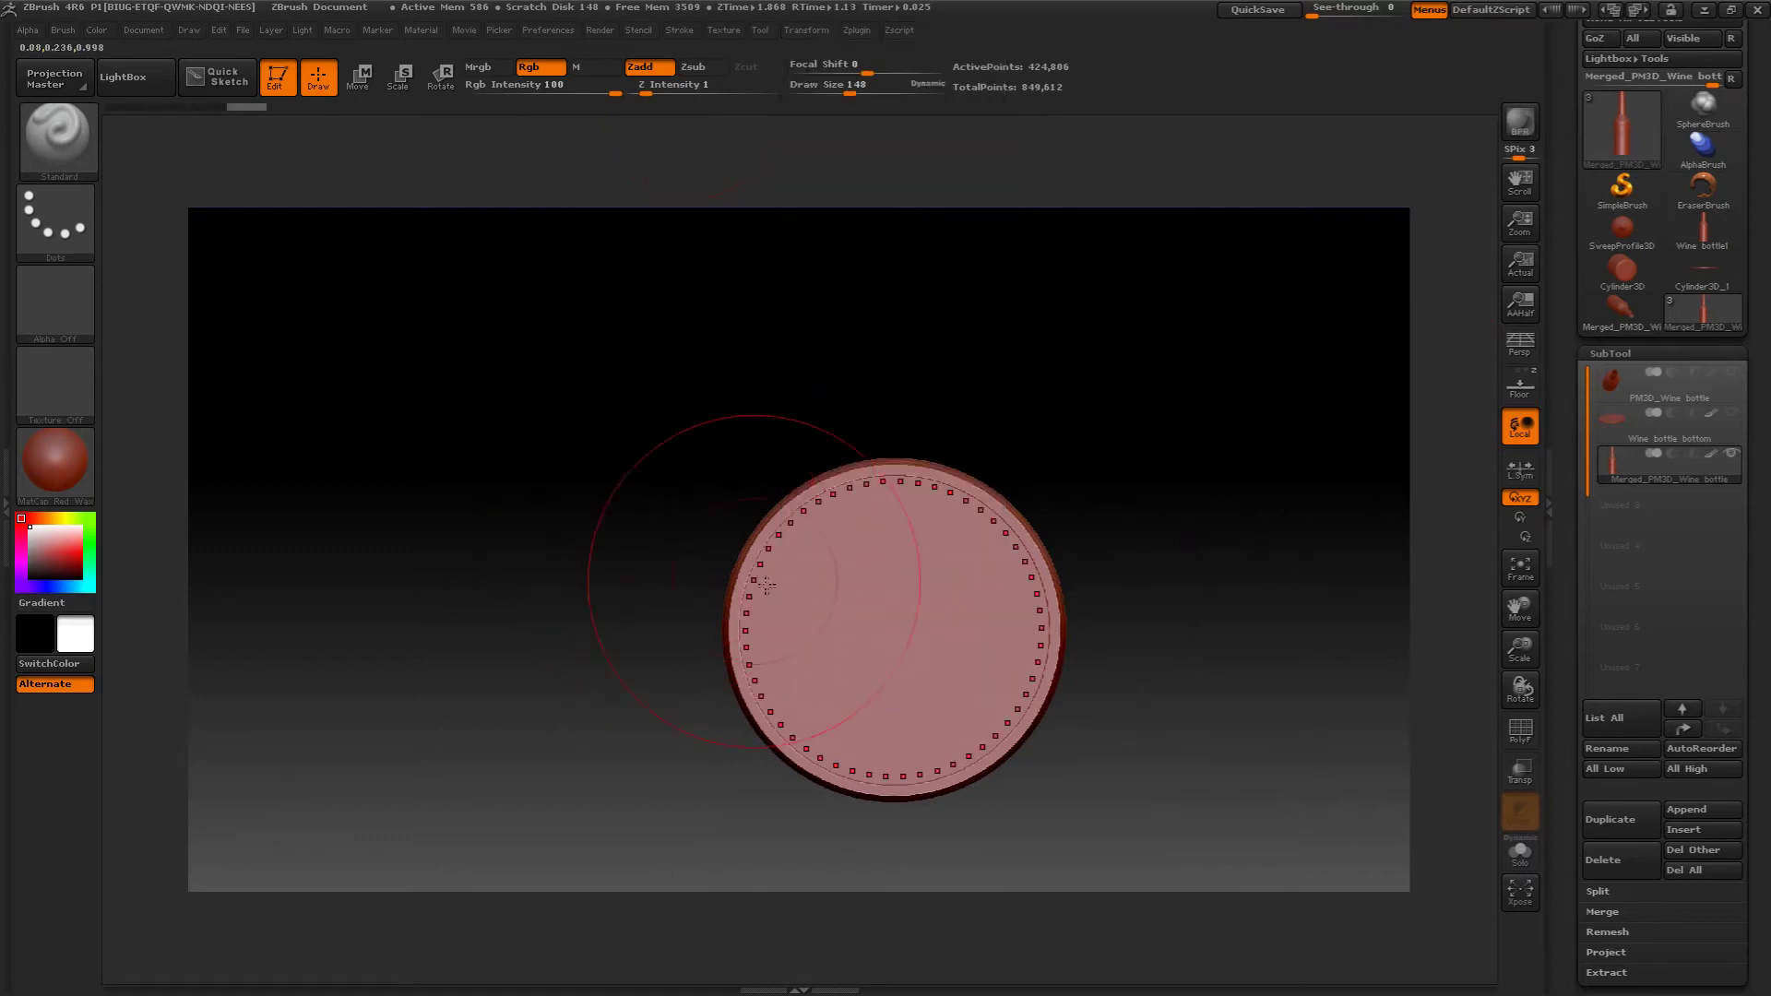
- Smooth the rim of the bottle's base using the Smooth brush with draw size 20, focal shift 0 and Z intensity 23
{"action": "key", "text": "bracketleft"}
{"action": "key", "text": "bracketleft"}
{"action": "key", "text": "bracketleft"}
{"action": "key", "text": "bracketleft"}
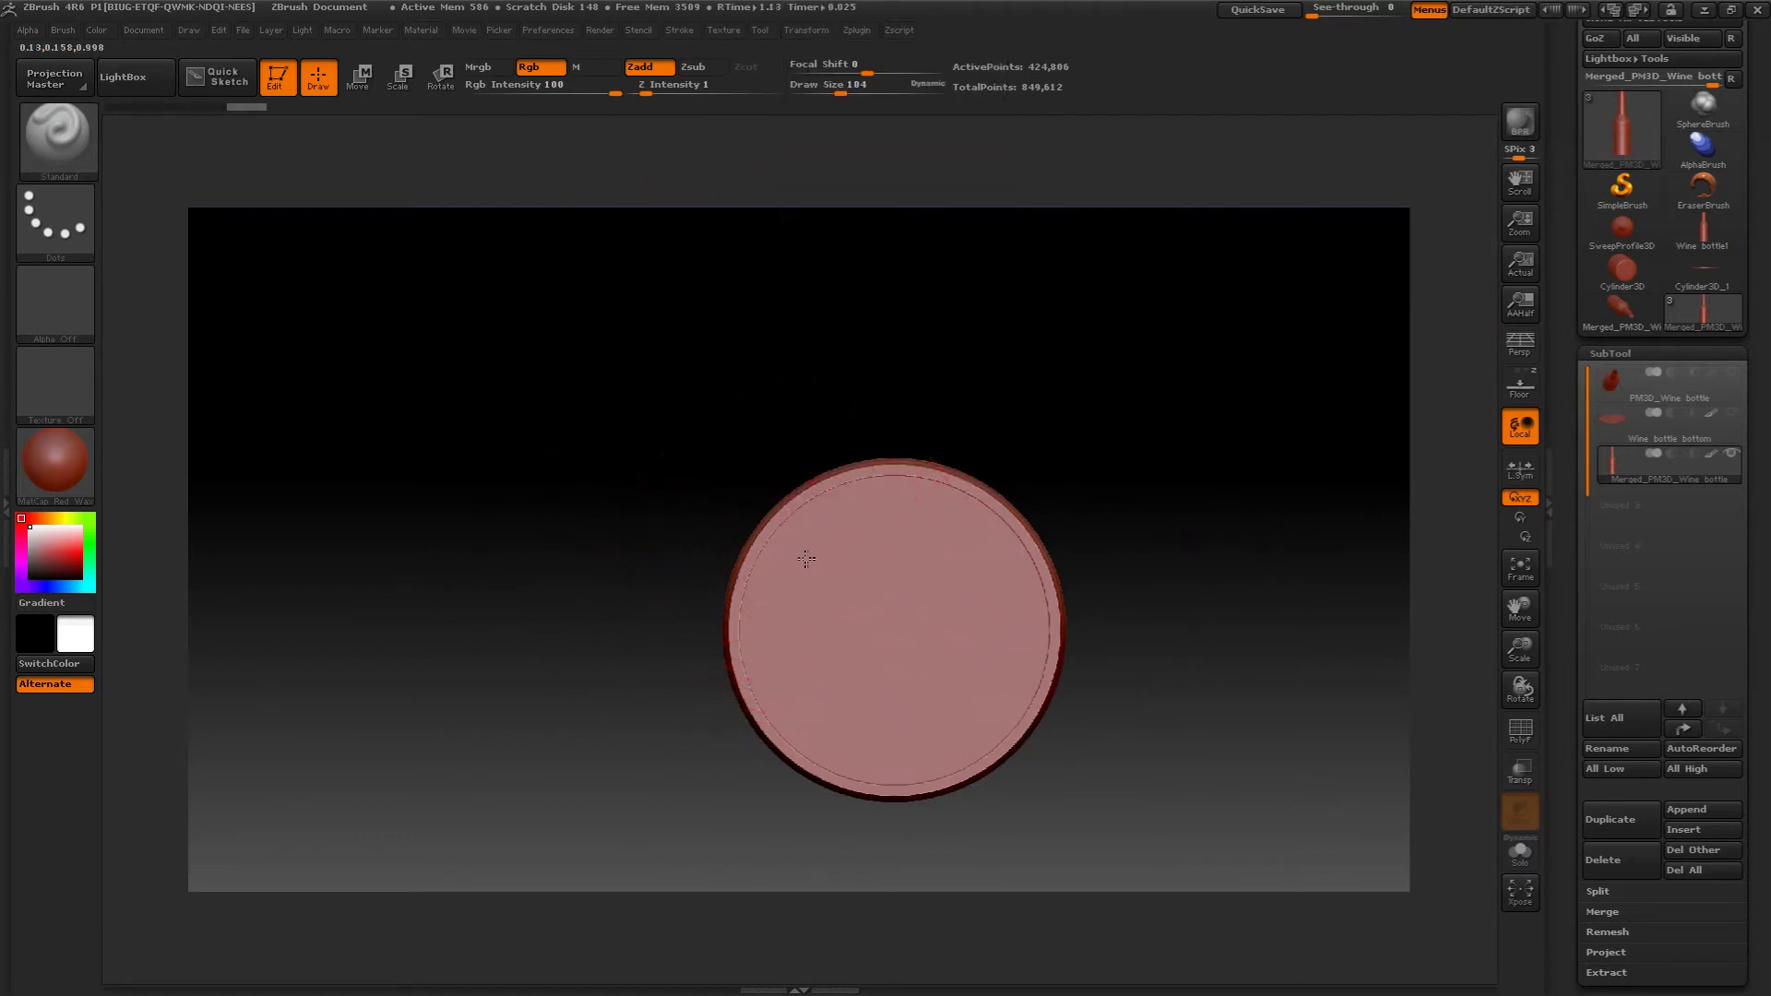
{"action": "key", "text": "shift"}
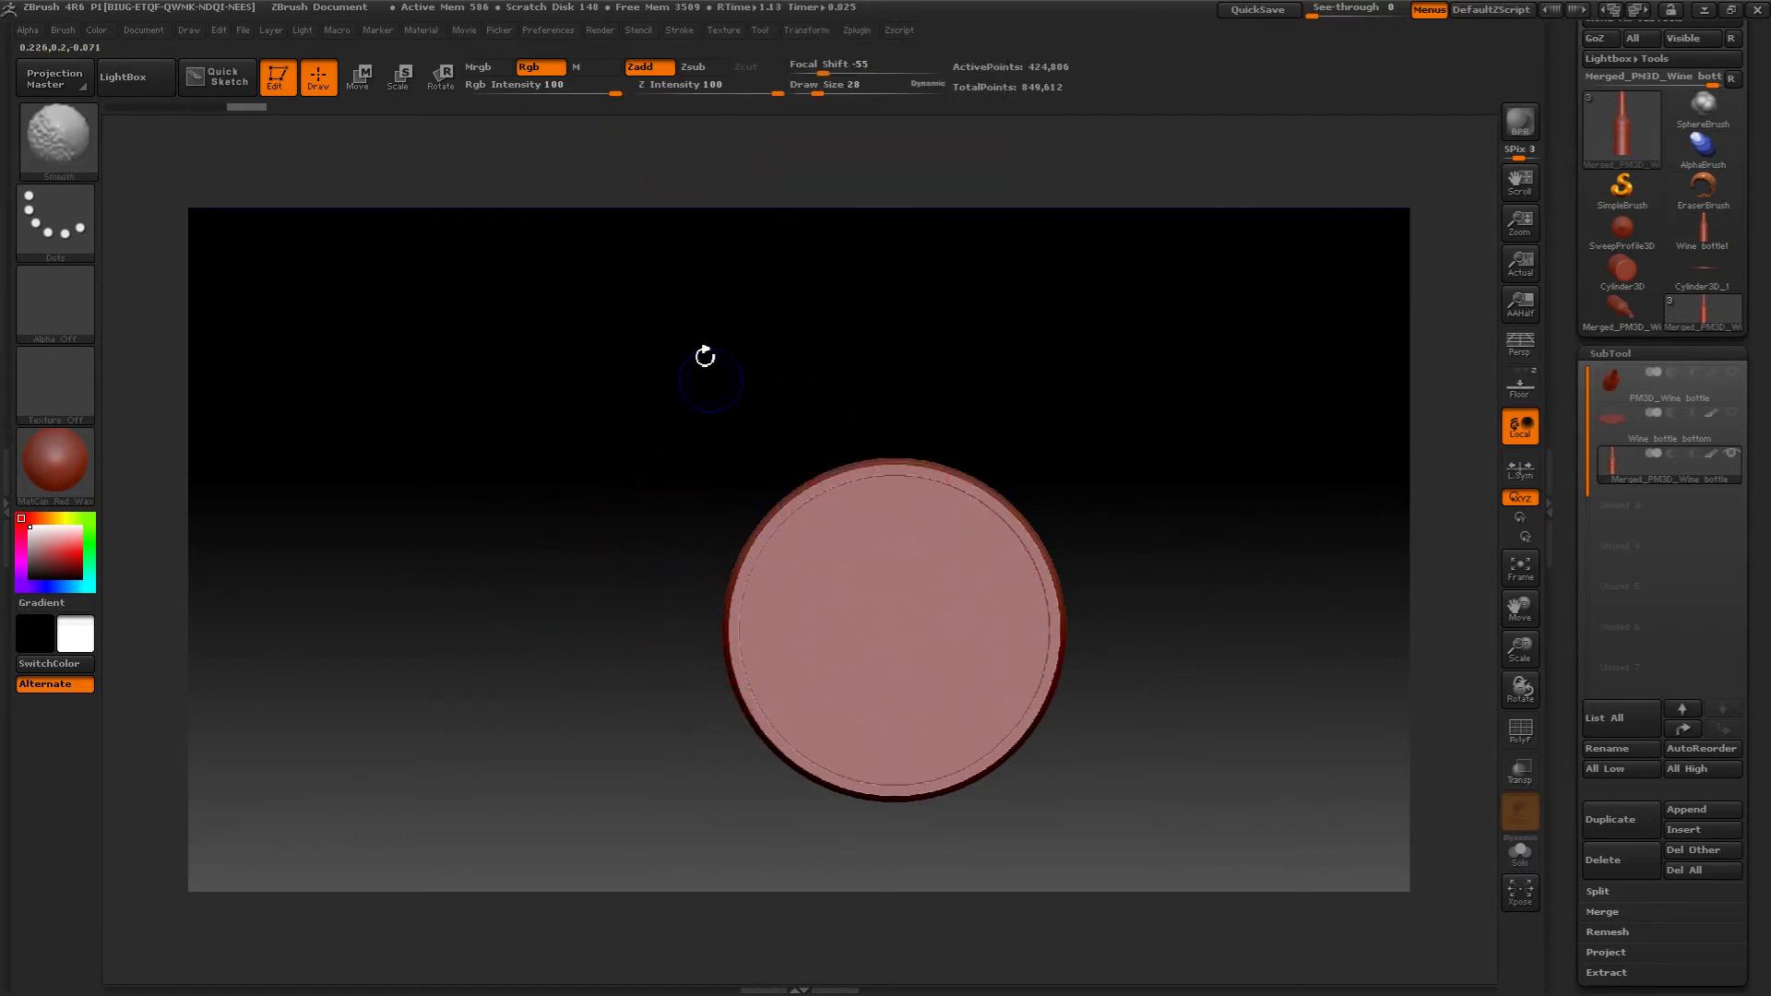
{"action": "left_click_drag", "start_coordinate": [834, 66], "coordinate": [864, 64]}
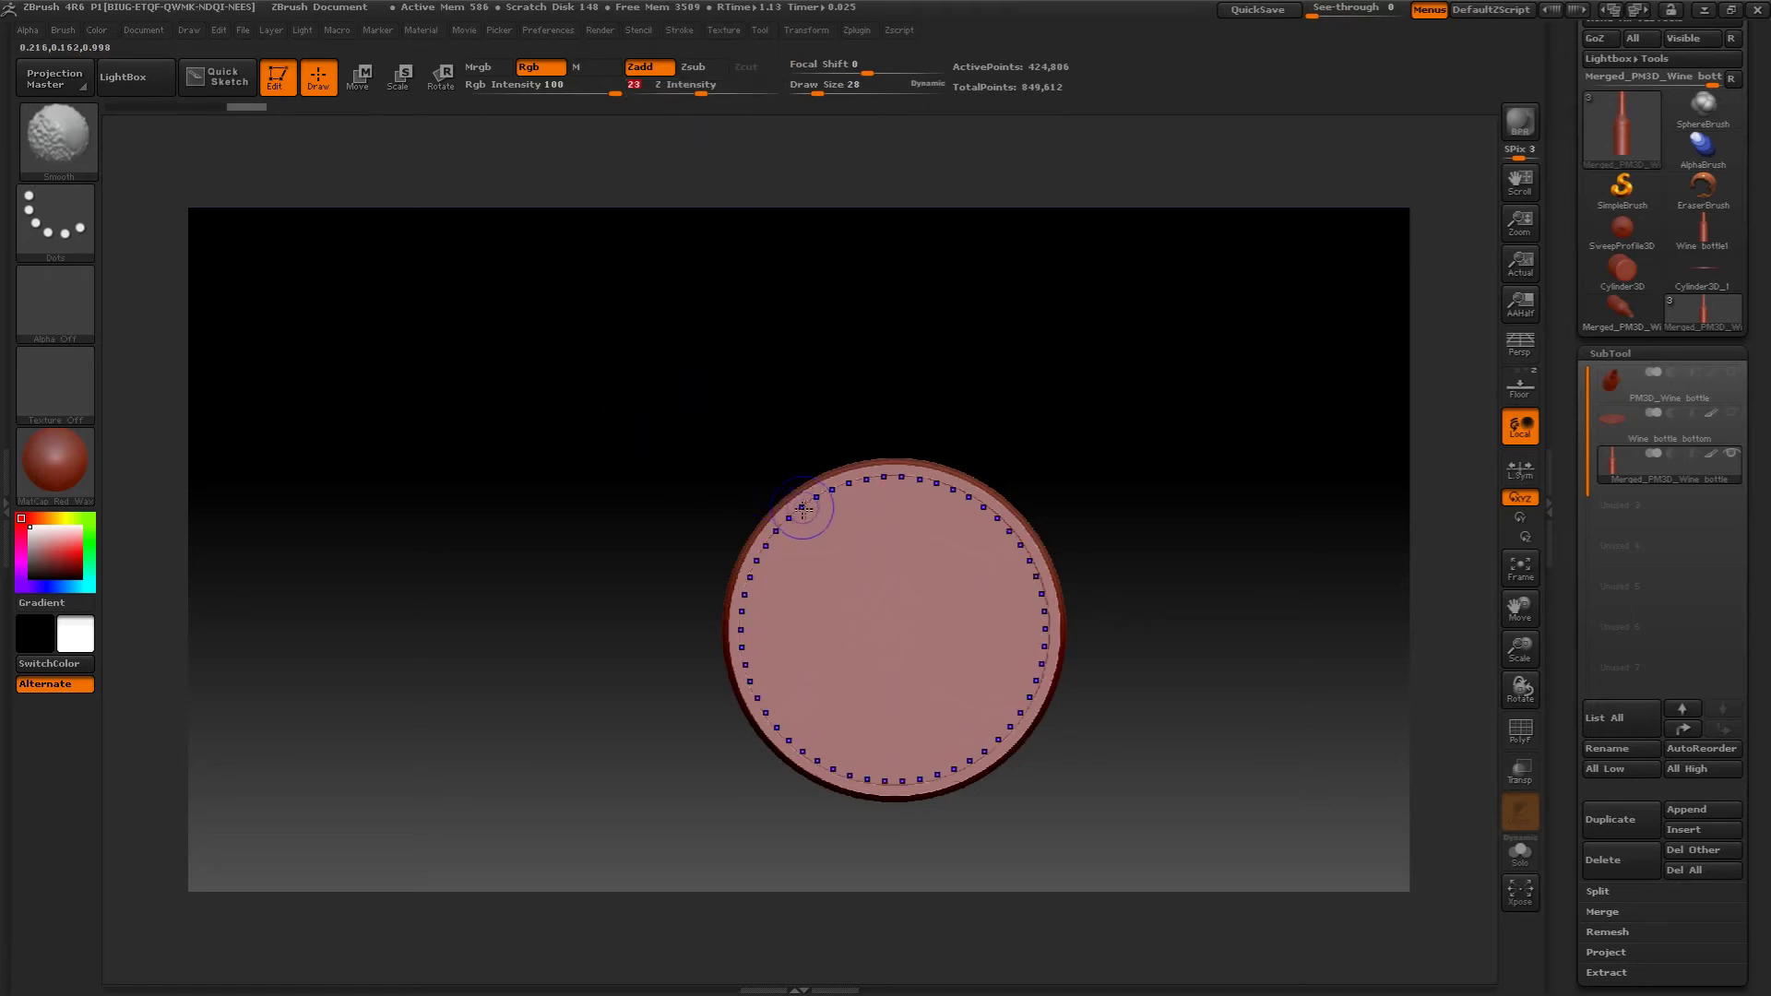
{"action": "left_click_drag", "start_coordinate": [815, 516], "coordinate": [850, 494], "text": "shift"}
- Raise the Smooth brush's Z intensity to 33 and check the rounding of the bottle's base edge
{"action": "mouse_move", "coordinate": [693, 449]}
{"action": "left_mouse_down"}
{"action": "mouse_move", "coordinate": [584, 312]}
{"action": "mouse_move", "coordinate": [655, 455]}
{"action": "mouse_move", "coordinate": [655, 495]}
{"action": "mouse_move", "coordinate": [590, 374]}
{"action": "mouse_move", "coordinate": [573, 268]}
{"action": "mouse_move", "coordinate": [605, 199]}
{"action": "mouse_move", "coordinate": [585, 573]}
{"action": "mouse_move", "coordinate": [577, 403]}
{"action": "mouse_move", "coordinate": [597, 468]}
{"action": "mouse_move", "coordinate": [621, 395]}
{"action": "mouse_move", "coordinate": [1470, 504]}
{"action": "left_mouse_up"}
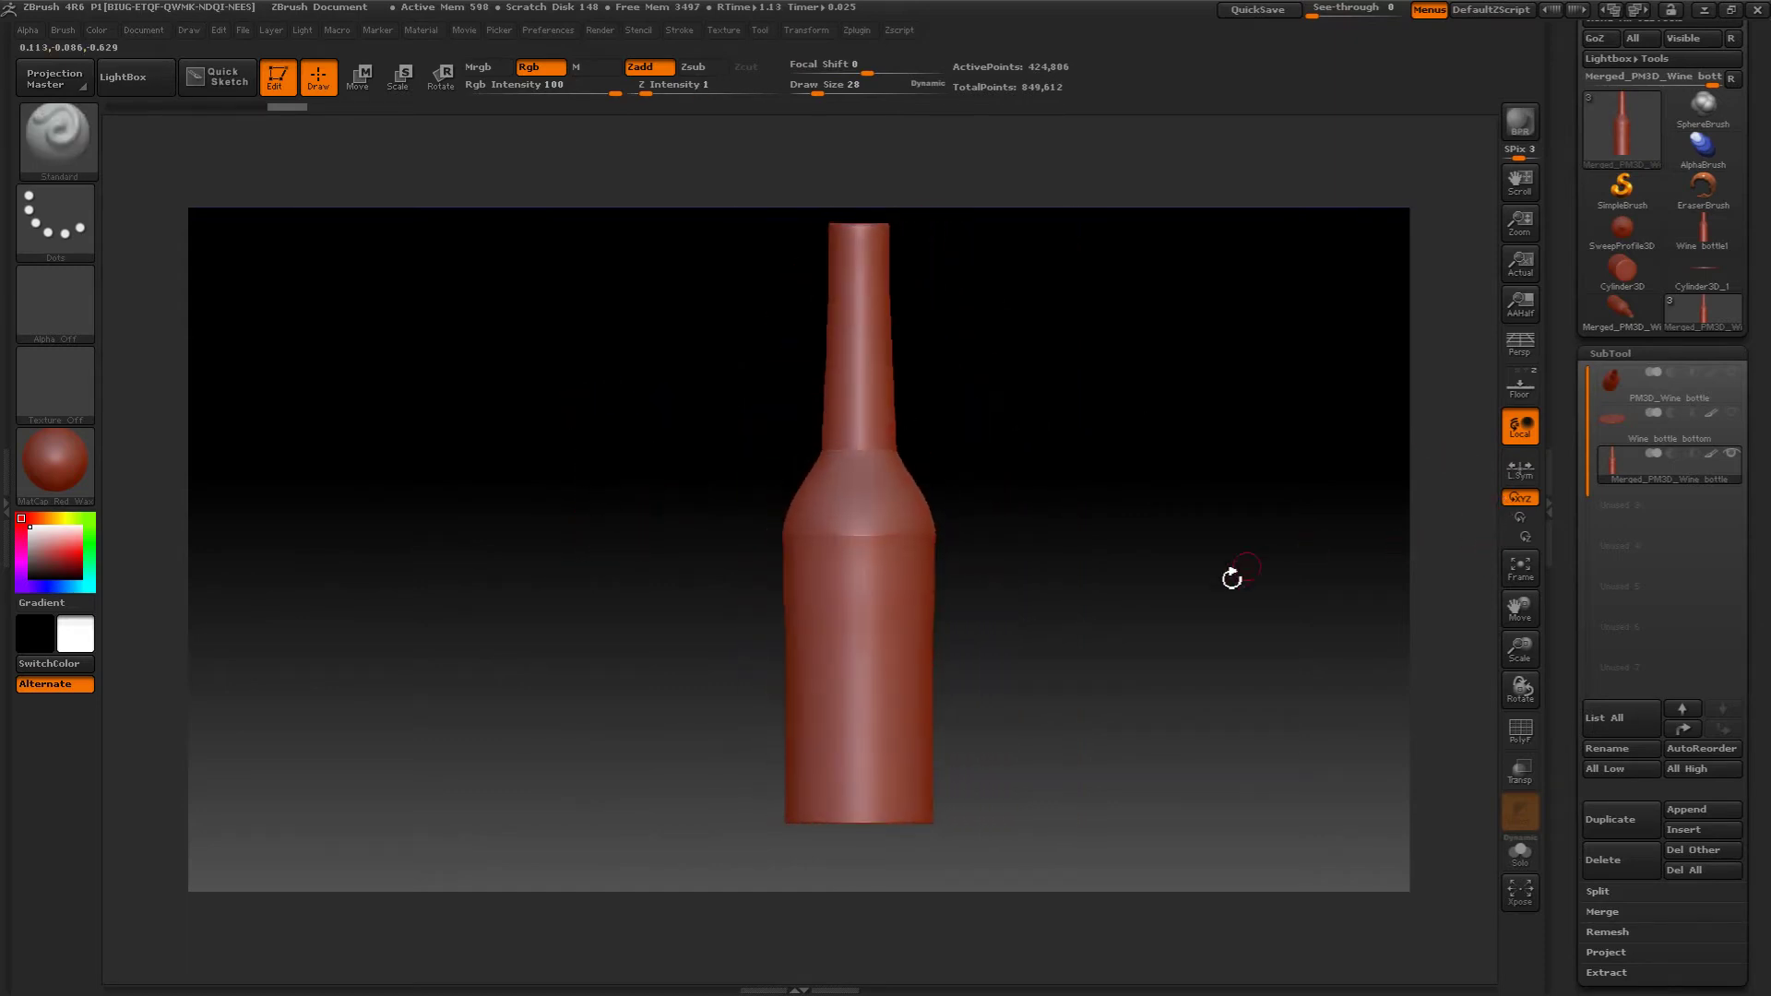
{"action": "mouse_move", "coordinate": [1231, 578]}
{"action": "left_mouse_down"}
{"action": "mouse_move", "coordinate": [1198, 454]}
{"action": "mouse_move", "coordinate": [1203, 364]}
{"action": "mouse_move", "coordinate": [1121, 596]}
{"action": "mouse_move", "coordinate": [1135, 443]}
{"action": "mouse_move", "coordinate": [1175, 579]}
{"action": "mouse_move", "coordinate": [1166, 401]}
{"action": "left_mouse_up"}
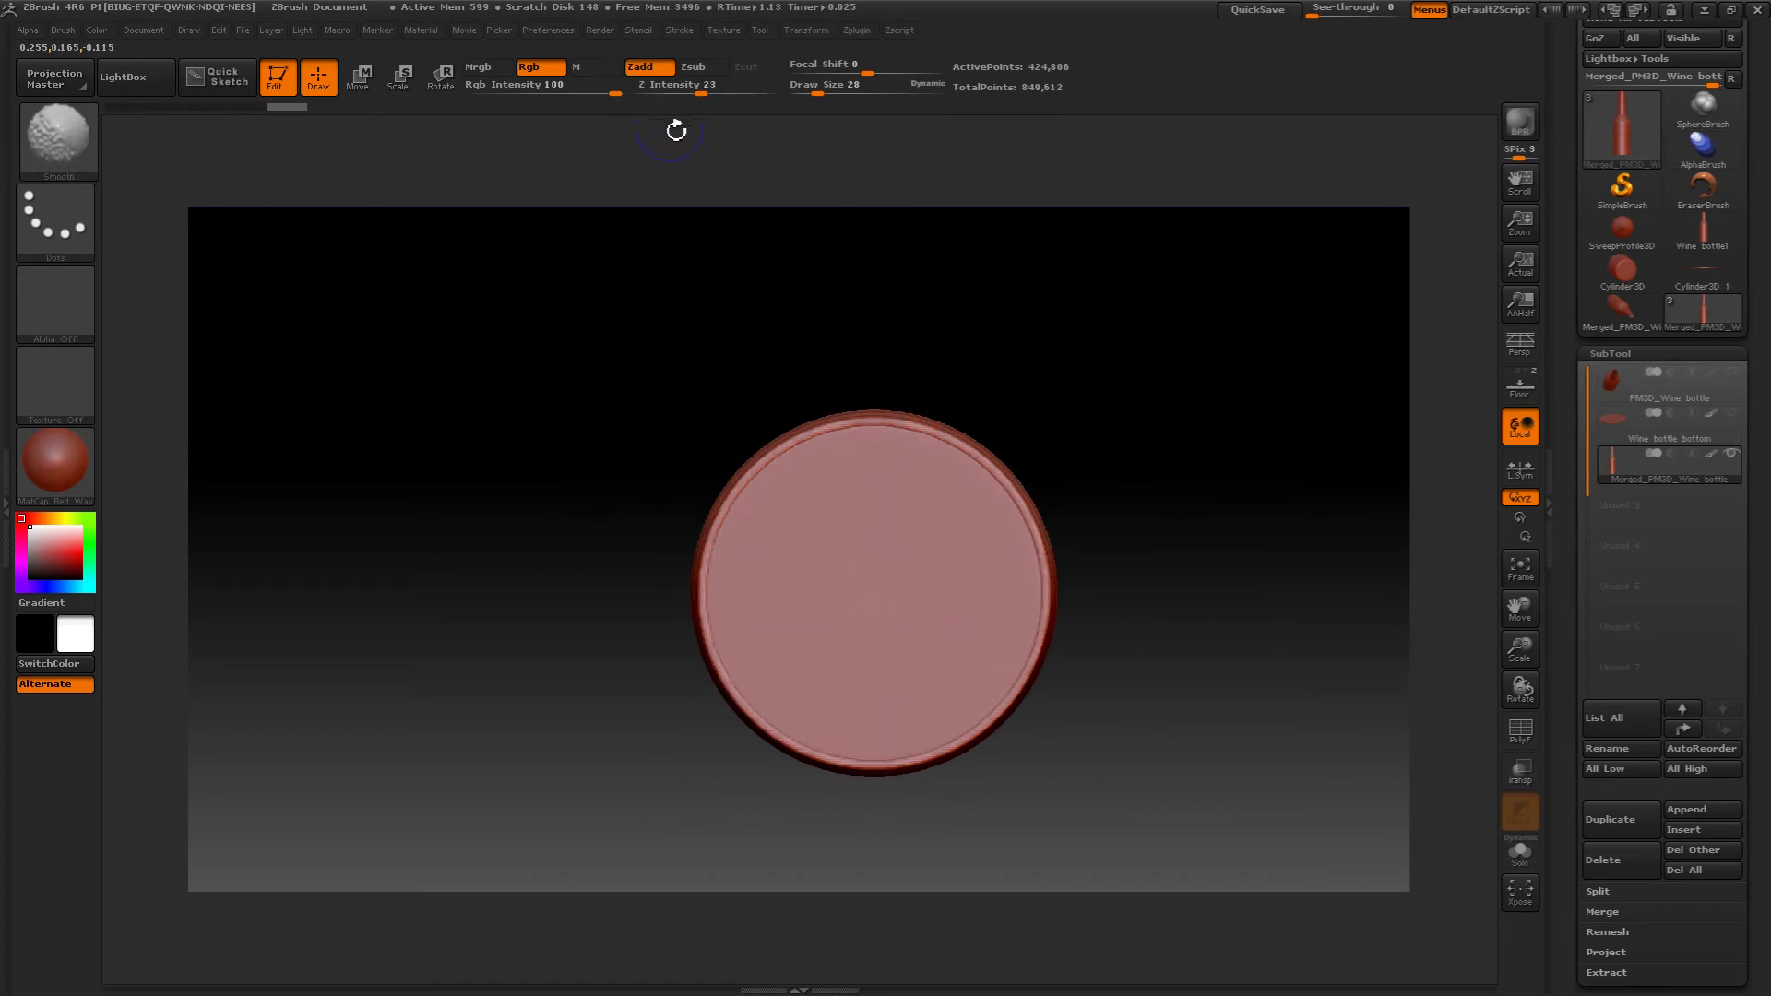
{"action": "left_click_drag", "start_coordinate": [703, 87], "coordinate": [722, 86], "text": "shift"}
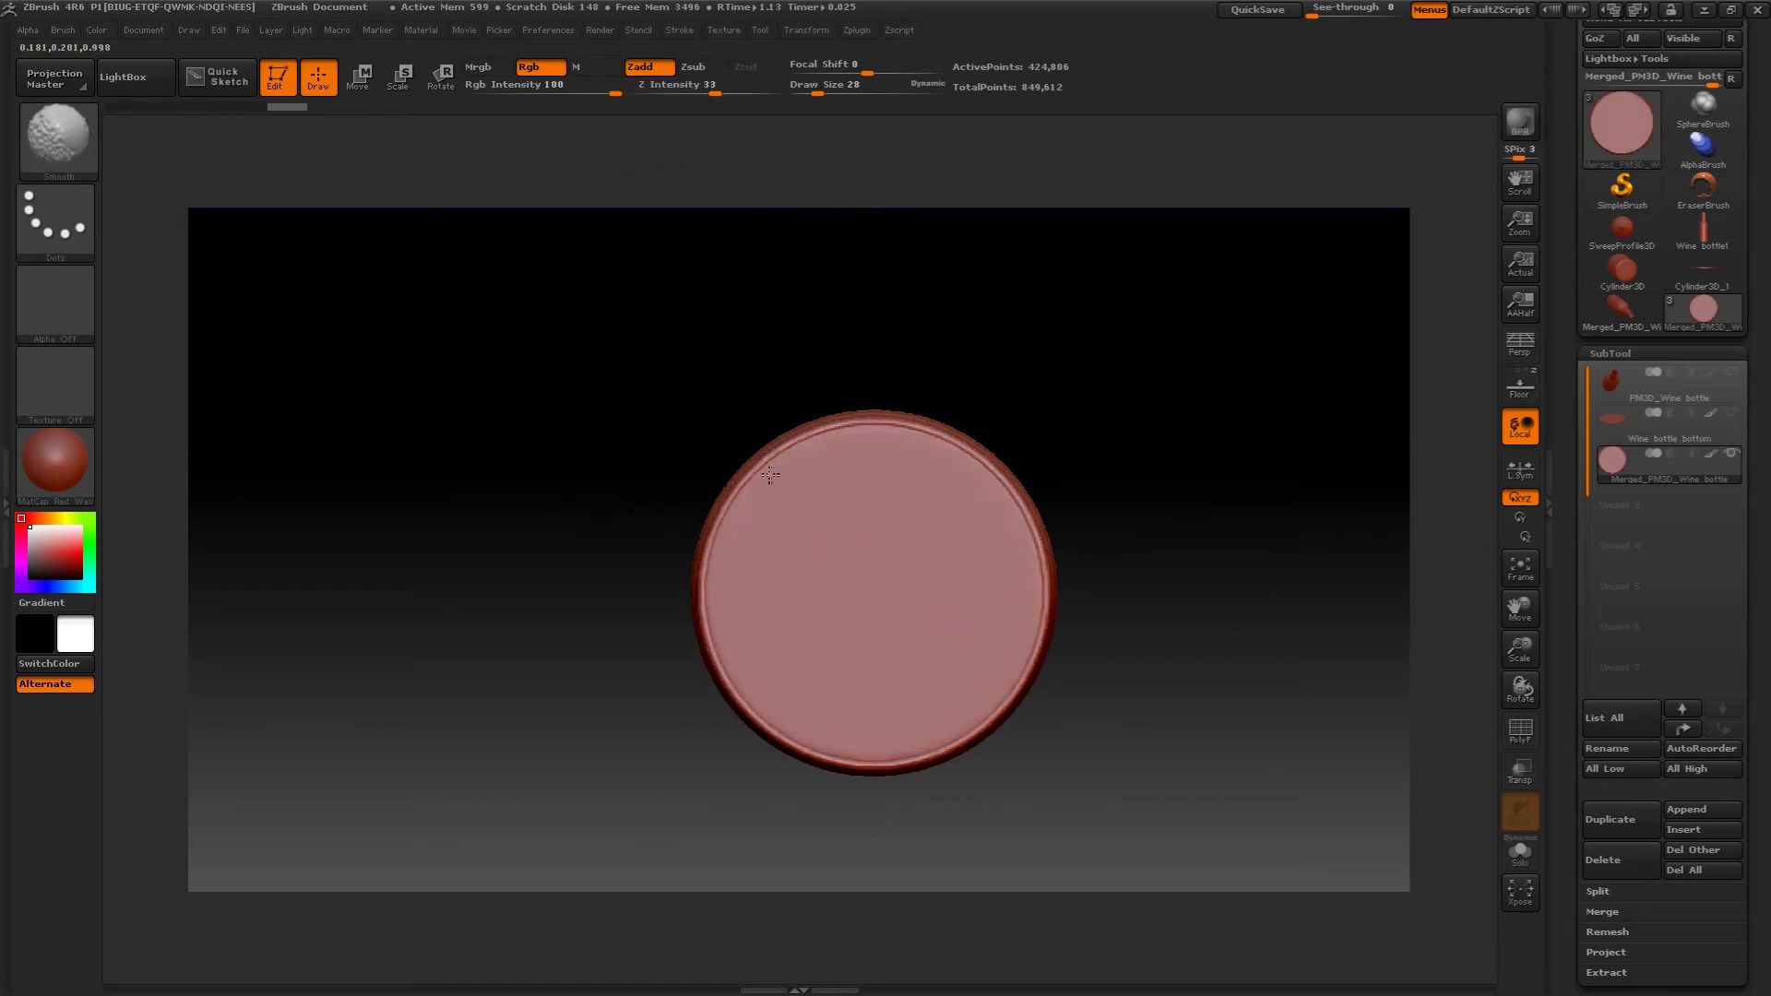
{"action": "mouse_move", "coordinate": [557, 348]}
{"action": "left_mouse_down"}
{"action": "mouse_move", "coordinate": [529, 446]}
{"action": "mouse_move", "coordinate": [502, 373]}
{"action": "mouse_move", "coordinate": [522, 312]}
{"action": "mouse_move", "coordinate": [585, 308]}
{"action": "mouse_move", "coordinate": [510, 344]}
{"action": "mouse_move", "coordinate": [545, 573]}
{"action": "mouse_move", "coordinate": [511, 447]}
{"action": "mouse_move", "coordinate": [517, 495]}
{"action": "left_mouse_up"}
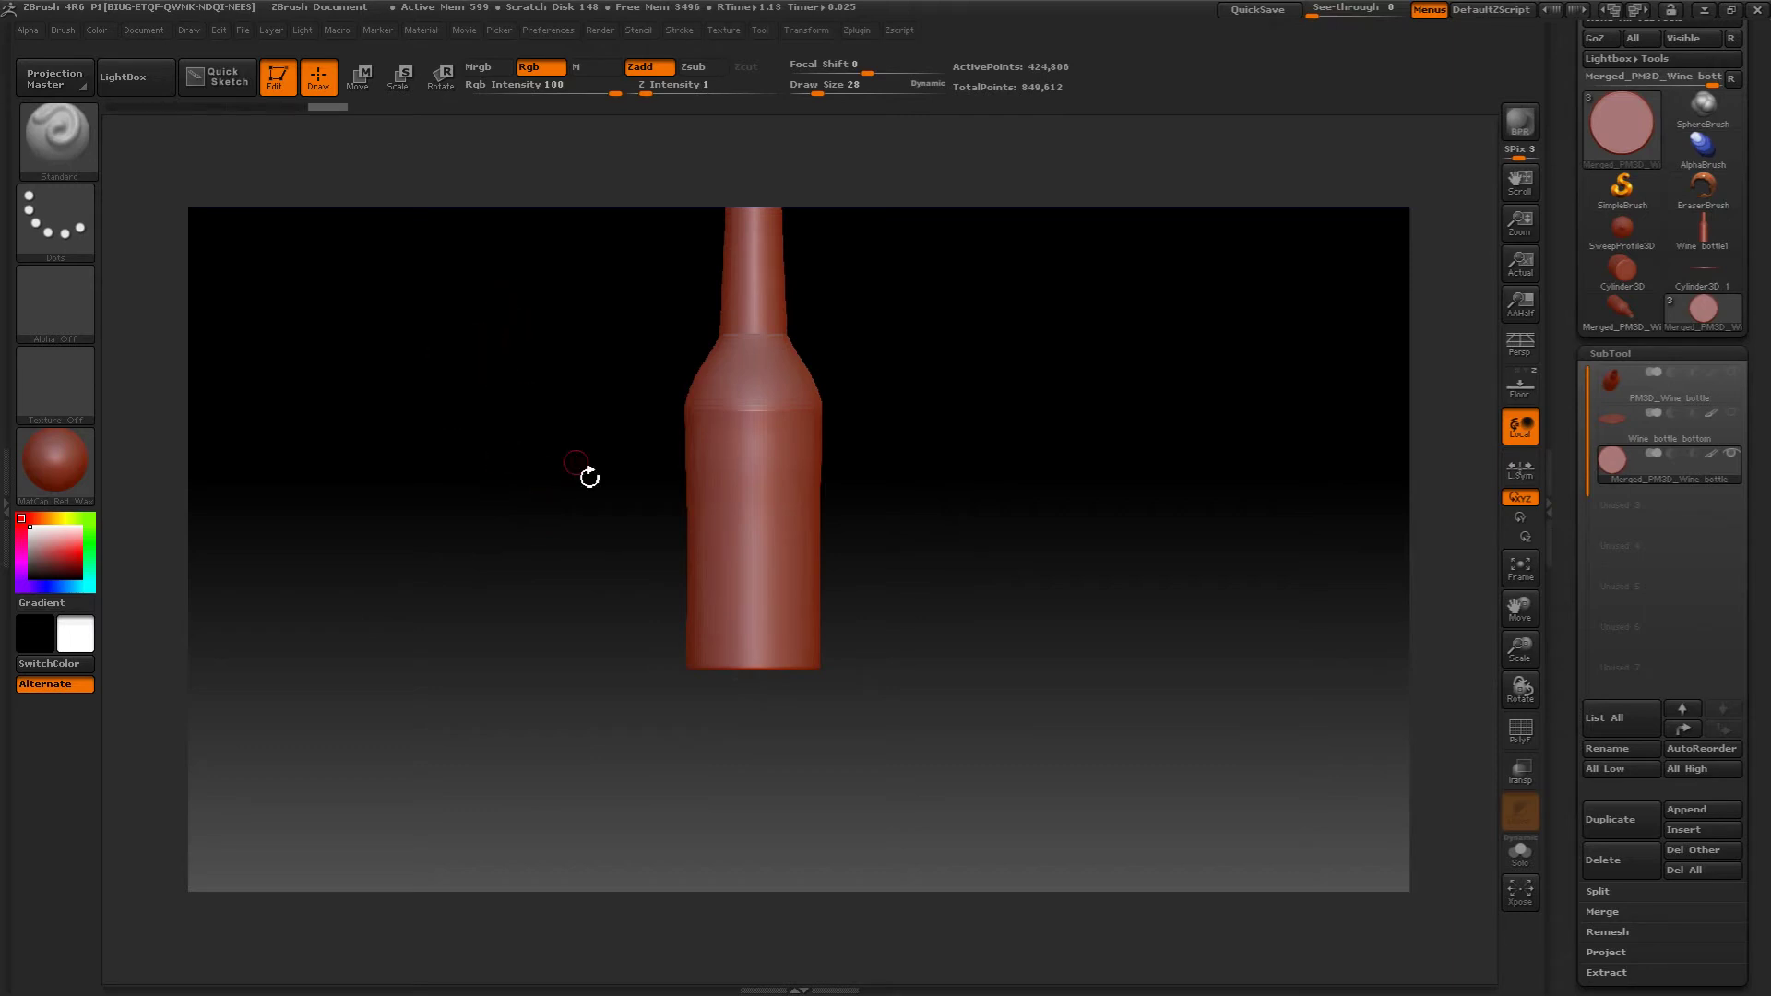
- Switch to the Dam_Standard brush with draw size 40 and Z intensity 33, and try carving a groove above the bottle's base
{"action": "left_click", "coordinate": [45, 143]}
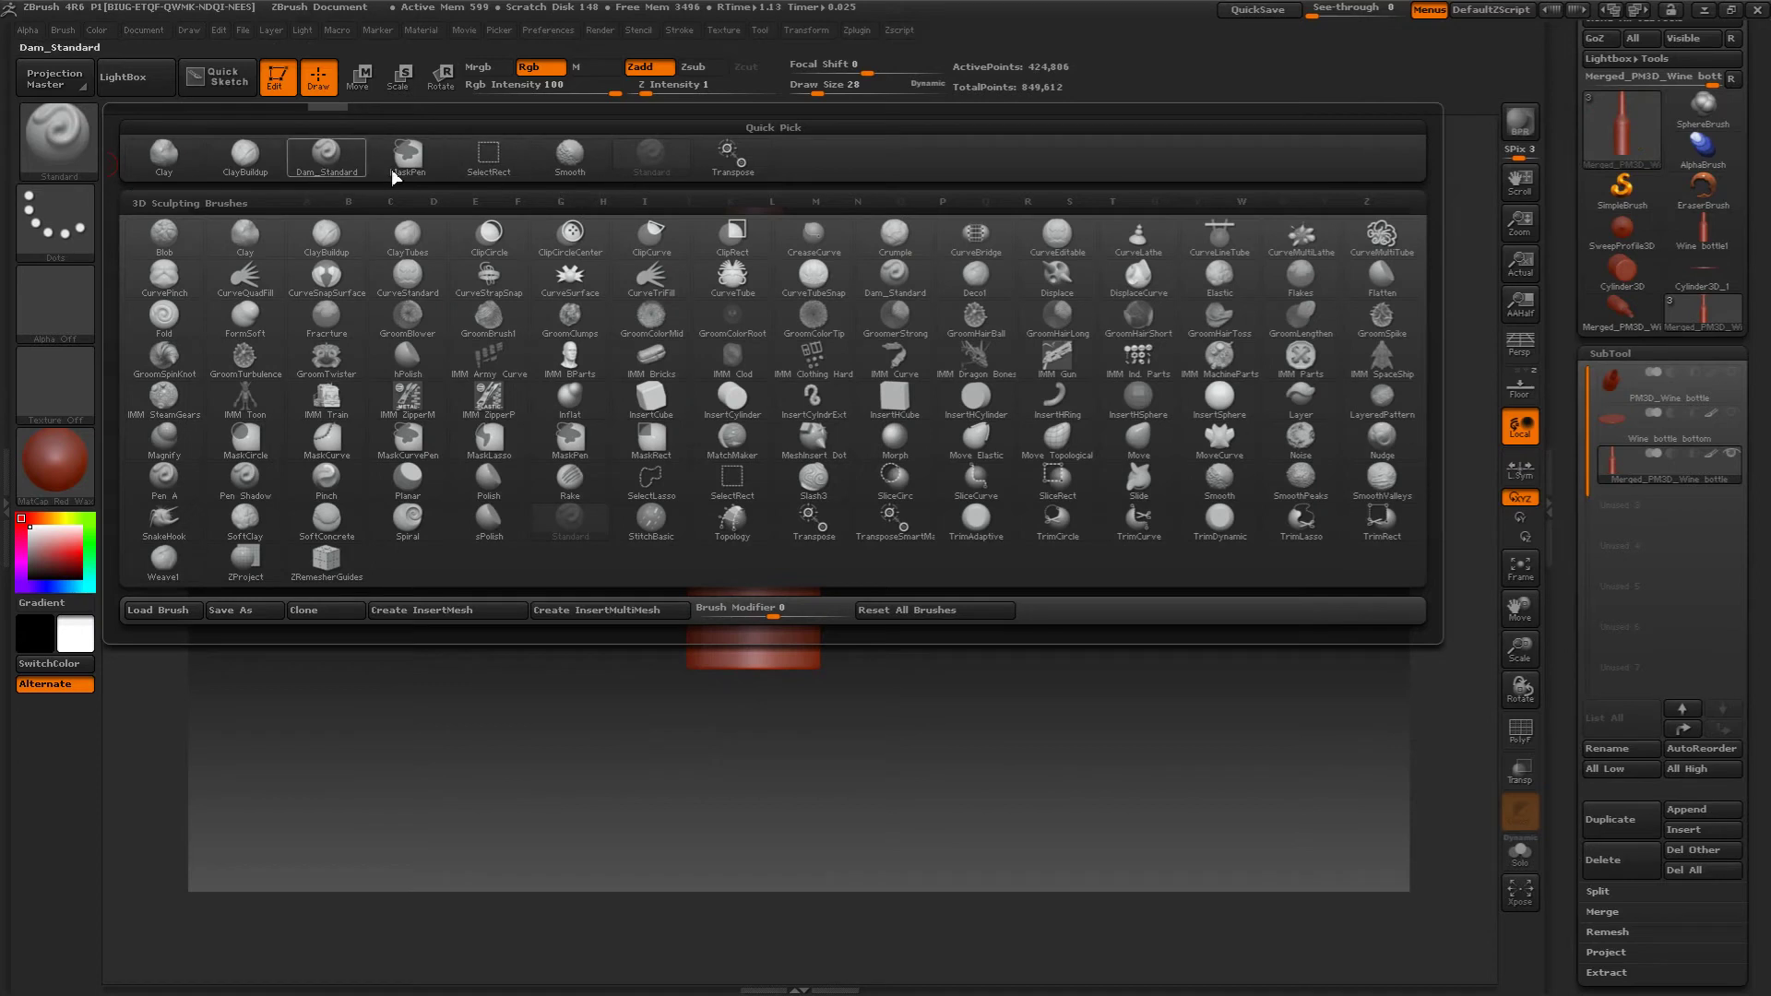
{"action": "left_click", "coordinate": [432, 203]}
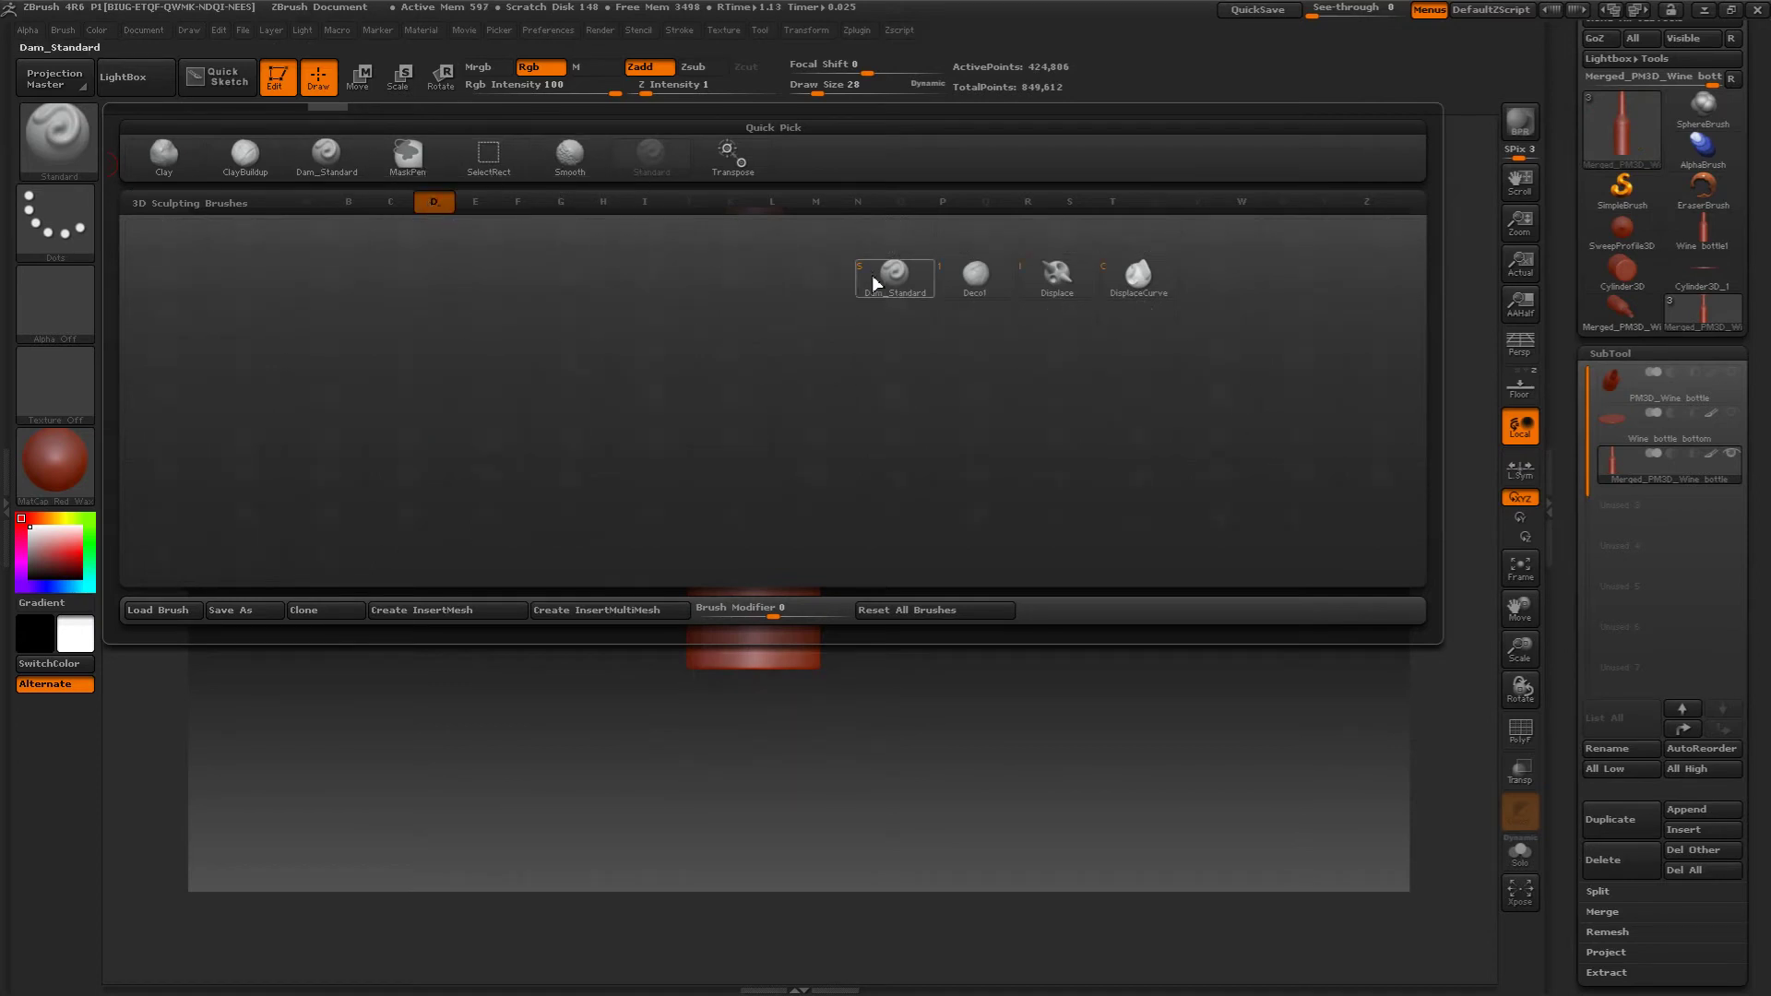
{"action": "left_click", "coordinate": [893, 272]}
{"action": "key", "text": "ctrl+z"}
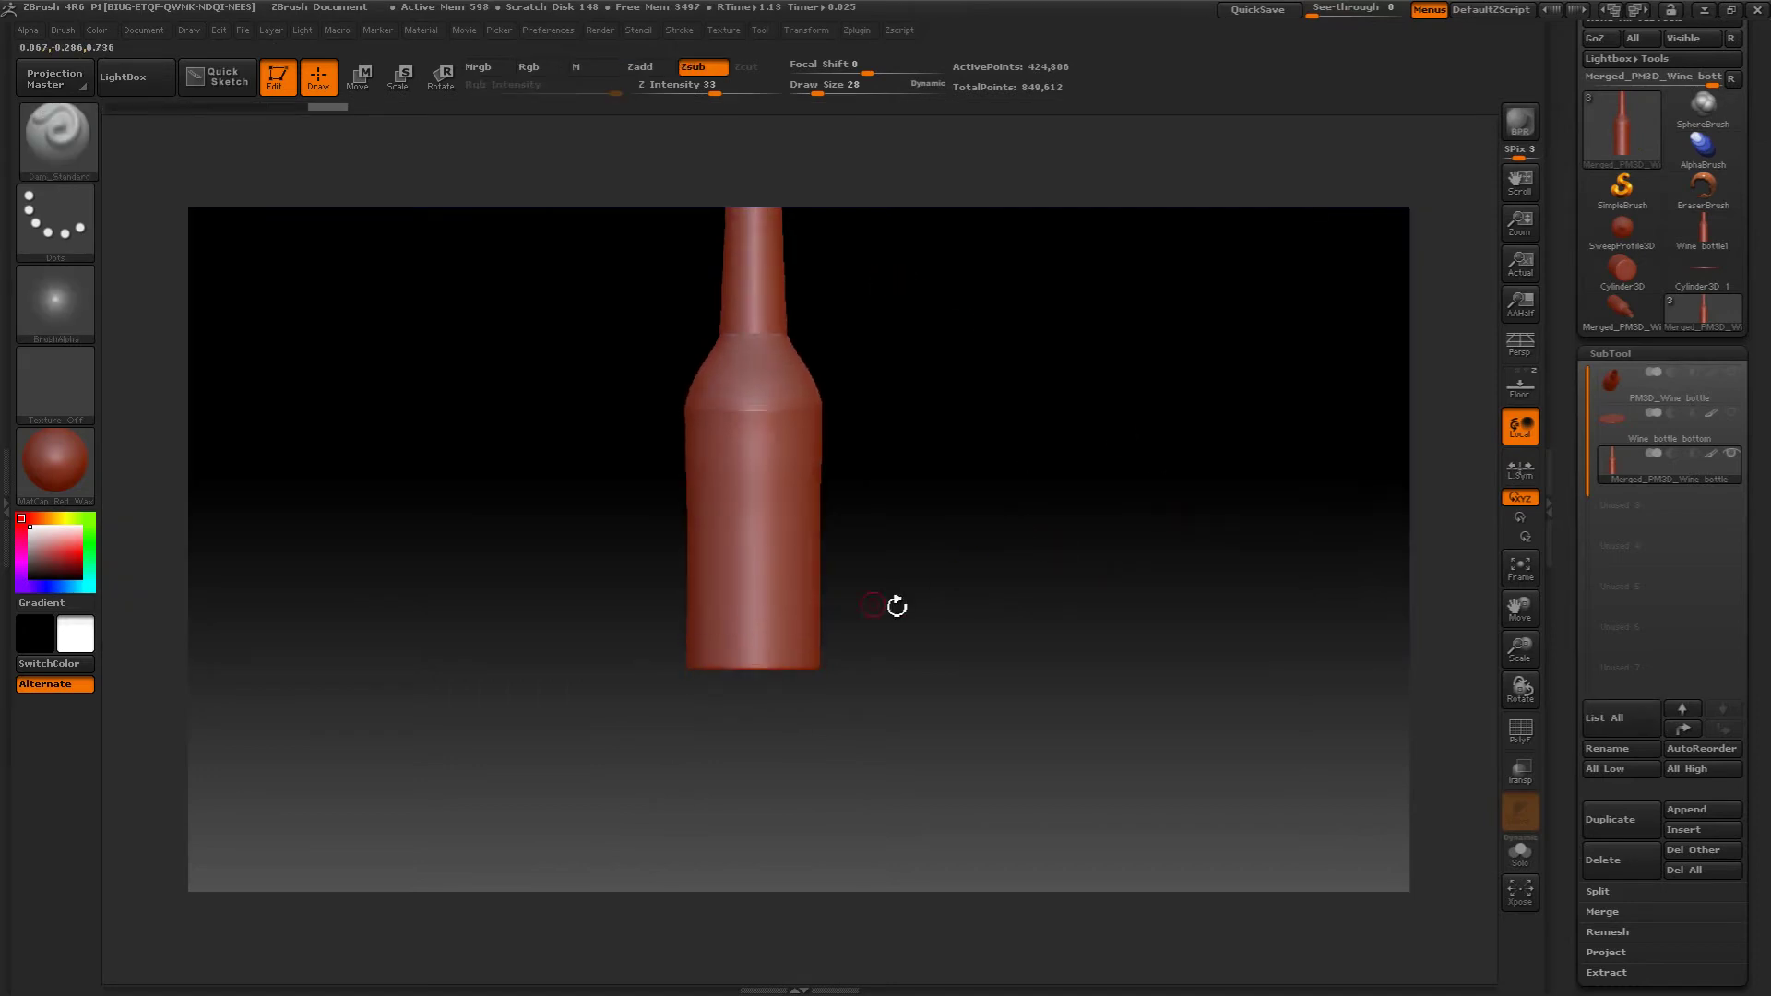
{"action": "left_click_drag", "start_coordinate": [952, 585], "coordinate": [1055, 617]}
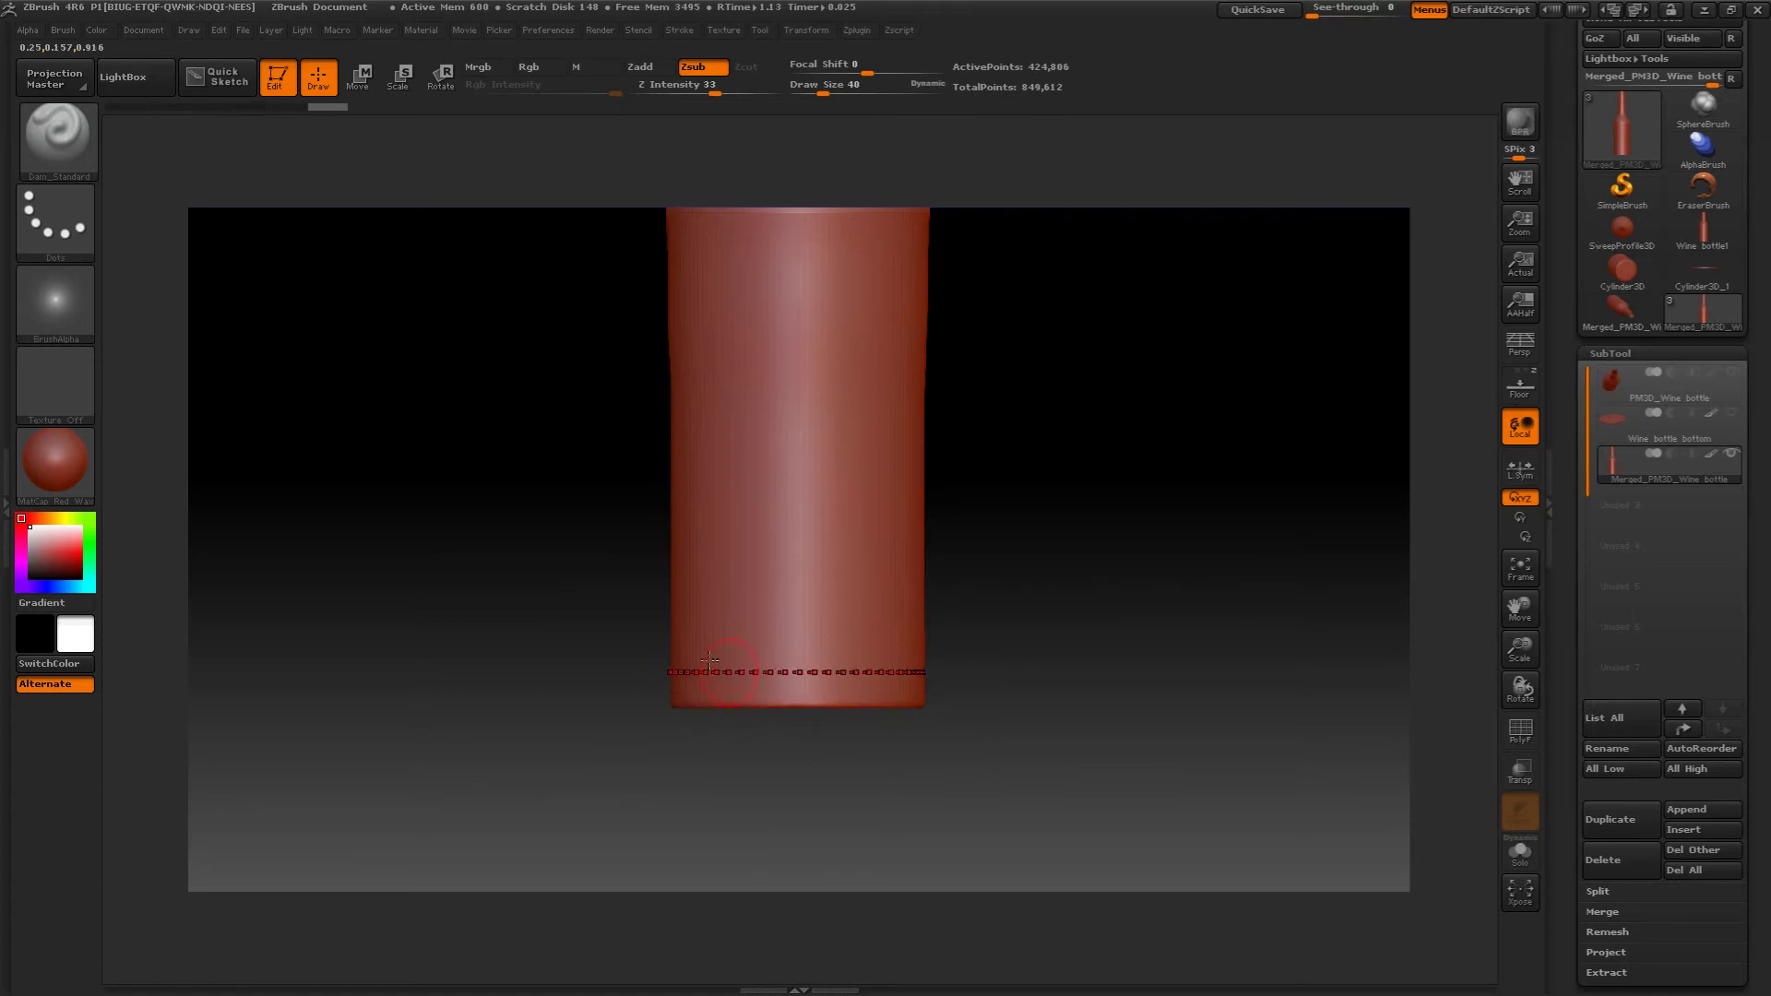
{"action": "mouse_move", "coordinate": [58, 307]}
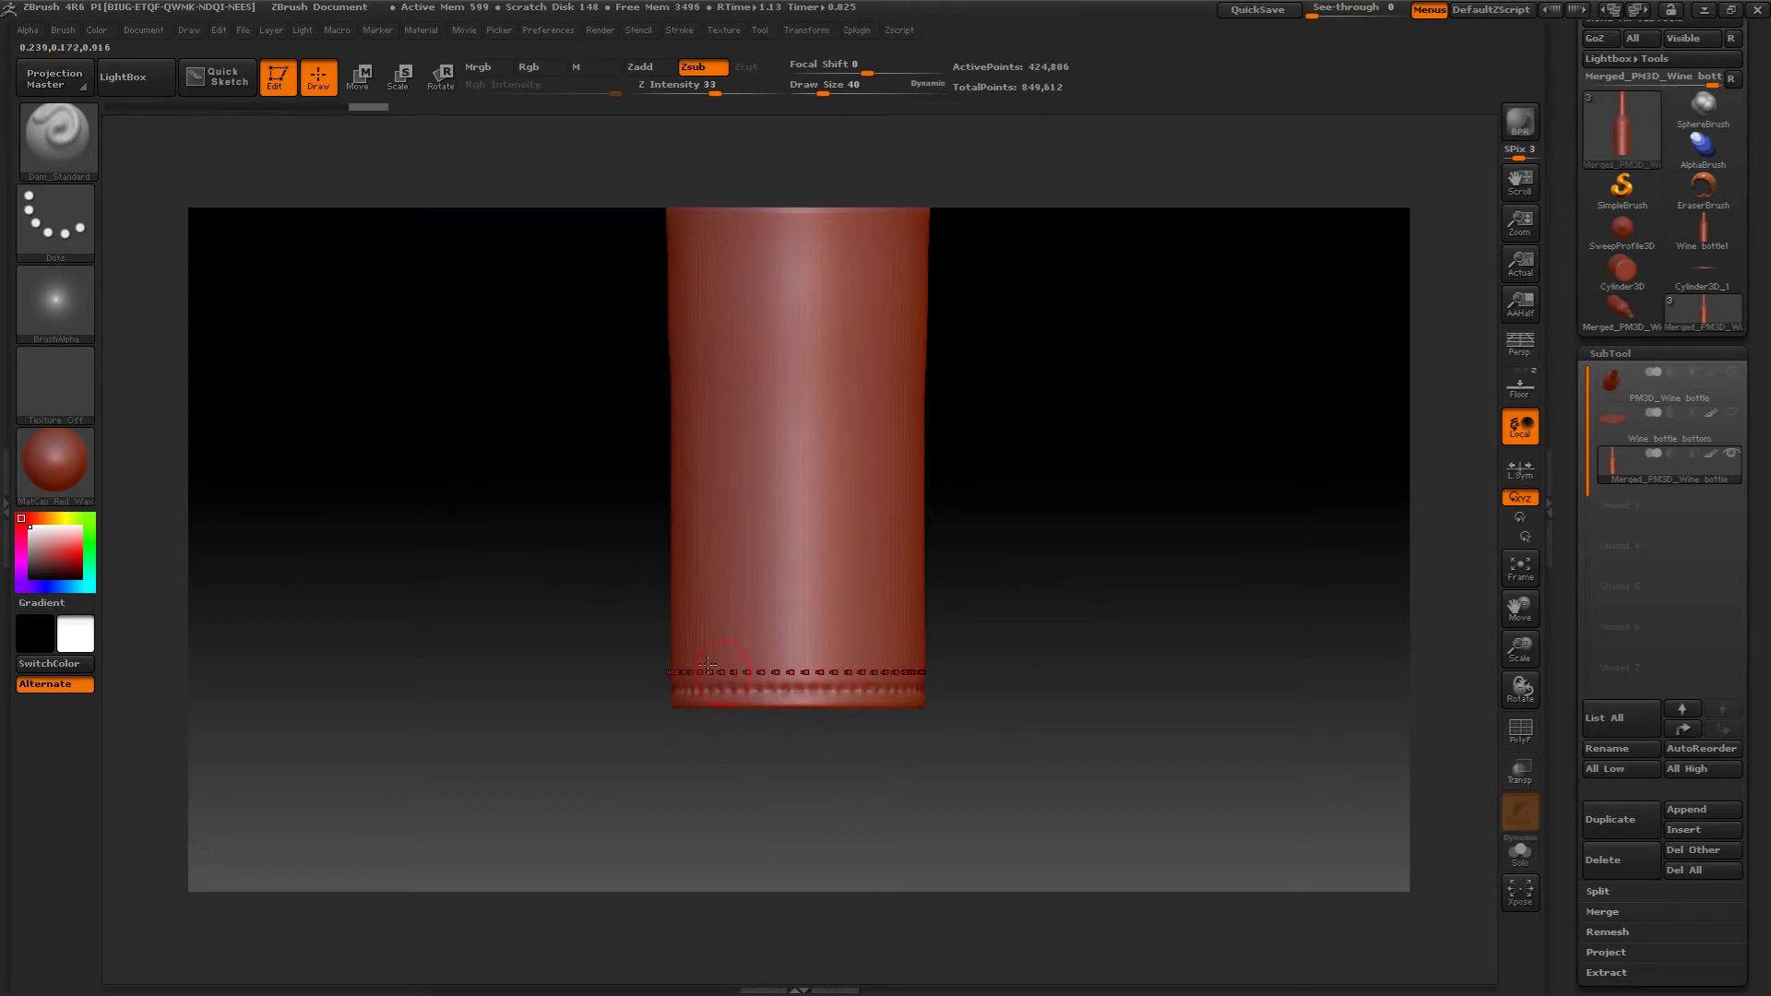
{"action": "key", "text": "ctrl+z"}
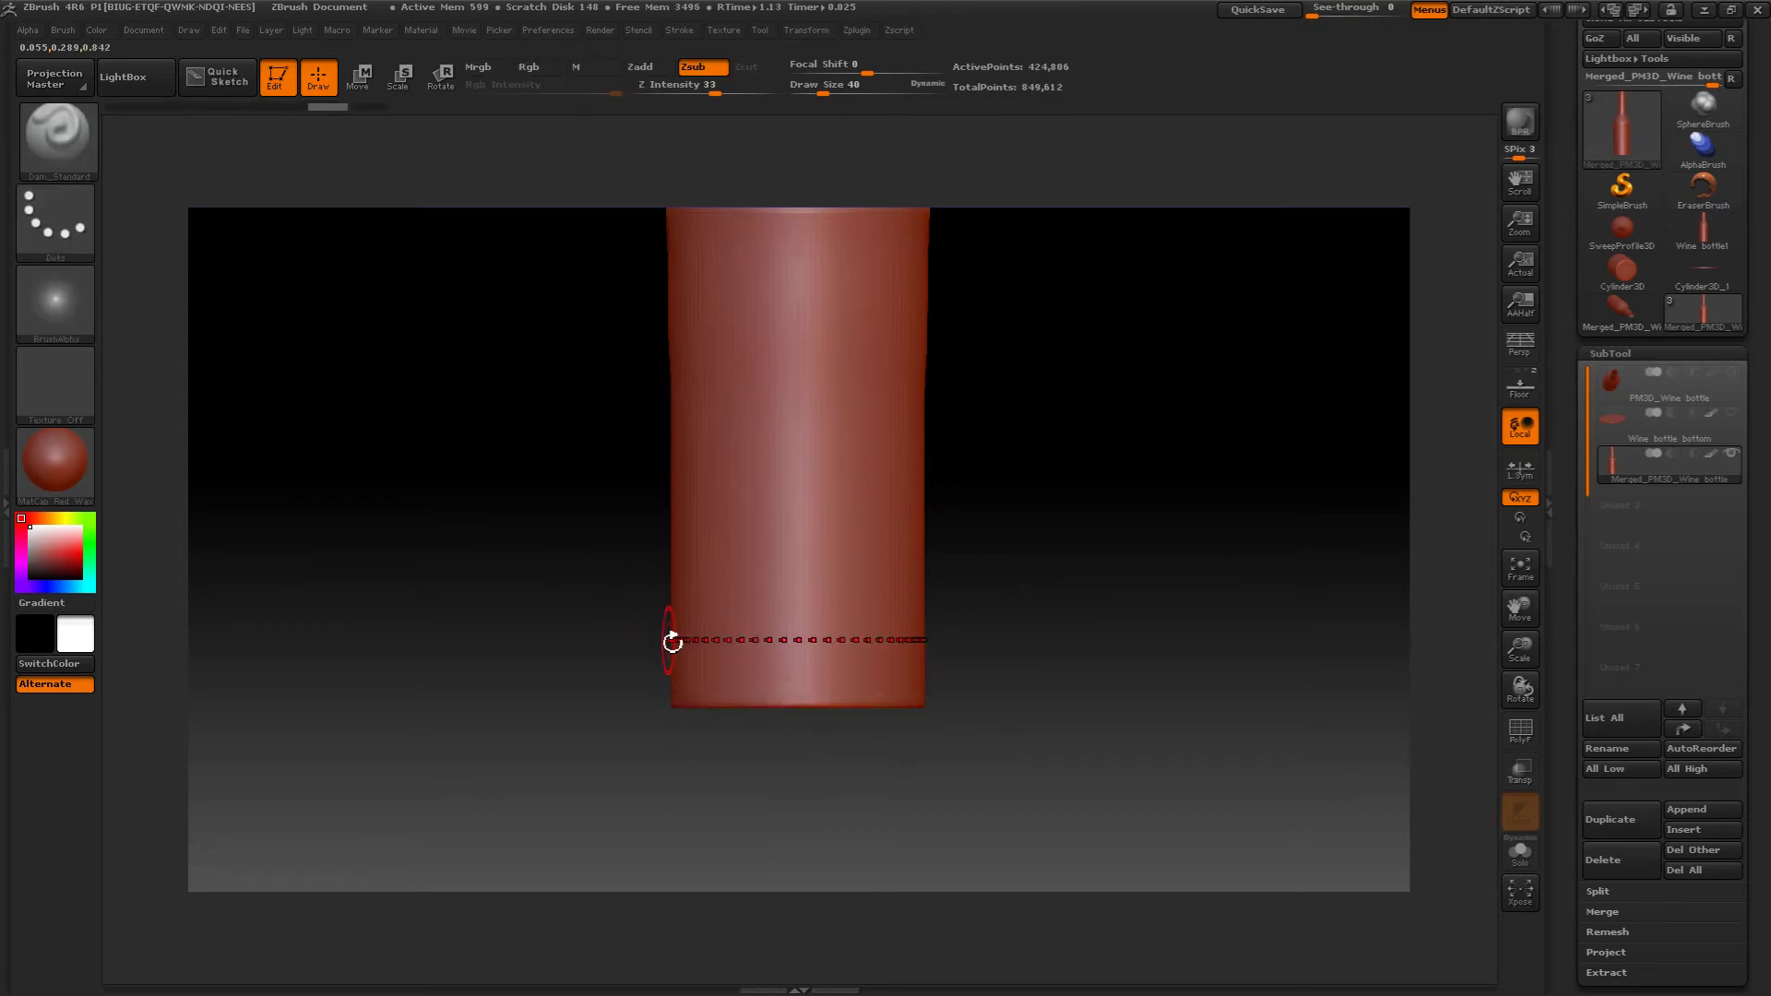
- Raise the radial count, and carve and smooth a continuous groove around the bottle just above its base
{"action": "left_click", "coordinate": [802, 31]}
{"action": "left_click_drag", "start_coordinate": [917, 527], "coordinate": [955, 528]}
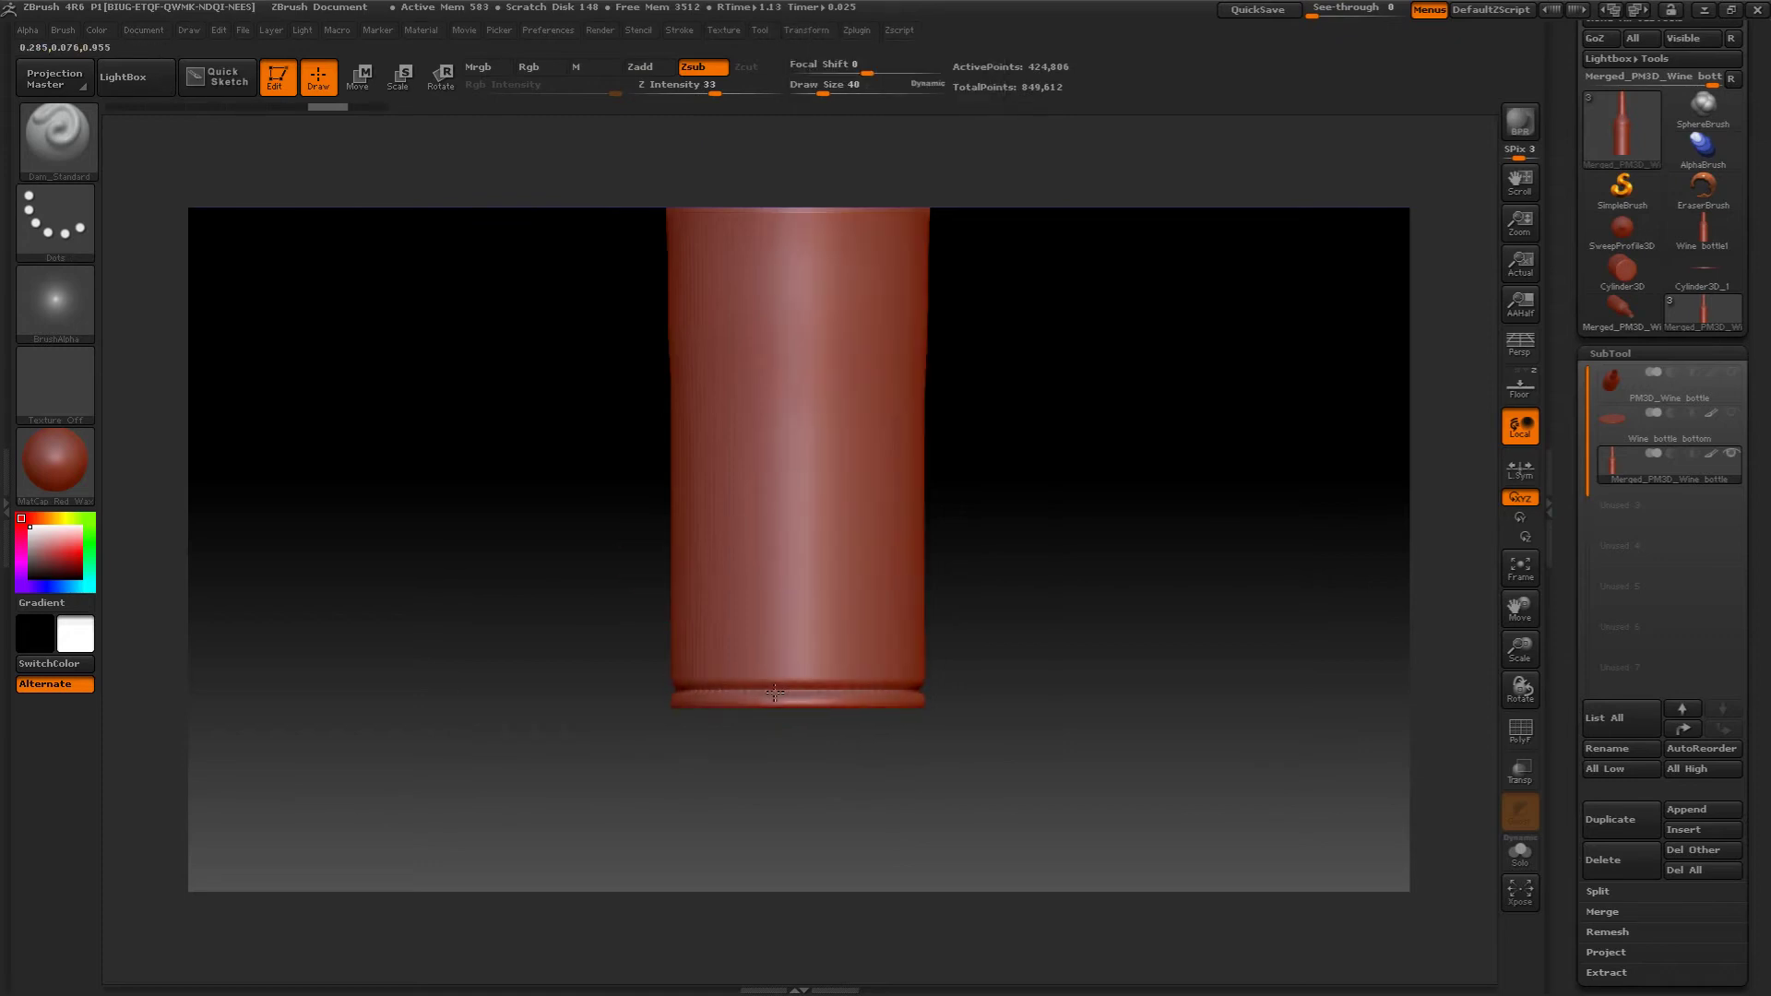
{"action": "mouse_move", "coordinate": [530, 582]}
{"action": "left_mouse_down"}
{"action": "mouse_move", "coordinate": [534, 506]}
{"action": "mouse_move", "coordinate": [526, 565]}
{"action": "mouse_move", "coordinate": [596, 613]}
{"action": "mouse_move", "coordinate": [603, 639]}
{"action": "mouse_move", "coordinate": [506, 573]}
{"action": "mouse_move", "coordinate": [495, 474]}
{"action": "mouse_move", "coordinate": [486, 609]}
{"action": "mouse_move", "coordinate": [486, 434]}
{"action": "mouse_move", "coordinate": [534, 407]}
{"action": "mouse_move", "coordinate": [476, 497]}
{"action": "left_mouse_up"}
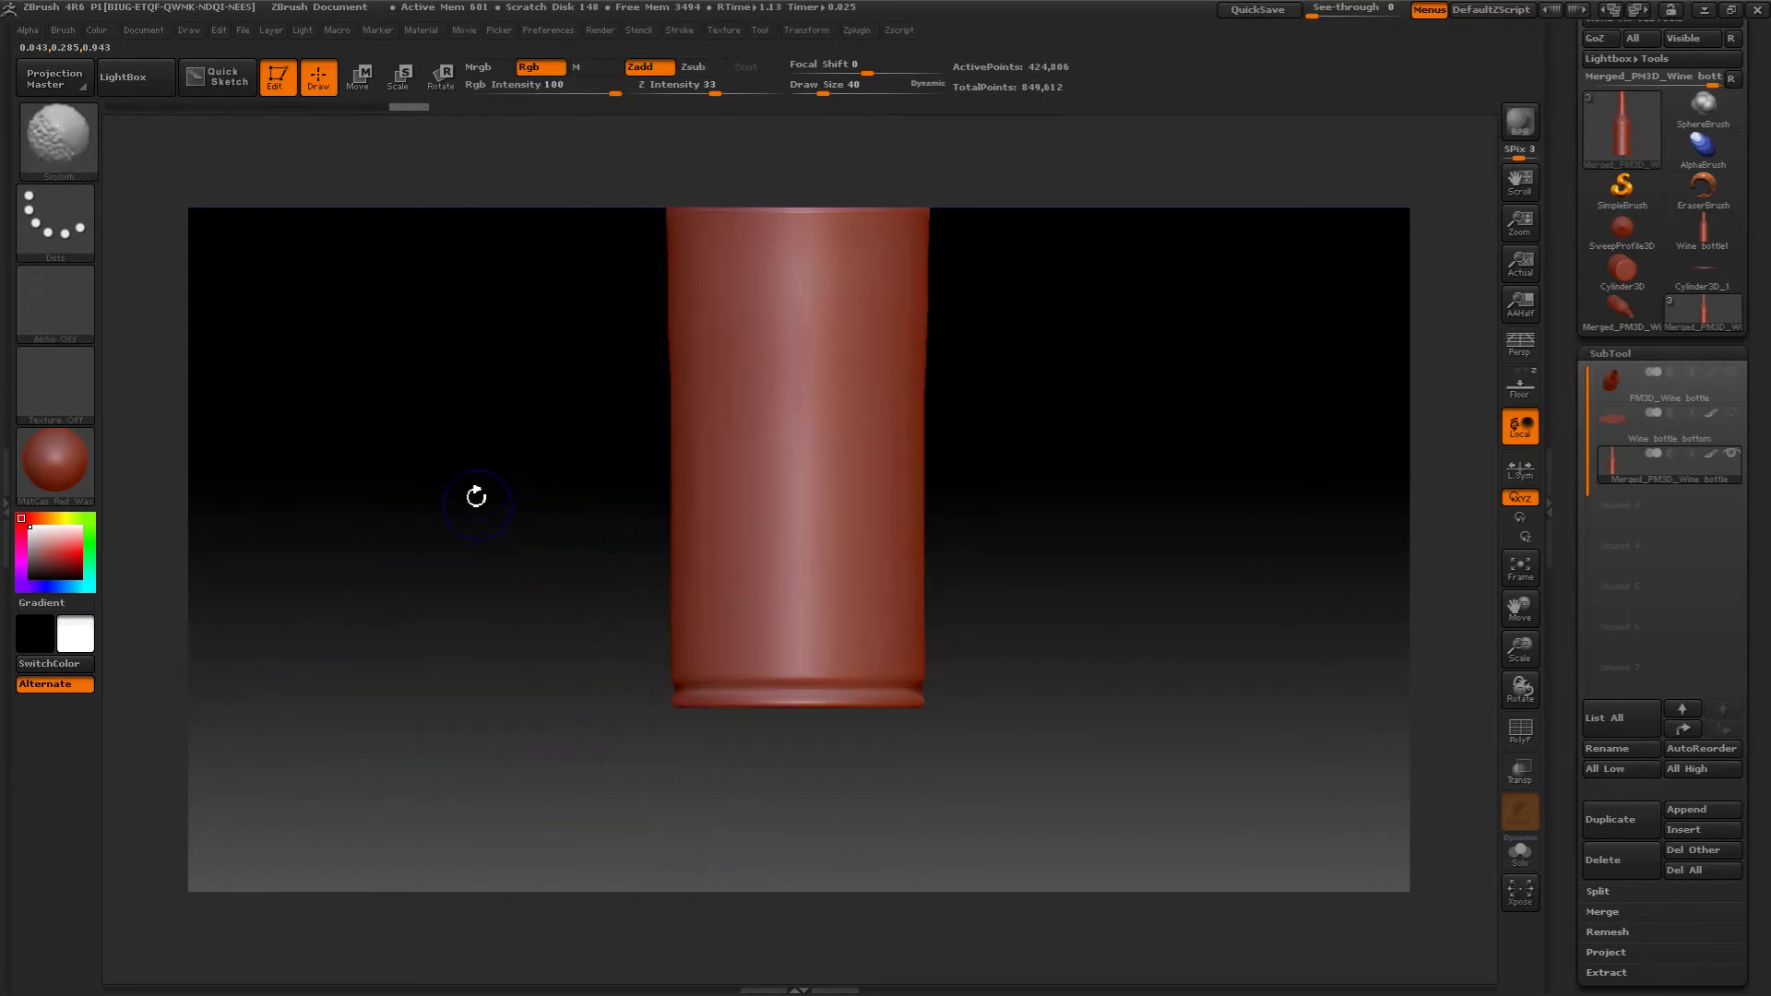
- Deactivate symmetry for work on the bottle's neck
{"action": "left_click_drag", "start_coordinate": [526, 415], "coordinate": [571, 713], "text": "alt"}
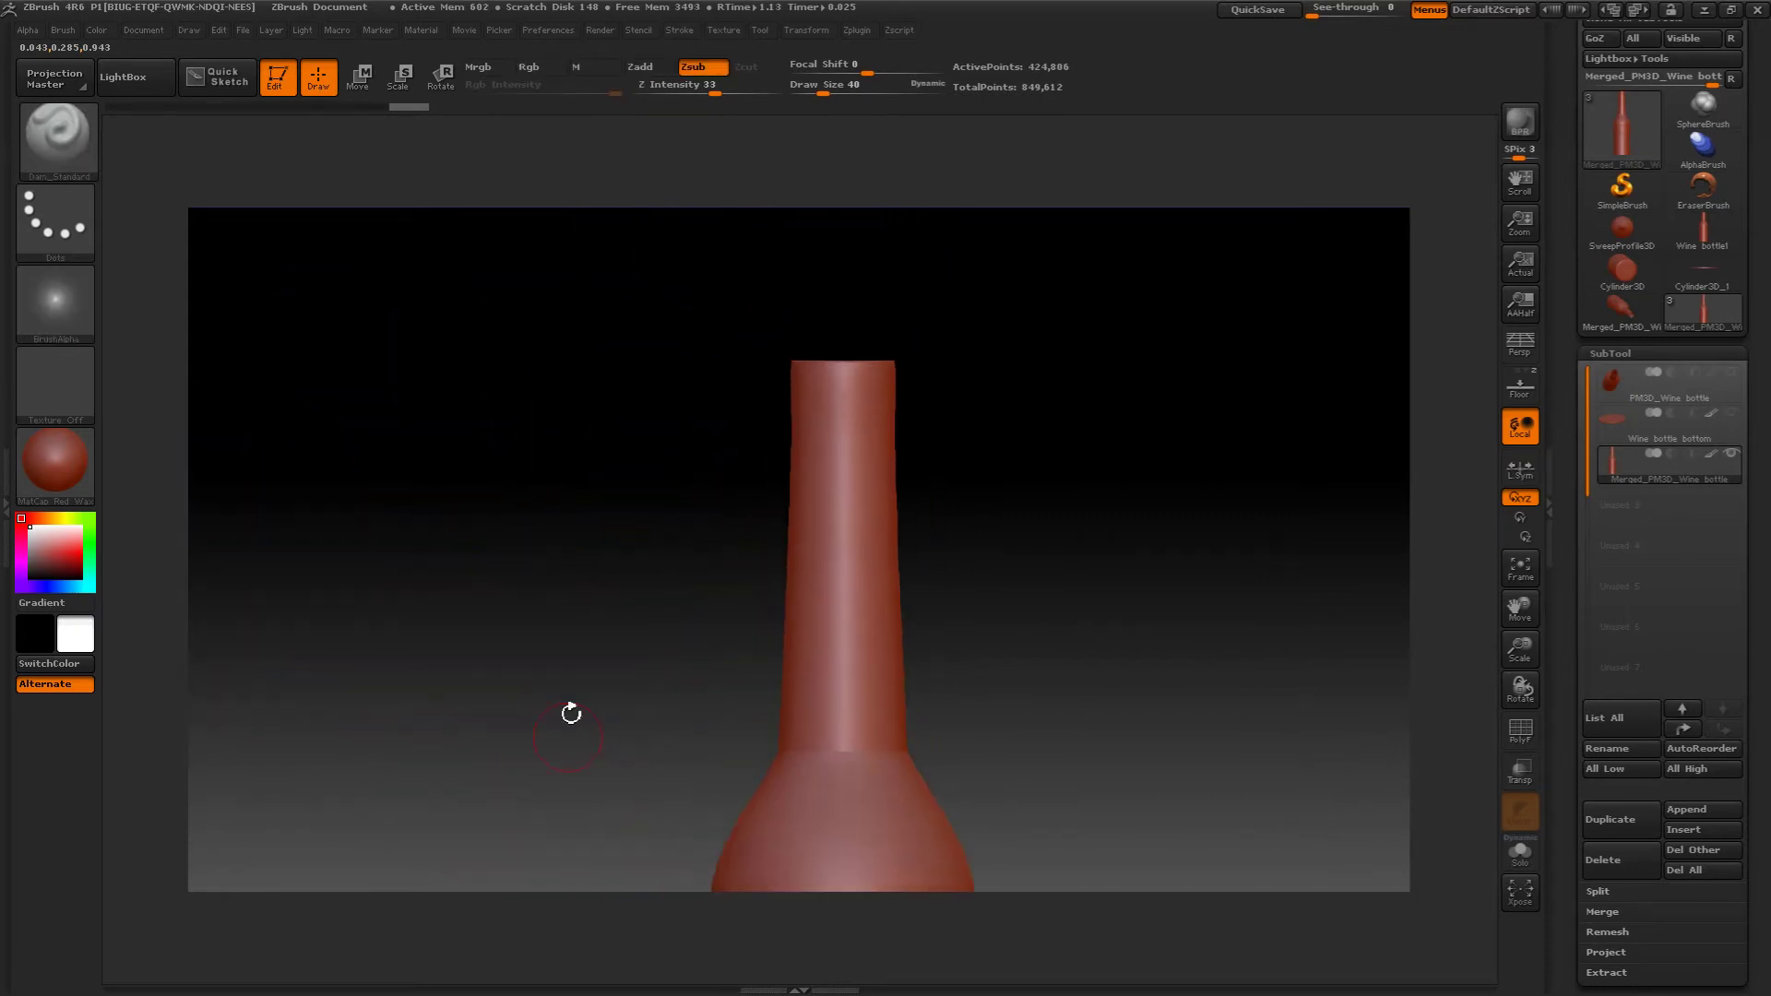
{"action": "mouse_move", "coordinate": [601, 563]}
{"action": "left_mouse_down", "text": "alt"}
{"action": "mouse_move", "coordinate": [588, 678]}
{"action": "mouse_move", "coordinate": [588, 587]}
{"action": "mouse_move", "coordinate": [612, 585]}
{"action": "mouse_move", "coordinate": [593, 501]}
{"action": "left_mouse_up", "text": "alt"}
{"action": "left_click_drag", "start_coordinate": [772, 495], "coordinate": [913, 500], "text": "shift"}
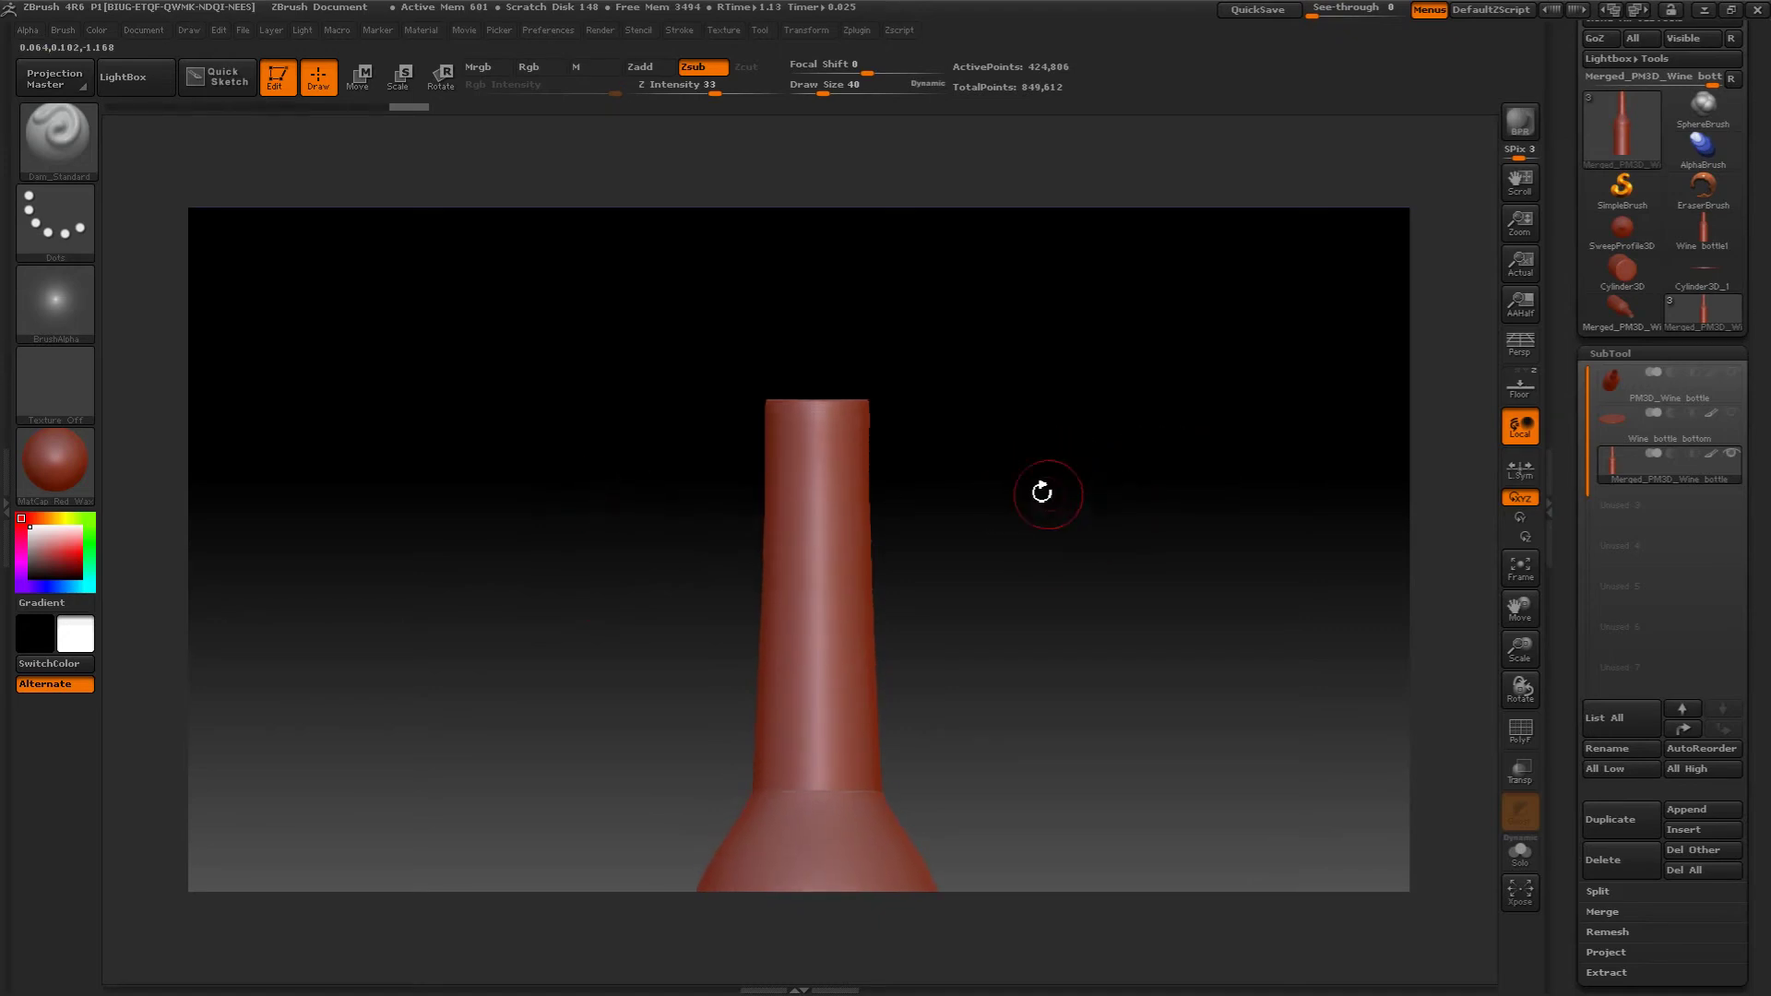
{"action": "left_click", "coordinate": [808, 30]}
{"action": "left_click", "coordinate": [866, 480]}
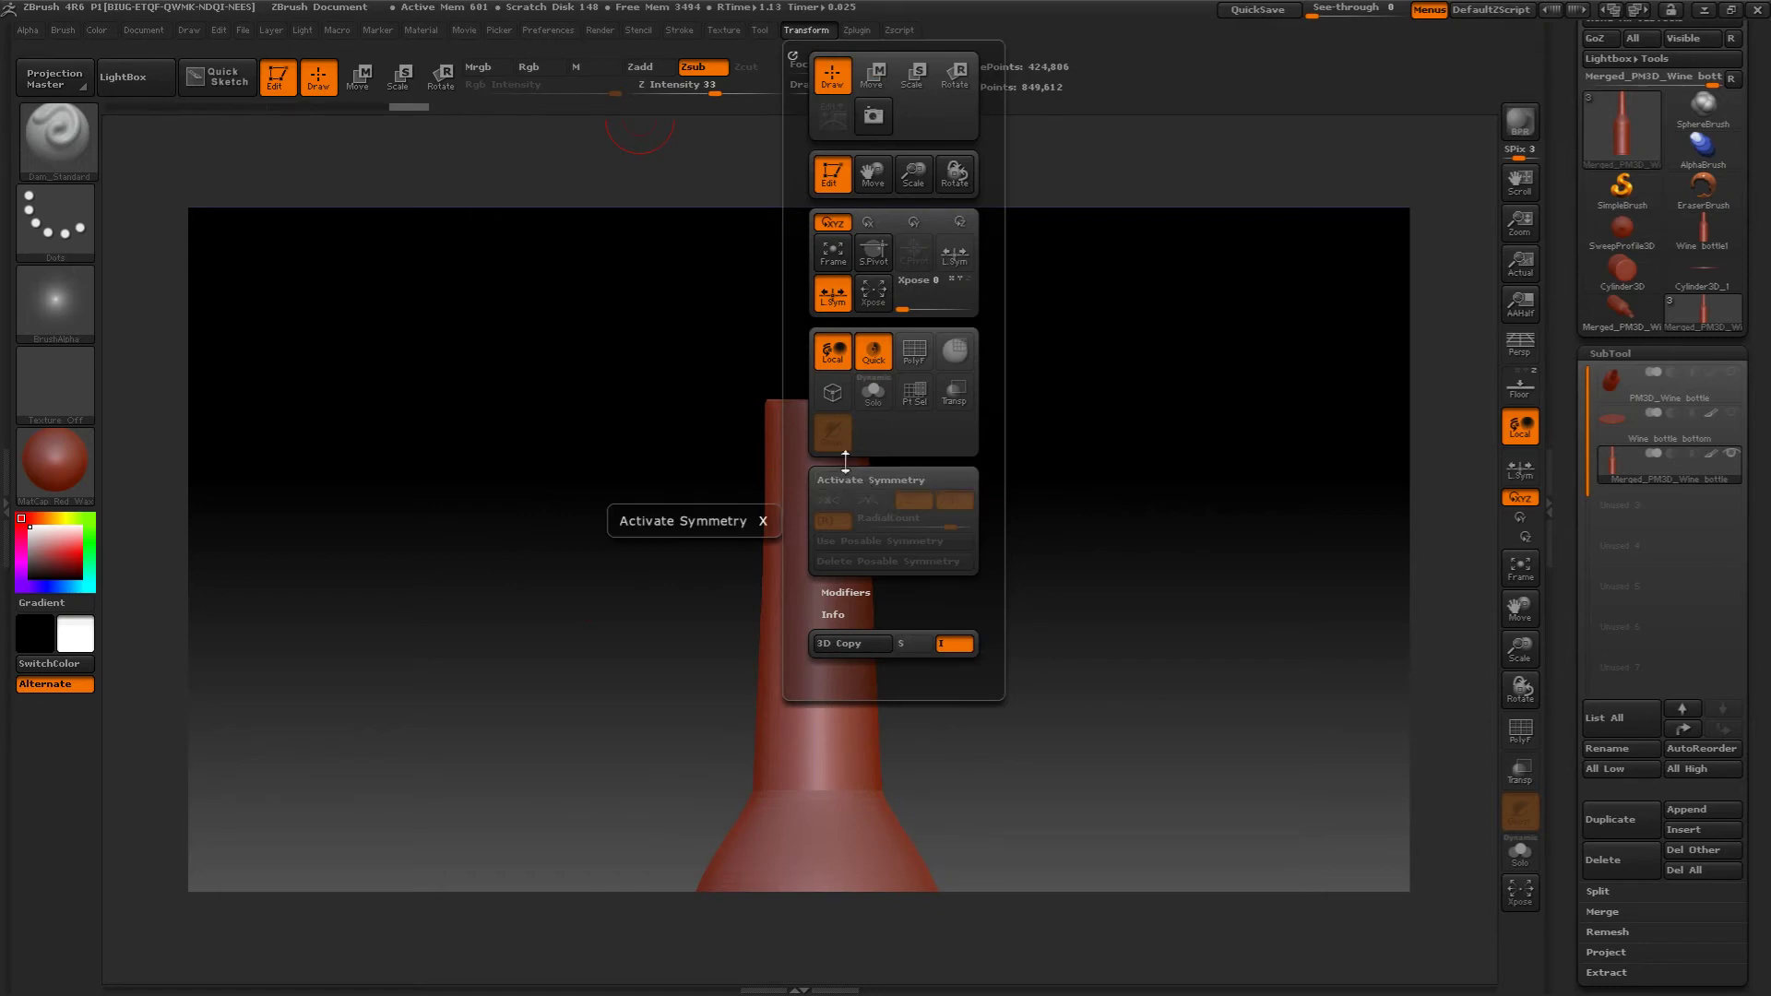
- Set the masking stroke to Rect and mask a short band across the top end of the bottle's neck
{"action": "key", "text": "ctrl"}
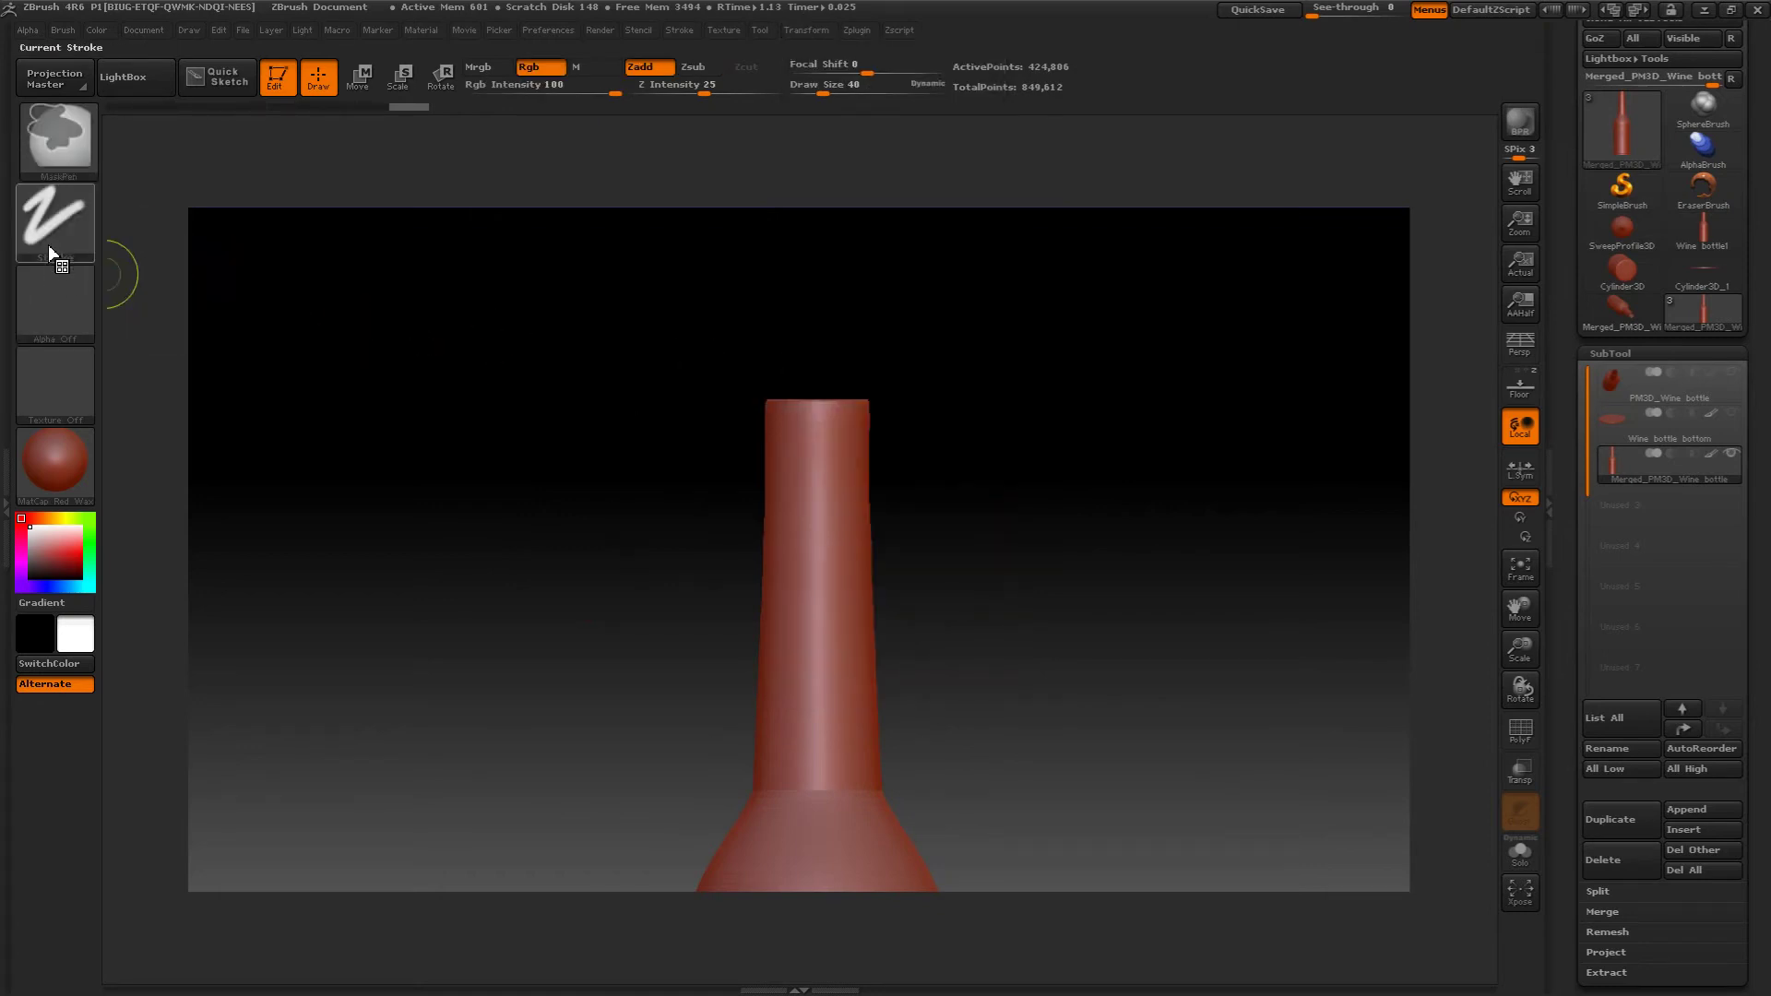
{"action": "left_click", "coordinate": [52, 291]}
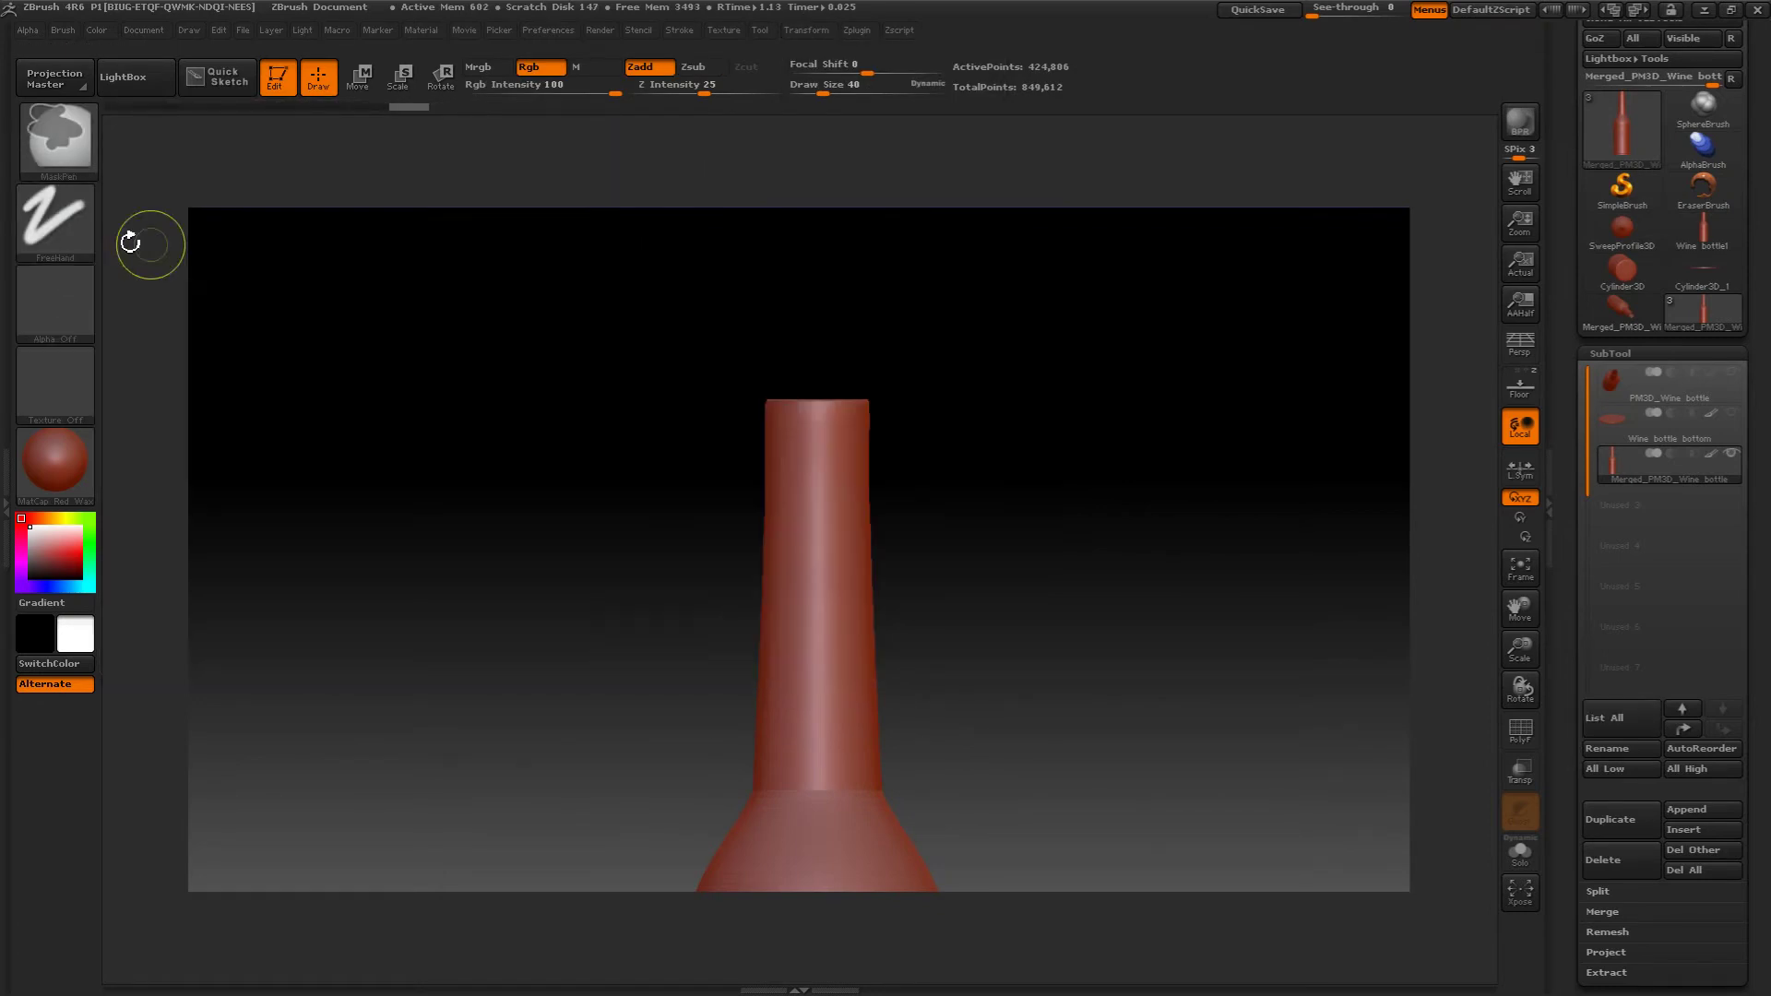
{"action": "left_click", "coordinate": [68, 213]}
{"action": "left_click", "coordinate": [647, 237]}
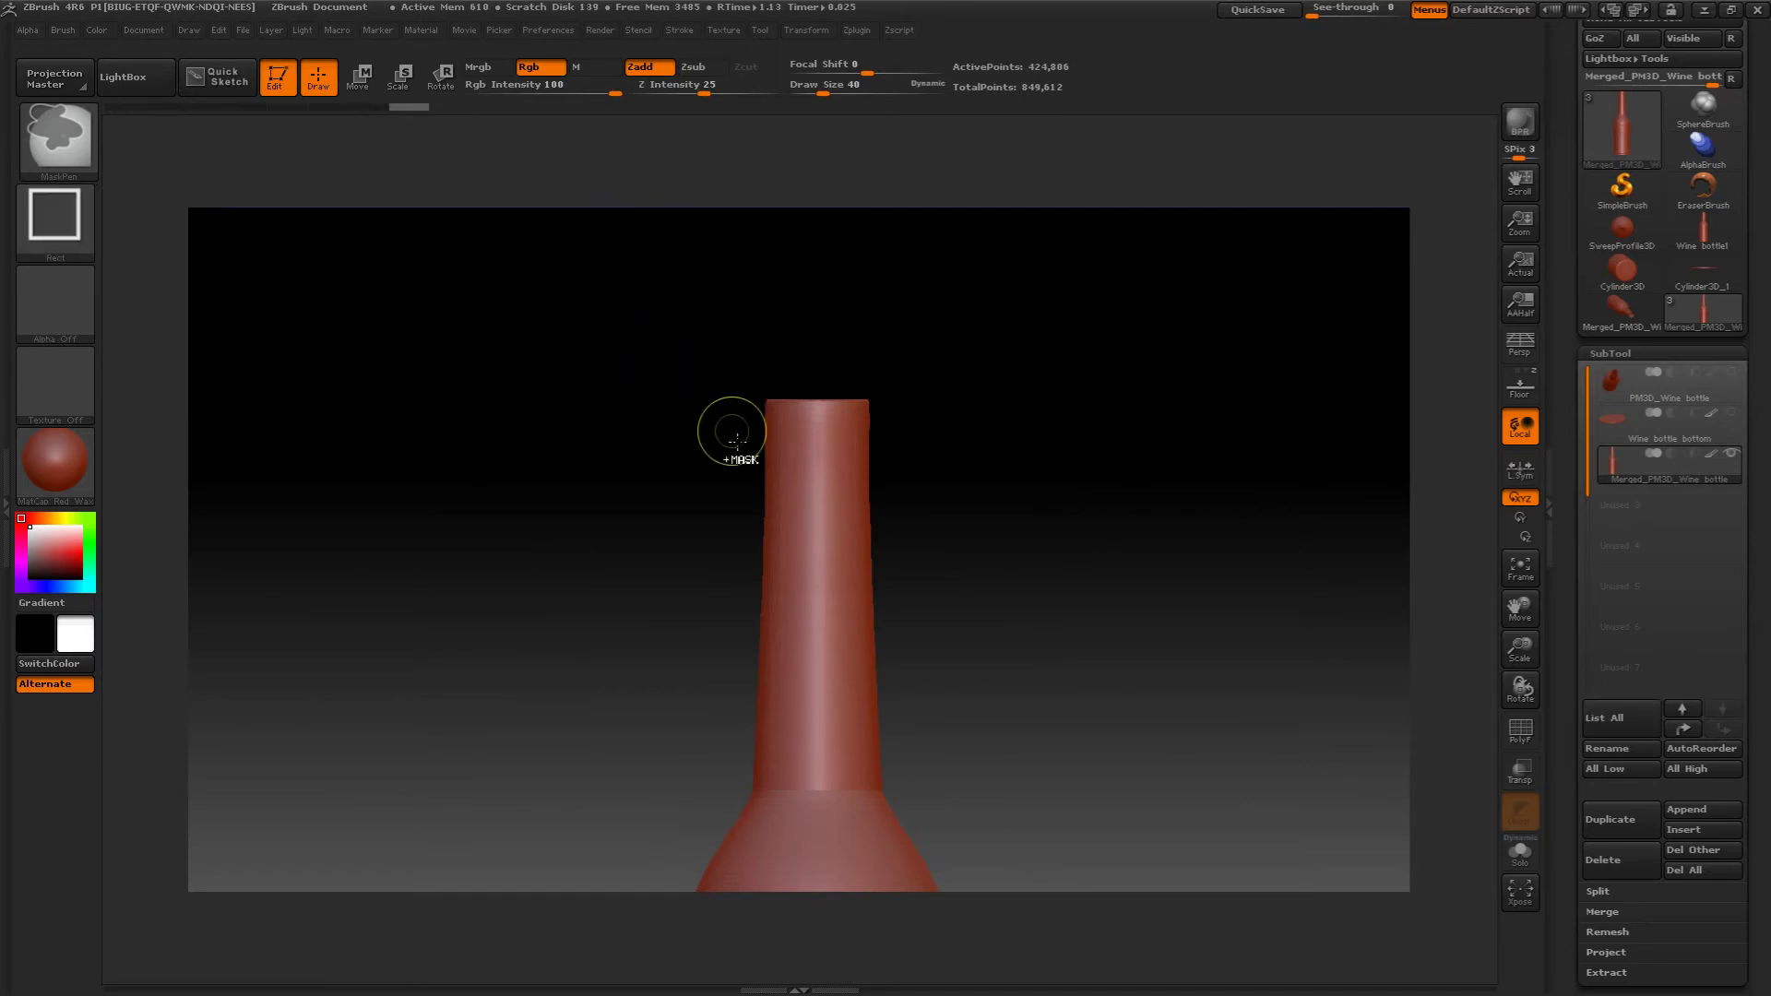
{"action": "left_click_drag", "start_coordinate": [715, 339], "coordinate": [853, 424]}
{"action": "mouse_move", "coordinate": [912, 486]}
{"action": "left_mouse_down", "text": "ctrl"}
{"action": "mouse_move", "coordinate": [879, 426]}
{"action": "mouse_move", "coordinate": [749, 373]}
{"action": "left_mouse_up", "text": "ctrl"}
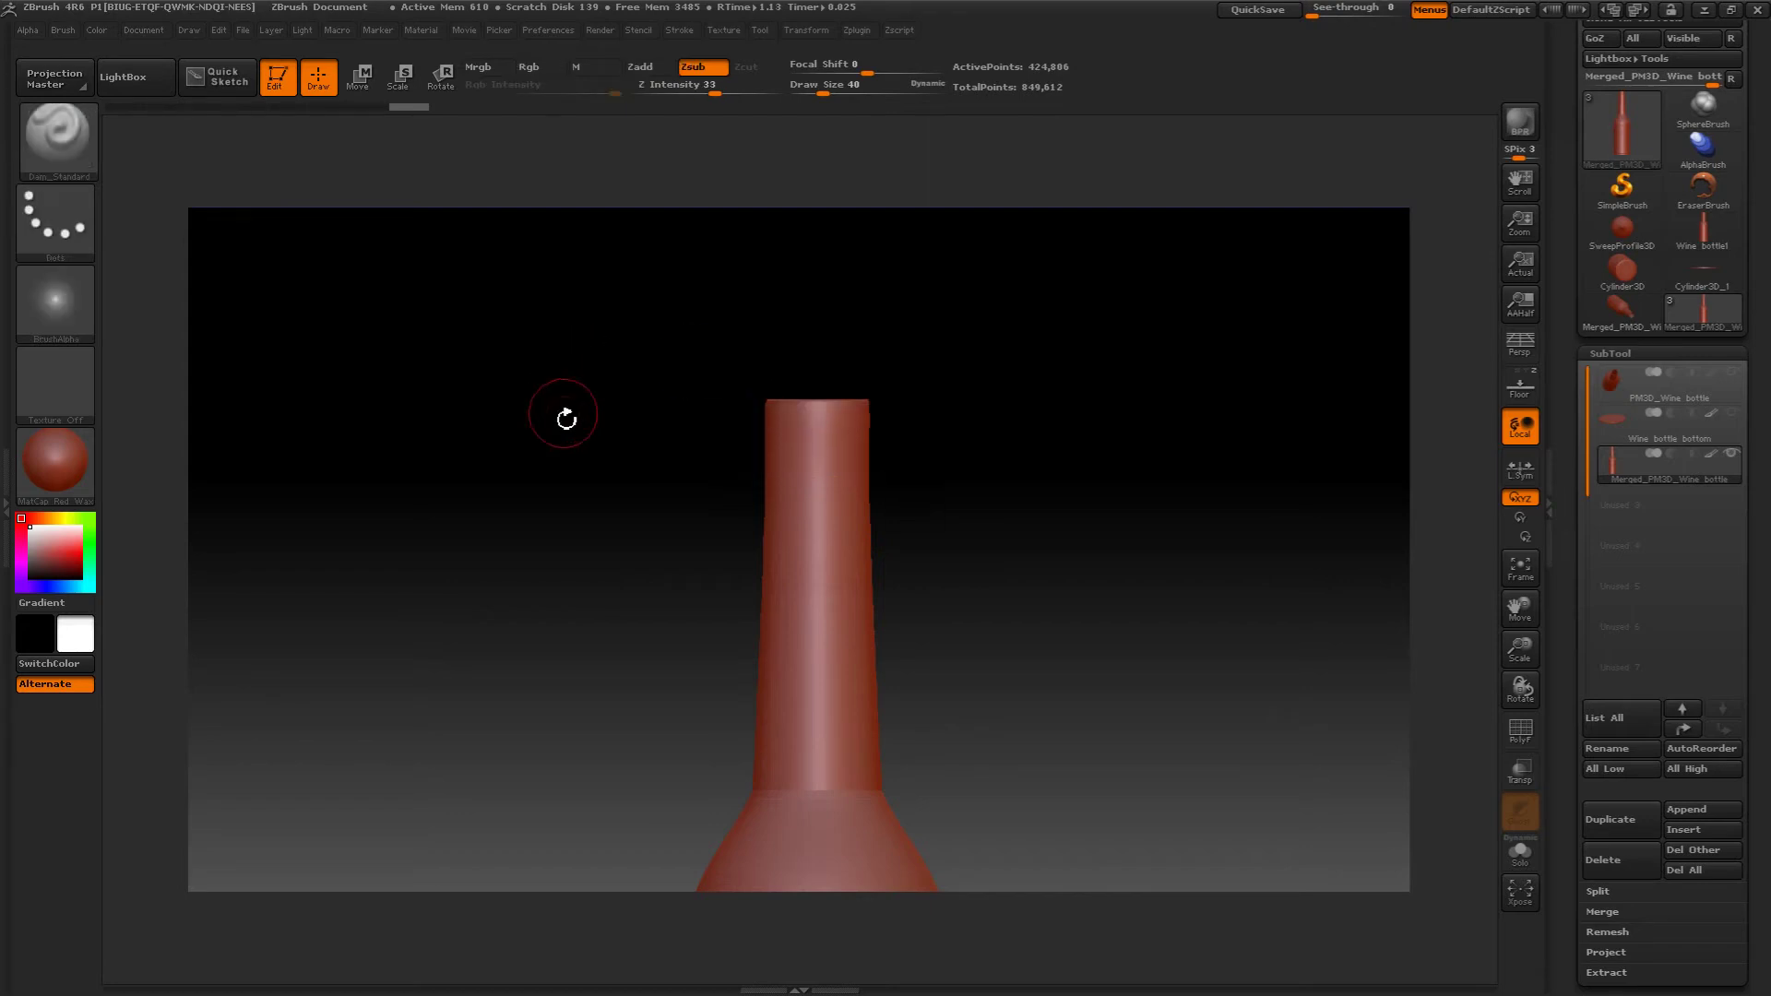
{"action": "mouse_move", "coordinate": [598, 409]}
{"action": "left_mouse_down"}
{"action": "mouse_move", "coordinate": [590, 522]}
{"action": "mouse_move", "coordinate": [577, 411]}
{"action": "mouse_move", "coordinate": [586, 489]}
{"action": "mouse_move", "coordinate": [557, 601]}
{"action": "left_mouse_up"}
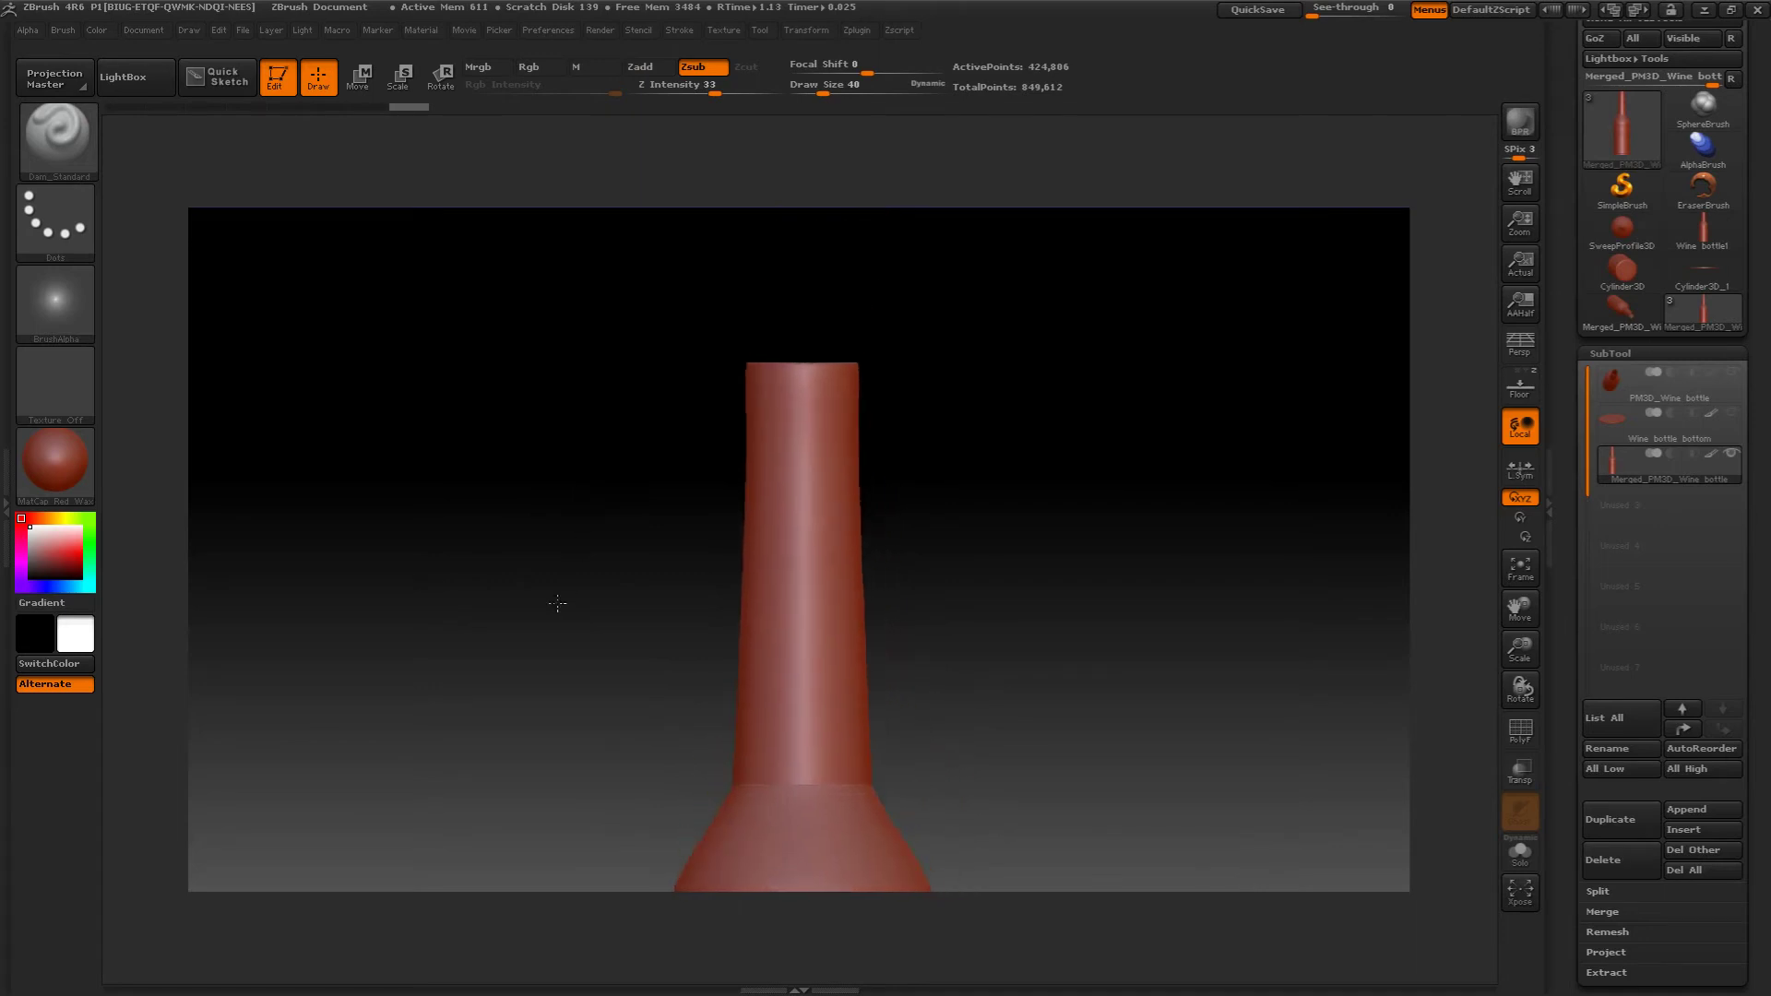
{"action": "key", "text": "ctrl"}
{"action": "mouse_move", "coordinate": [676, 300]}
{"action": "left_mouse_down", "text": "ctrl"}
{"action": "mouse_move", "coordinate": [937, 430]}
{"action": "mouse_move", "coordinate": [1067, 458]}
{"action": "mouse_move", "coordinate": [1109, 349]}
{"action": "left_mouse_up", "text": "ctrl"}
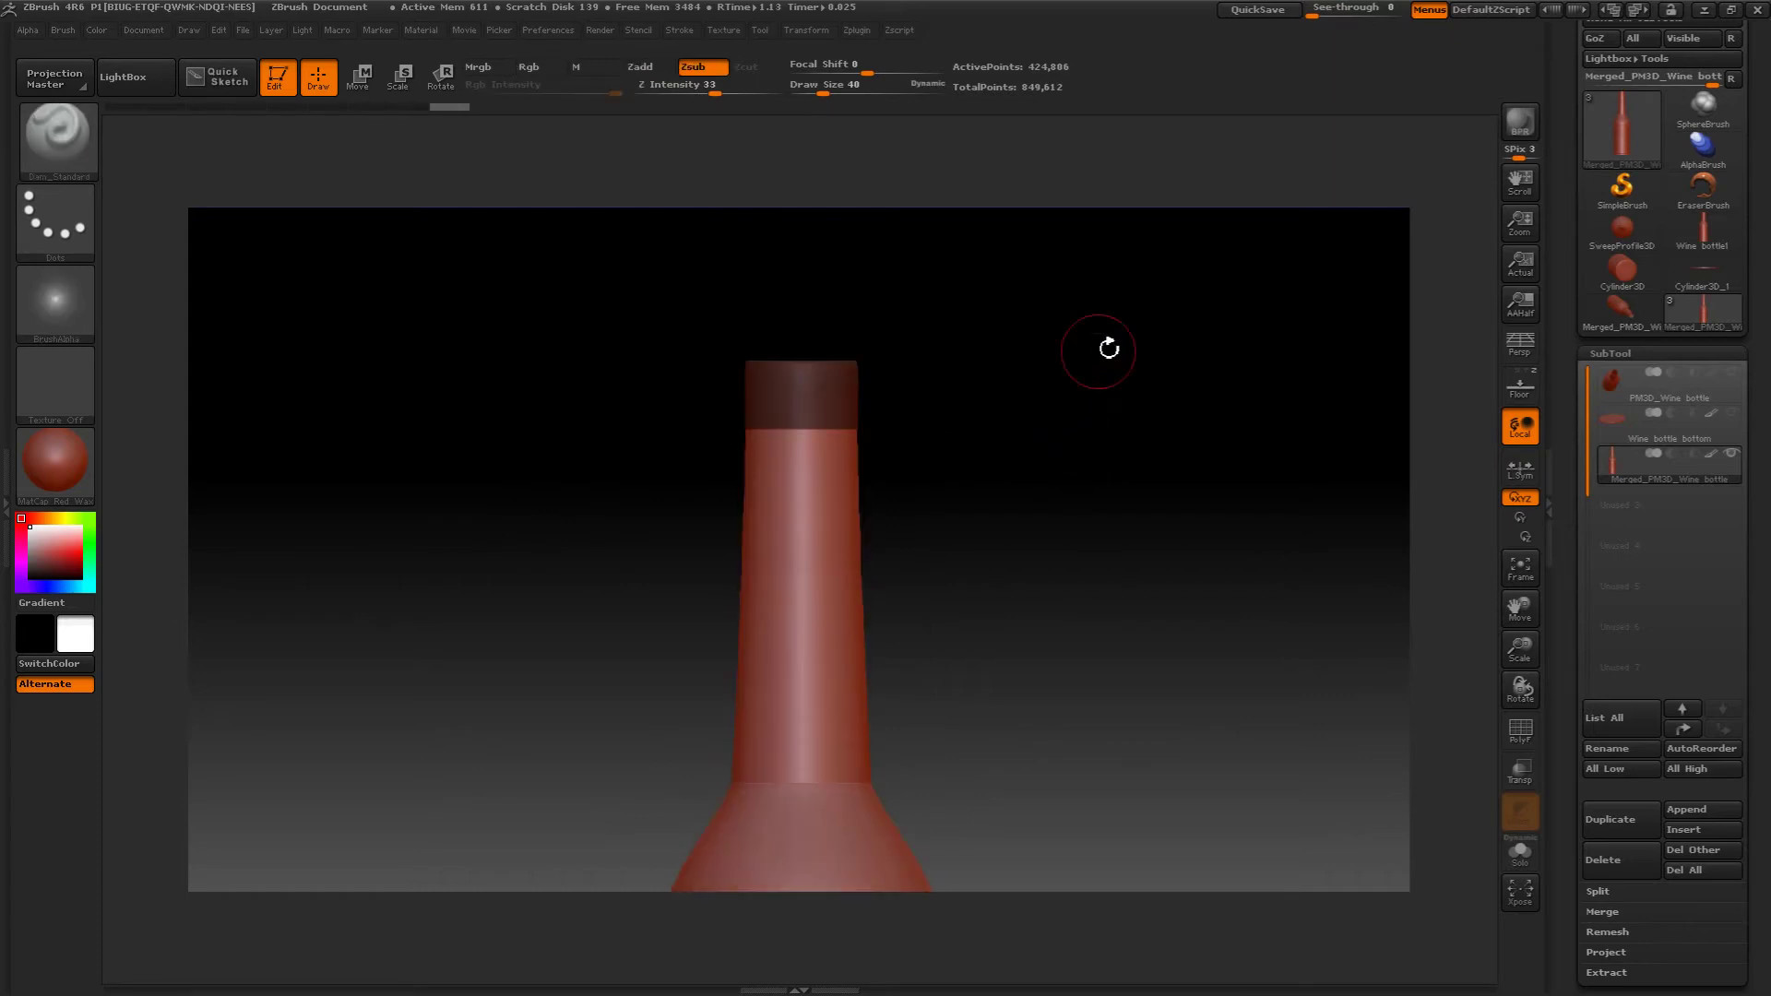
- Invert the mask to leave only the band at the neck's top unmasked
{"action": "left_click", "coordinate": [1599, 353]}
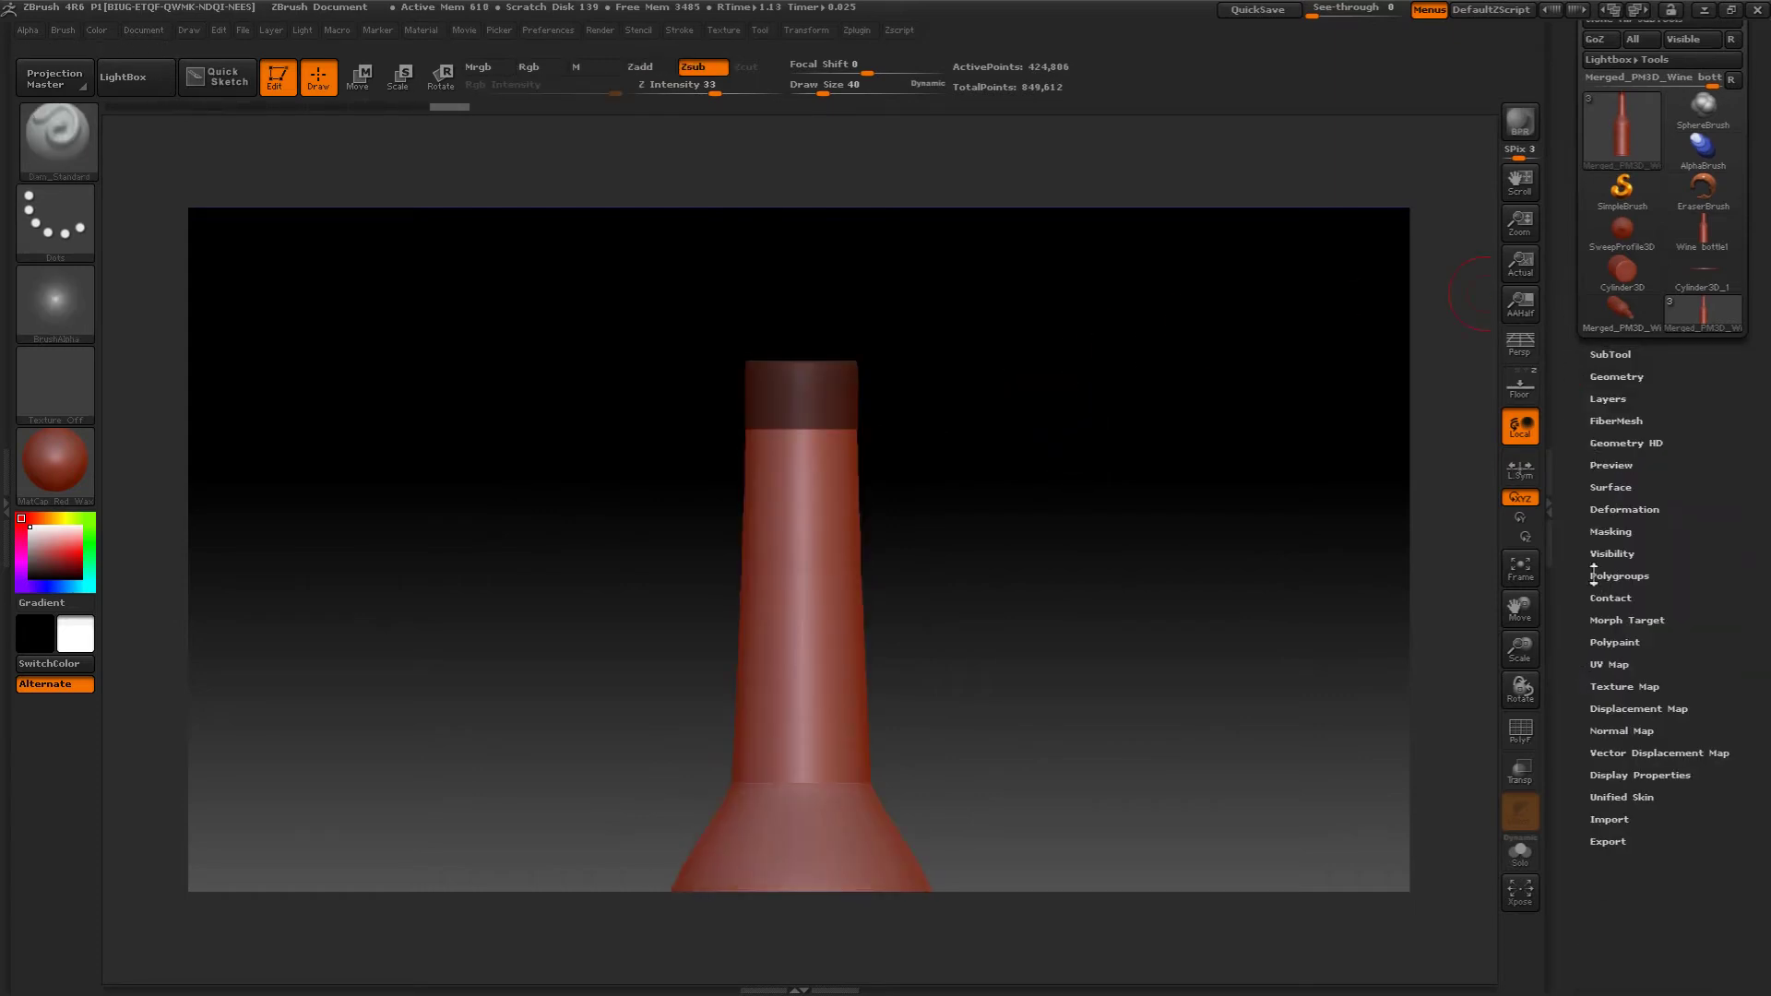
{"action": "left_click", "coordinate": [1609, 531]}
{"action": "left_click", "coordinate": [1687, 551]}
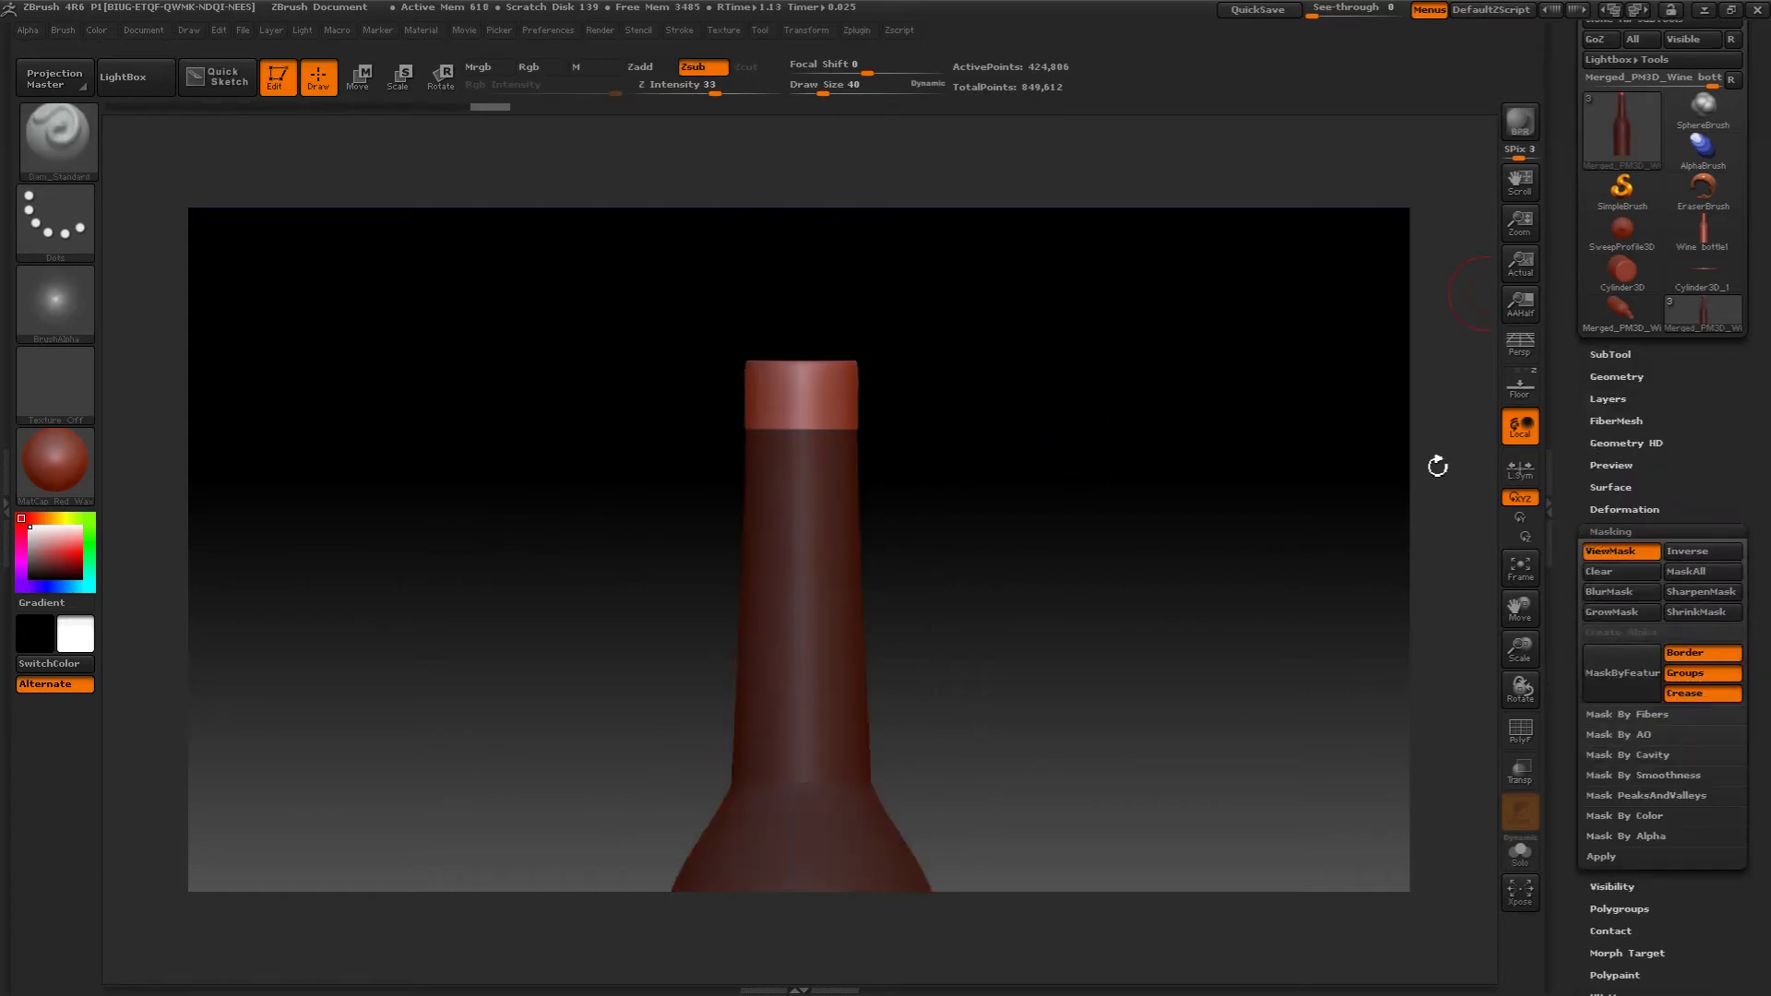
{"action": "left_click_drag", "start_coordinate": [1259, 415], "coordinate": [1501, 487]}
- Widen the unmasked band at the neck's top with the Size deformation in X and Y only, forming a raised lip
{"action": "left_click", "coordinate": [1623, 509]}
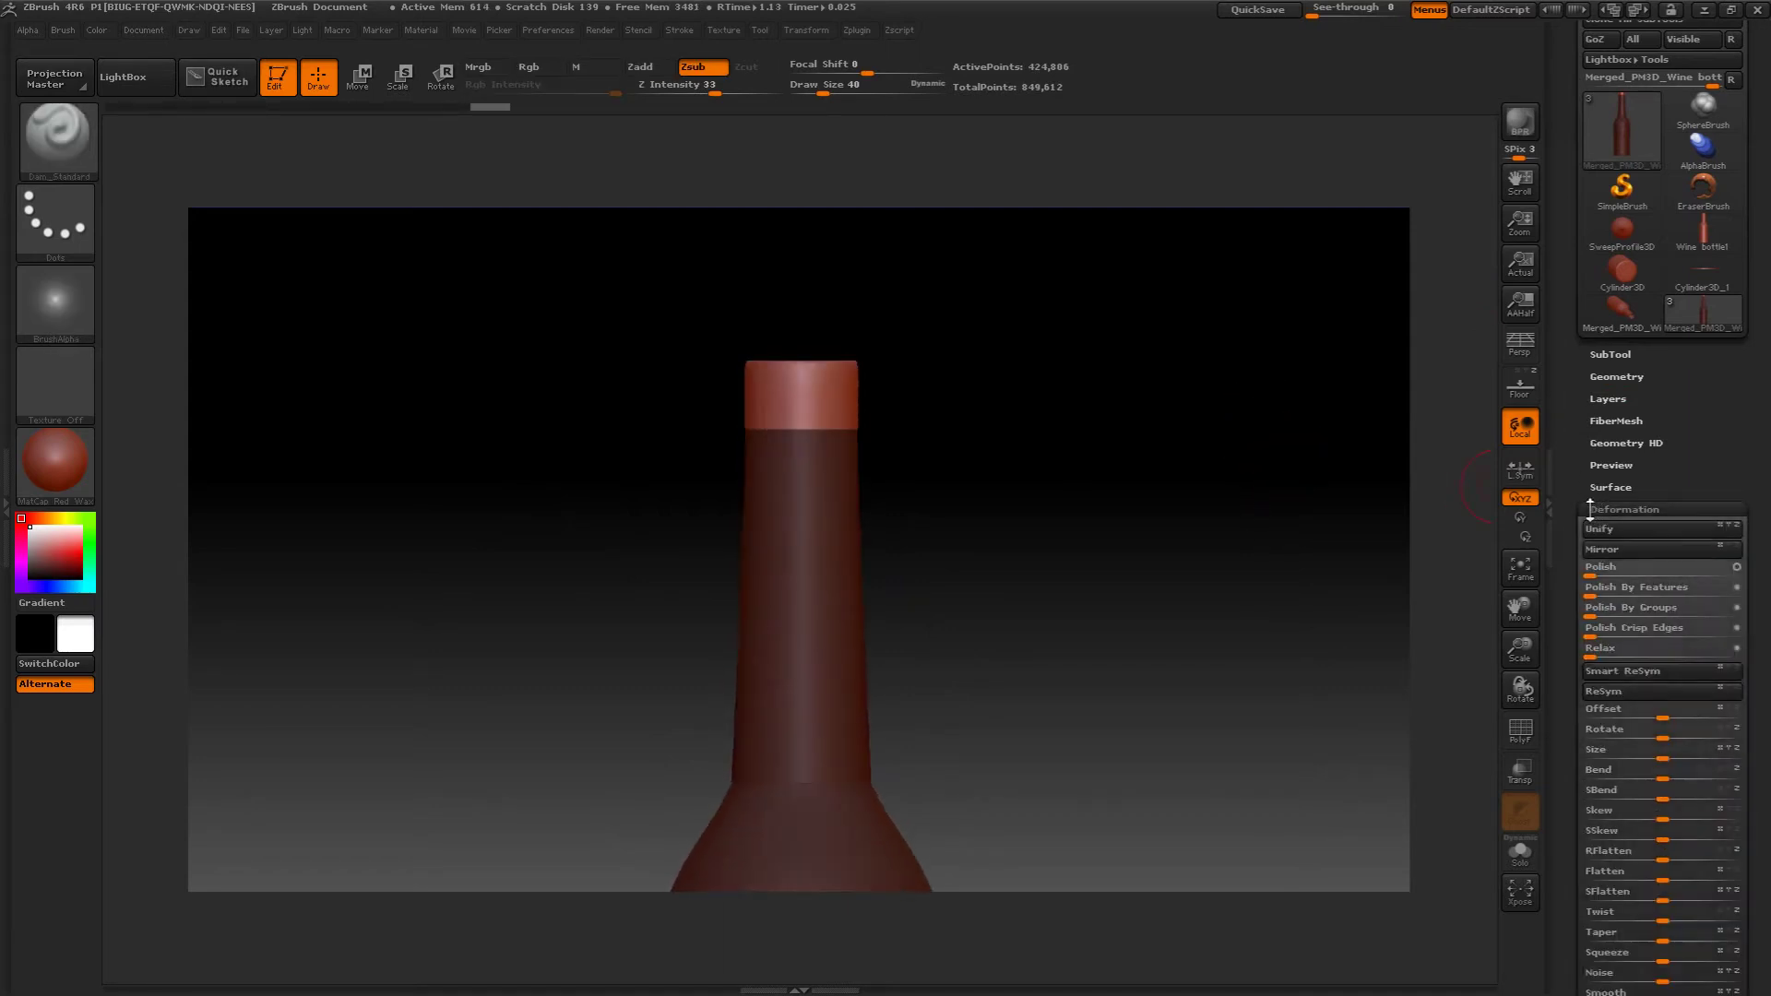
{"action": "left_click_drag", "start_coordinate": [1568, 659], "coordinate": [1545, 498]}
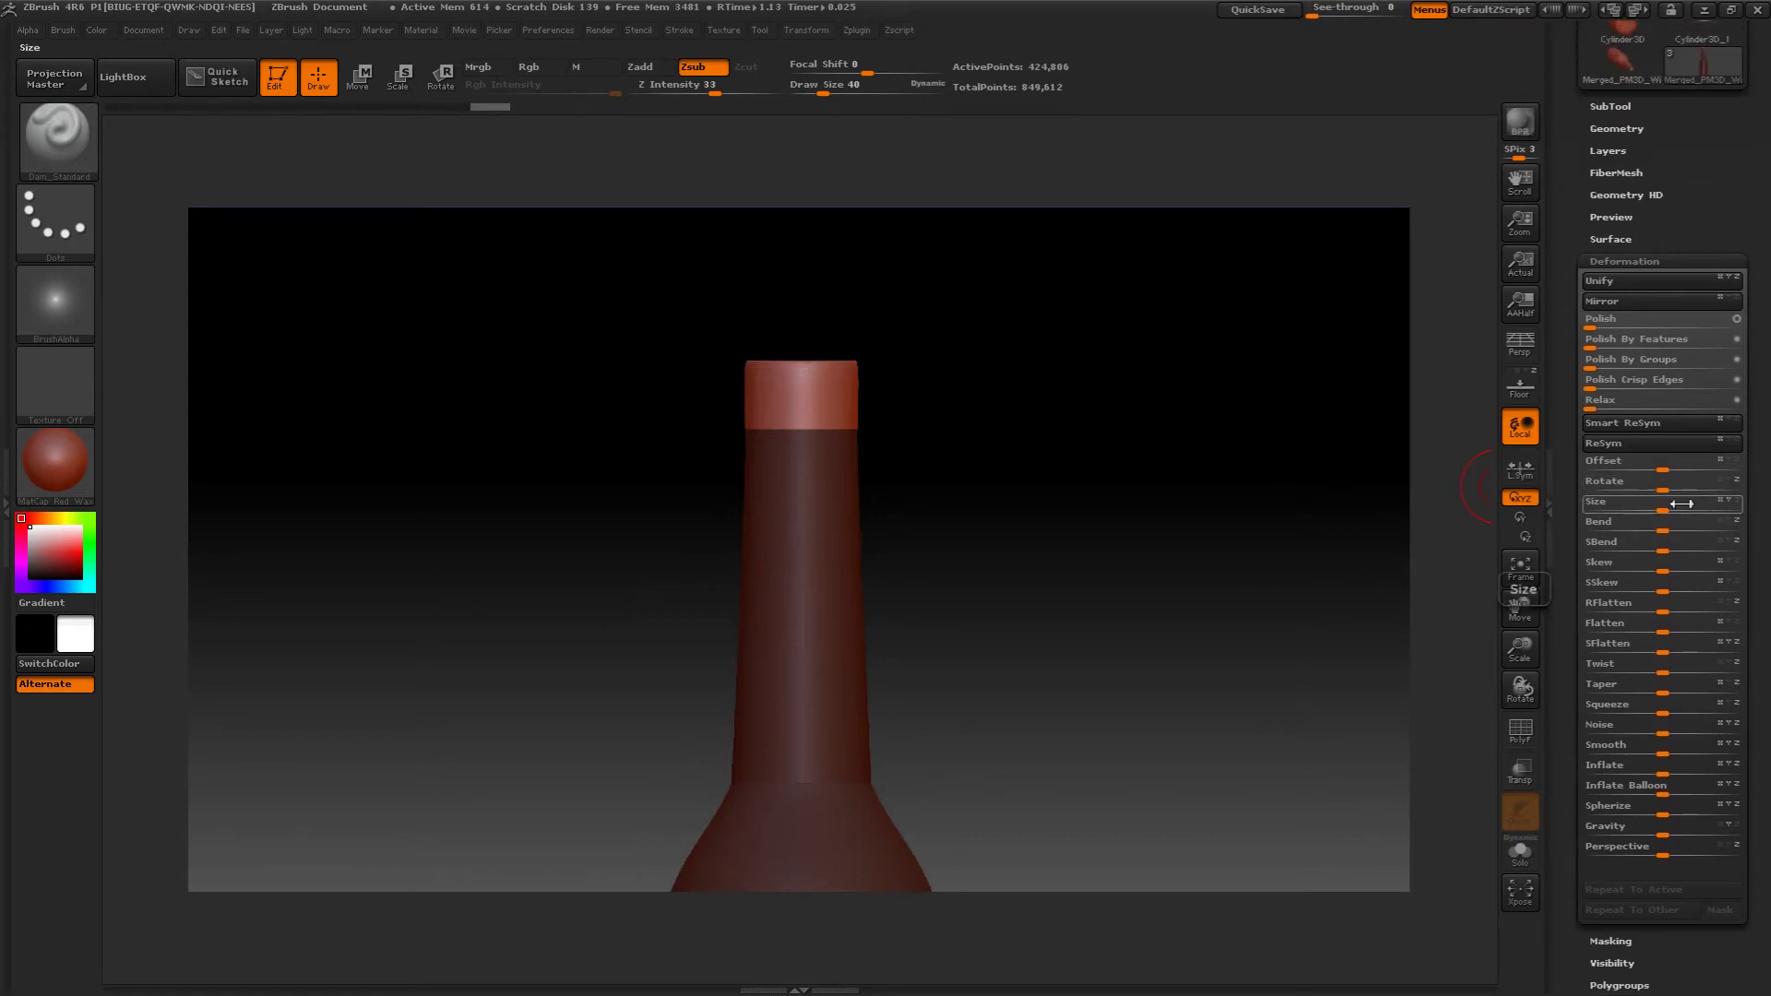
{"action": "left_click_drag", "start_coordinate": [1671, 506], "coordinate": [1671, 507]}
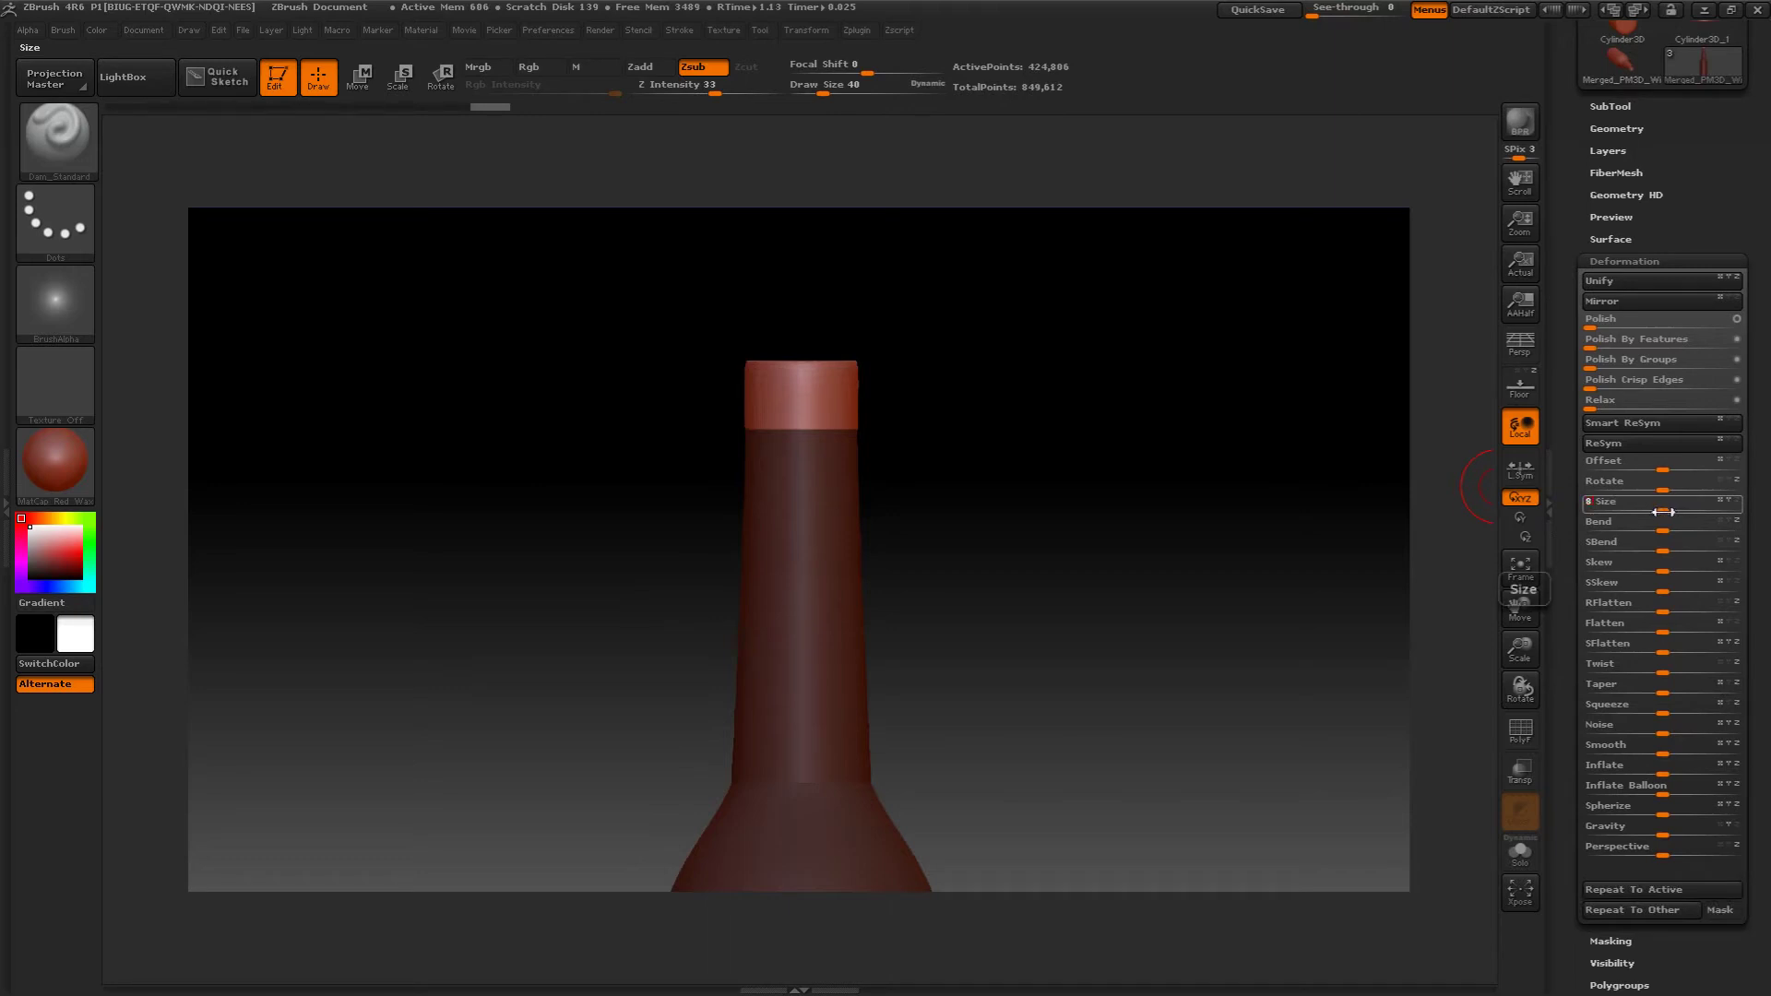
{"action": "mouse_move", "coordinate": [1310, 397]}
{"action": "left_mouse_down"}
{"action": "mouse_move", "coordinate": [1292, 470]}
{"action": "mouse_move", "coordinate": [1303, 409]}
{"action": "mouse_move", "coordinate": [1317, 414]}
{"action": "left_mouse_up"}
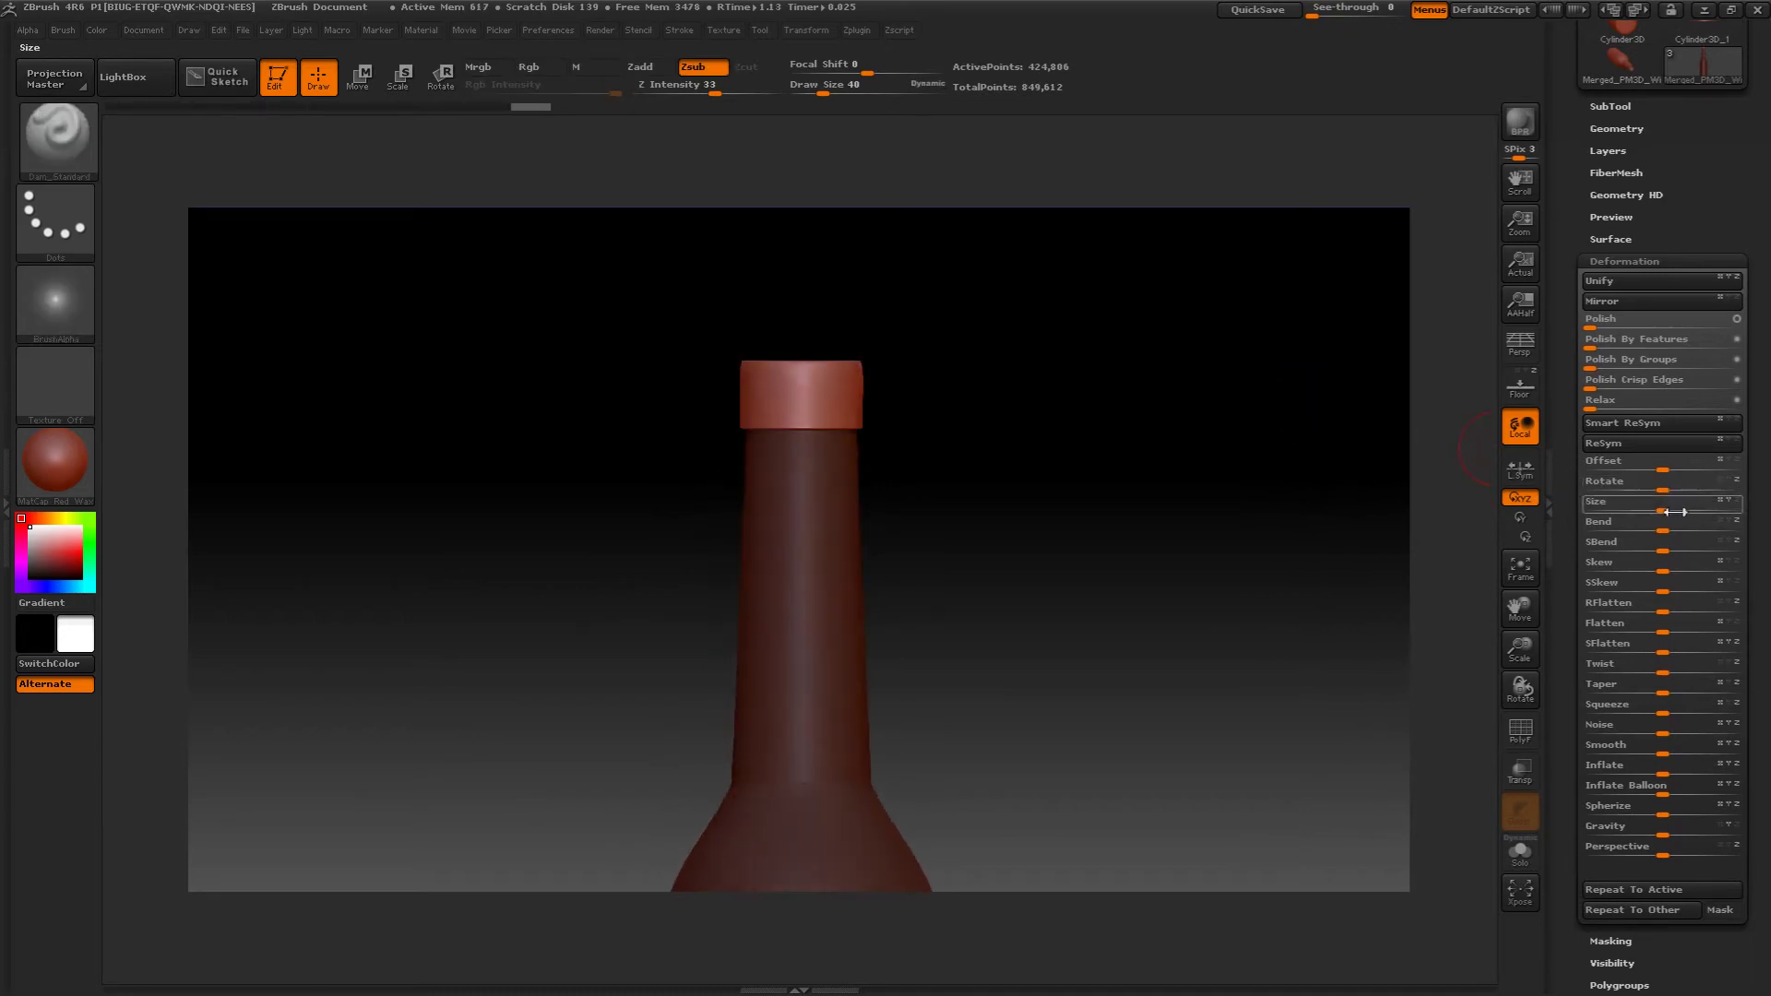
{"action": "left_click_drag", "start_coordinate": [1675, 507], "coordinate": [1651, 502]}
{"action": "left_click_drag", "start_coordinate": [1277, 355], "coordinate": [1249, 391]}
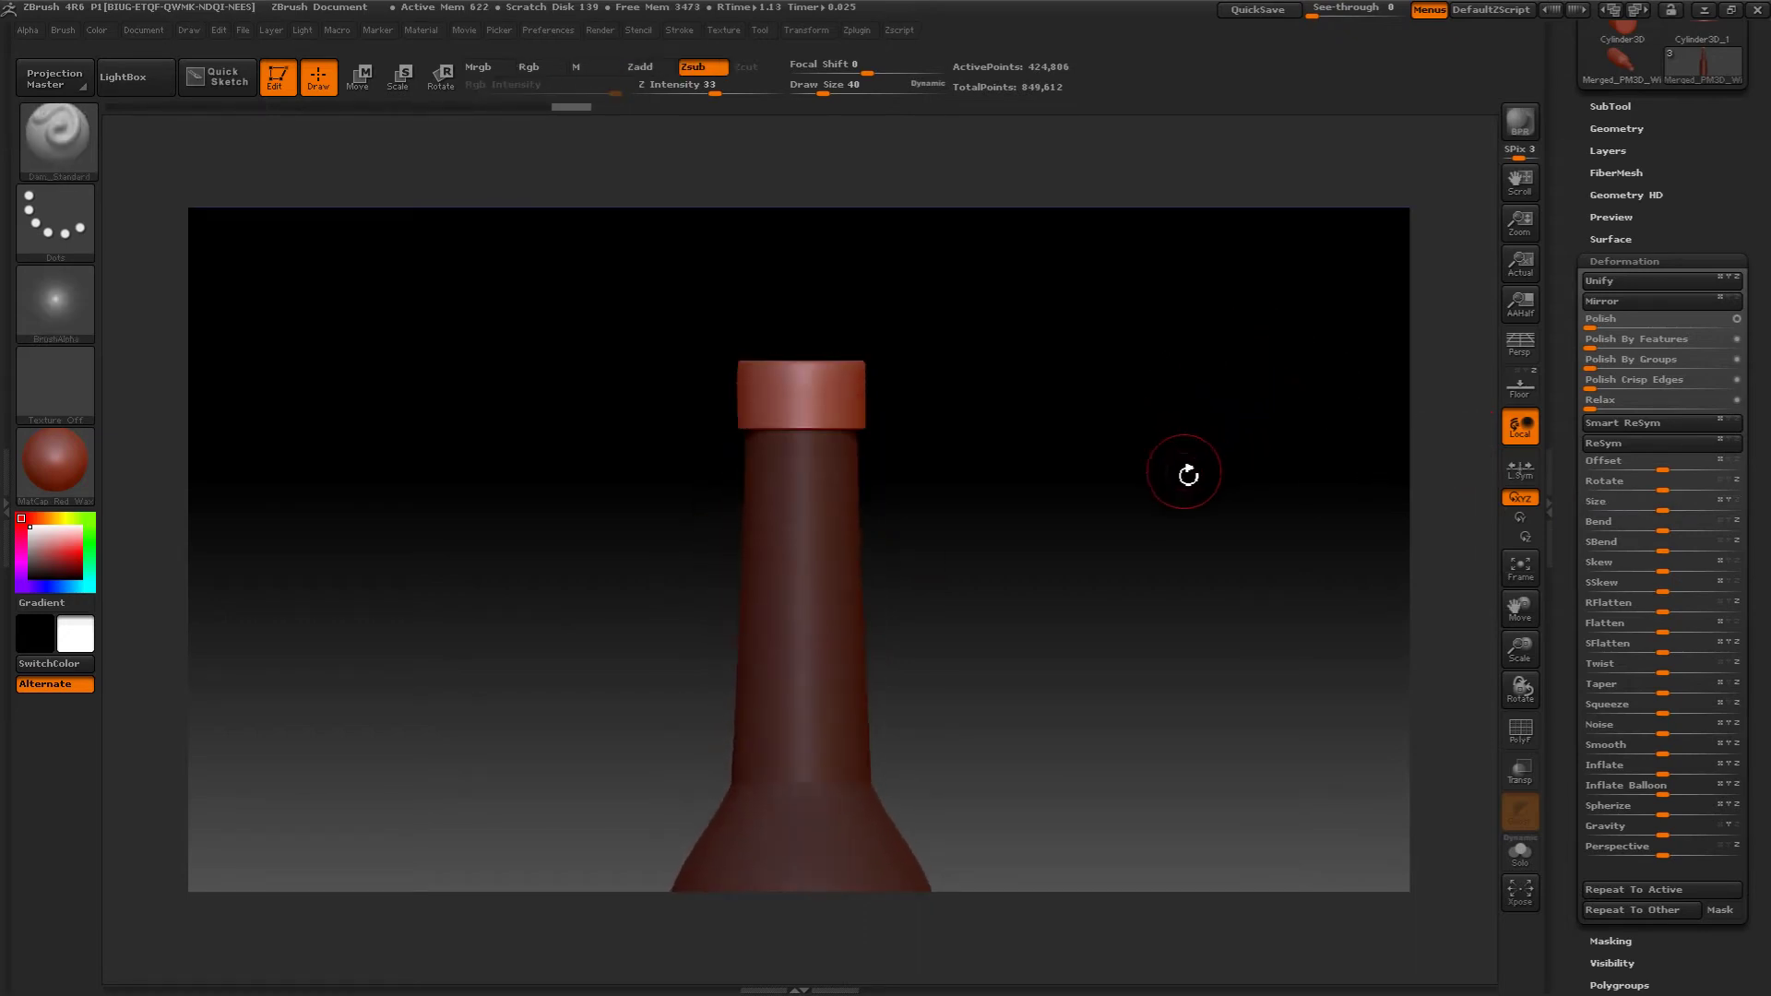
{"action": "left_click_drag", "start_coordinate": [1186, 473], "coordinate": [1462, 308], "text": "alt"}
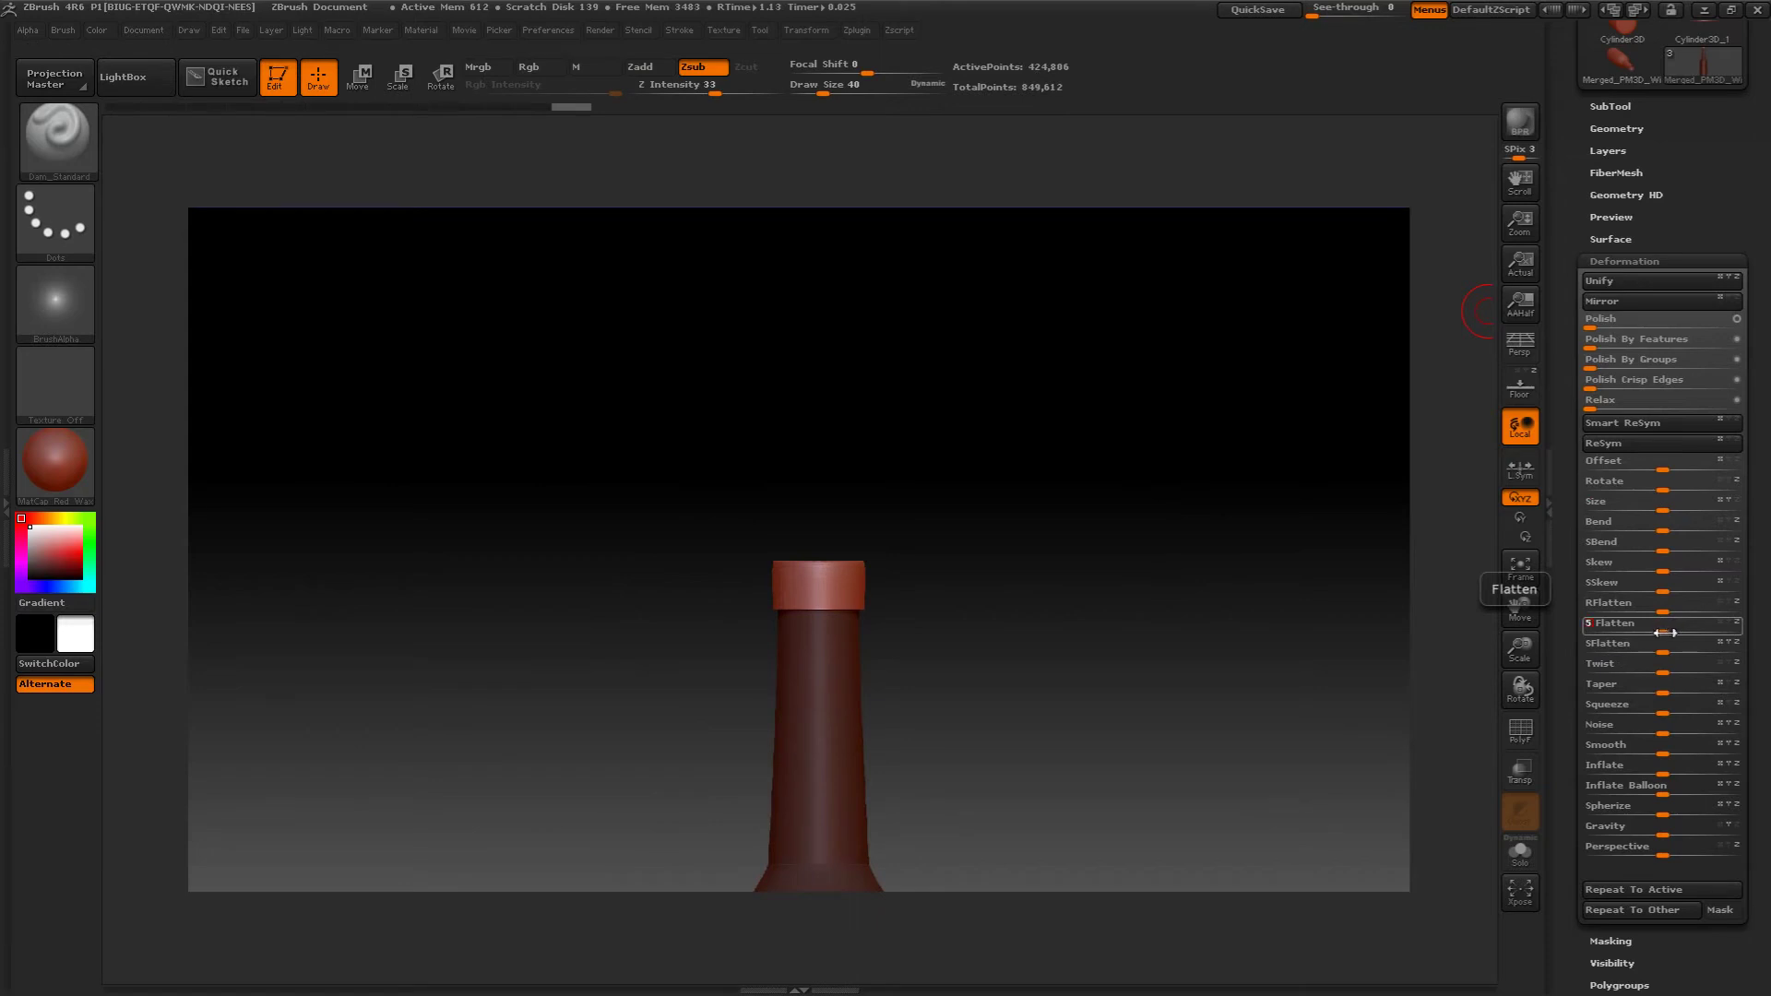
- Try the Flatten deformation on the raised lip, undoing the first attempt and applying it again
{"action": "left_click_drag", "start_coordinate": [1665, 633], "coordinate": [1665, 633]}
{"action": "key", "text": "ctrl+z"}
{"action": "left_click_drag", "start_coordinate": [1668, 630], "coordinate": [1671, 628]}
{"action": "mouse_move", "coordinate": [1197, 451]}
{"action": "left_mouse_down"}
{"action": "mouse_move", "coordinate": [1197, 498]}
{"action": "mouse_move", "coordinate": [1199, 443]}
{"action": "left_mouse_up"}
{"action": "mouse_move", "coordinate": [1209, 506]}
{"action": "left_mouse_down", "text": "alt"}
{"action": "mouse_move", "coordinate": [1205, 368]}
{"action": "mouse_move", "coordinate": [1202, 442]}
{"action": "mouse_move", "coordinate": [1226, 355]}
{"action": "left_mouse_up", "text": "alt"}
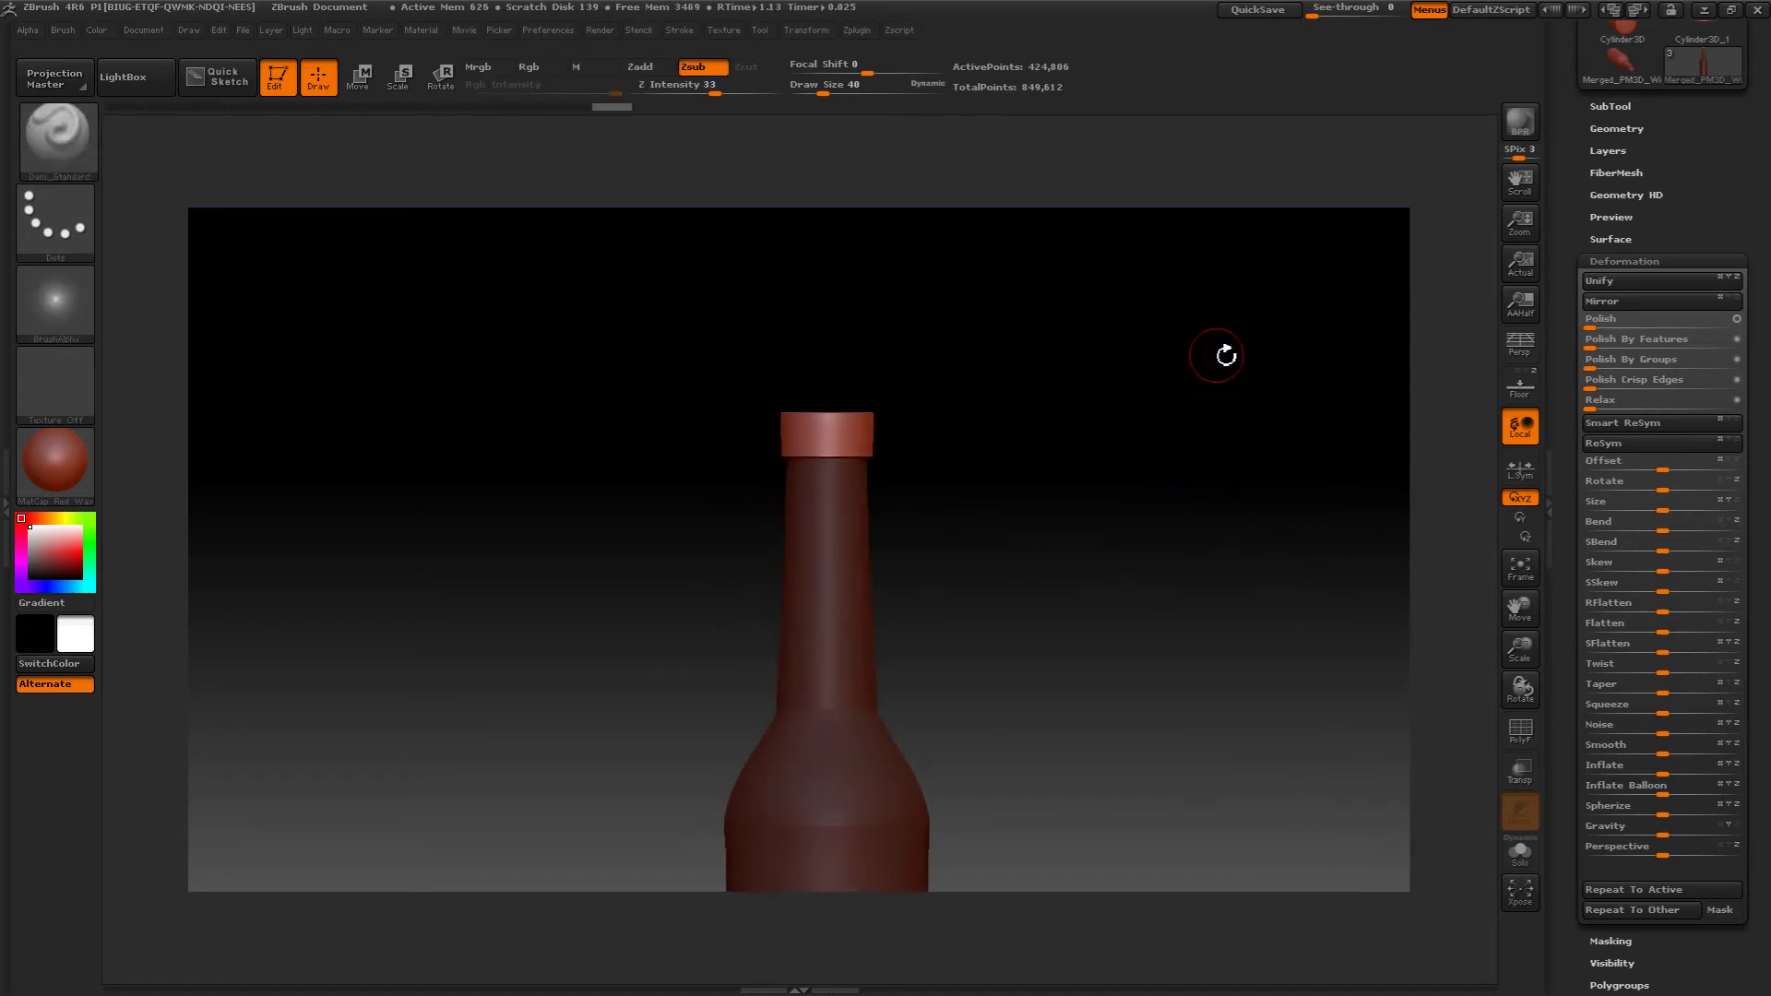
- Invert the mask to cover the raised lip, blur the mask and inspect the lip from below
{"action": "left_click", "coordinate": [1601, 261]}
{"action": "scroll", "coordinate": [1568, 249], "scroll_direction": "up", "scroll_amount": 2}
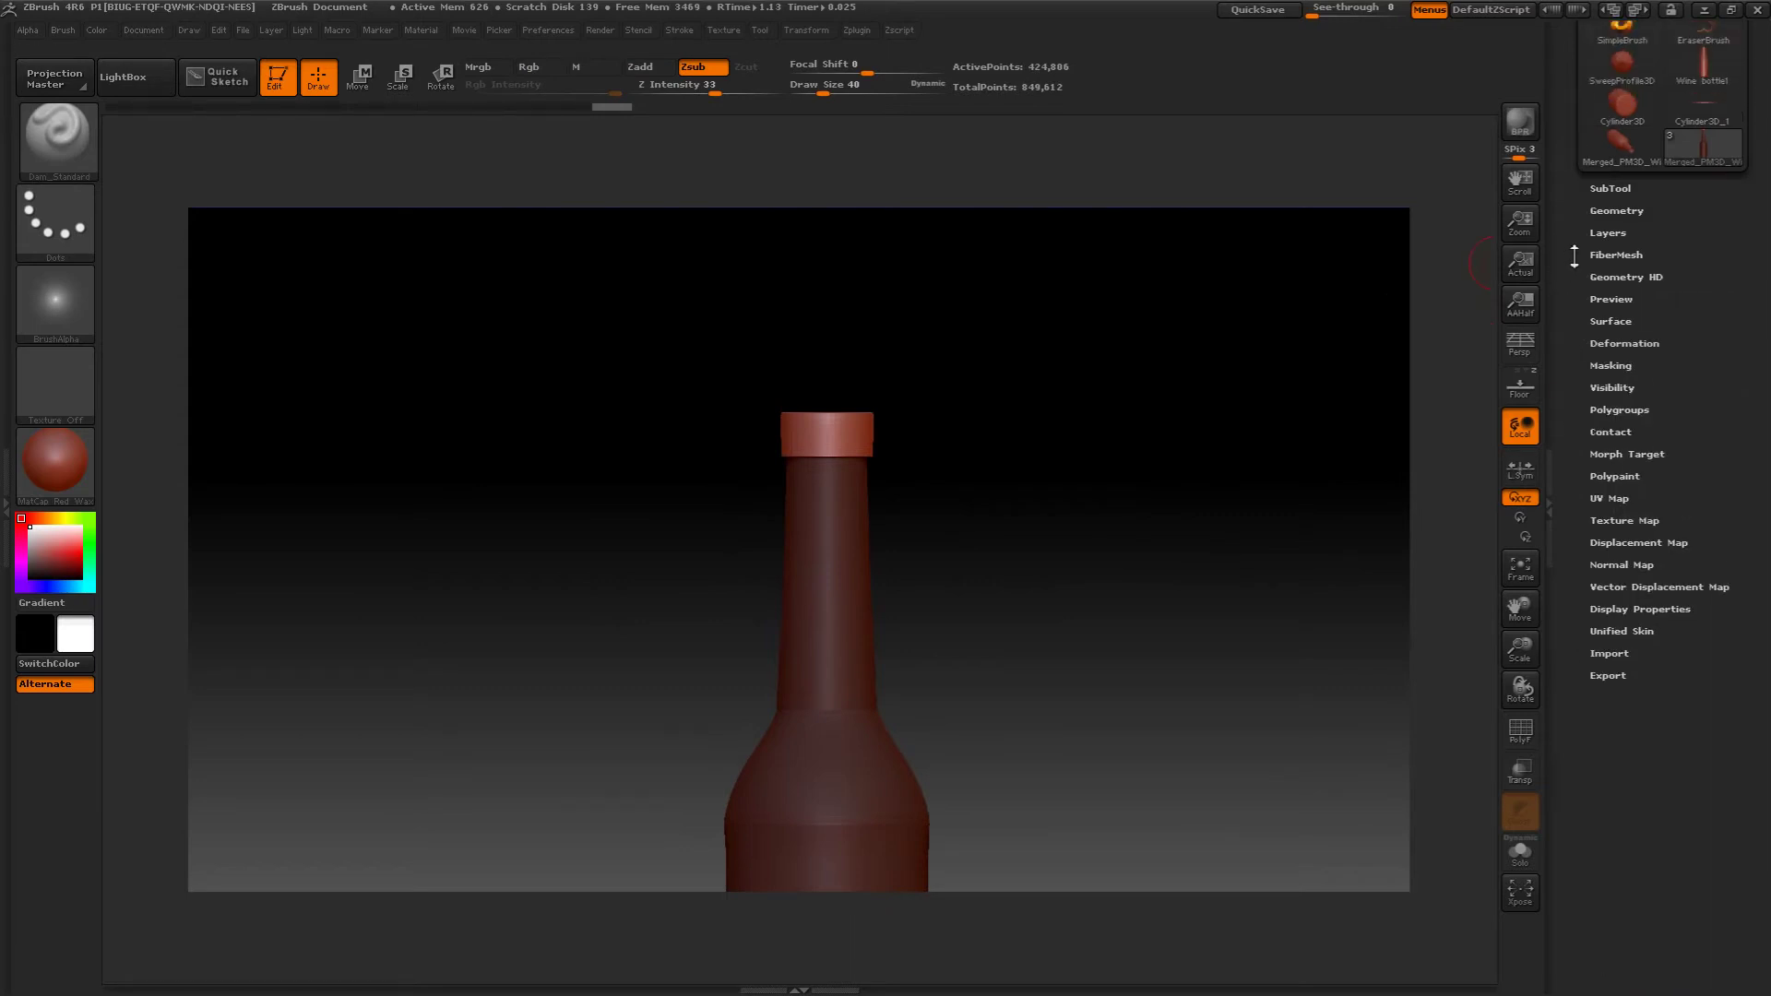
{"action": "left_click", "coordinate": [1603, 367]}
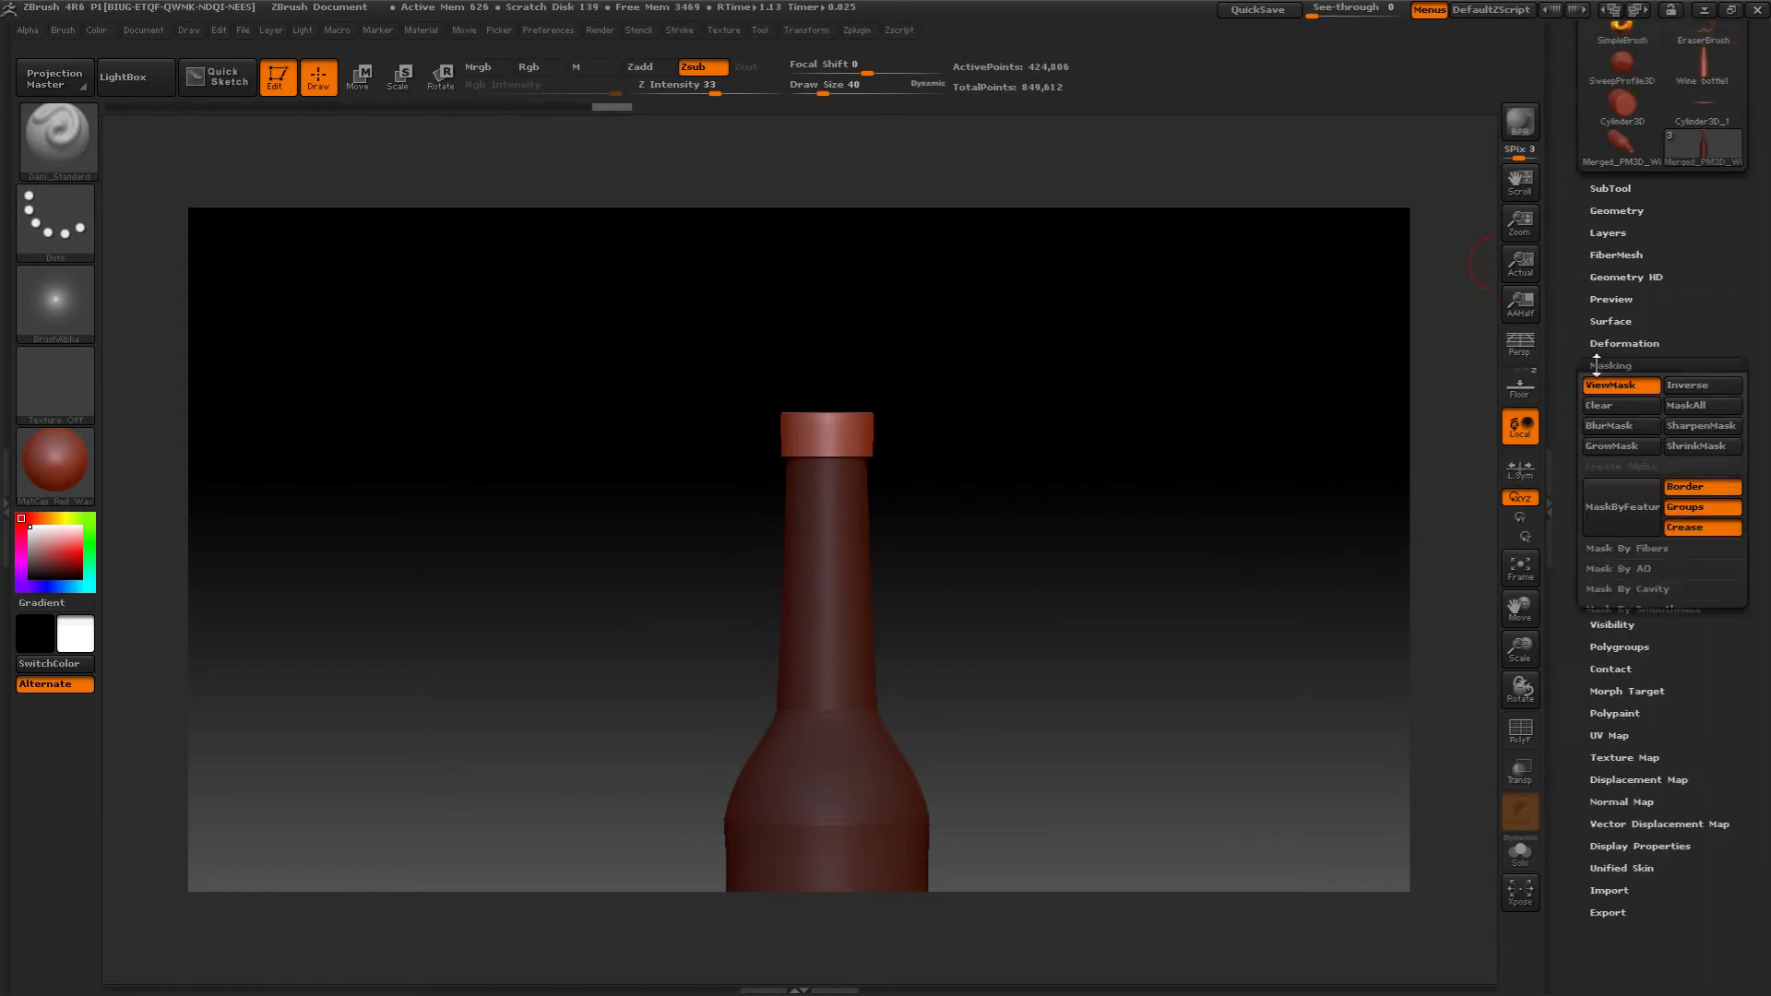
{"action": "left_click", "coordinate": [1683, 387]}
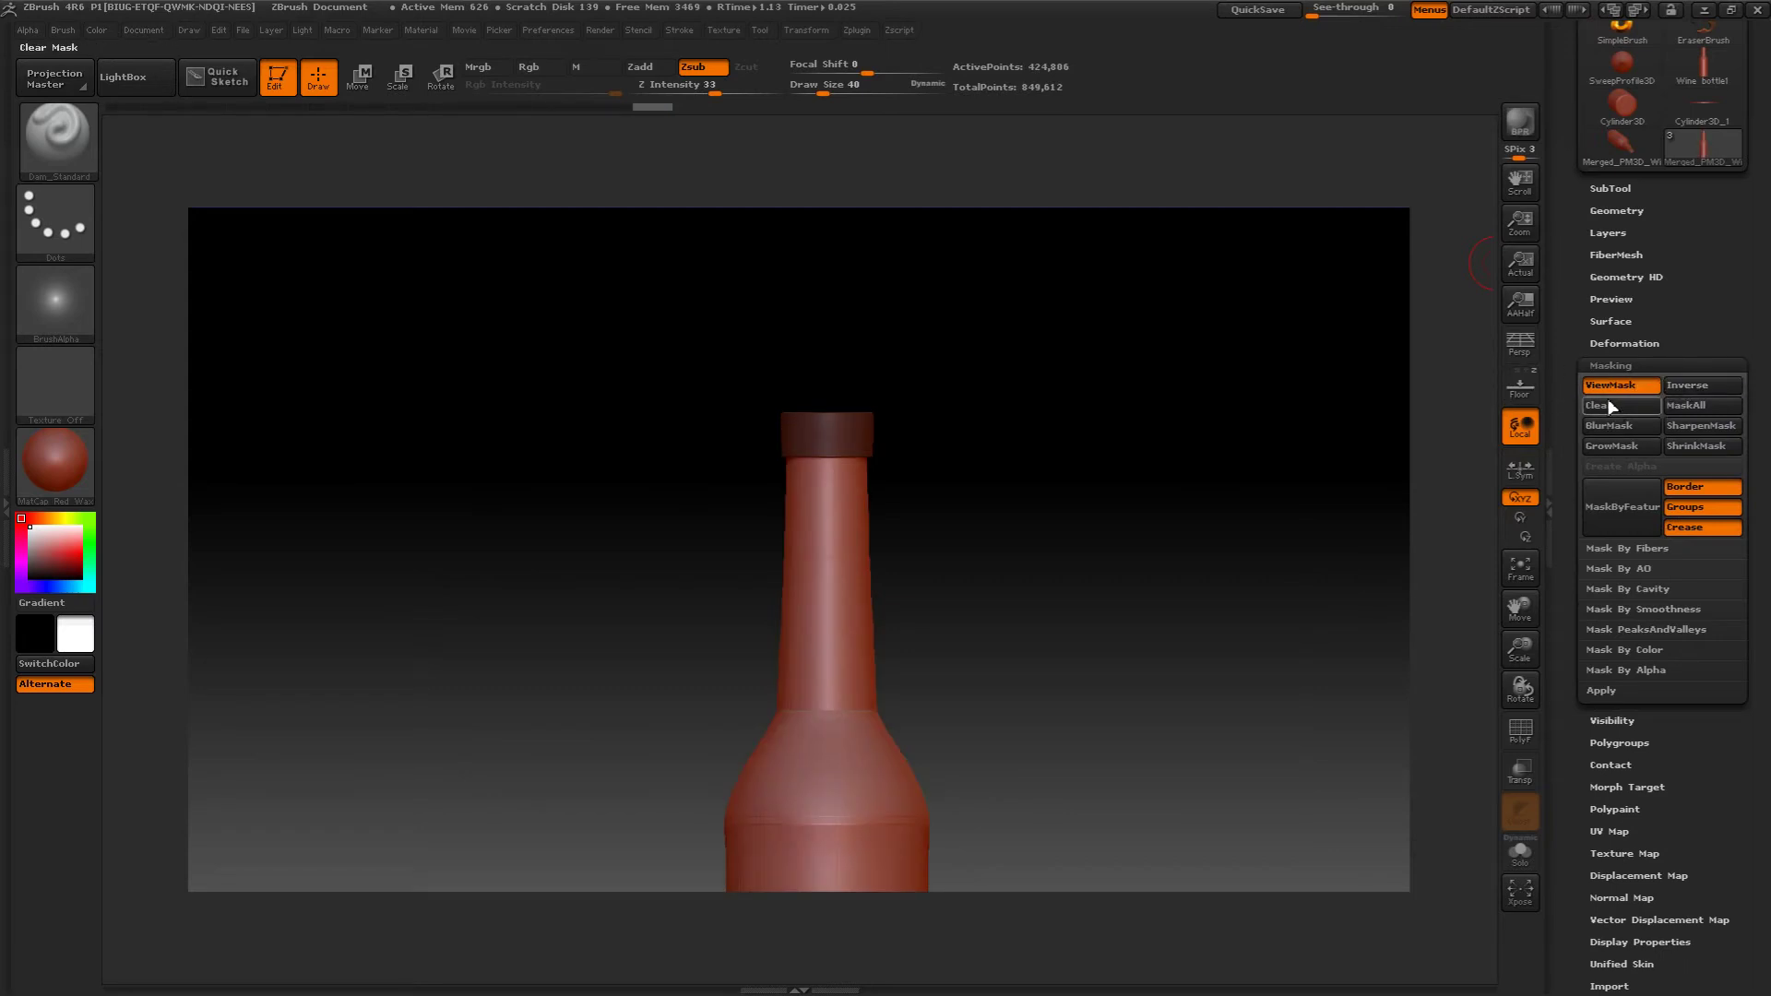
{"action": "left_click", "coordinate": [1606, 424]}
{"action": "left_click_drag", "start_coordinate": [1250, 481], "coordinate": [1230, 431]}
{"action": "left_click_drag", "start_coordinate": [1083, 468], "coordinate": [1133, 763], "text": "alt"}
{"action": "left_click_drag", "start_coordinate": [1197, 403], "coordinate": [1143, 959], "text": "alt"}
{"action": "left_click_drag", "start_coordinate": [1176, 468], "coordinate": [1121, 773], "text": "alt"}
{"action": "left_click_drag", "start_coordinate": [1127, 712], "coordinate": [1127, 657], "text": "alt"}
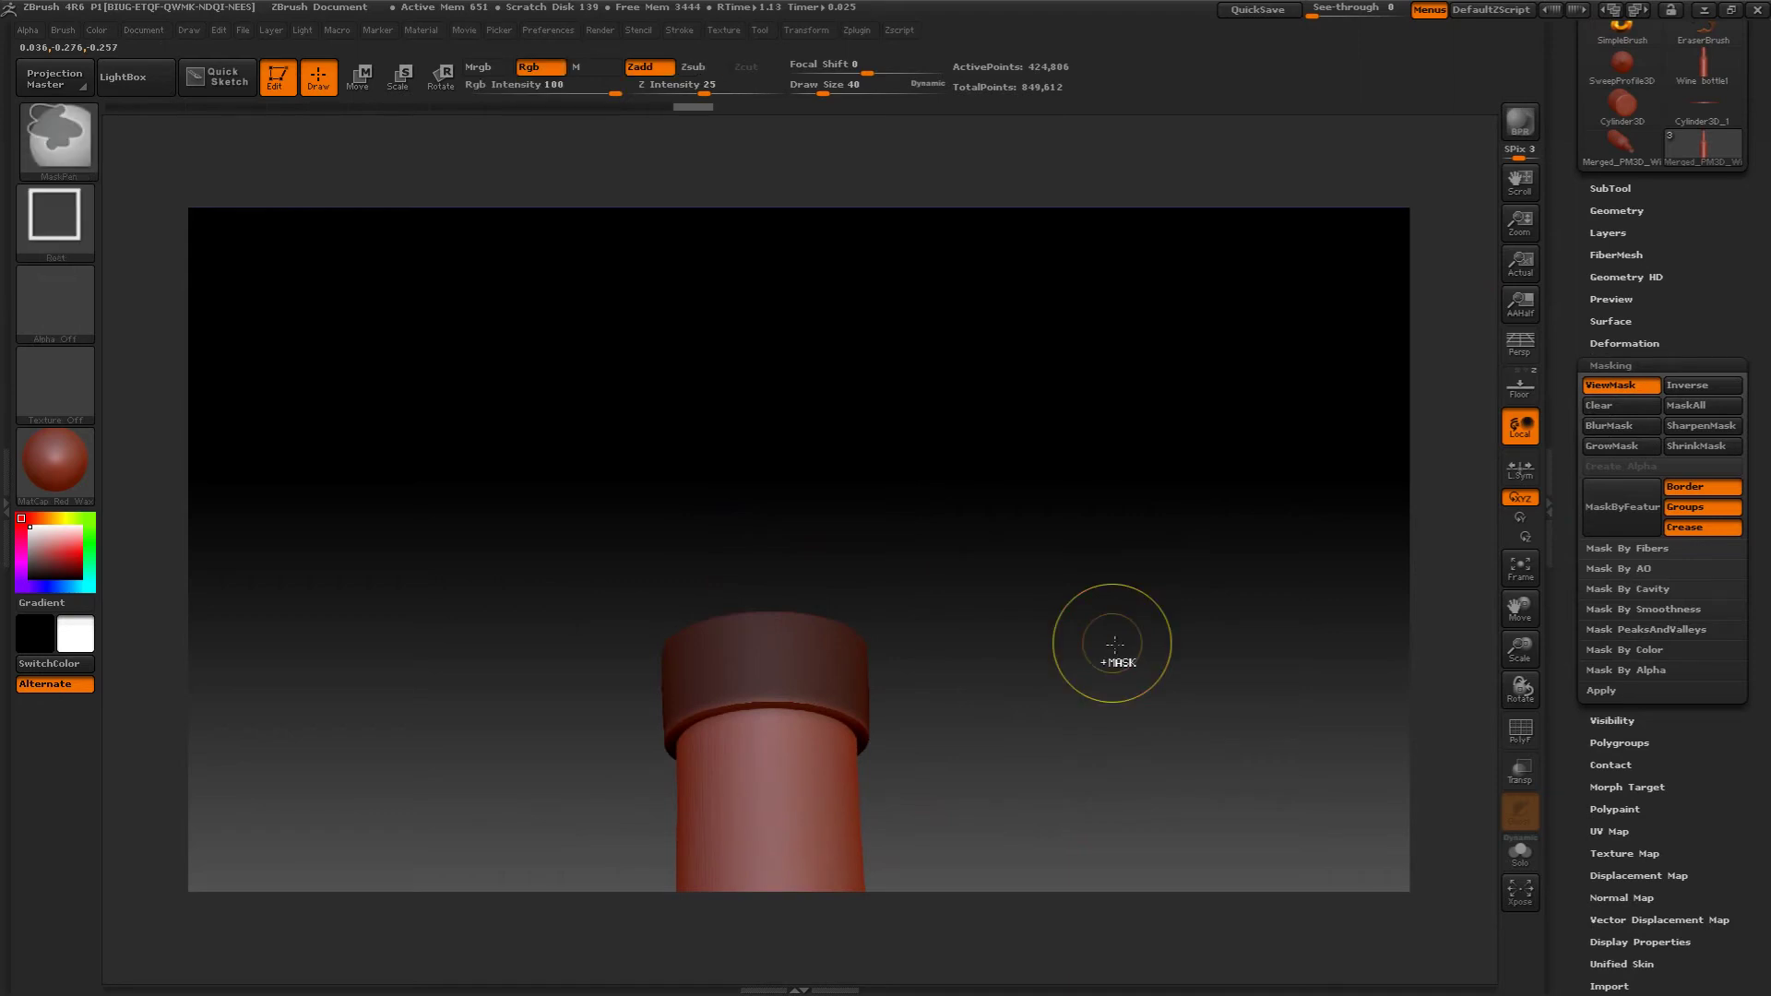
- Undo the recent mask changes, the flattening and the last widening of the lip
{"action": "left_click", "coordinate": [1114, 644], "text": "ctrl"}
{"action": "key", "text": "ctrl+z"}
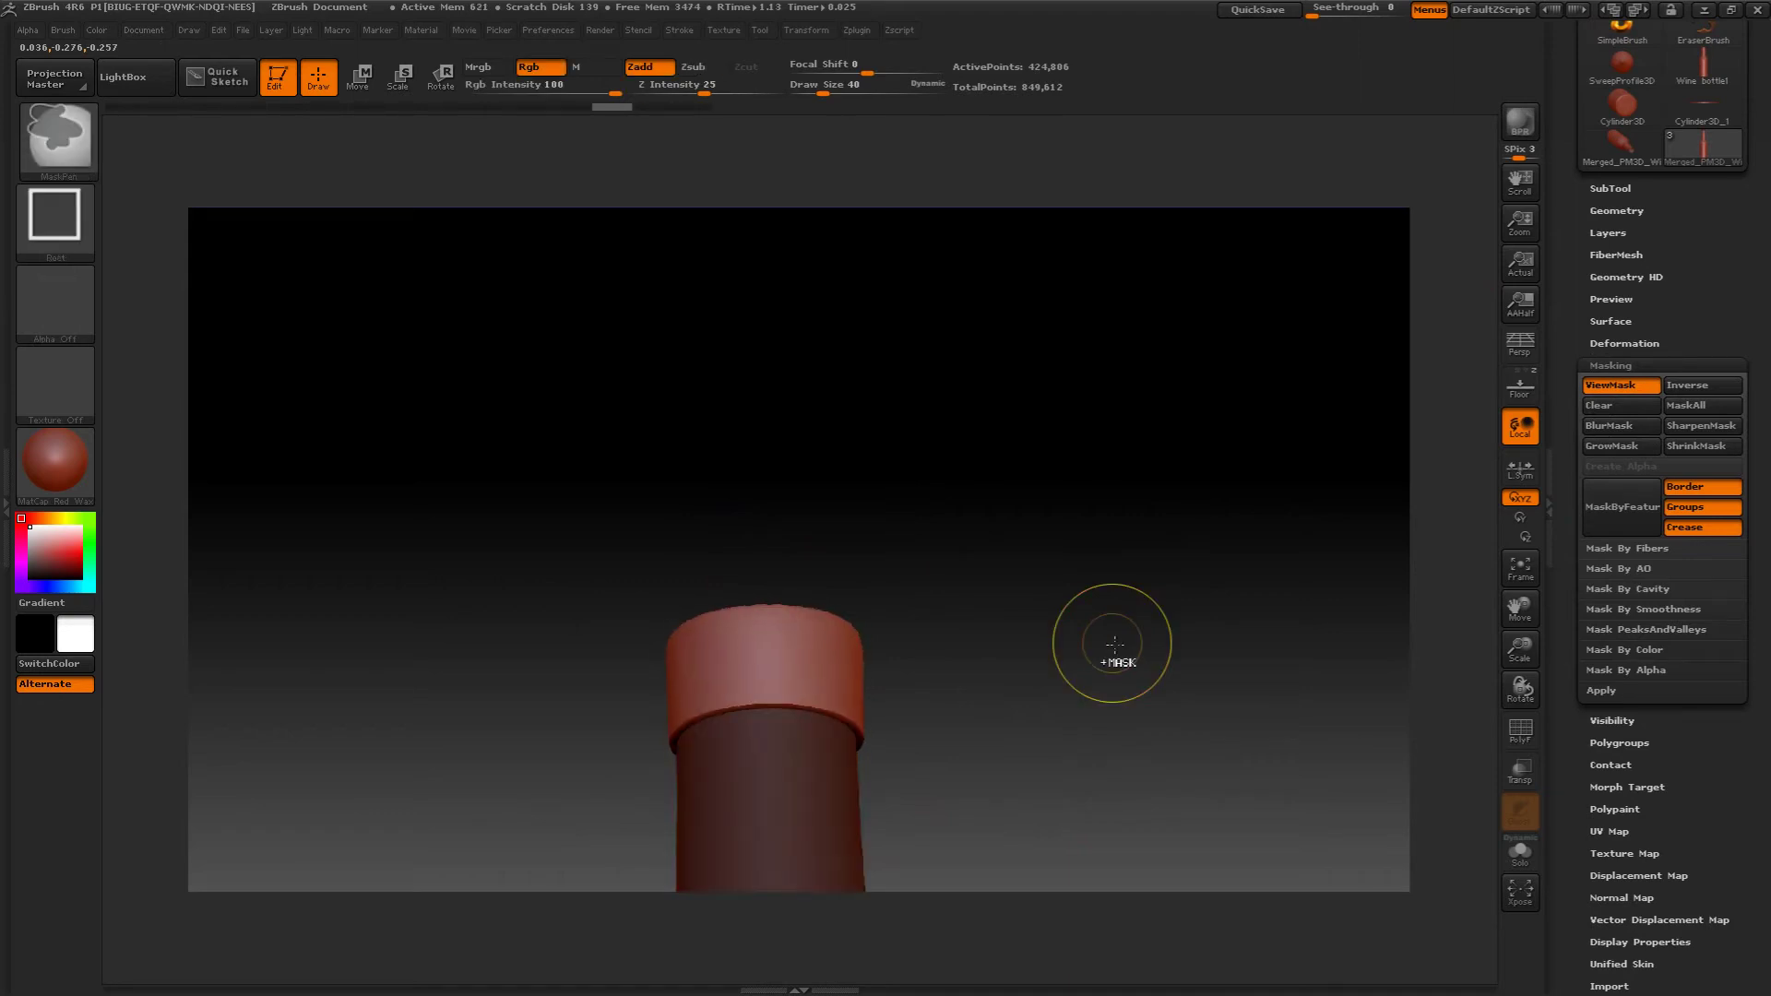
{"action": "key", "text": "alt"}
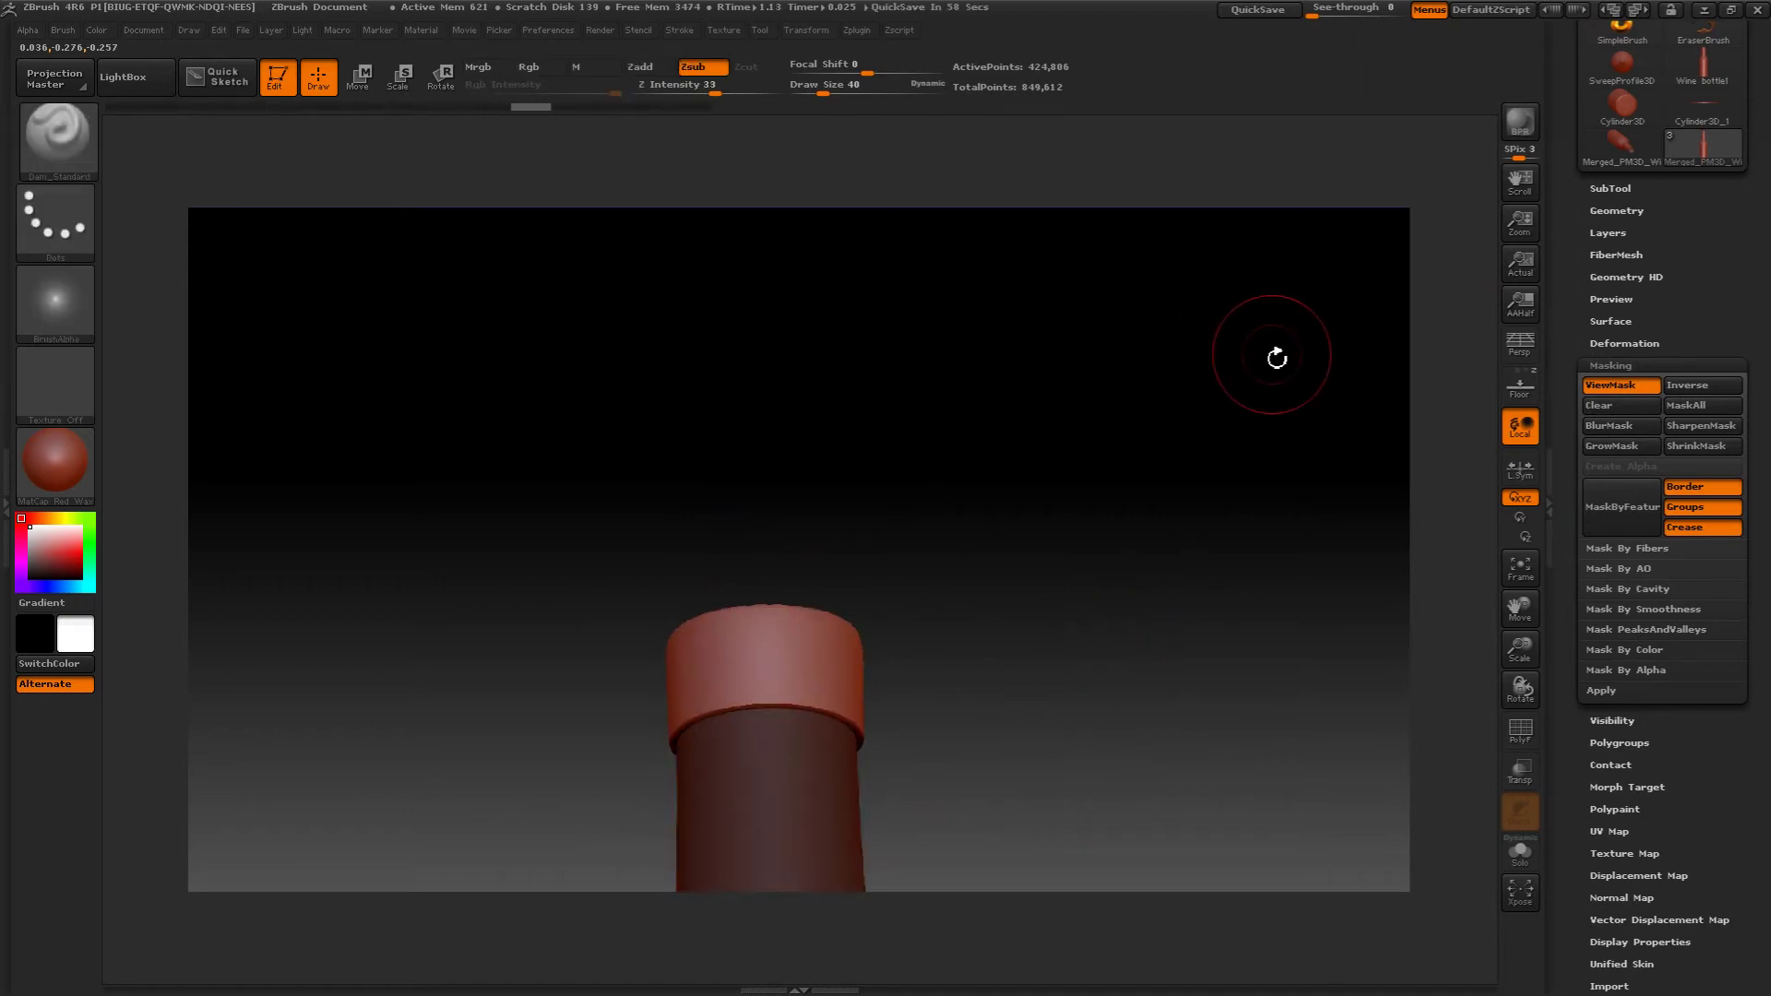
- Invert the mask again so it protects the raised lip instead of the bottle's body, and blur the mask
{"action": "left_click", "coordinate": [1690, 391]}
{"action": "mouse_move", "coordinate": [1116, 428]}
{"action": "left_mouse_down", "text": "alt"}
{"action": "mouse_move", "coordinate": [1091, 423]}
{"action": "mouse_move", "coordinate": [1106, 416]}
{"action": "left_mouse_up", "text": "alt"}
{"action": "left_click", "coordinate": [1607, 425]}
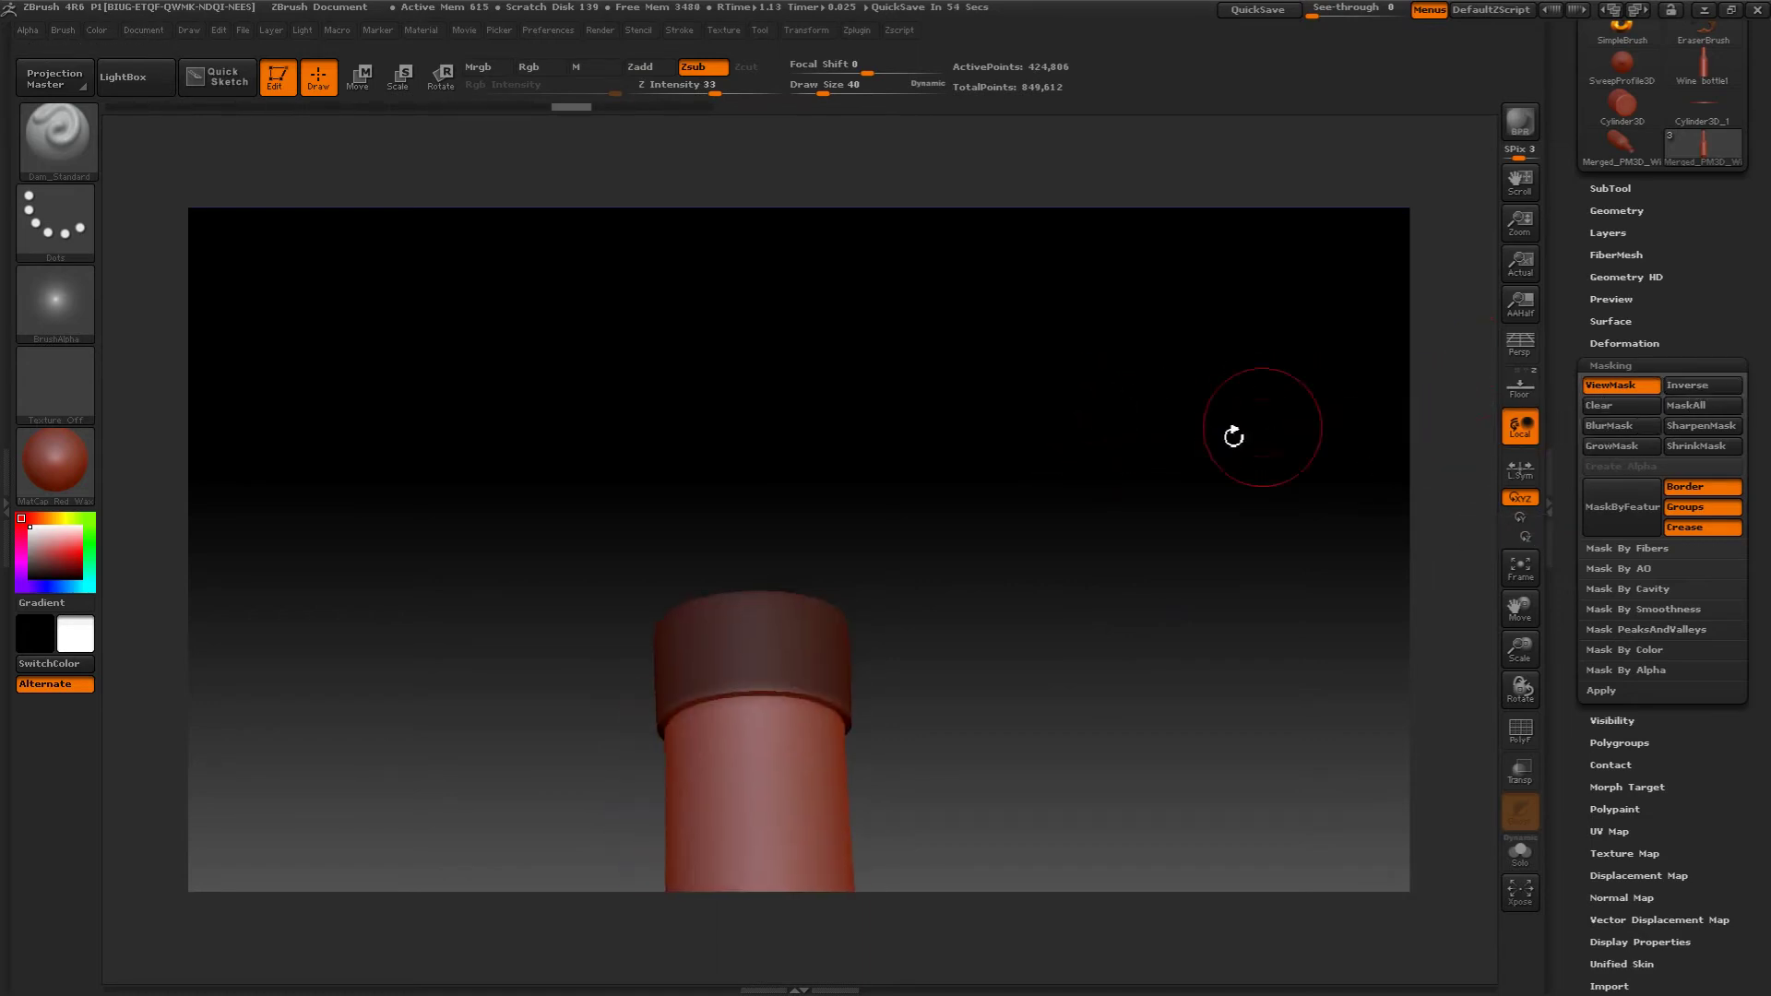
- Bring the underside of the lip into close view and reactivate the radial symmetry about Z
{"action": "left_click_drag", "start_coordinate": [1233, 427], "coordinate": [892, 266]}
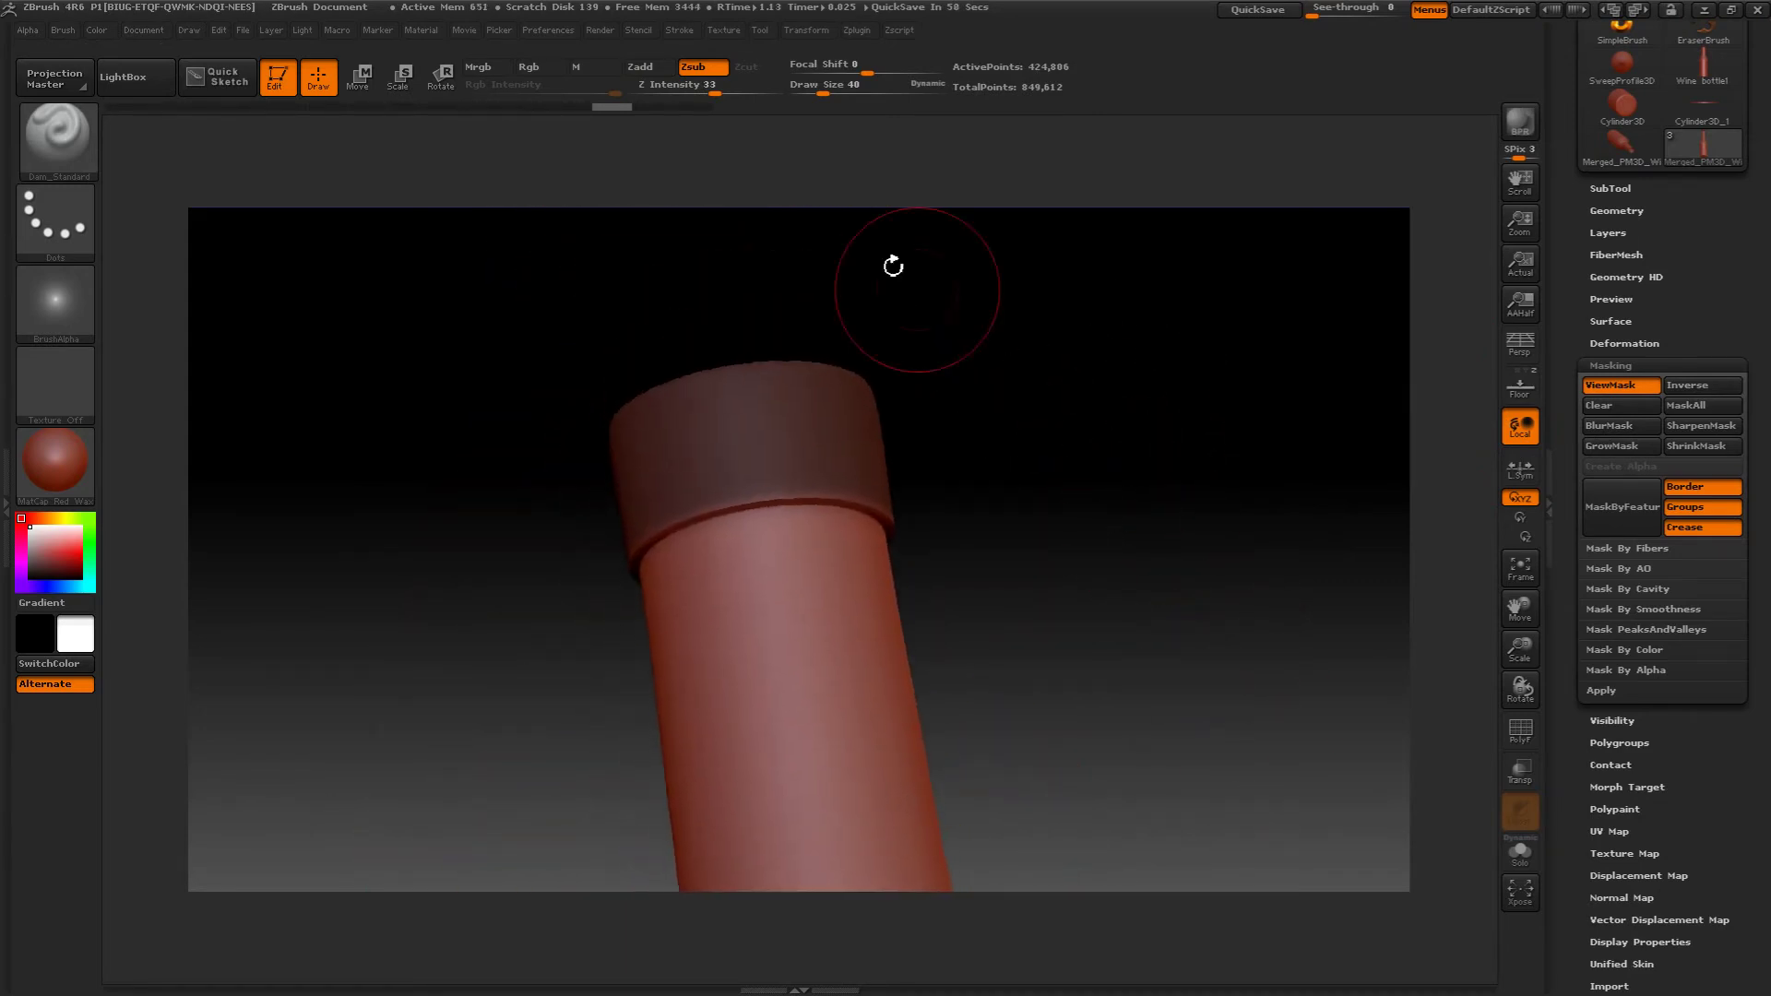
{"action": "left_click", "coordinate": [807, 29]}
{"action": "left_click", "coordinate": [857, 480]}
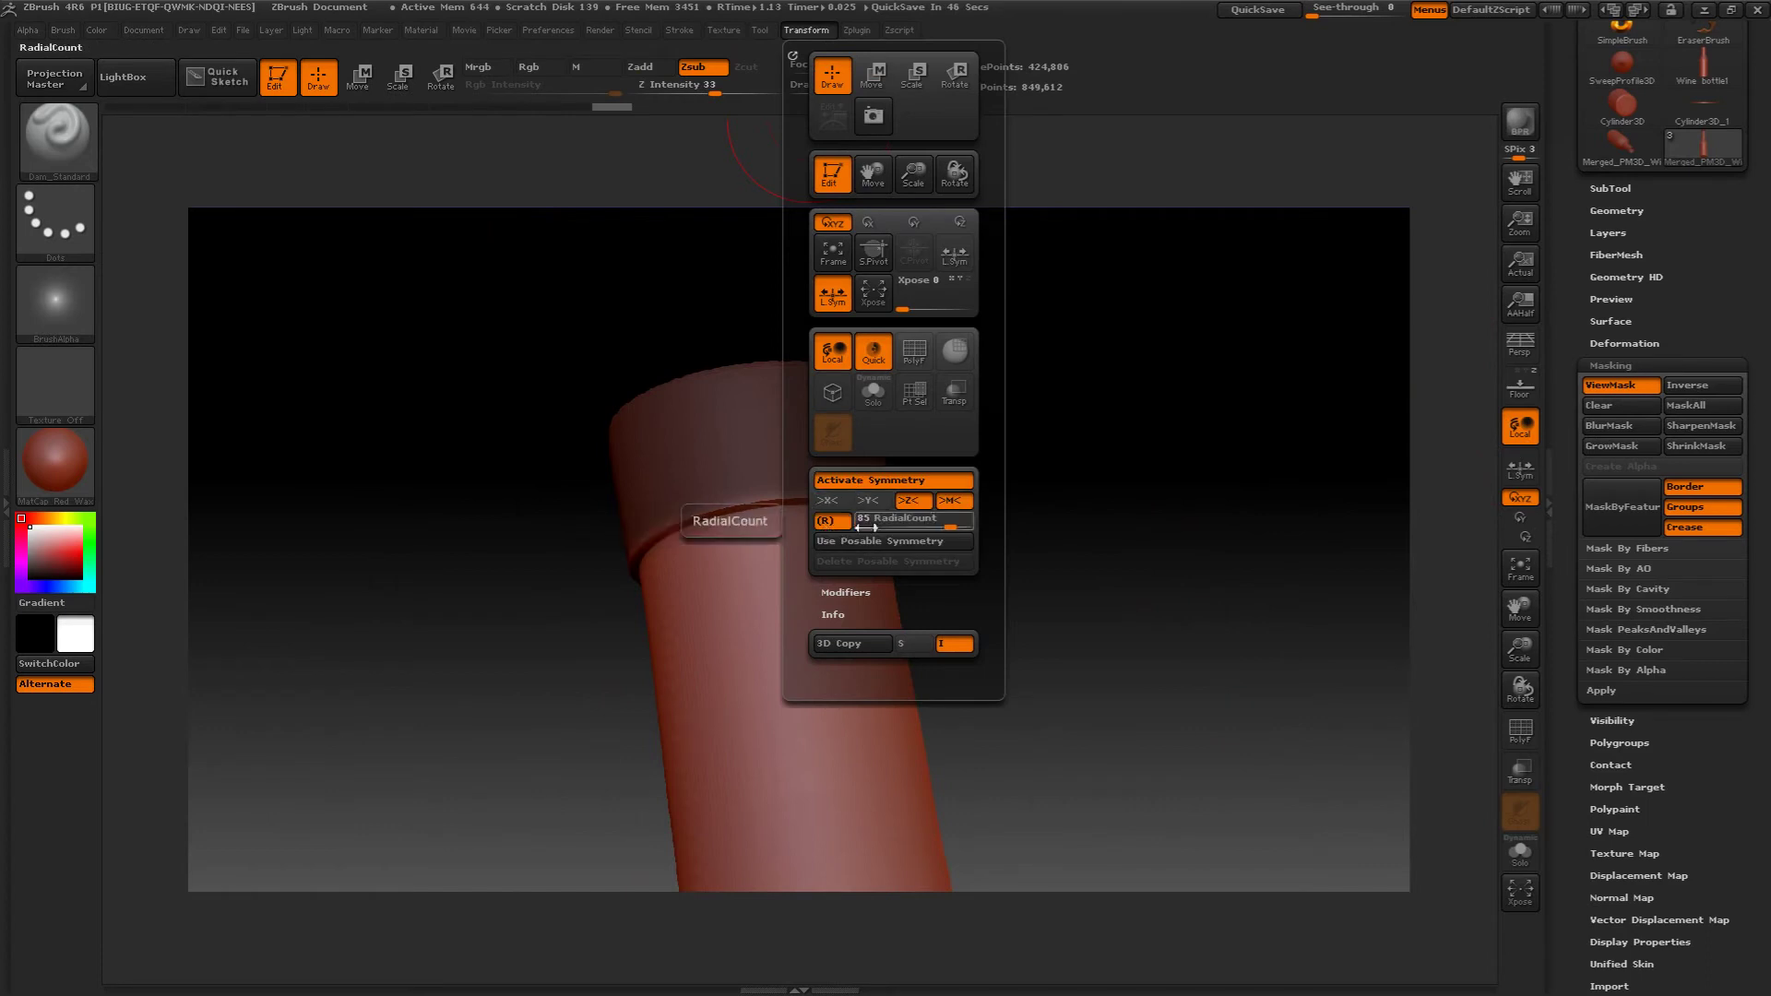
- Carve a groove around the neck directly beneath the raised lip at draw size 20 and Z intensity 8
{"action": "key", "text": "bracketleft"}
{"action": "key", "text": "bracketleft"}
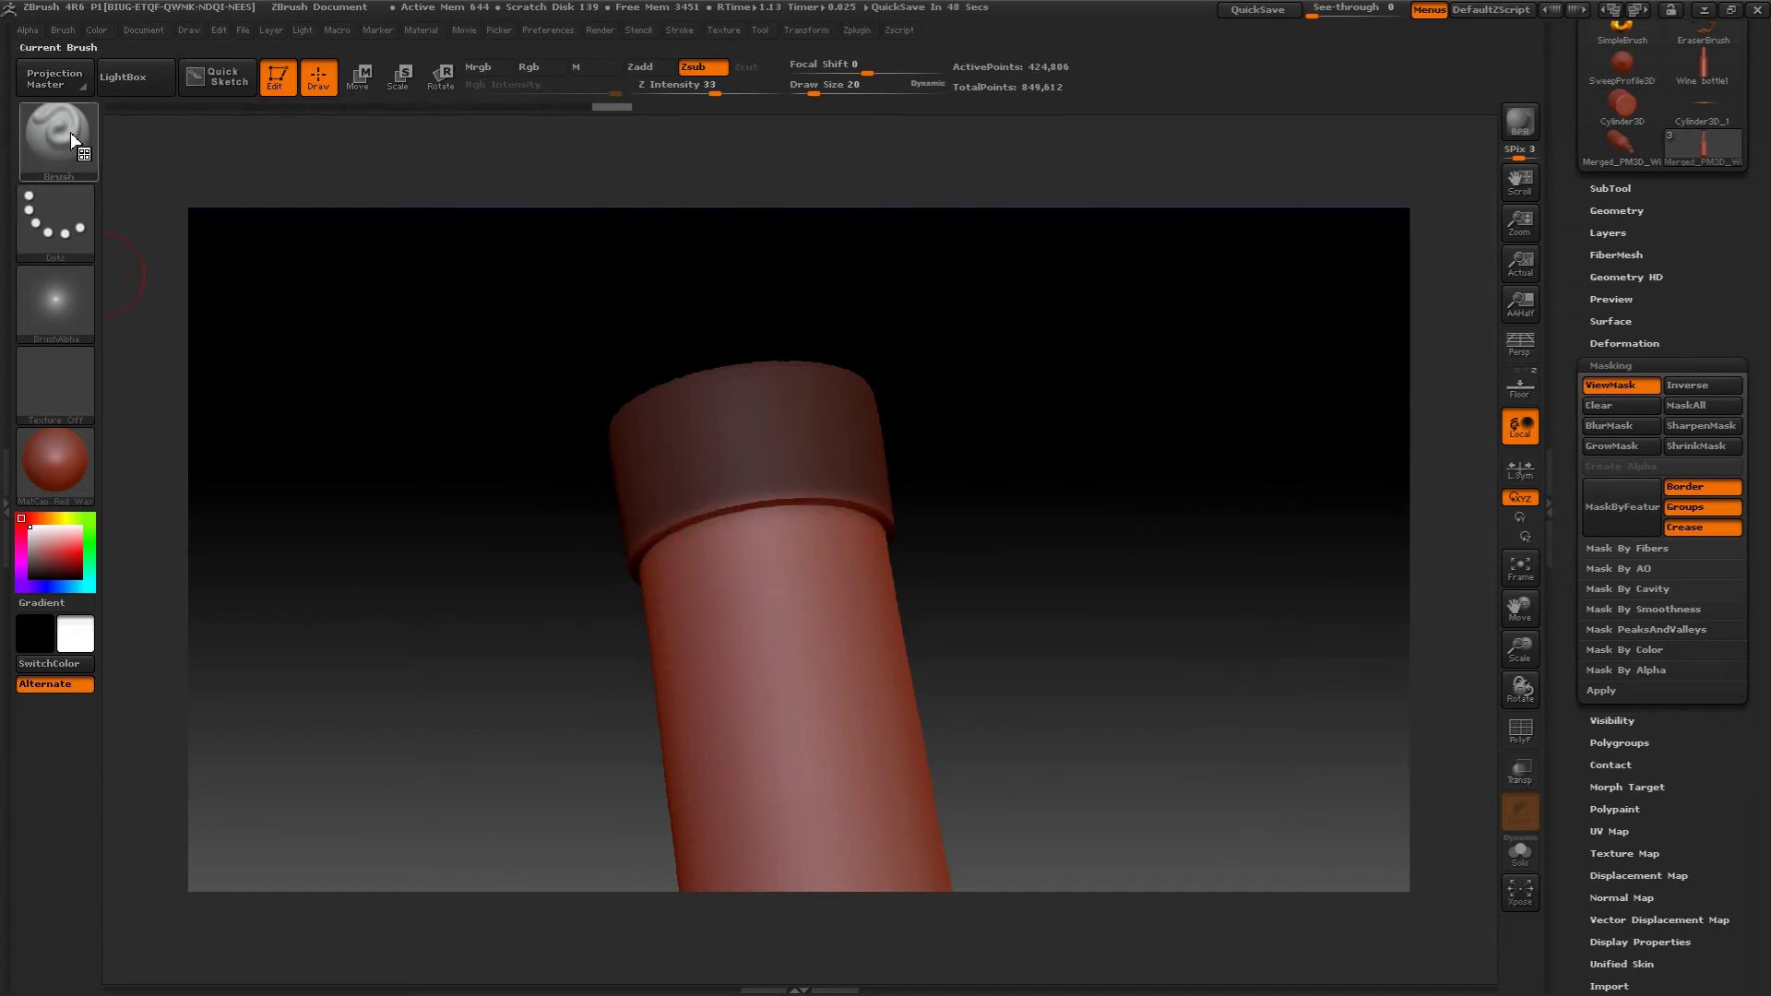
{"action": "left_click_drag", "start_coordinate": [719, 85], "coordinate": [673, 88]}
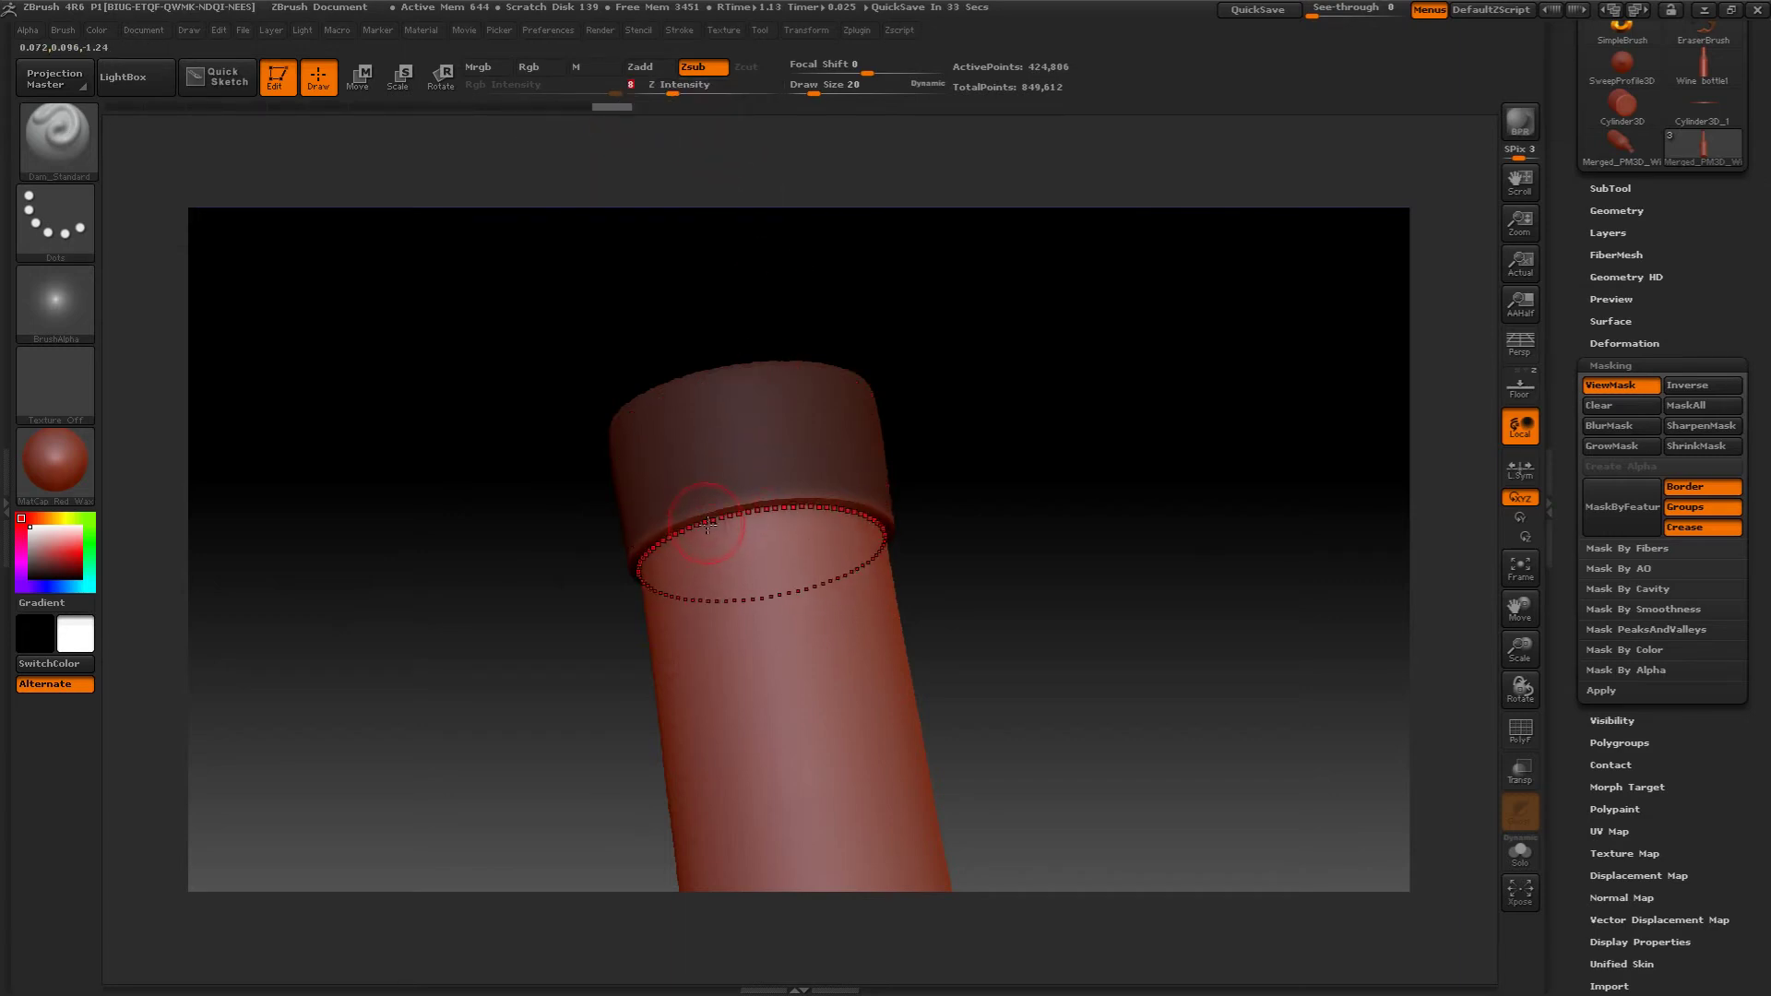
{"action": "left_click_drag", "start_coordinate": [707, 525], "coordinate": [723, 521]}
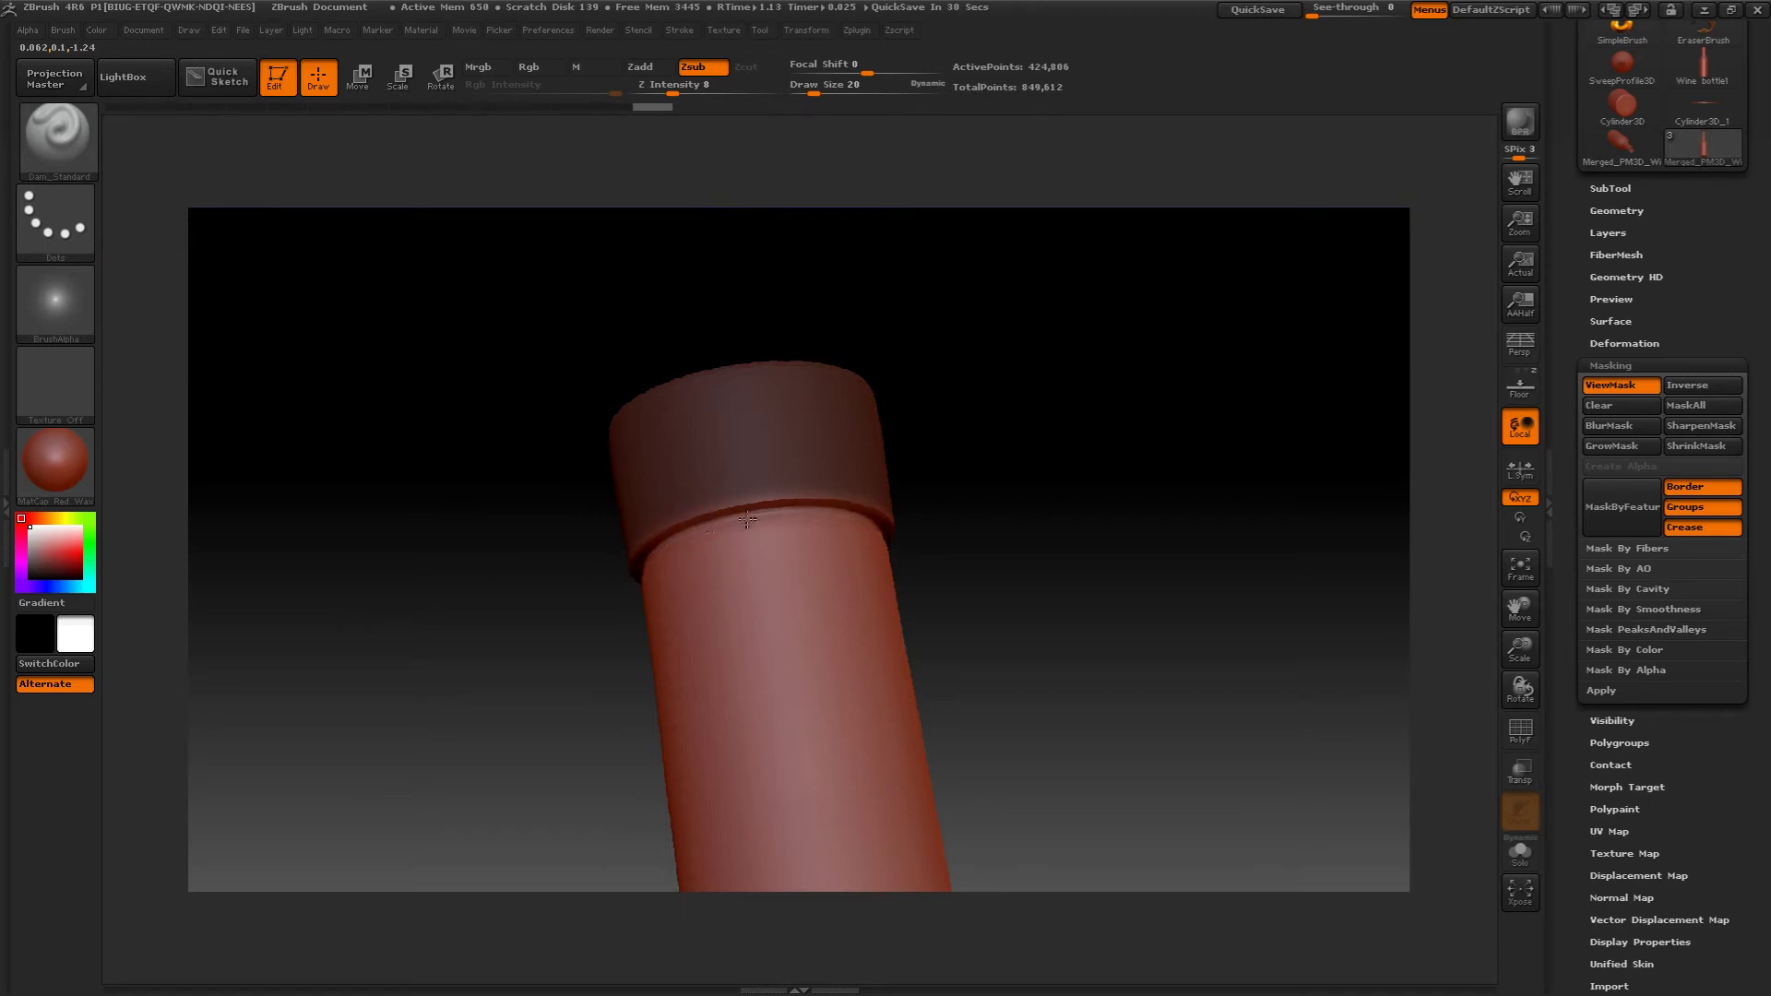
- Smooth the crease beneath the lip and clear the mask from the bottle
{"action": "left_click_drag", "start_coordinate": [375, 406], "coordinate": [423, 383]}
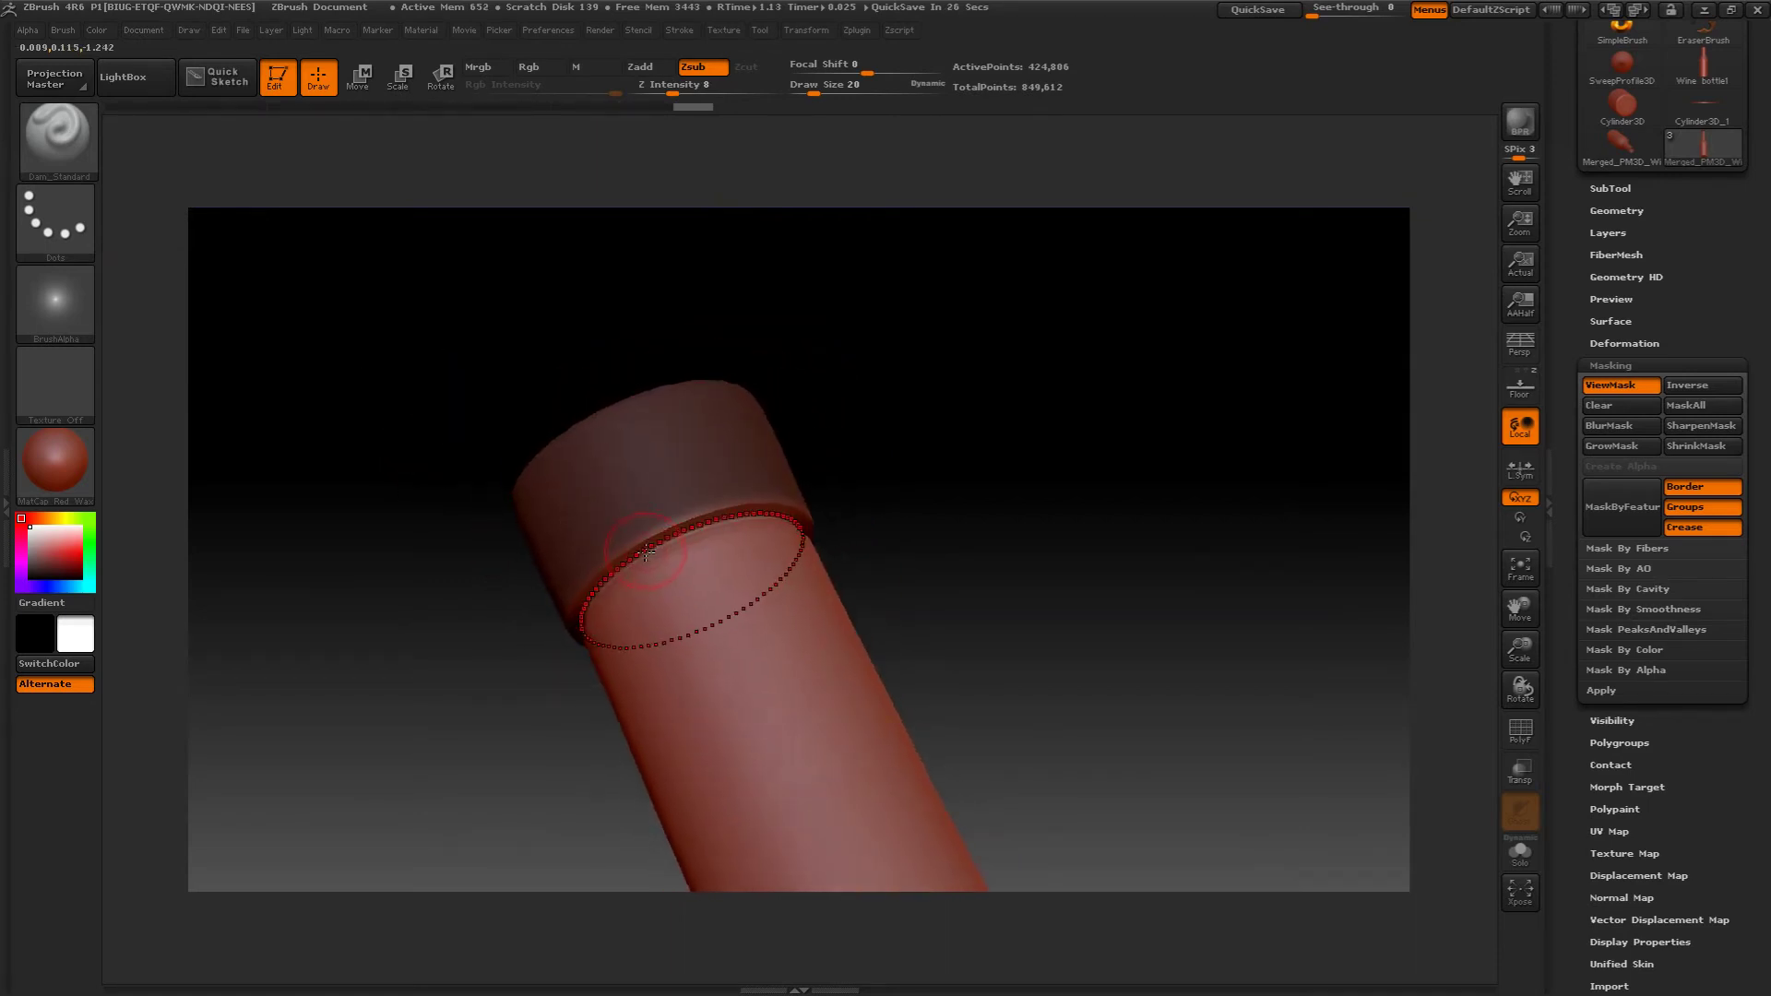
{"action": "key", "text": "shift"}
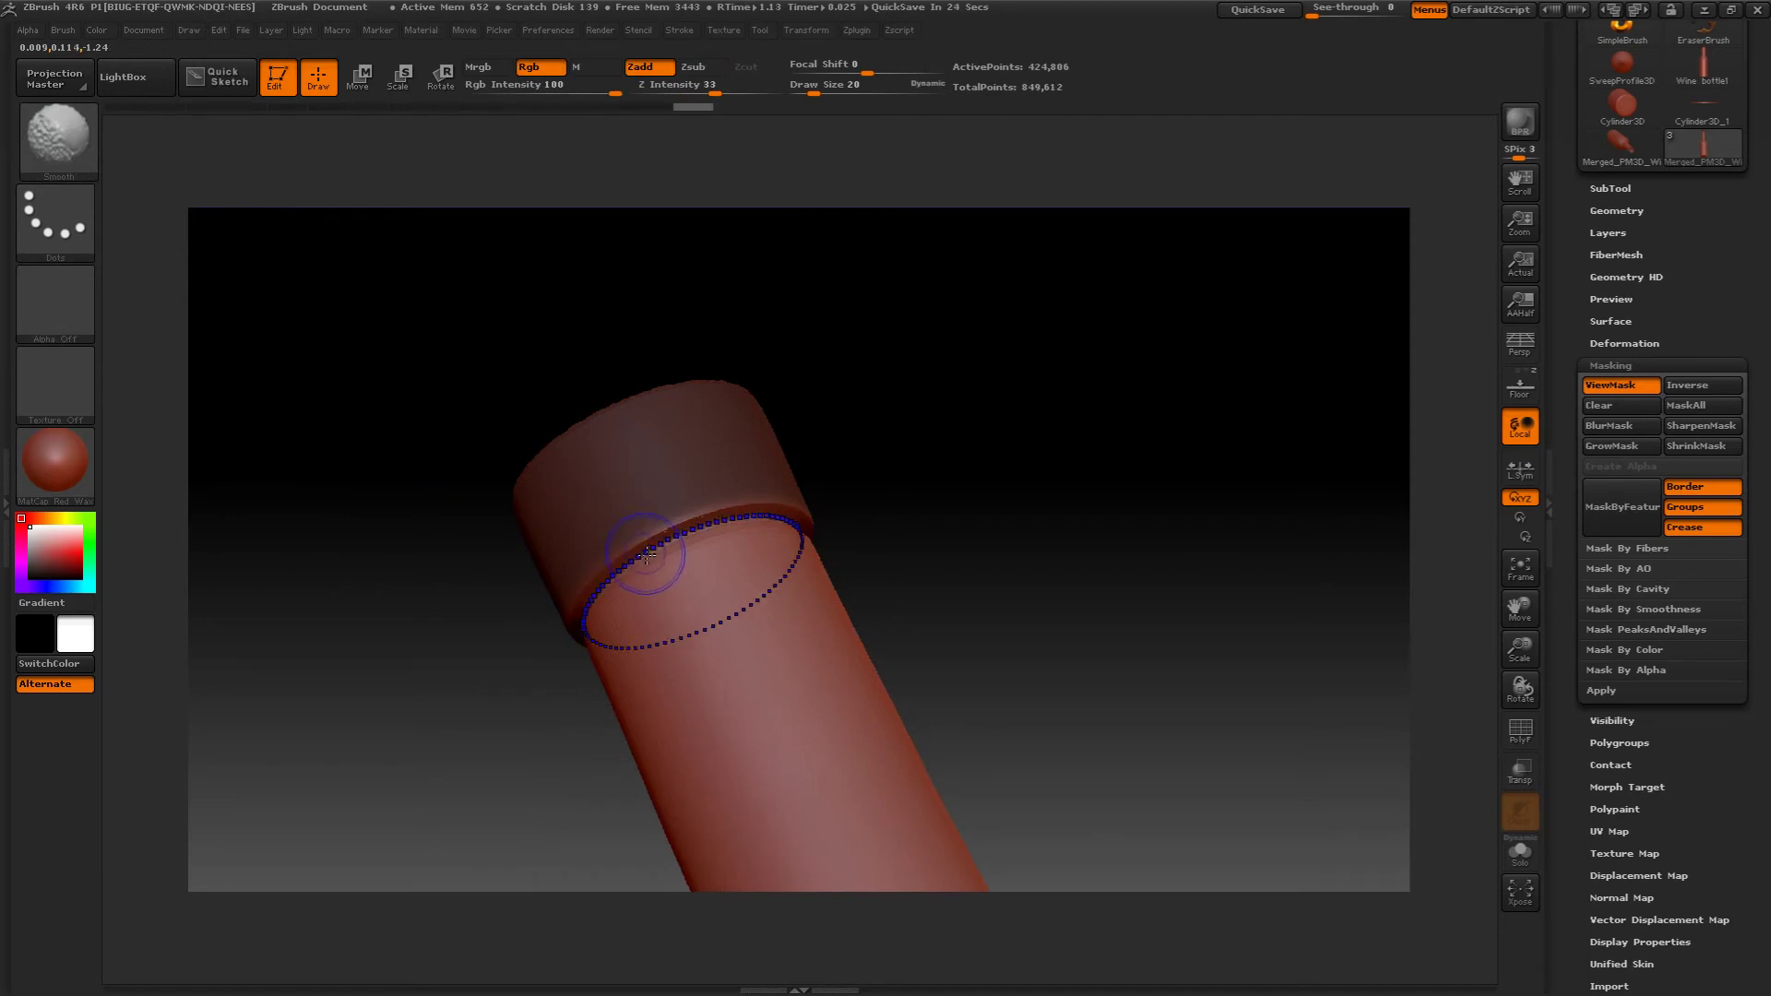
{"action": "mouse_move", "coordinate": [646, 555]}
{"action": "left_mouse_down", "text": "shift"}
{"action": "mouse_move", "coordinate": [666, 546]}
{"action": "mouse_move", "coordinate": [650, 552]}
{"action": "left_mouse_up", "text": "shift"}
{"action": "mouse_move", "coordinate": [344, 402]}
{"action": "left_mouse_down"}
{"action": "mouse_move", "coordinate": [348, 434]}
{"action": "mouse_move", "coordinate": [367, 419]}
{"action": "left_mouse_up"}
{"action": "mouse_move", "coordinate": [925, 399]}
{"action": "left_mouse_down"}
{"action": "mouse_move", "coordinate": [1000, 368]}
{"action": "mouse_move", "coordinate": [993, 421]}
{"action": "mouse_move", "coordinate": [1206, 490]}
{"action": "mouse_move", "coordinate": [1237, 483]}
{"action": "left_mouse_up"}
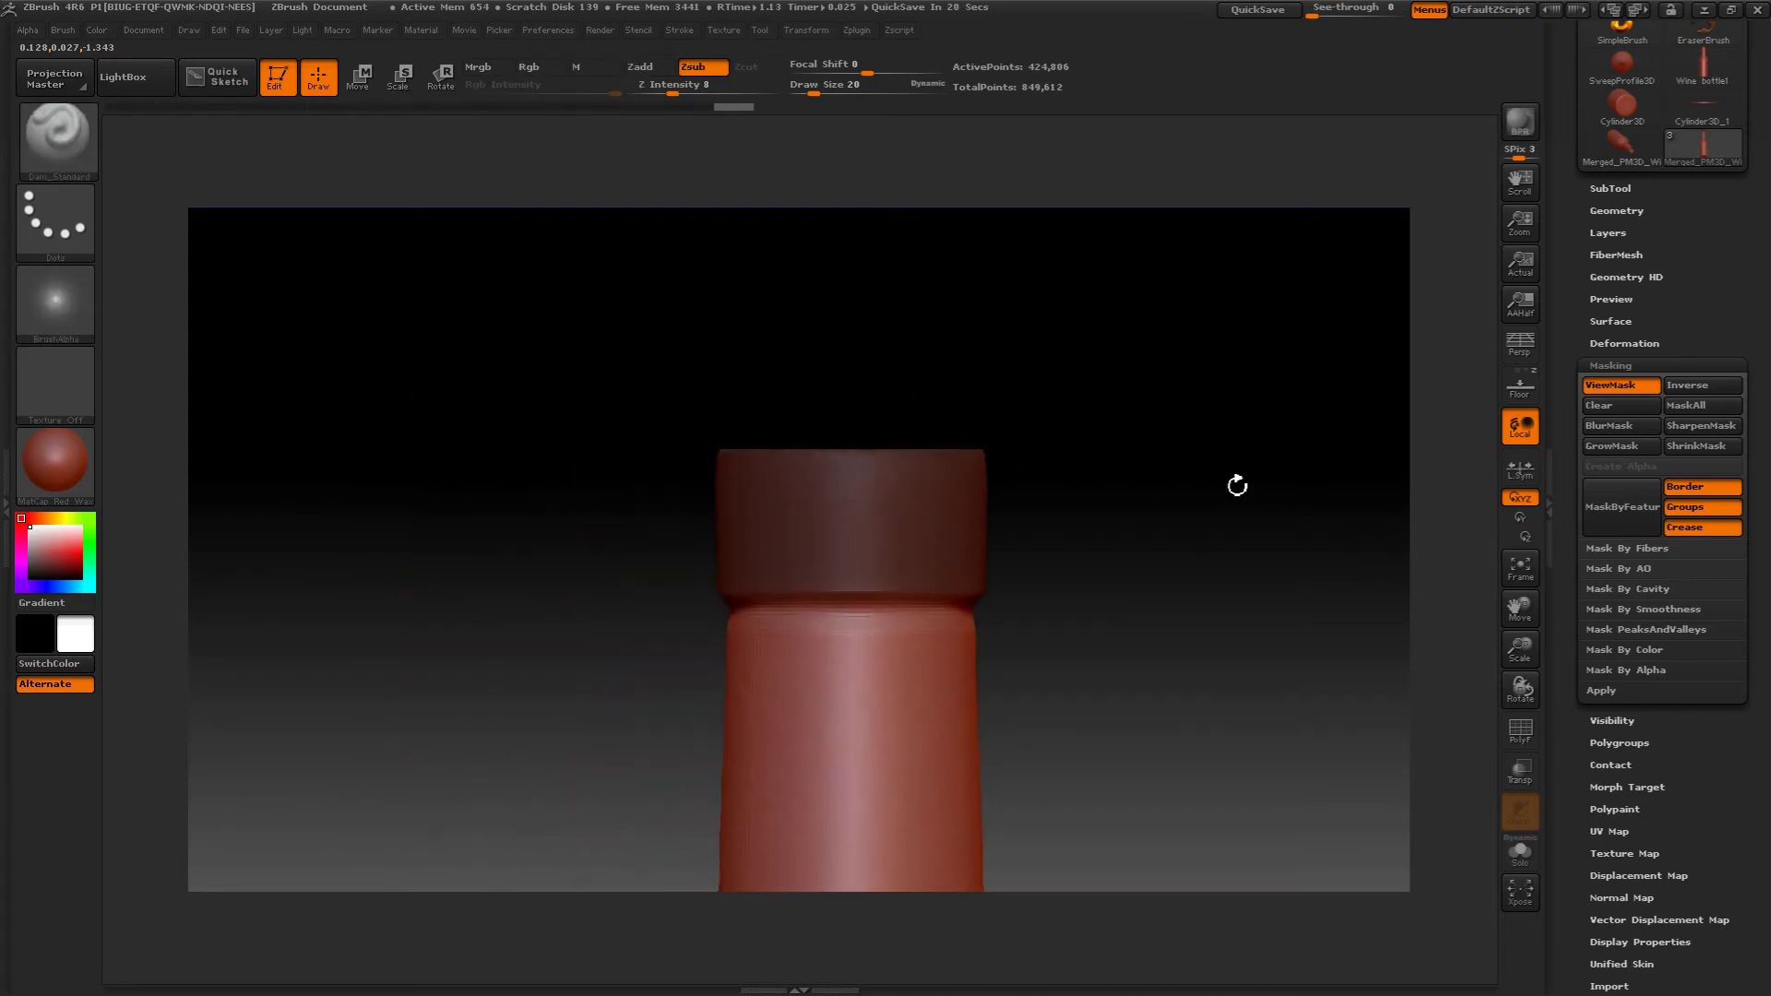
{"action": "left_click", "coordinate": [1605, 405]}
- Carve a groove around the middle of the raised lip with the Dam_Standard brush
{"action": "left_click_drag", "start_coordinate": [1181, 384], "coordinate": [1055, 391]}
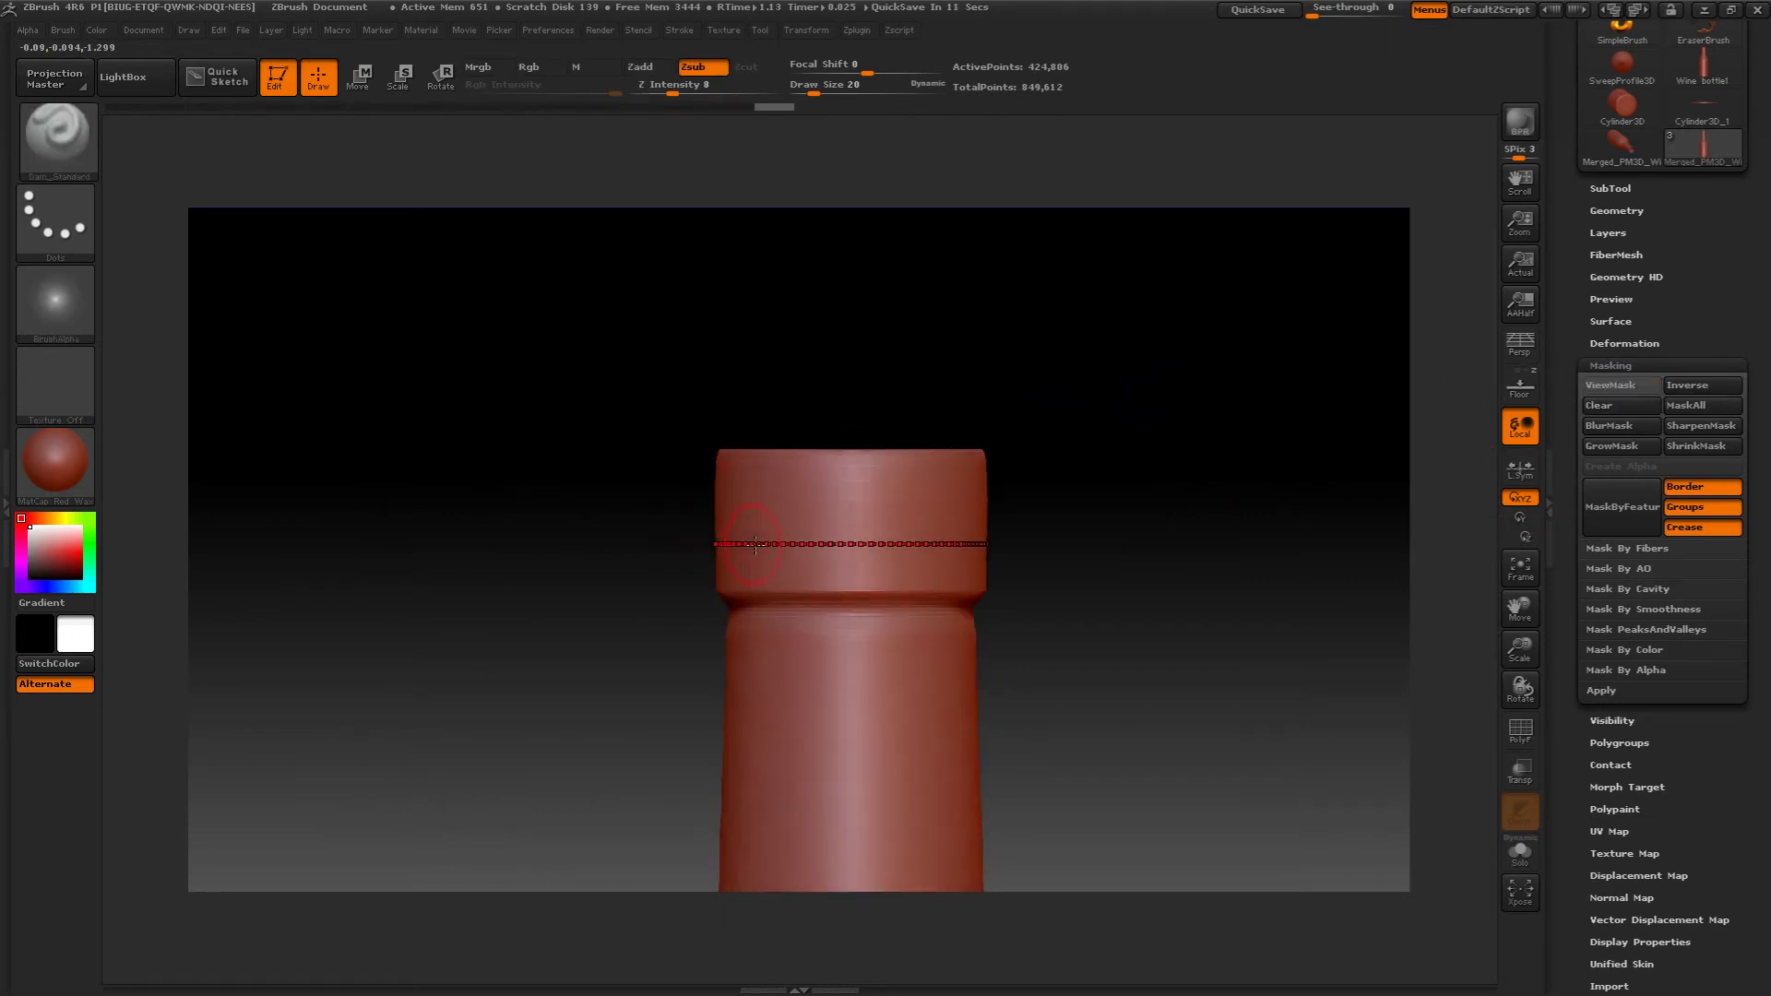
{"action": "mouse_move", "coordinate": [595, 466]}
{"action": "left_mouse_down"}
{"action": "mouse_move", "coordinate": [593, 565]}
{"action": "mouse_move", "coordinate": [585, 455]}
{"action": "left_mouse_up"}
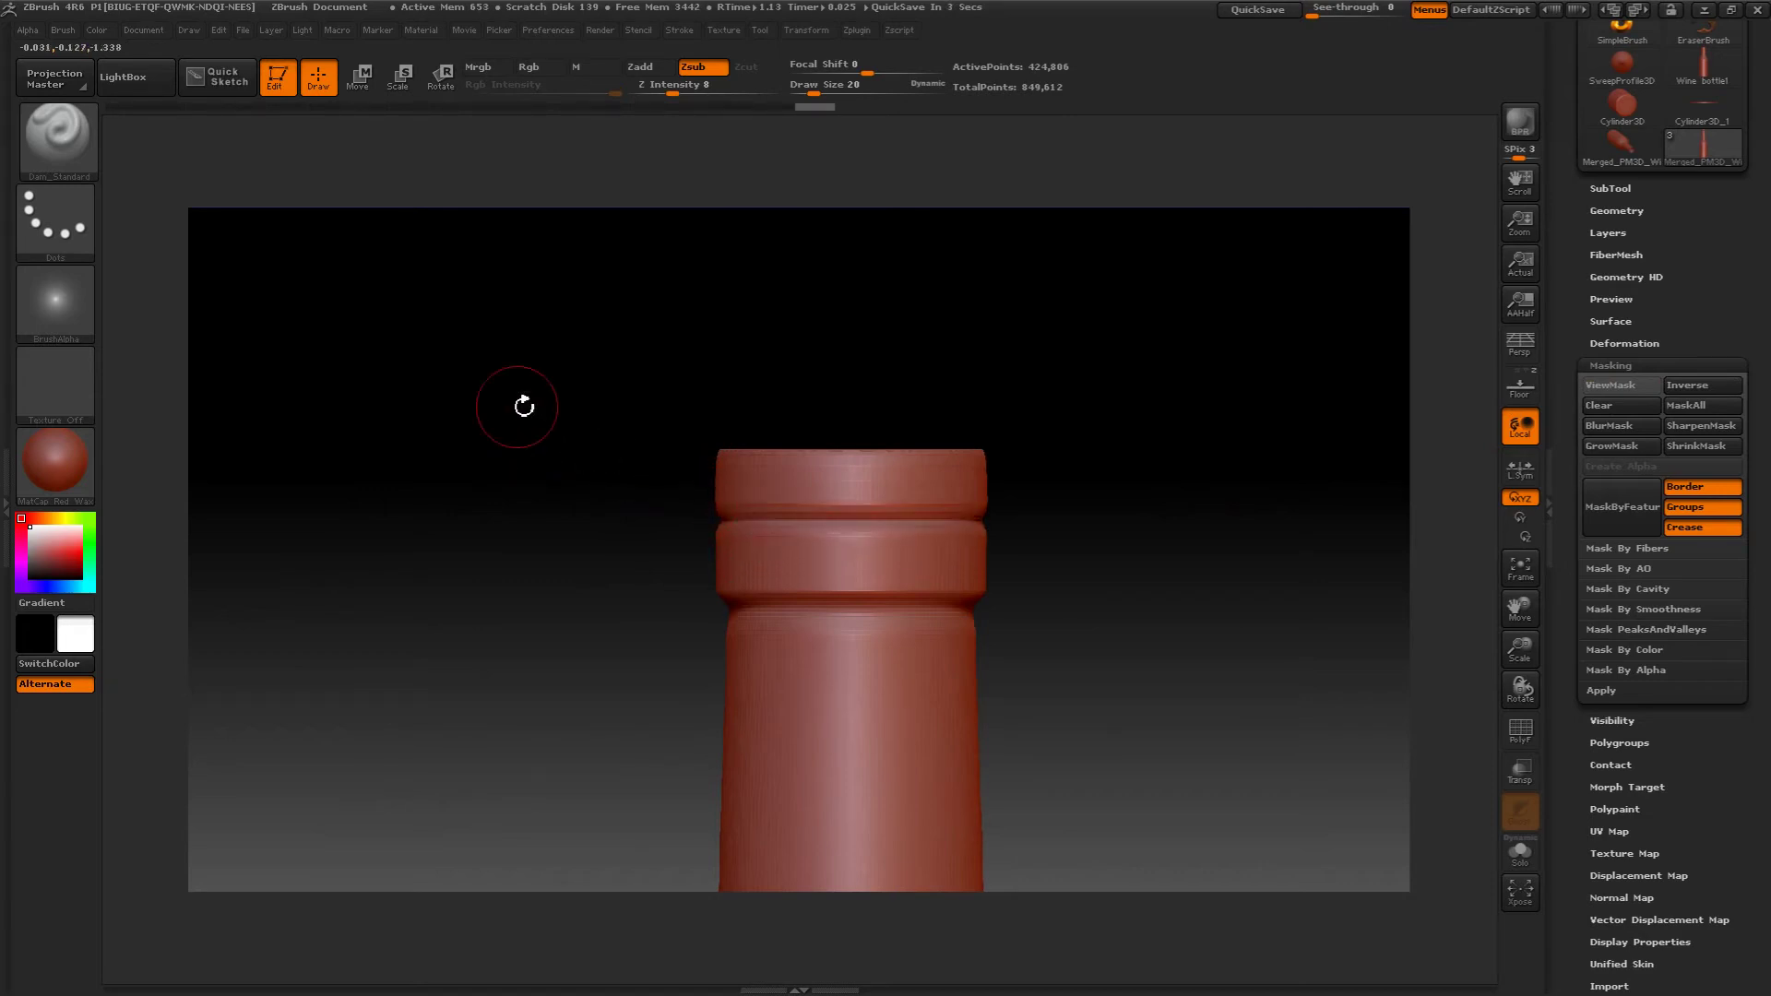
{"action": "mouse_move", "coordinate": [523, 406]}
{"action": "left_mouse_down"}
{"action": "mouse_move", "coordinate": [534, 446]}
{"action": "mouse_move", "coordinate": [850, 514]}
{"action": "left_mouse_up"}
{"action": "left_click_drag", "start_coordinate": [599, 419], "coordinate": [564, 407]}
- Undo the last stroke on the lip and soften its groove with the Smooth brush at Z intensity 9
{"action": "key", "text": "ctrl+z"}
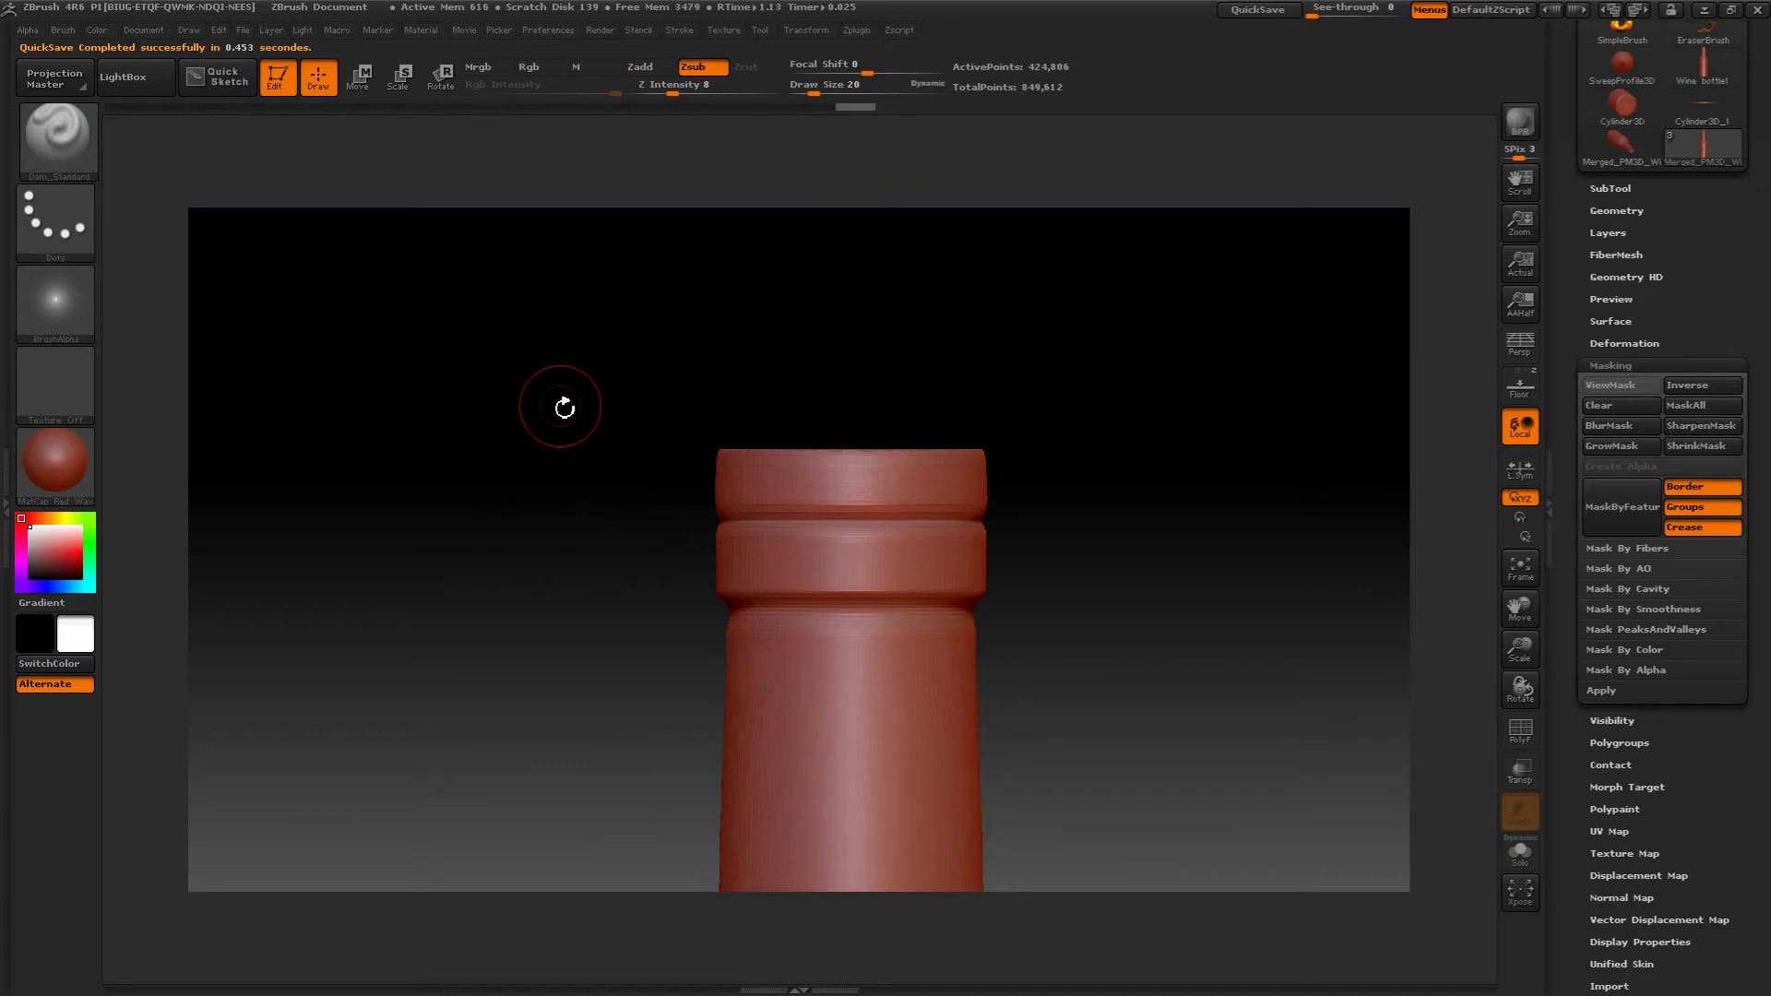
{"action": "key", "text": "shift"}
{"action": "left_click", "coordinate": [681, 93]}
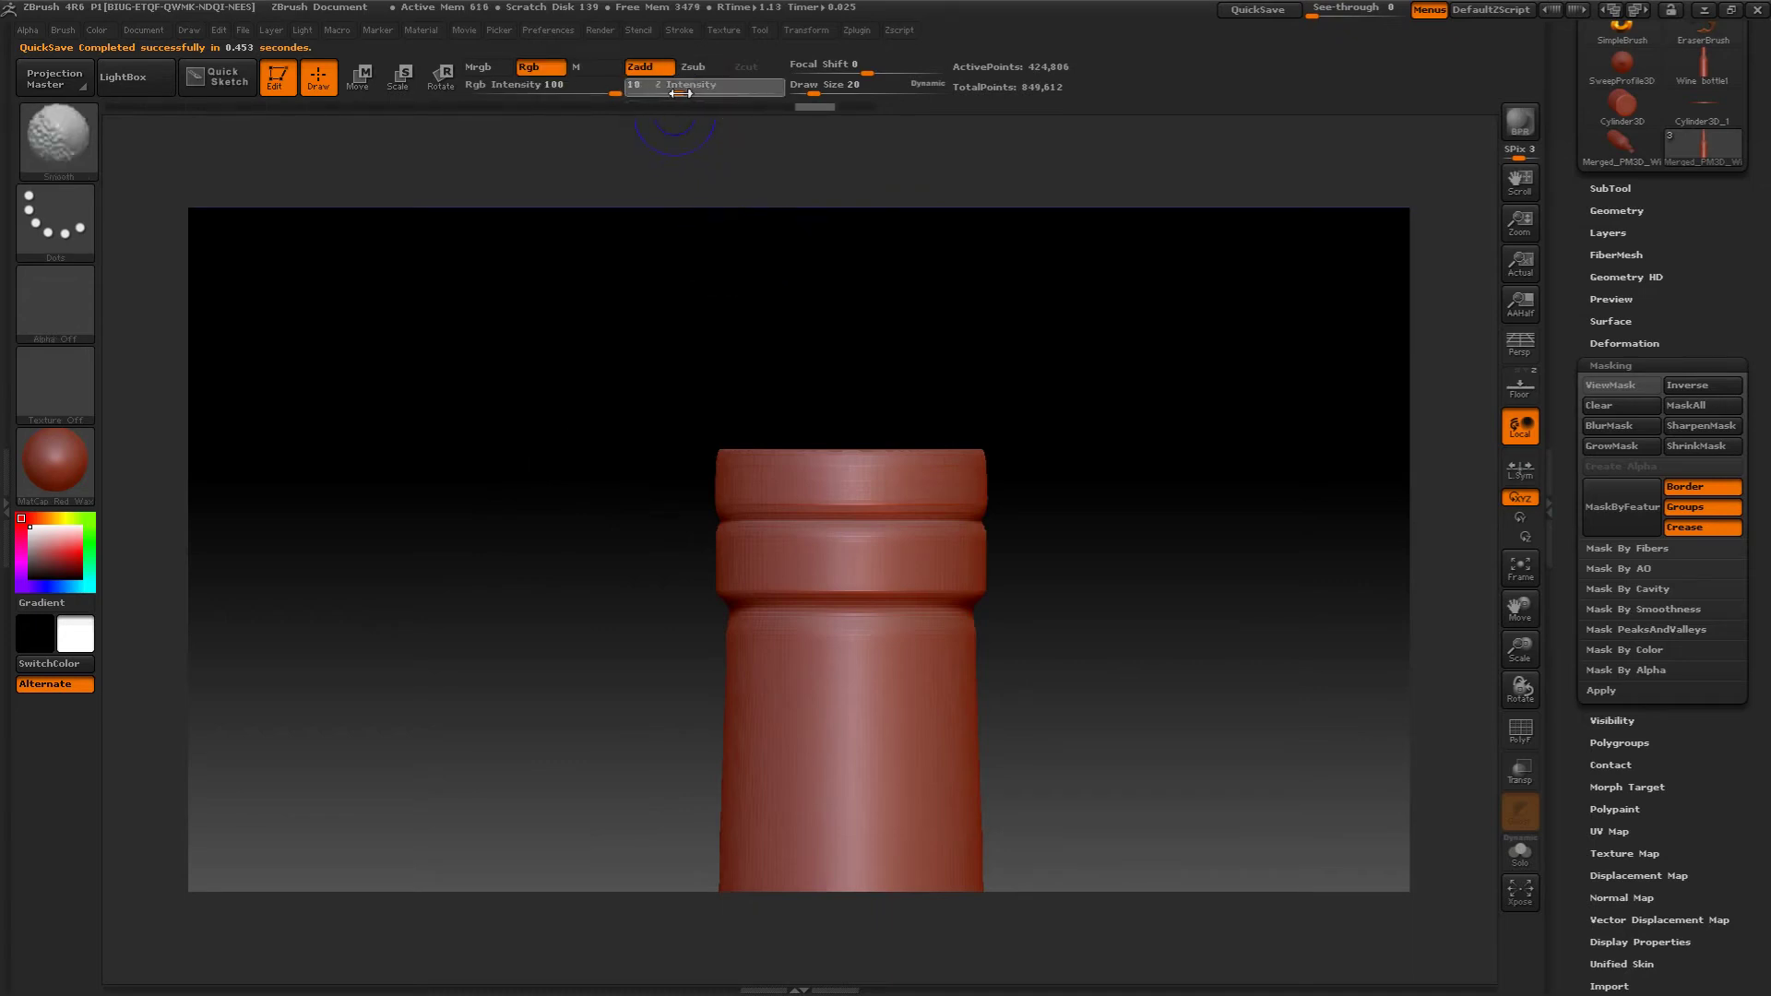
{"action": "left_click_drag", "start_coordinate": [674, 96], "coordinate": [678, 96]}
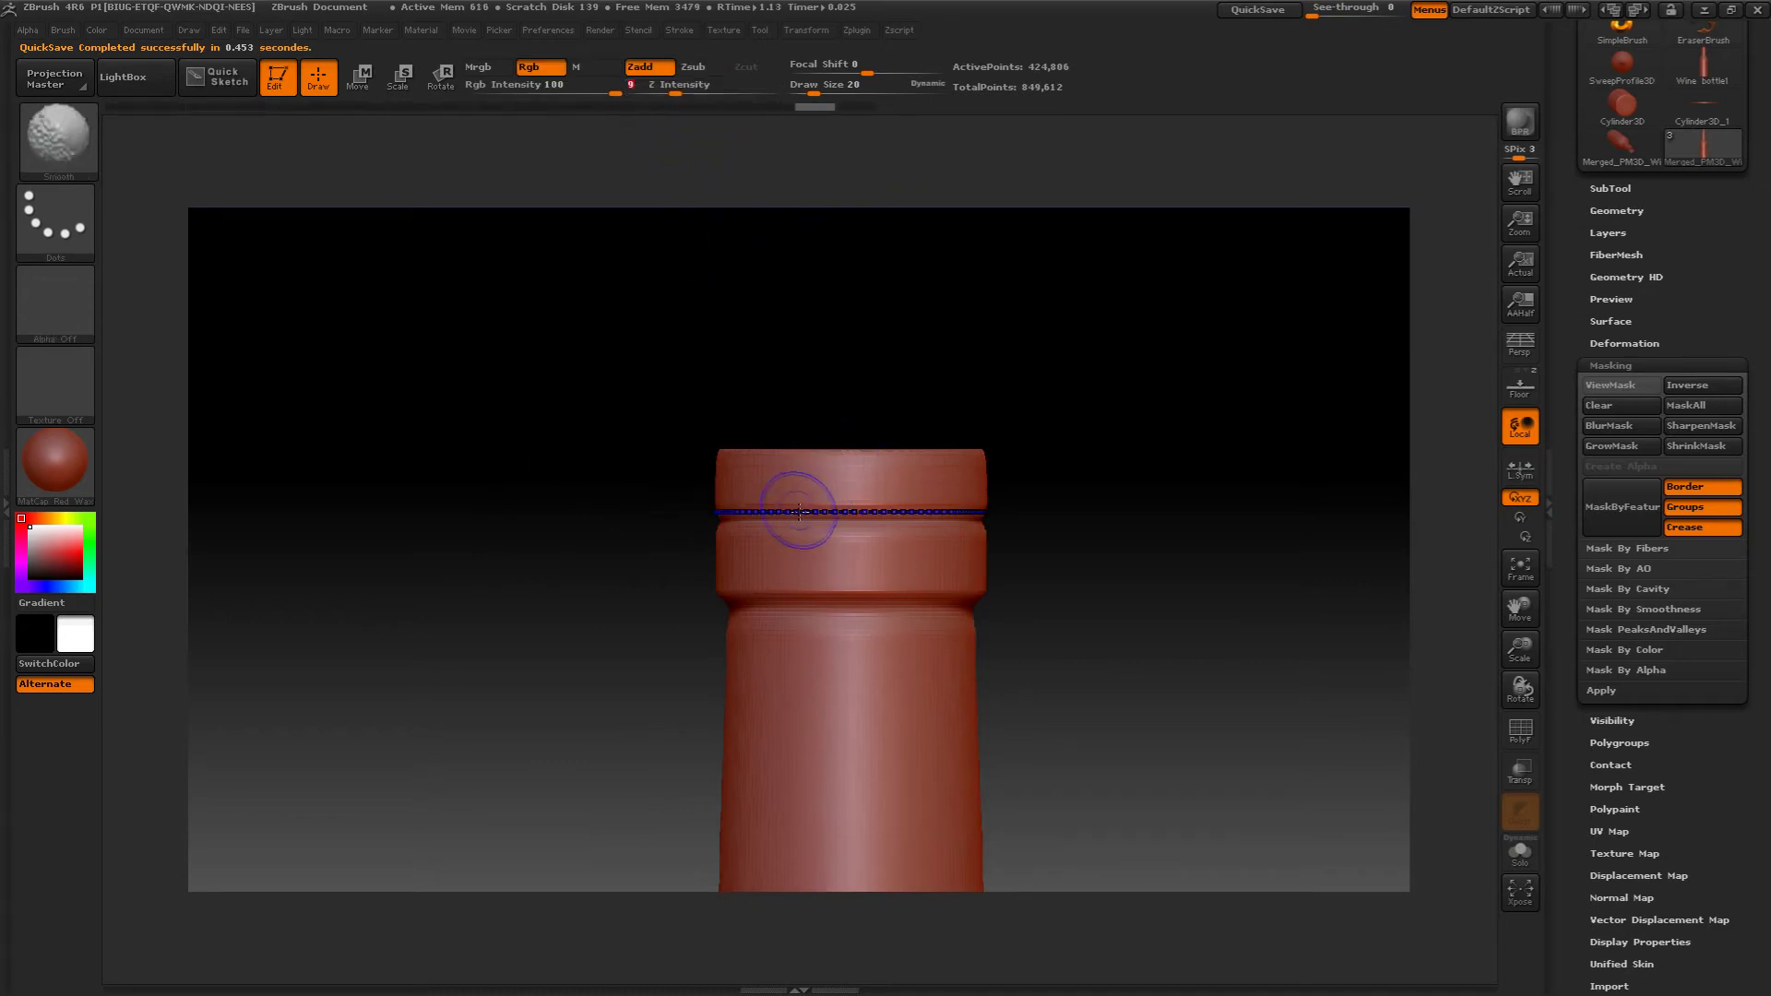
{"action": "left_click_drag", "start_coordinate": [791, 521], "coordinate": [728, 521], "text": "shift"}
{"action": "mouse_move", "coordinate": [494, 366]}
{"action": "left_mouse_down"}
{"action": "mouse_move", "coordinate": [501, 498]}
{"action": "mouse_move", "coordinate": [499, 386]}
{"action": "left_mouse_up"}
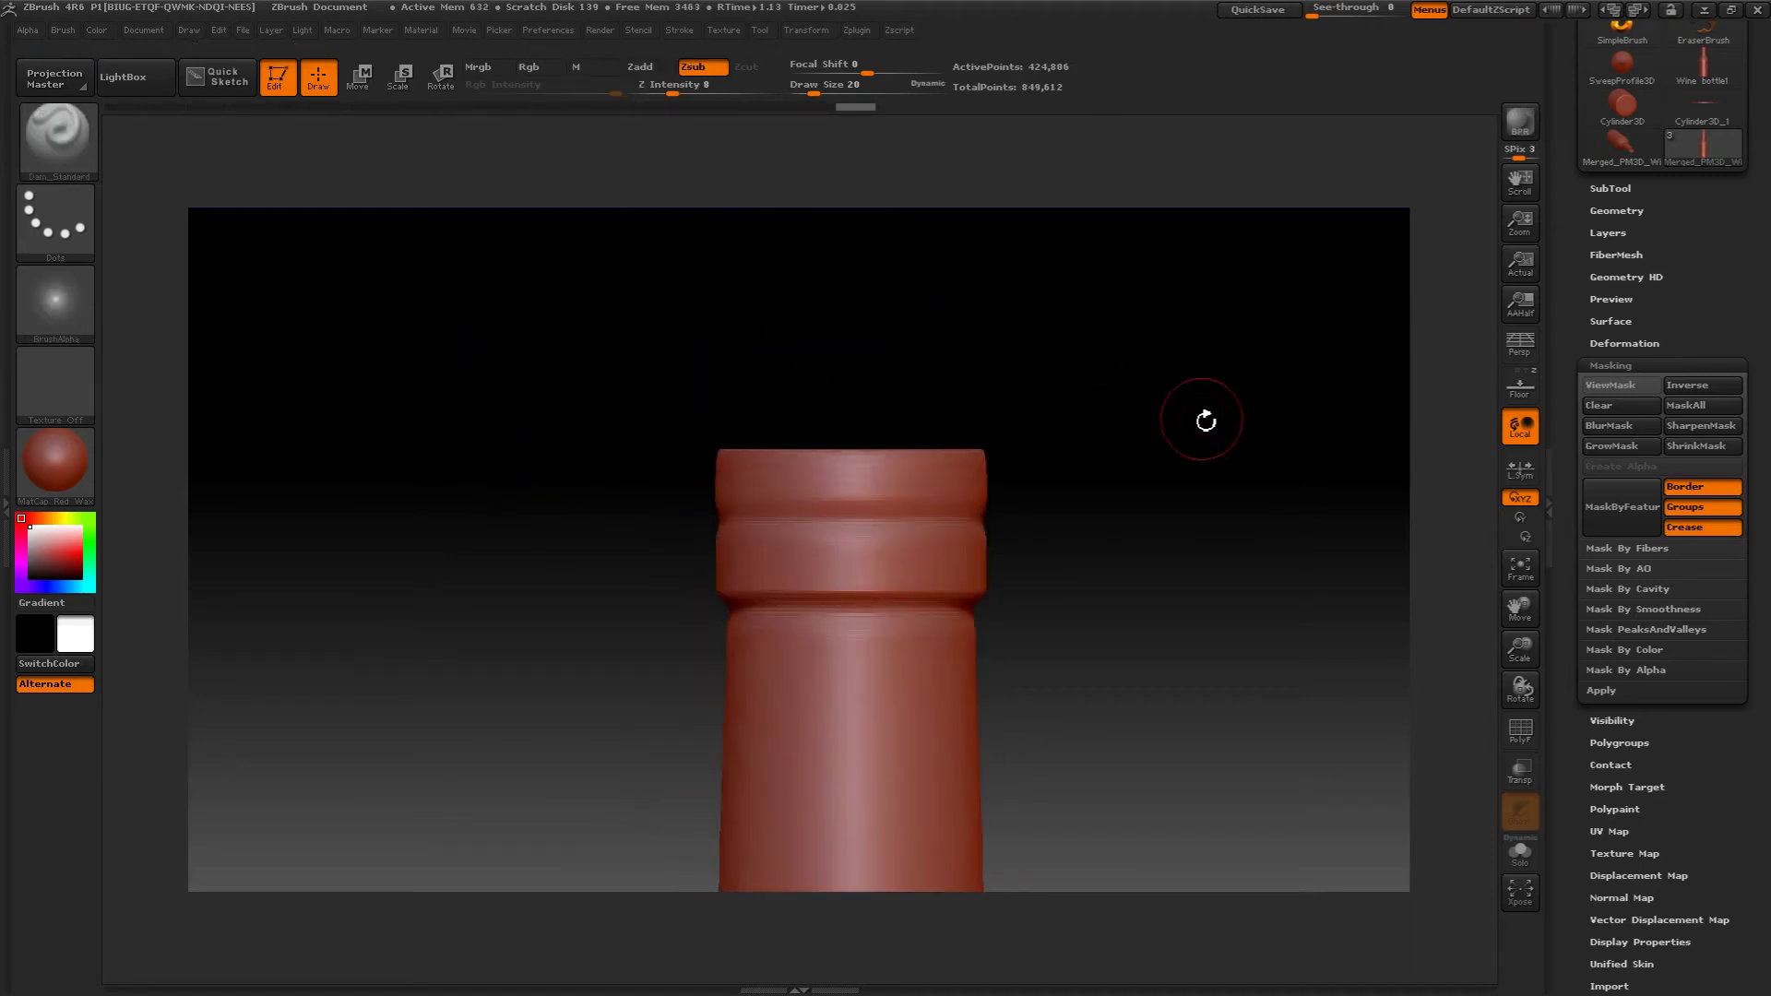
- Level the top edge of the bottle's mouth with the Flatten deformation
{"action": "left_click", "coordinate": [1608, 364]}
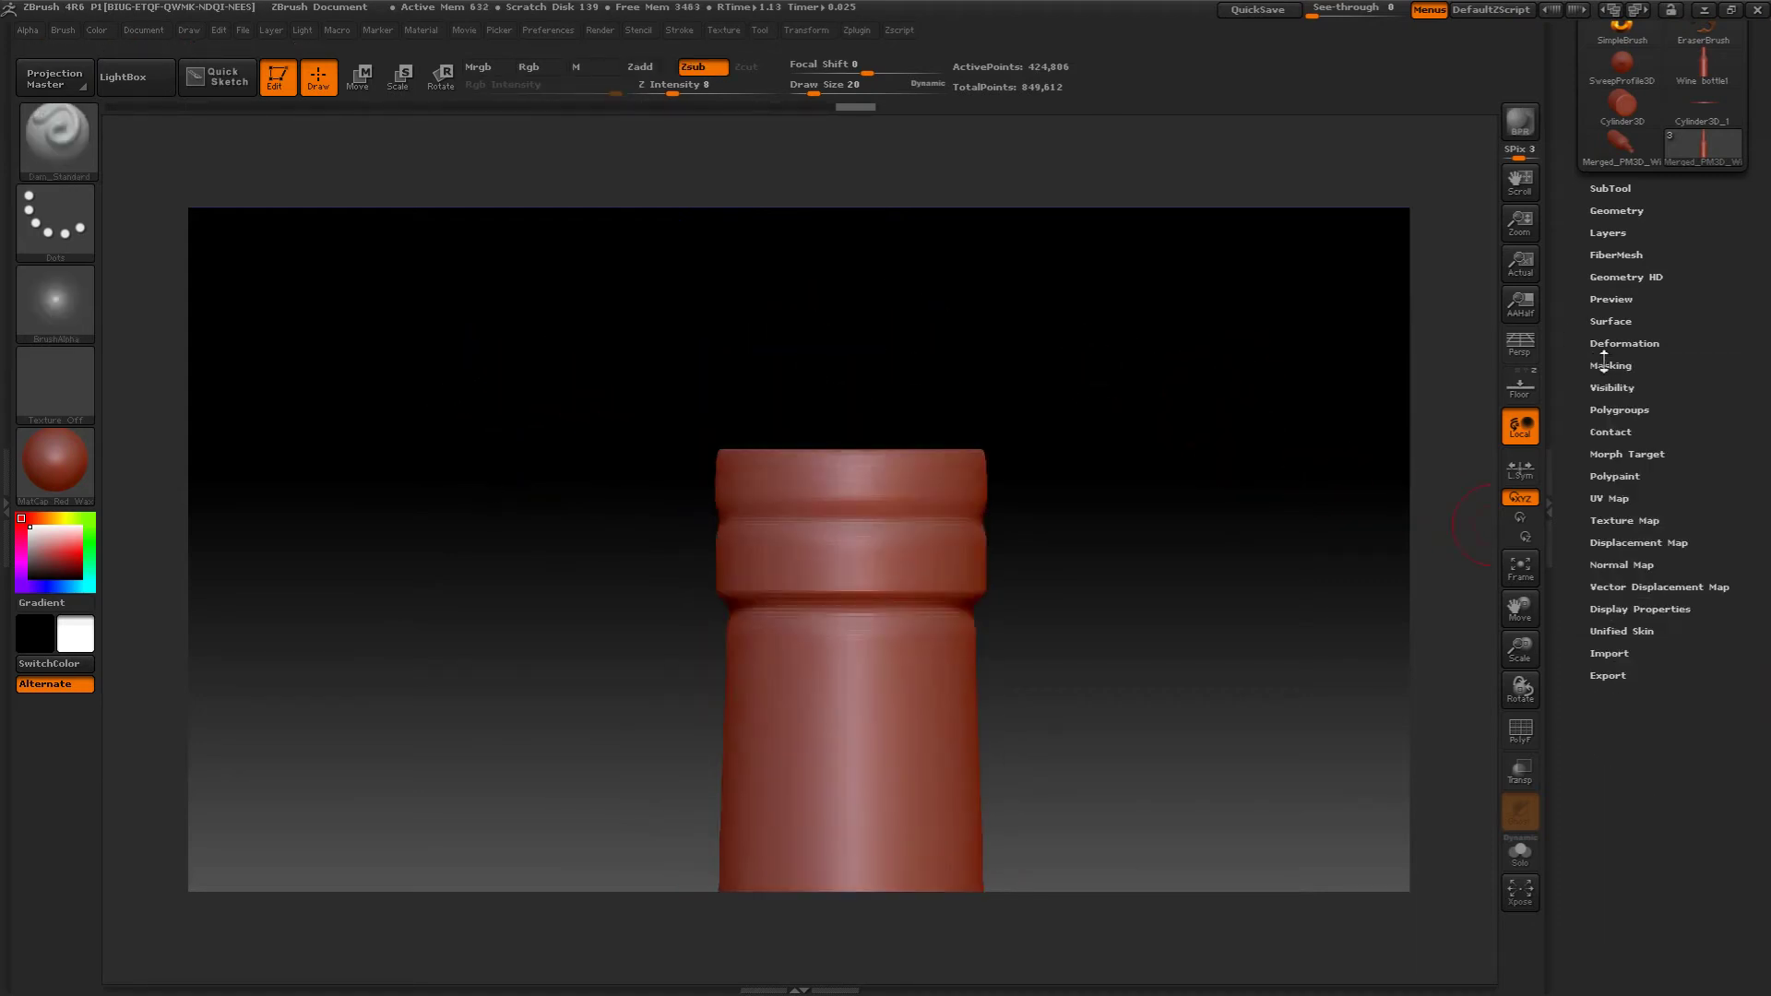
{"action": "left_click_drag", "start_coordinate": [1570, 387], "coordinate": [1569, 479]}
{"action": "mouse_move", "coordinate": [1296, 360]}
{"action": "left_mouse_down"}
{"action": "mouse_move", "coordinate": [1297, 486]}
{"action": "mouse_move", "coordinate": [1307, 387]}
{"action": "left_mouse_up"}
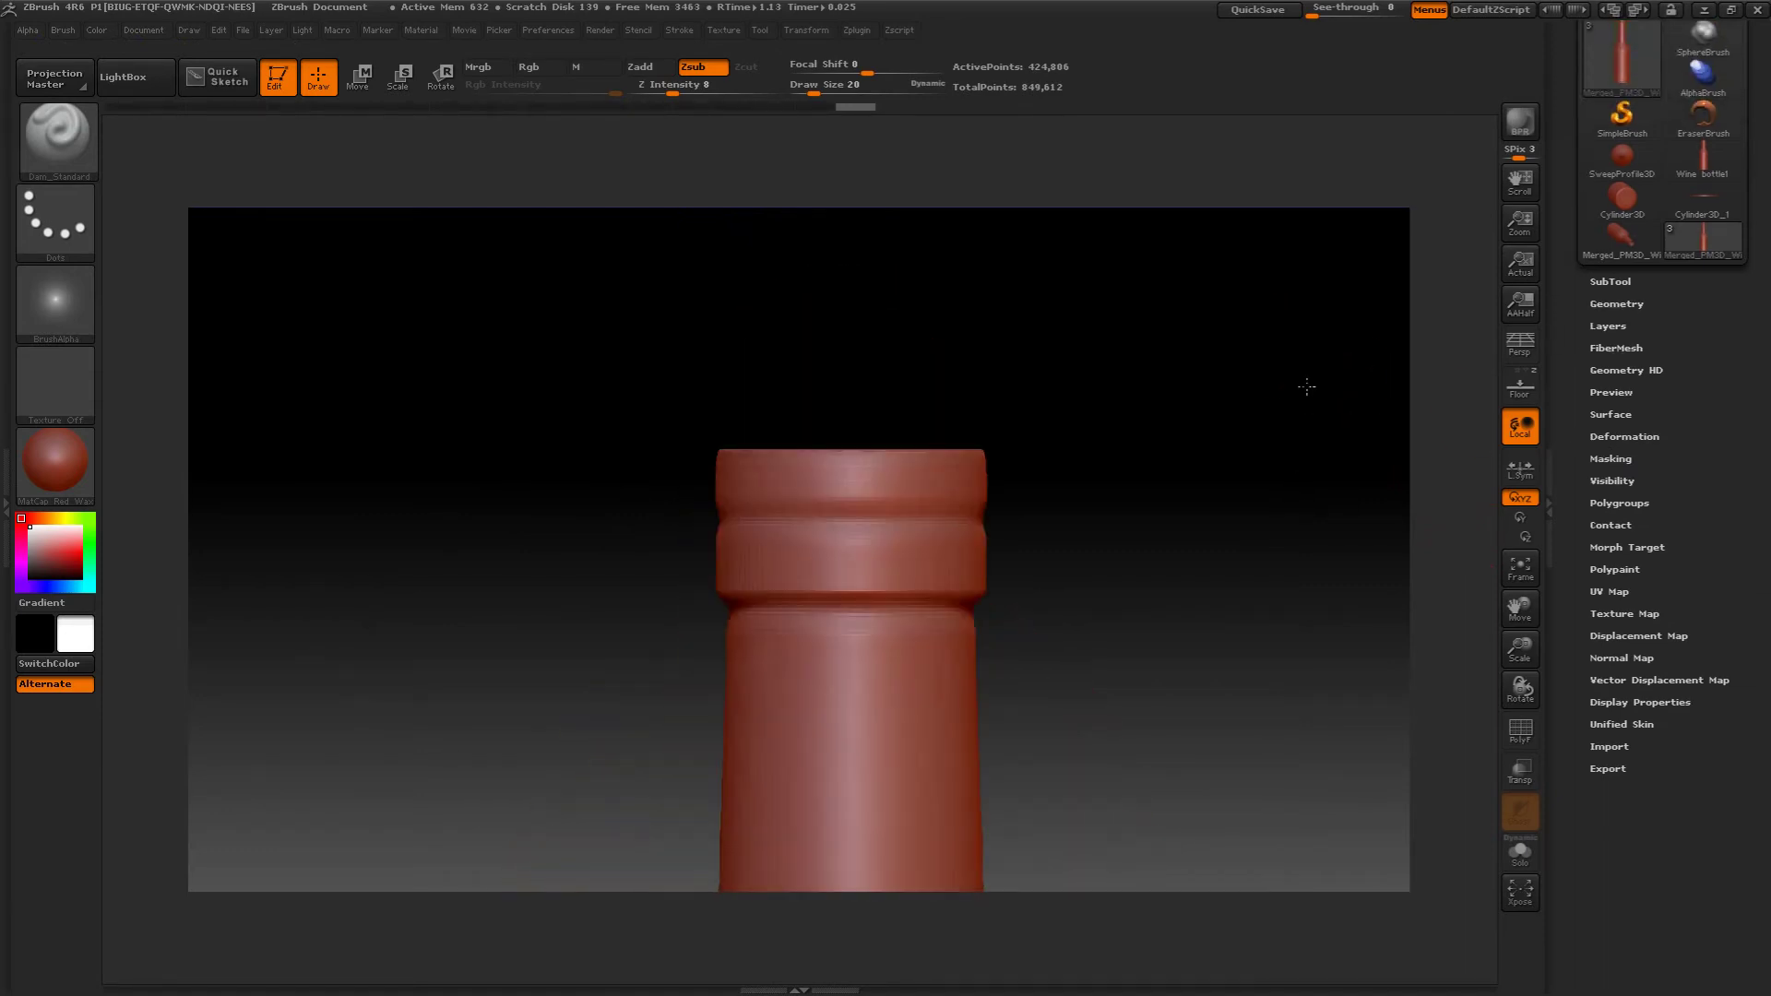
{"action": "left_click", "coordinate": [1607, 439]}
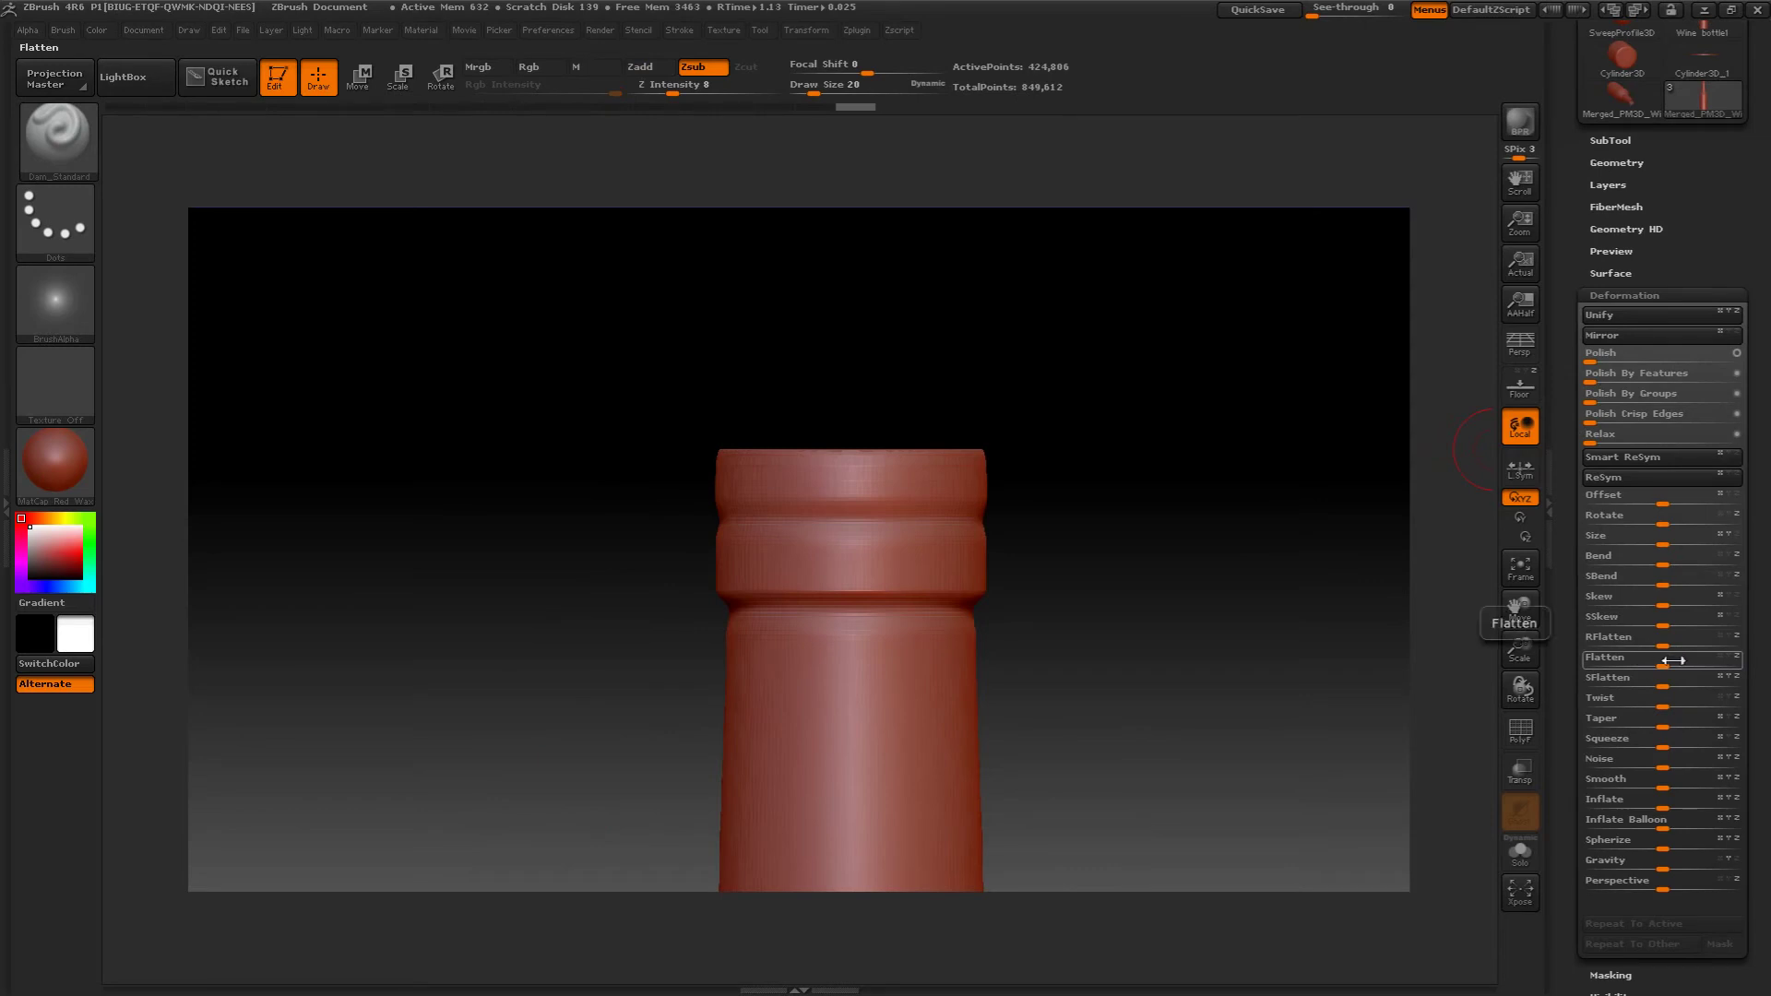
{"action": "left_click_drag", "start_coordinate": [1672, 662], "coordinate": [1674, 662]}
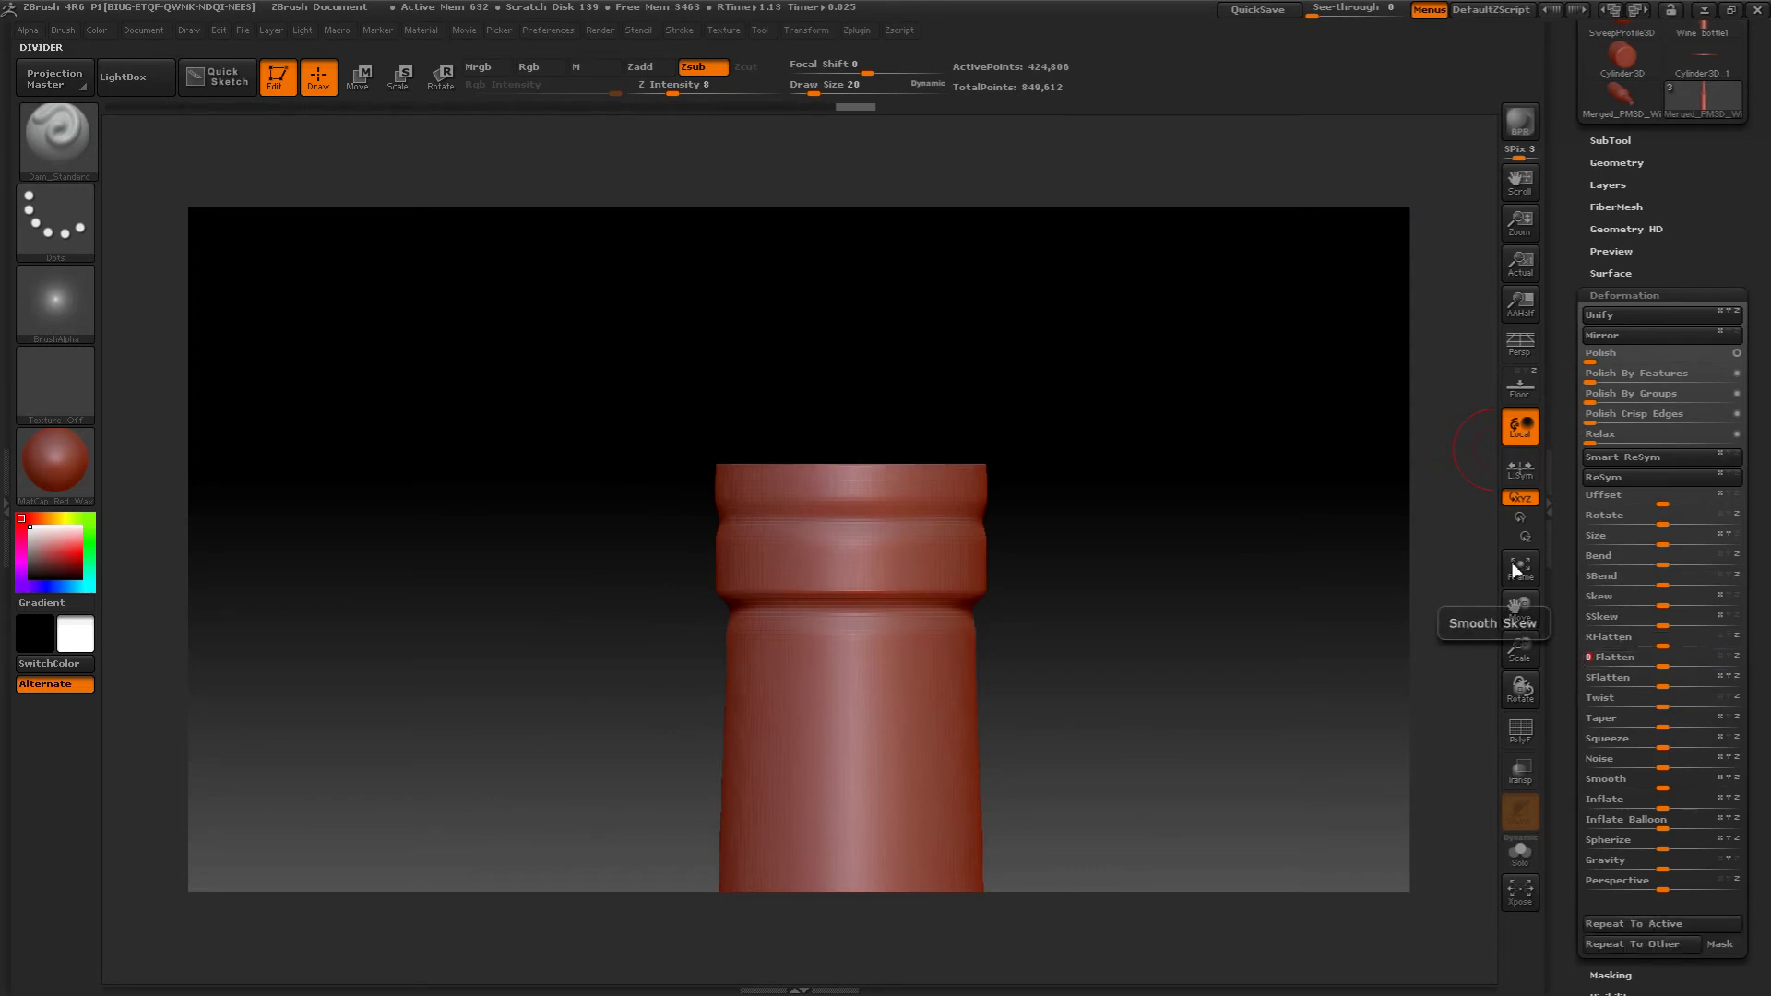
- Refine the outer edge of the mouth's rim with a brush stroke and review the bottle from several angles
{"action": "mouse_move", "coordinate": [1264, 397]}
{"action": "left_mouse_down"}
{"action": "mouse_move", "coordinate": [1257, 549]}
{"action": "mouse_move", "coordinate": [1263, 438]}
{"action": "mouse_move", "coordinate": [1214, 455]}
{"action": "left_mouse_up"}
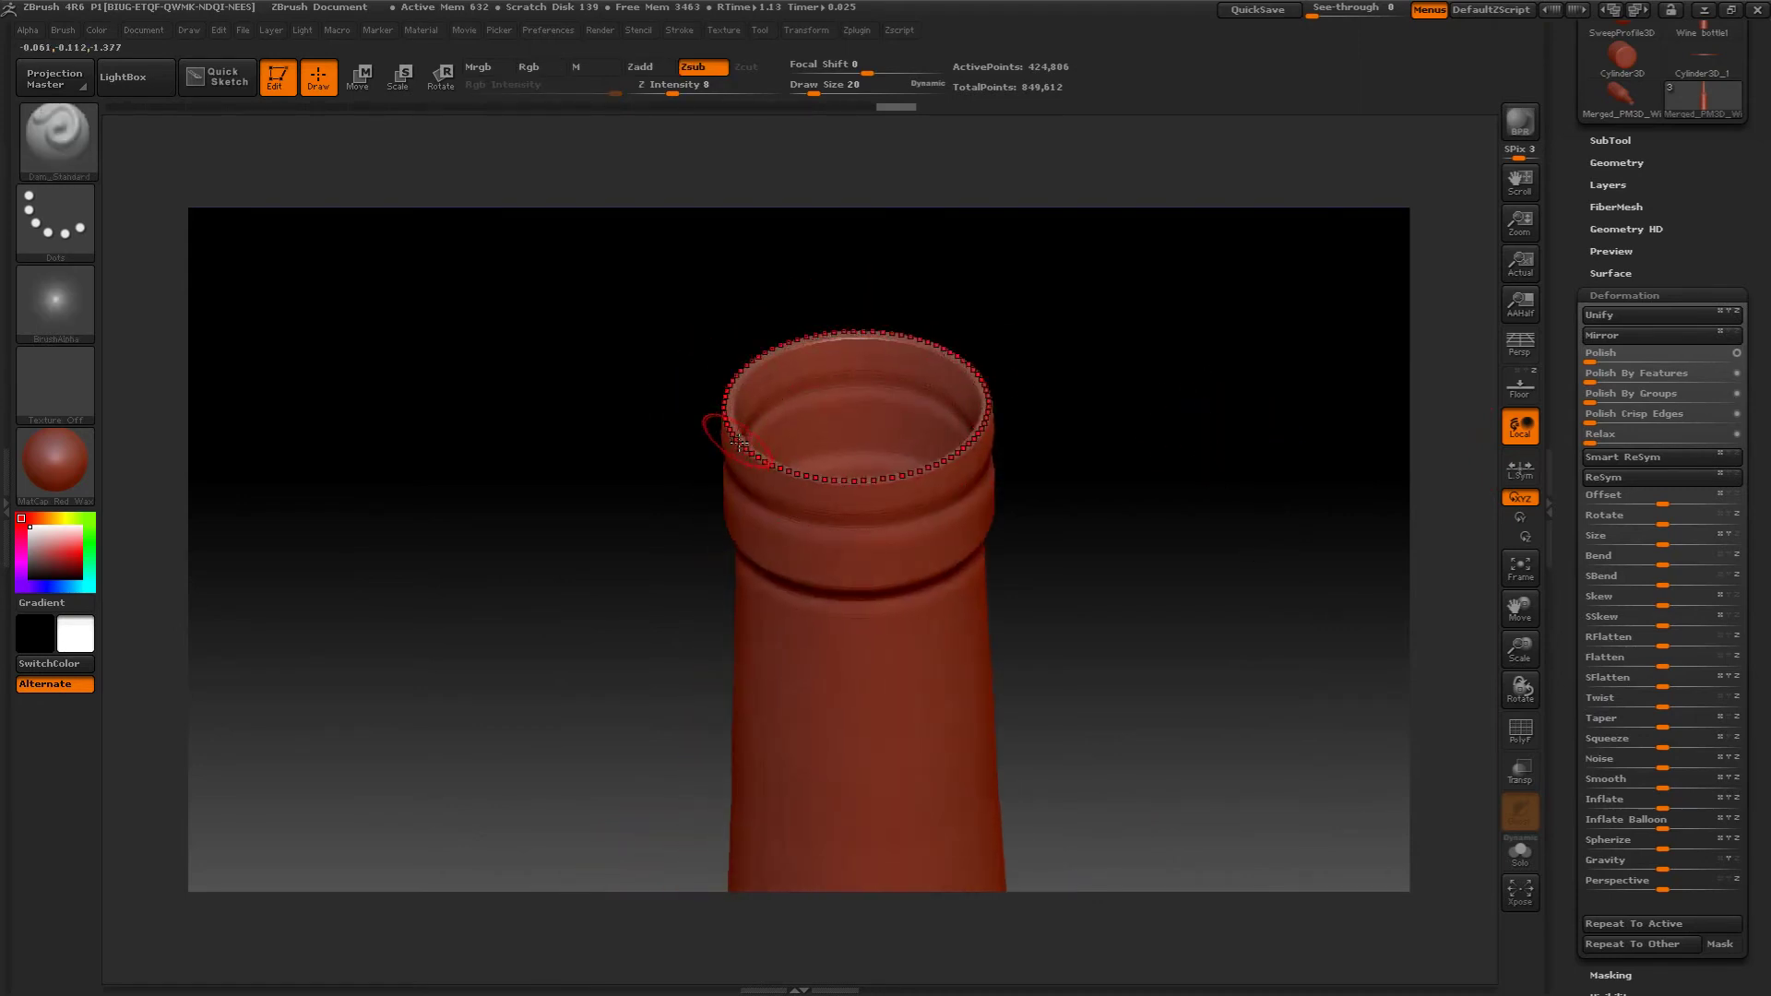
{"action": "left_click_drag", "start_coordinate": [735, 437], "coordinate": [750, 442], "text": "shift"}
{"action": "left_click_drag", "start_coordinate": [529, 300], "coordinate": [448, 466]}
{"action": "left_click_drag", "start_coordinate": [490, 627], "coordinate": [439, 314], "text": "alt"}
{"action": "left_click_drag", "start_coordinate": [471, 593], "coordinate": [571, 330]}
{"action": "mouse_move", "coordinate": [553, 447]}
{"action": "left_mouse_down"}
{"action": "mouse_move", "coordinate": [545, 494]}
{"action": "mouse_move", "coordinate": [539, 399]}
{"action": "mouse_move", "coordinate": [553, 513]}
{"action": "mouse_move", "coordinate": [540, 443]}
{"action": "left_mouse_up"}
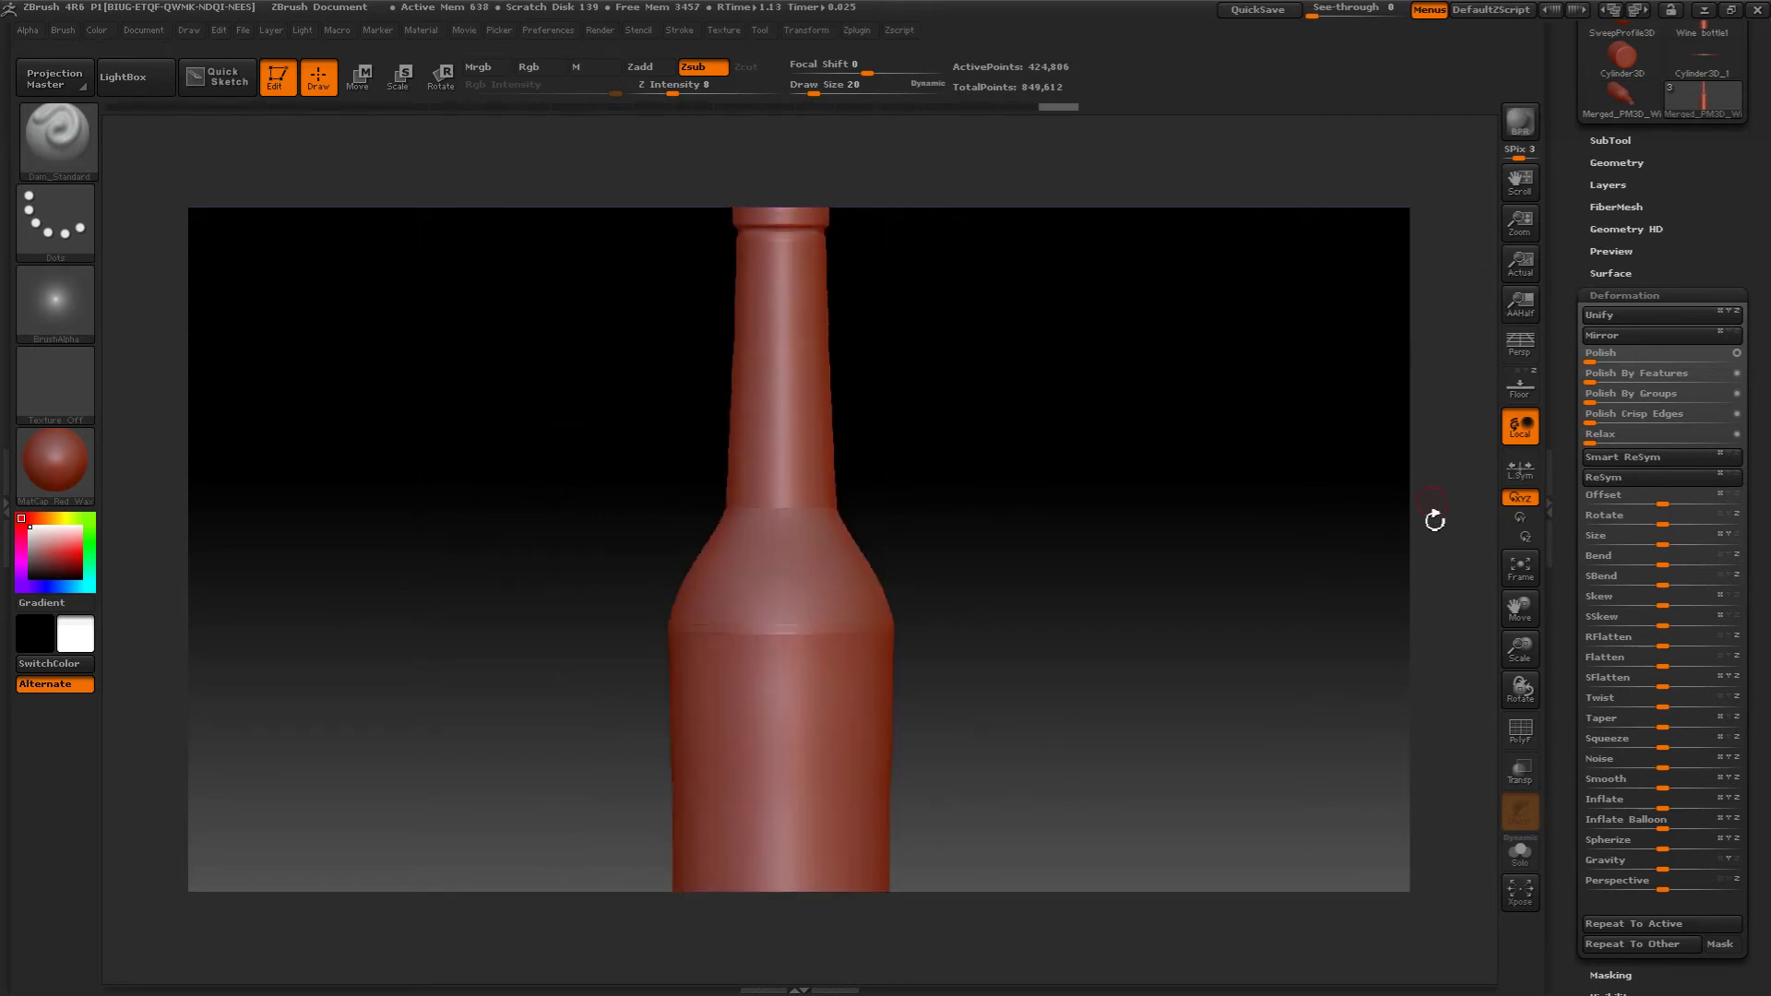
- Check the polygon wireframe of the neck and shoulder and set the DynaMesh resolution to 512
{"action": "left_click", "coordinate": [1520, 729]}
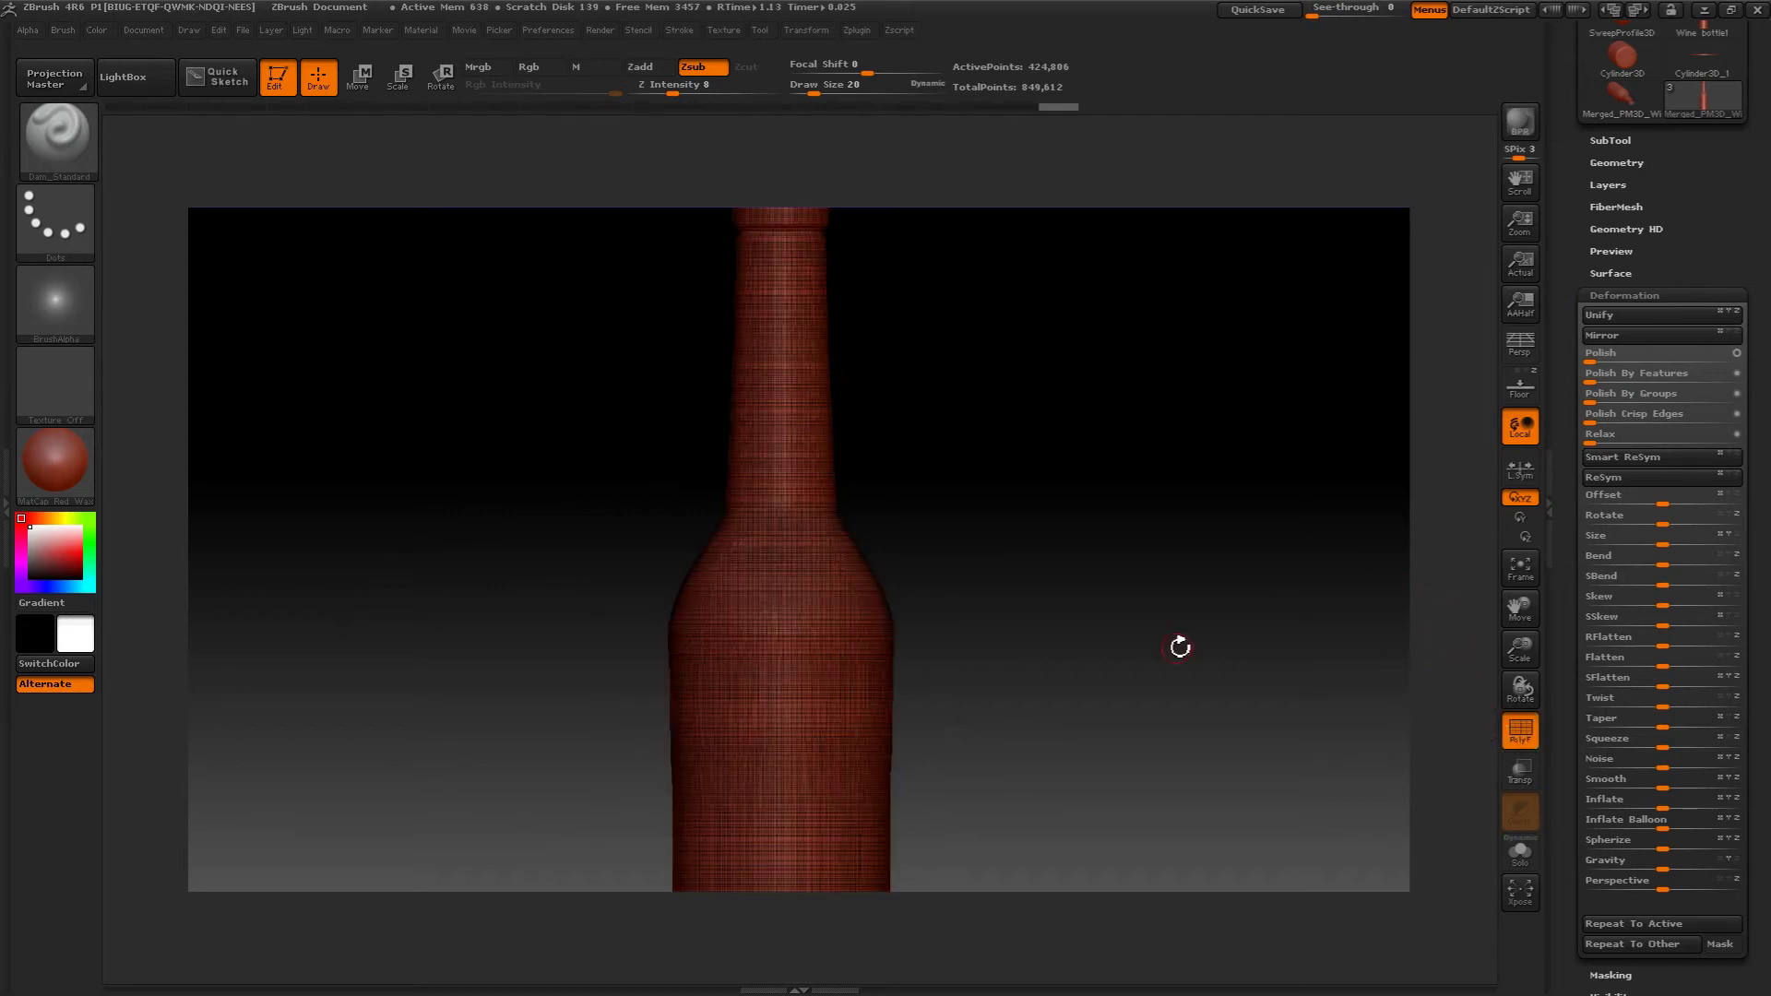
{"action": "mouse_move", "coordinate": [1178, 643]}
{"action": "left_mouse_down"}
{"action": "mouse_move", "coordinate": [1178, 447]}
{"action": "mouse_move", "coordinate": [1180, 665]}
{"action": "left_mouse_up"}
{"action": "left_click", "coordinate": [1520, 728]}
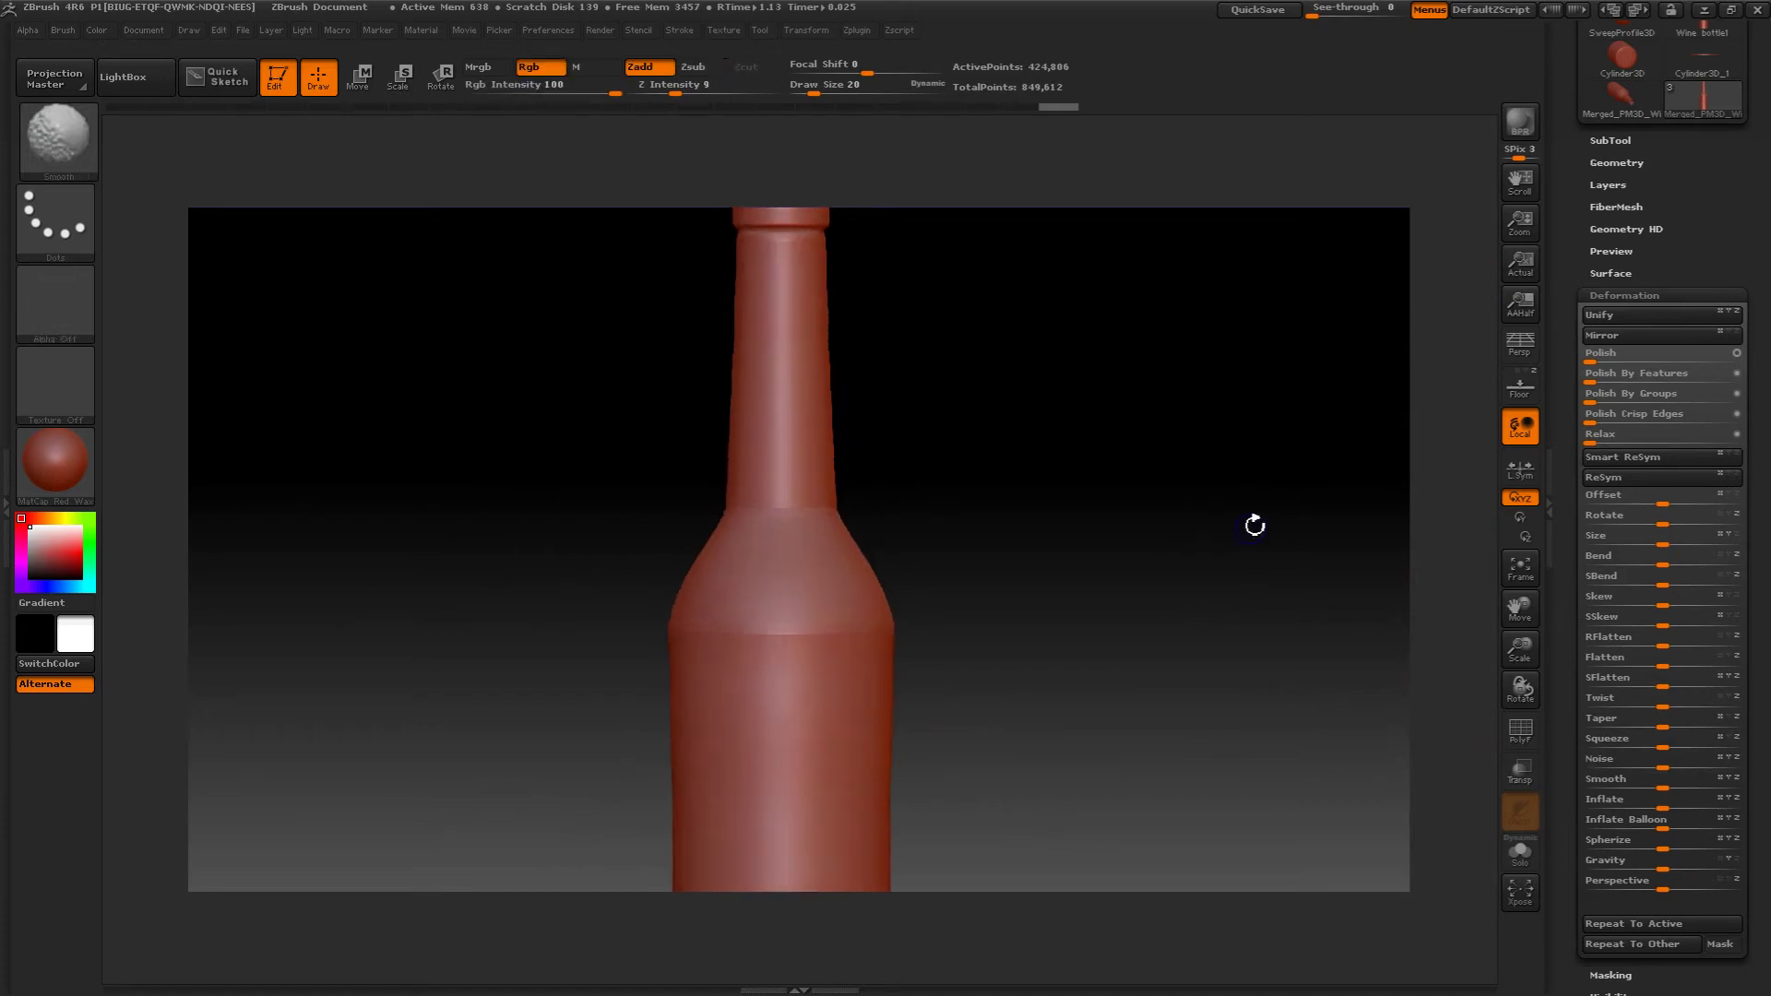
{"action": "left_click", "coordinate": [1600, 293]}
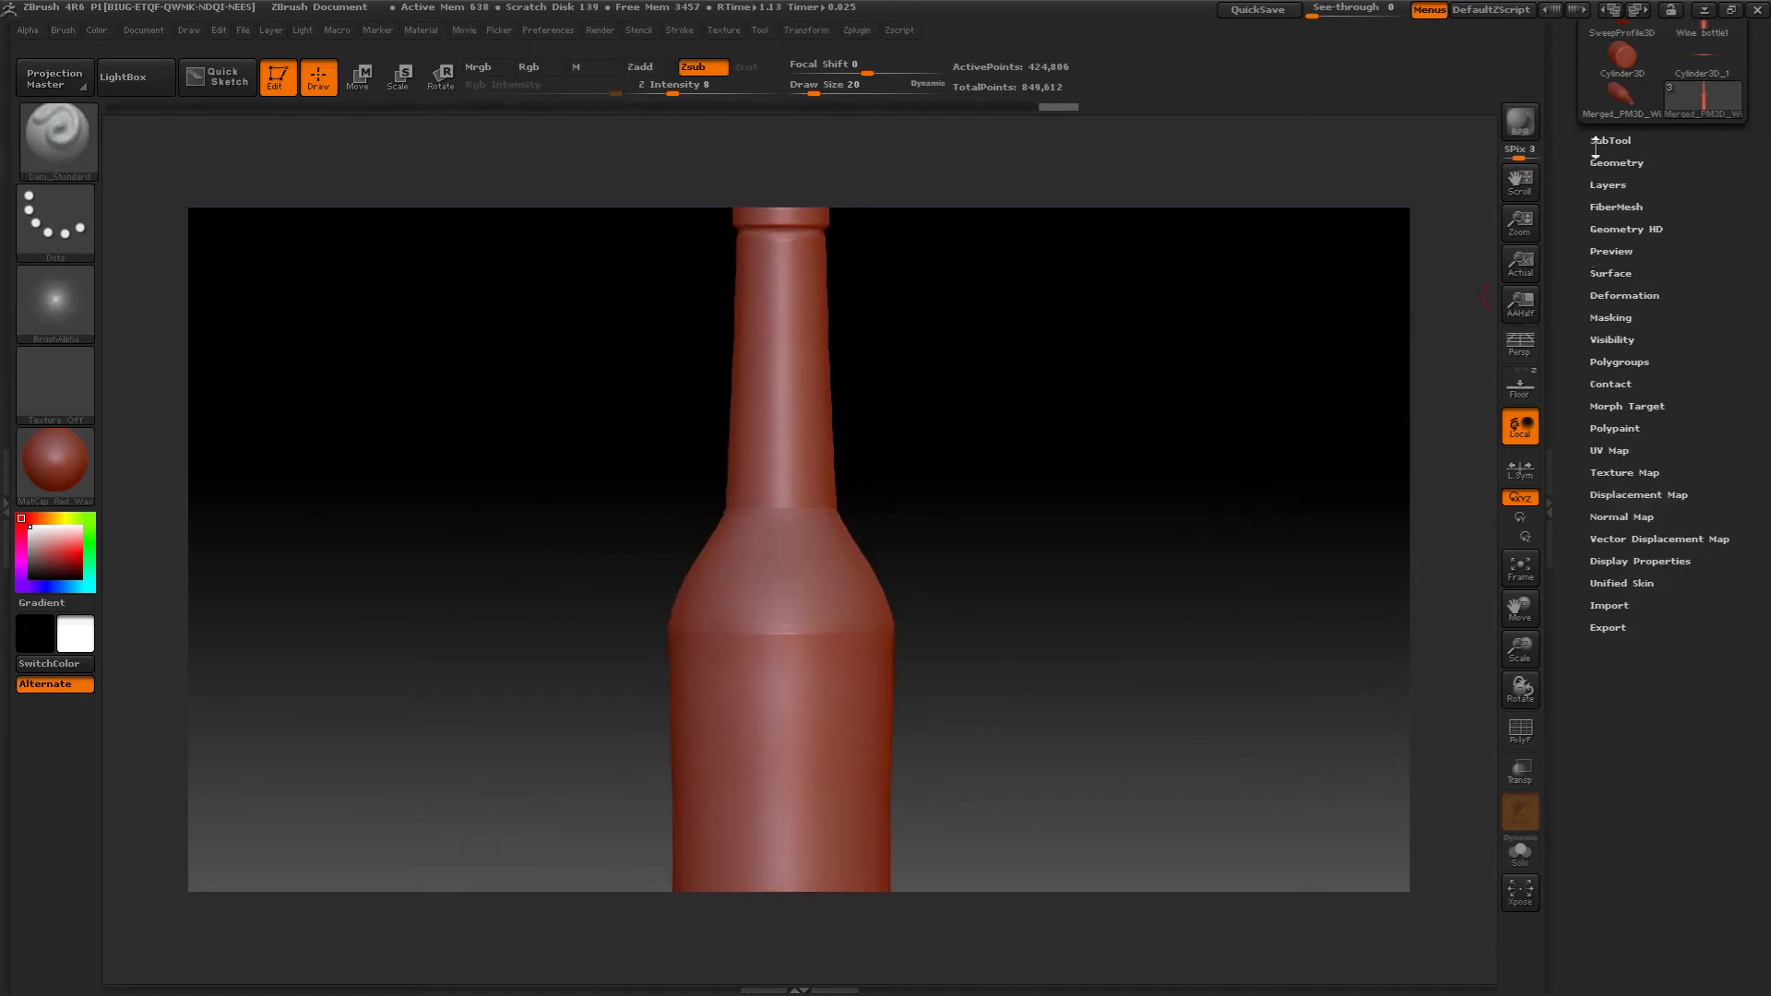
{"action": "left_click", "coordinate": [1612, 164]}
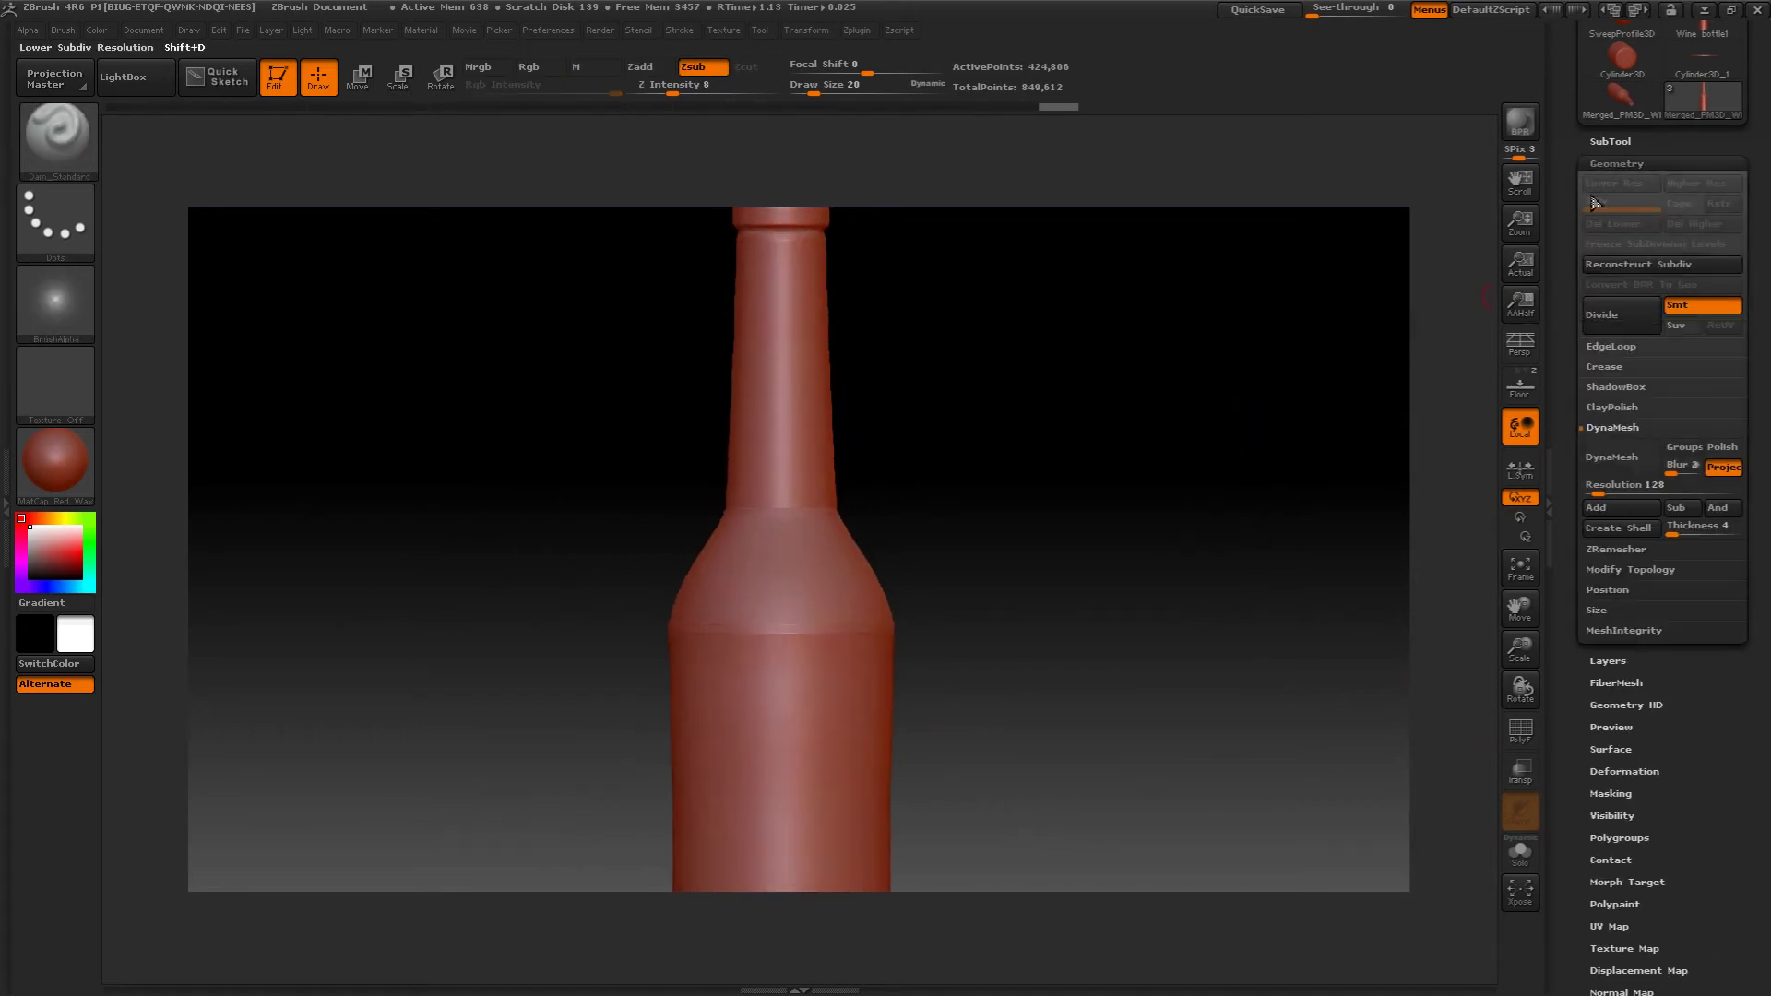
{"action": "left_click", "coordinate": [1608, 488]}
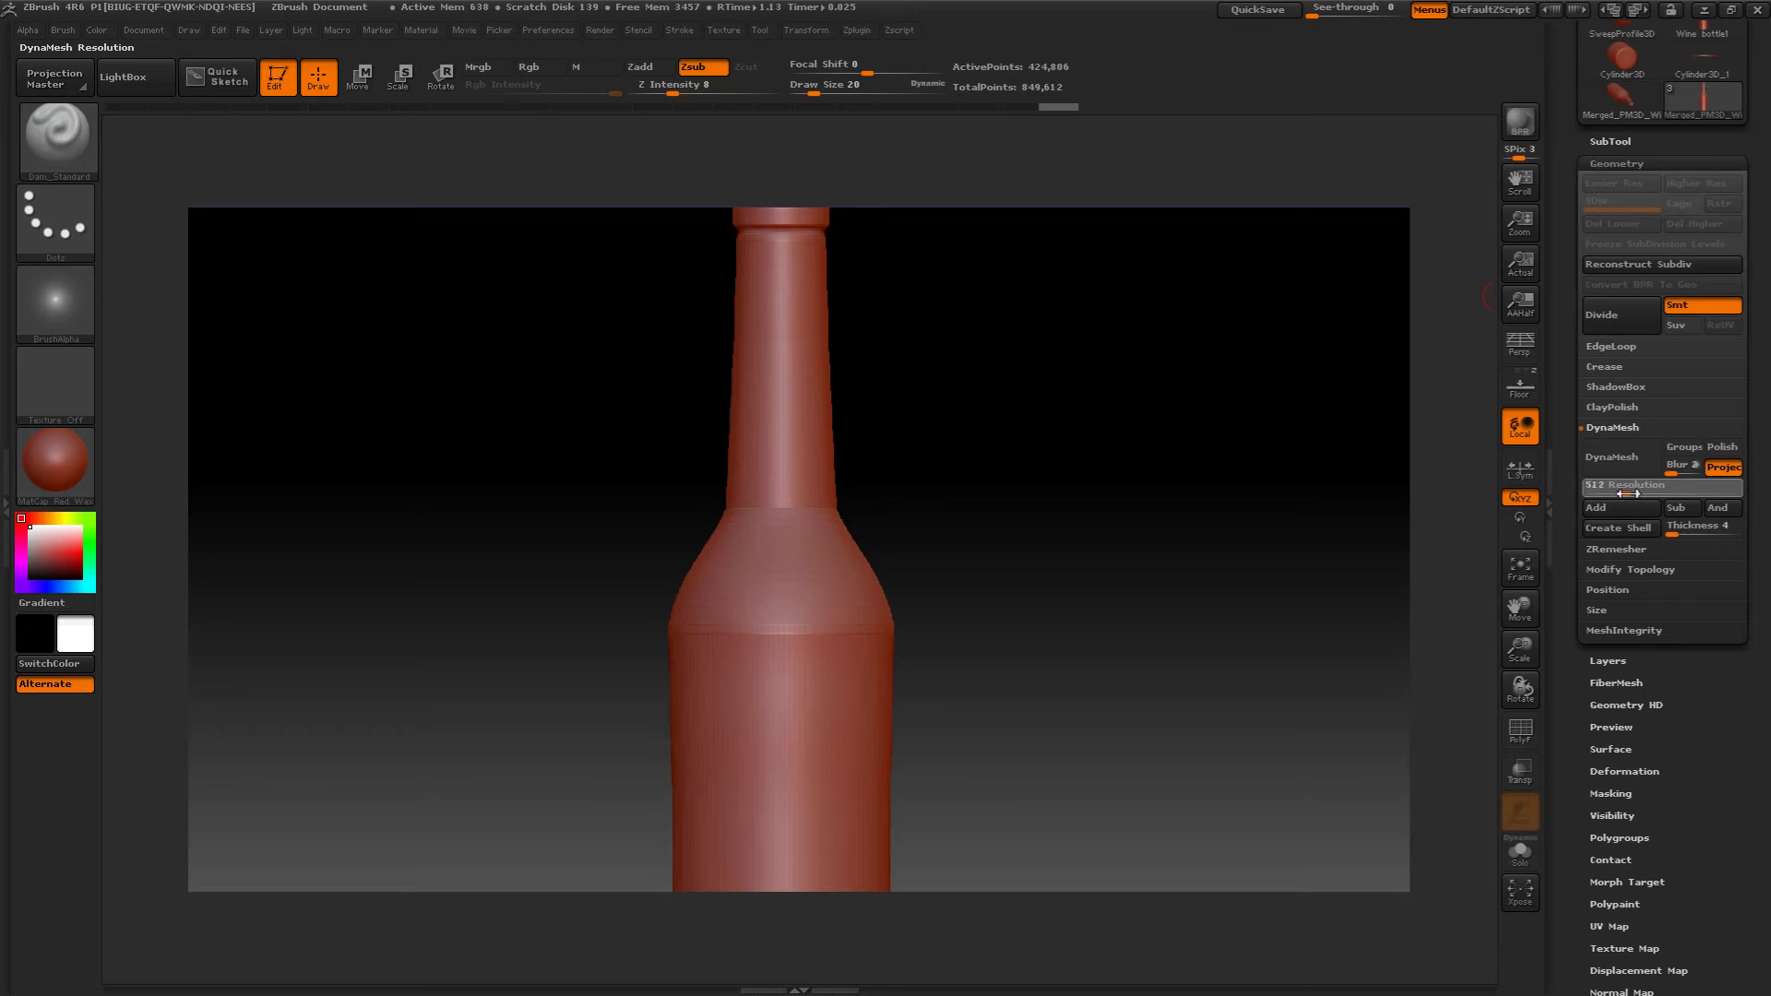
{"action": "left_click", "coordinate": [1628, 492]}
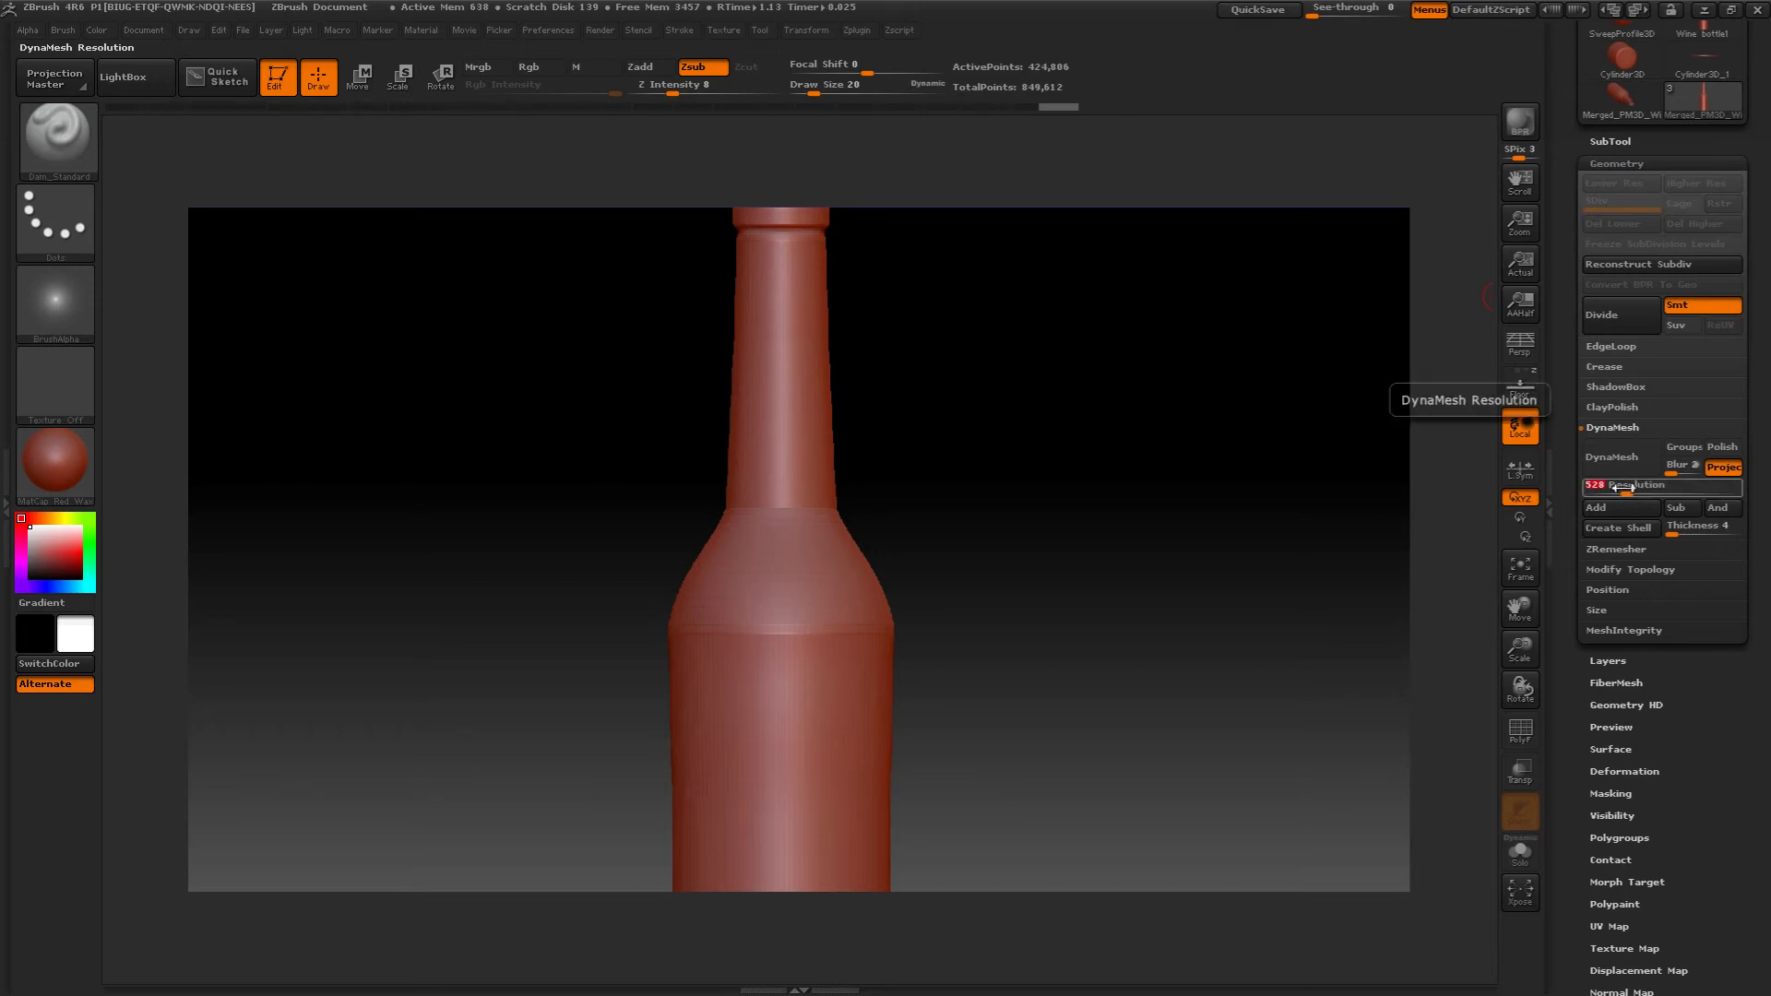
{"action": "type", "text": "512"}
{"action": "key", "text": "Return"}
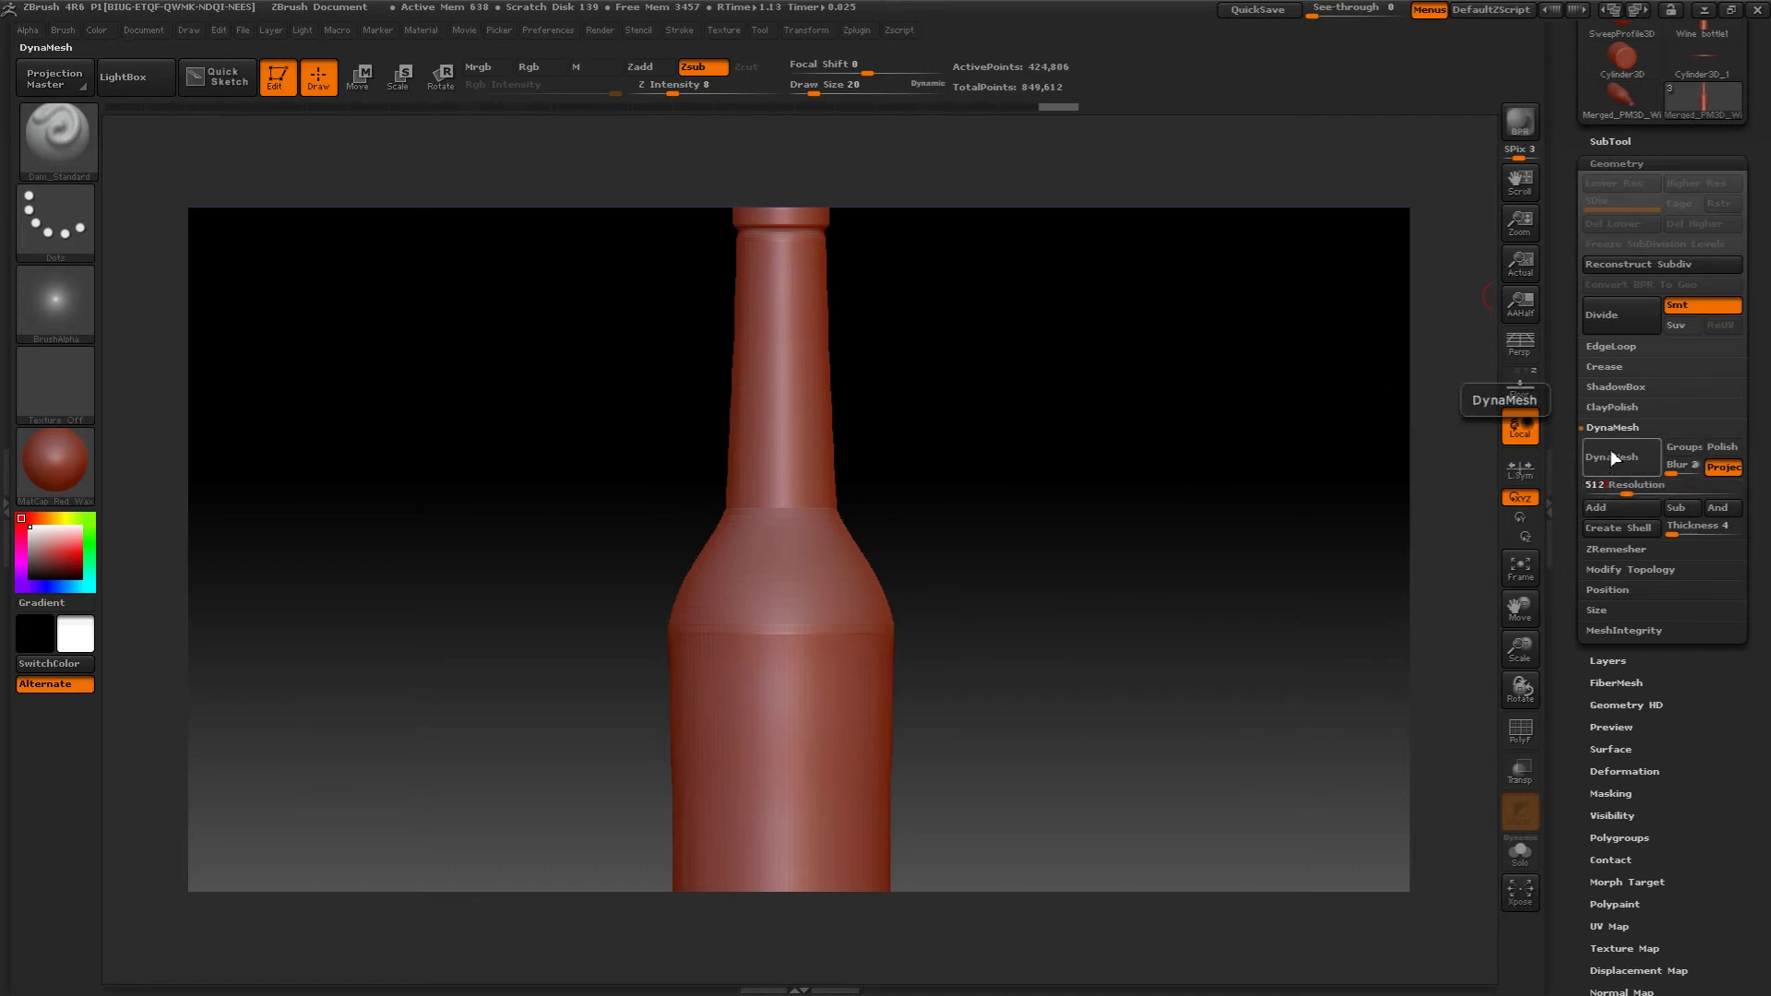
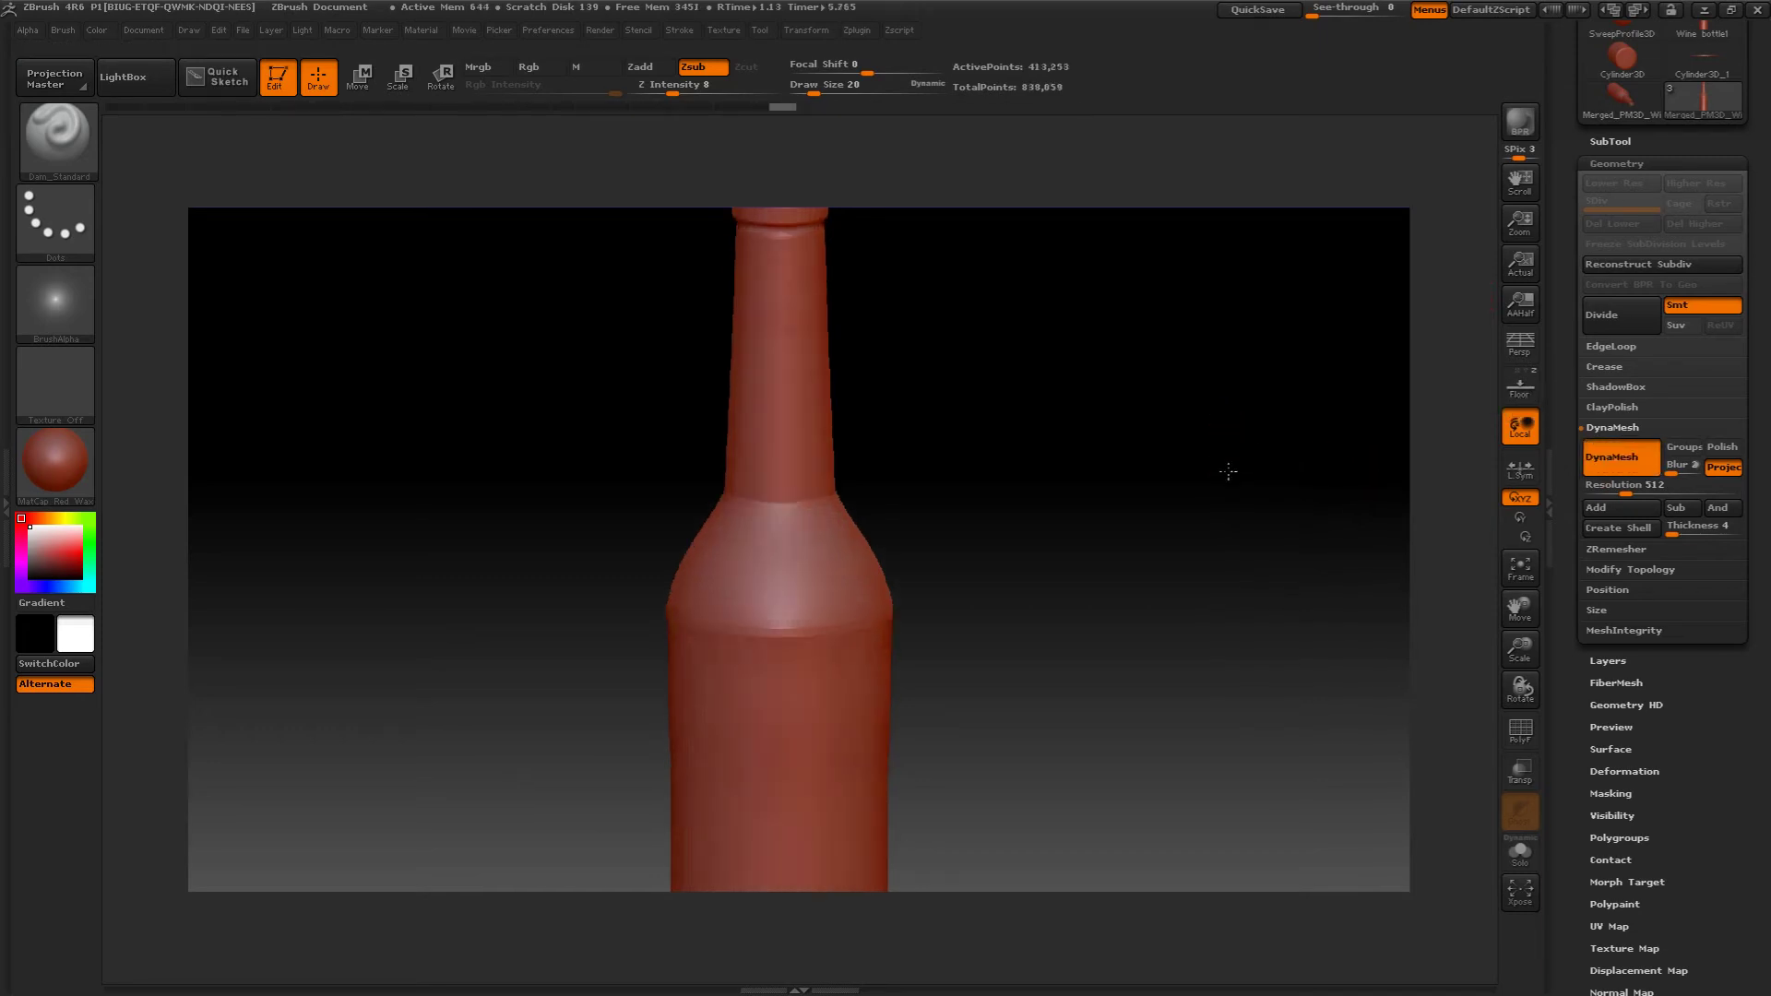
- Check the bottle's polygon wireframe and smooth the edge around its base with the Smooth brush
{"action": "left_click_drag", "start_coordinate": [1227, 471], "coordinate": [1188, 391]}
{"action": "left_click_drag", "start_coordinate": [1117, 494], "coordinate": [1470, 727]}
{"action": "left_click", "coordinate": [1518, 737]}
{"action": "left_click", "coordinate": [1520, 731]}
{"action": "left_click_drag", "start_coordinate": [1312, 550], "coordinate": [922, 636]}
{"action": "left_click_drag", "start_coordinate": [783, 389], "coordinate": [764, 412]}
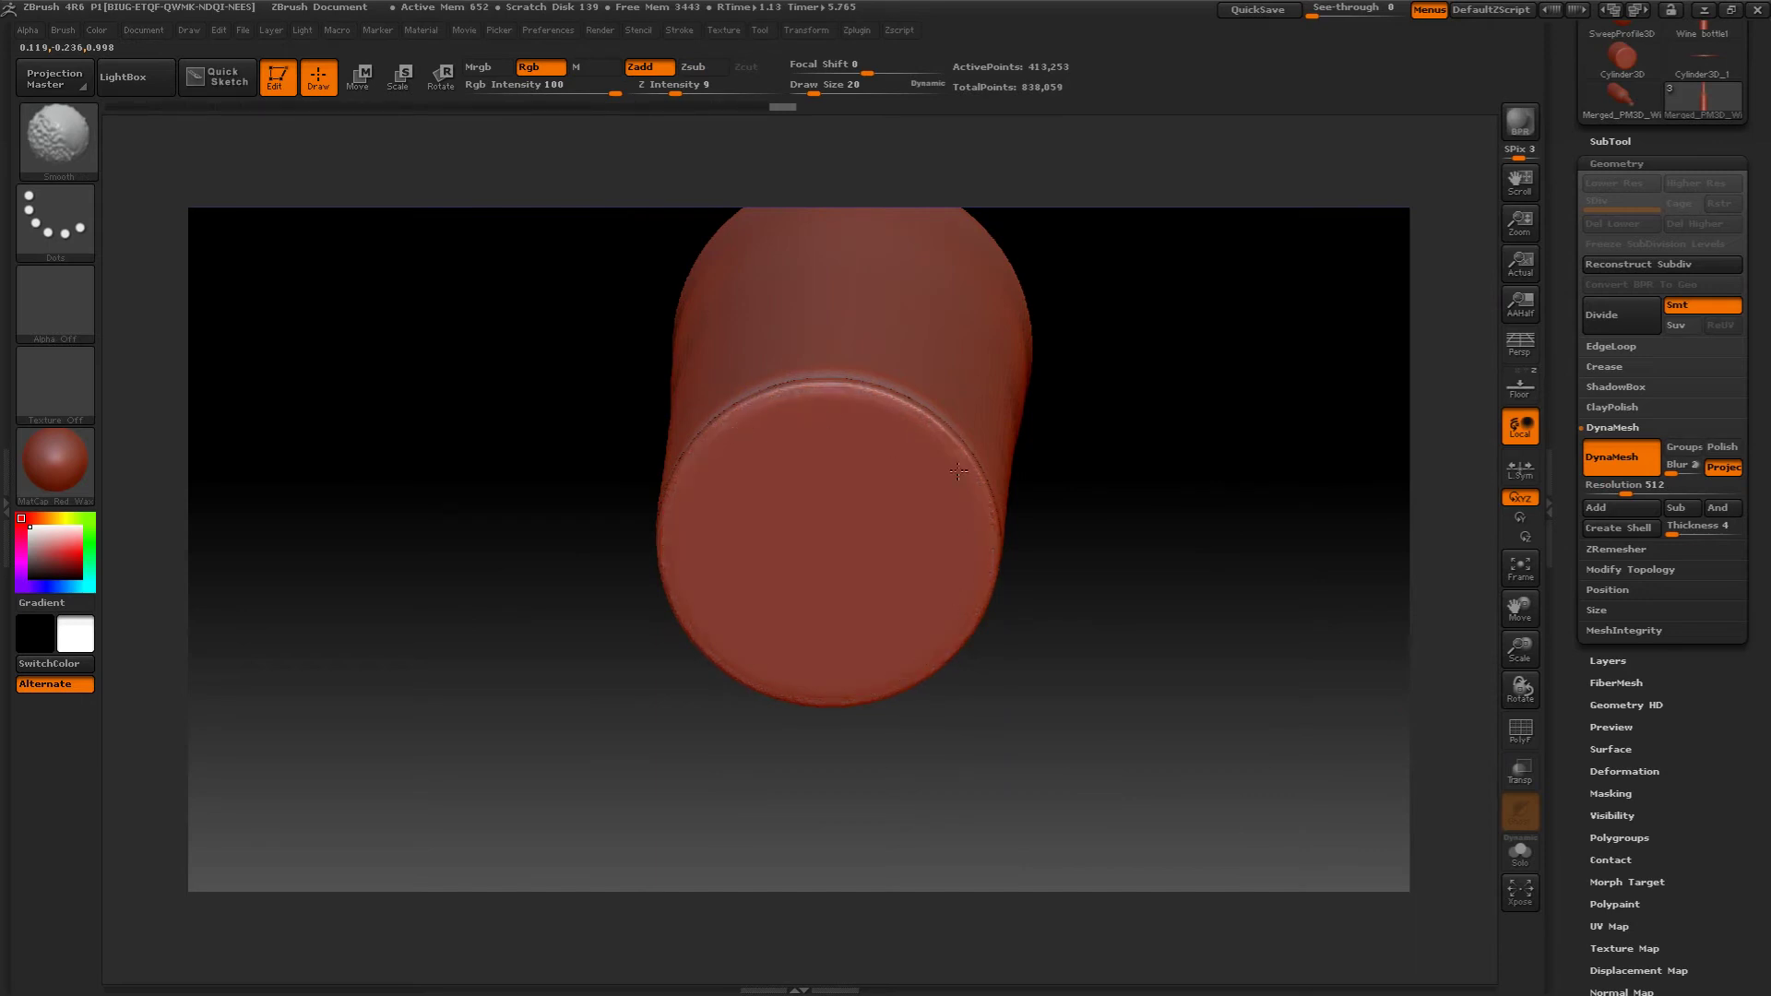
{"action": "mouse_move", "coordinate": [1221, 396]}
{"action": "left_mouse_down"}
{"action": "mouse_move", "coordinate": [1218, 507]}
{"action": "mouse_move", "coordinate": [1170, 562]}
{"action": "mouse_move", "coordinate": [1218, 443]}
{"action": "mouse_move", "coordinate": [1205, 526]}
{"action": "mouse_move", "coordinate": [1186, 454]}
{"action": "mouse_move", "coordinate": [1214, 590]}
{"action": "mouse_move", "coordinate": [1178, 375]}
{"action": "mouse_move", "coordinate": [1141, 478]}
{"action": "mouse_move", "coordinate": [1162, 422]}
{"action": "left_mouse_up"}
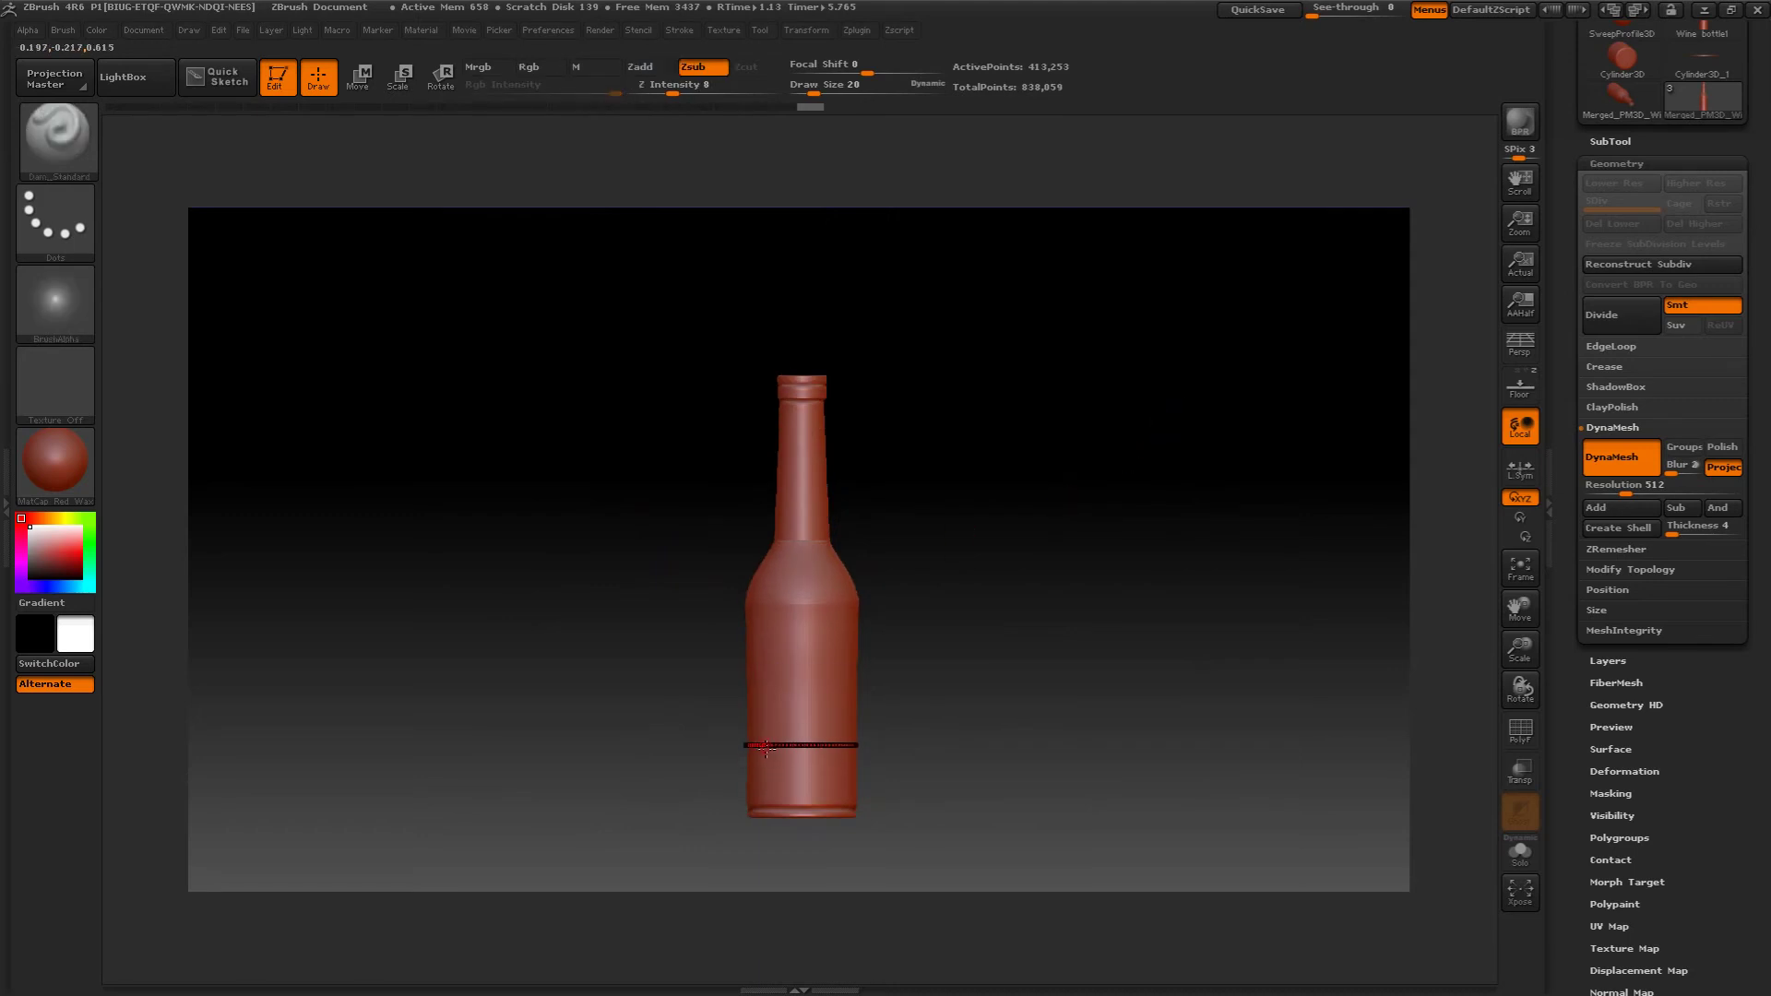
- Raise the draw size to 100 and smooth the groove near the bottle's base
{"action": "key", "text": "bracketright"}
{"action": "key", "text": "bracketright"}
{"action": "key", "text": "bracketright"}
{"action": "key", "text": "bracketright"}
{"action": "key", "text": "bracketright"}
{"action": "key", "text": "bracketright"}
{"action": "key", "text": "bracketright"}
{"action": "key", "text": "bracketright"}
{"action": "key", "text": "shift"}
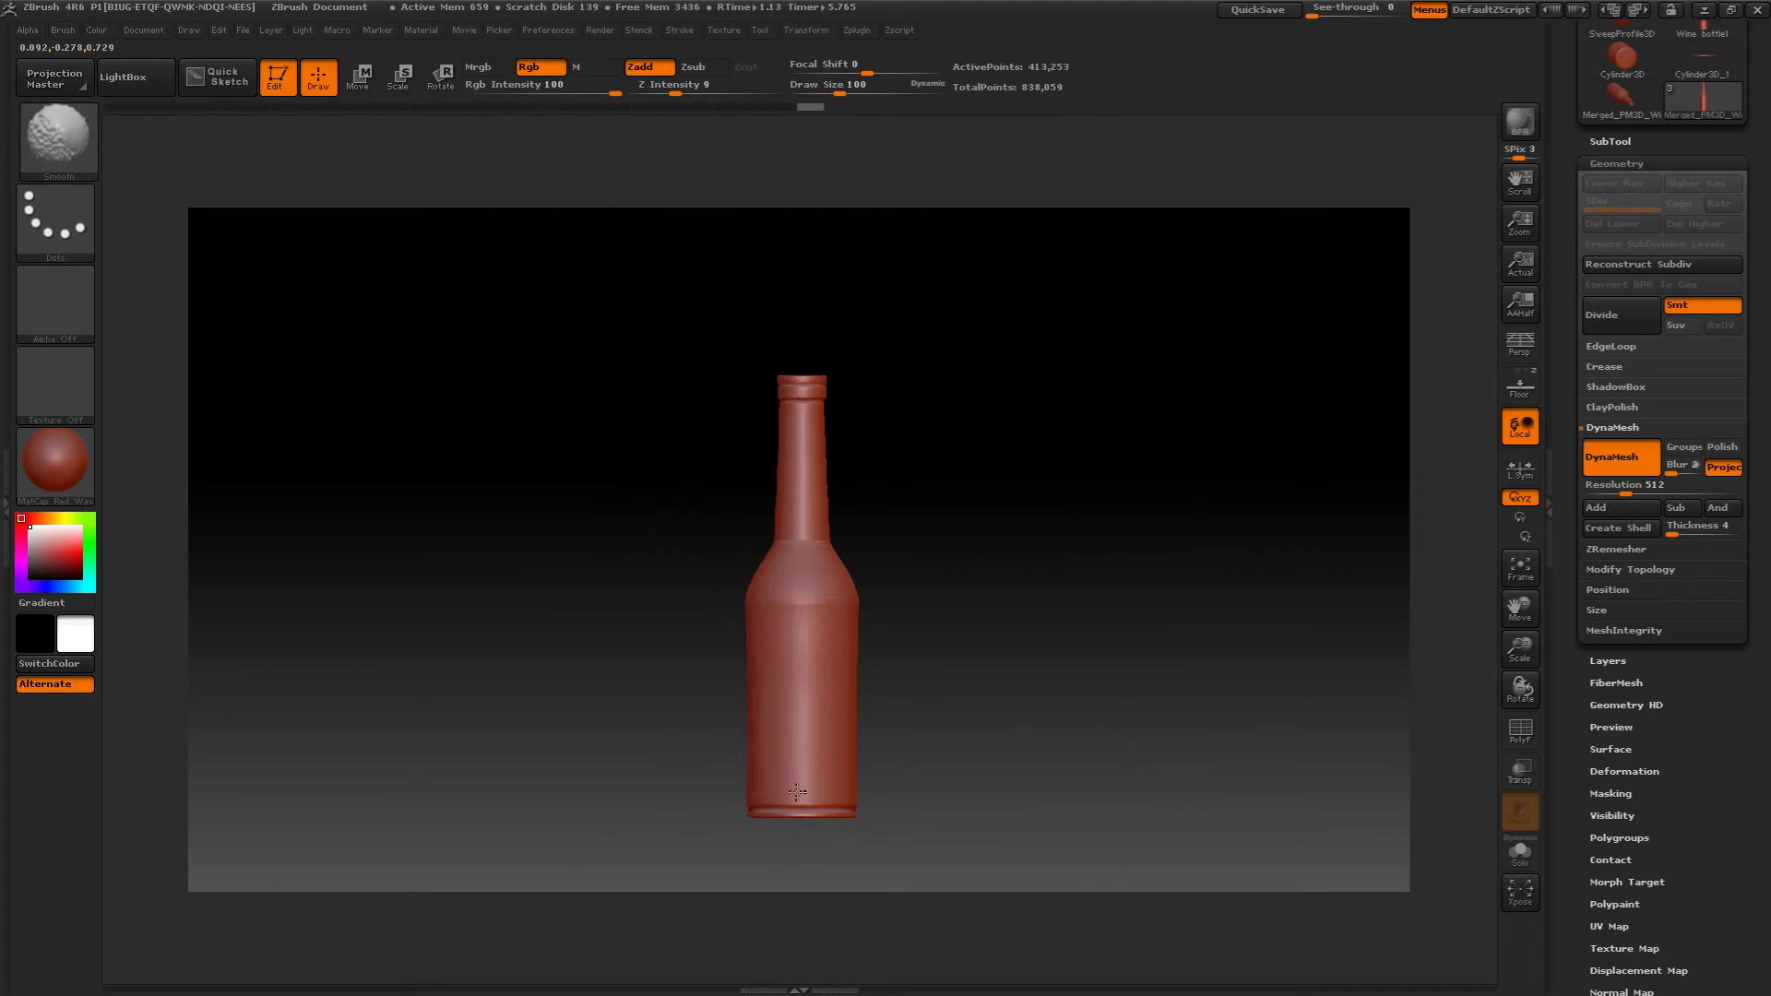
{"action": "mouse_move", "coordinate": [514, 498]}
{"action": "left_mouse_down"}
{"action": "mouse_move", "coordinate": [545, 545]}
{"action": "mouse_move", "coordinate": [1047, 636]}
{"action": "mouse_move", "coordinate": [1023, 476]}
{"action": "mouse_move", "coordinate": [949, 462]}
{"action": "mouse_move", "coordinate": [1060, 494]}
{"action": "mouse_move", "coordinate": [1003, 533]}
{"action": "mouse_move", "coordinate": [1106, 487]}
{"action": "mouse_move", "coordinate": [1087, 514]}
{"action": "mouse_move", "coordinate": [1055, 494]}
{"action": "mouse_move", "coordinate": [1020, 593]}
{"action": "mouse_move", "coordinate": [1087, 415]}
{"action": "mouse_move", "coordinate": [1070, 494]}
{"action": "mouse_move", "coordinate": [1091, 526]}
{"action": "mouse_move", "coordinate": [1082, 462]}
{"action": "mouse_move", "coordinate": [1019, 431]}
{"action": "mouse_move", "coordinate": [1071, 443]}
{"action": "mouse_move", "coordinate": [1040, 426]}
{"action": "left_mouse_up"}
{"action": "mouse_move", "coordinate": [961, 382]}
{"action": "left_mouse_down"}
{"action": "mouse_move", "coordinate": [980, 396]}
{"action": "mouse_move", "coordinate": [939, 387]}
{"action": "left_mouse_up"}
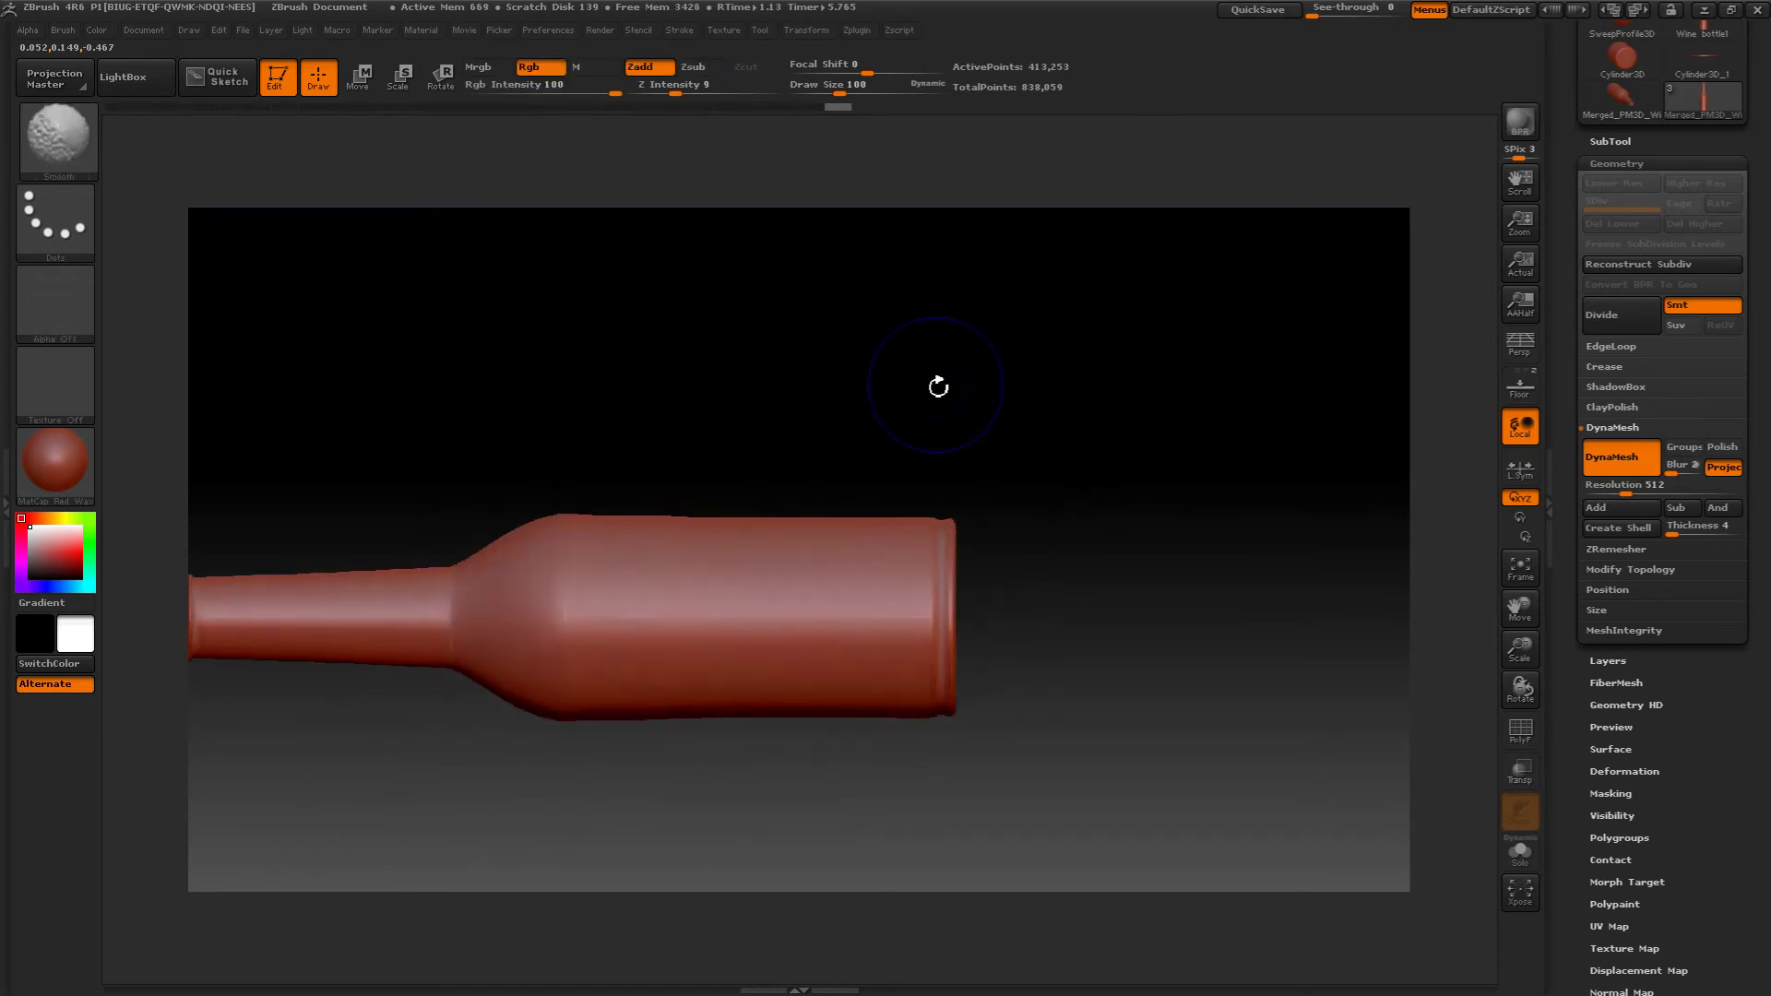
- Examine the polygon wireframe on the underside of the bottle
{"action": "left_click_drag", "start_coordinate": [742, 379], "coordinate": [749, 438], "text": "alt"}
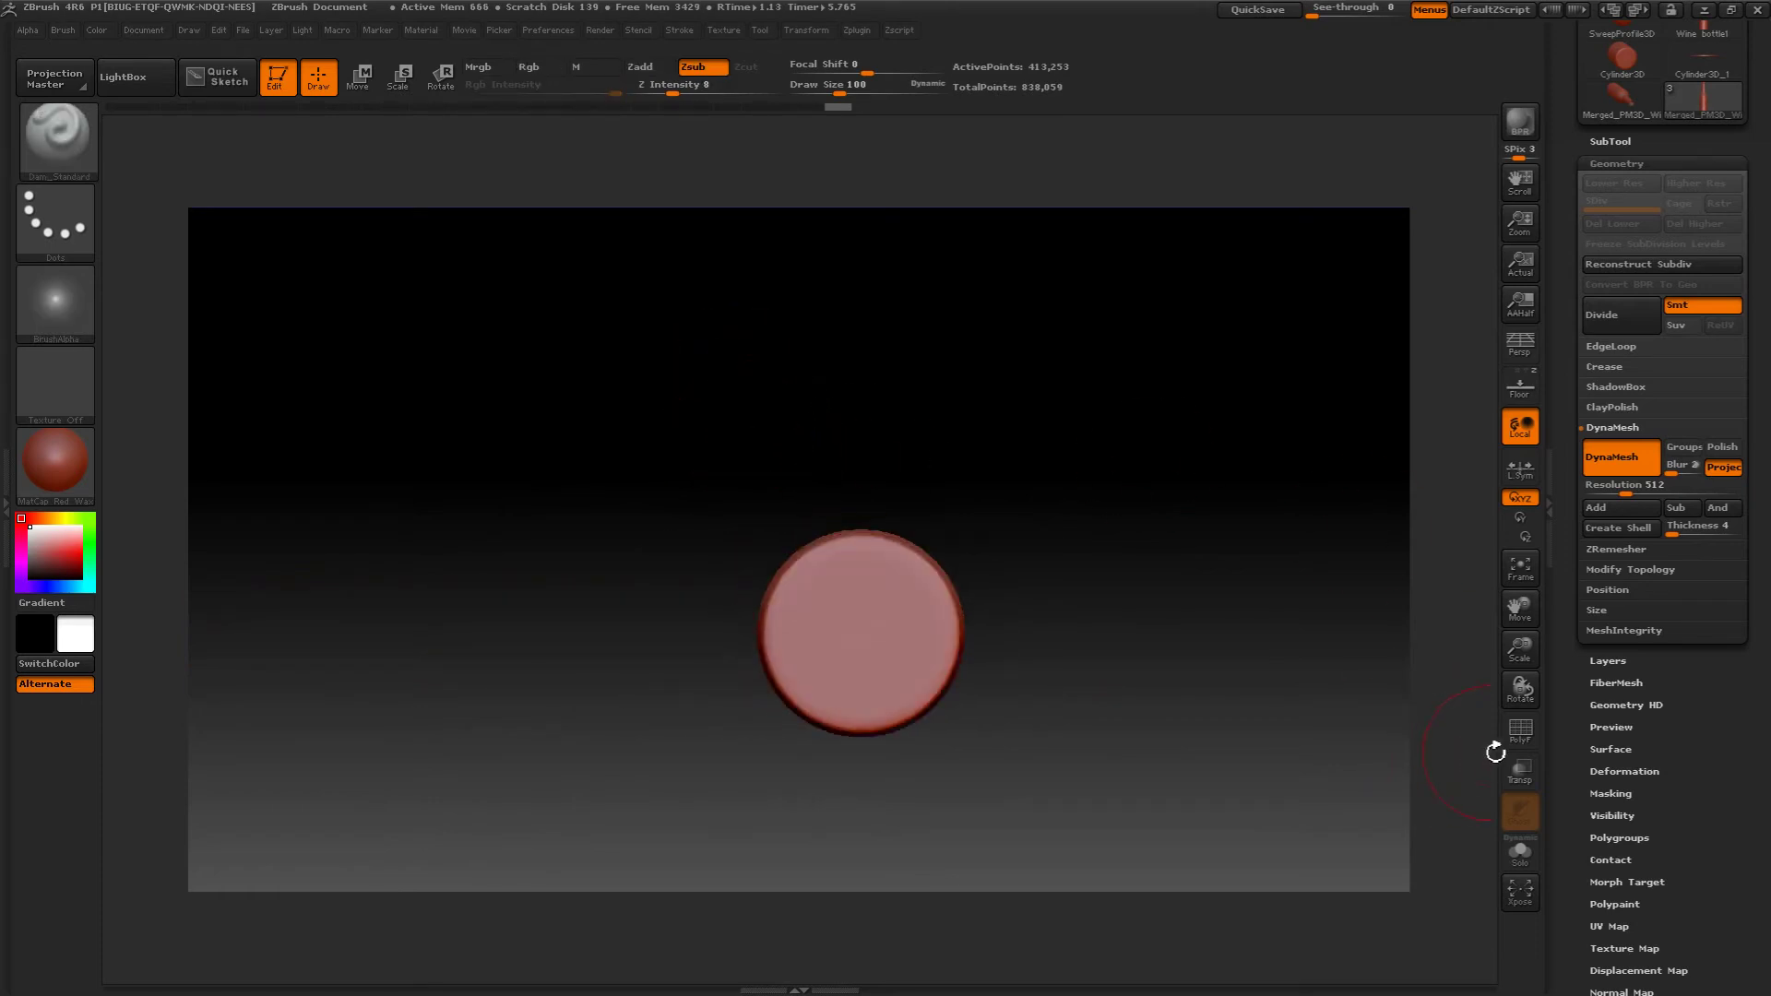
{"action": "left_click", "coordinate": [1520, 729]}
{"action": "mouse_move", "coordinate": [1199, 475]}
{"action": "left_mouse_down"}
{"action": "mouse_move", "coordinate": [1209, 526]}
{"action": "mouse_move", "coordinate": [1262, 542]}
{"action": "mouse_move", "coordinate": [1121, 477]}
{"action": "mouse_move", "coordinate": [1186, 517]}
{"action": "mouse_move", "coordinate": [1080, 510]}
{"action": "mouse_move", "coordinate": [1103, 524]}
{"action": "left_mouse_up"}
{"action": "left_click", "coordinate": [1520, 729]}
- Set the masking brush's stroke to Circle with the Square option enabled
{"action": "key", "text": "ctrl"}
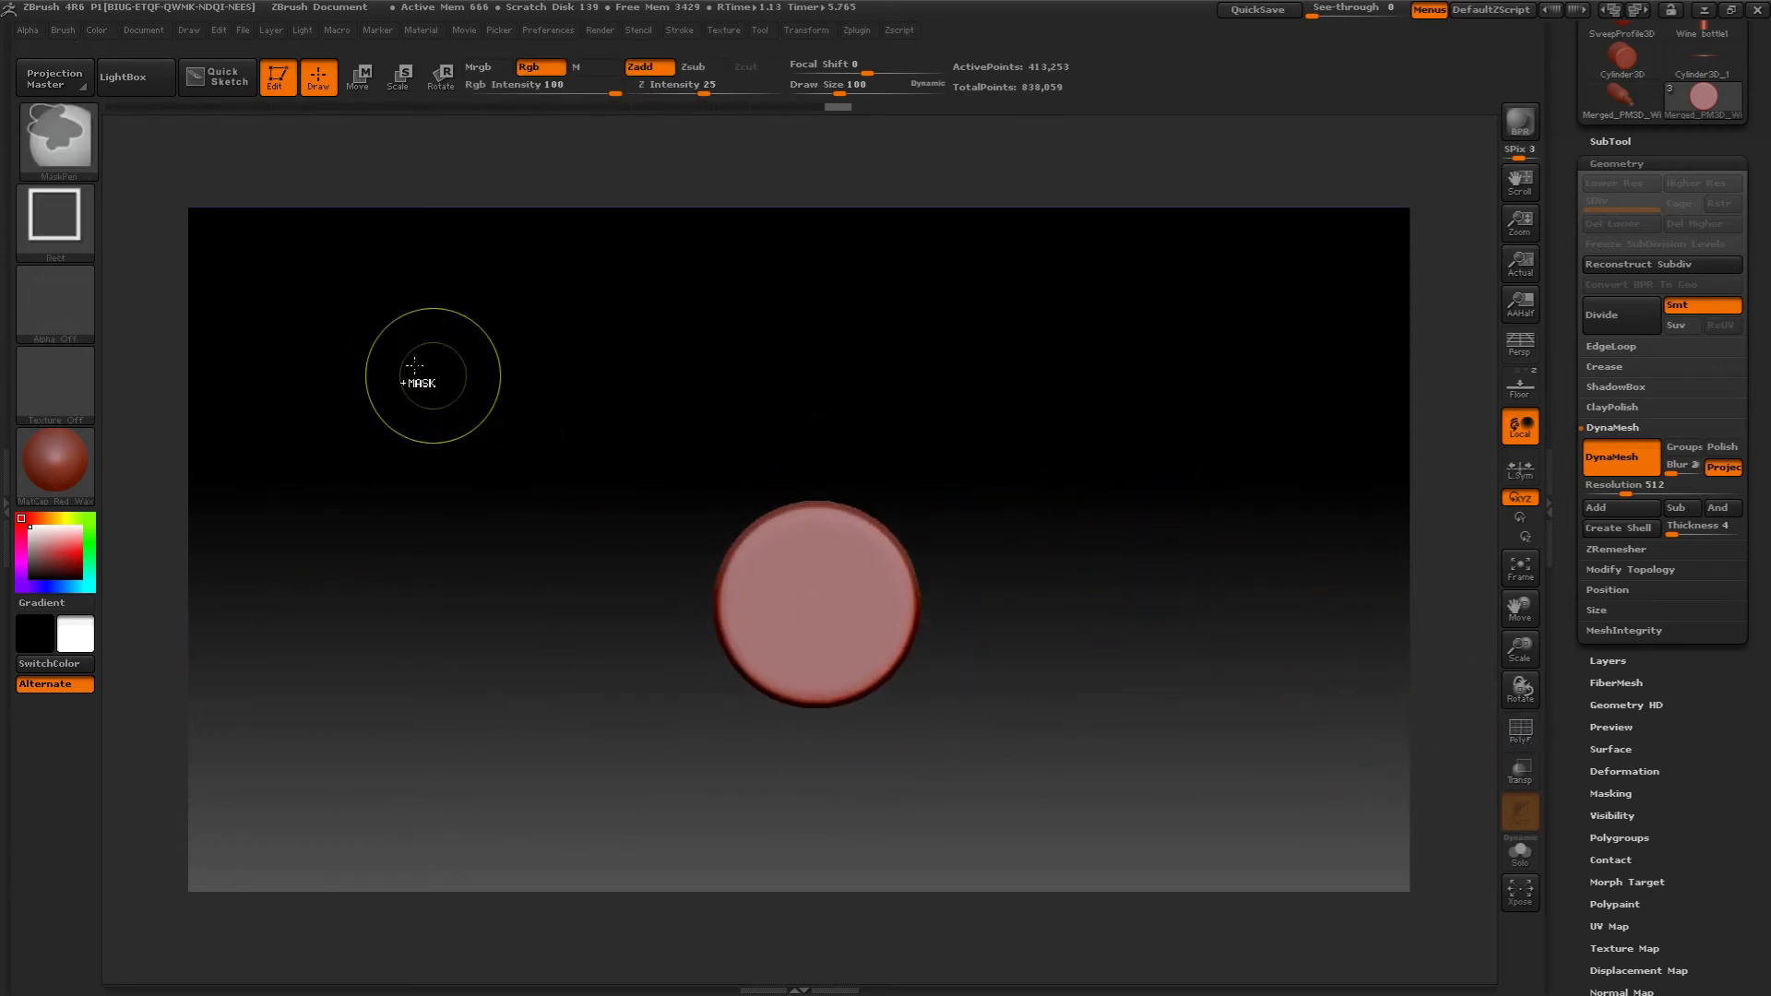
{"action": "left_click", "coordinate": [57, 222]}
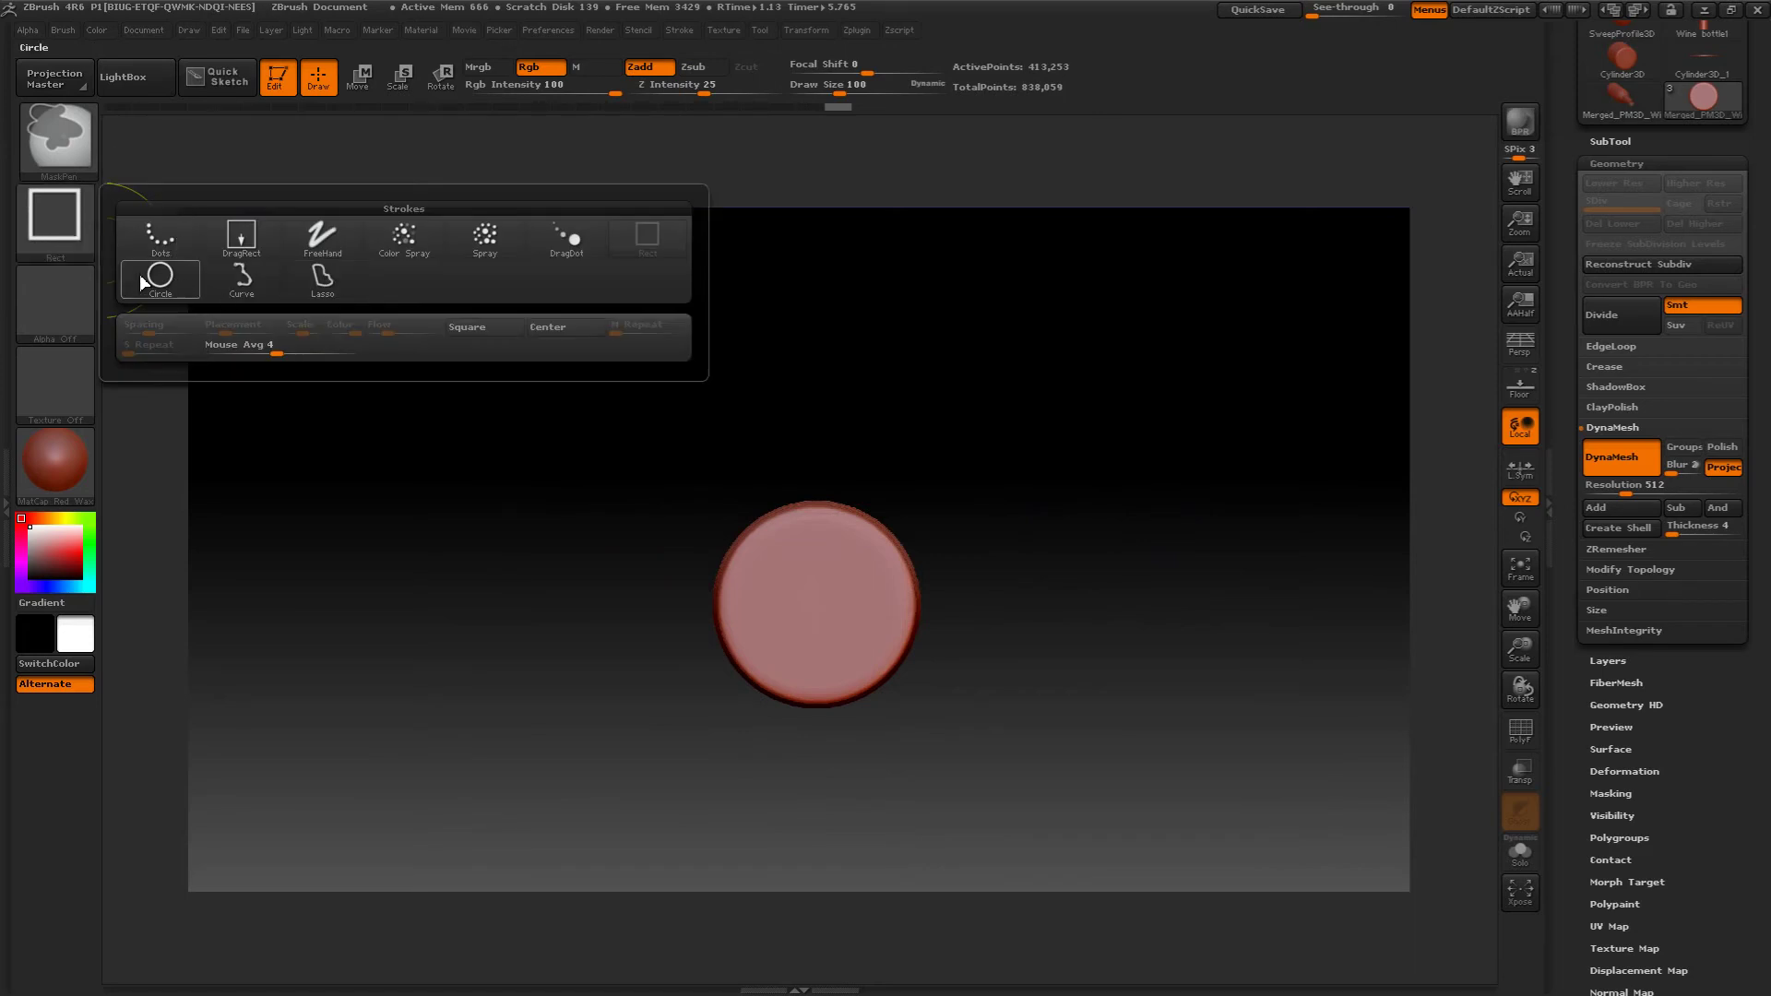
{"action": "left_click", "coordinate": [146, 278]}
{"action": "left_click", "coordinate": [58, 216]}
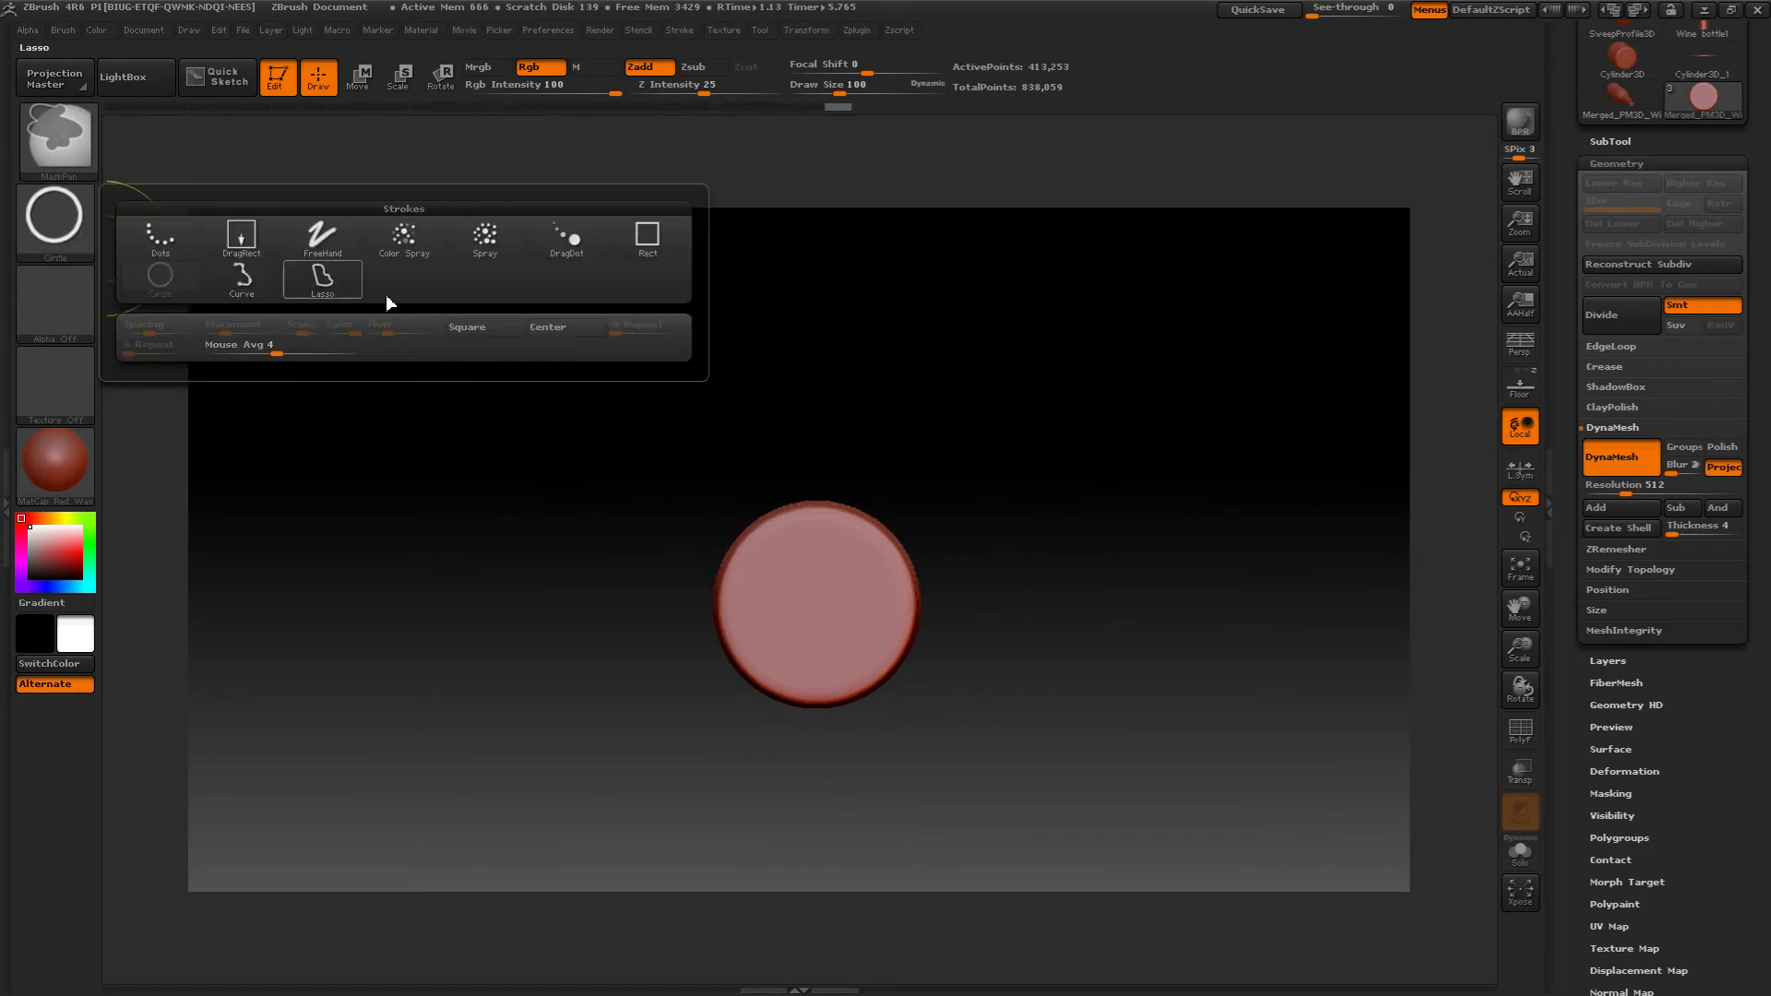
{"action": "left_click", "coordinate": [467, 327]}
{"action": "left_click", "coordinate": [81, 225]}
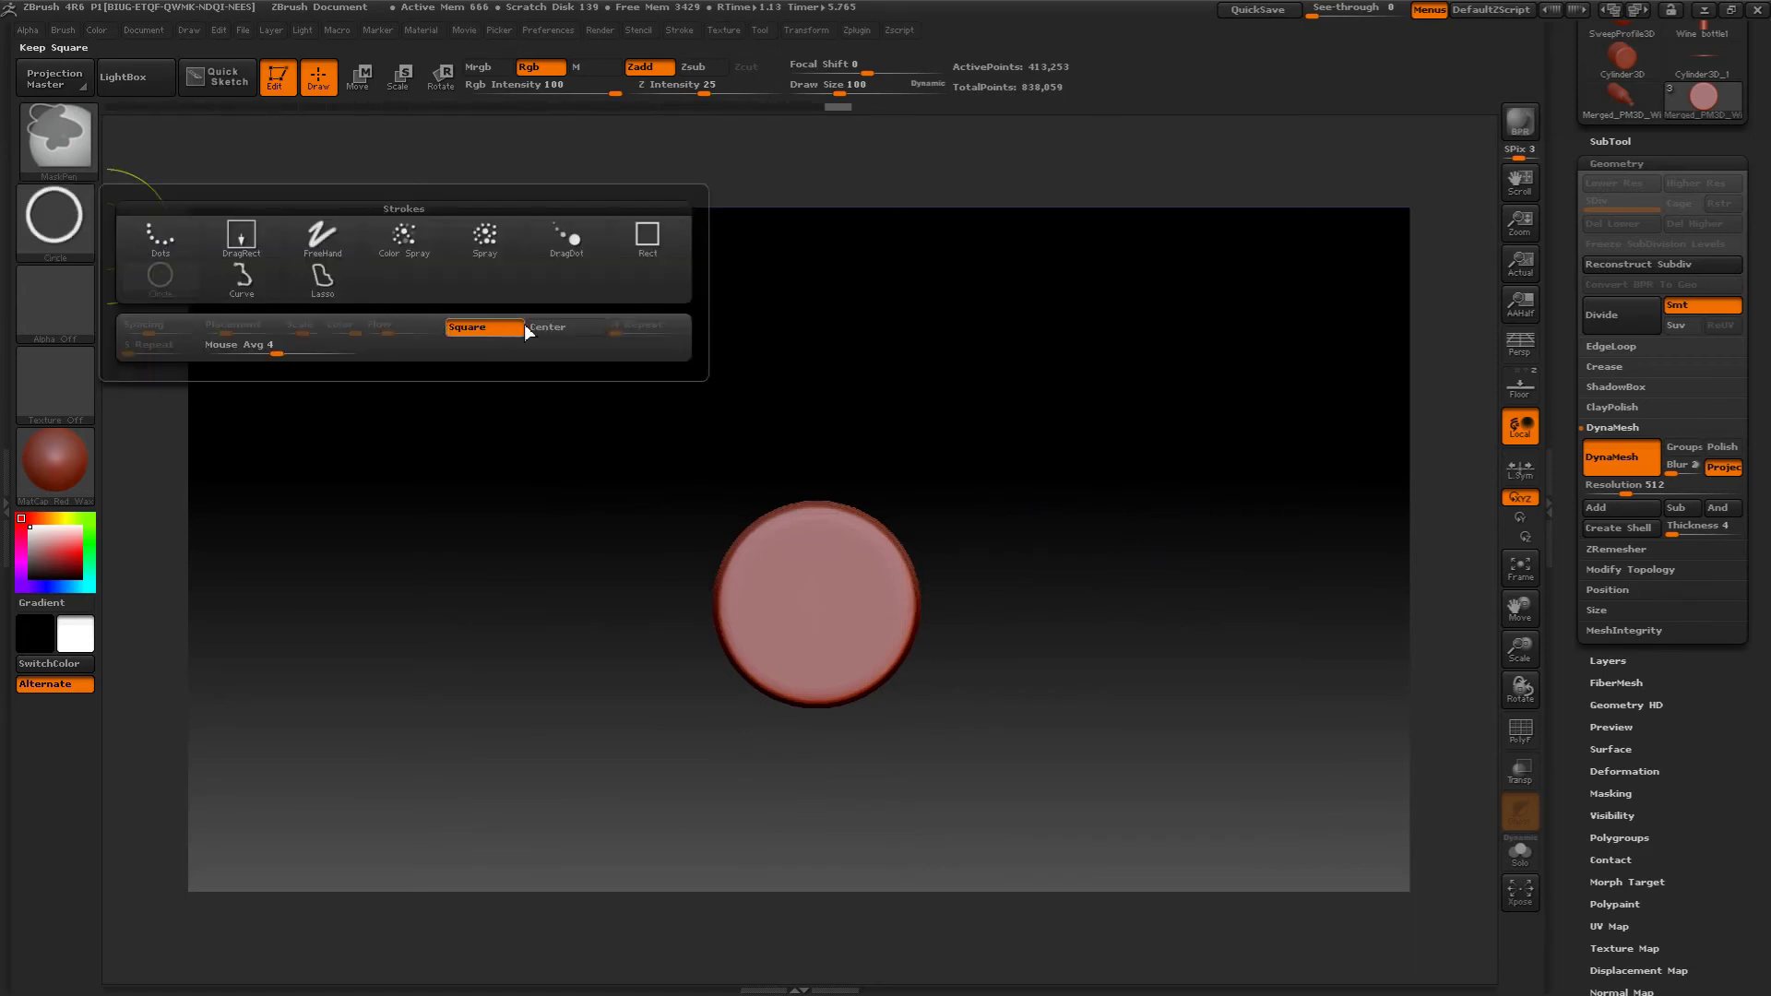
- Show the floor grid and mask the bottle's underside with a circle drawn from its center, leaving only the outer rim unmasked
{"action": "left_click", "coordinate": [1520, 394]}
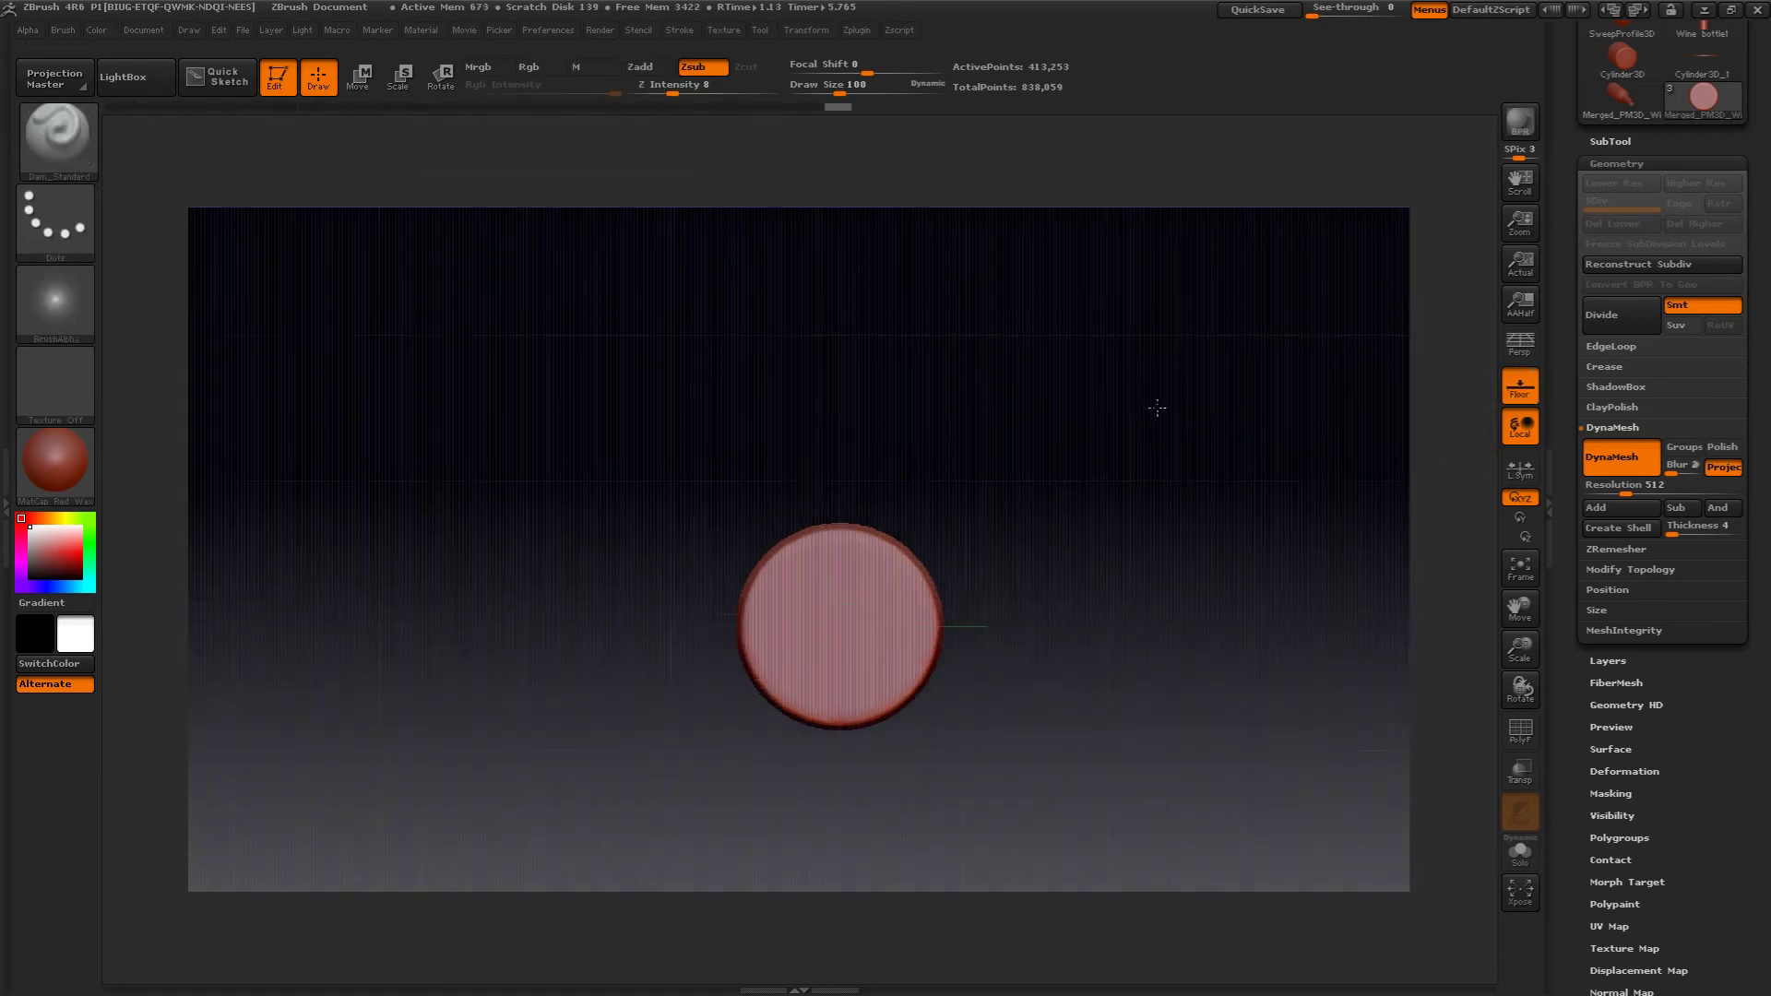
{"action": "mouse_move", "coordinate": [1157, 408]}
{"action": "left_mouse_down", "text": "alt"}
{"action": "mouse_move", "coordinate": [1154, 387]}
{"action": "mouse_move", "coordinate": [1170, 520]}
{"action": "mouse_move", "coordinate": [1170, 474]}
{"action": "mouse_move", "coordinate": [1237, 403]}
{"action": "left_mouse_up", "text": "alt"}
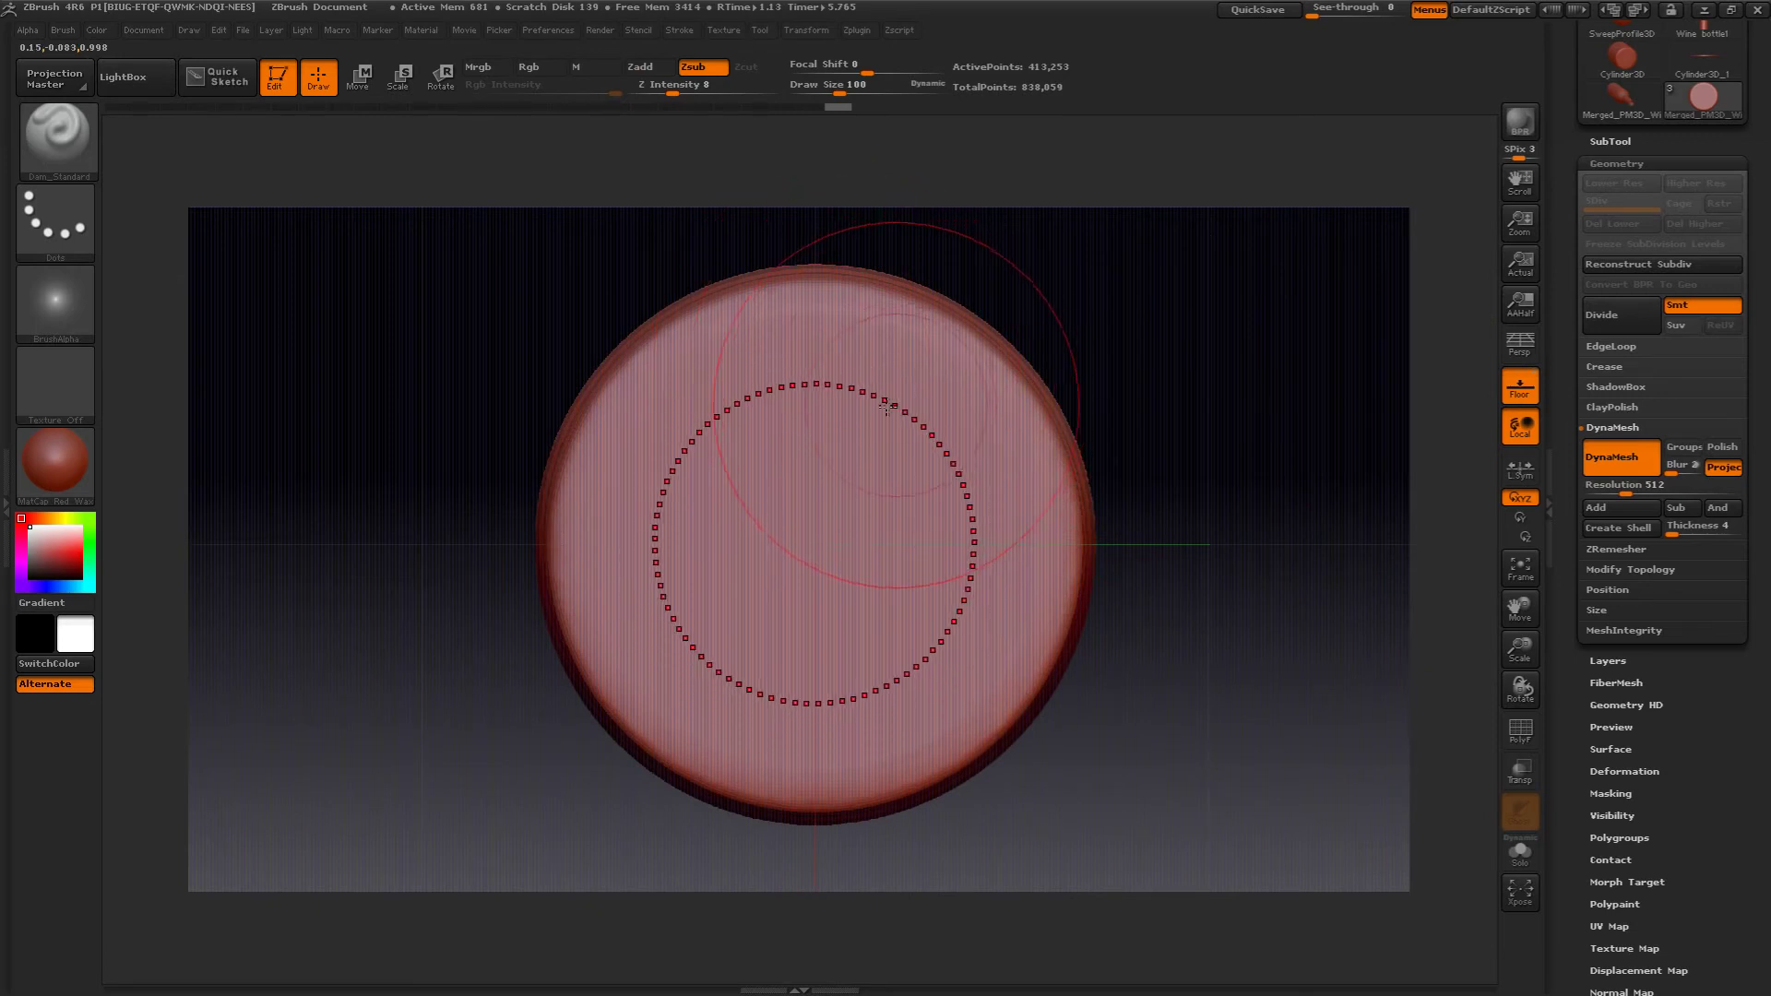
{"action": "left_click", "coordinate": [807, 33]}
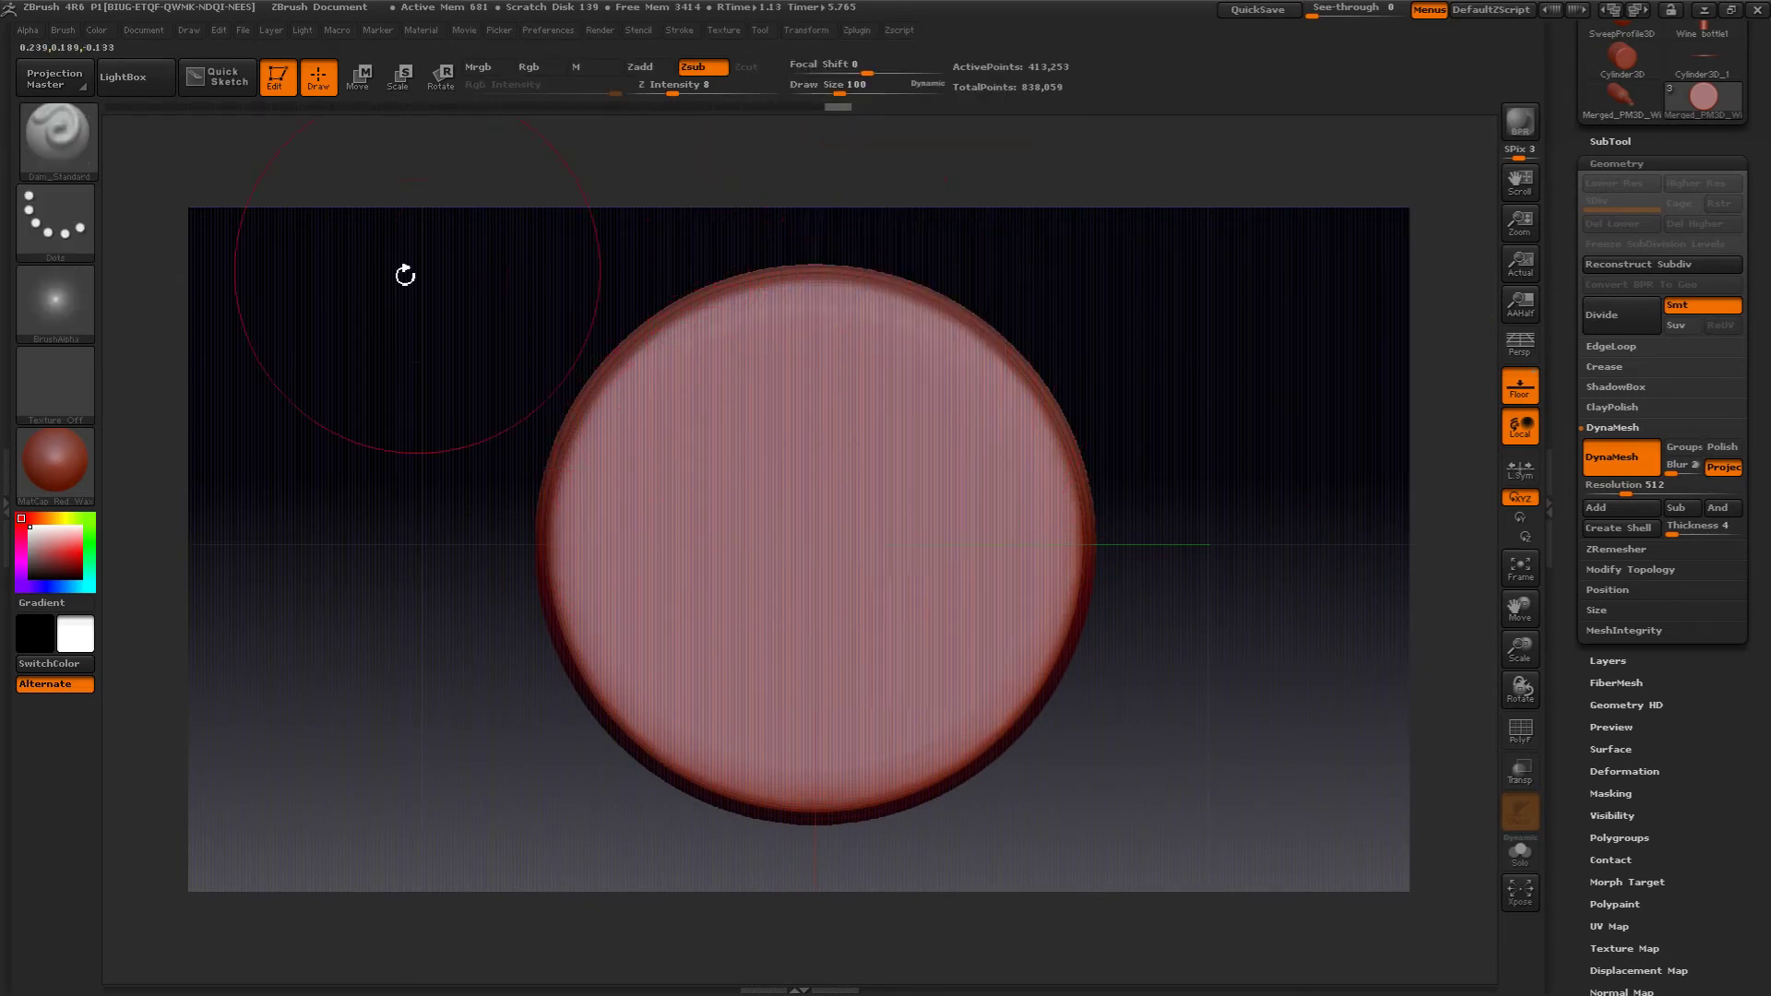
{"action": "left_click", "coordinate": [67, 224], "text": "ctrl"}
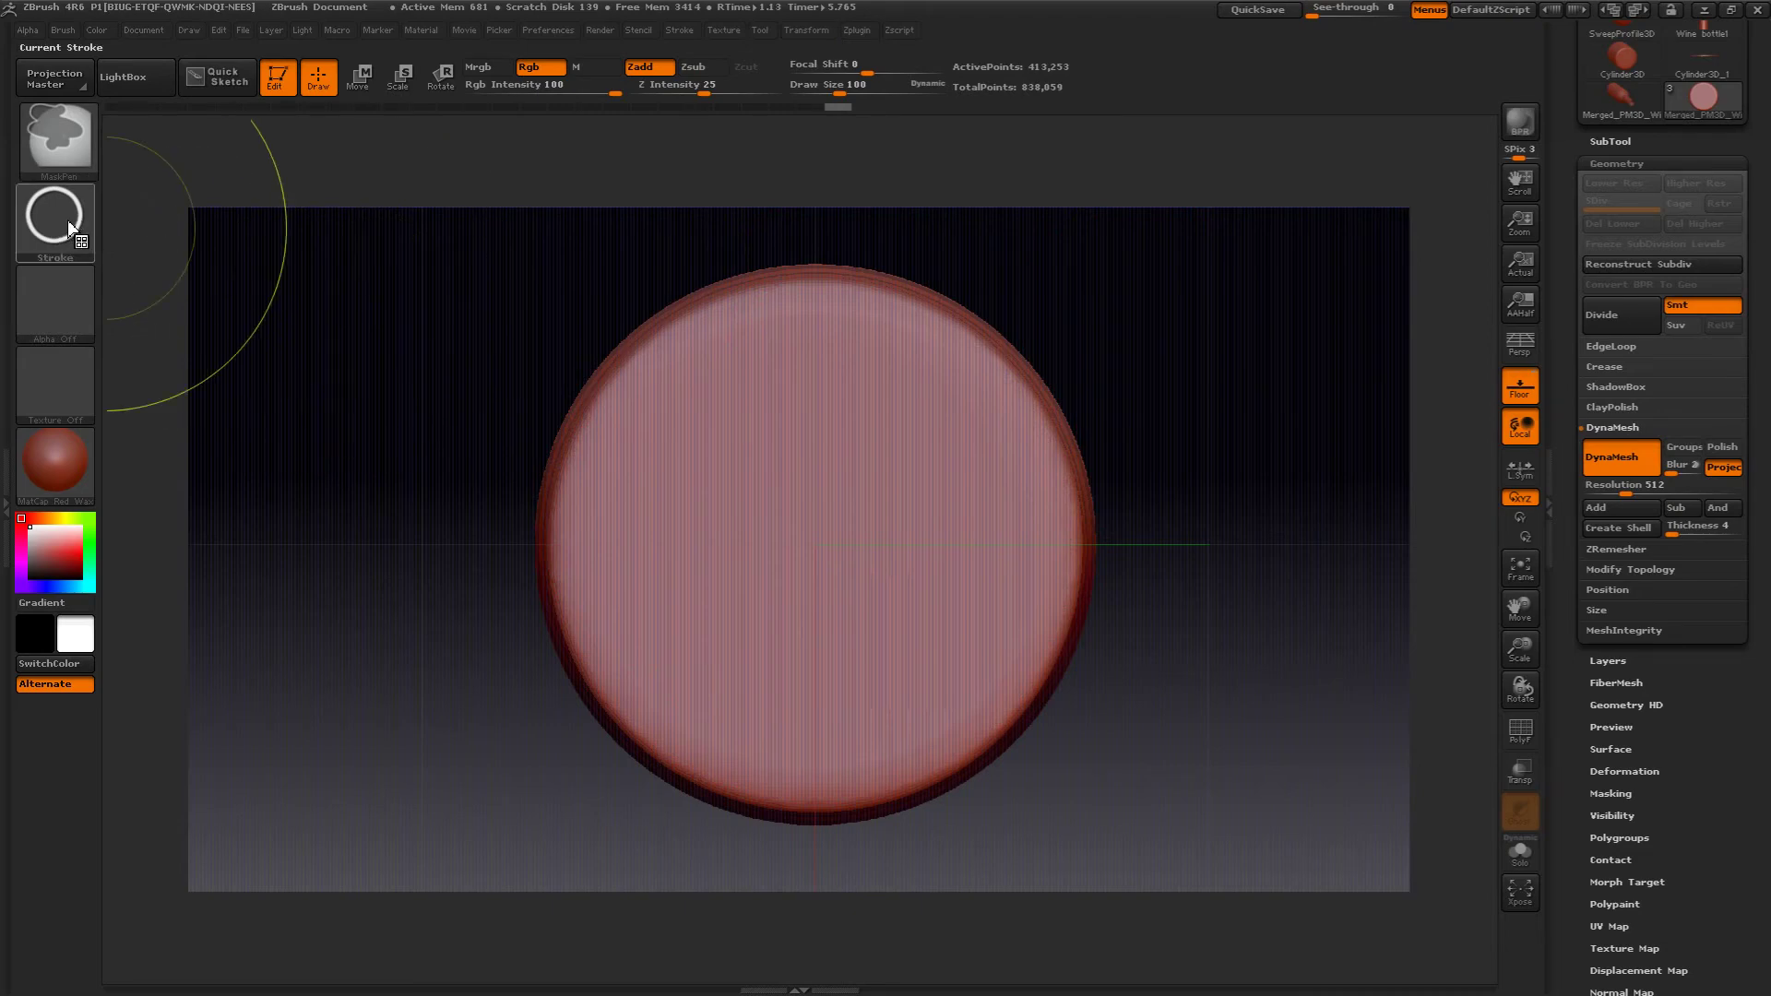
{"action": "left_click", "coordinate": [69, 220]}
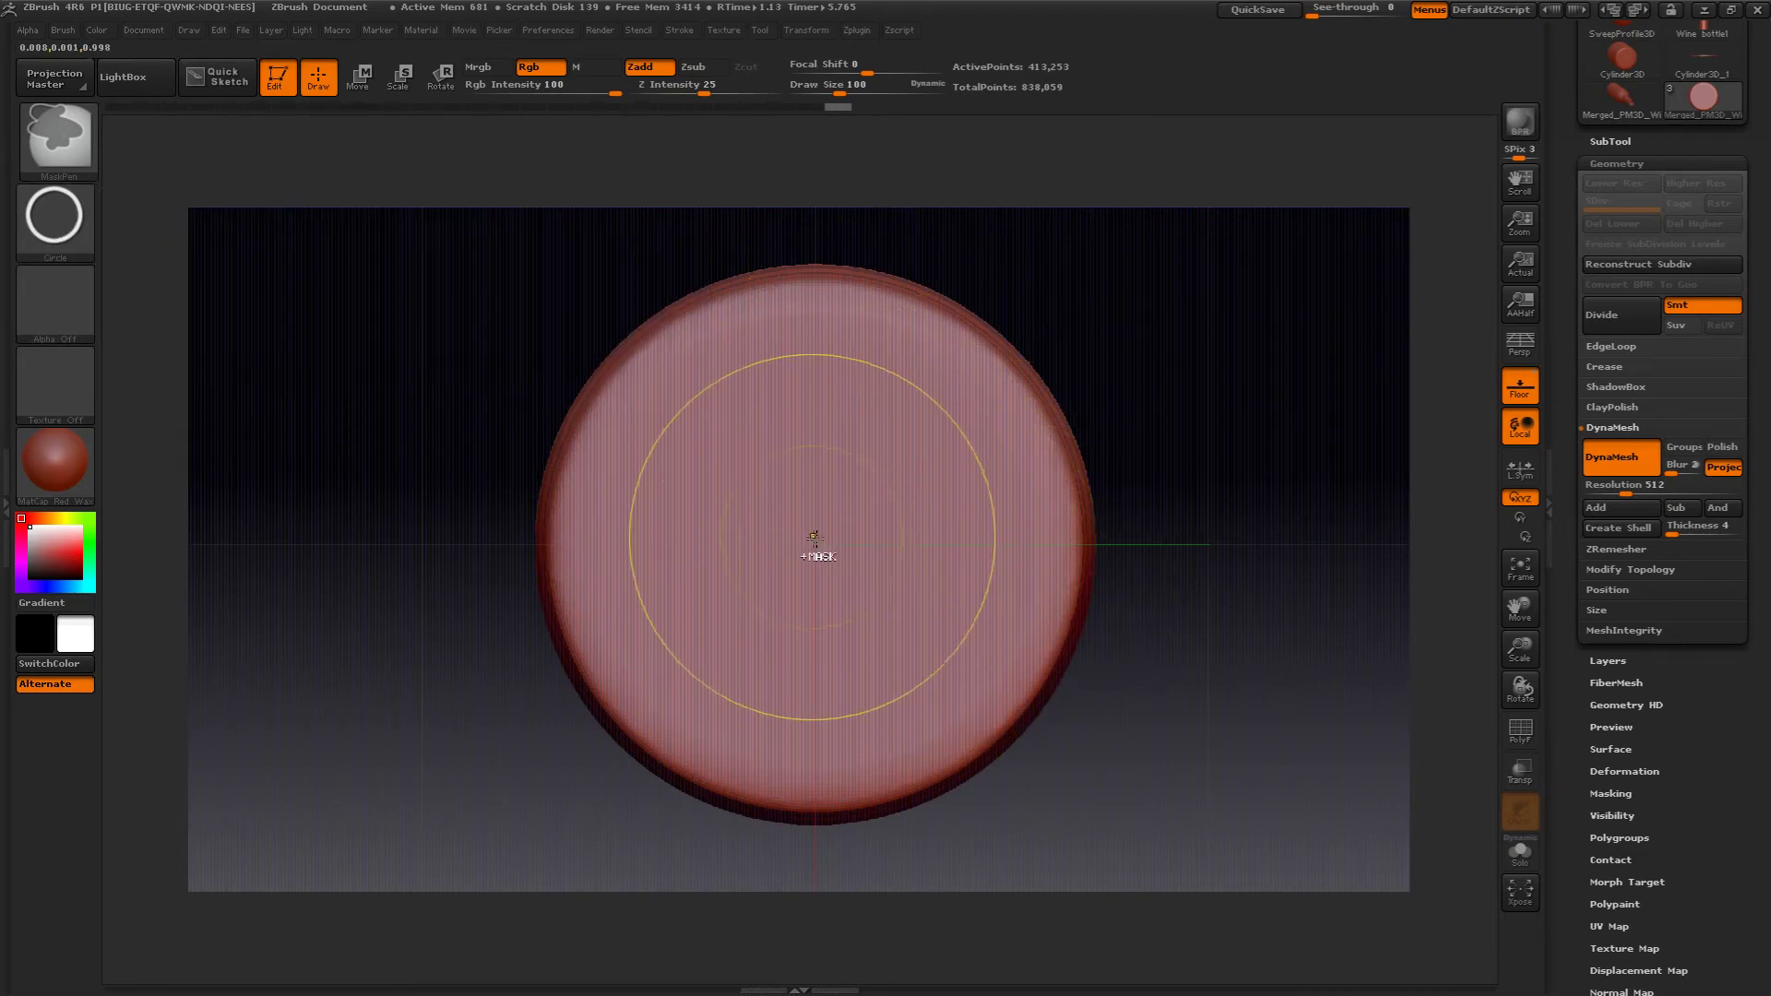
{"action": "left_click_drag", "start_coordinate": [811, 544], "coordinate": [1071, 777]}
- Switch the mask stroke to Rect without Square and Center, and mask the neck and body up to the base's end
{"action": "mouse_move", "coordinate": [1288, 567]}
{"action": "left_mouse_down"}
{"action": "mouse_move", "coordinate": [1281, 615]}
{"action": "mouse_move", "coordinate": [1256, 557]}
{"action": "left_mouse_up"}
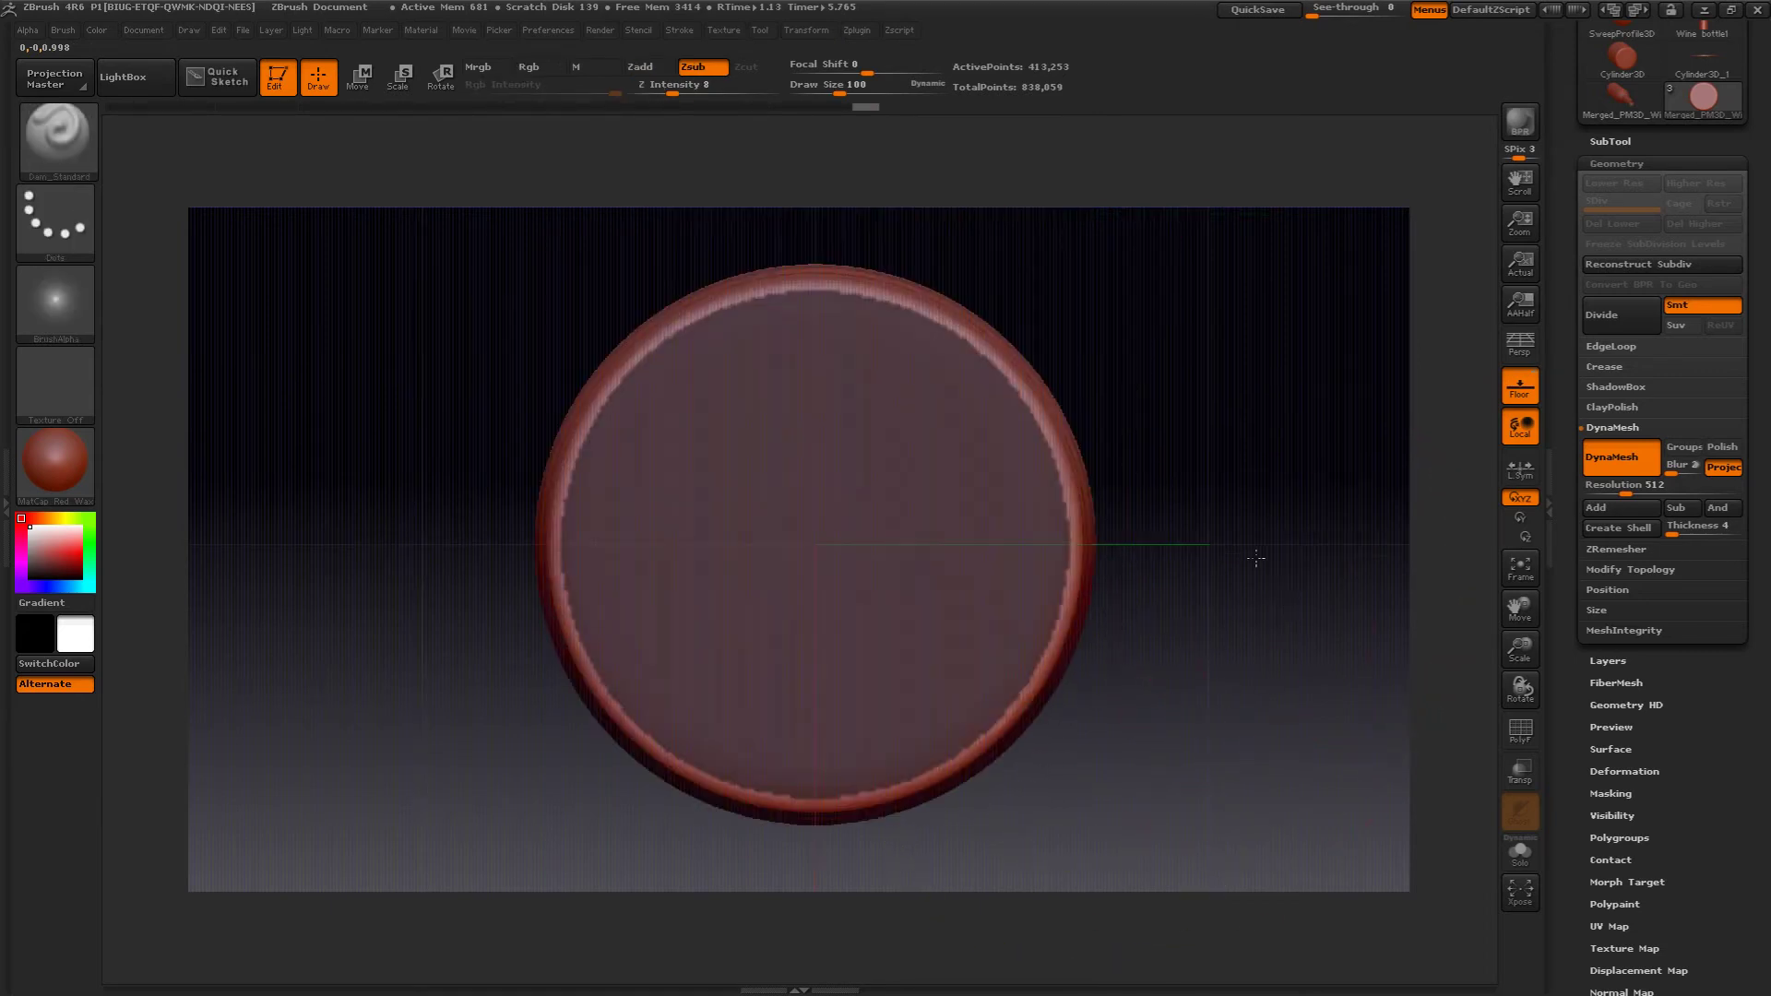
{"action": "left_click_drag", "start_coordinate": [1302, 670], "coordinate": [1243, 409]}
{"action": "left_click_drag", "start_coordinate": [1027, 305], "coordinate": [1209, 368]}
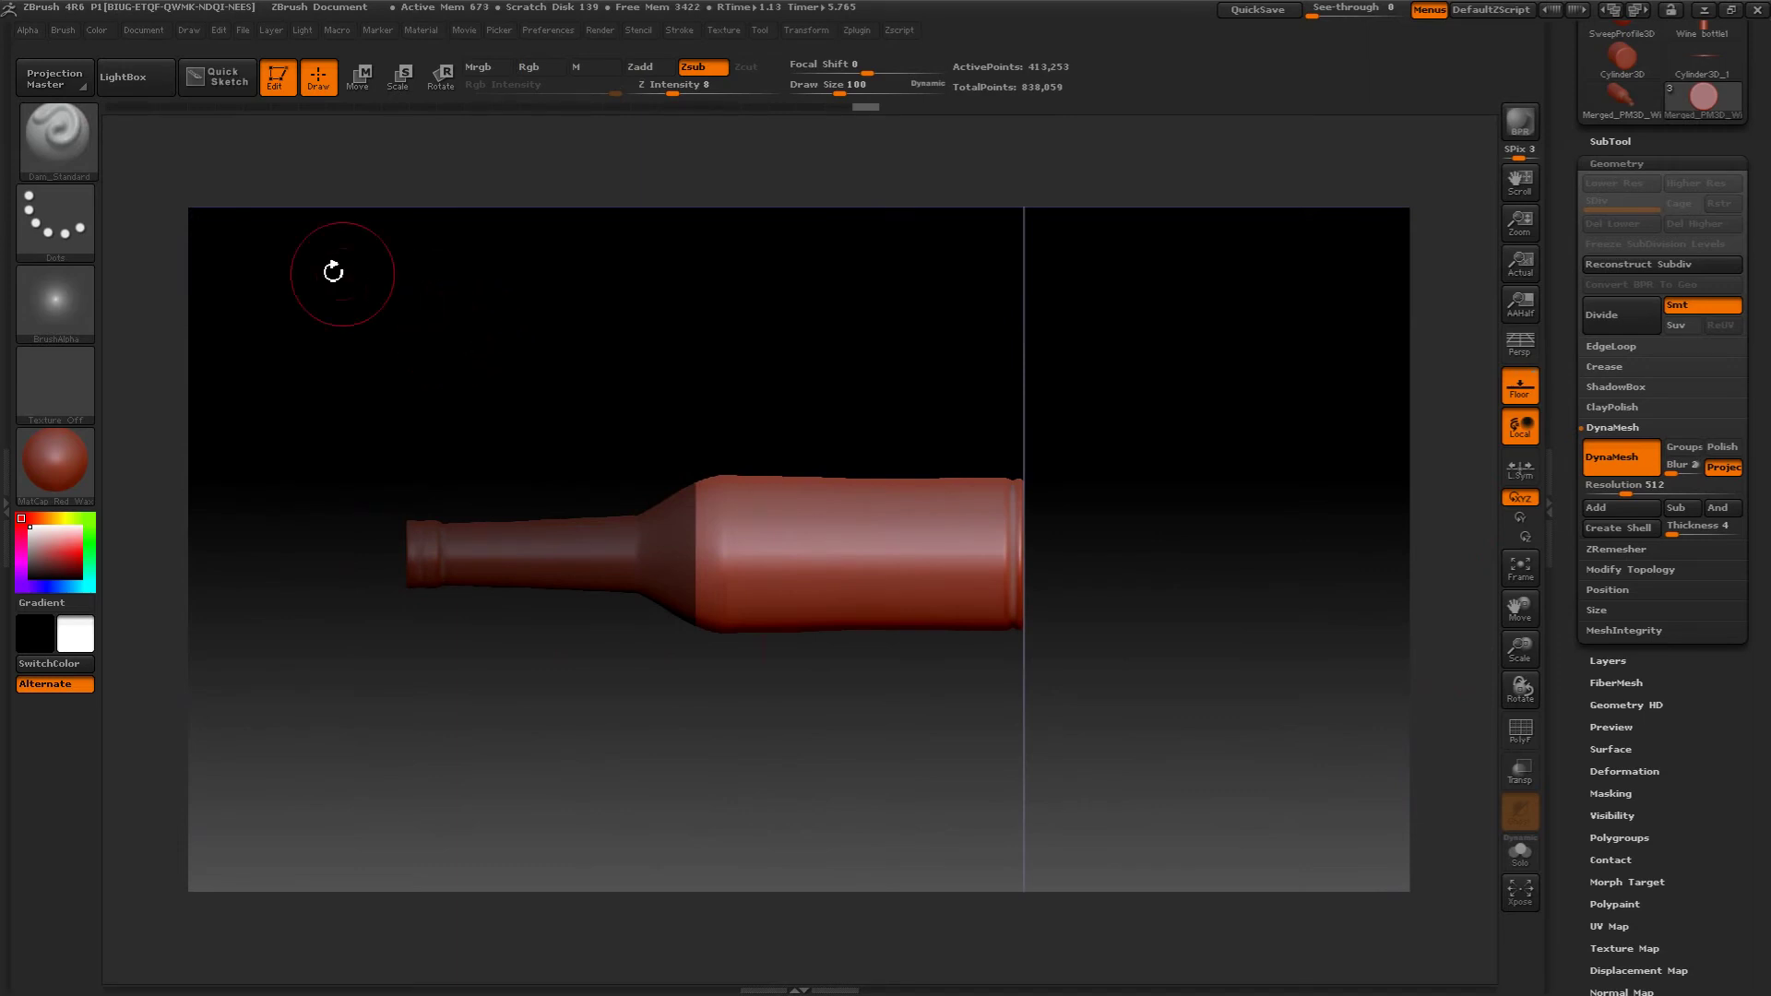
{"action": "key", "text": "ctrl"}
{"action": "left_click", "coordinate": [53, 225]}
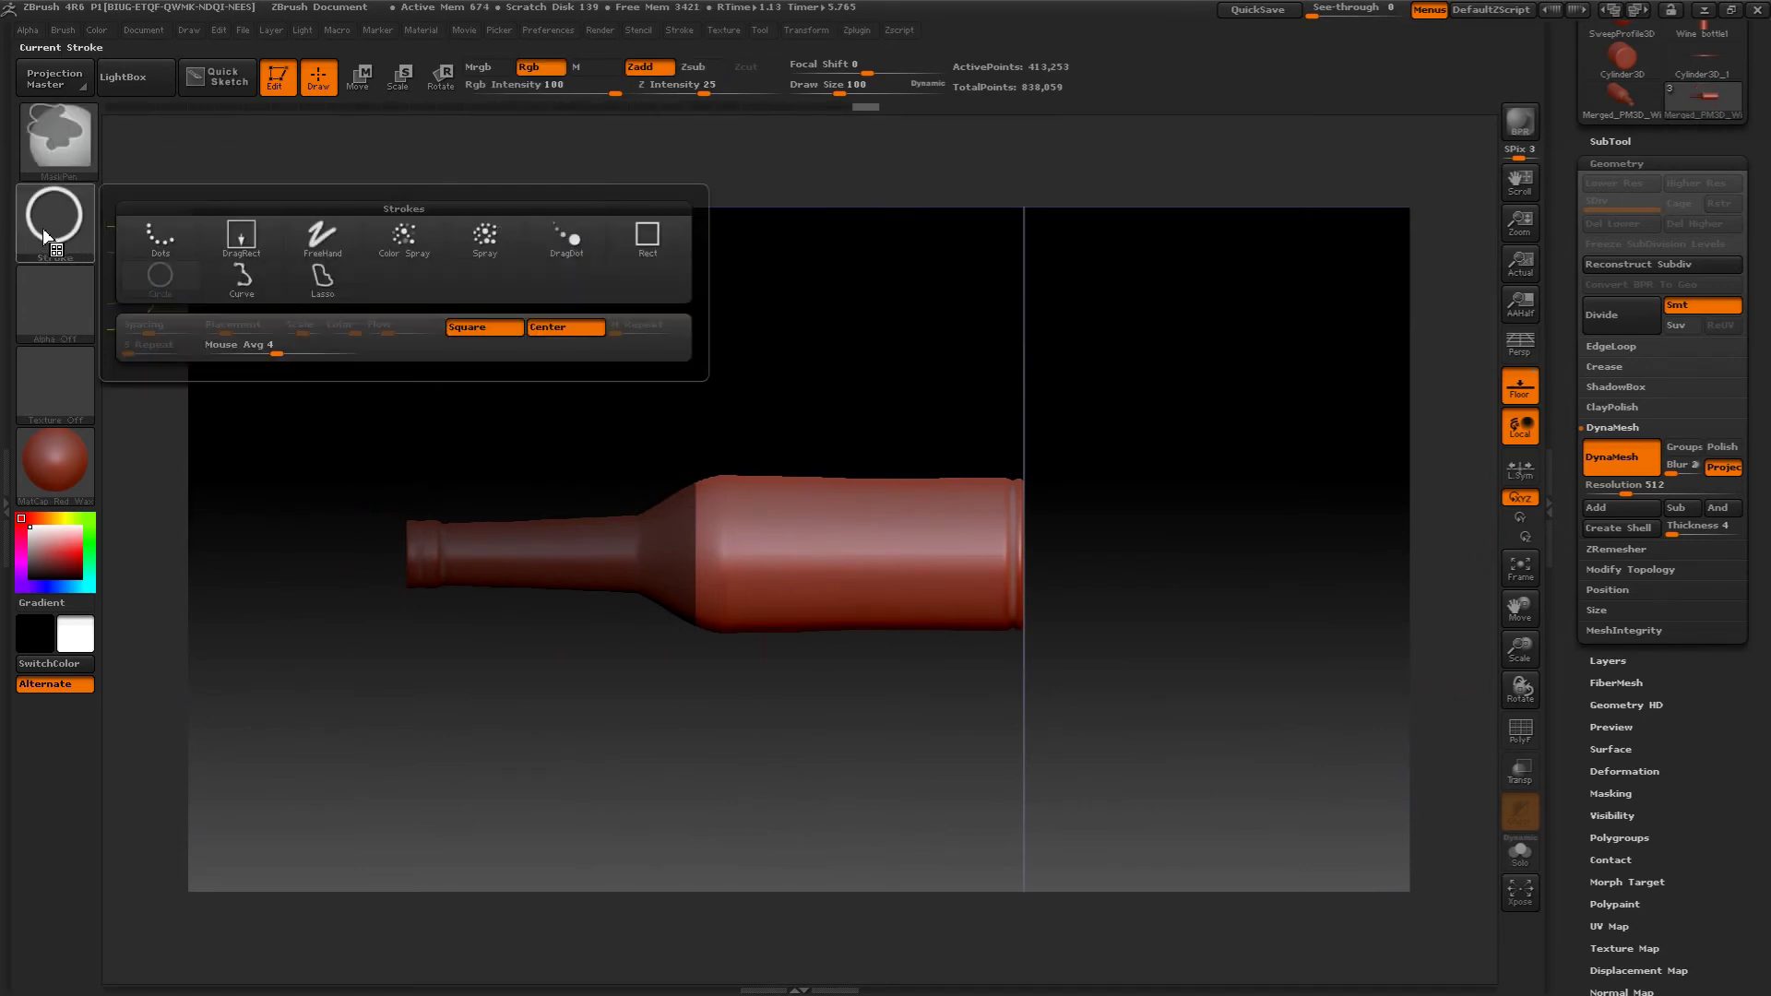
{"action": "left_click", "coordinate": [74, 221]}
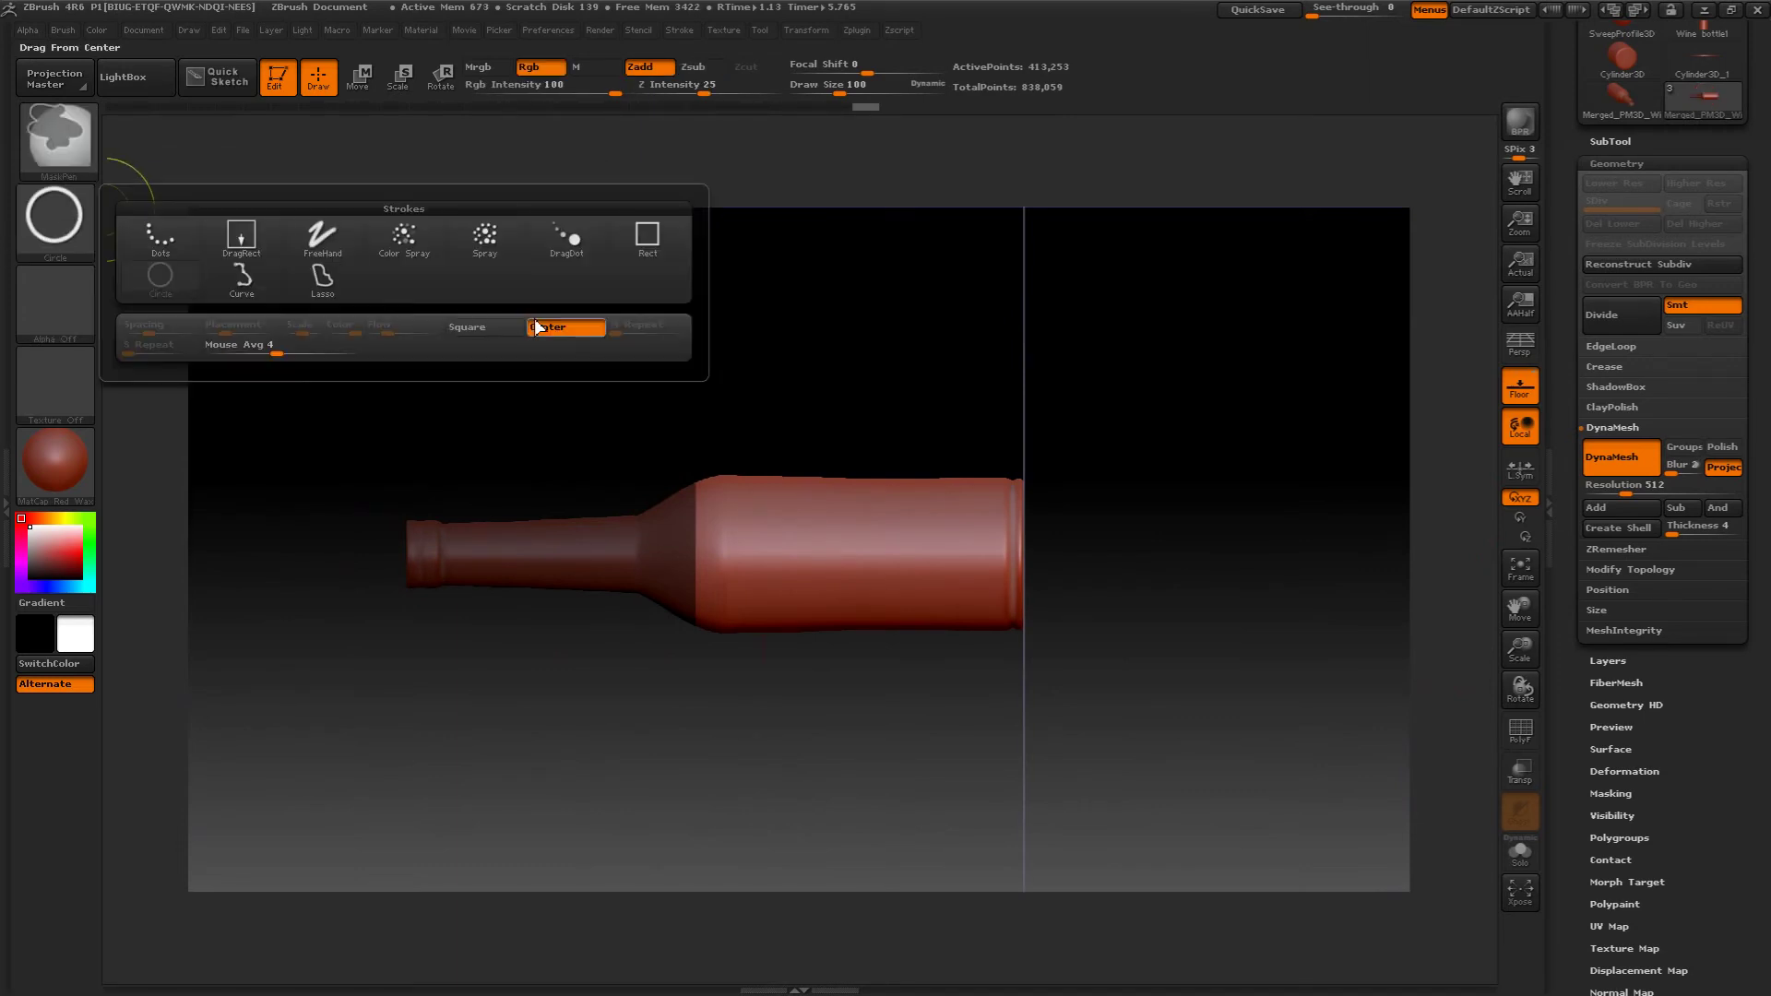
{"action": "left_click", "coordinate": [55, 225]}
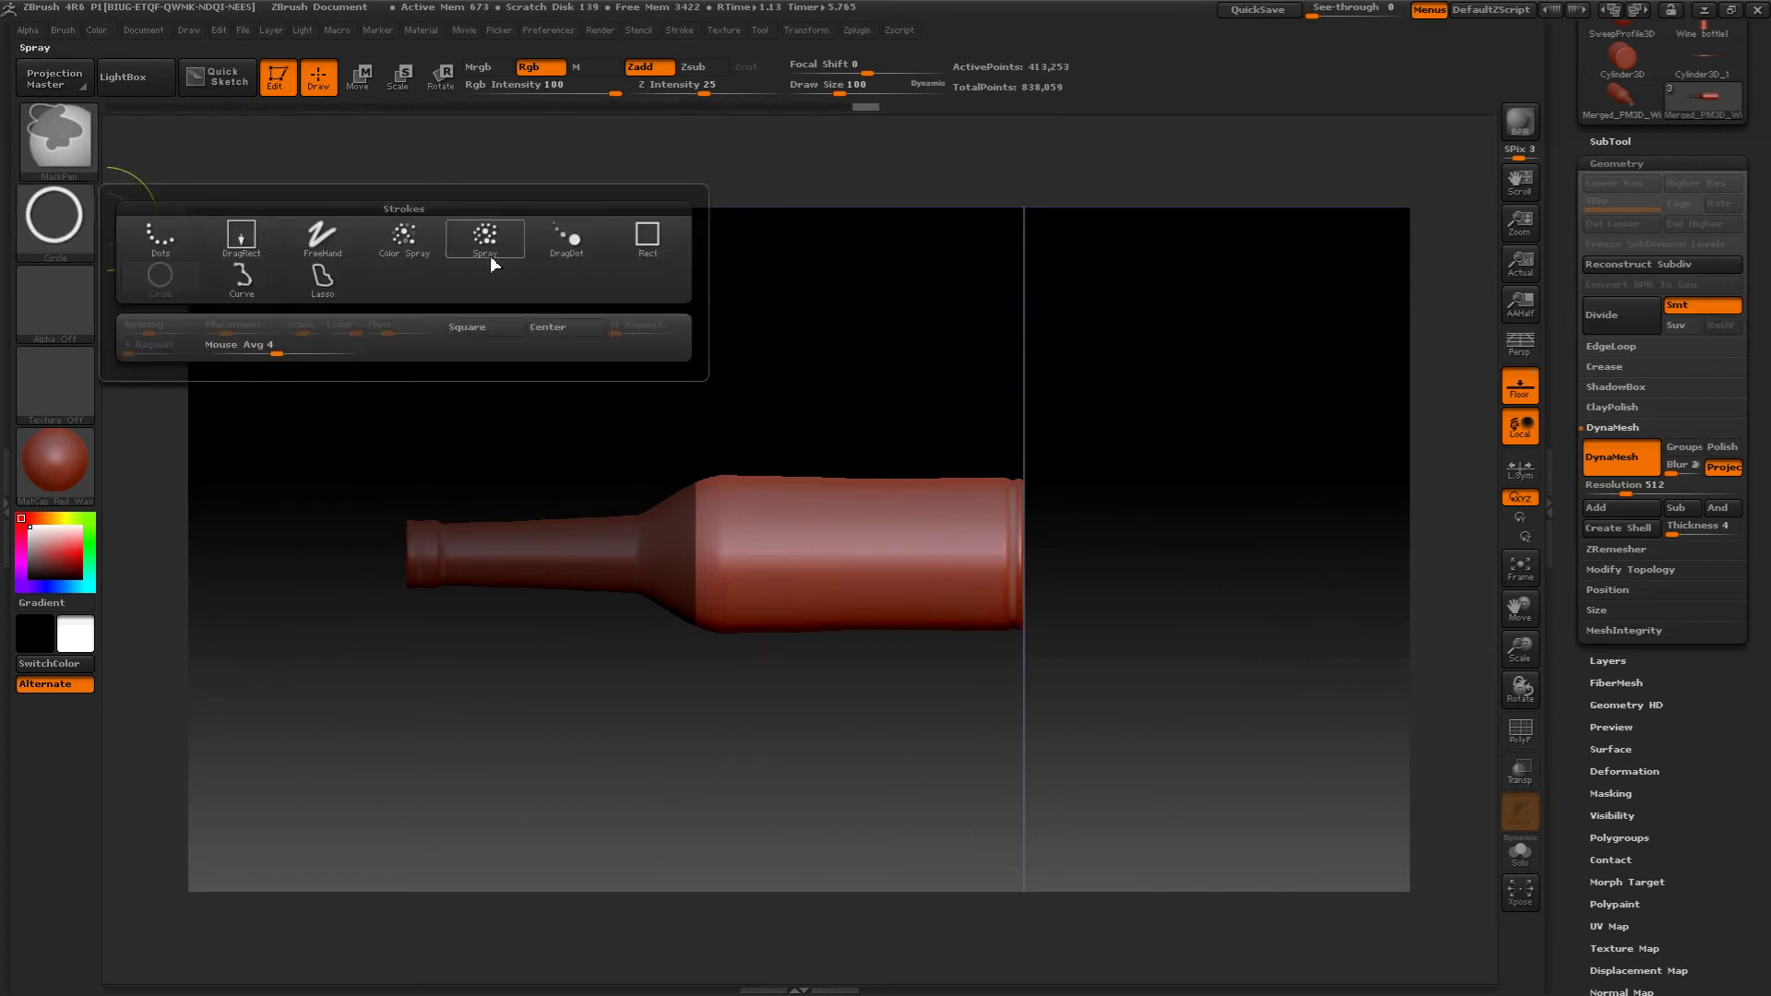
{"action": "left_click", "coordinate": [647, 241]}
{"action": "mouse_move", "coordinate": [327, 359]}
{"action": "left_mouse_down", "text": "ctrl"}
{"action": "mouse_move", "coordinate": [421, 629]}
{"action": "mouse_move", "coordinate": [866, 722]}
{"action": "mouse_move", "coordinate": [991, 723]}
{"action": "left_mouse_up", "text": "ctrl"}
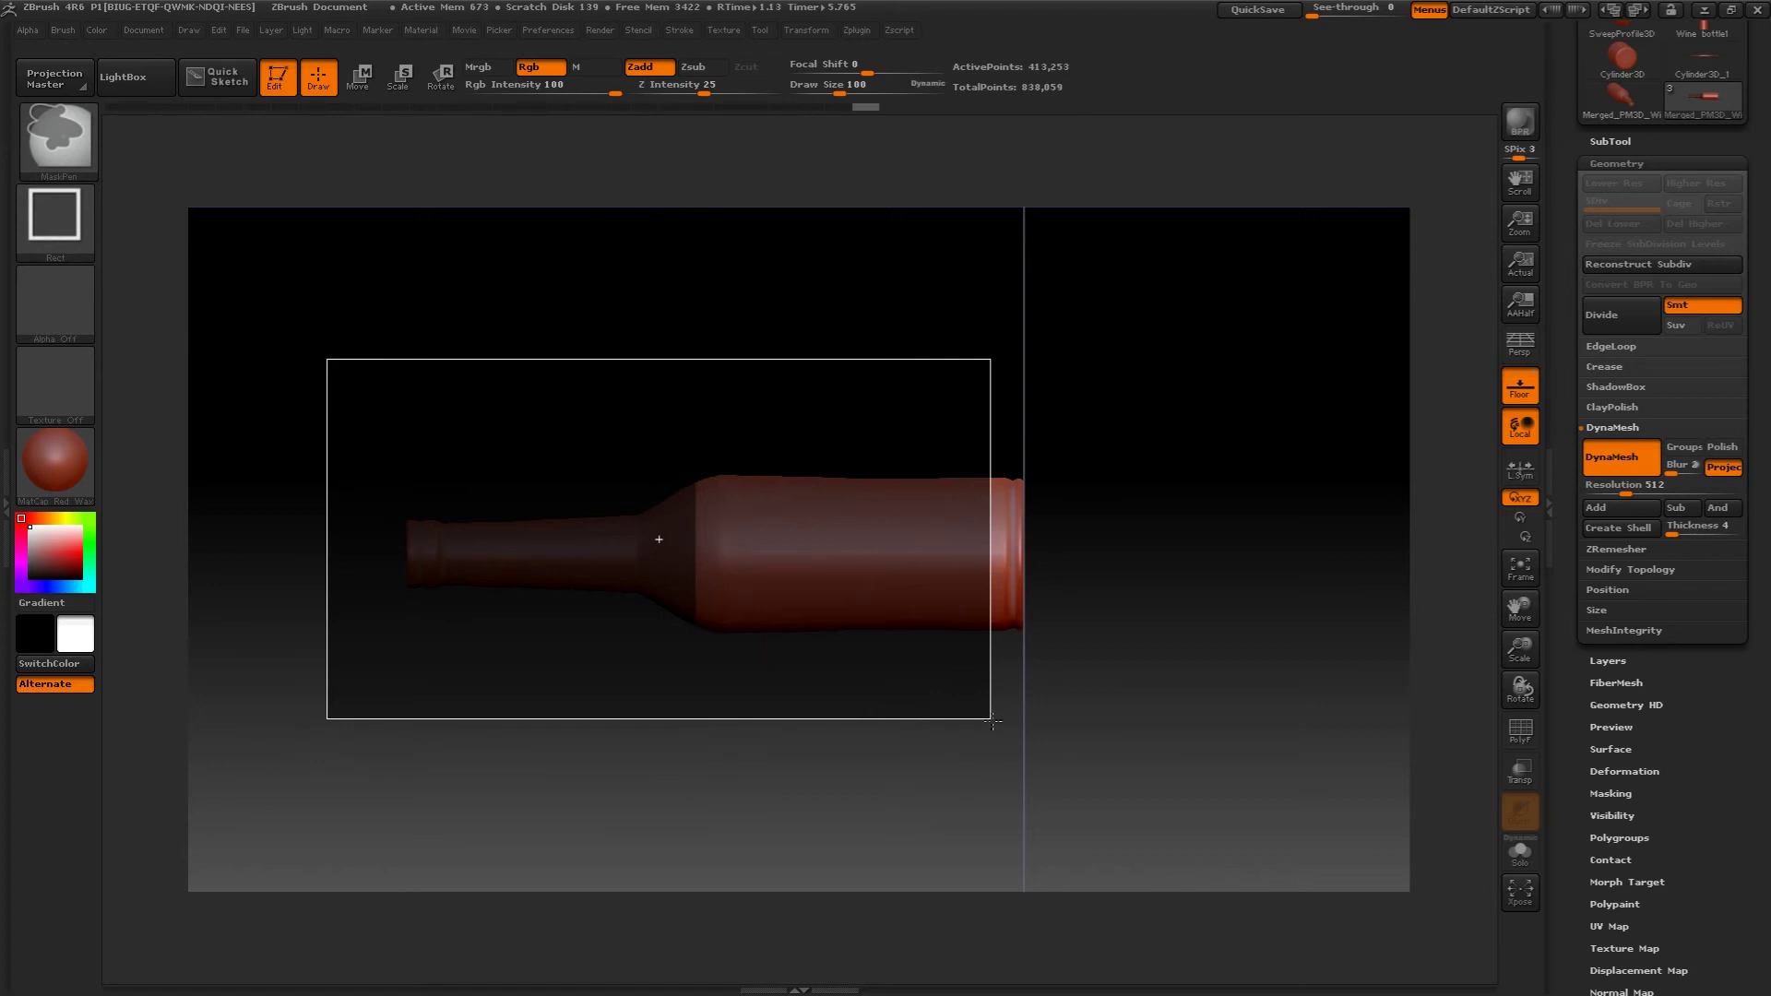
{"action": "left_click_drag", "start_coordinate": [992, 721], "coordinate": [1022, 730], "text": "ctrl"}
- Invert the mask on the bottle
{"action": "mouse_move", "coordinate": [1143, 652]}
{"action": "left_mouse_down"}
{"action": "mouse_move", "coordinate": [1200, 545]}
{"action": "mouse_move", "coordinate": [1158, 526]}
{"action": "mouse_move", "coordinate": [1336, 512]}
{"action": "left_mouse_up"}
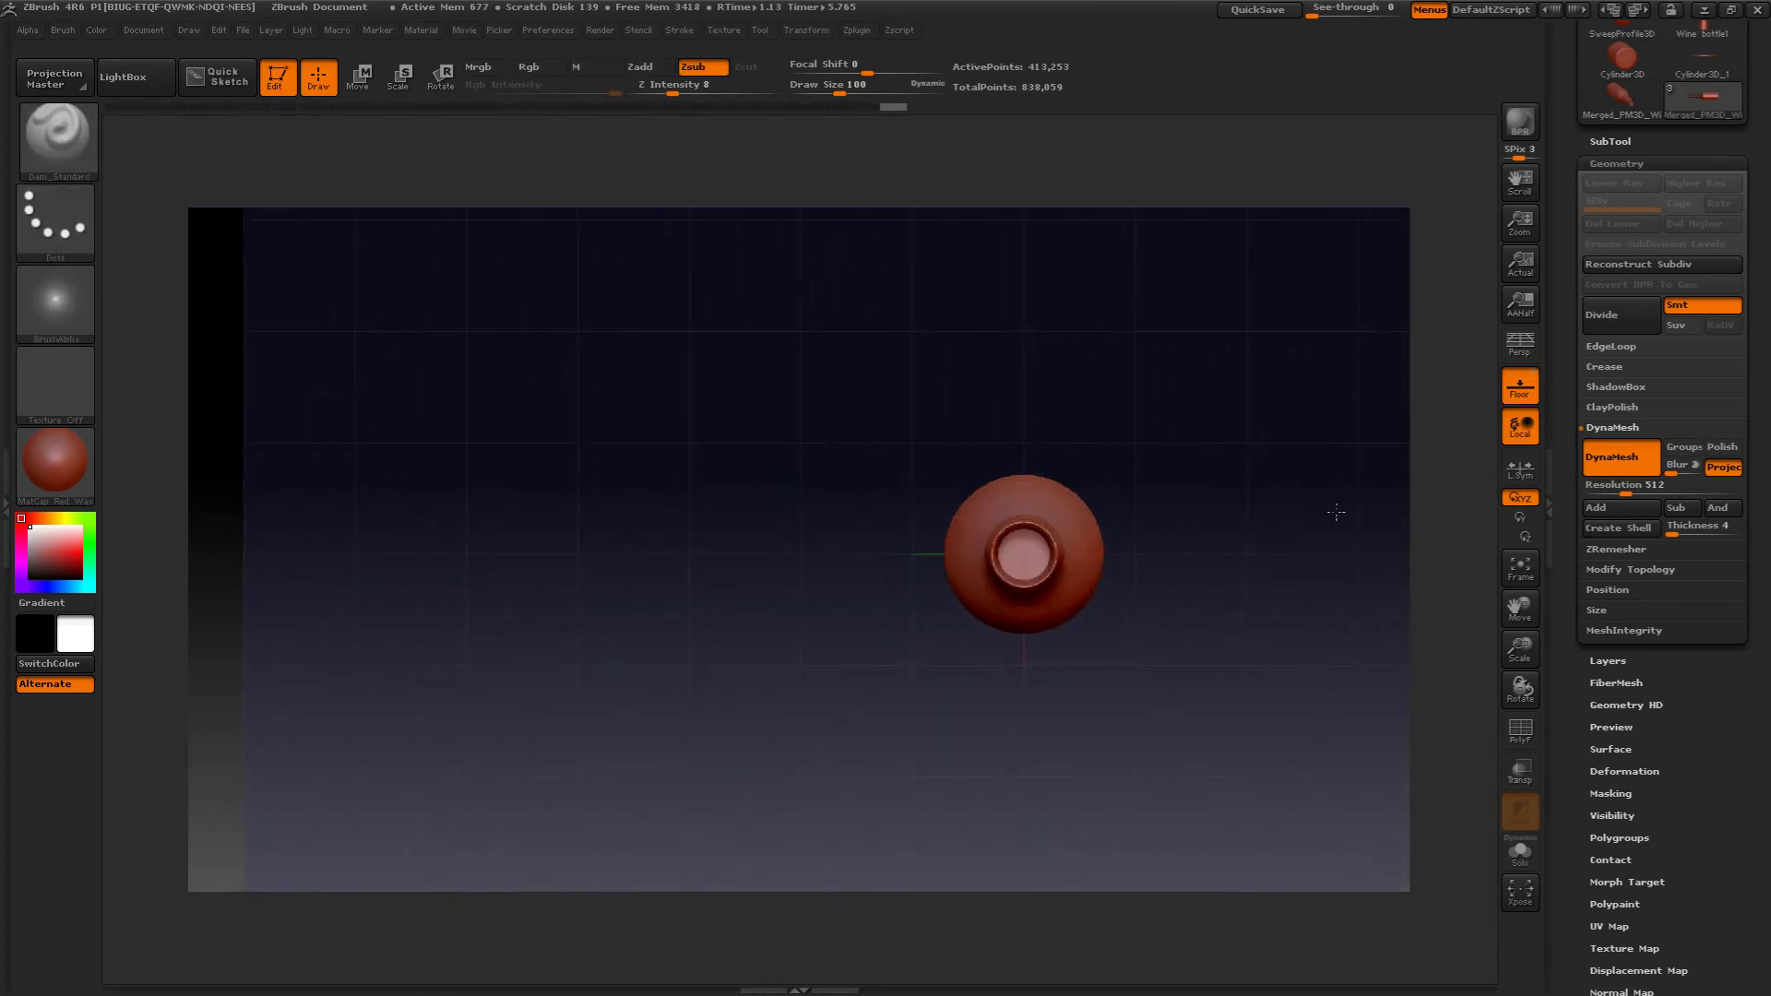
{"action": "left_click_drag", "start_coordinate": [1308, 595], "coordinate": [1111, 305]}
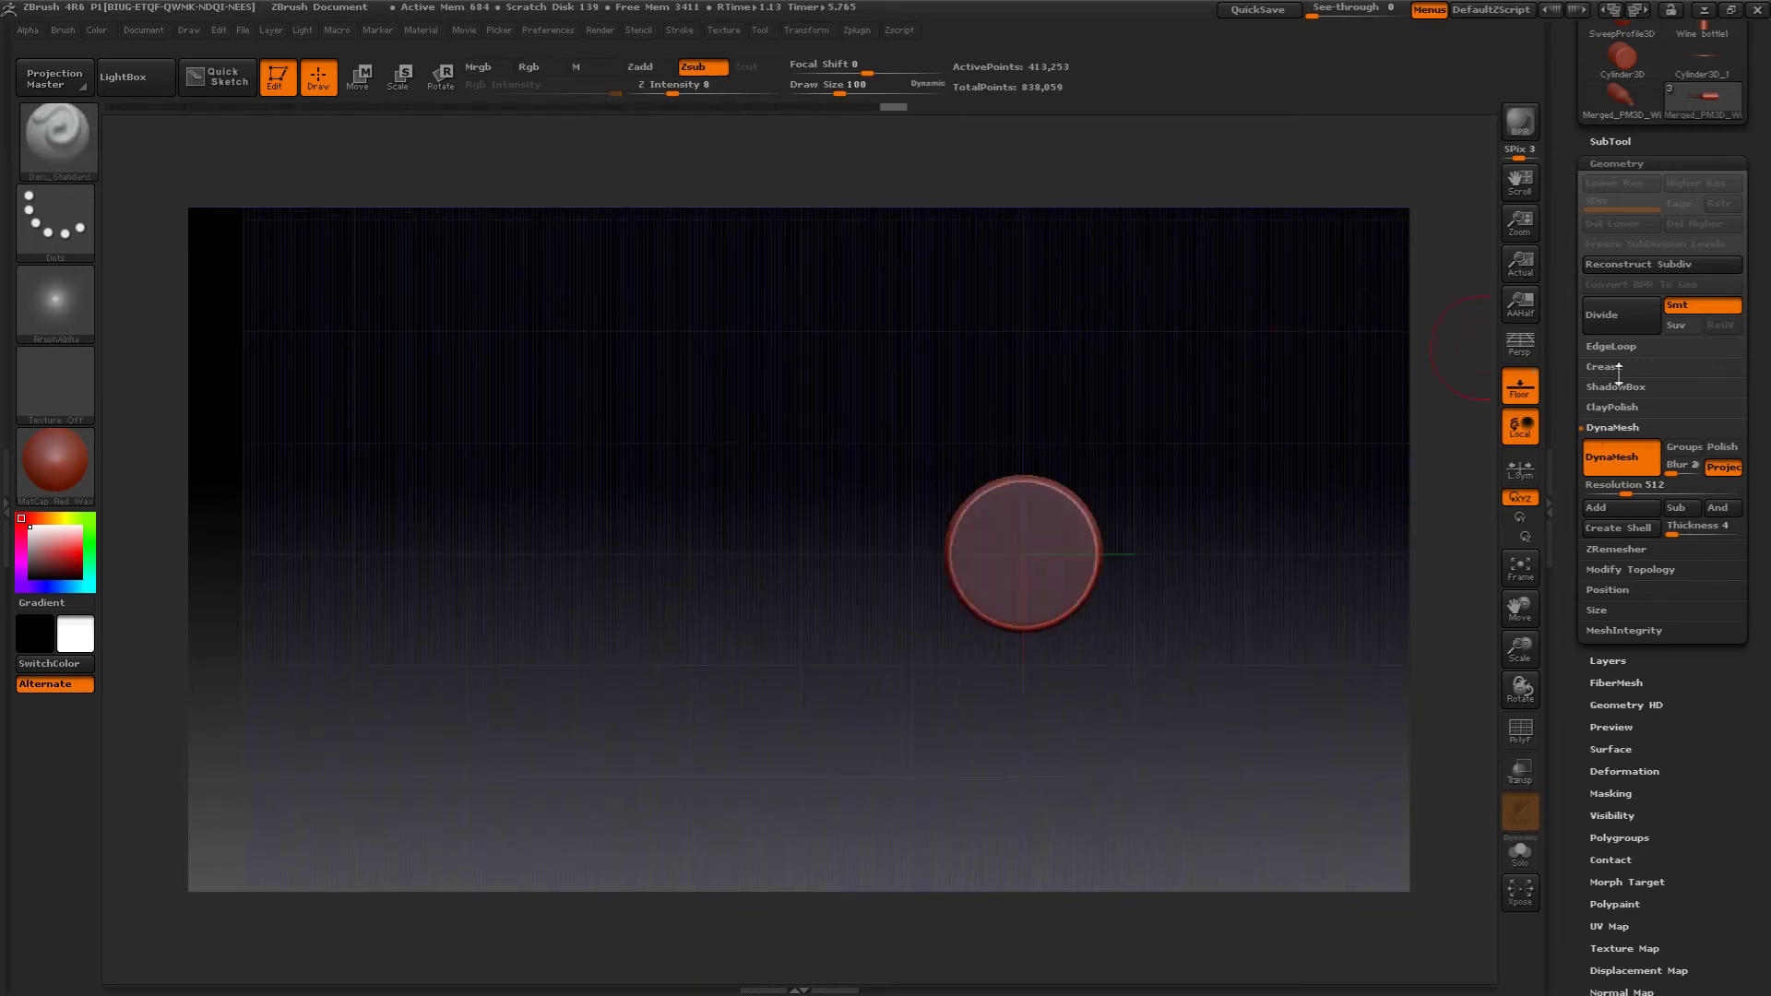
{"action": "left_click", "coordinate": [1612, 164]}
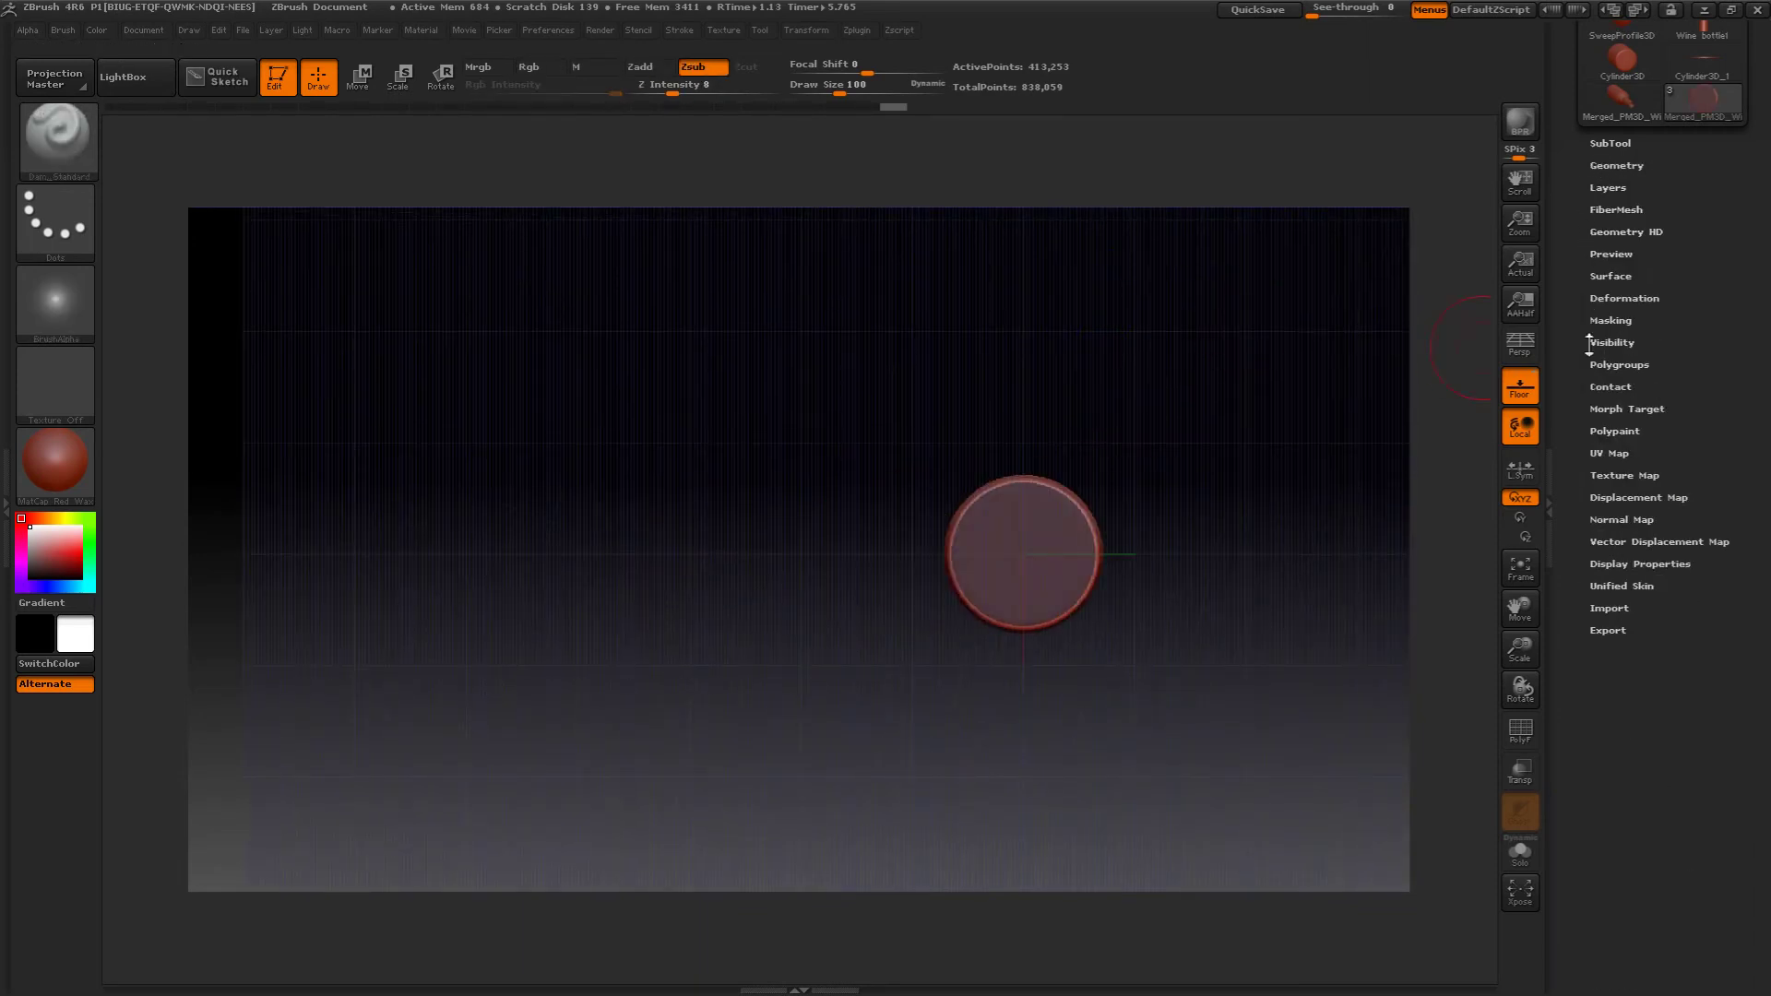
{"action": "left_click", "coordinate": [1611, 320]}
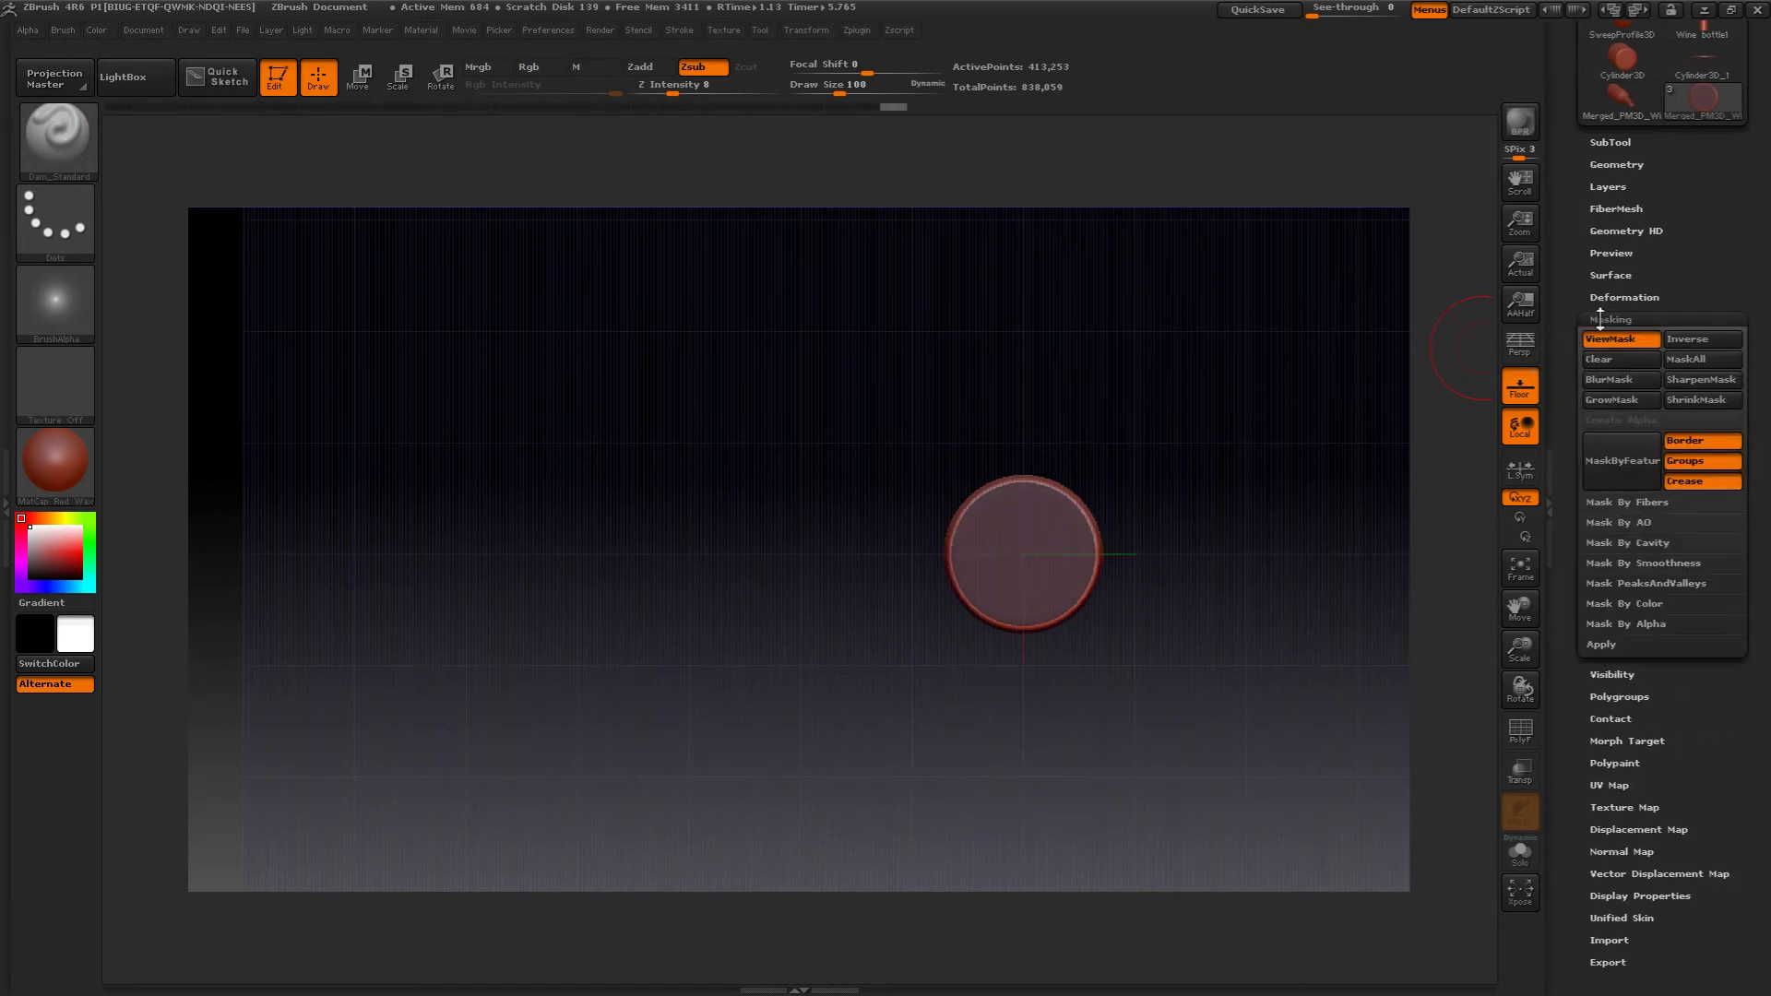
{"action": "left_click", "coordinate": [1684, 341]}
- Blur and grow the mask around the base several times to soften its edge, and hide the floor grid
{"action": "mouse_move", "coordinate": [1168, 291]}
{"action": "left_mouse_down"}
{"action": "mouse_move", "coordinate": [1221, 296]}
{"action": "mouse_move", "coordinate": [1173, 291]}
{"action": "left_mouse_up"}
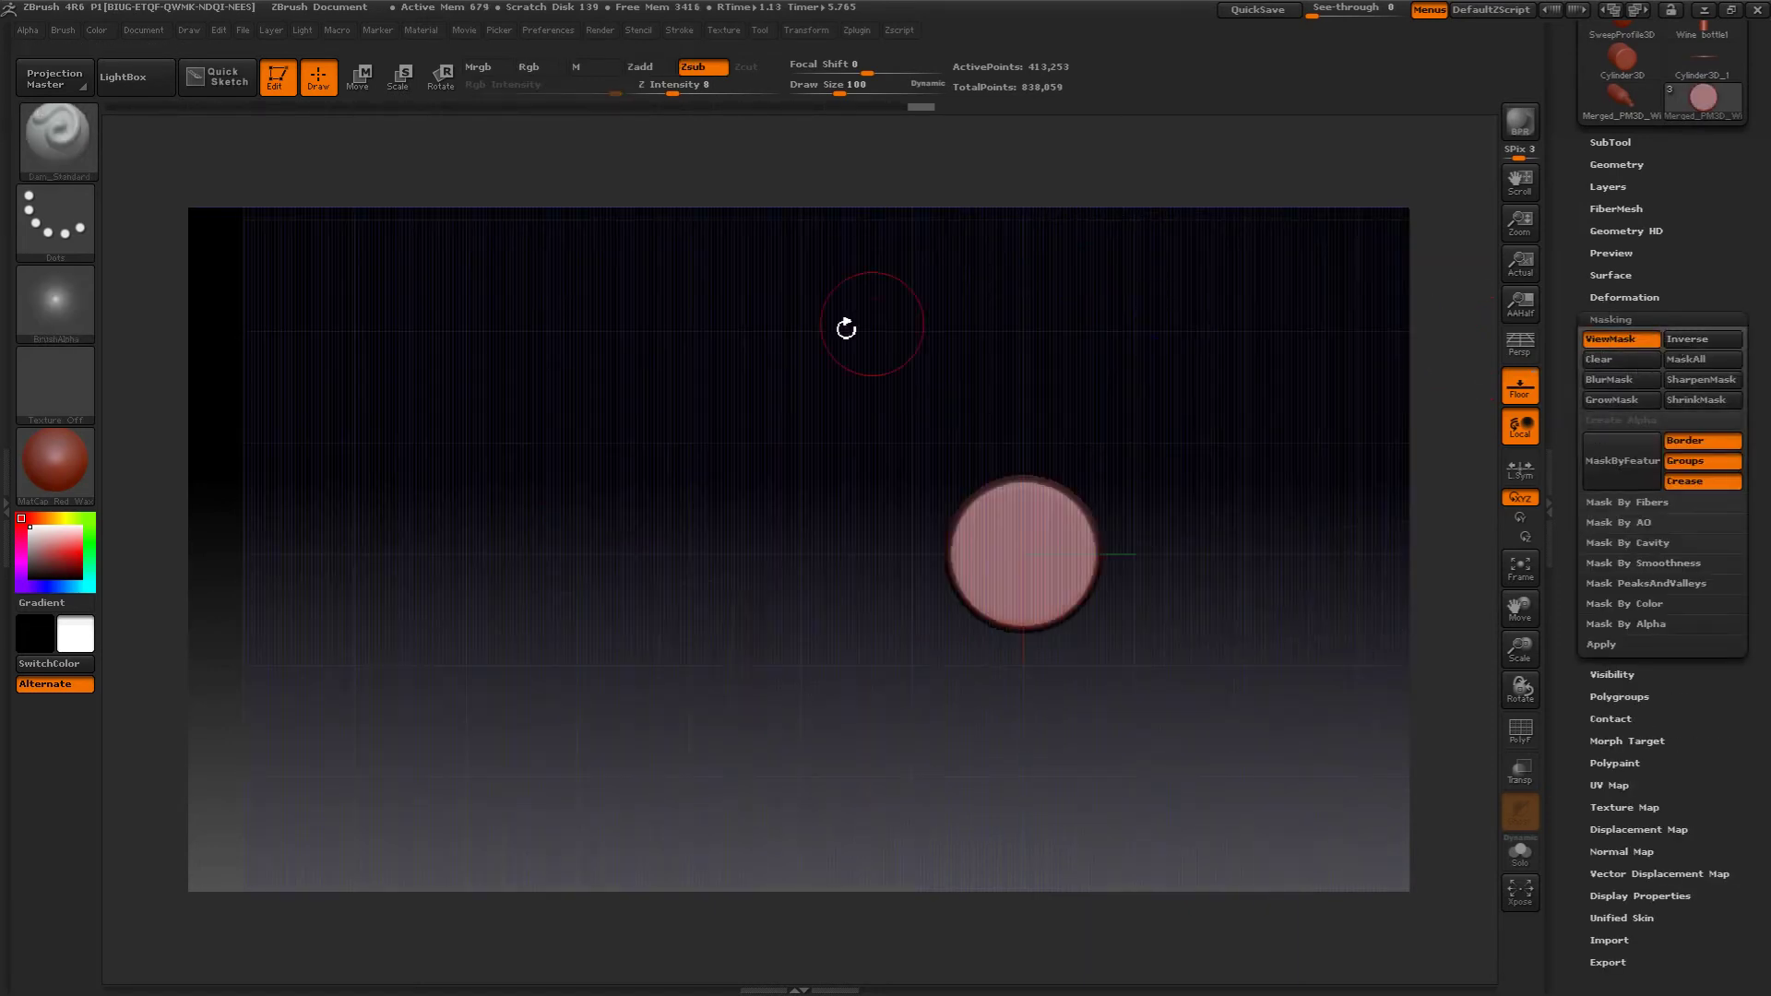
{"action": "left_click_drag", "start_coordinate": [762, 403], "coordinate": [633, 464], "text": "alt"}
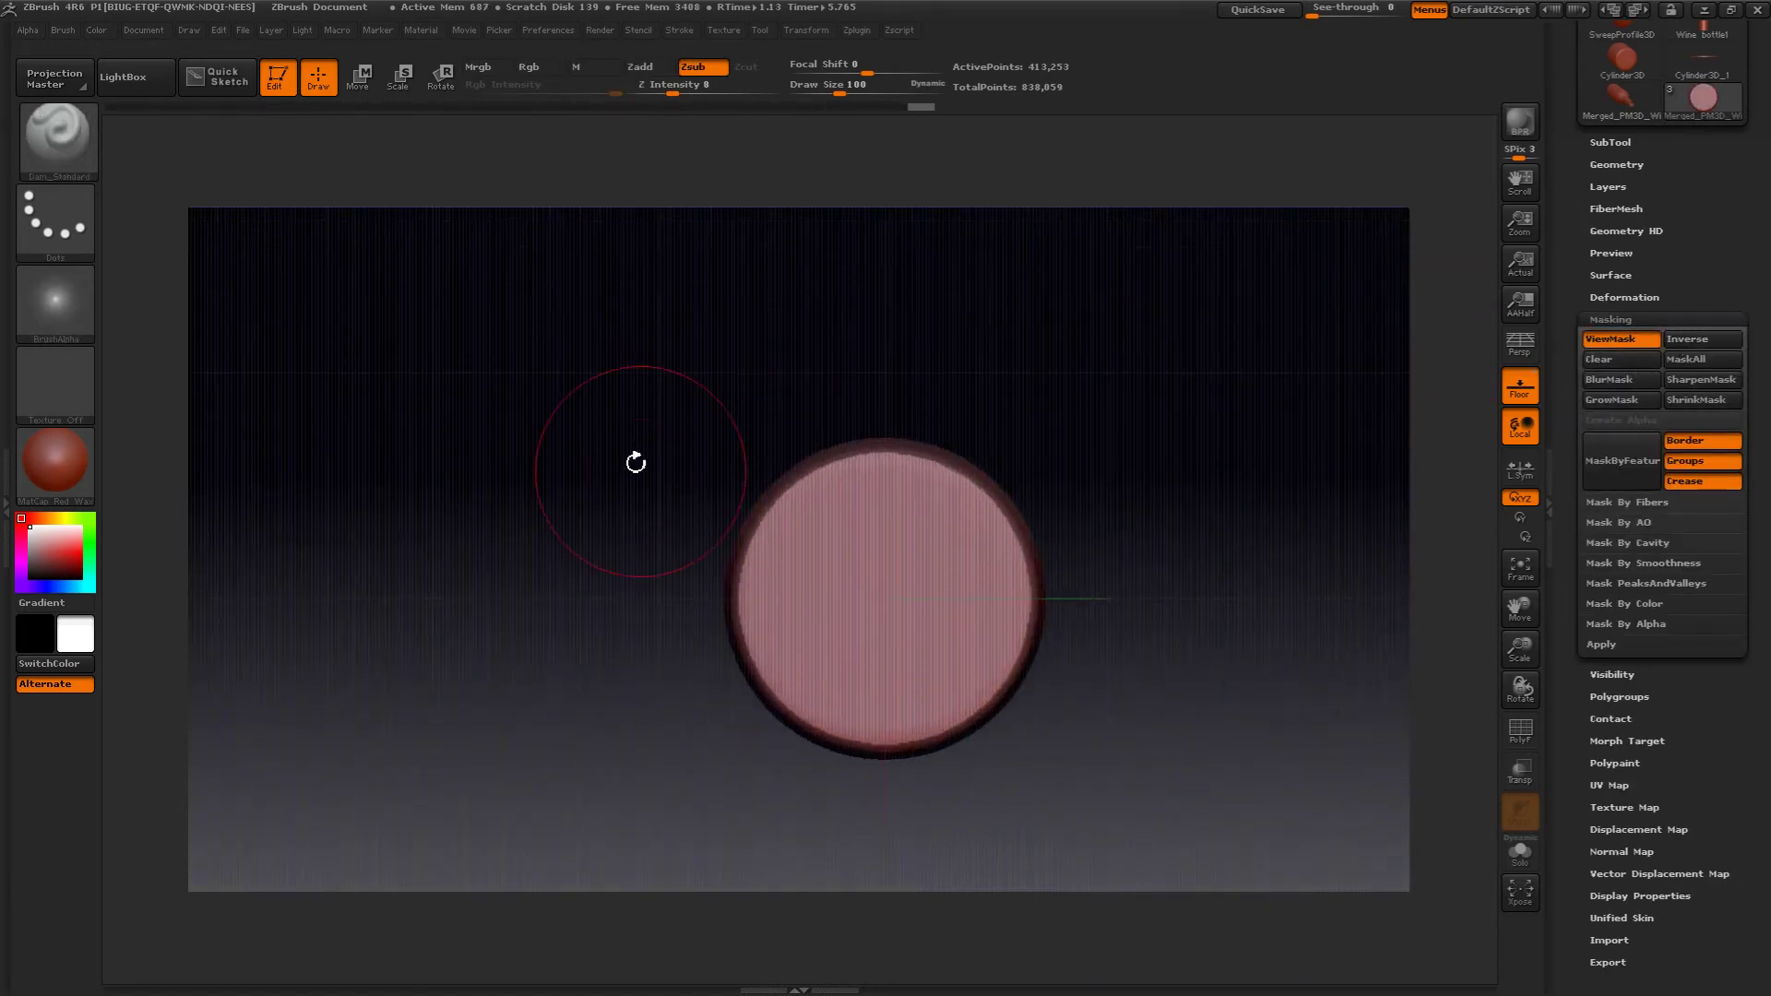
{"action": "mouse_move", "coordinate": [548, 335]}
{"action": "left_mouse_down"}
{"action": "mouse_move", "coordinate": [572, 397]}
{"action": "mouse_move", "coordinate": [541, 316]}
{"action": "left_mouse_up"}
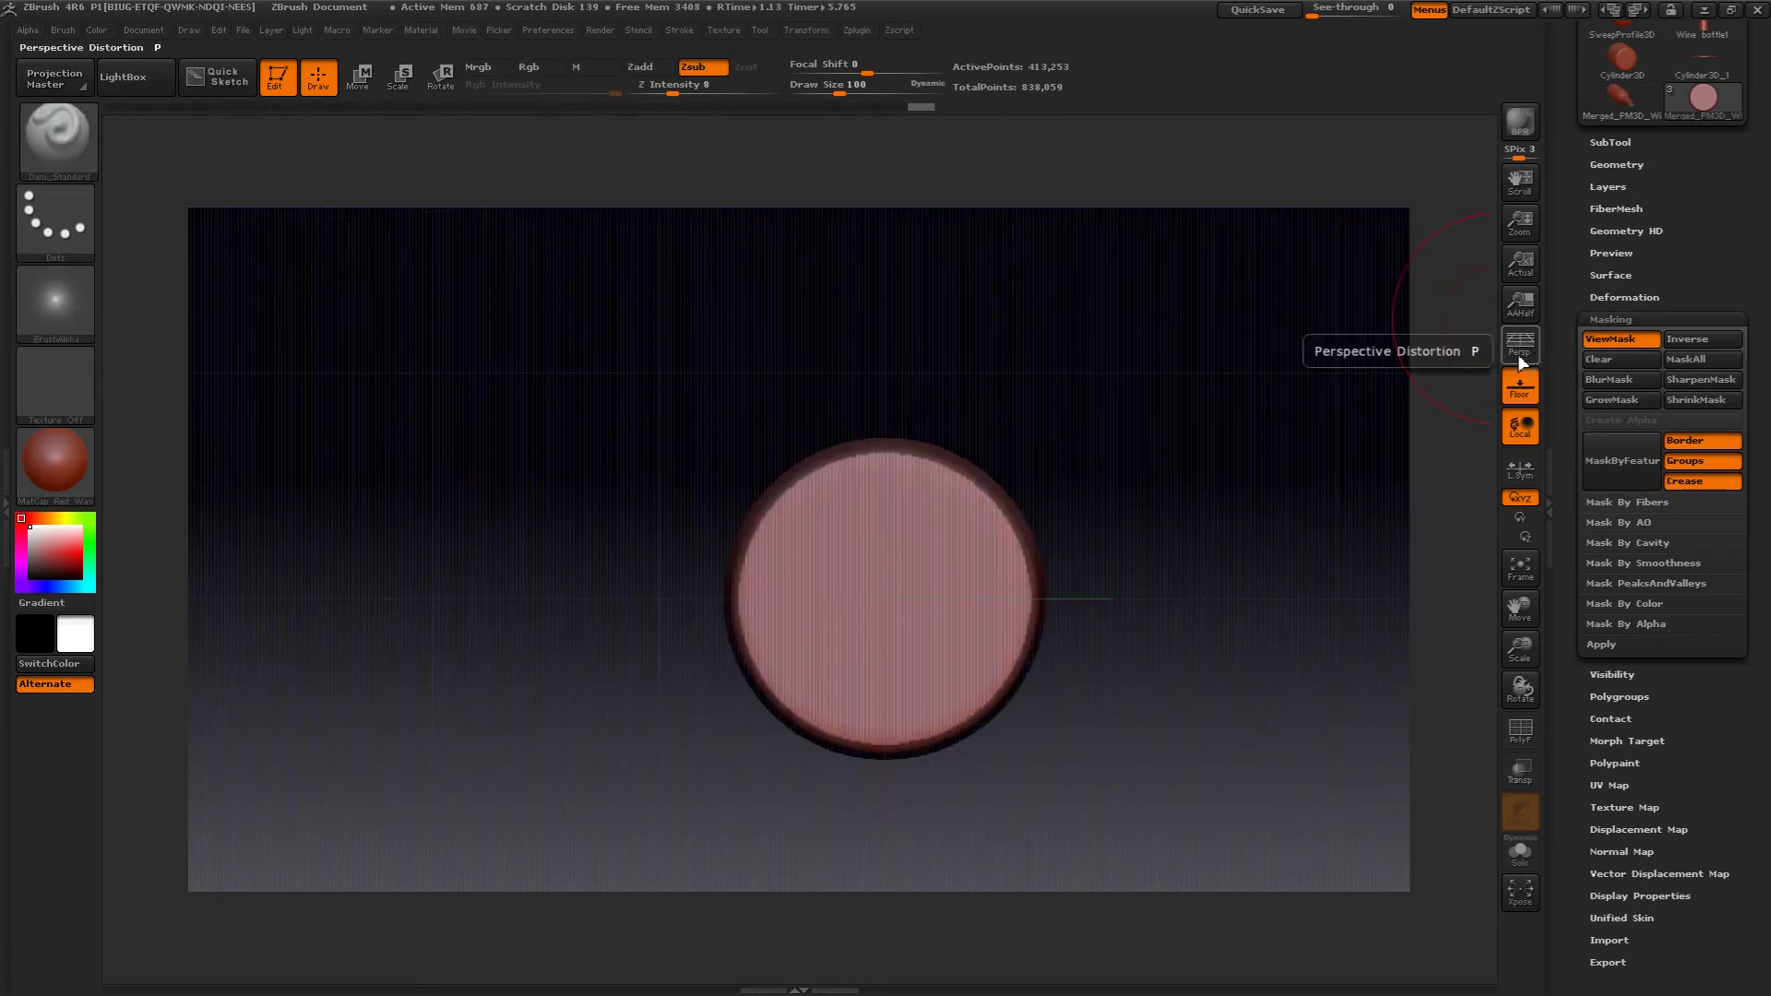
{"action": "left_click", "coordinate": [1603, 381]}
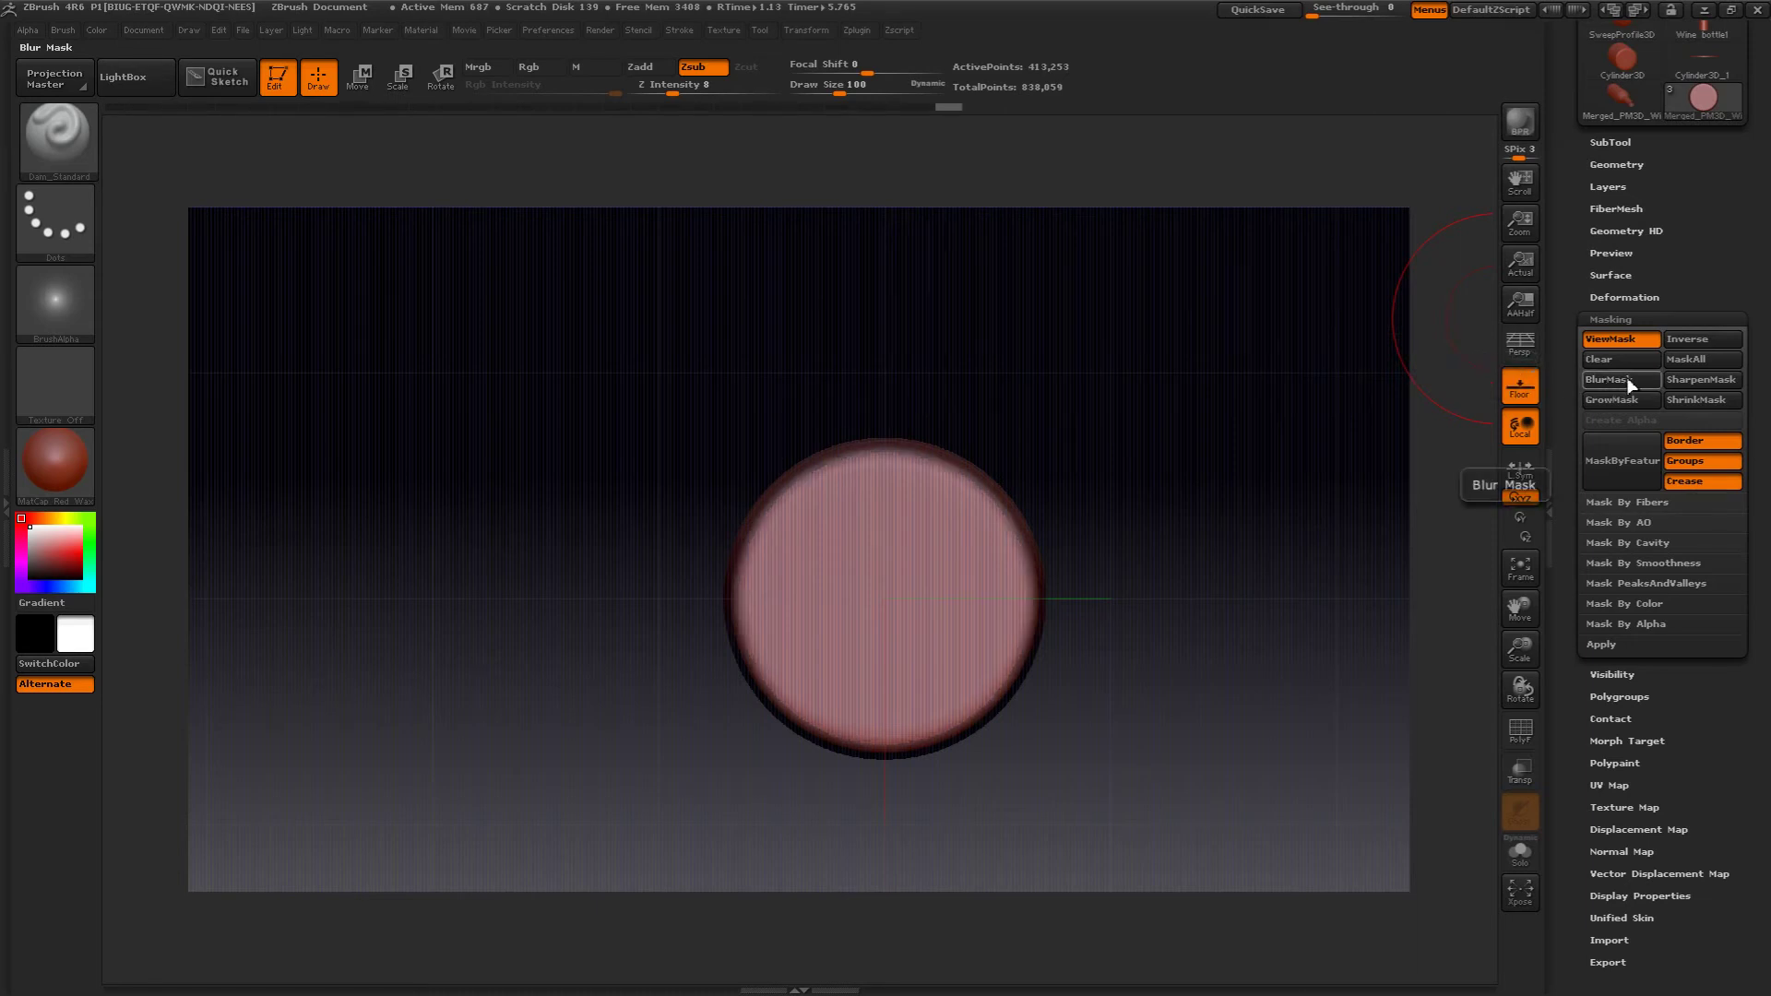
{"action": "left_click", "coordinate": [1612, 401]}
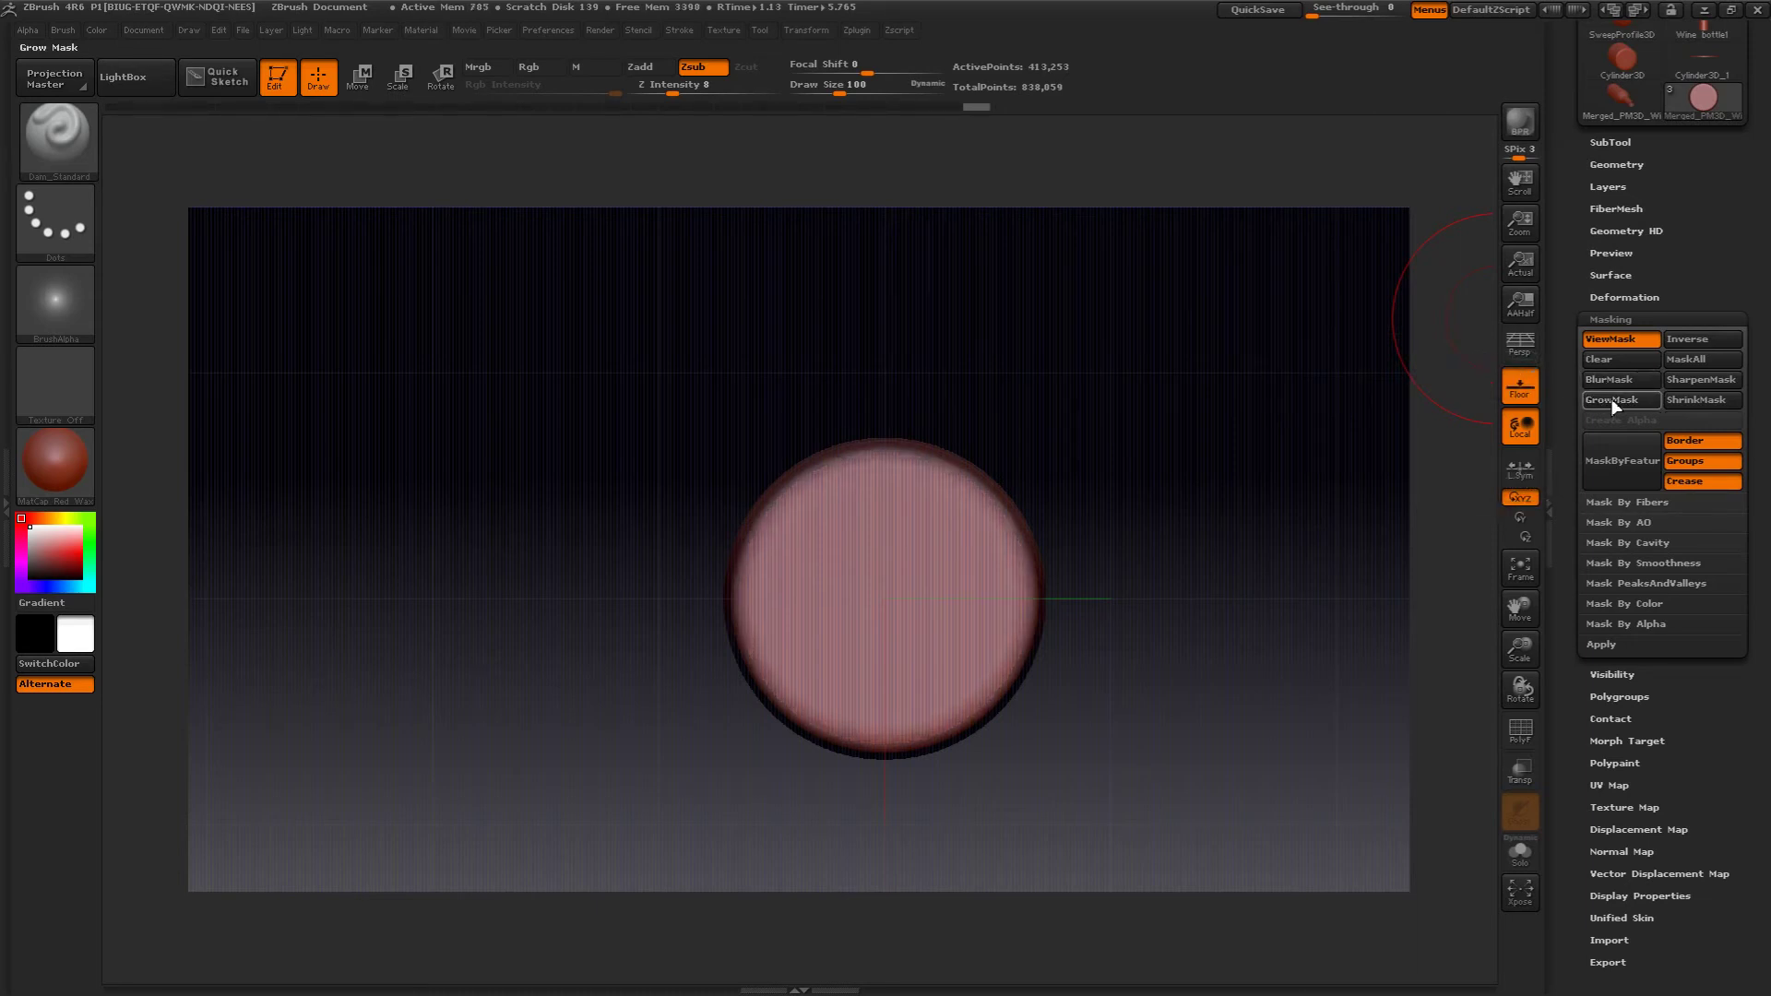
{"action": "left_click", "coordinate": [1520, 393]}
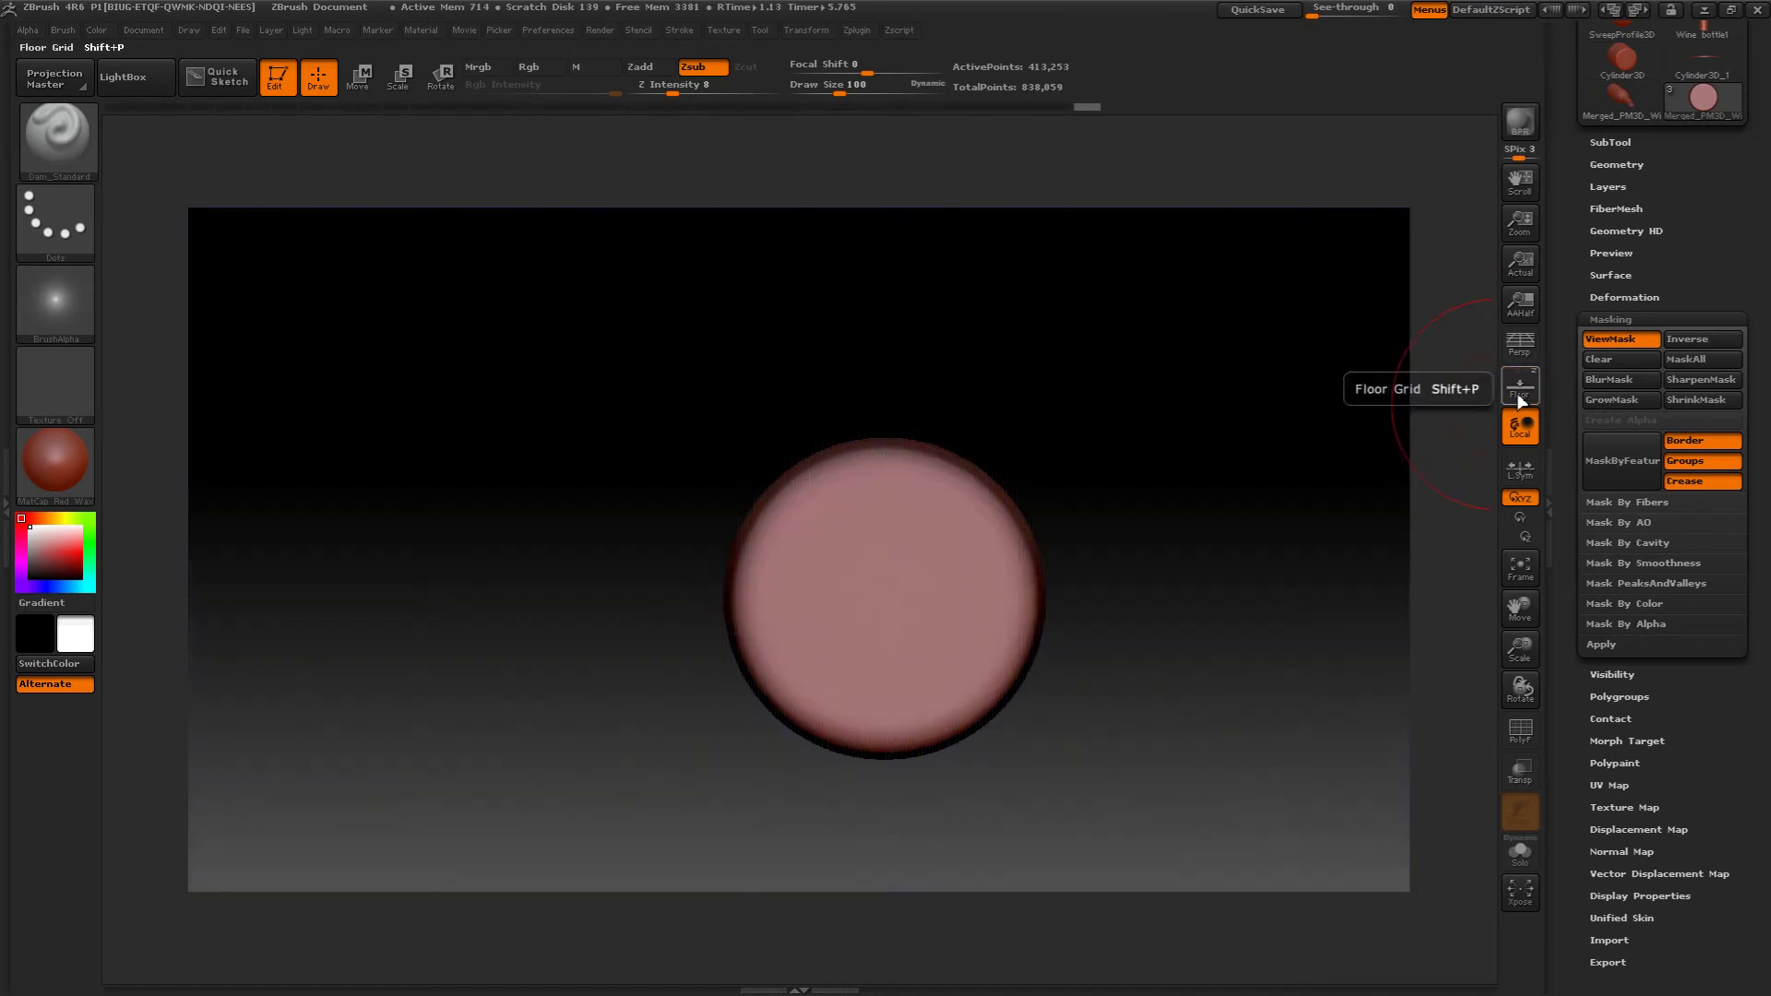
{"action": "left_click", "coordinate": [1606, 382]}
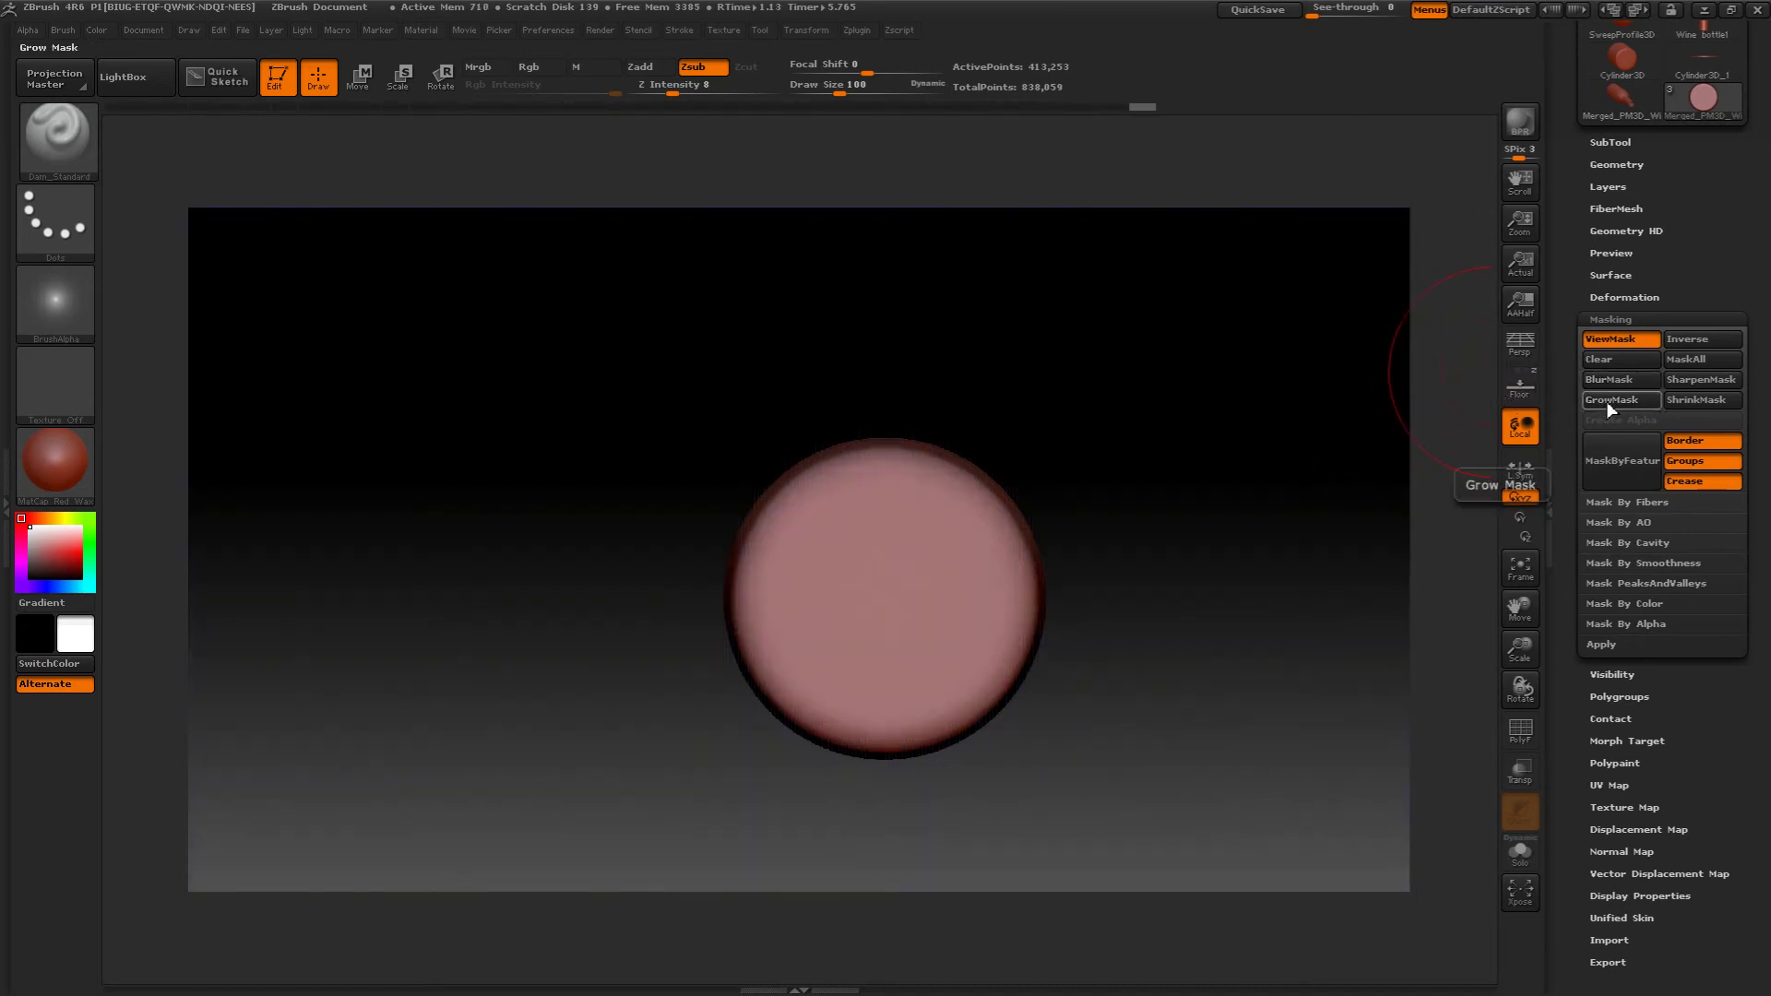
{"action": "left_click", "coordinate": [1605, 401]}
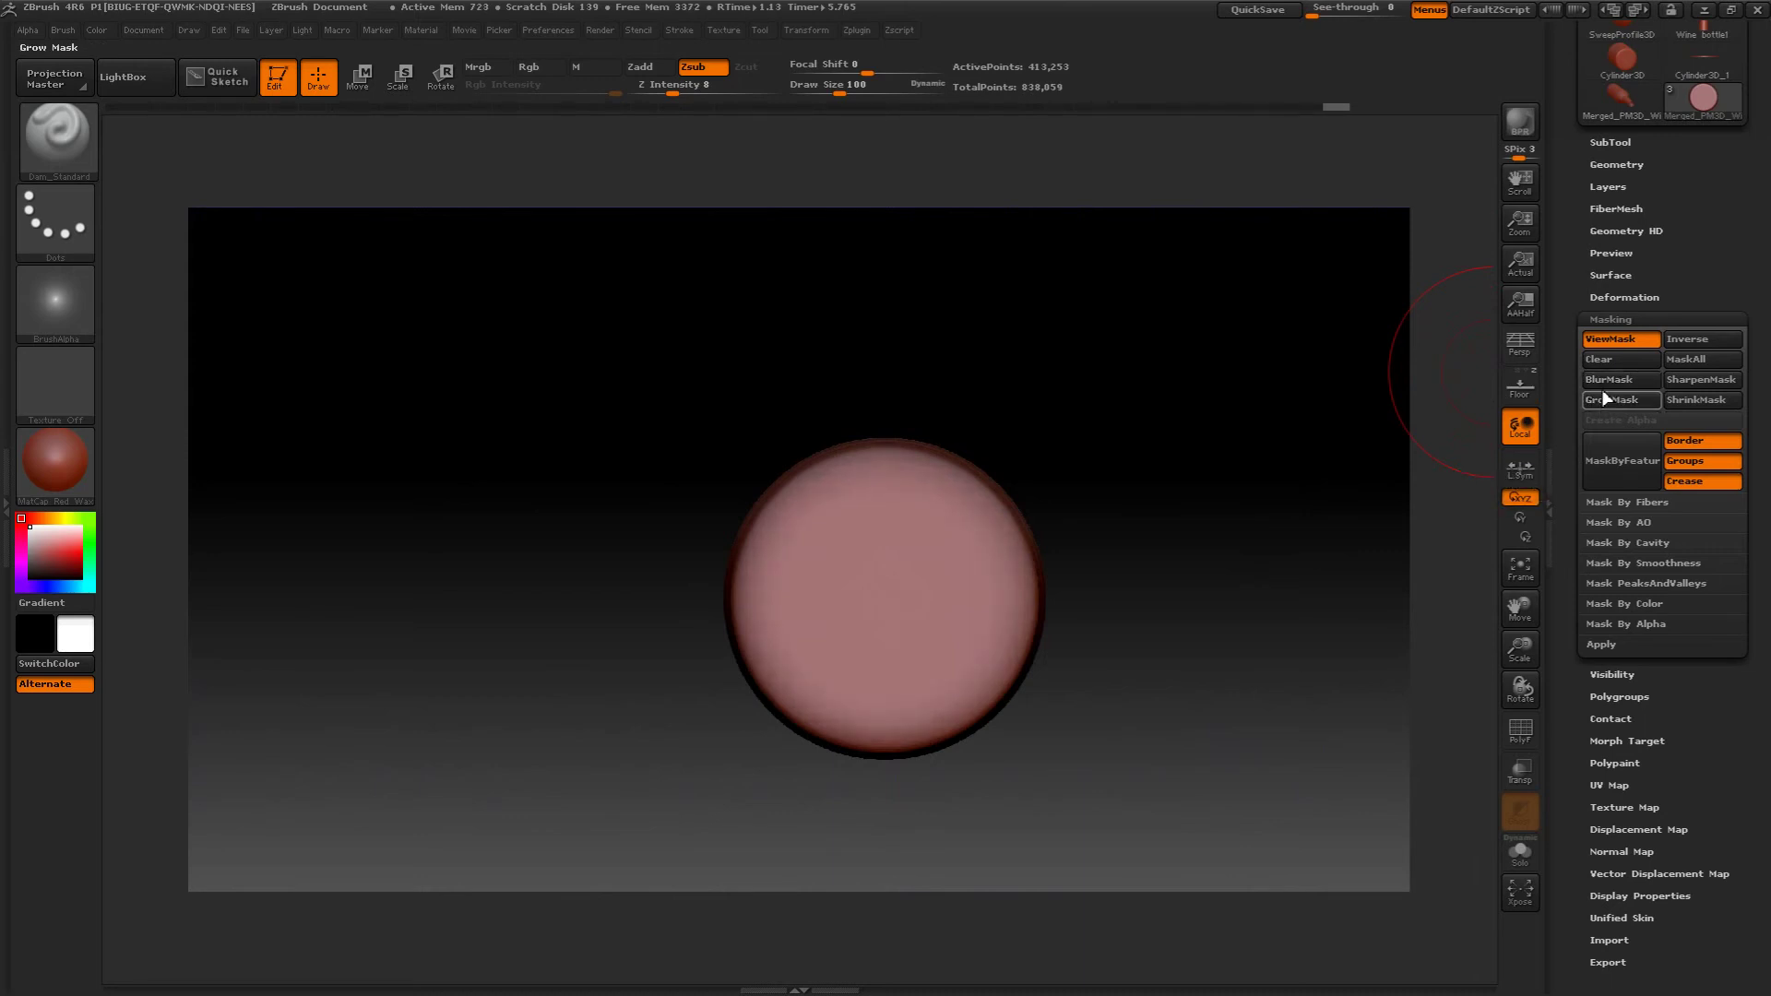
{"action": "left_click", "coordinate": [1600, 401]}
{"action": "left_click", "coordinate": [1597, 383]}
{"action": "left_click", "coordinate": [1600, 399]}
{"action": "left_click", "coordinate": [1594, 380]}
- Check the bottle's axes against the floor grid, hide the grid, and push the unmasked underside slightly inward with an Offset deformation along Z
{"action": "mouse_move", "coordinate": [1226, 310]}
{"action": "left_mouse_down"}
{"action": "mouse_move", "coordinate": [1292, 320]}
{"action": "mouse_move", "coordinate": [1201, 300]}
{"action": "mouse_move", "coordinate": [1205, 253]}
{"action": "mouse_move", "coordinate": [1314, 320]}
{"action": "mouse_move", "coordinate": [1359, 384]}
{"action": "mouse_move", "coordinate": [1241, 289]}
{"action": "left_mouse_up"}
{"action": "left_click_drag", "start_coordinate": [1208, 287], "coordinate": [1124, 259]}
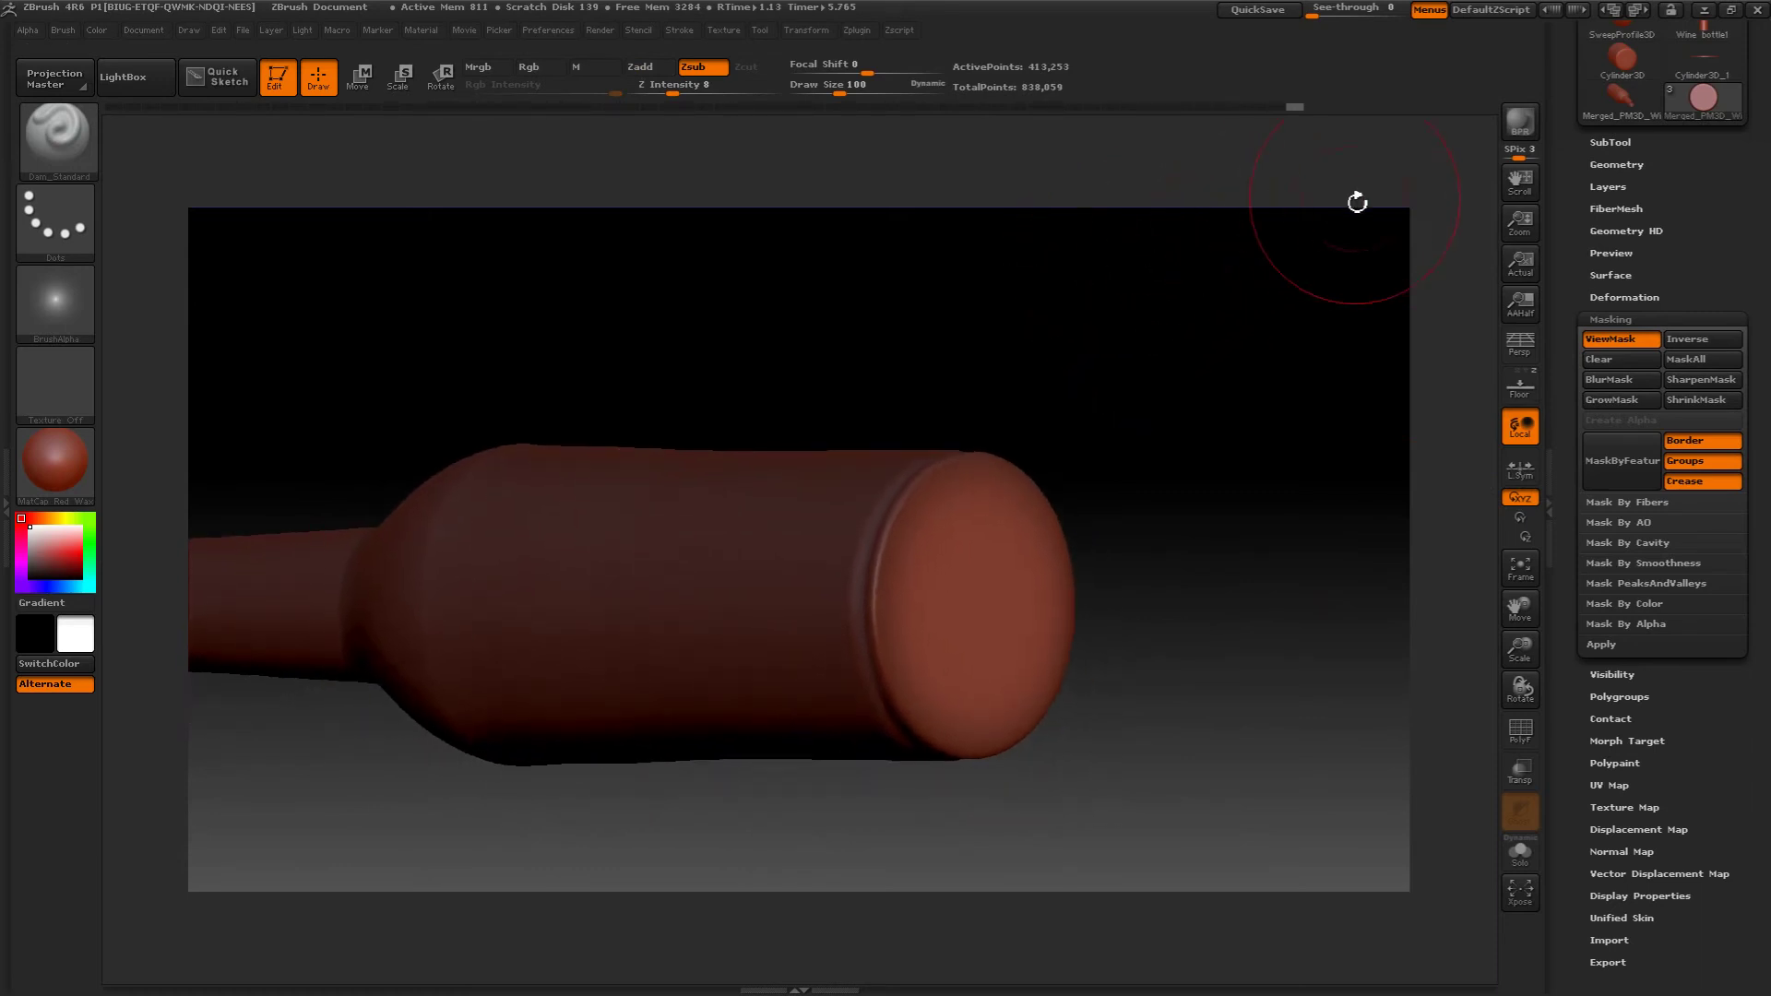
{"action": "left_click", "coordinate": [1520, 386]}
{"action": "mouse_move", "coordinate": [1253, 288]}
{"action": "left_mouse_down"}
{"action": "mouse_move", "coordinate": [1284, 279]}
{"action": "mouse_move", "coordinate": [1256, 267]}
{"action": "left_mouse_up"}
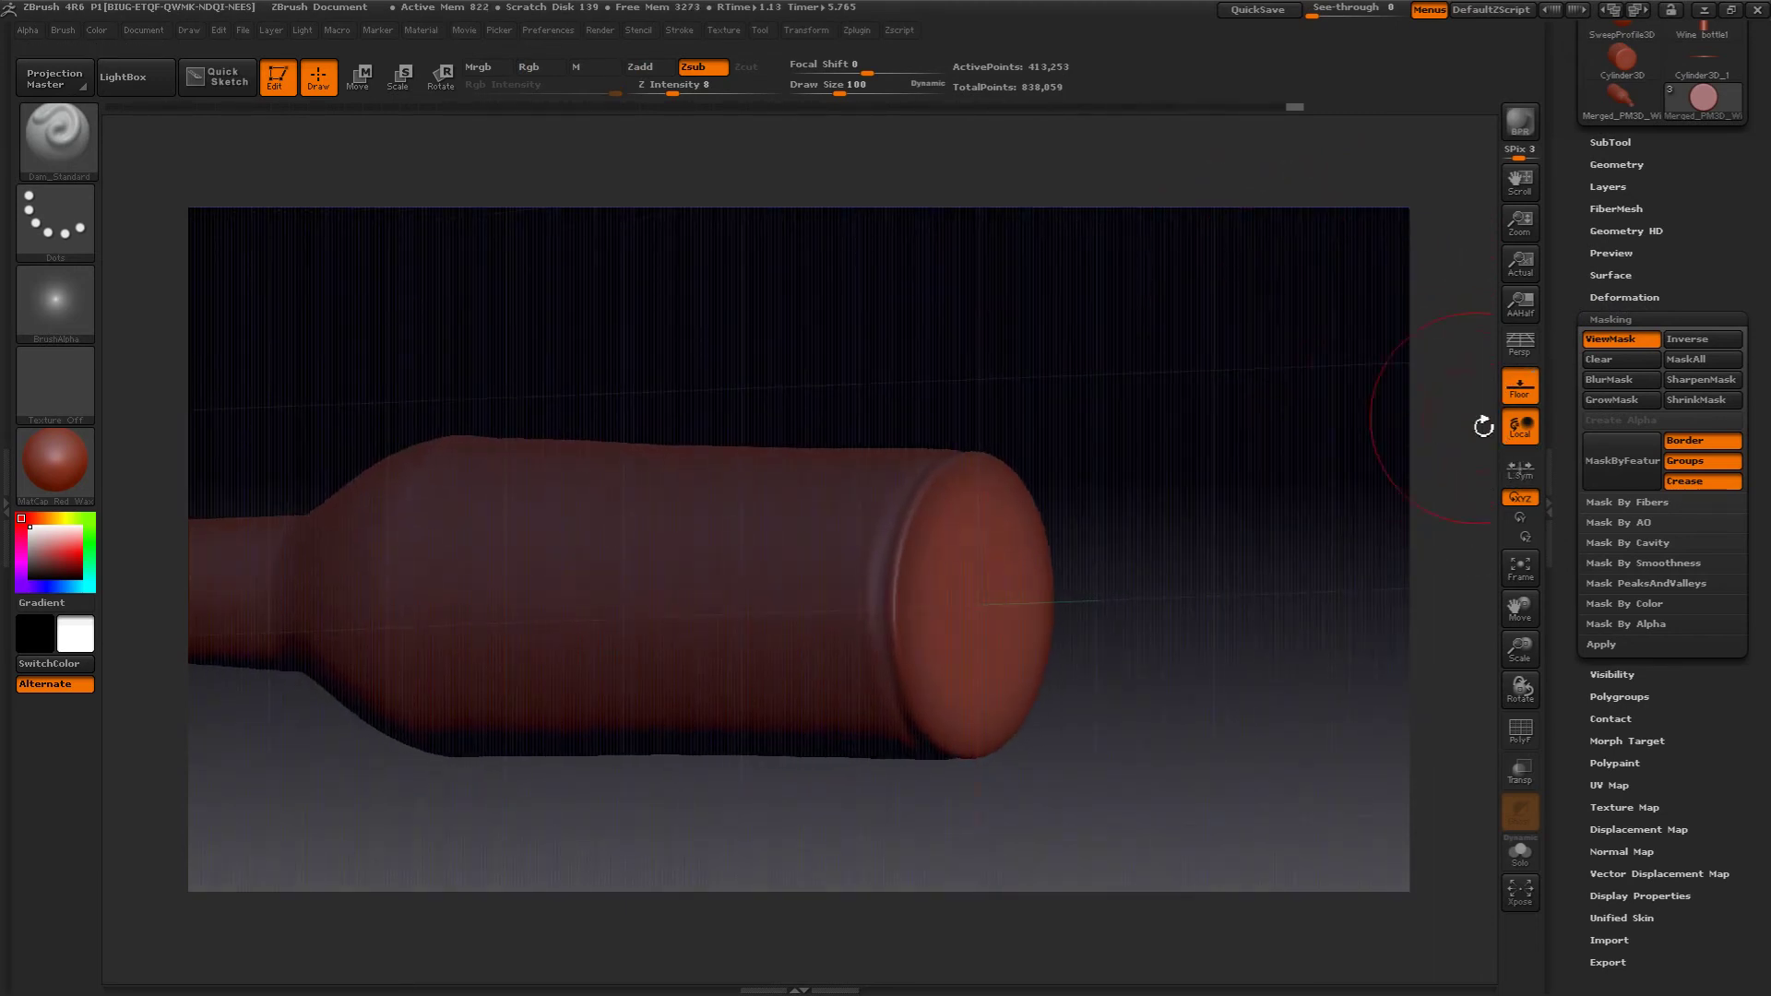
{"action": "left_click", "coordinate": [1517, 397]}
{"action": "left_click_drag", "start_coordinate": [1300, 344], "coordinate": [1281, 304]}
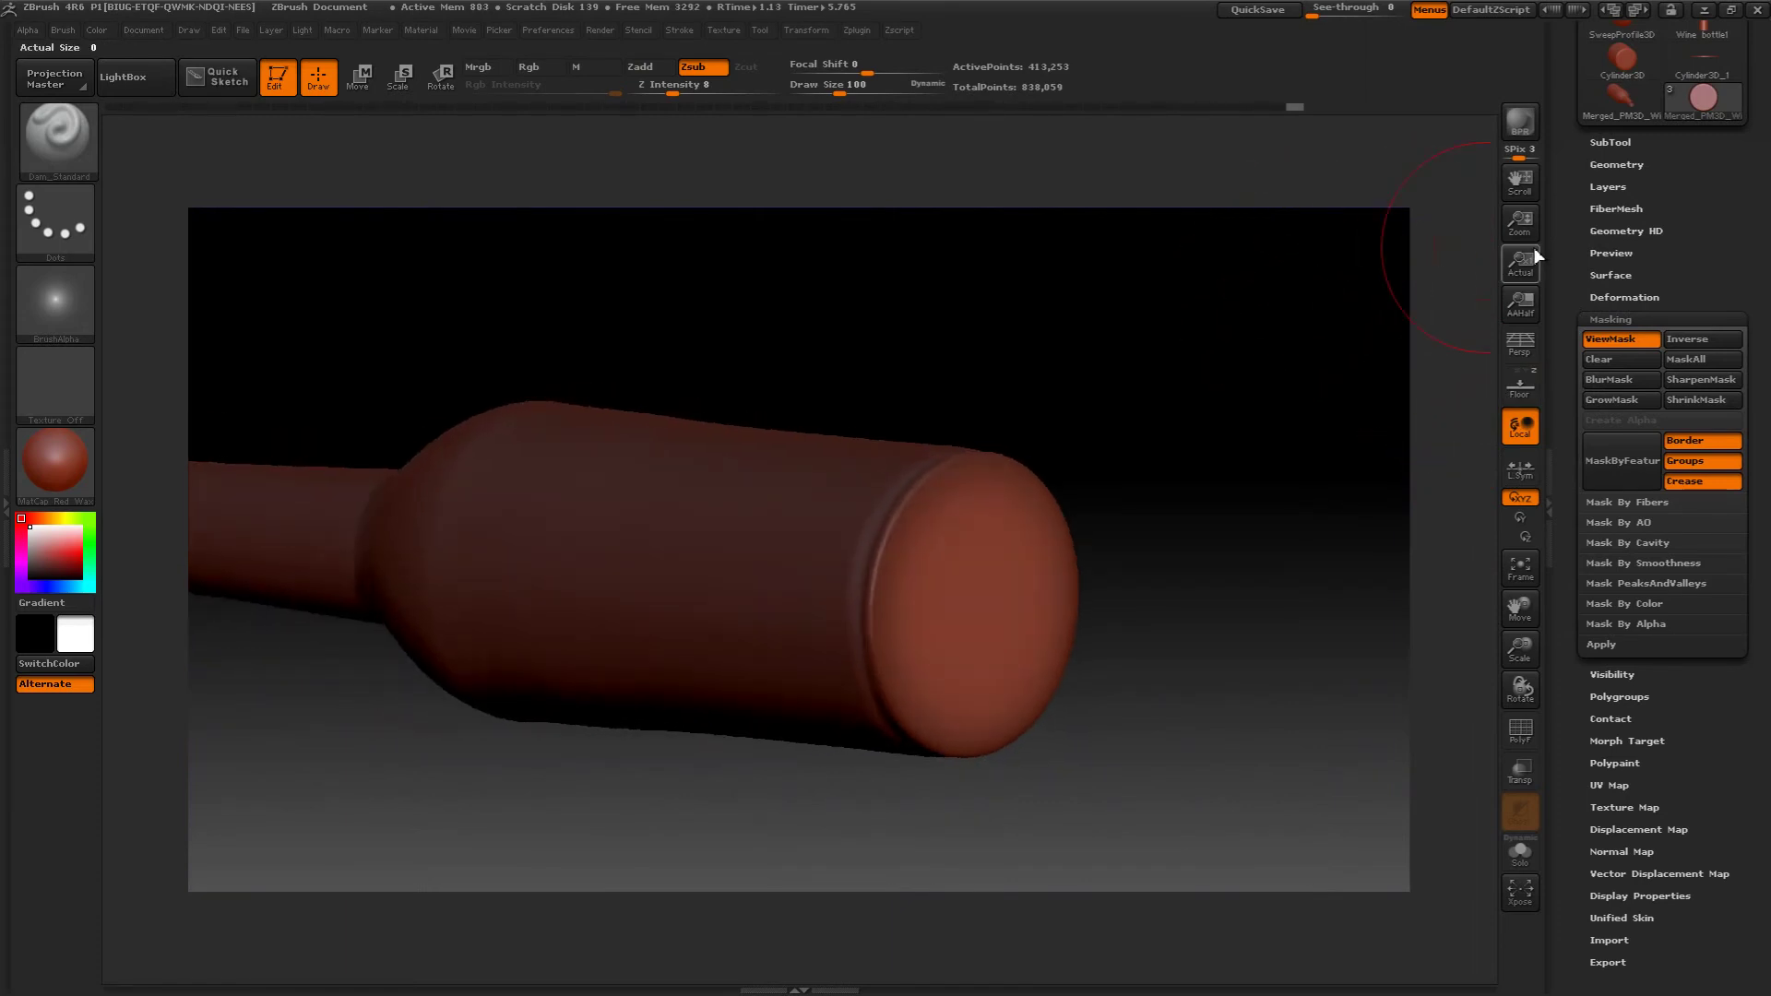
{"action": "left_click", "coordinate": [1613, 297]}
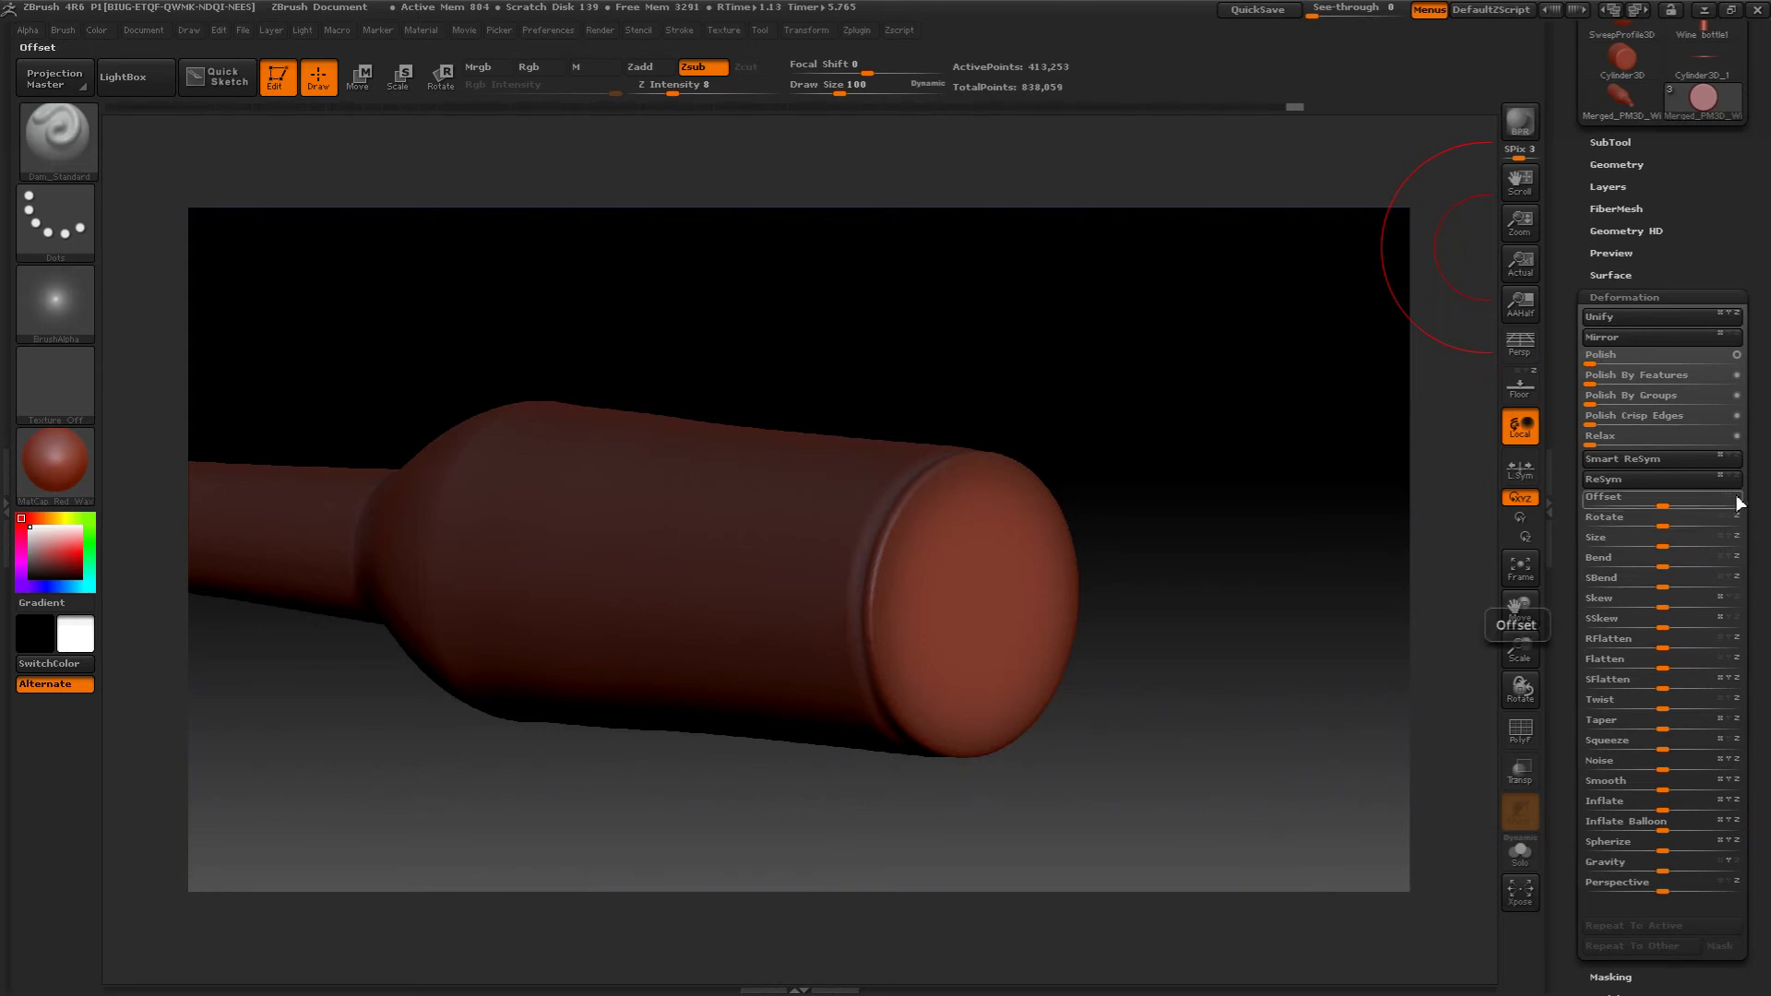
{"action": "left_click", "coordinate": [1667, 500]}
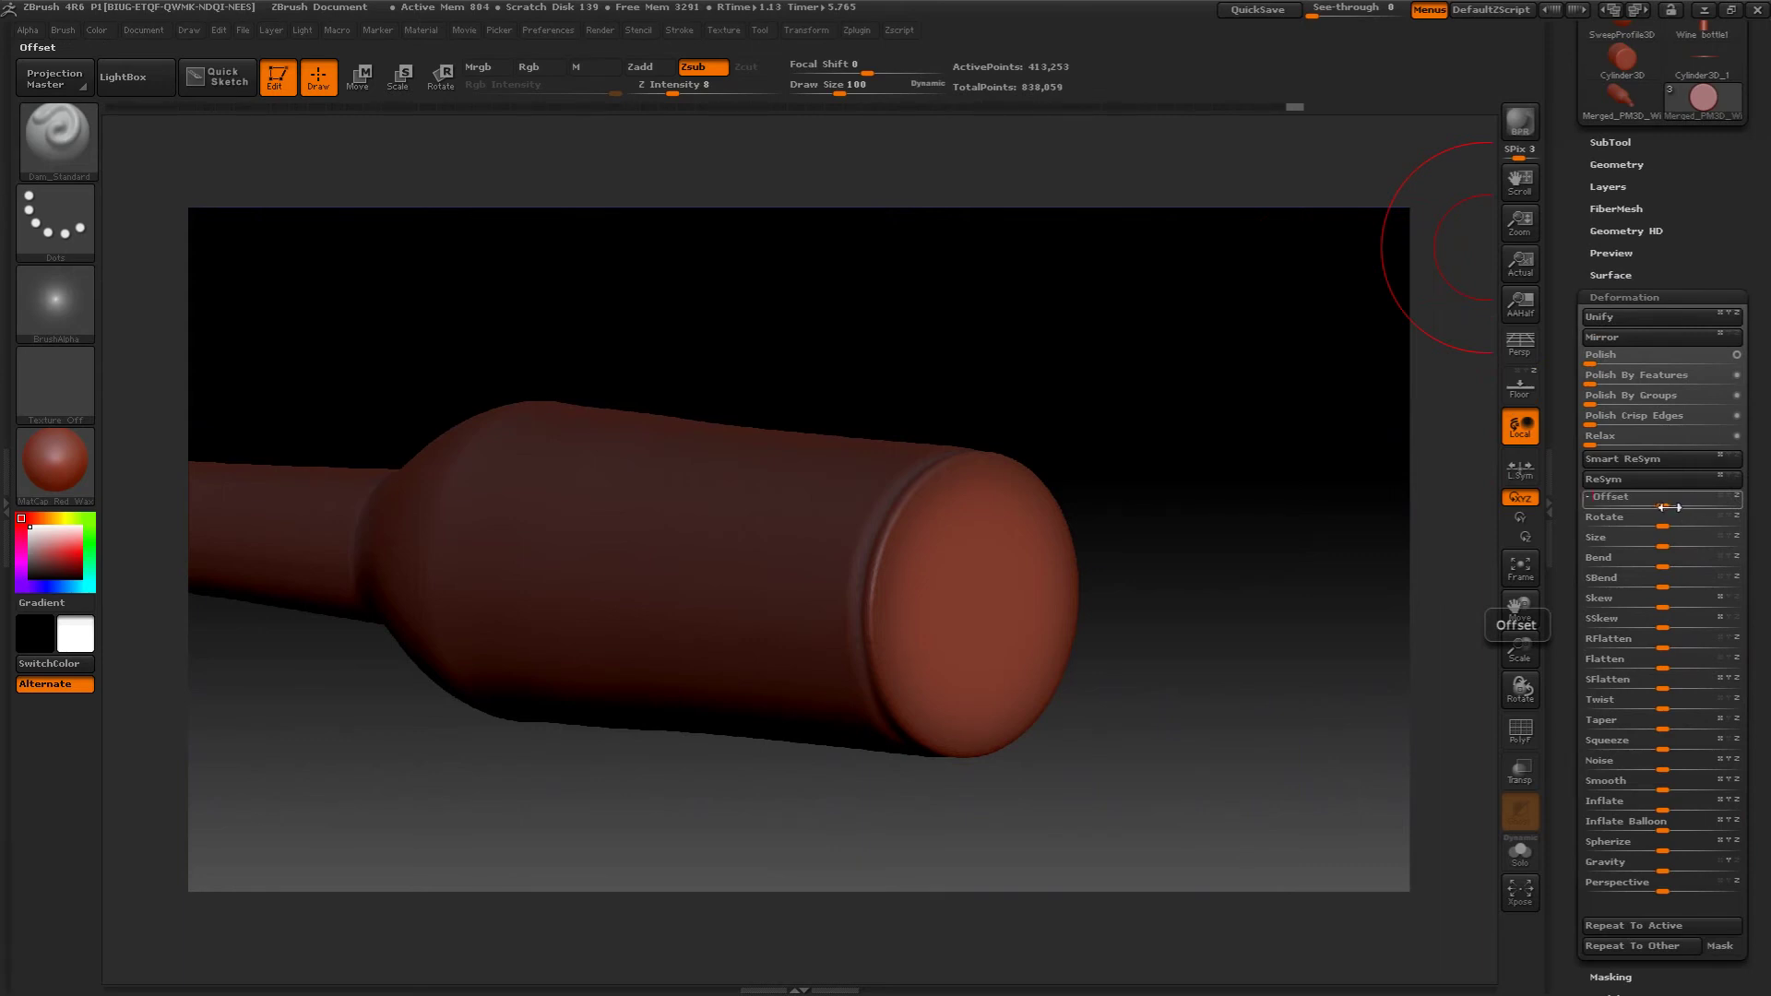
{"action": "key", "text": "Return"}
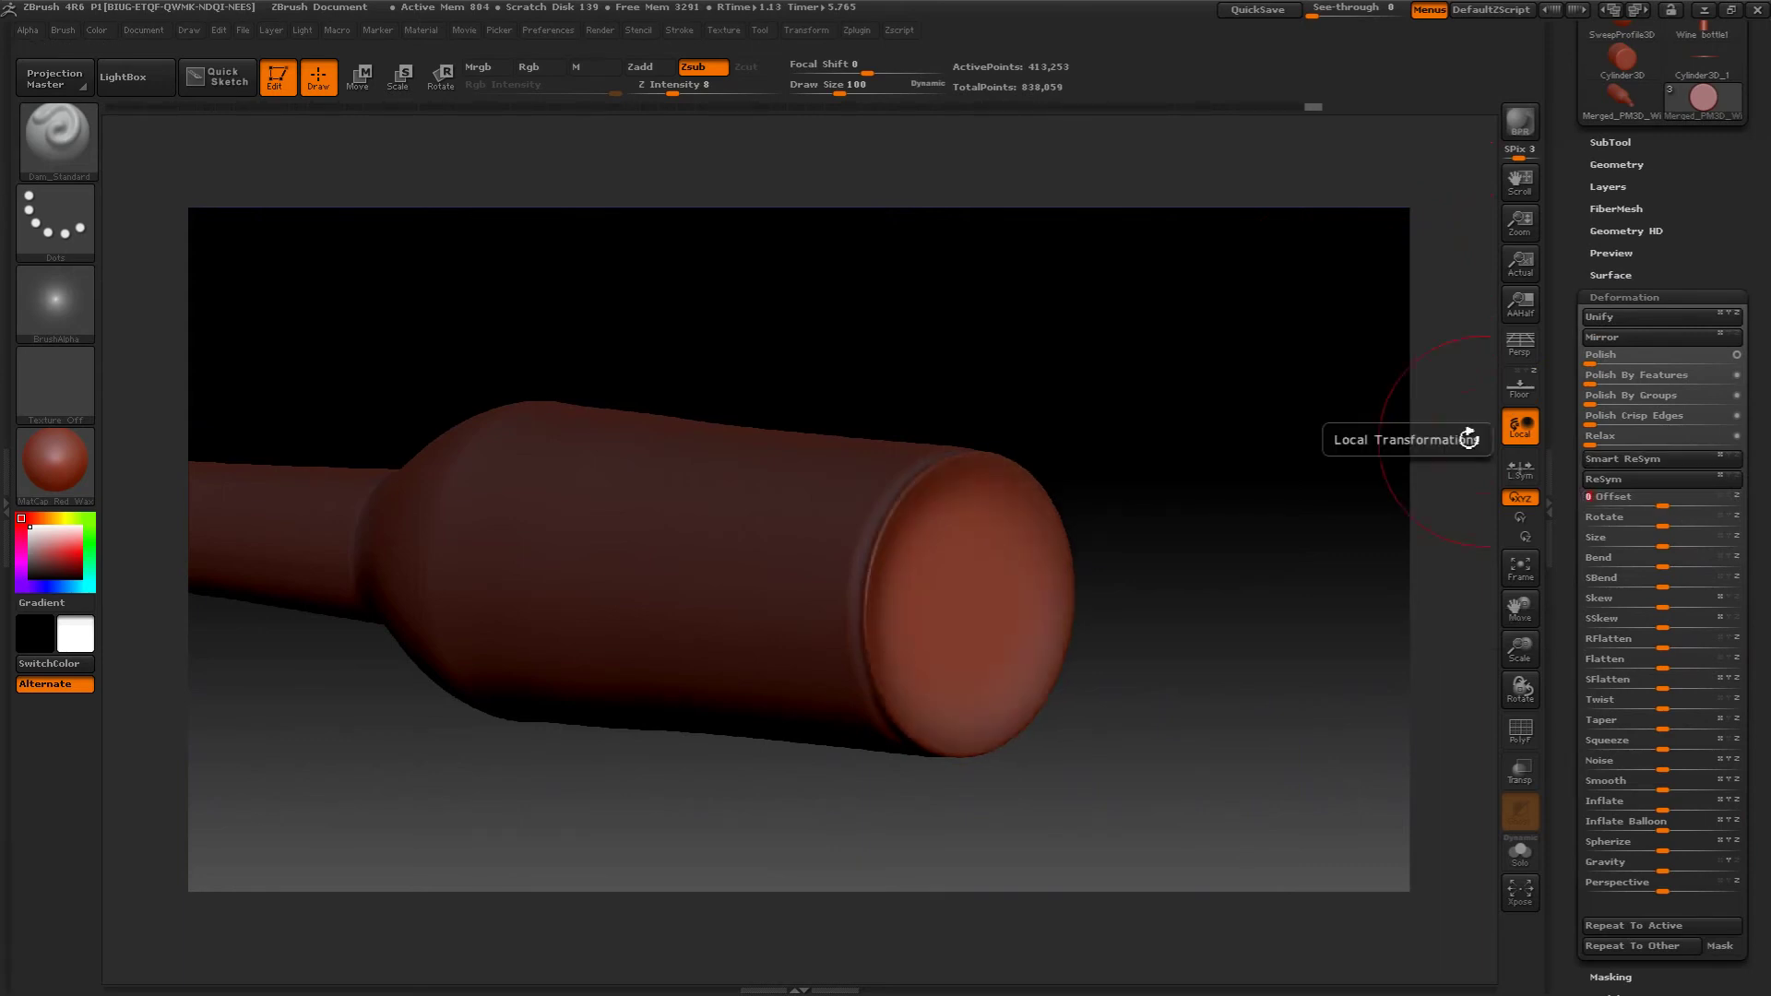
{"action": "left_click_drag", "start_coordinate": [1361, 388], "coordinate": [1359, 348]}
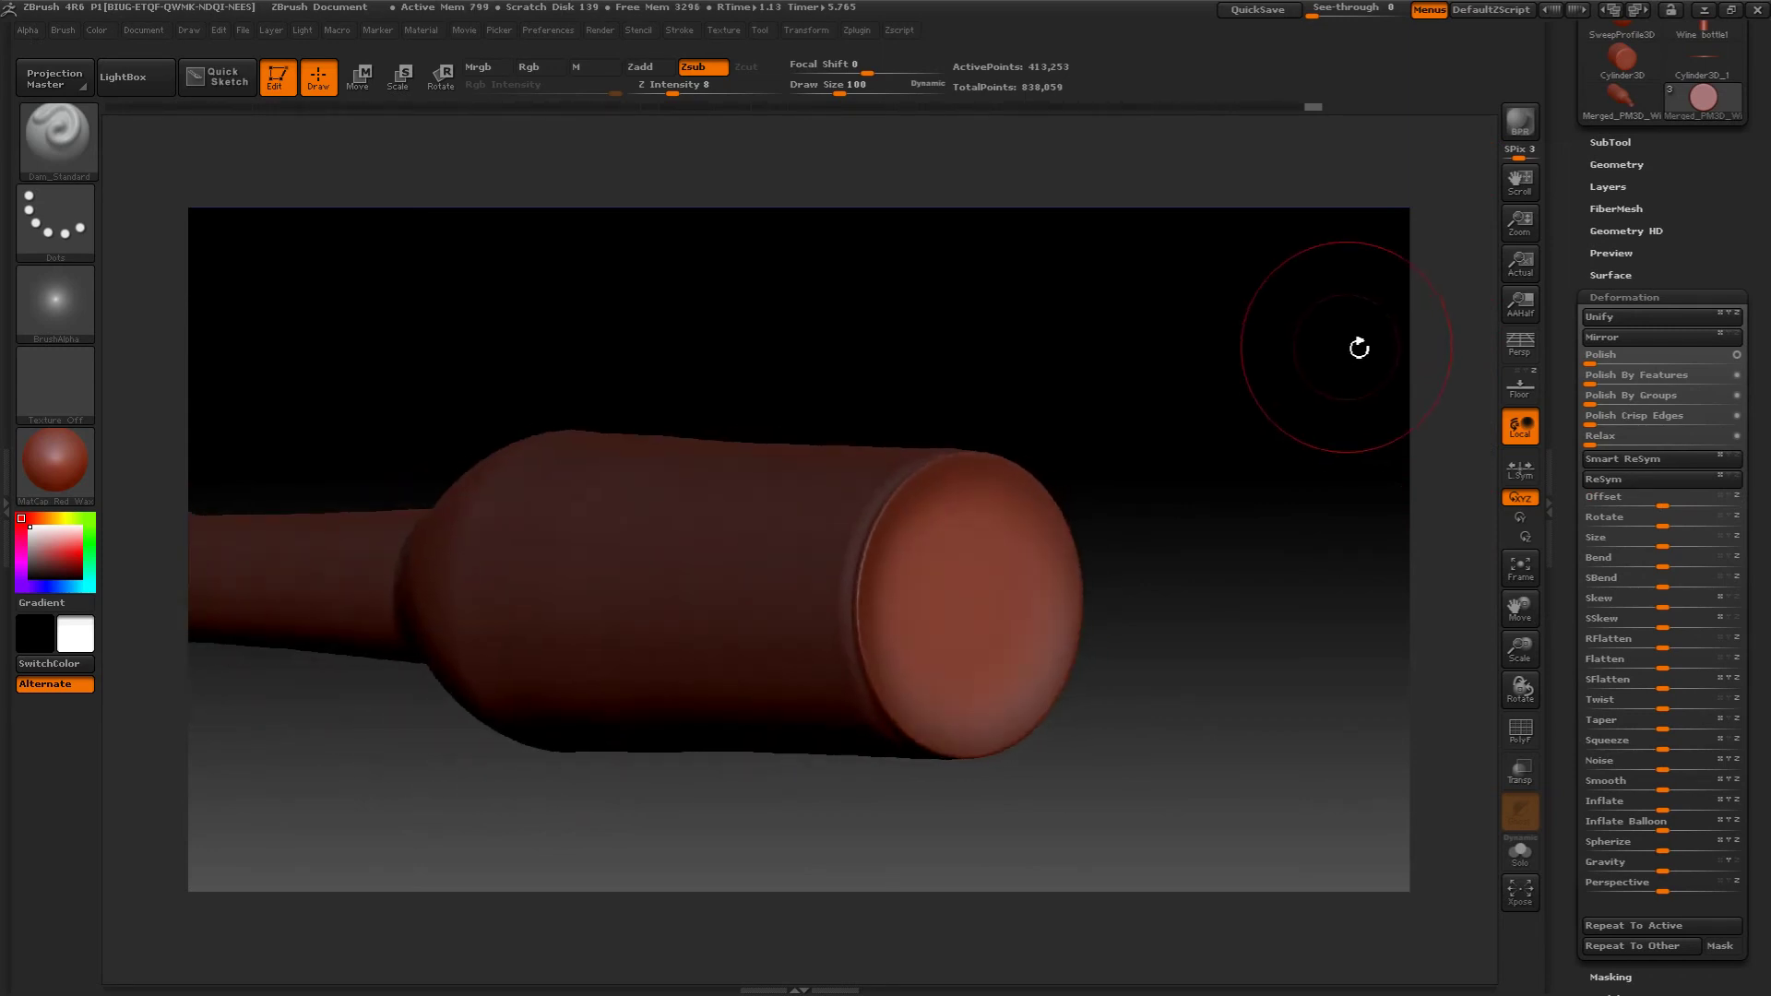
- Clear the mask from the bottle to expose the recessed underside
{"action": "left_click", "coordinate": [1608, 297]}
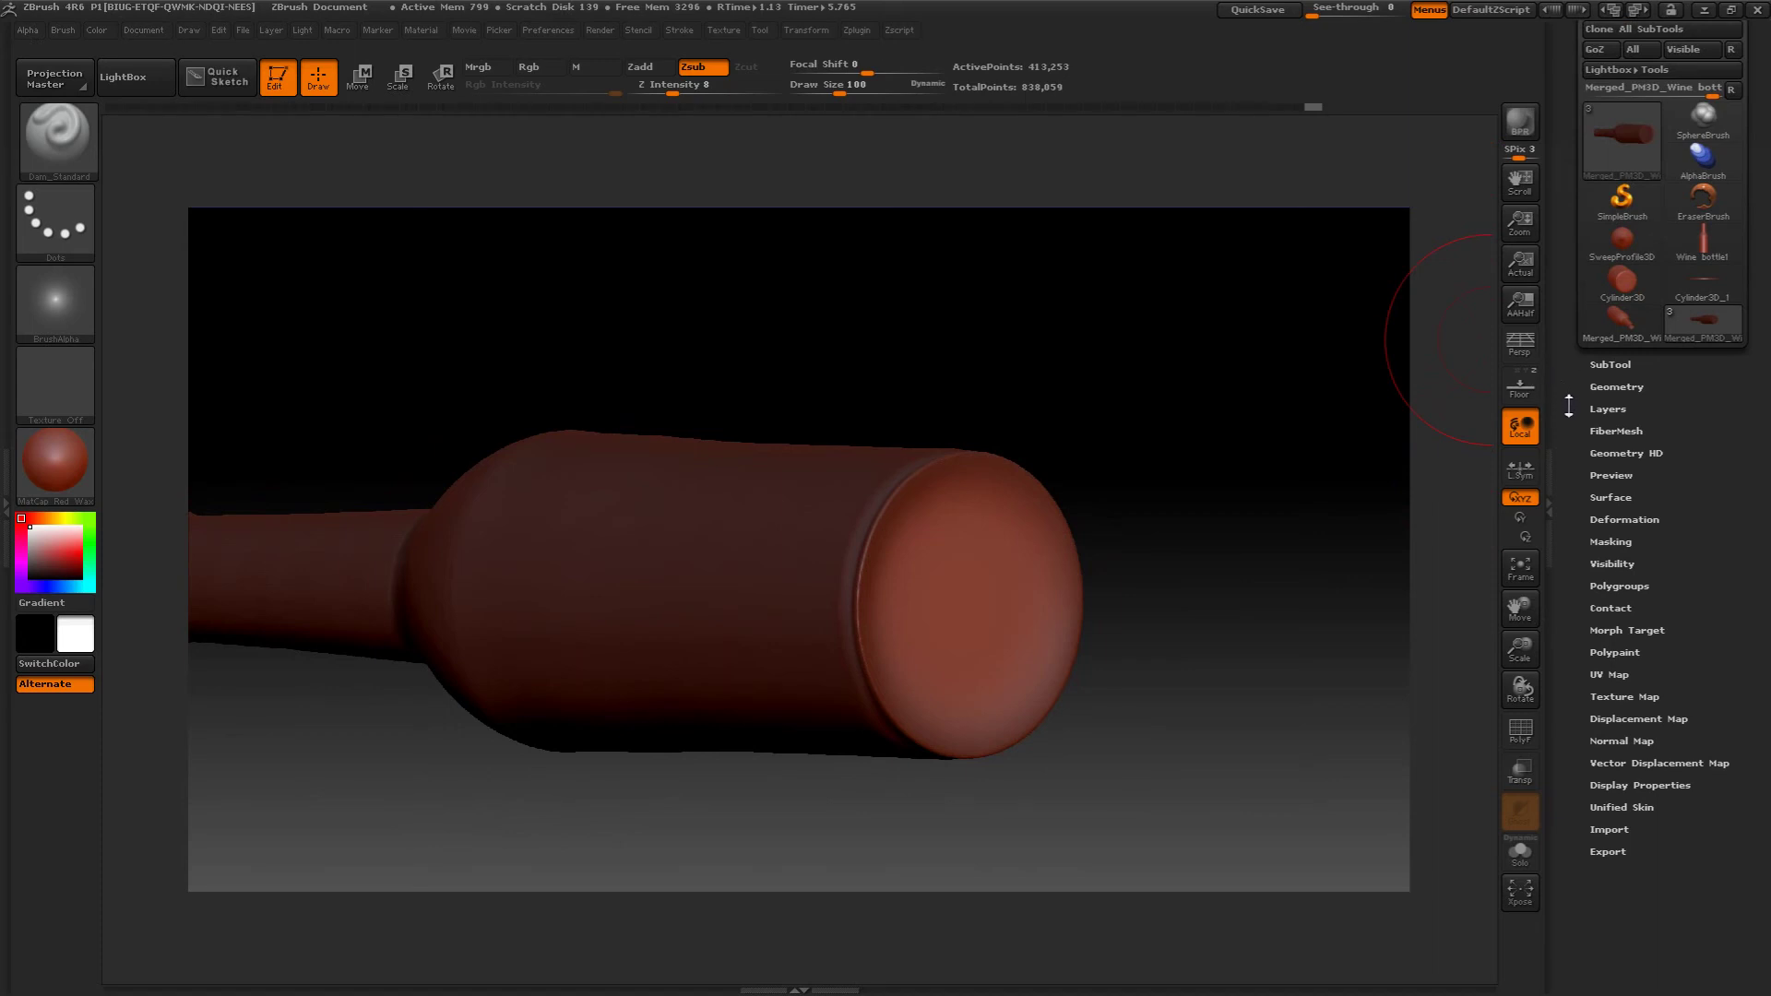
{"action": "mouse_move", "coordinate": [1301, 355]}
{"action": "left_mouse_down"}
{"action": "mouse_move", "coordinate": [1337, 364]}
{"action": "mouse_move", "coordinate": [1293, 359]}
{"action": "mouse_move", "coordinate": [1277, 384]}
{"action": "mouse_move", "coordinate": [1300, 385]}
{"action": "left_mouse_up"}
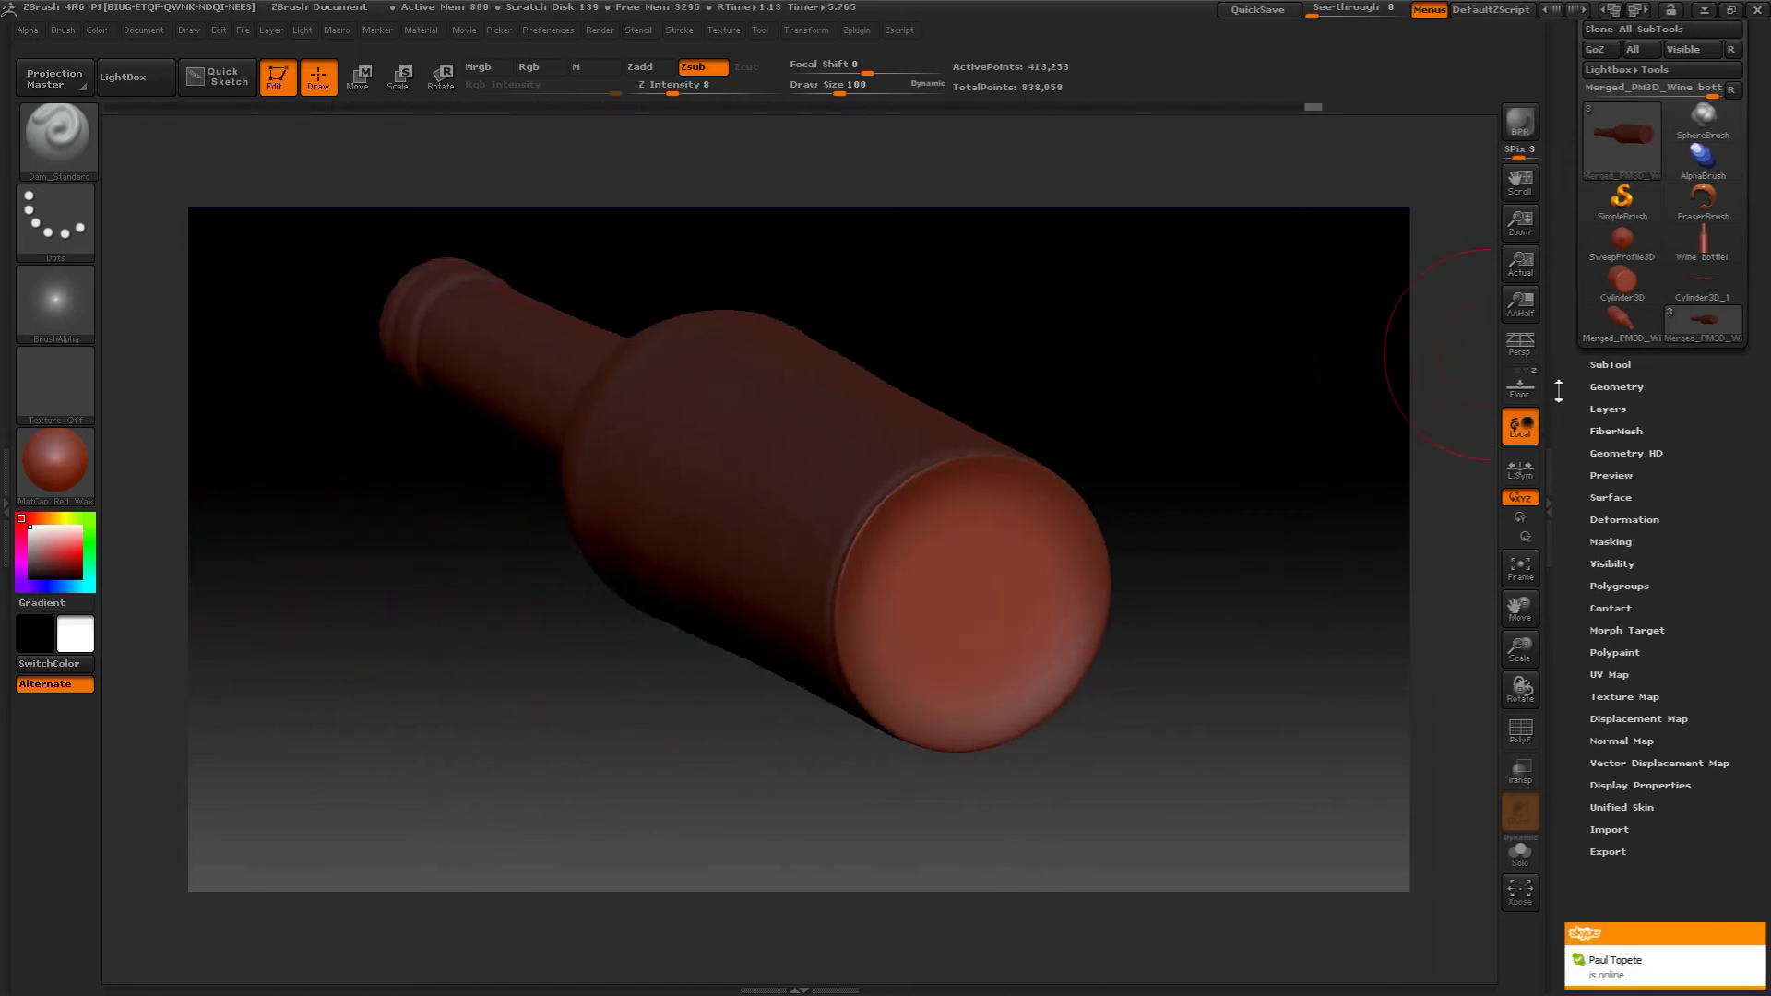
{"action": "left_click", "coordinate": [1610, 542]}
{"action": "left_click", "coordinate": [1605, 581]}
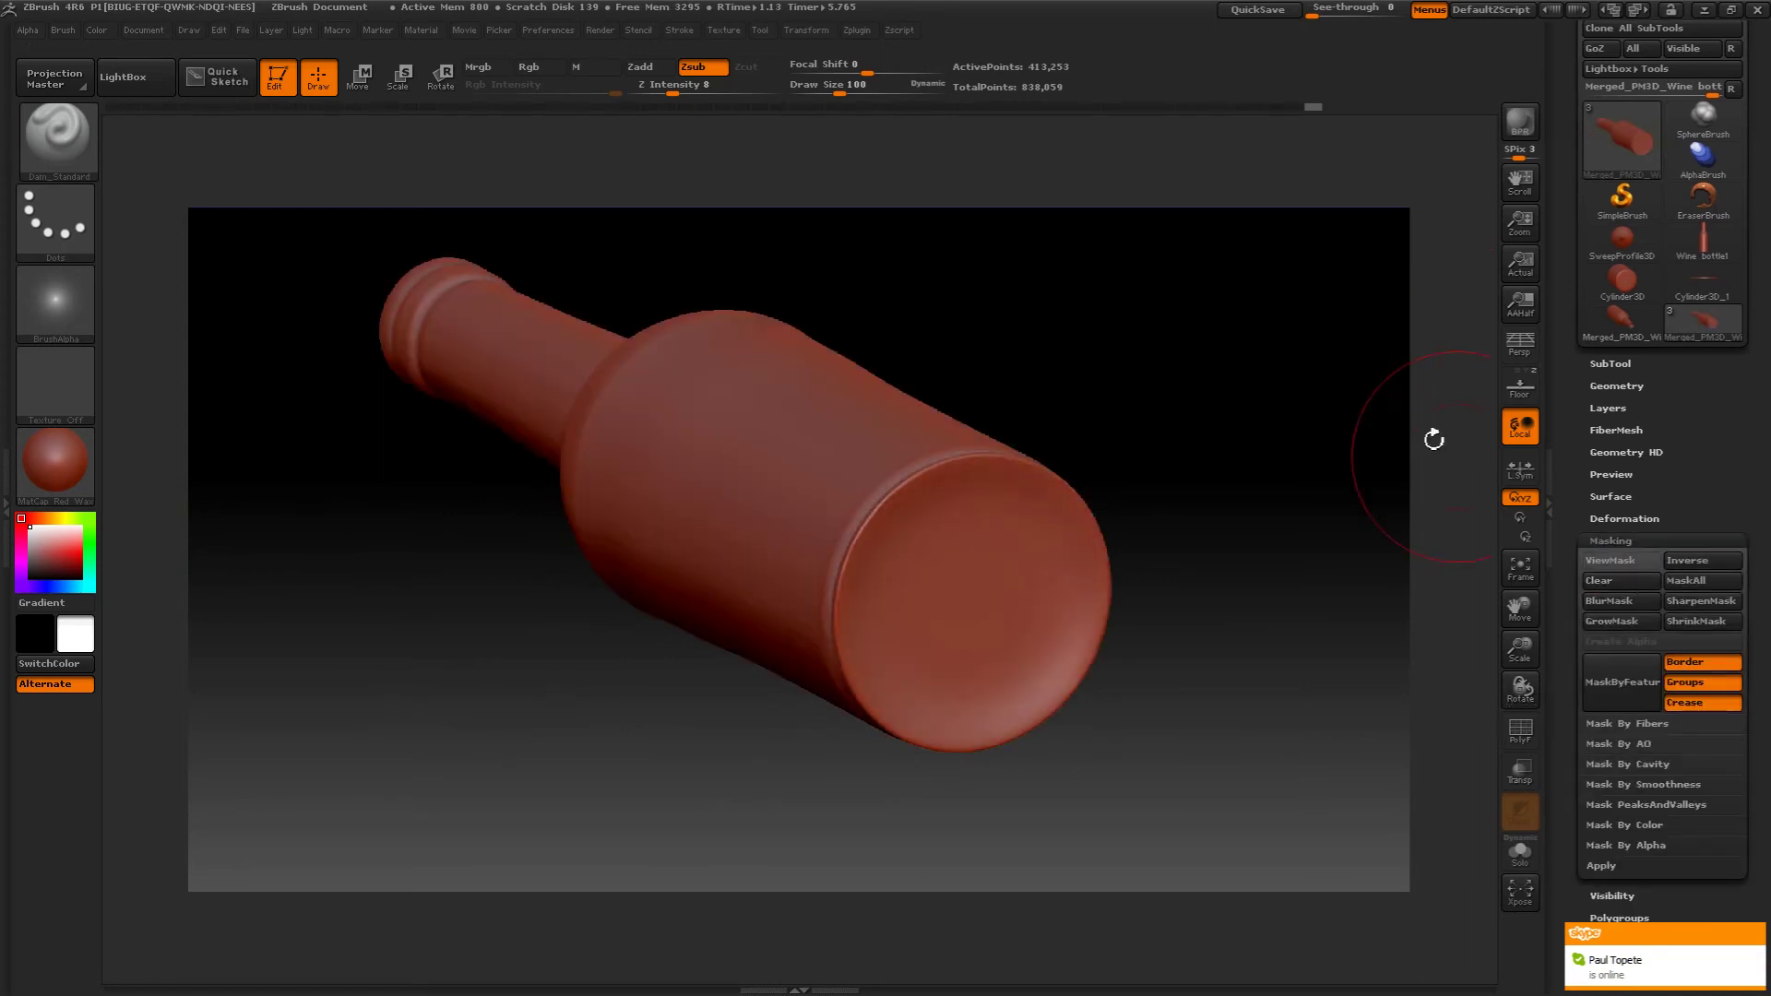
- Mask the flared band at the bottle's base with a rectangle in front view and invert the mask
{"action": "left_click_drag", "start_coordinate": [1430, 434], "coordinate": [1289, 360]}
{"action": "left_click_drag", "start_coordinate": [1272, 470], "coordinate": [1224, 486], "text": "alt"}
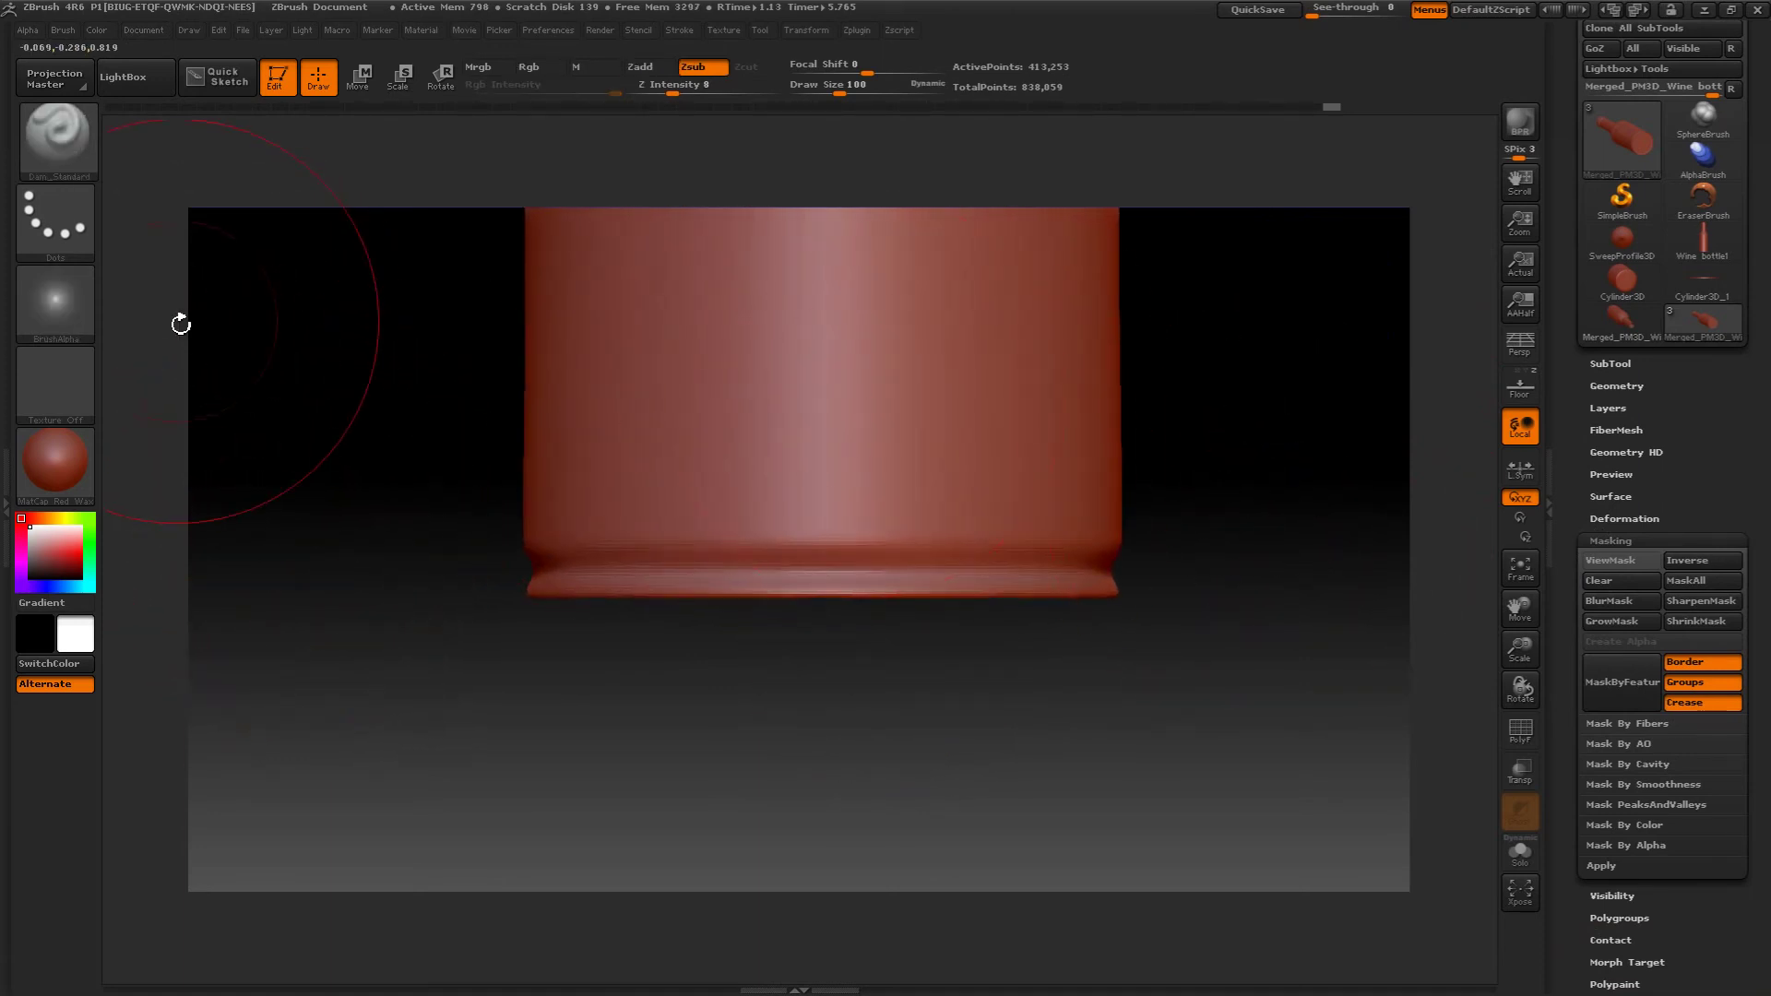
{"action": "key", "text": "ctrl"}
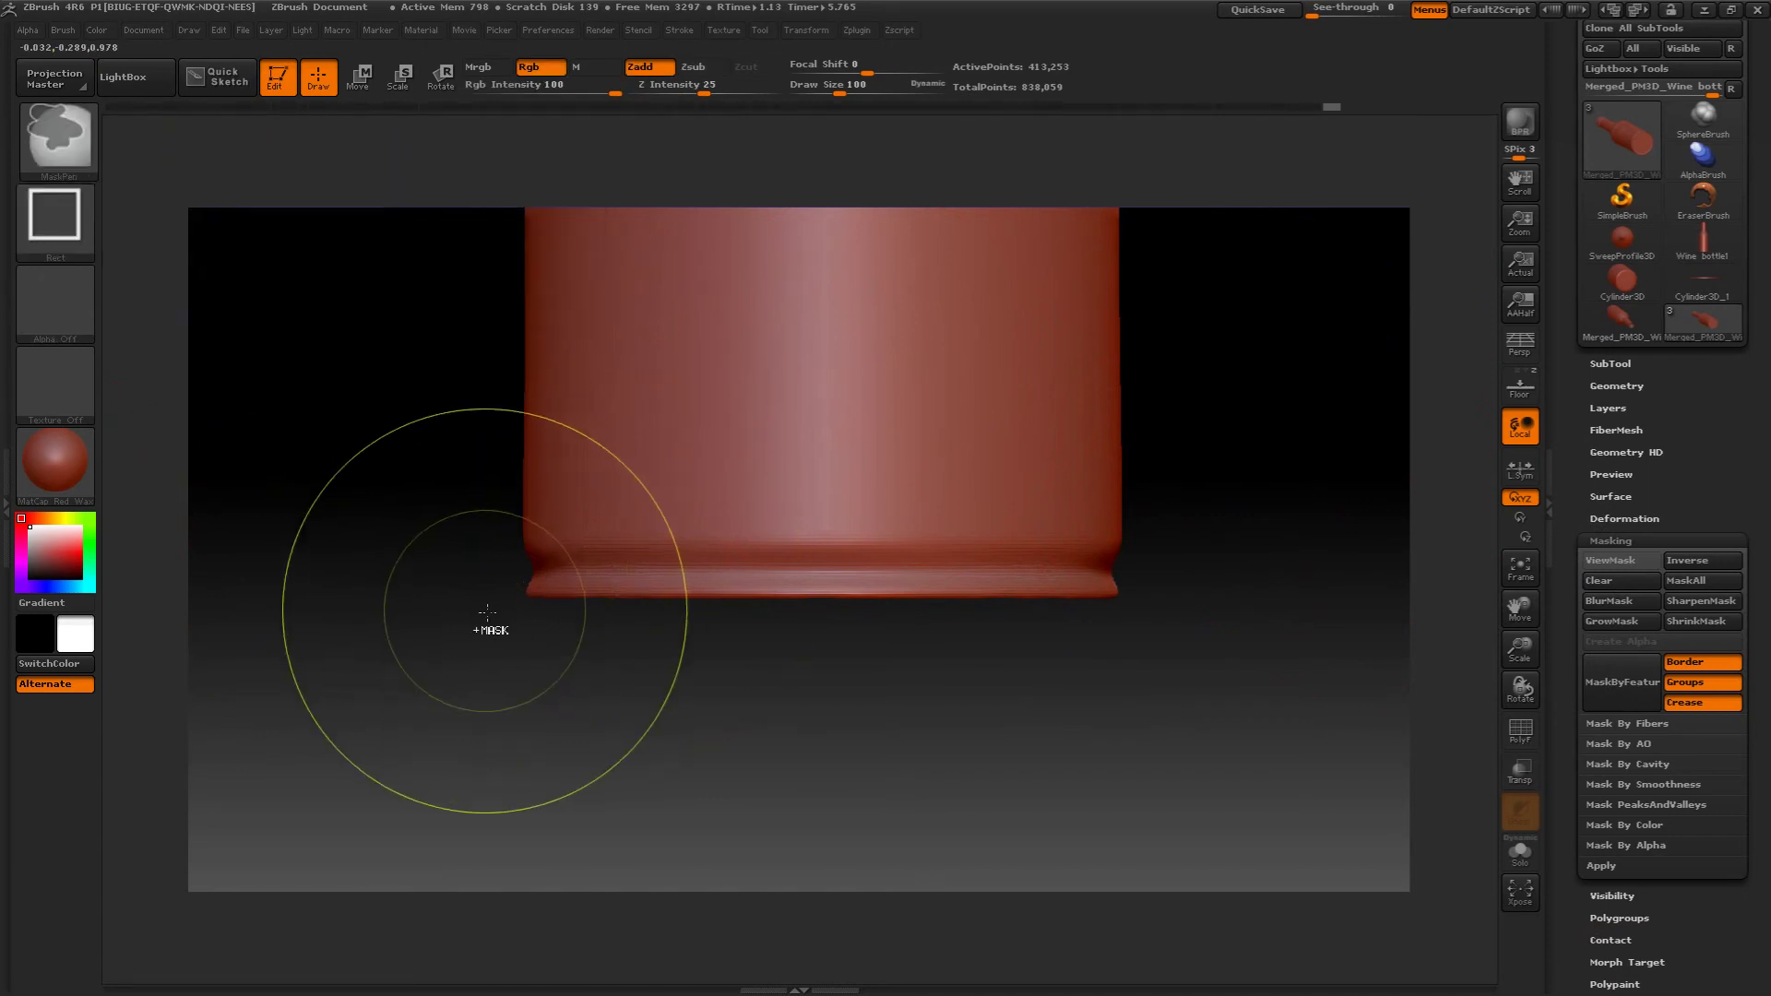
{"action": "mouse_move", "coordinate": [472, 558]}
{"action": "left_mouse_down", "text": "ctrl"}
{"action": "mouse_move", "coordinate": [530, 600]}
{"action": "mouse_move", "coordinate": [1174, 627]}
{"action": "mouse_move", "coordinate": [1187, 645]}
{"action": "mouse_move", "coordinate": [1174, 625]}
{"action": "left_mouse_up", "text": "ctrl"}
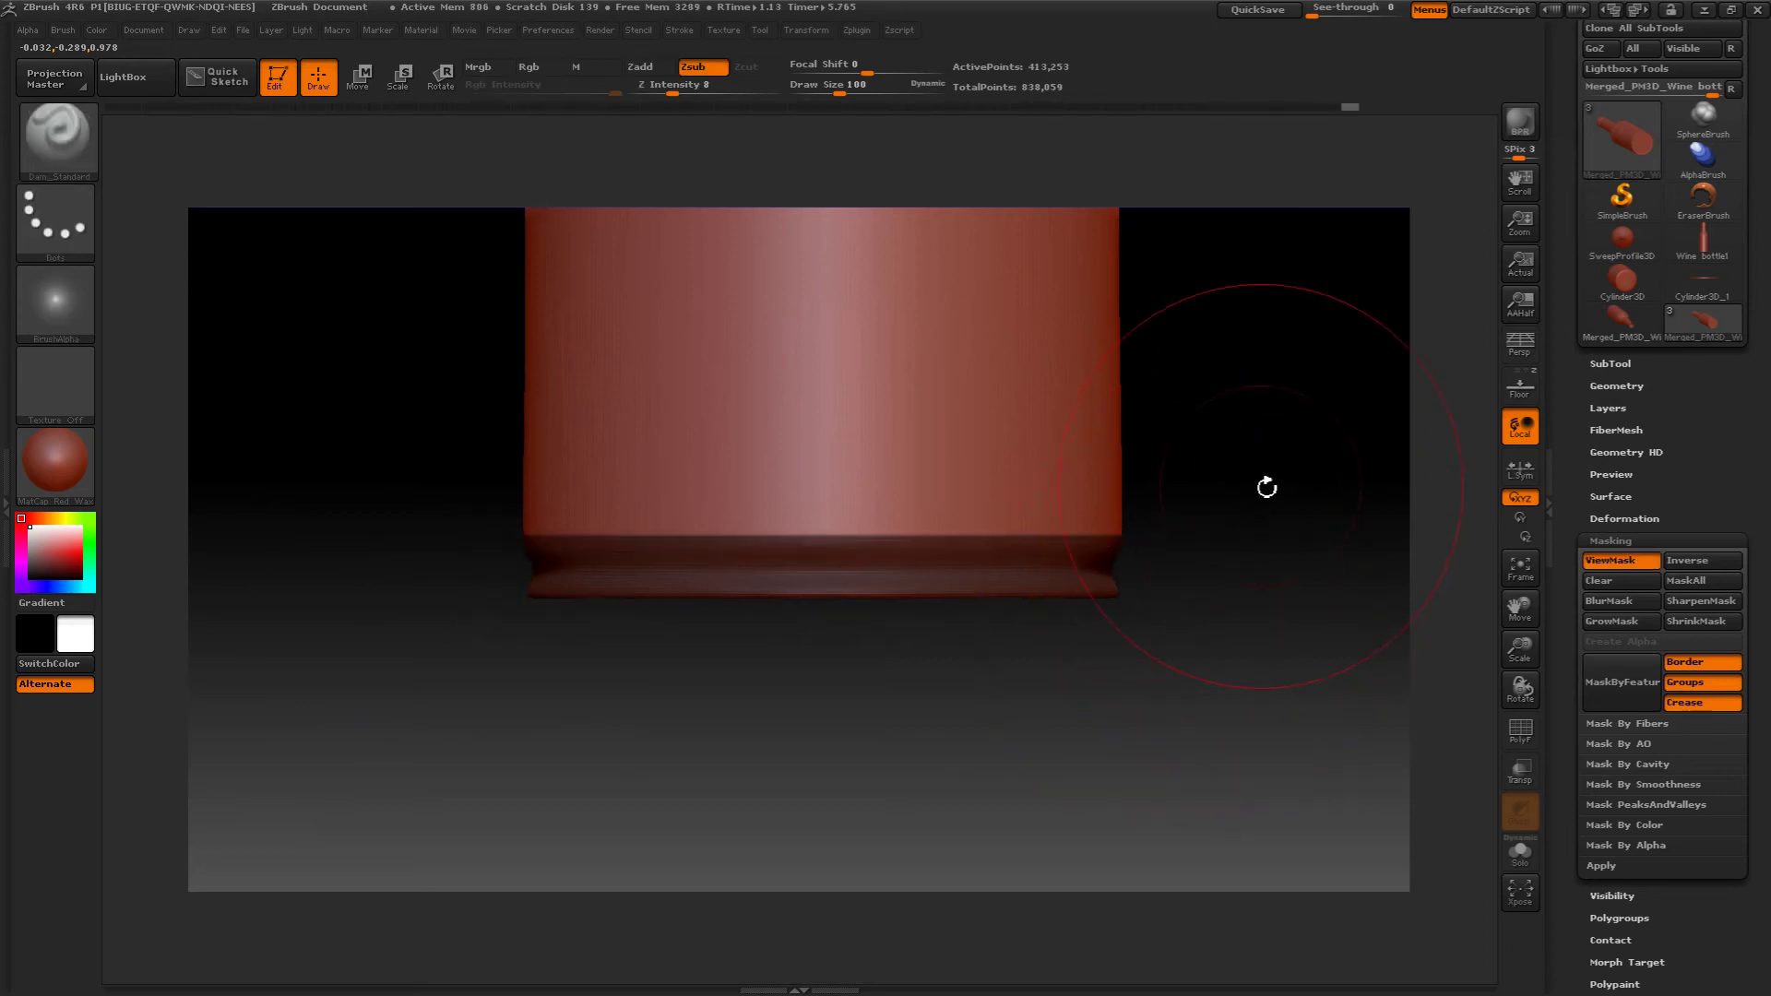
{"action": "mouse_move", "coordinate": [1265, 482]}
{"action": "left_mouse_down"}
{"action": "mouse_move", "coordinate": [1276, 510]}
{"action": "mouse_move", "coordinate": [1237, 448]}
{"action": "left_mouse_up"}
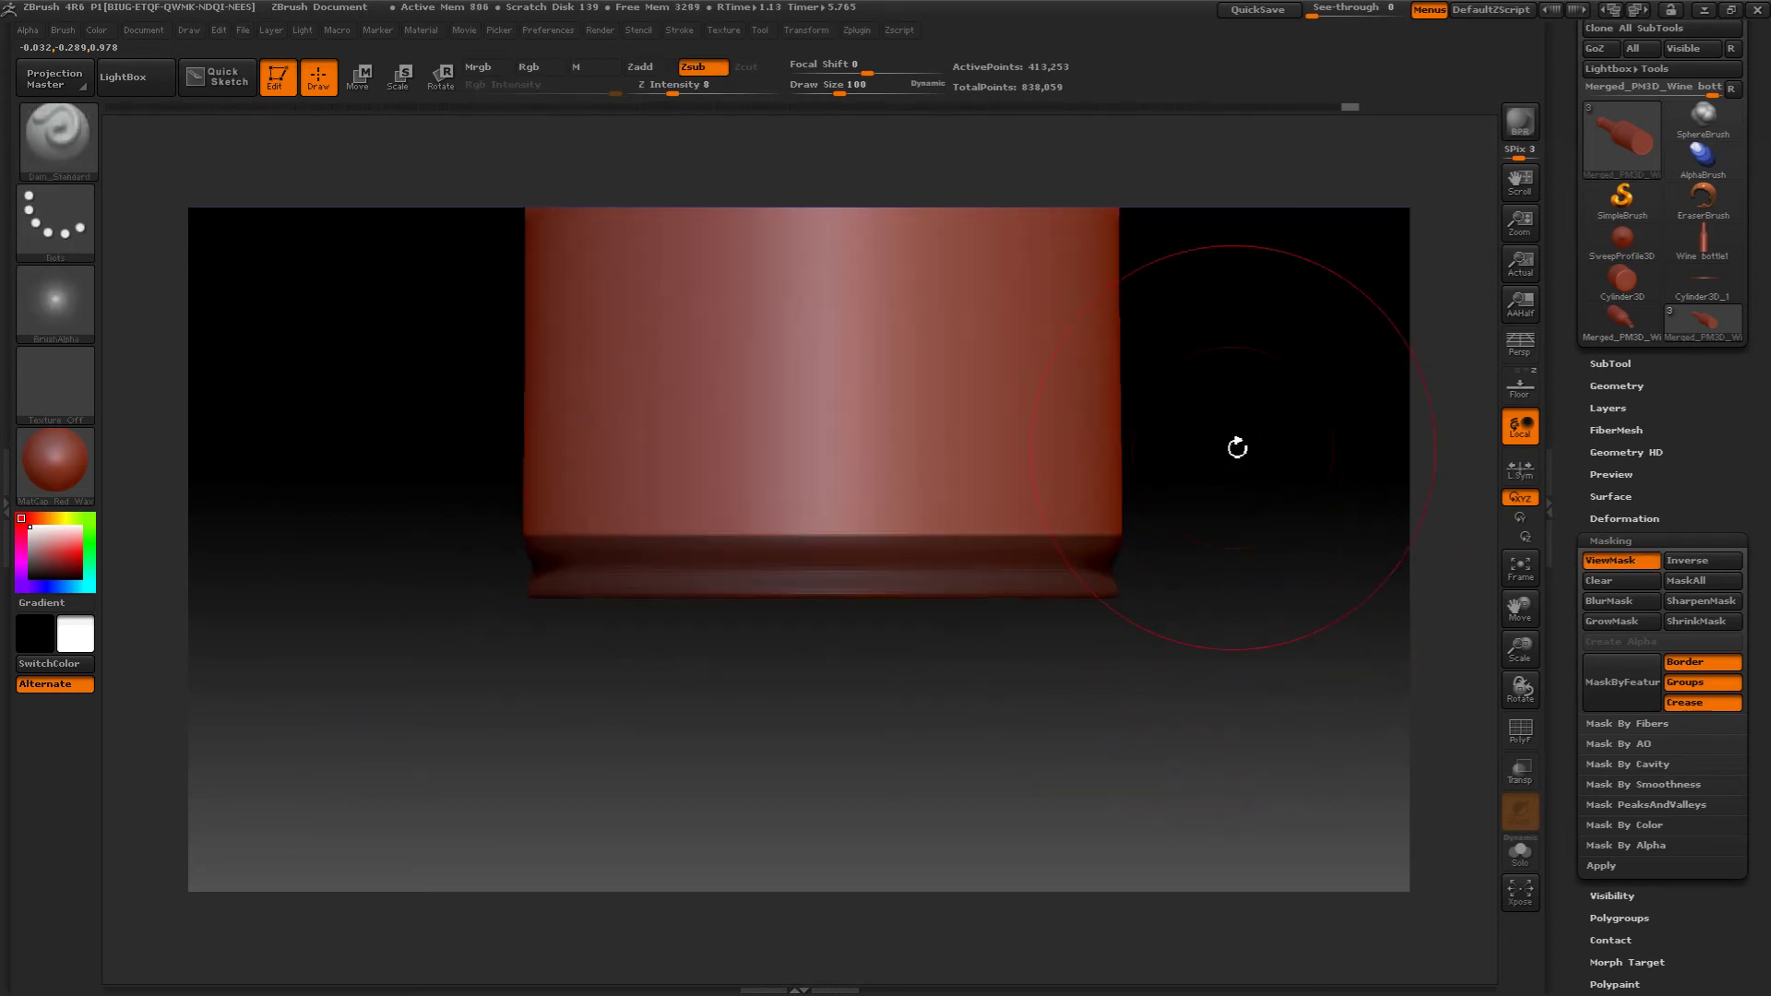
{"action": "left_click", "coordinate": [1696, 561]}
{"action": "mouse_move", "coordinate": [1403, 405]}
{"action": "left_mouse_down"}
{"action": "mouse_move", "coordinate": [1363, 411]}
{"action": "mouse_move", "coordinate": [1389, 321]}
{"action": "mouse_move", "coordinate": [1384, 399]}
{"action": "mouse_move", "coordinate": [1427, 415]}
{"action": "left_mouse_up"}
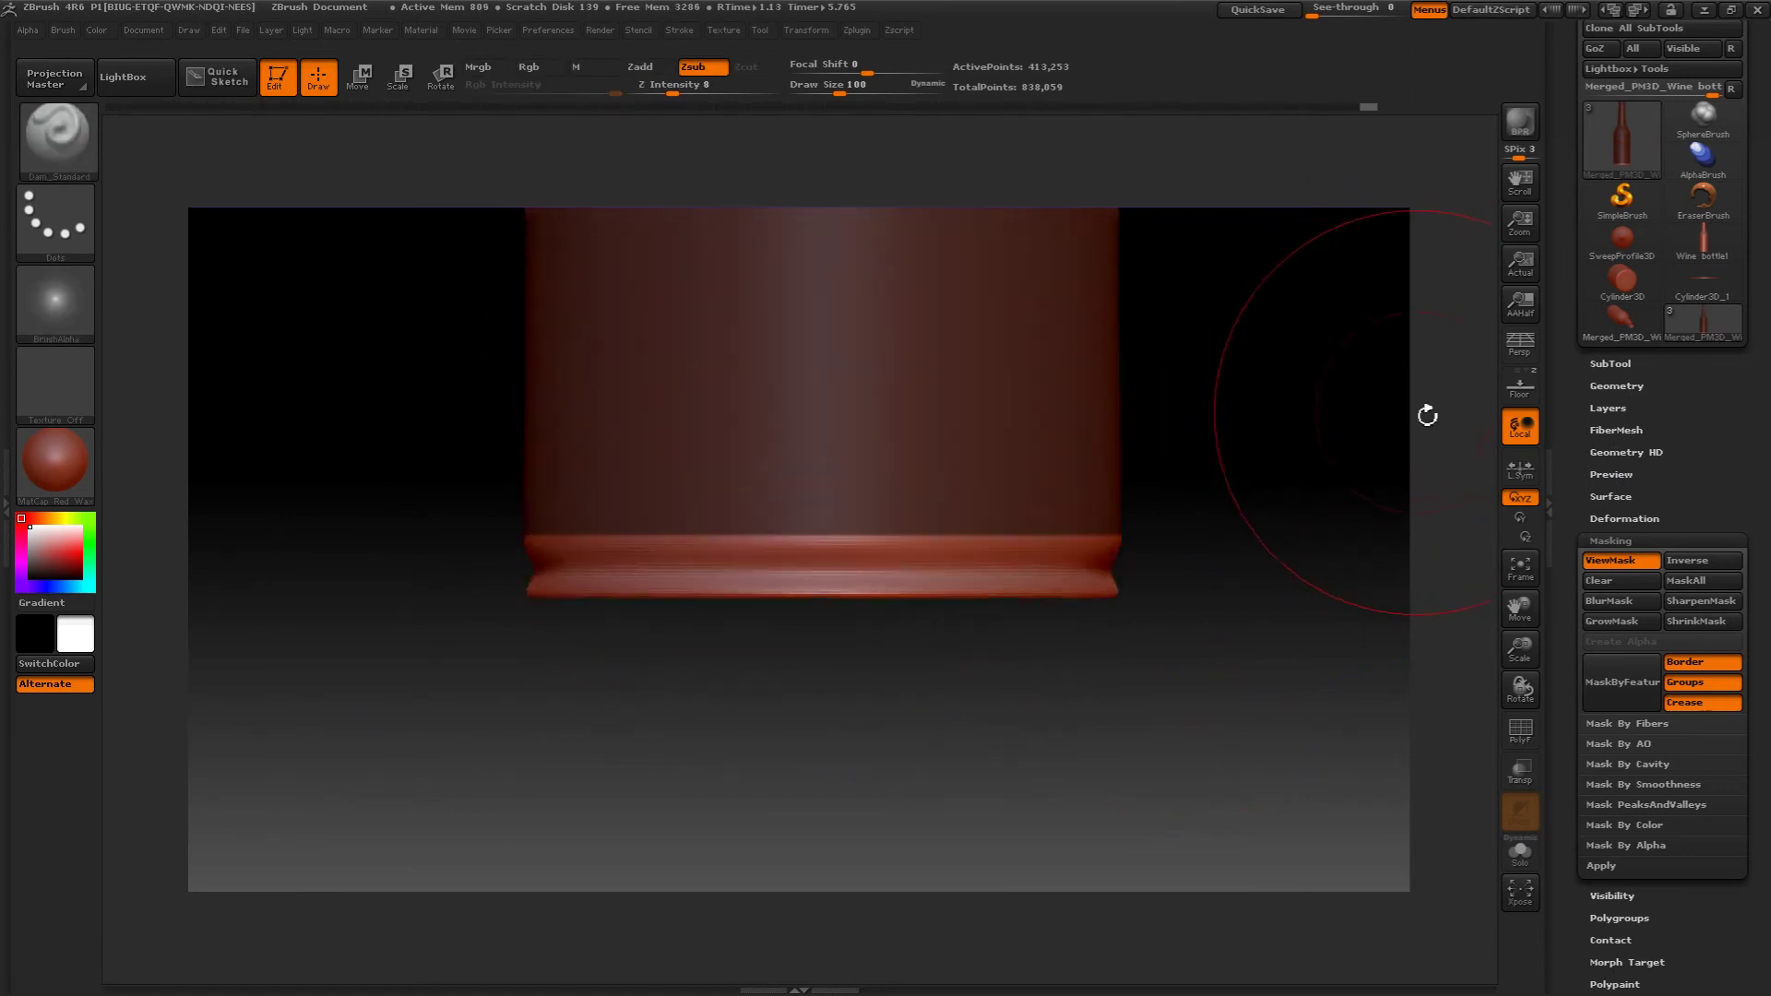
- Blur the mask's edge just above the base band
{"action": "left_click", "coordinate": [1623, 519]}
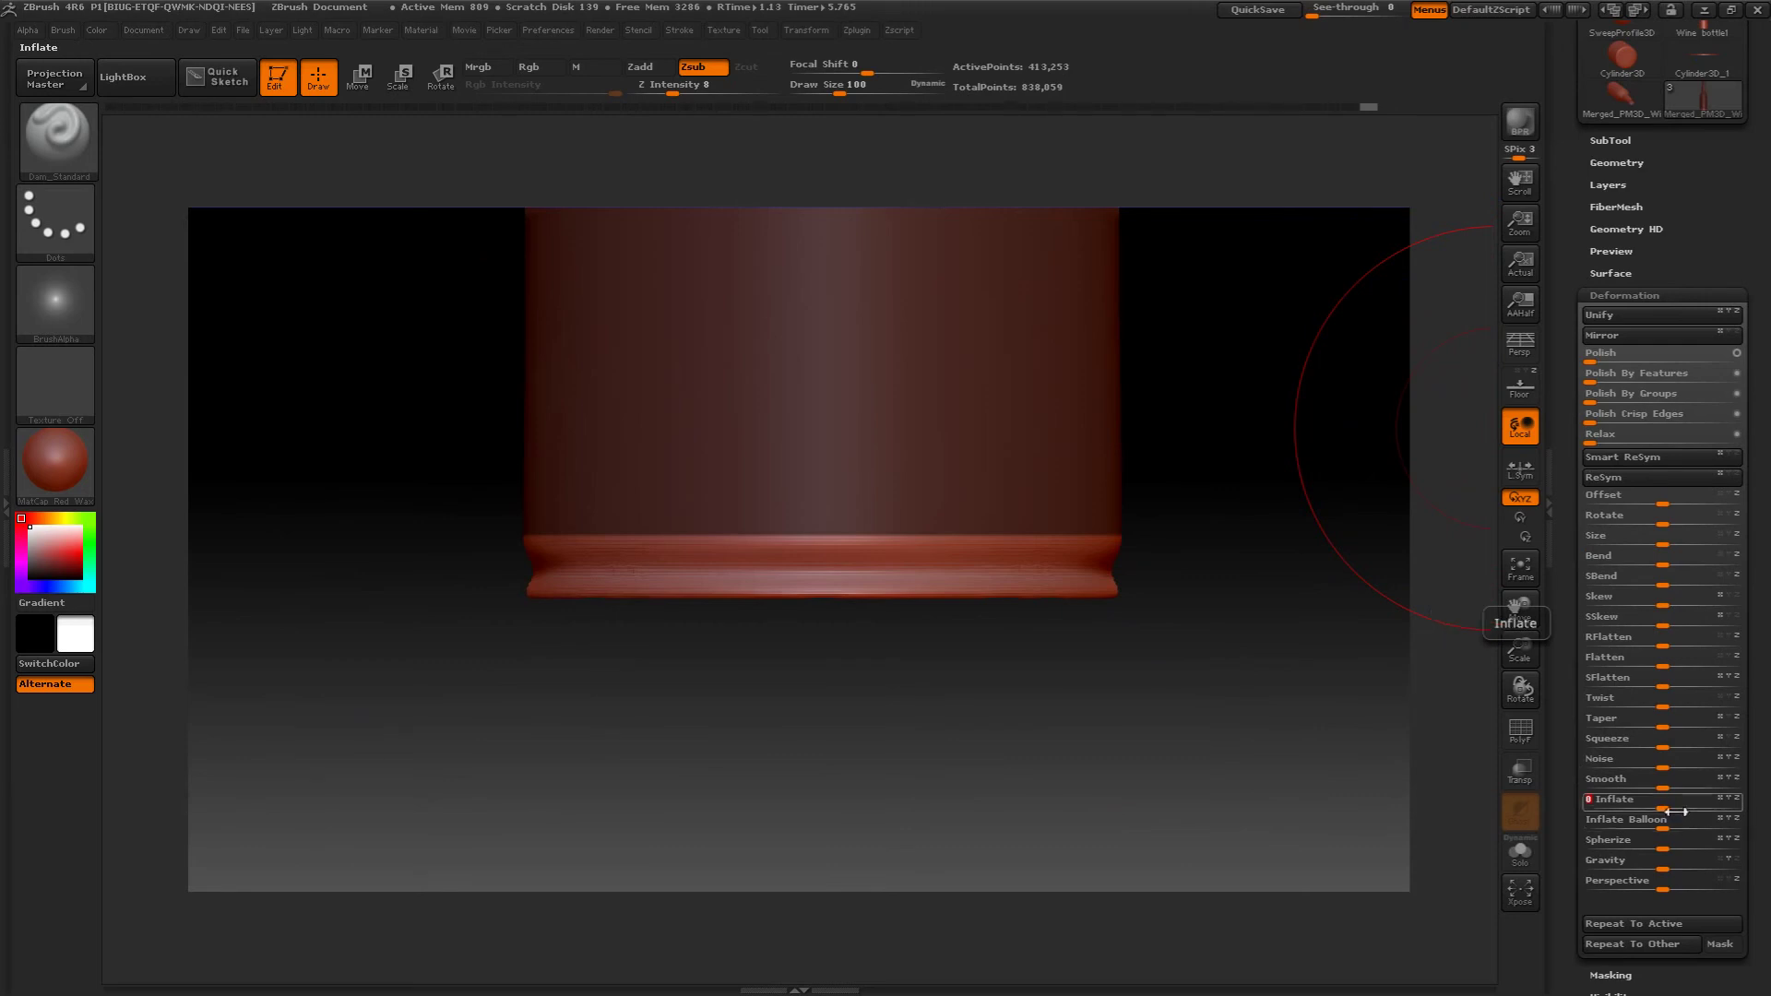
{"action": "left_click", "coordinate": [1602, 296]}
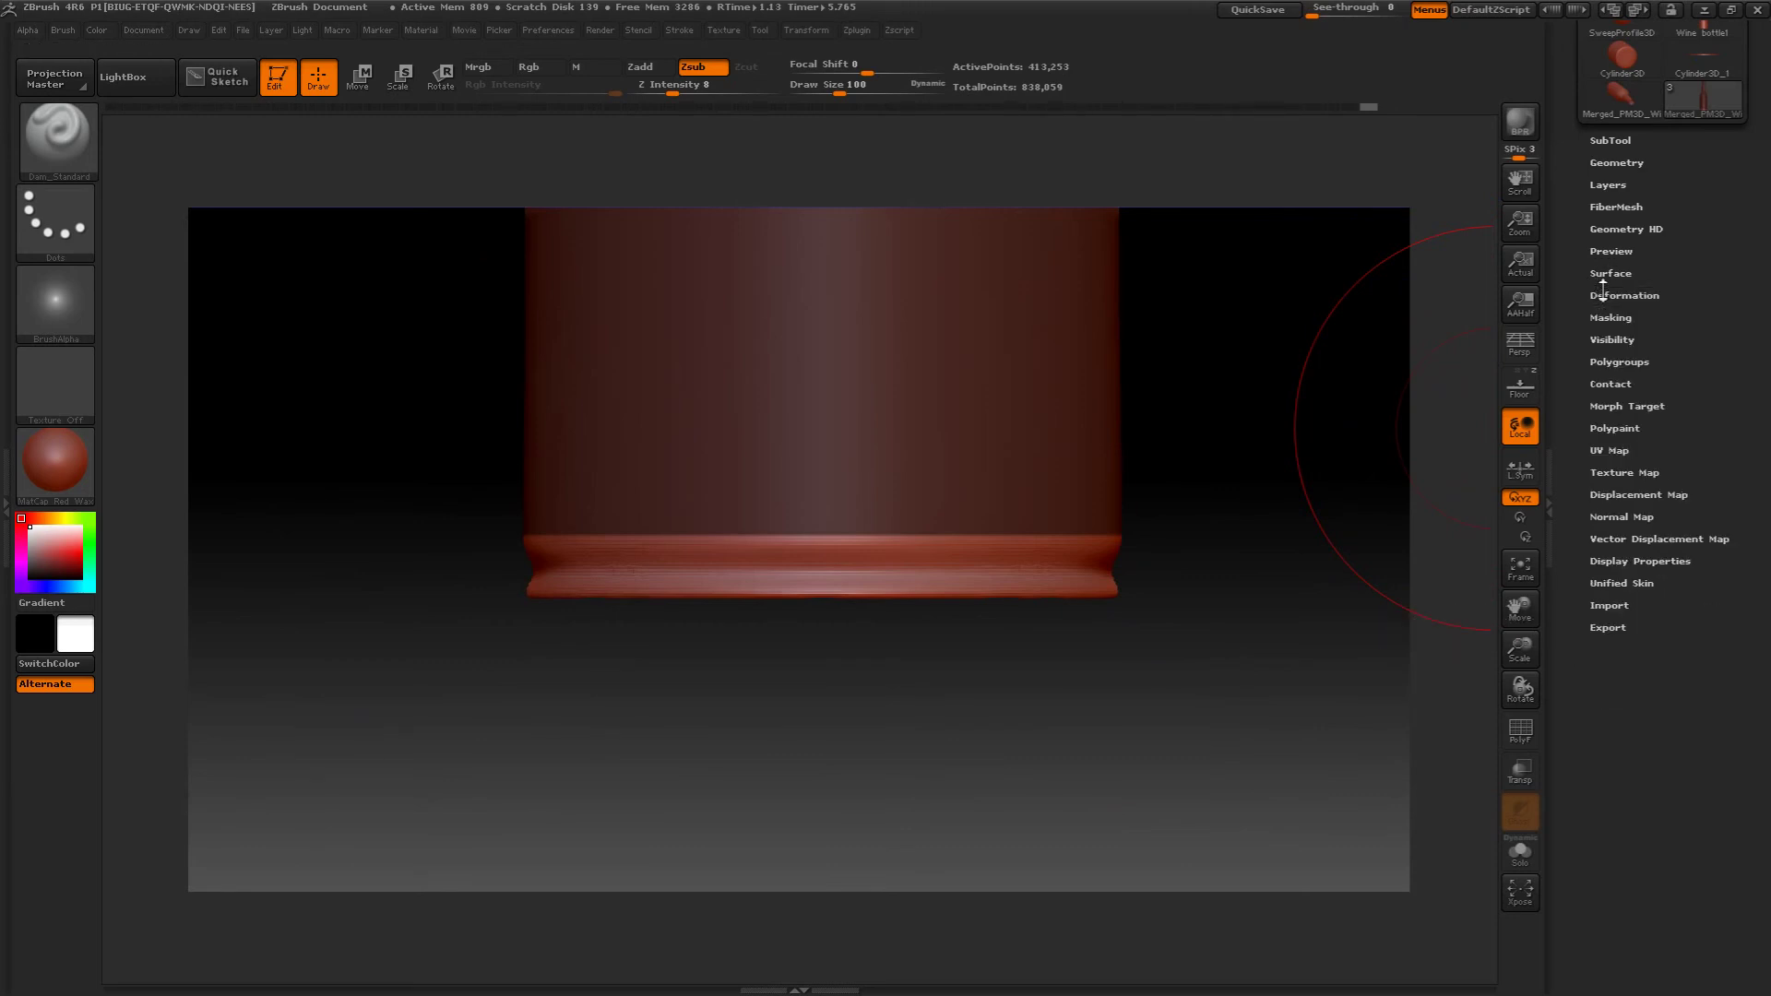
{"action": "left_click", "coordinate": [1602, 318]}
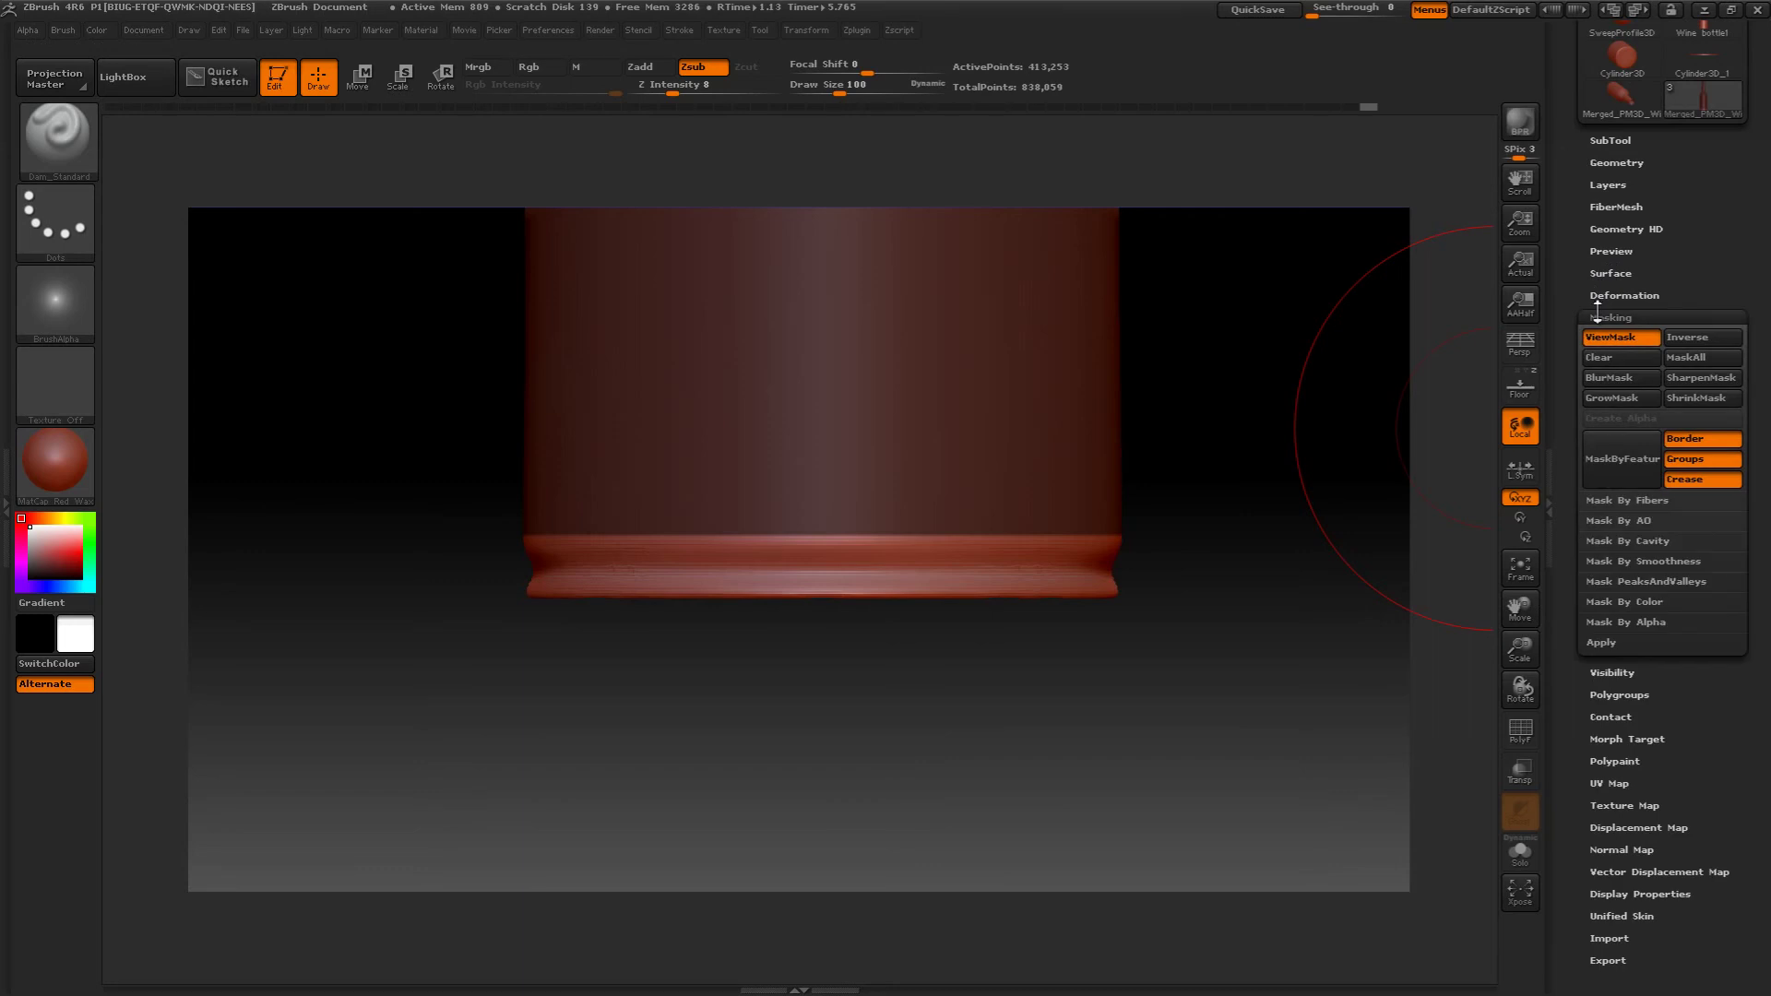
{"action": "left_click", "coordinate": [1602, 381]}
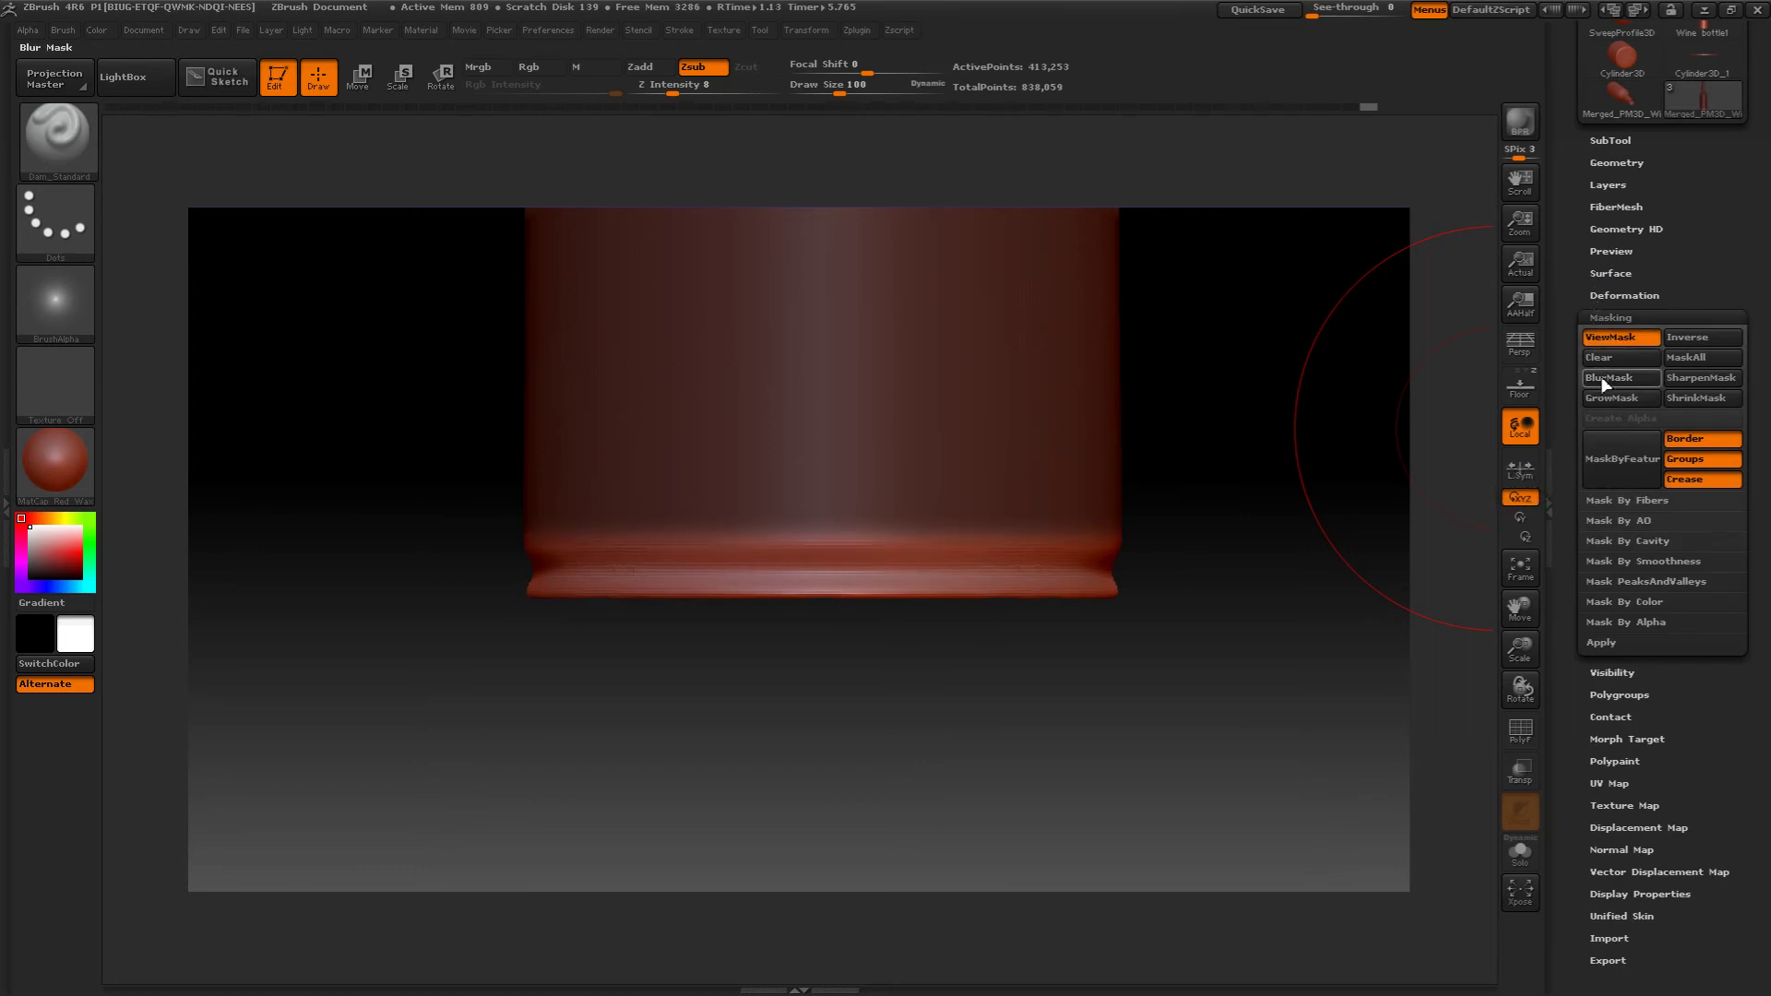
- Inflate the unmasked base band slightly with the Inflate deformation
{"action": "left_click", "coordinate": [1593, 295]}
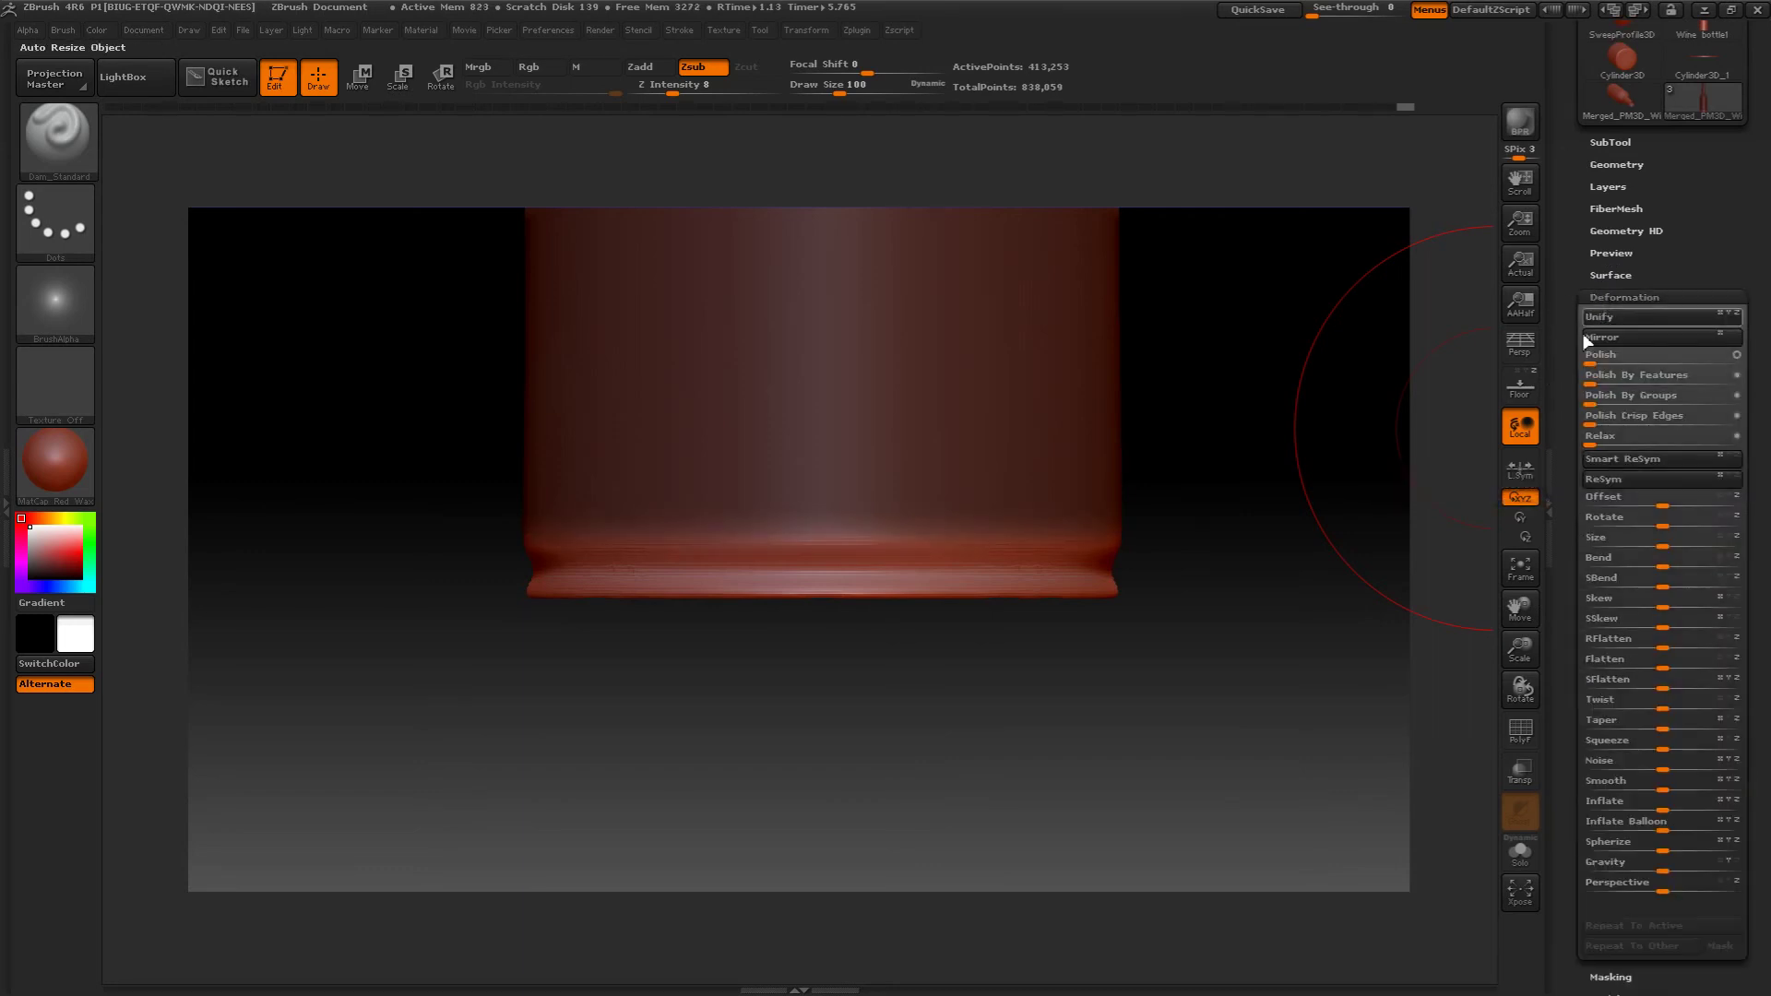
{"action": "left_click", "coordinate": [1668, 805]}
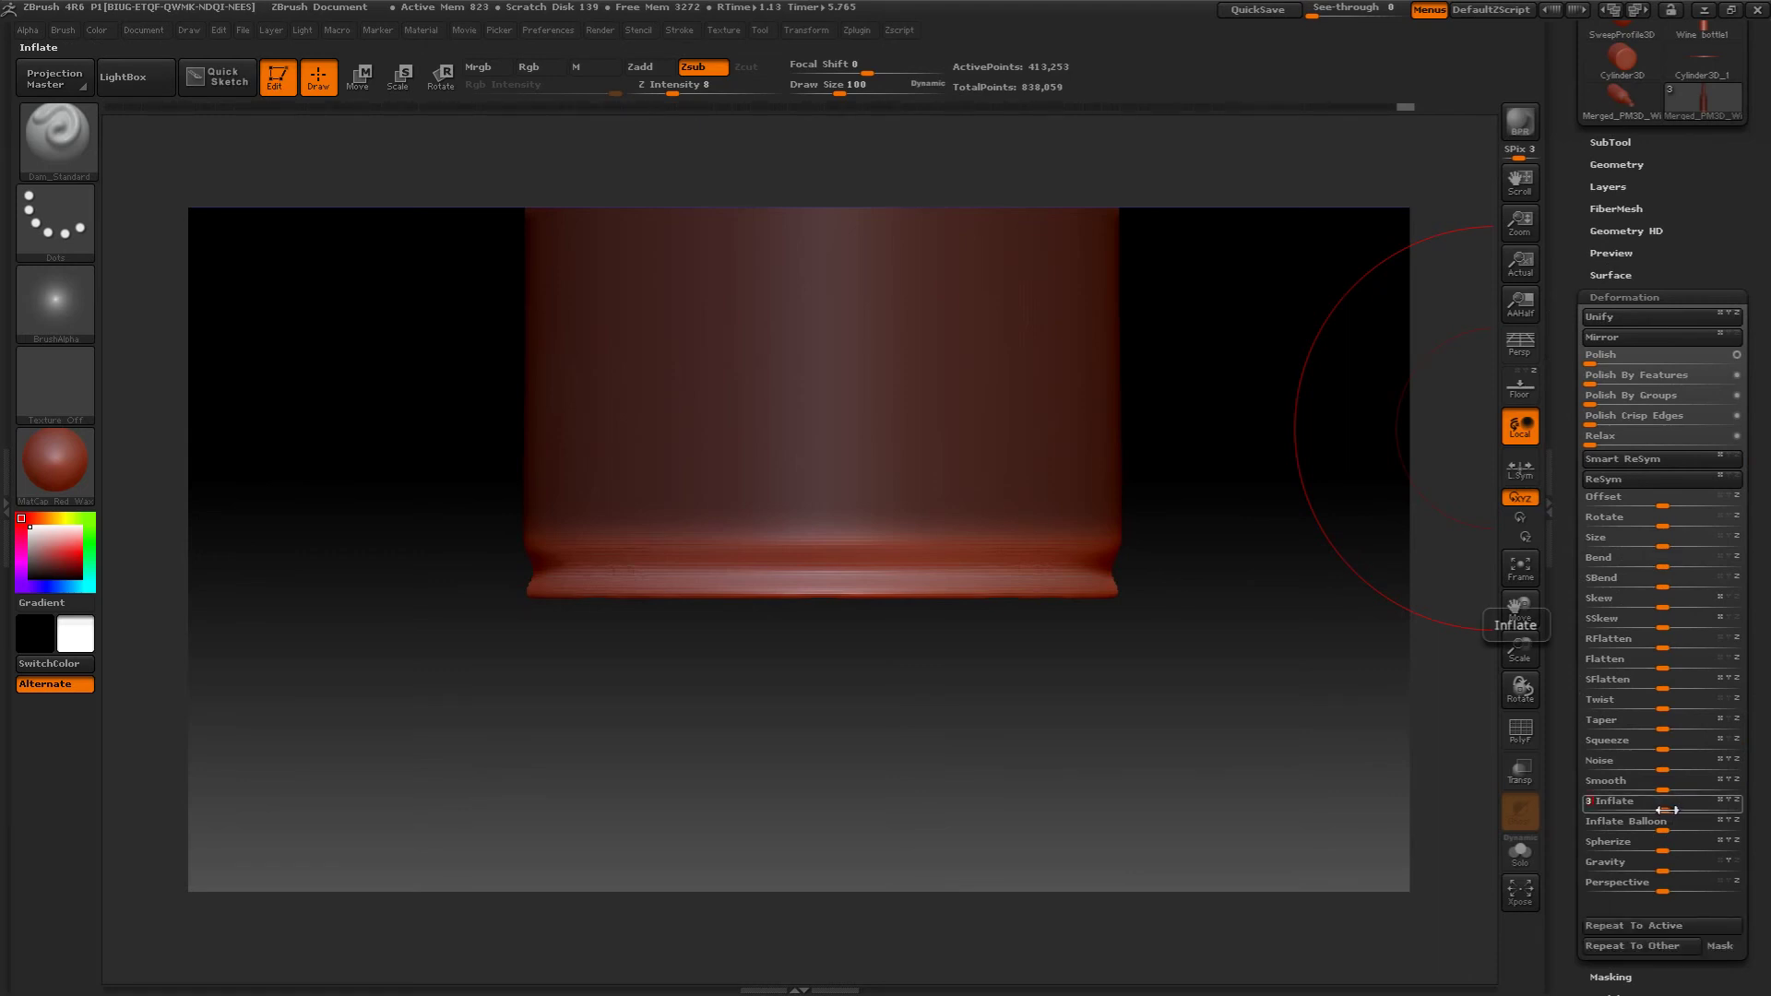
{"action": "left_click_drag", "start_coordinate": [1667, 811], "coordinate": [1669, 811]}
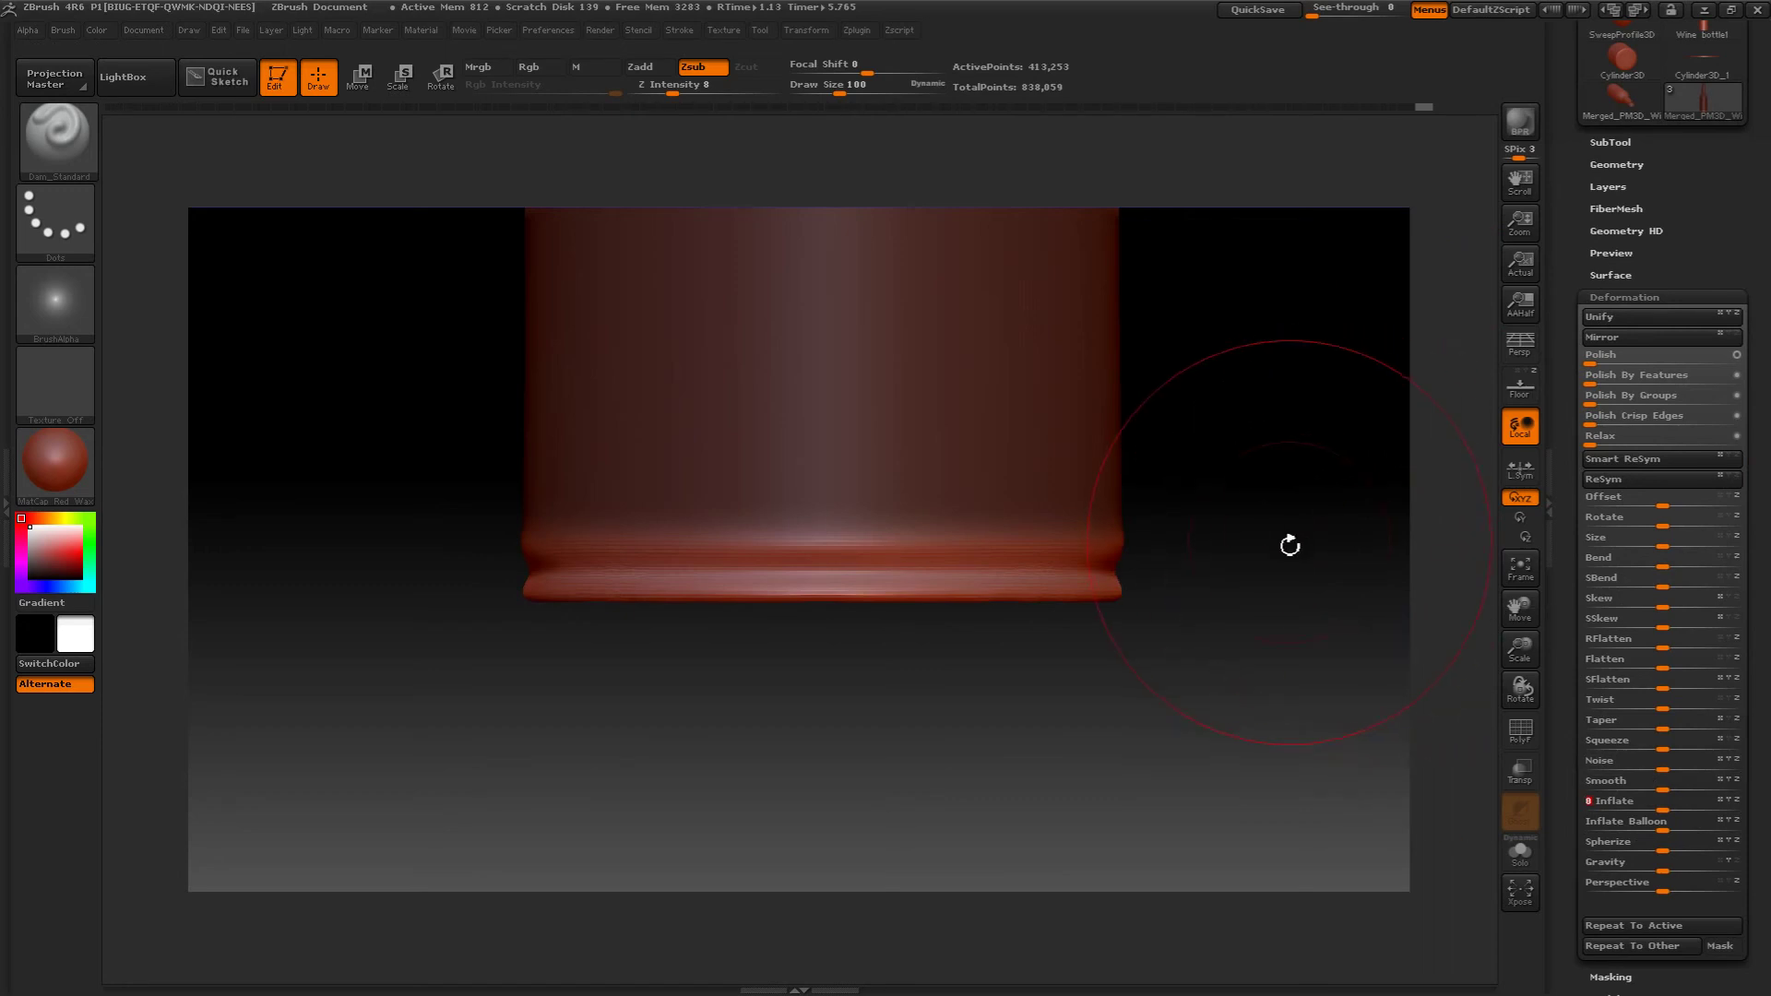
{"action": "mouse_move", "coordinate": [1288, 541]}
{"action": "left_mouse_down"}
{"action": "mouse_move", "coordinate": [1277, 396]}
{"action": "mouse_move", "coordinate": [1292, 372]}
{"action": "mouse_move", "coordinate": [1301, 537]}
{"action": "left_mouse_up"}
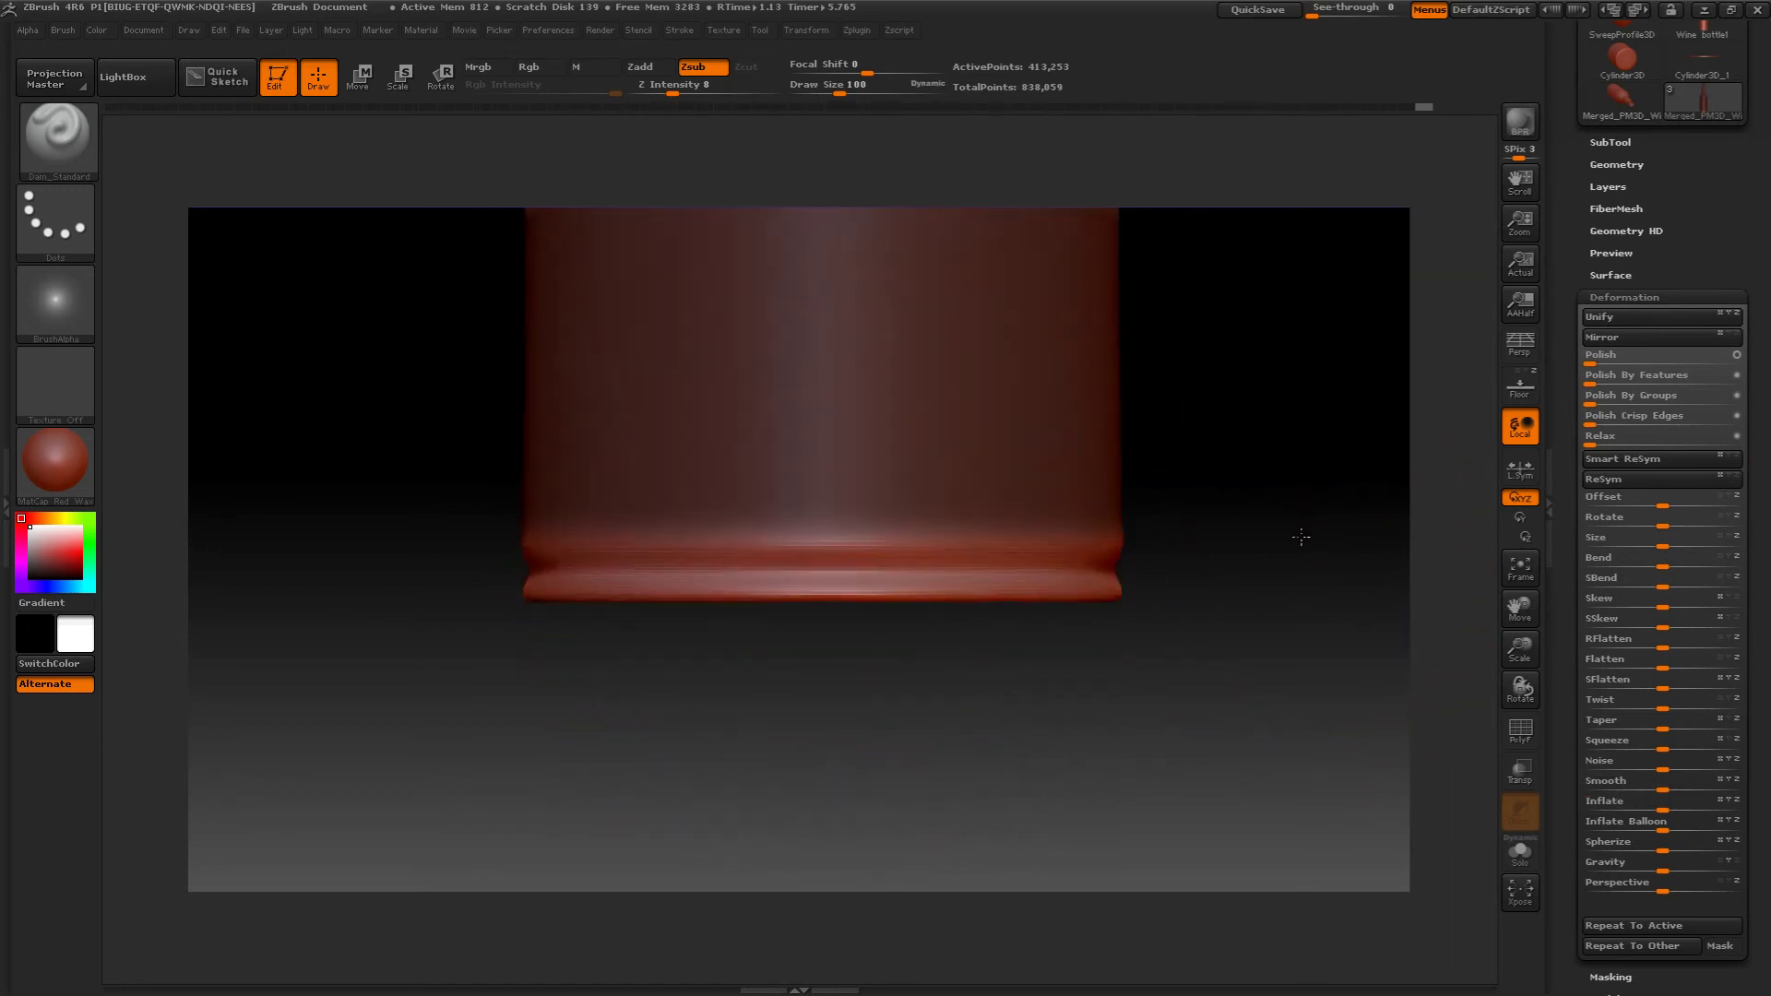
- Clear the mask above the inflated base band
{"action": "left_click", "coordinate": [1605, 295]}
{"action": "left_click", "coordinate": [1587, 318]}
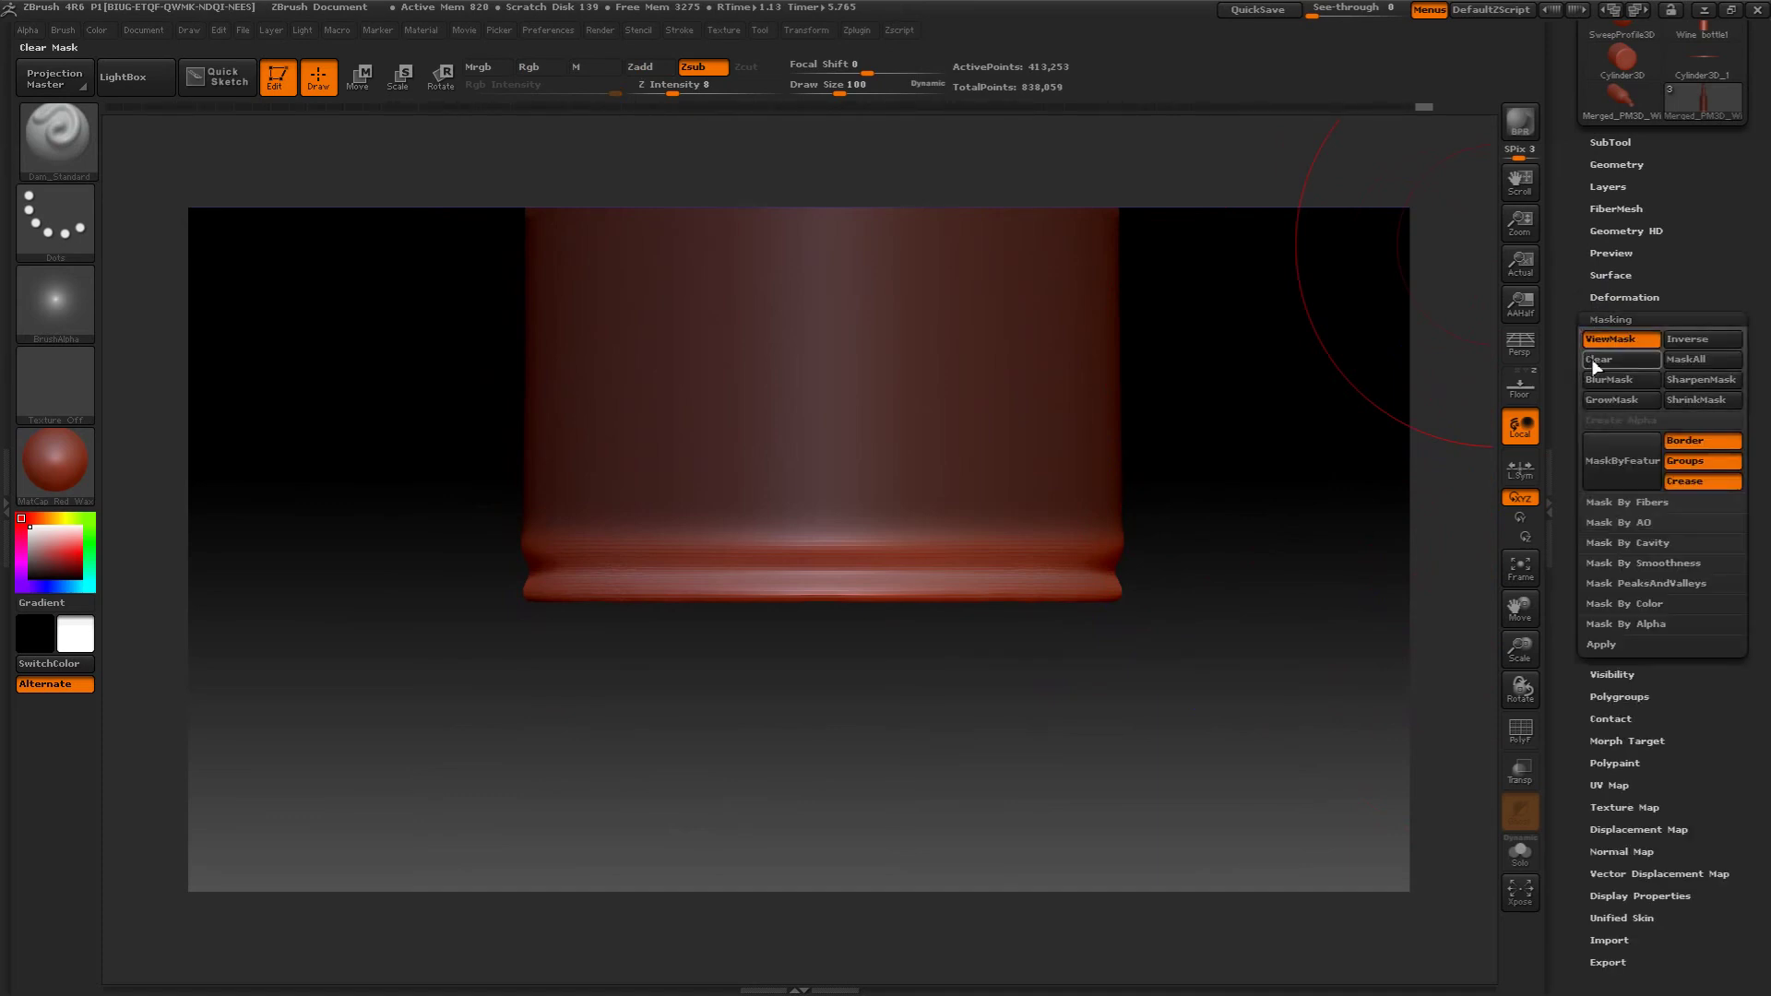
{"action": "left_click", "coordinate": [1593, 359]}
- Mask the lip ring at the top of the bottle's neck with a rectangle in front view
{"action": "left_click_drag", "start_coordinate": [1284, 363], "coordinate": [1278, 422]}
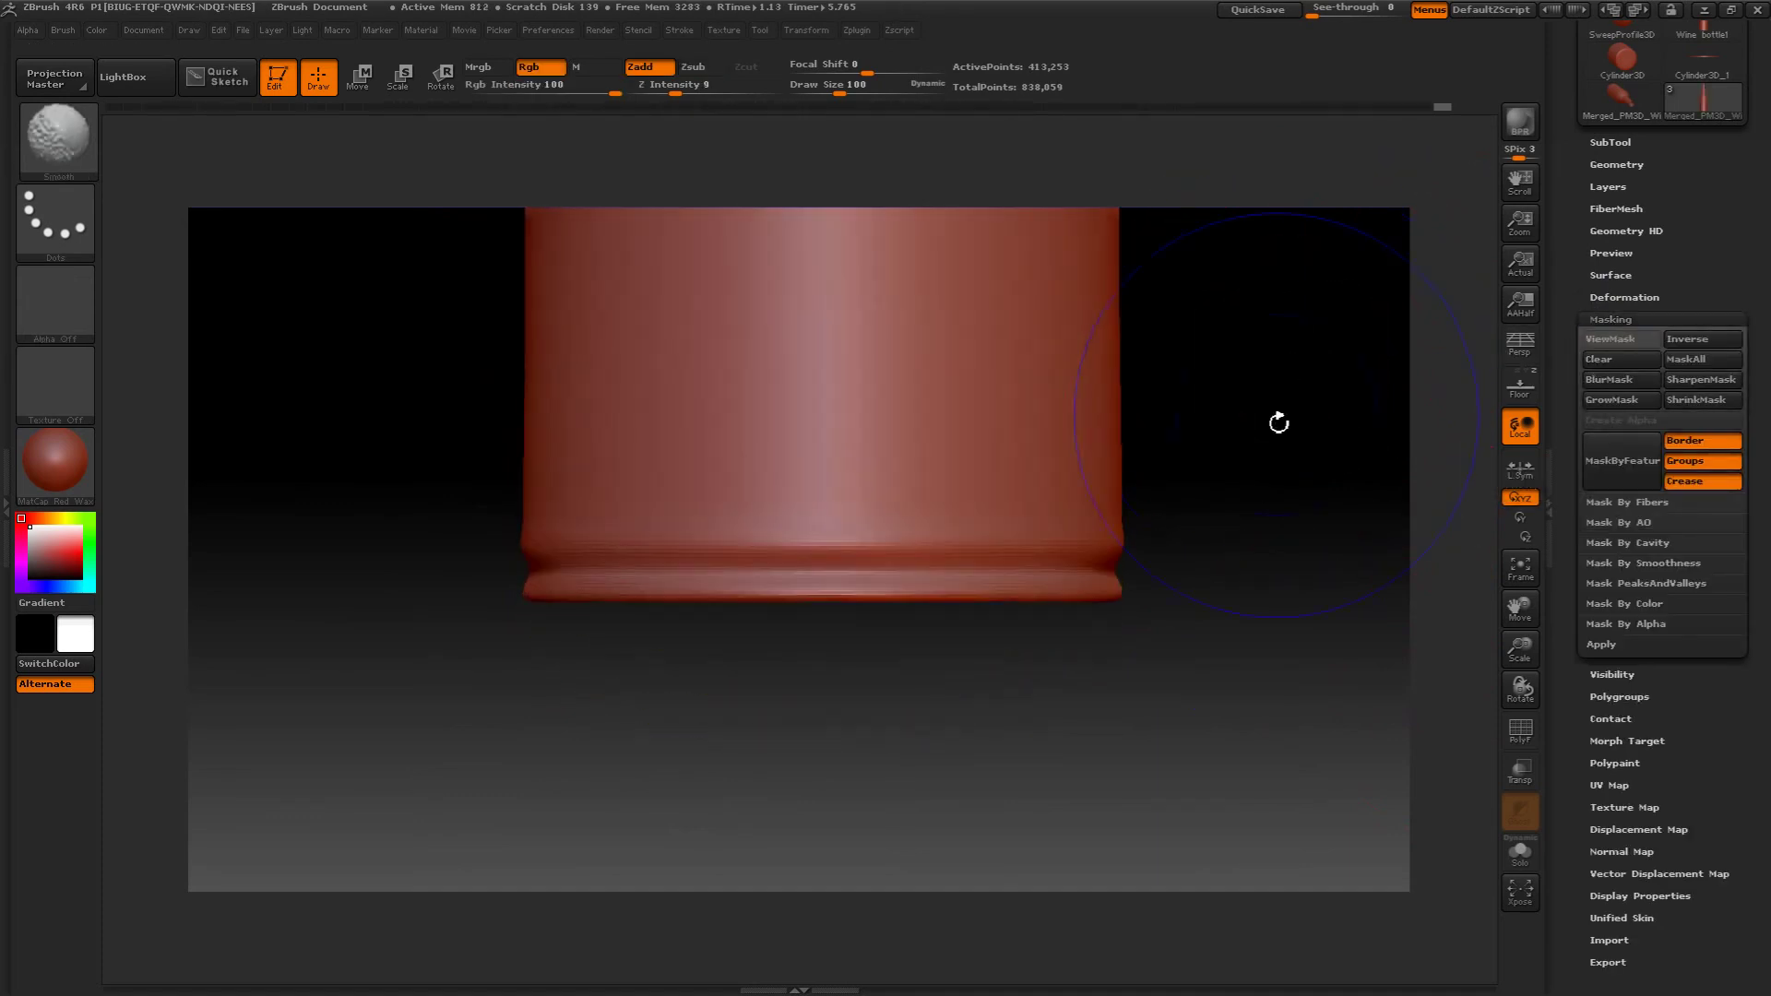
{"action": "left_click_drag", "start_coordinate": [1249, 495], "coordinate": [1236, 752], "text": "alt"}
{"action": "mouse_move", "coordinate": [1277, 596]}
{"action": "left_mouse_down", "text": "alt"}
{"action": "mouse_move", "coordinate": [1222, 354]}
{"action": "mouse_move", "coordinate": [1198, 467]}
{"action": "mouse_move", "coordinate": [1194, 392]}
{"action": "mouse_move", "coordinate": [1130, 451]}
{"action": "mouse_move", "coordinate": [1157, 671]}
{"action": "left_mouse_up", "text": "alt"}
{"action": "left_click_drag", "start_coordinate": [1155, 498], "coordinate": [1150, 593], "text": "alt"}
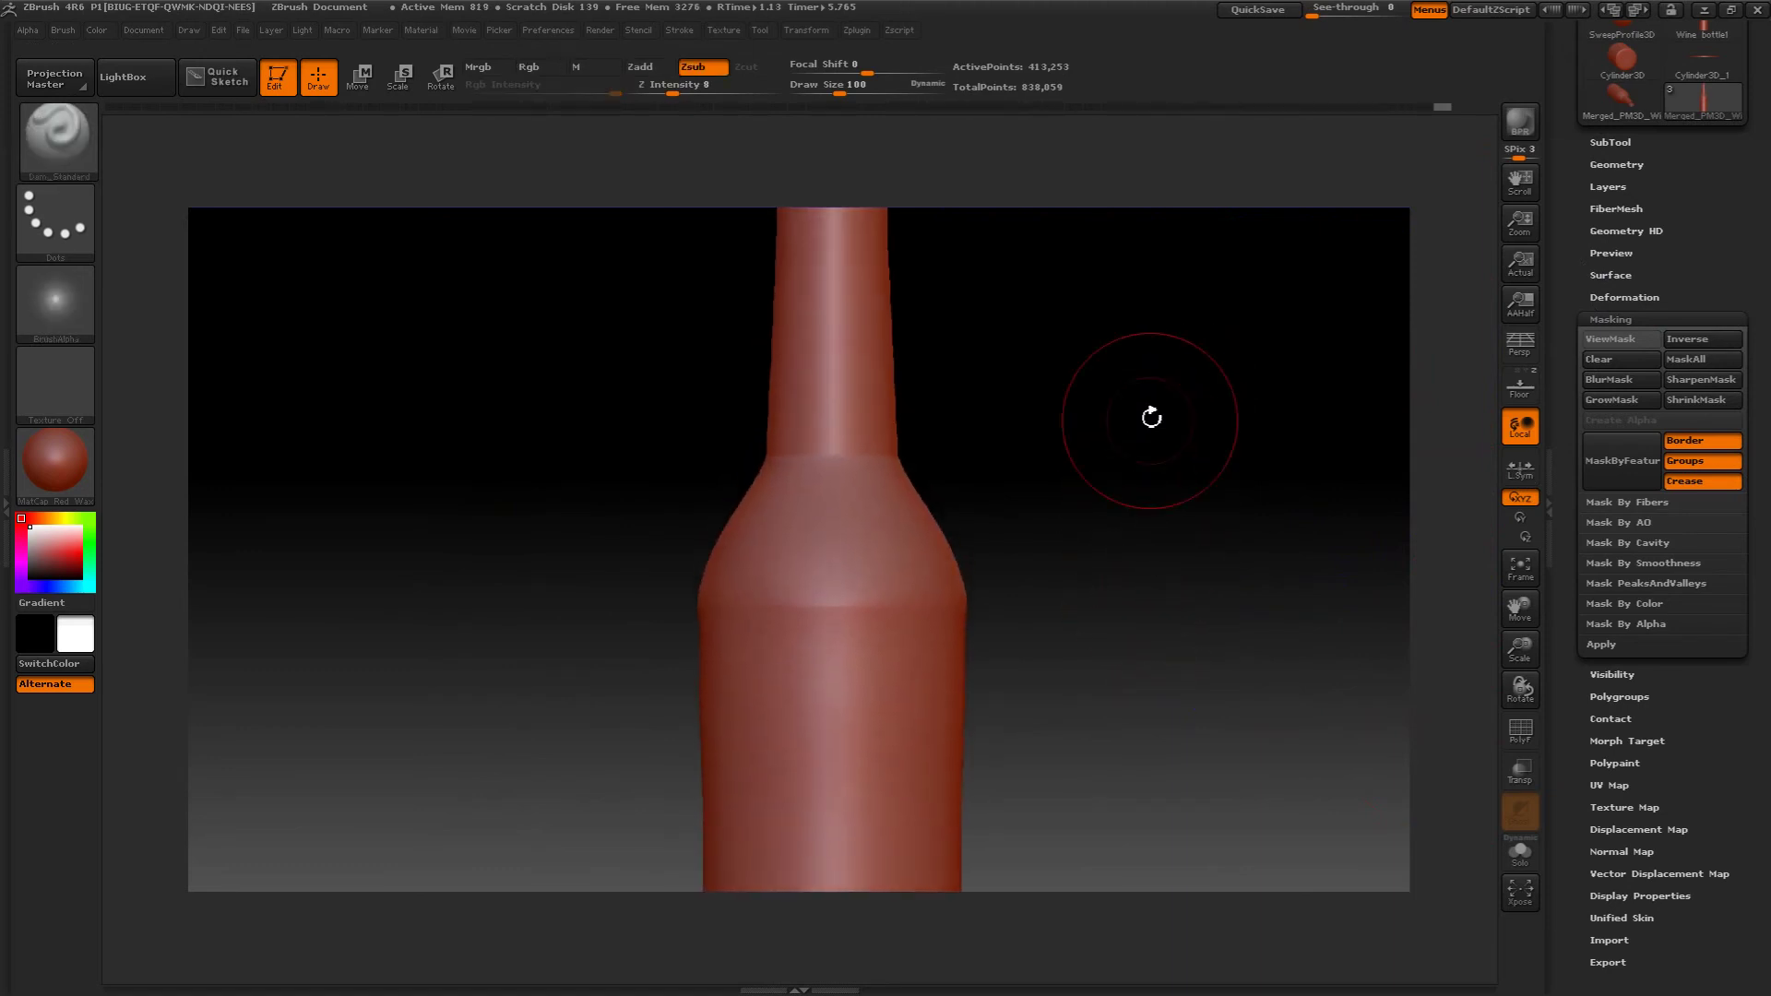
{"action": "left_click_drag", "start_coordinate": [1151, 418], "coordinate": [1190, 285]}
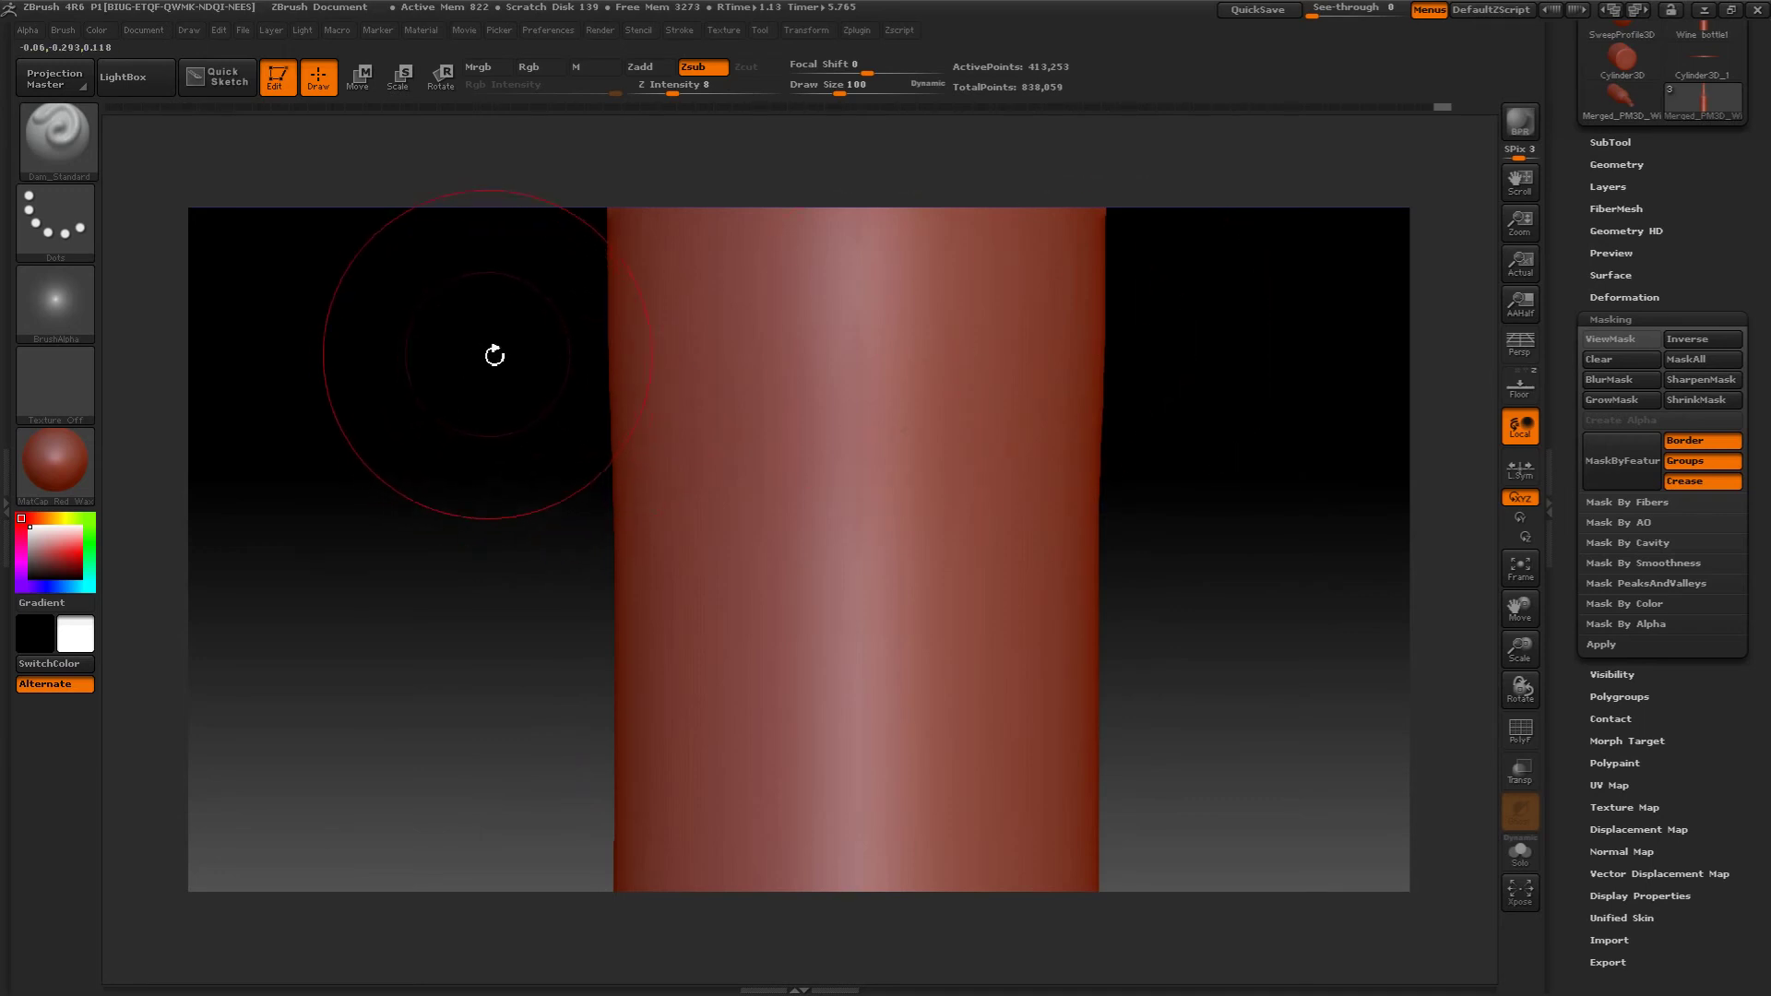
{"action": "left_click_drag", "start_coordinate": [470, 357], "coordinate": [446, 550], "text": "alt"}
{"action": "mouse_move", "coordinate": [398, 415]}
{"action": "left_mouse_down", "text": "alt"}
{"action": "mouse_move", "coordinate": [384, 585]}
{"action": "mouse_move", "coordinate": [423, 566]}
{"action": "left_mouse_up", "text": "alt"}
{"action": "mouse_move", "coordinate": [450, 379]}
{"action": "left_mouse_down", "text": "alt"}
{"action": "mouse_move", "coordinate": [479, 561]}
{"action": "mouse_move", "coordinate": [526, 525]}
{"action": "left_mouse_up", "text": "alt"}
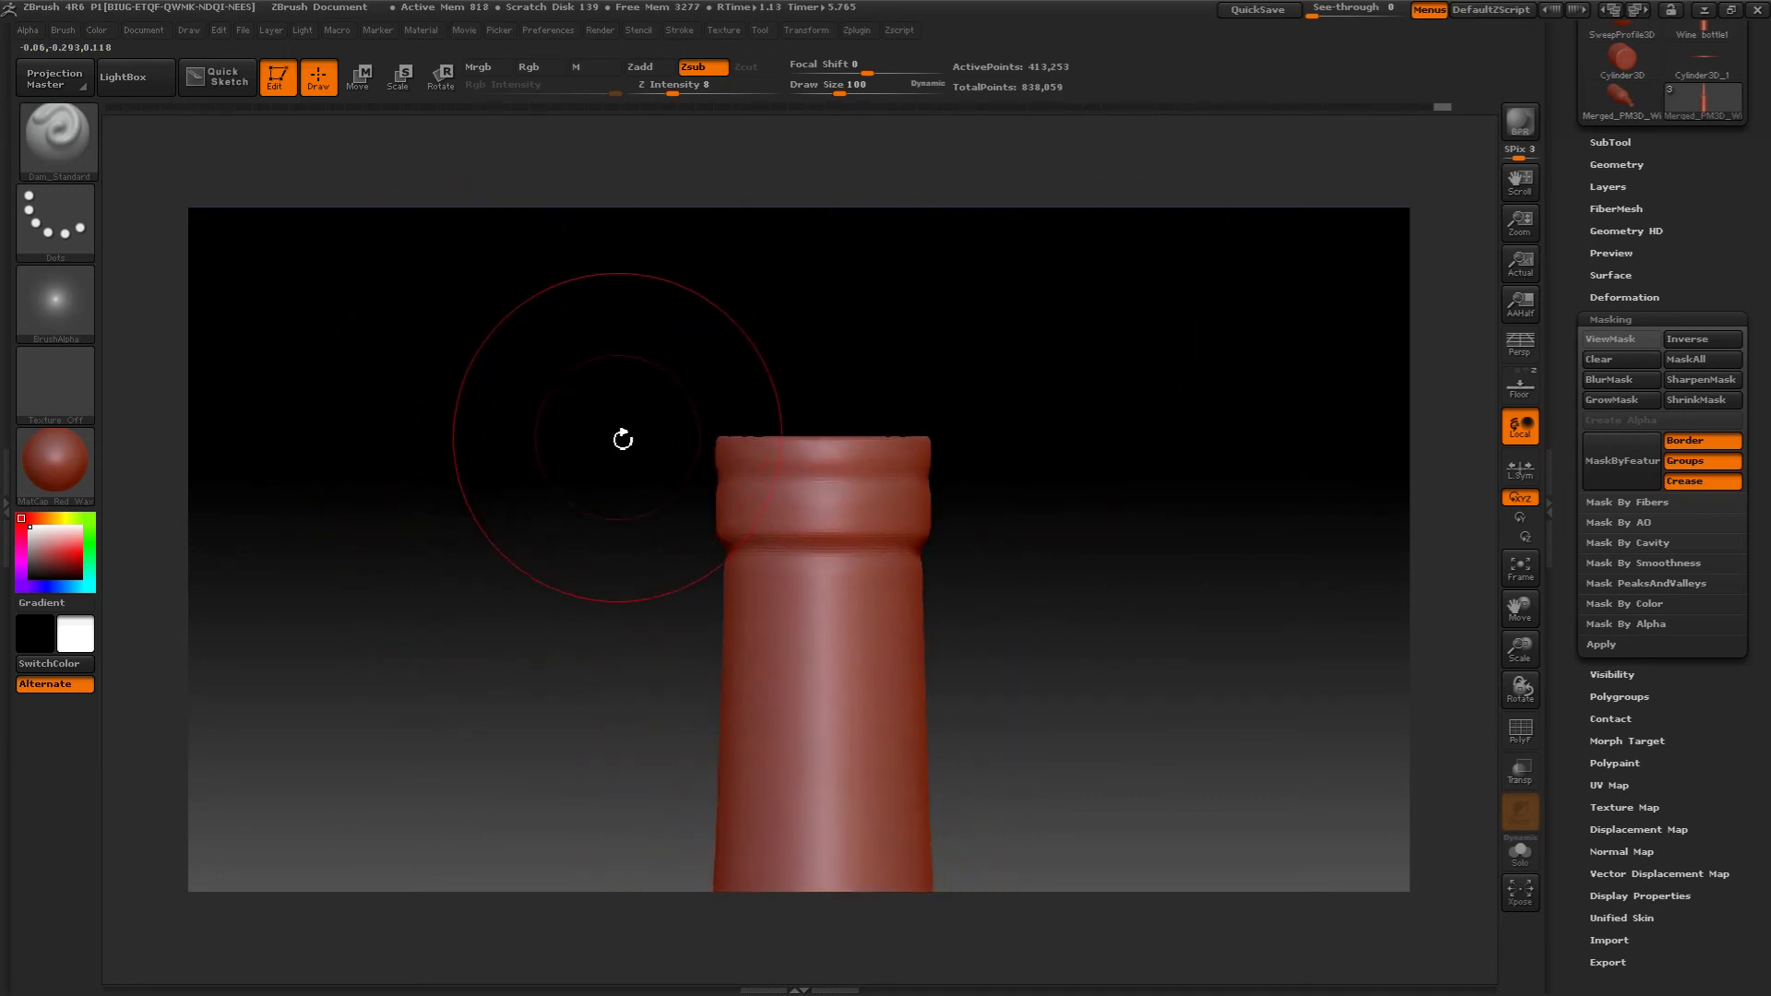
{"action": "key", "text": "ctrl"}
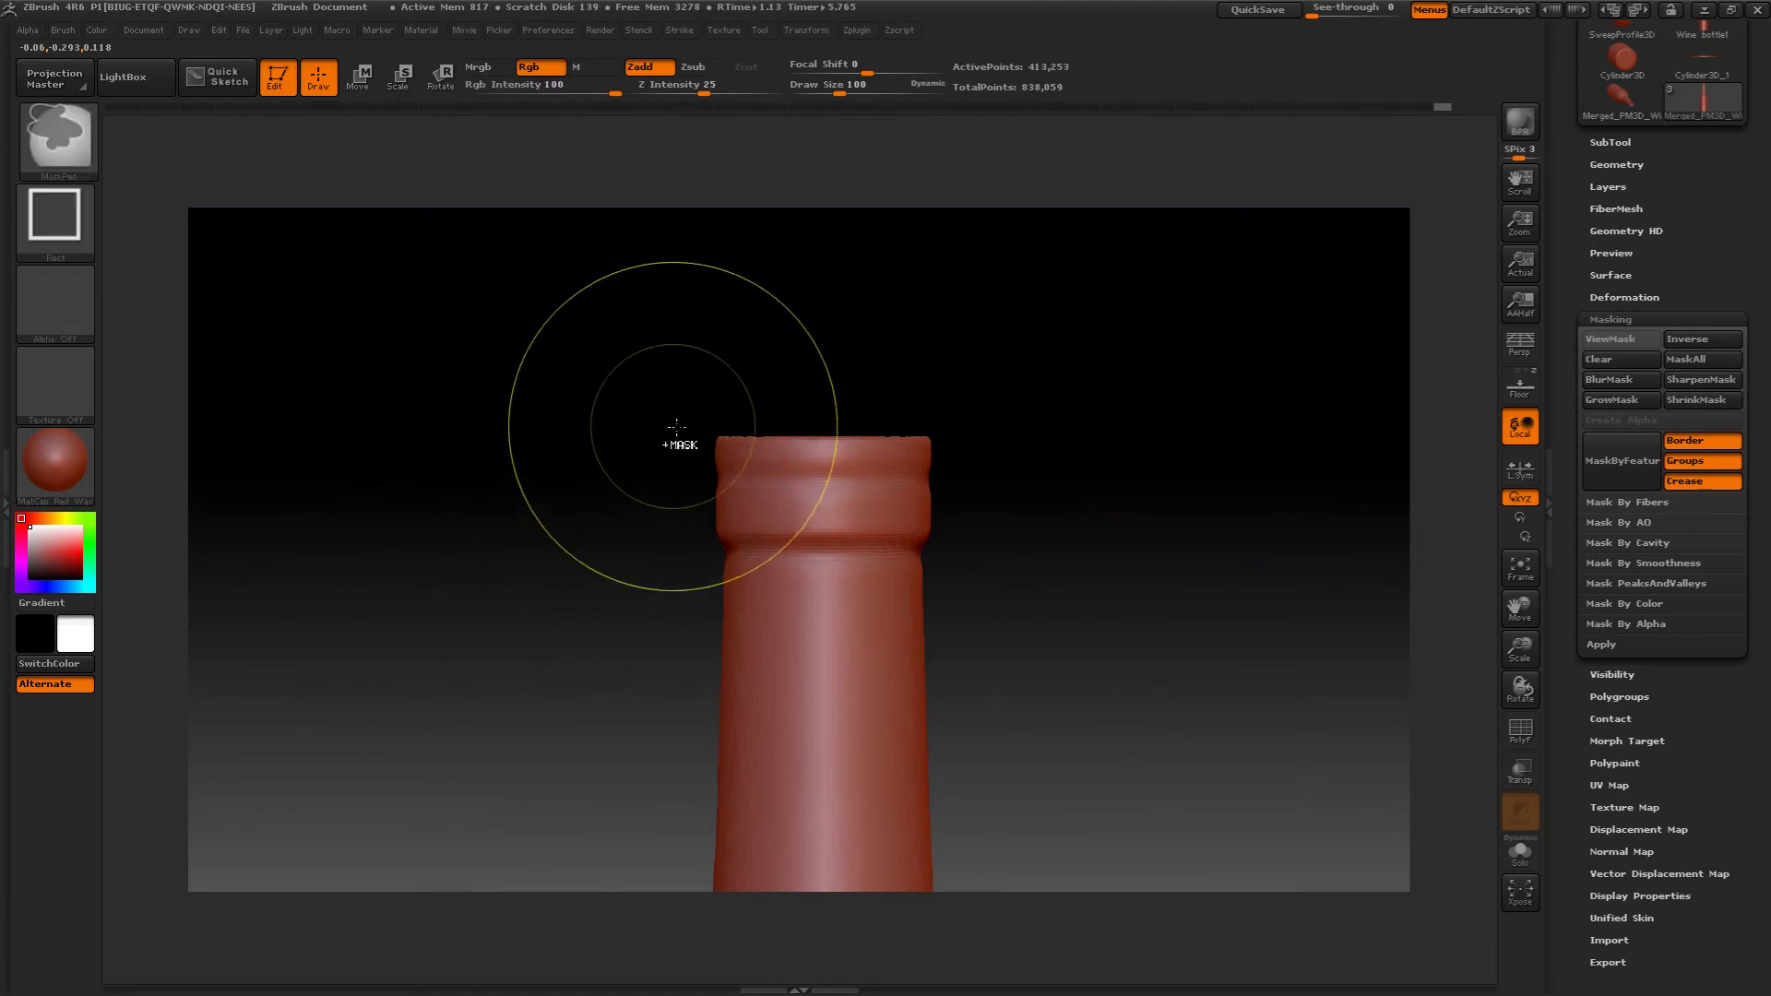
{"action": "left_click_drag", "start_coordinate": [680, 419], "coordinate": [978, 542], "text": "ctrl"}
{"action": "key", "text": "alt"}
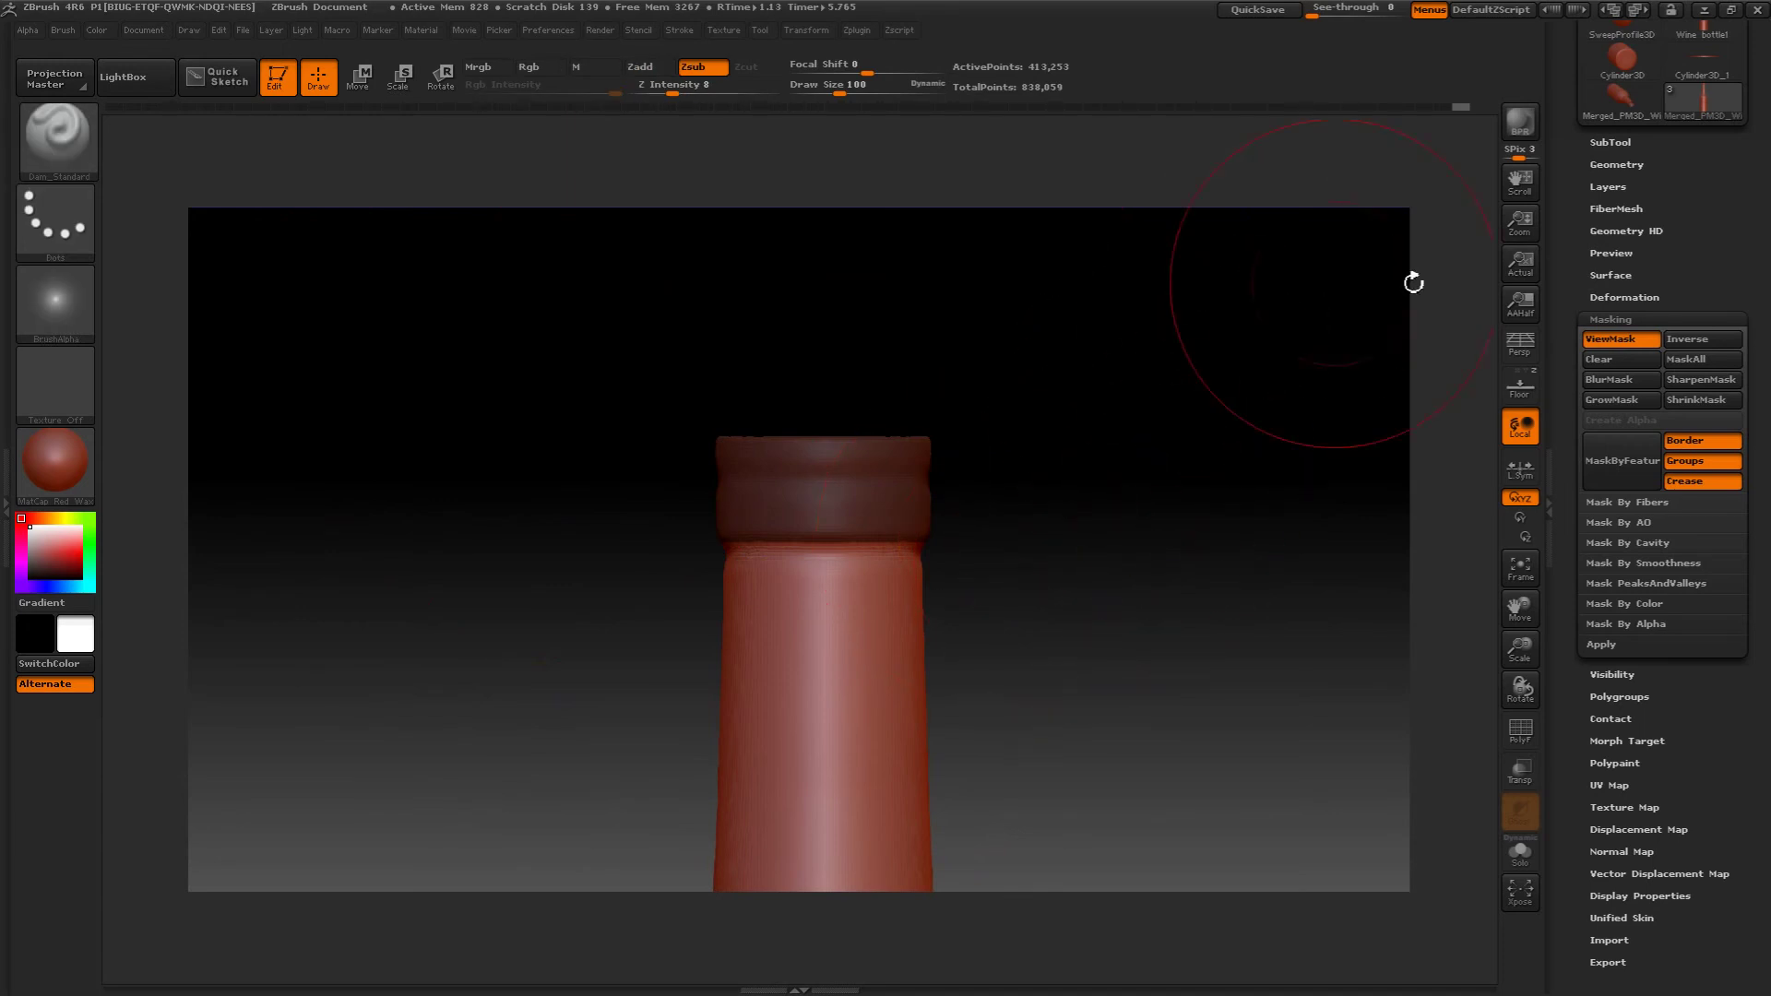
- Blur the mask on the lip ring and invert it so that only the lip is unmasked
{"action": "left_click", "coordinate": [1597, 383]}
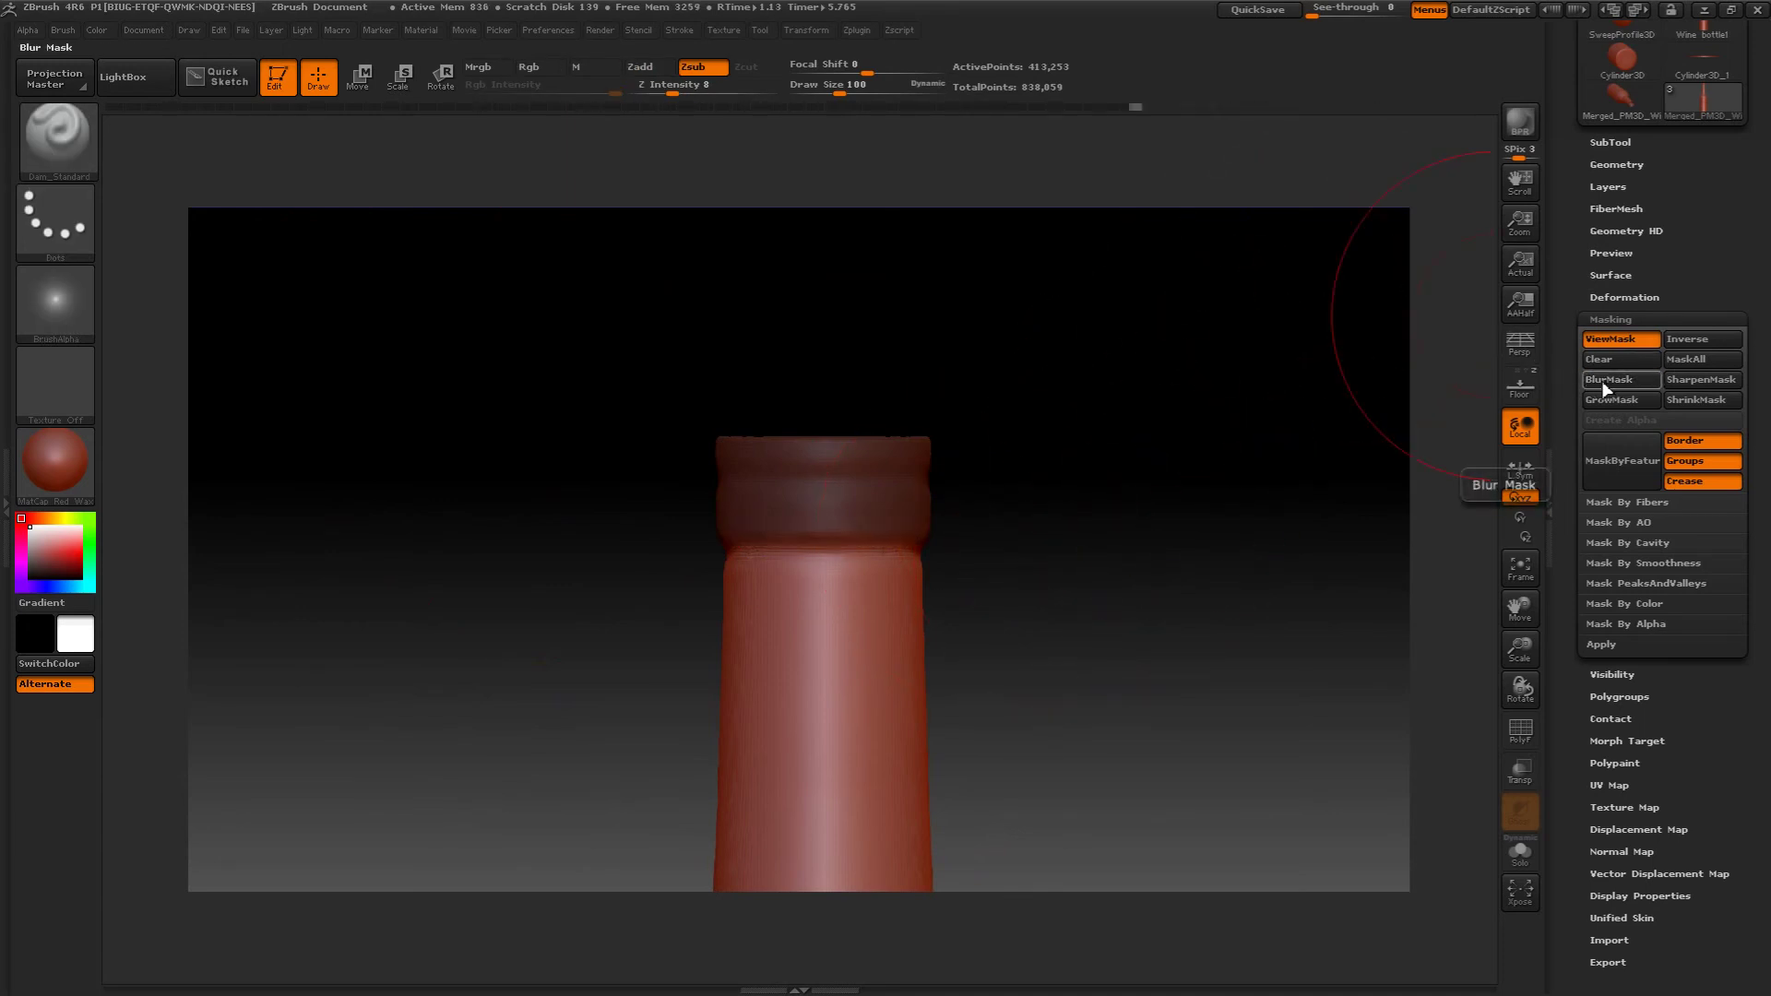
{"action": "left_click", "coordinate": [1665, 341]}
- Try to inflate the lip along X and Y only, and undo the inflation
{"action": "left_click", "coordinate": [1609, 298]}
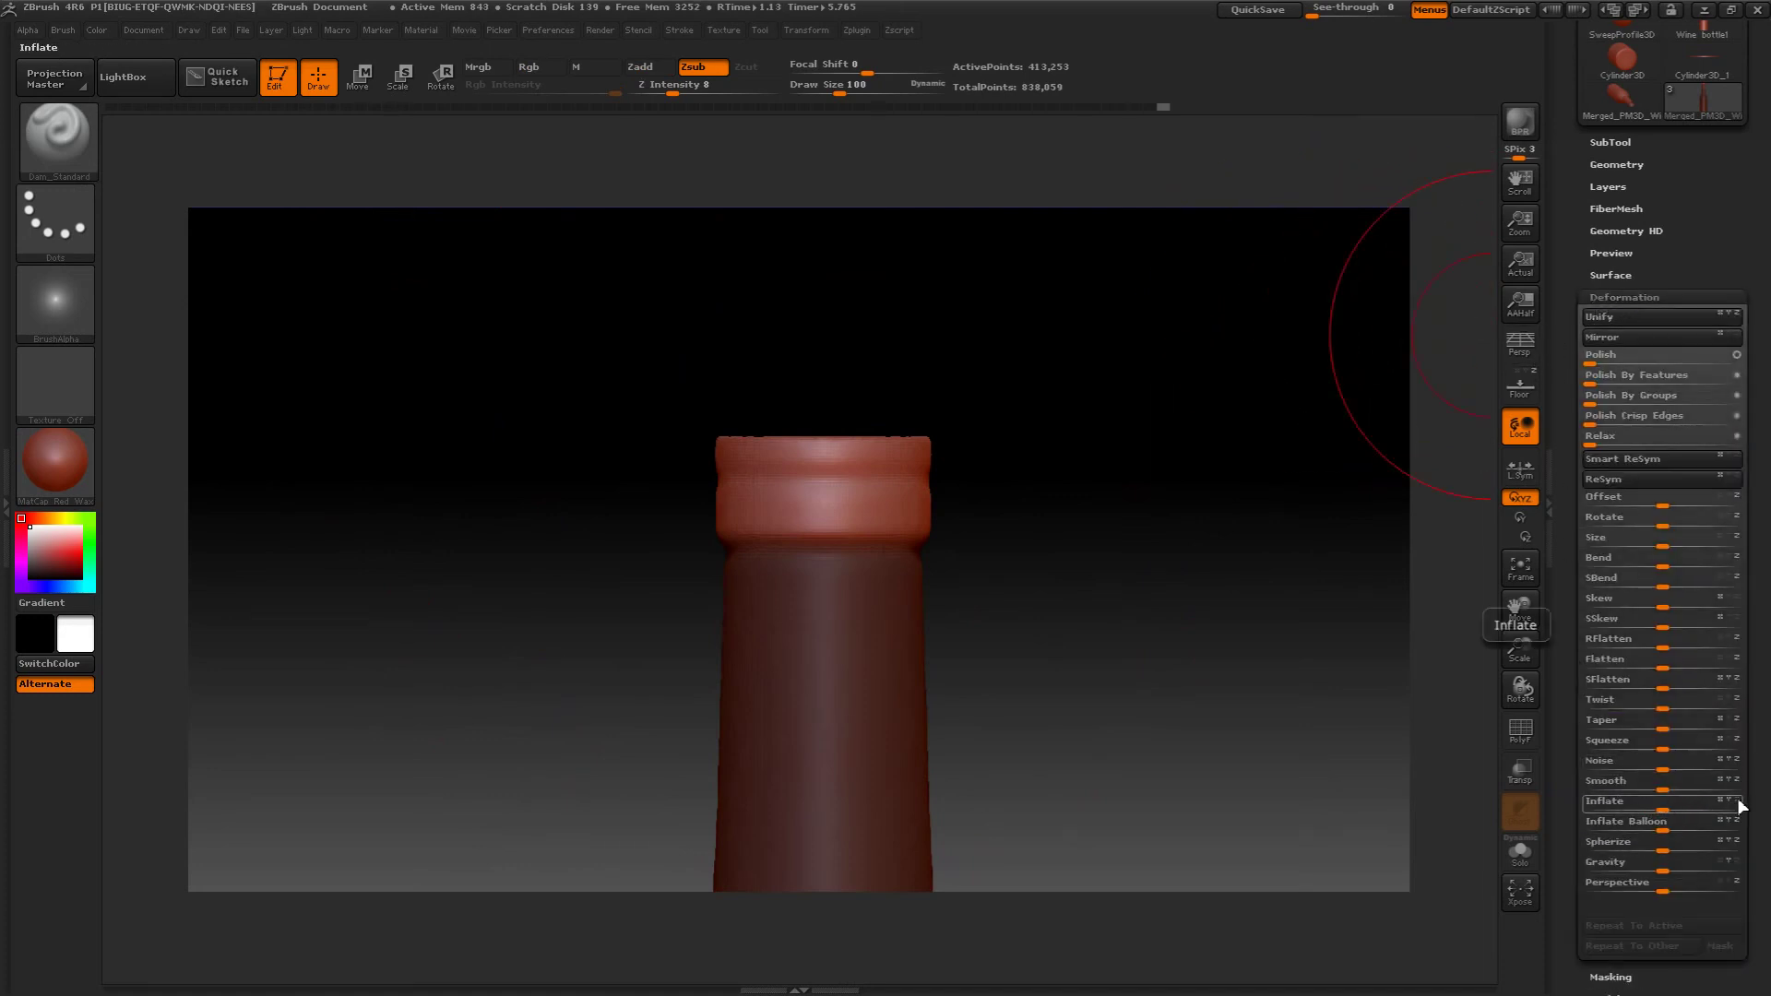
{"action": "left_click_drag", "start_coordinate": [1675, 806], "coordinate": [1671, 806]}
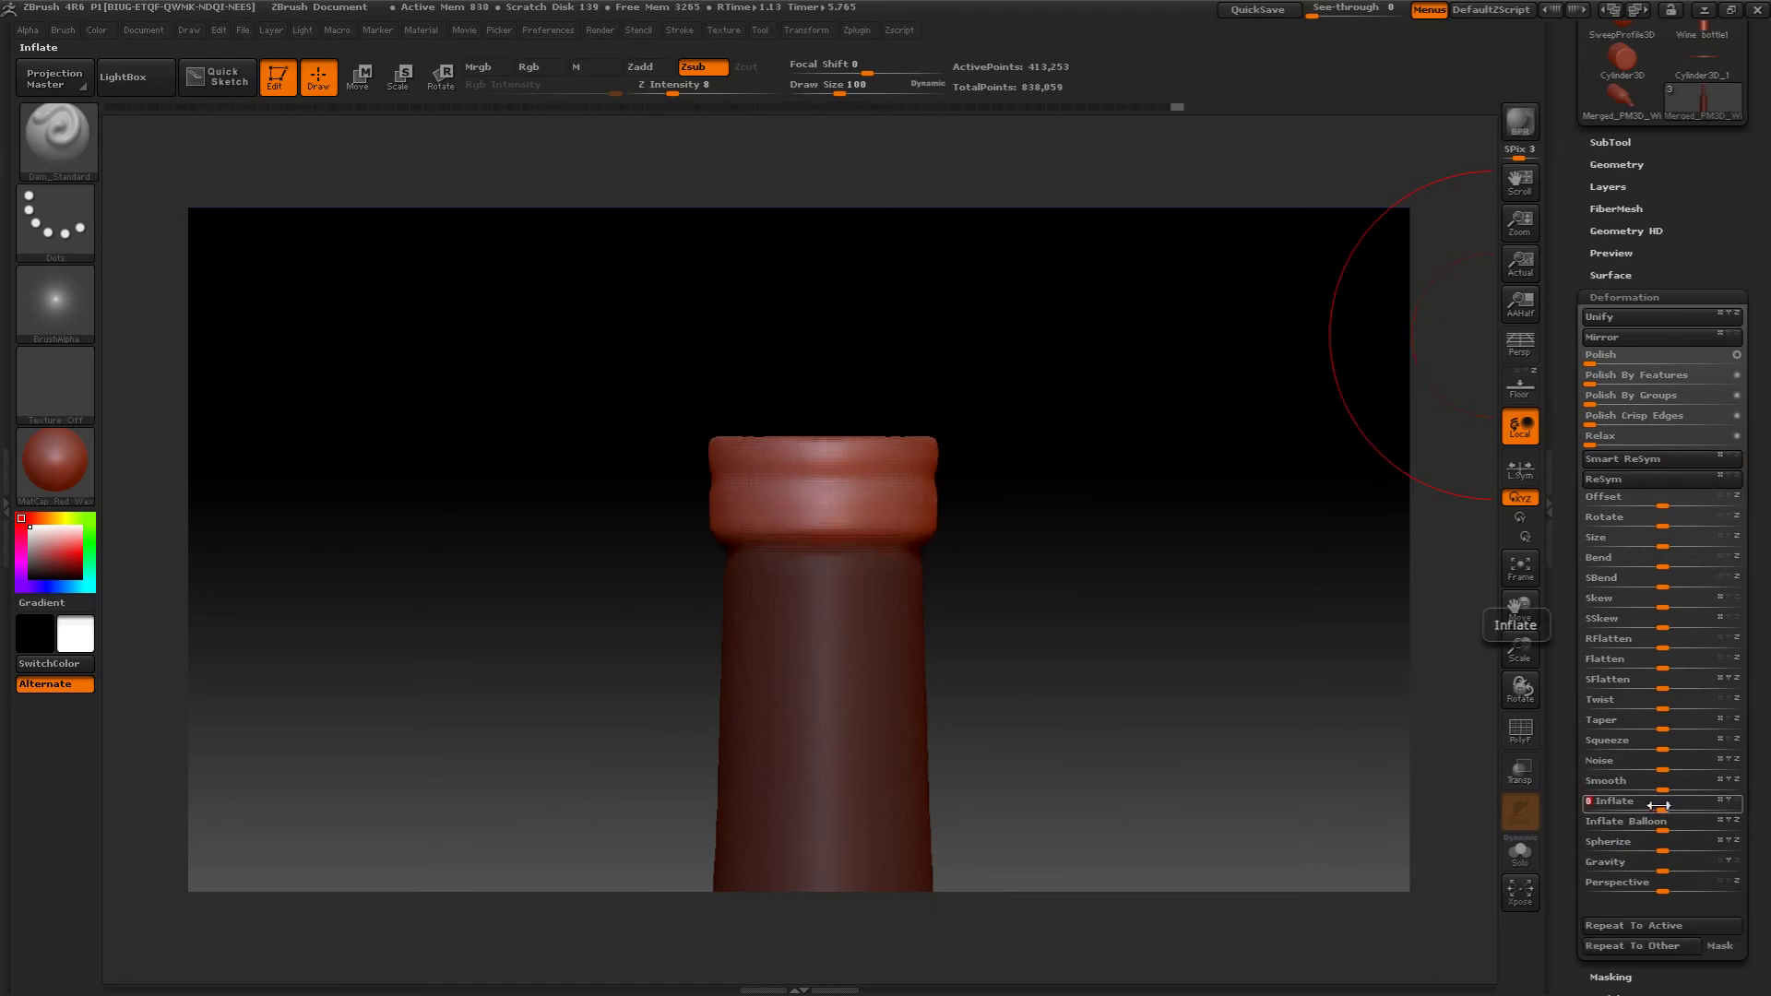
{"action": "mouse_move", "coordinate": [1271, 473]}
{"action": "left_mouse_down"}
{"action": "mouse_move", "coordinate": [1264, 522]}
{"action": "mouse_move", "coordinate": [1262, 469]}
{"action": "left_mouse_up"}
{"action": "key", "text": "ctrl+z"}
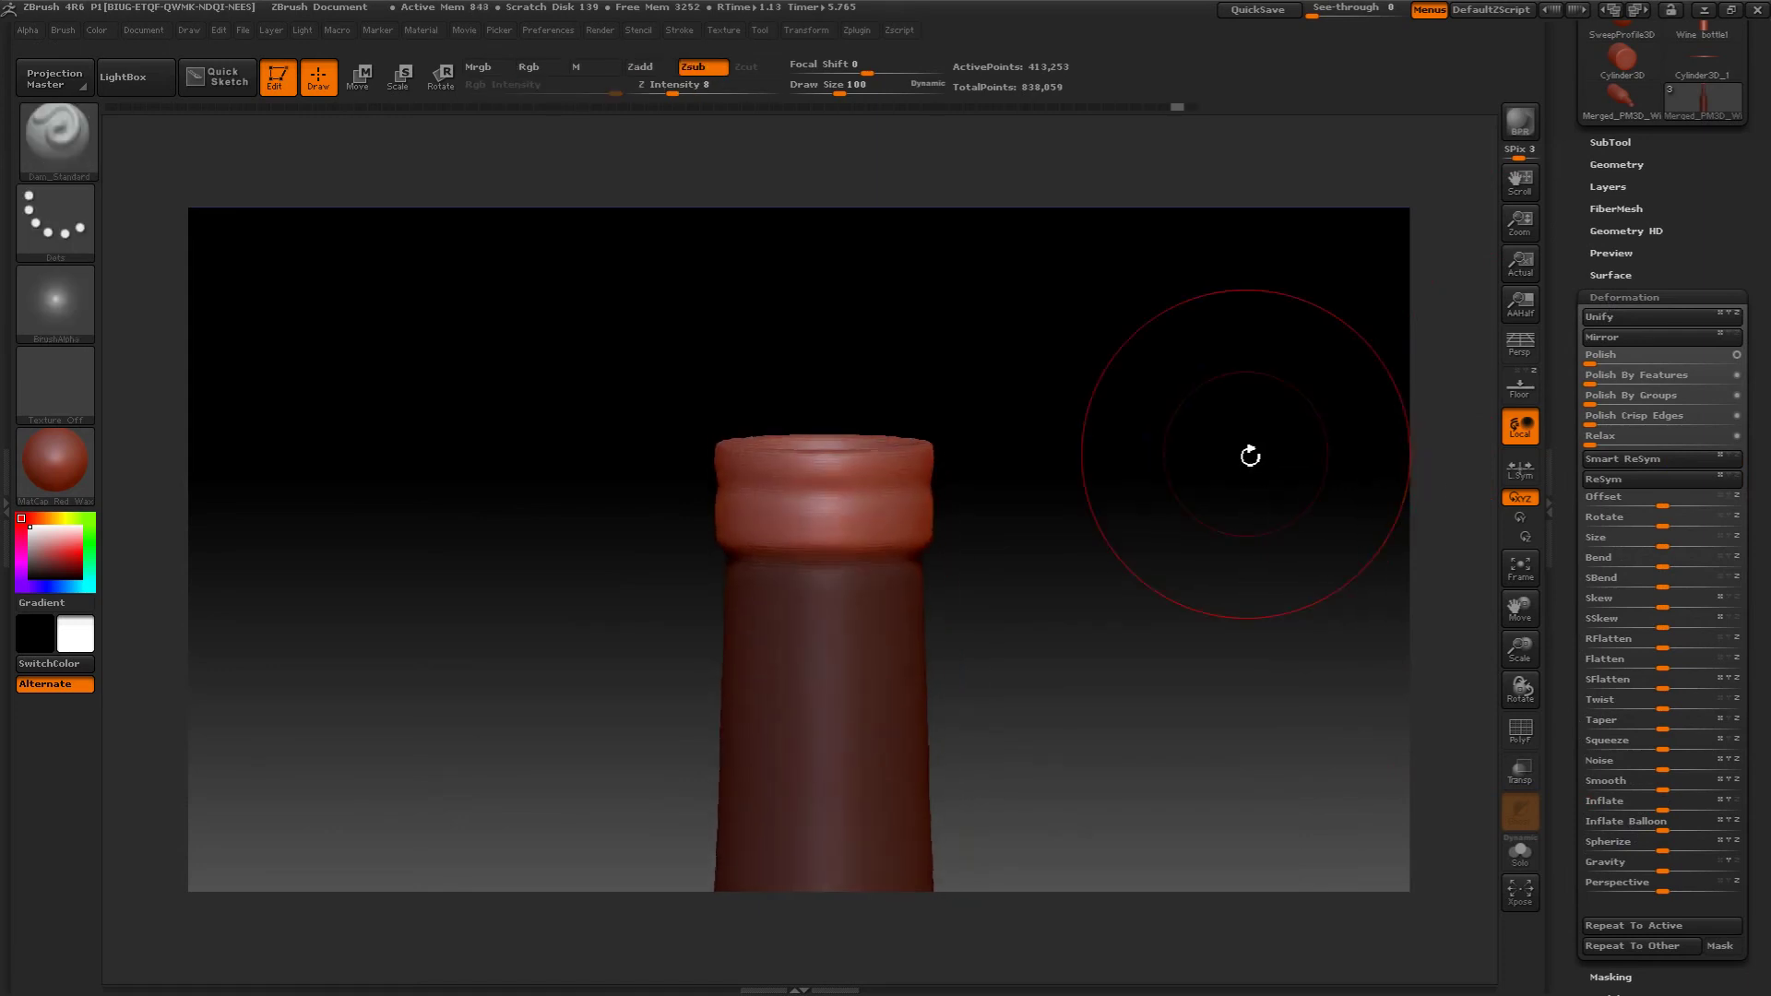
- Inflate the unmasked lip ring slightly with the Inflate deformation
{"action": "left_click", "coordinate": [1670, 802]}
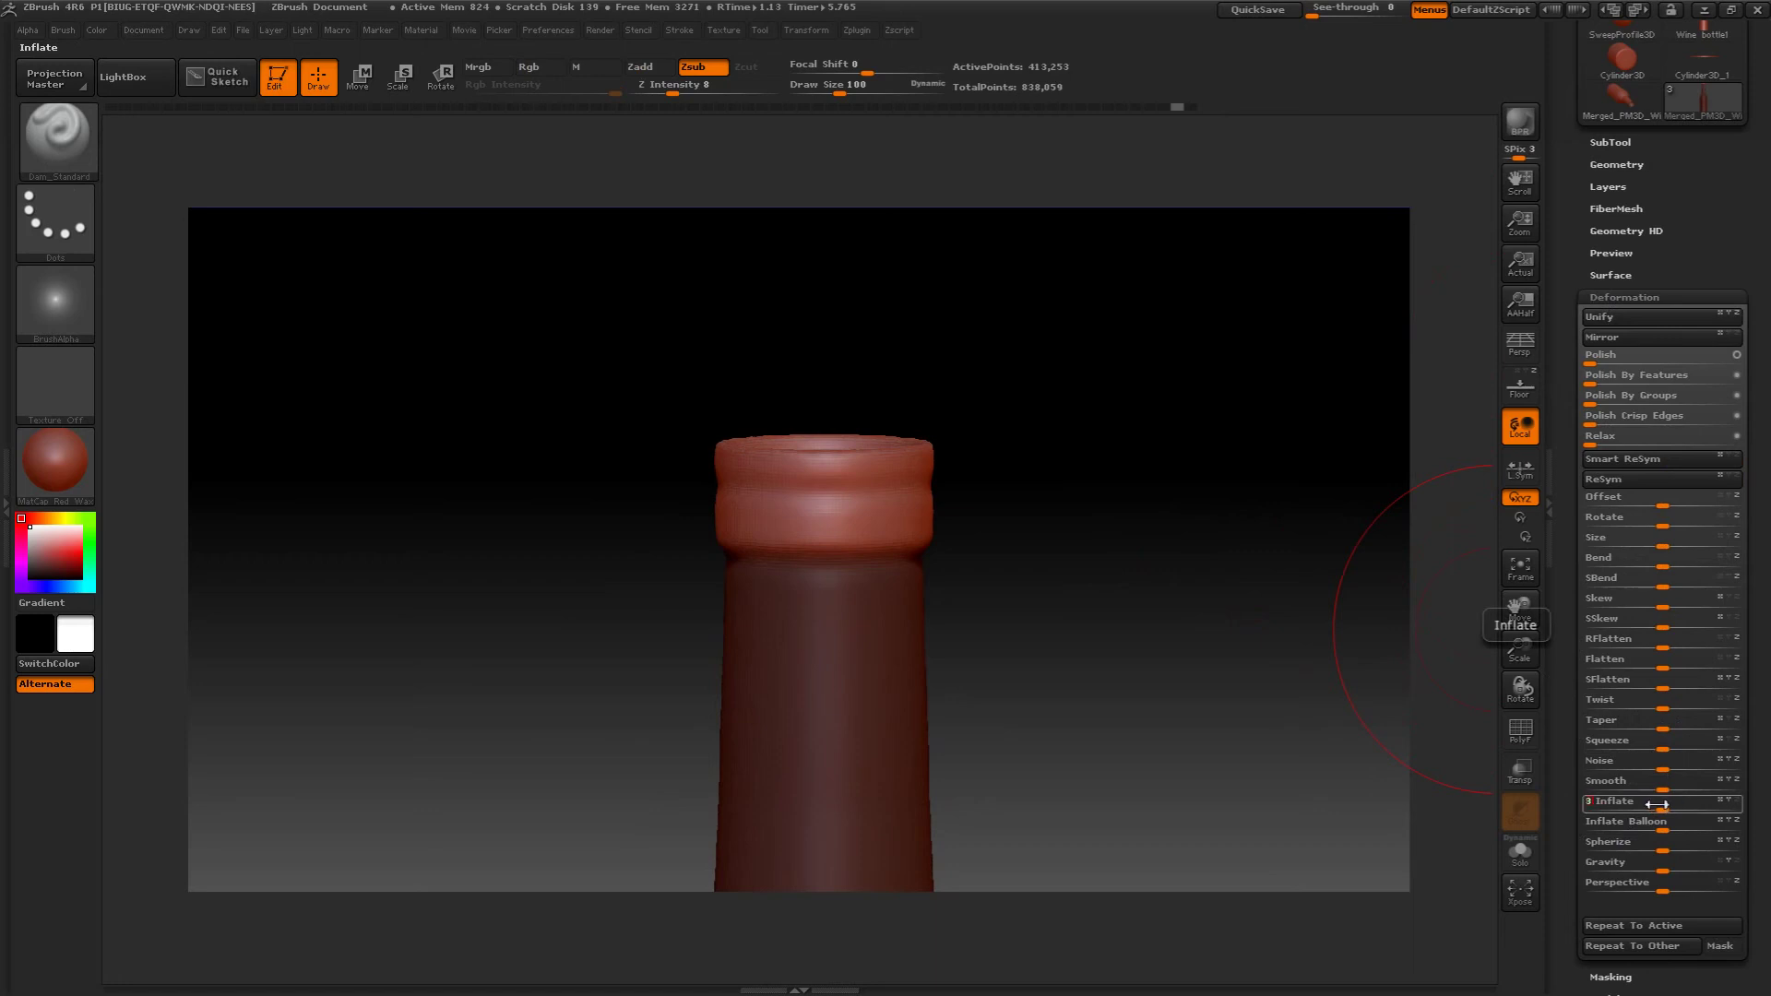
{"action": "left_click_drag", "start_coordinate": [1650, 799], "coordinate": [1650, 799]}
{"action": "mouse_move", "coordinate": [1328, 581]}
{"action": "left_mouse_down"}
{"action": "mouse_move", "coordinate": [1237, 557]}
{"action": "mouse_move", "coordinate": [1212, 450]}
{"action": "mouse_move", "coordinate": [1181, 456]}
{"action": "mouse_move", "coordinate": [1186, 605]}
{"action": "mouse_move", "coordinate": [1197, 553]}
{"action": "mouse_move", "coordinate": [1239, 535]}
{"action": "left_mouse_up"}
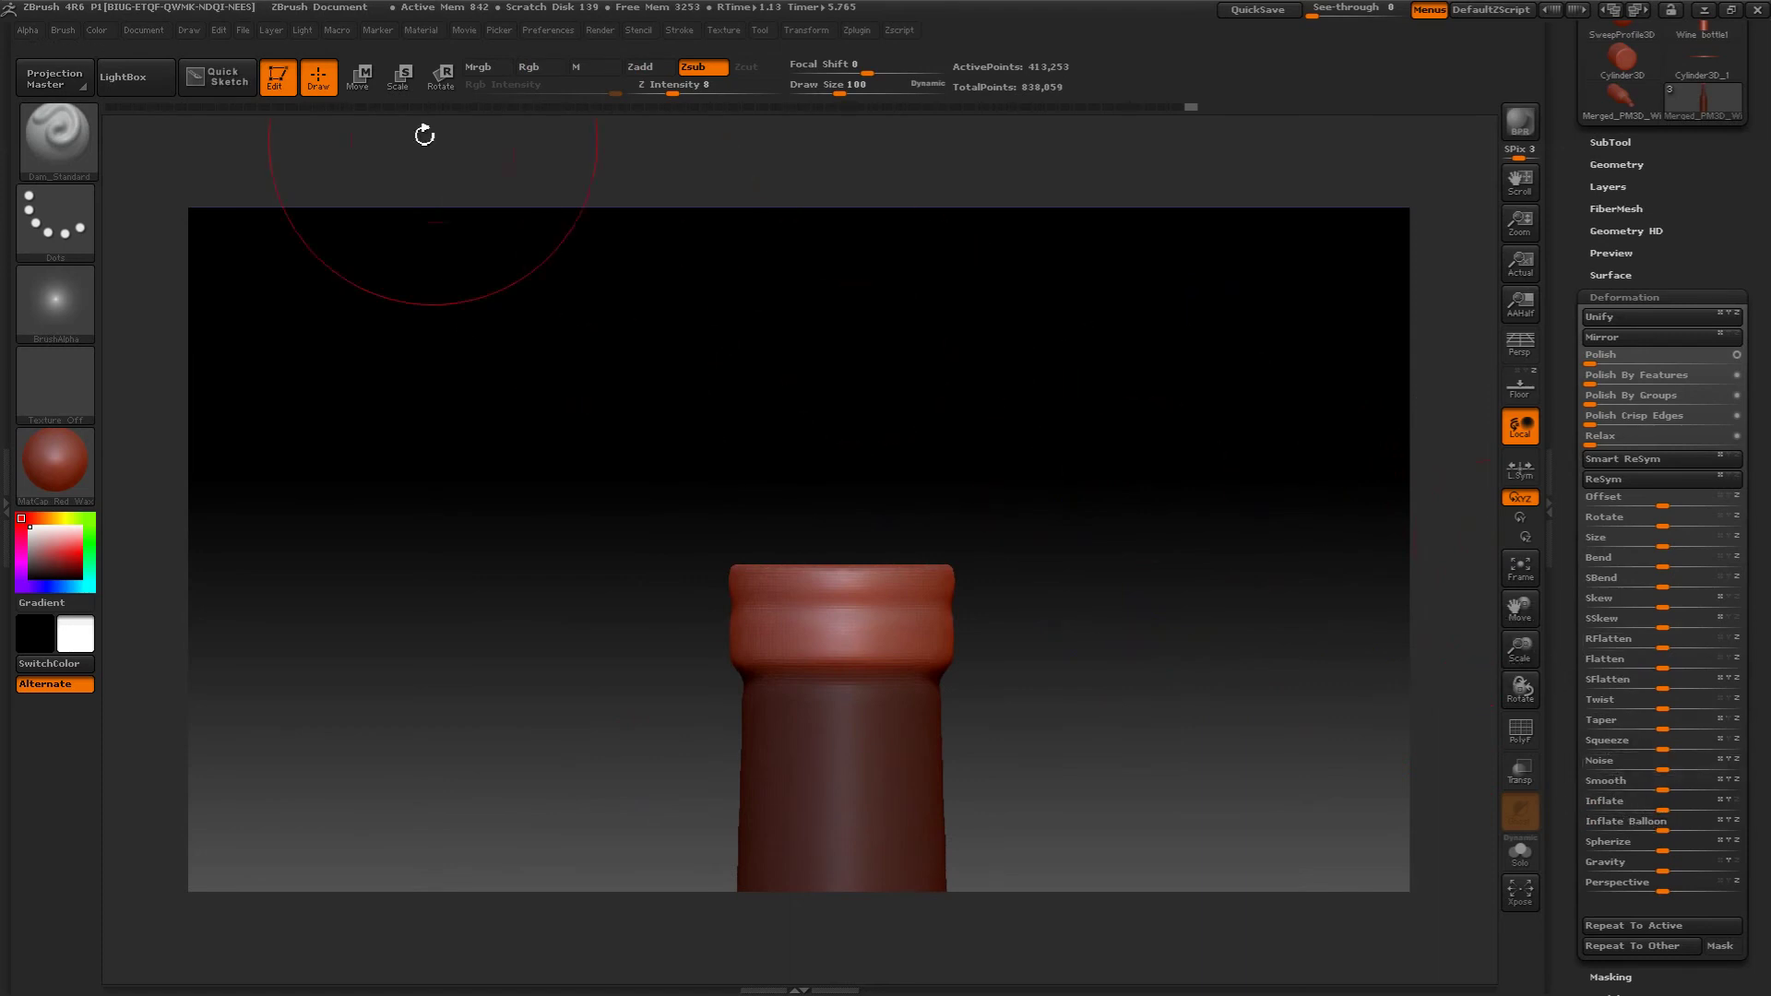
- Raise the unmasked lip ring slightly with the Transpose Move line and level its top along Z with the Flatten deformation
{"action": "left_click", "coordinate": [359, 80]}
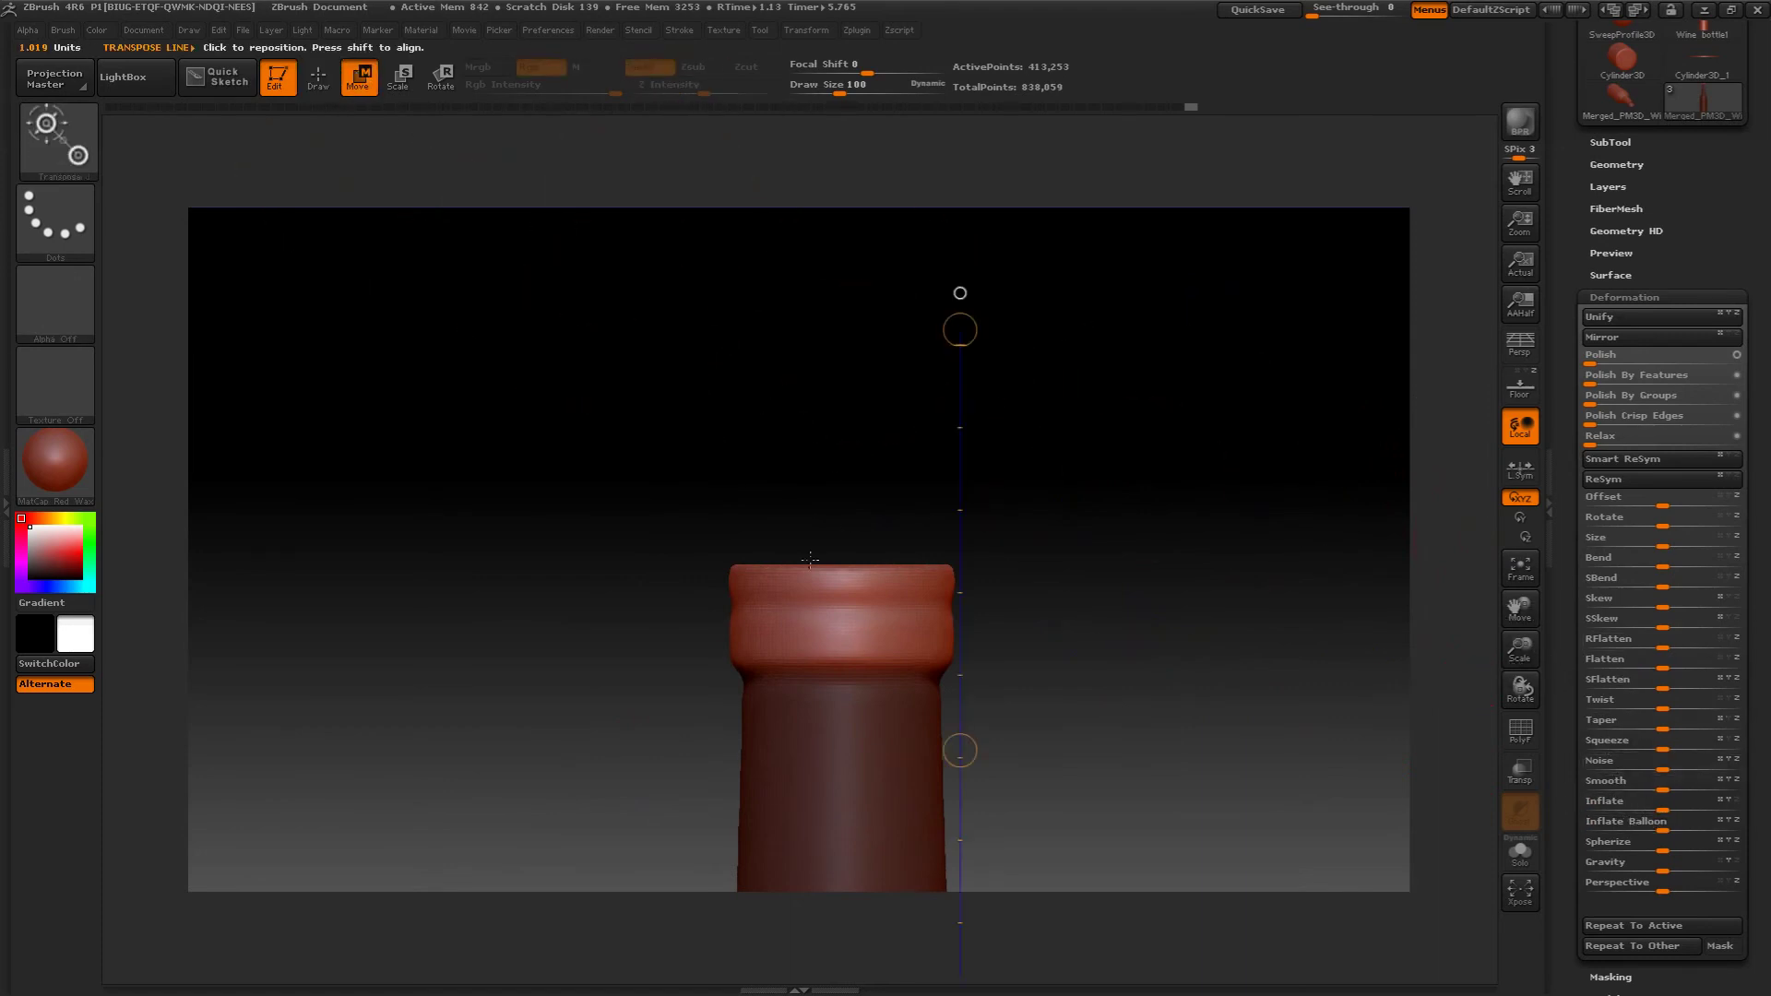
{"action": "left_click_drag", "start_coordinate": [840, 616], "coordinate": [839, 506]}
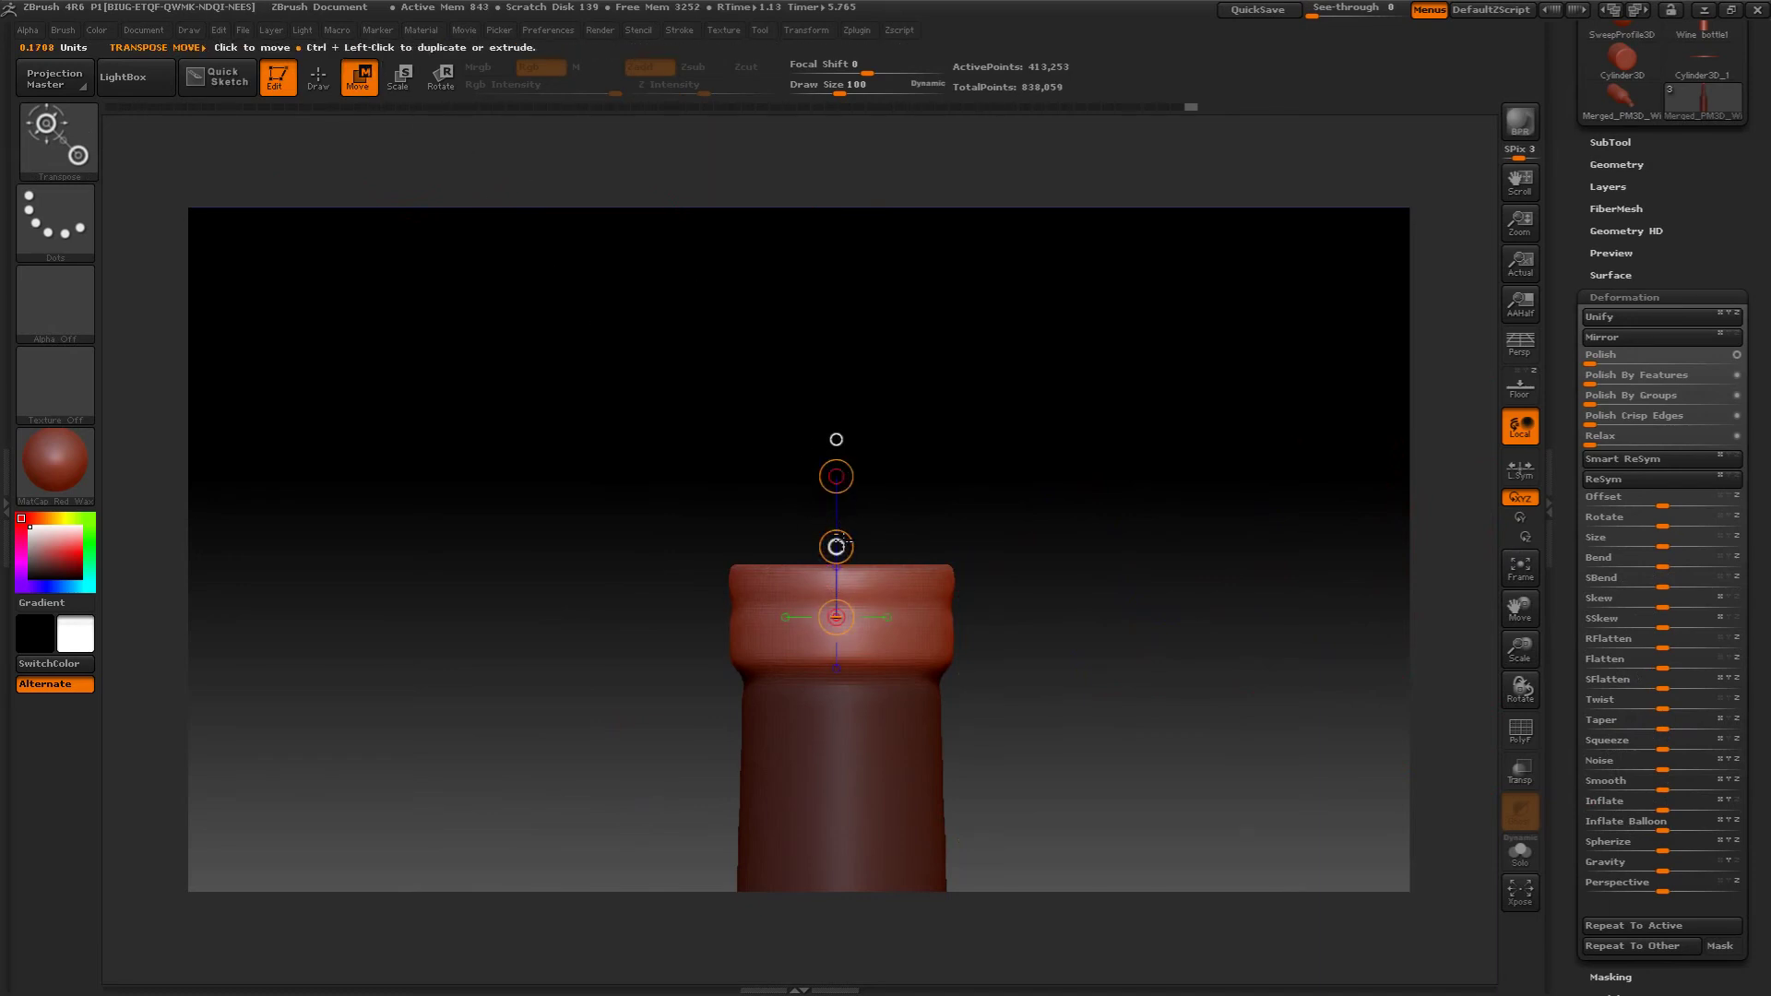
{"action": "left_click_drag", "start_coordinate": [835, 546], "coordinate": [838, 499]}
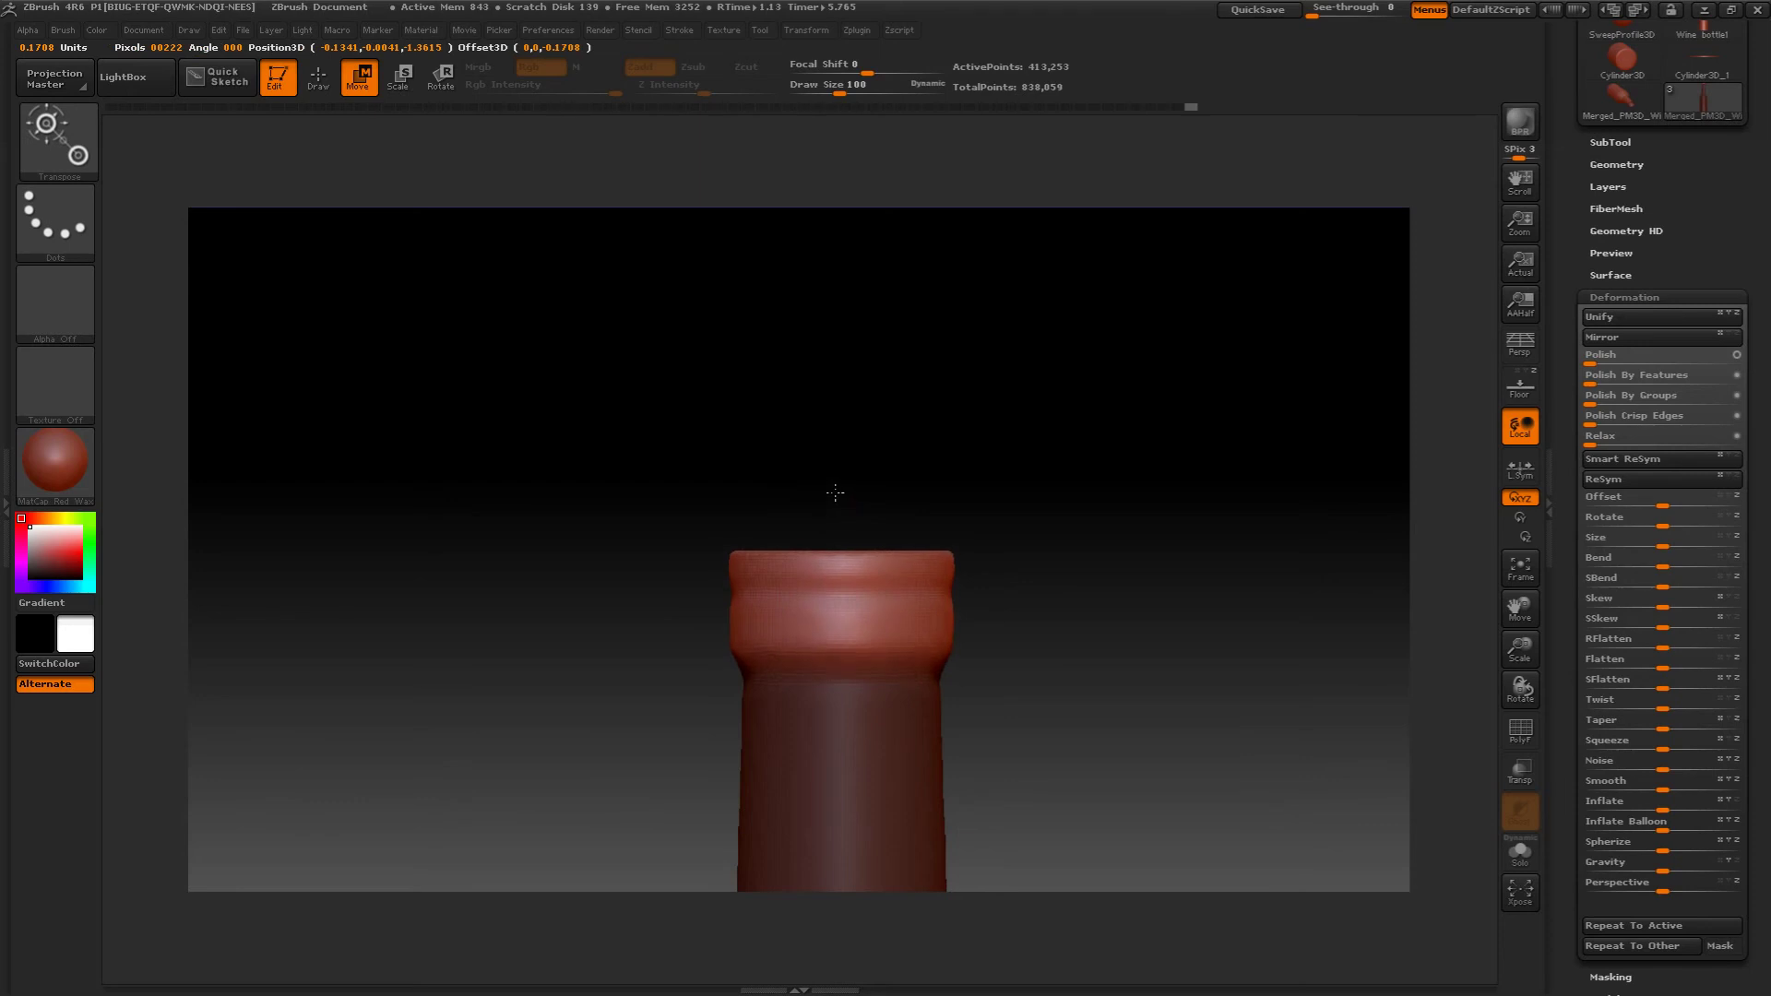
{"action": "left_click_drag", "start_coordinate": [831, 487], "coordinate": [831, 486]}
{"action": "mouse_move", "coordinate": [631, 385]}
{"action": "left_mouse_down"}
{"action": "mouse_move", "coordinate": [673, 439]}
{"action": "mouse_move", "coordinate": [648, 399]}
{"action": "left_mouse_up"}
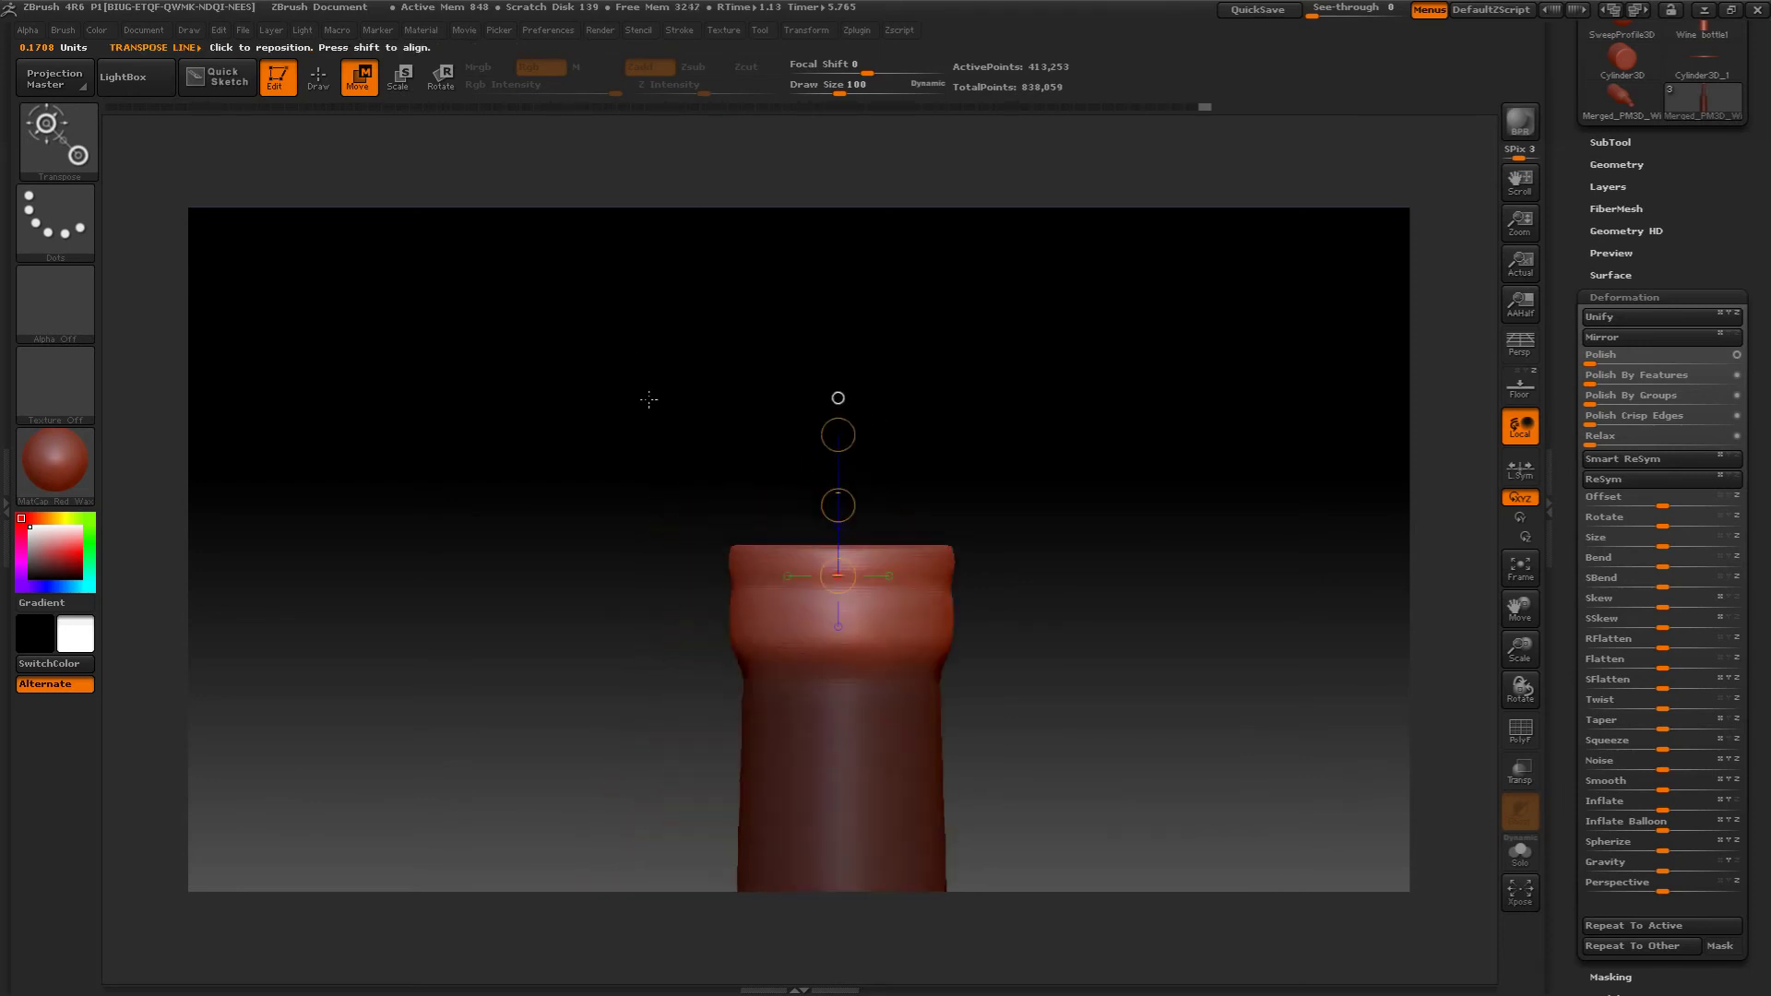
{"action": "left_click", "coordinate": [313, 88]}
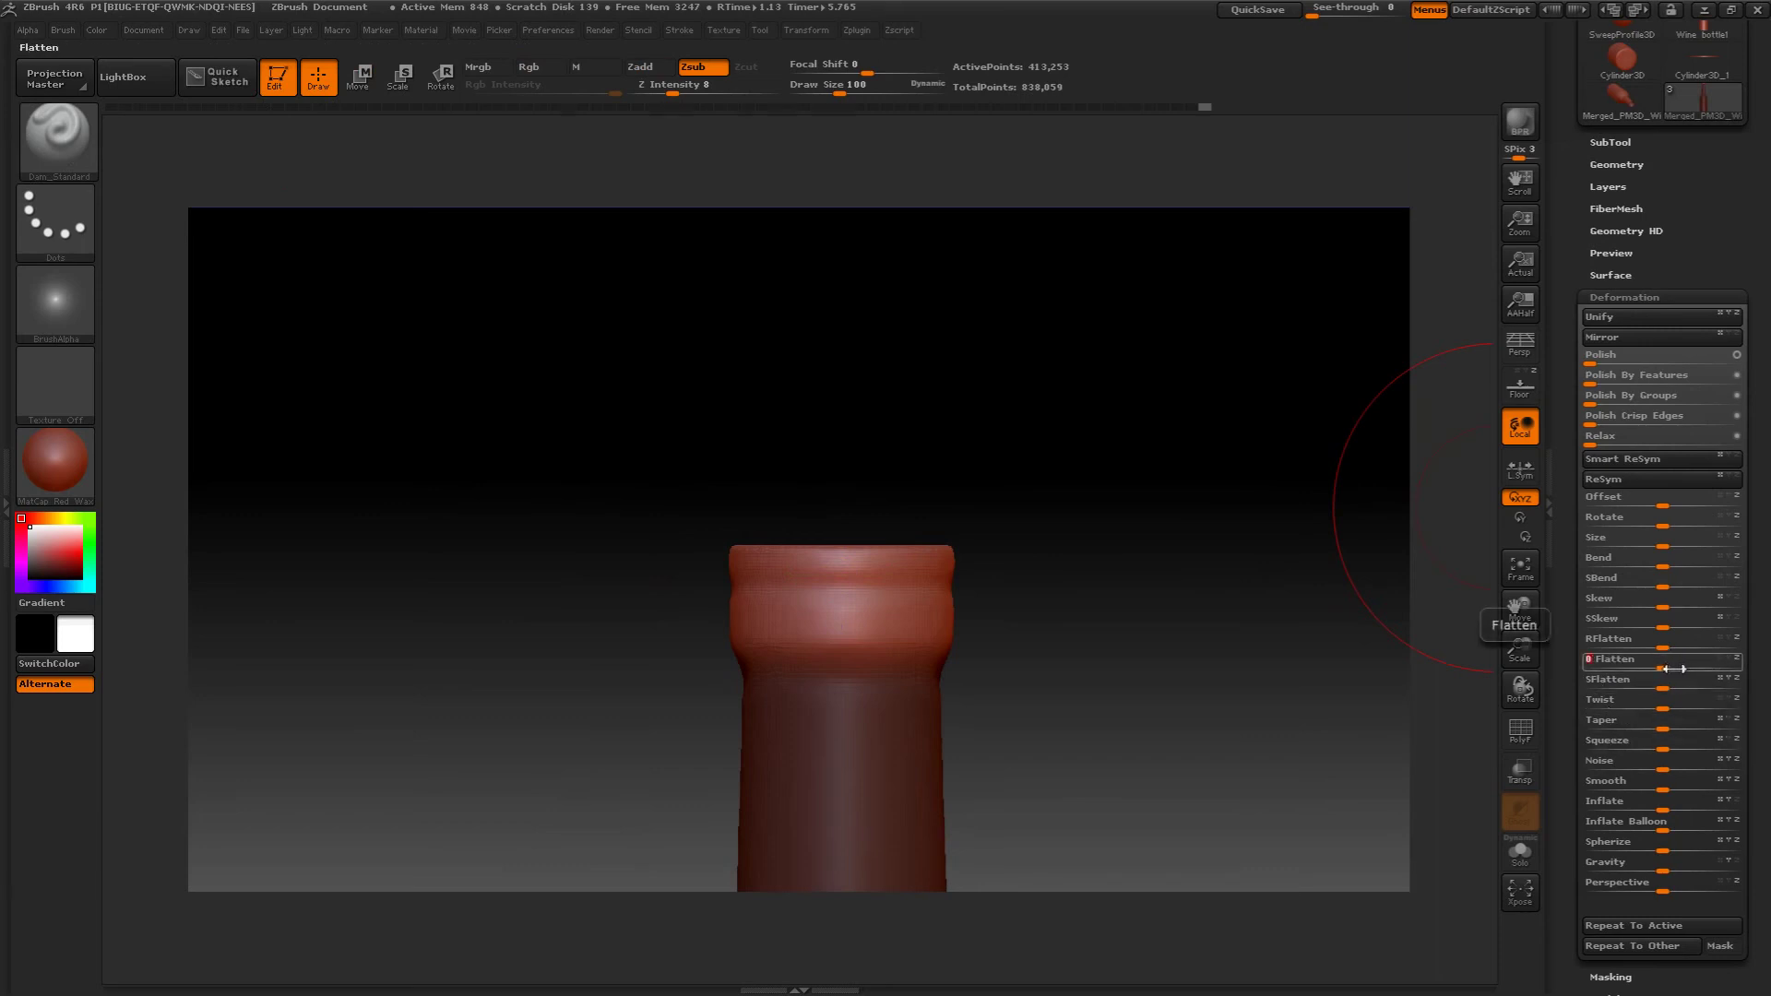
{"action": "key", "text": "Return"}
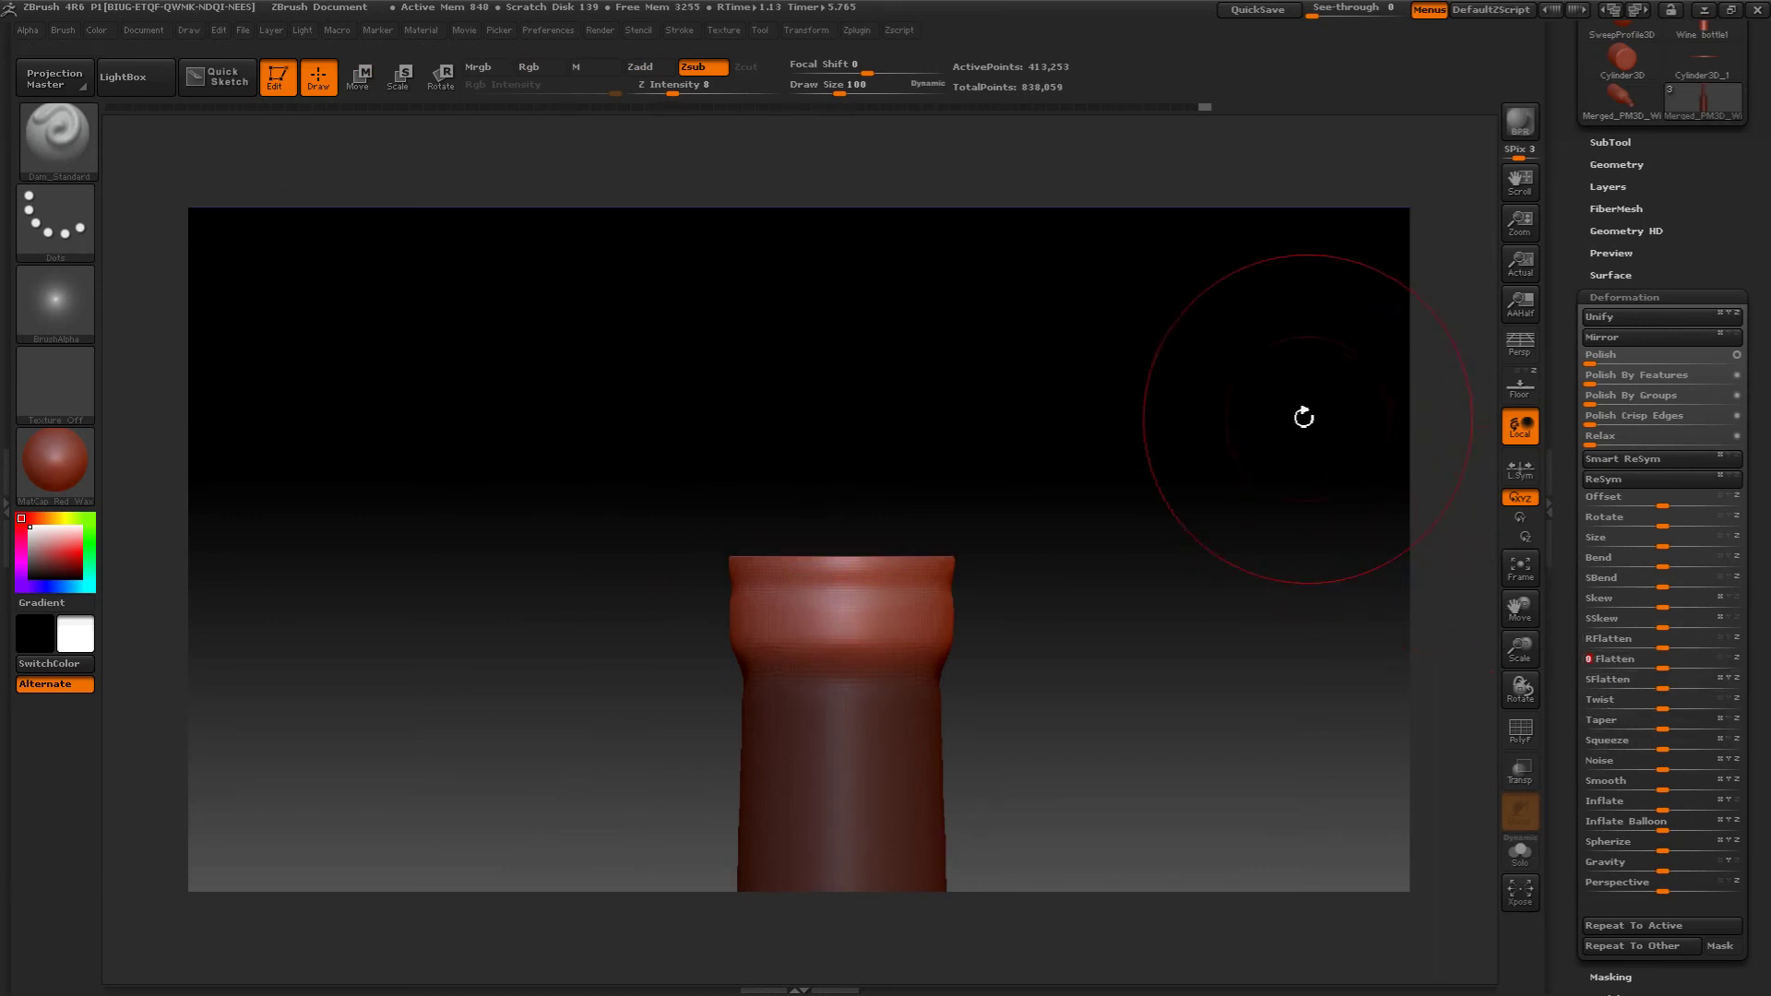
{"action": "left_click_drag", "start_coordinate": [1303, 415], "coordinate": [1291, 524]}
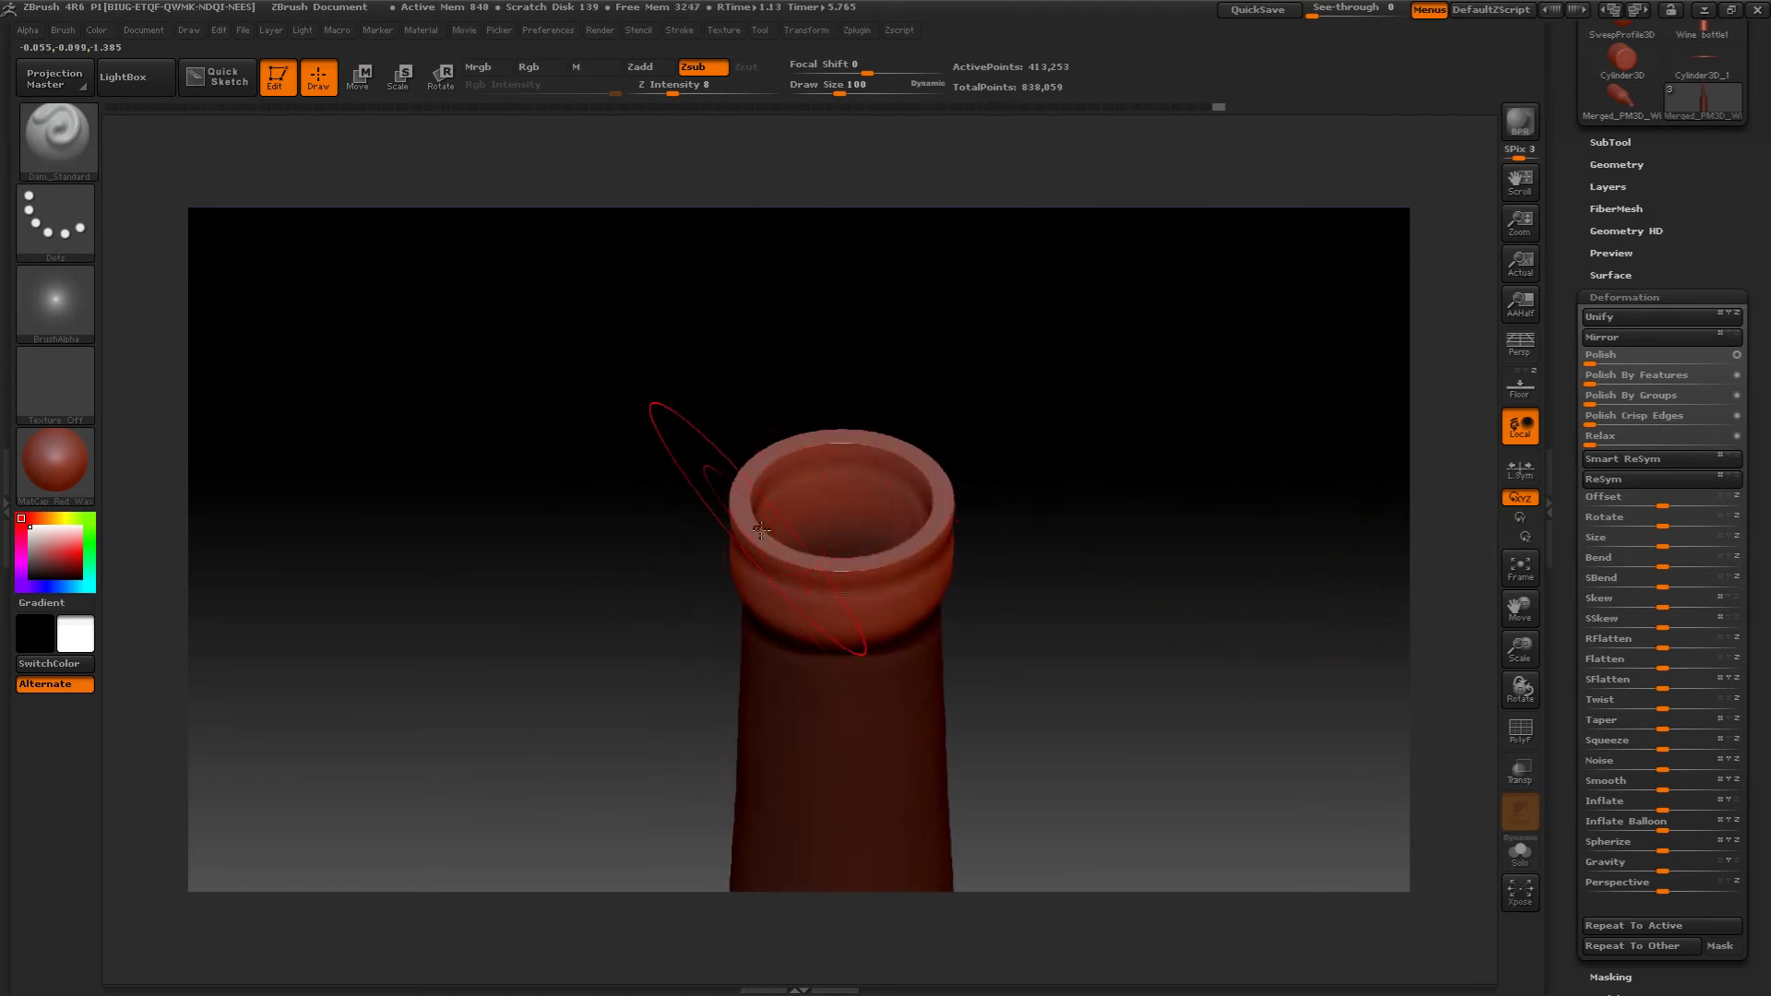
- Activate radial symmetry around the bottle's vertical axis and set the brush's draw size to 22
{"action": "left_click", "coordinate": [805, 29]}
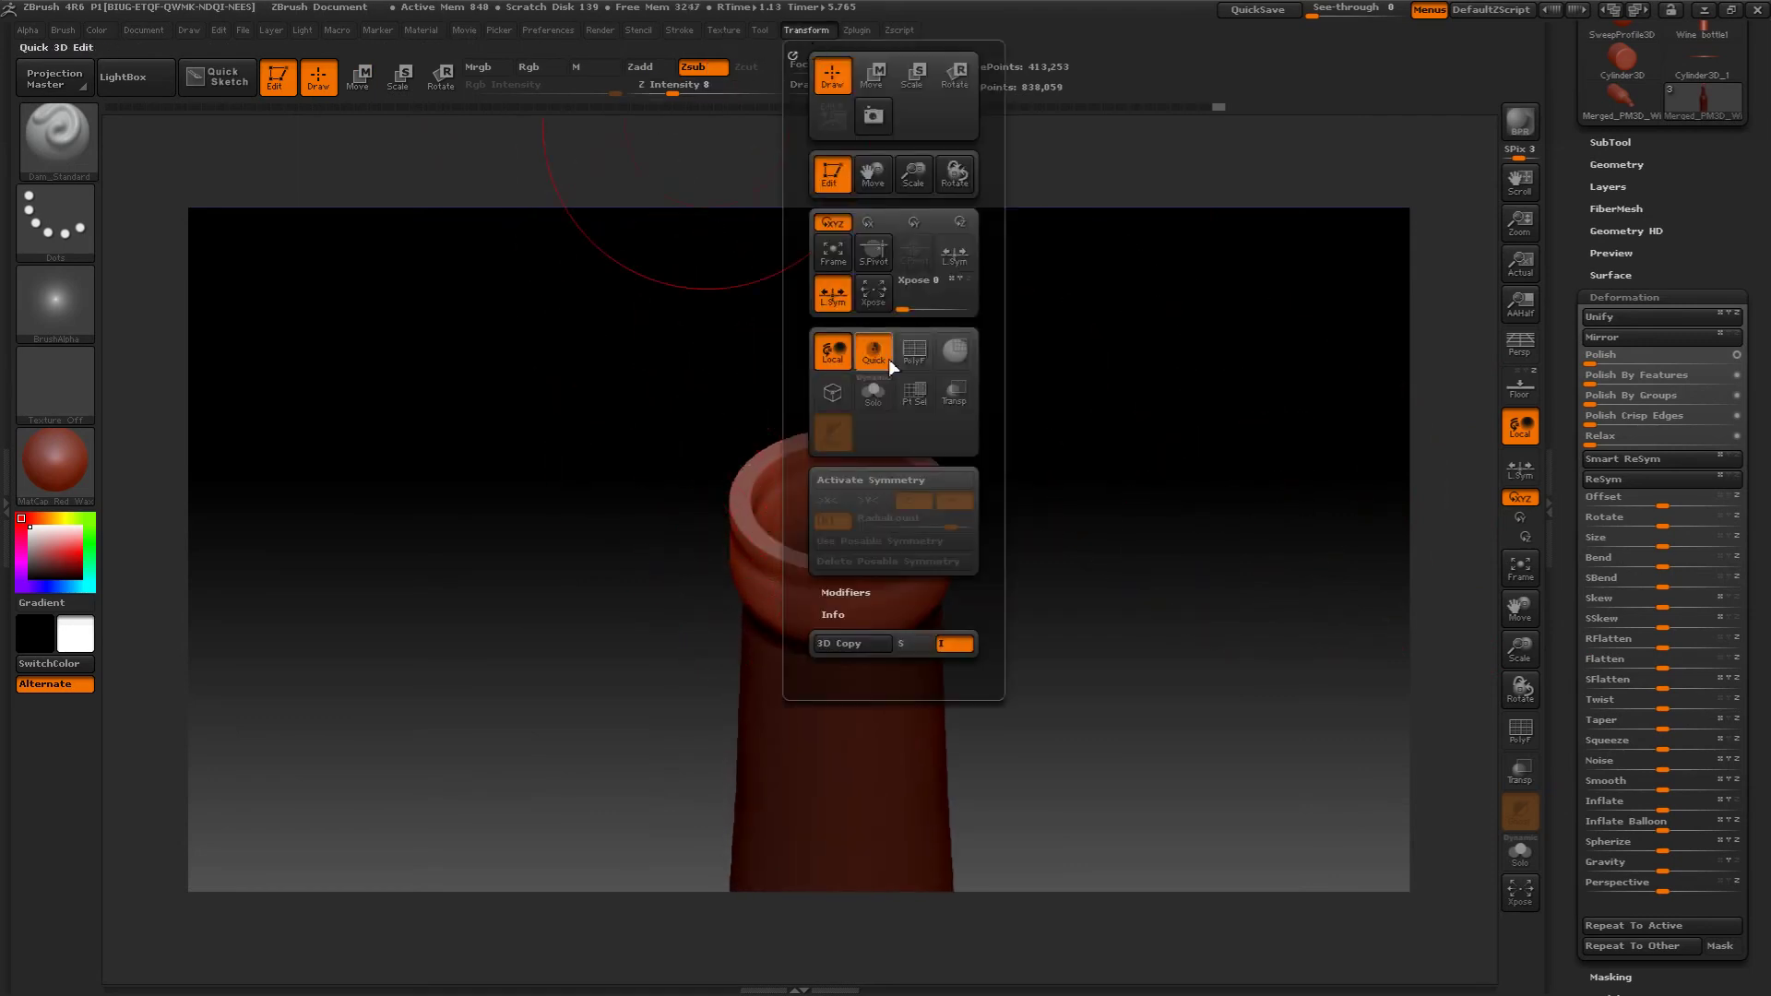
{"action": "left_click", "coordinate": [870, 481]}
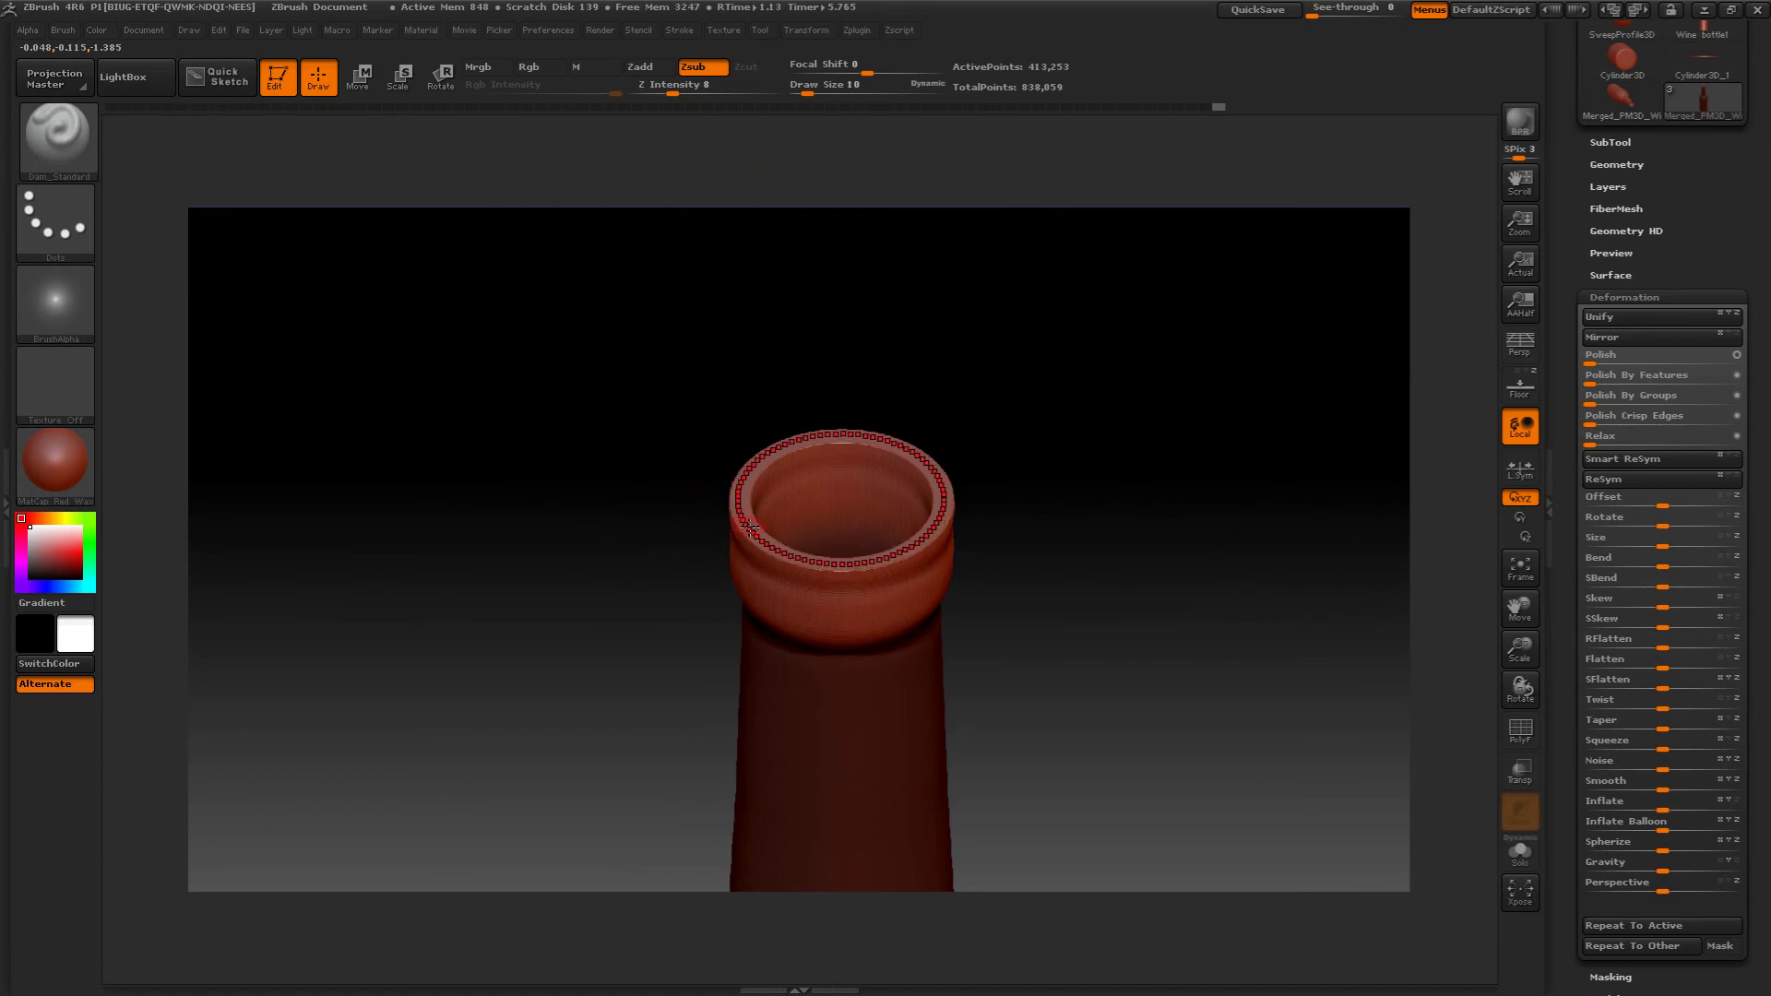
{"action": "key", "text": "]"}
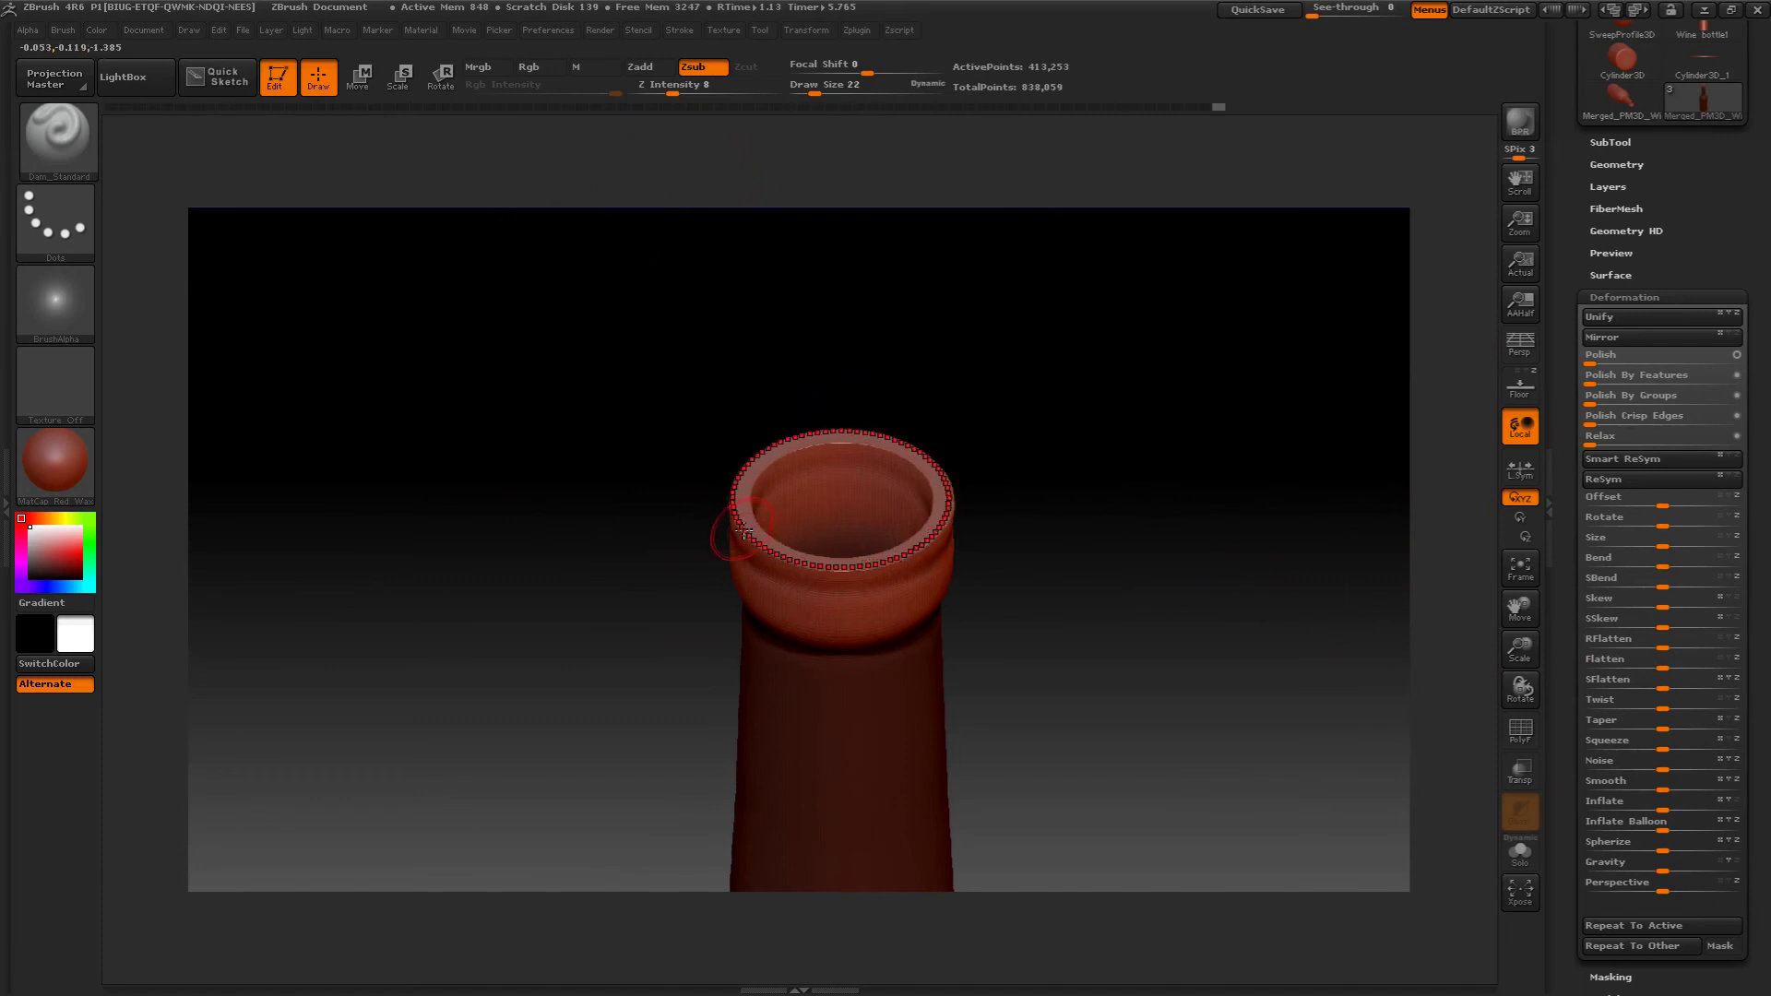
- Try the Polish brush on the outer edge of the bottle's lip
{"action": "left_click", "coordinate": [55, 138]}
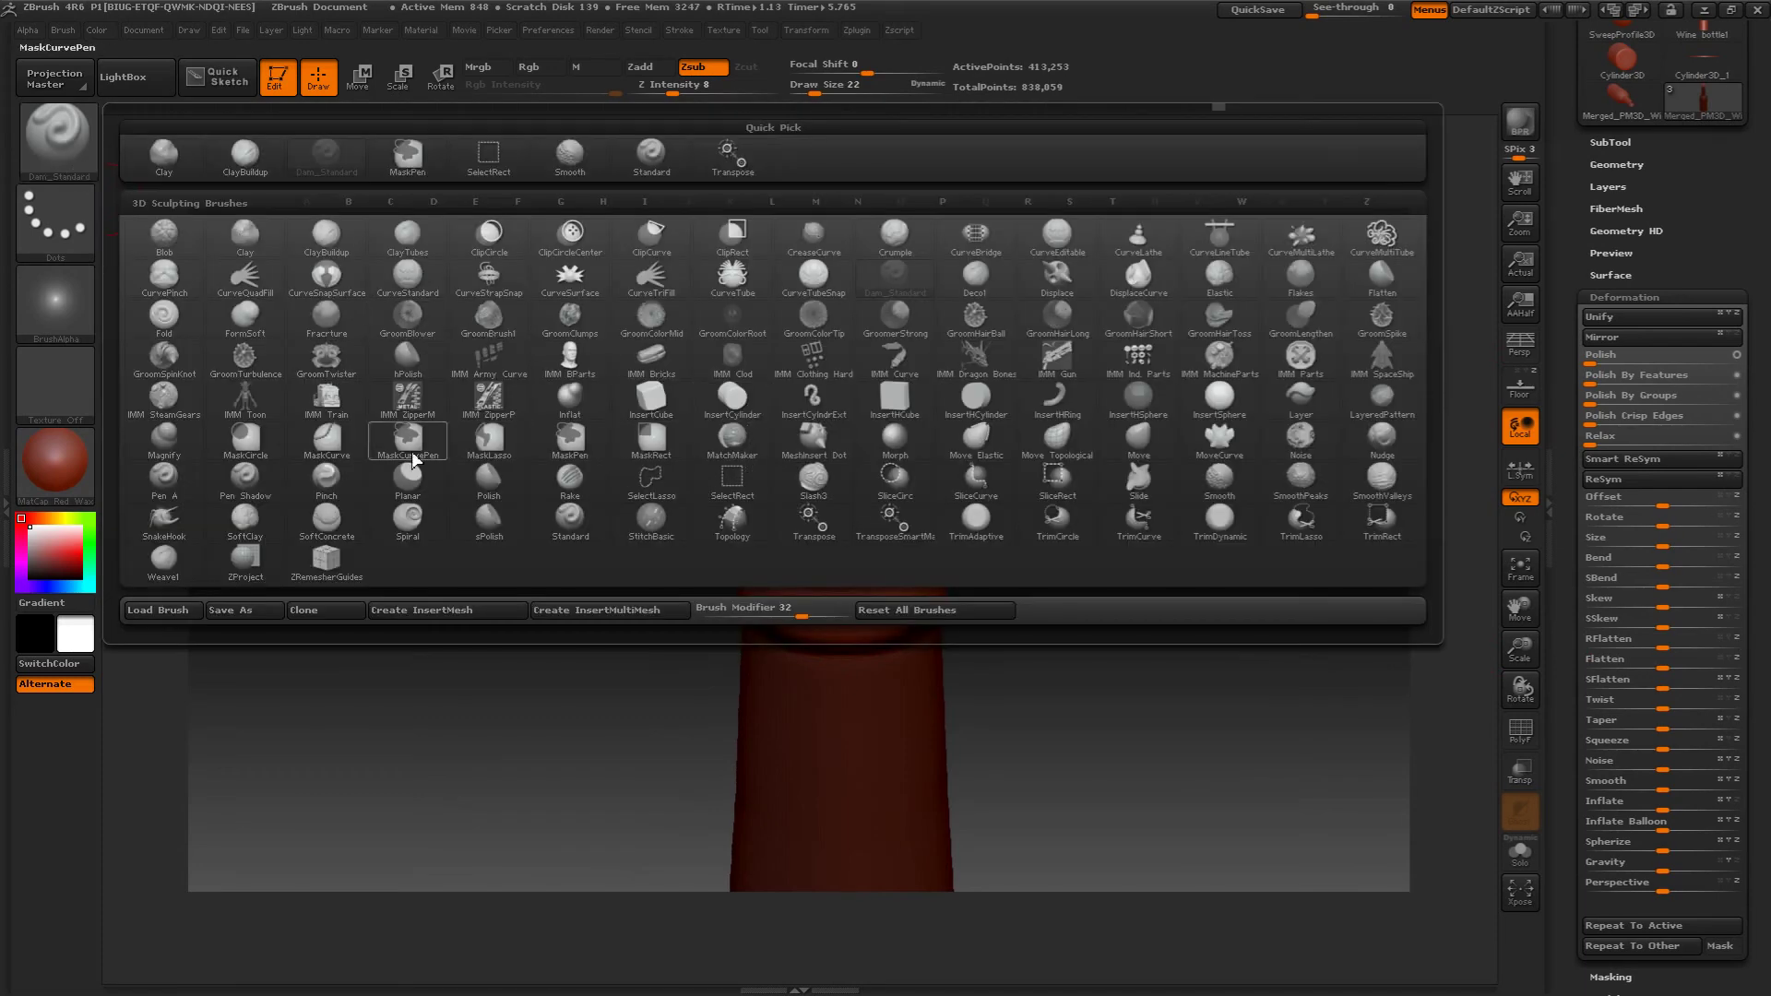
{"action": "left_click", "coordinate": [477, 479]}
{"action": "left_click_drag", "start_coordinate": [765, 563], "coordinate": [768, 552]}
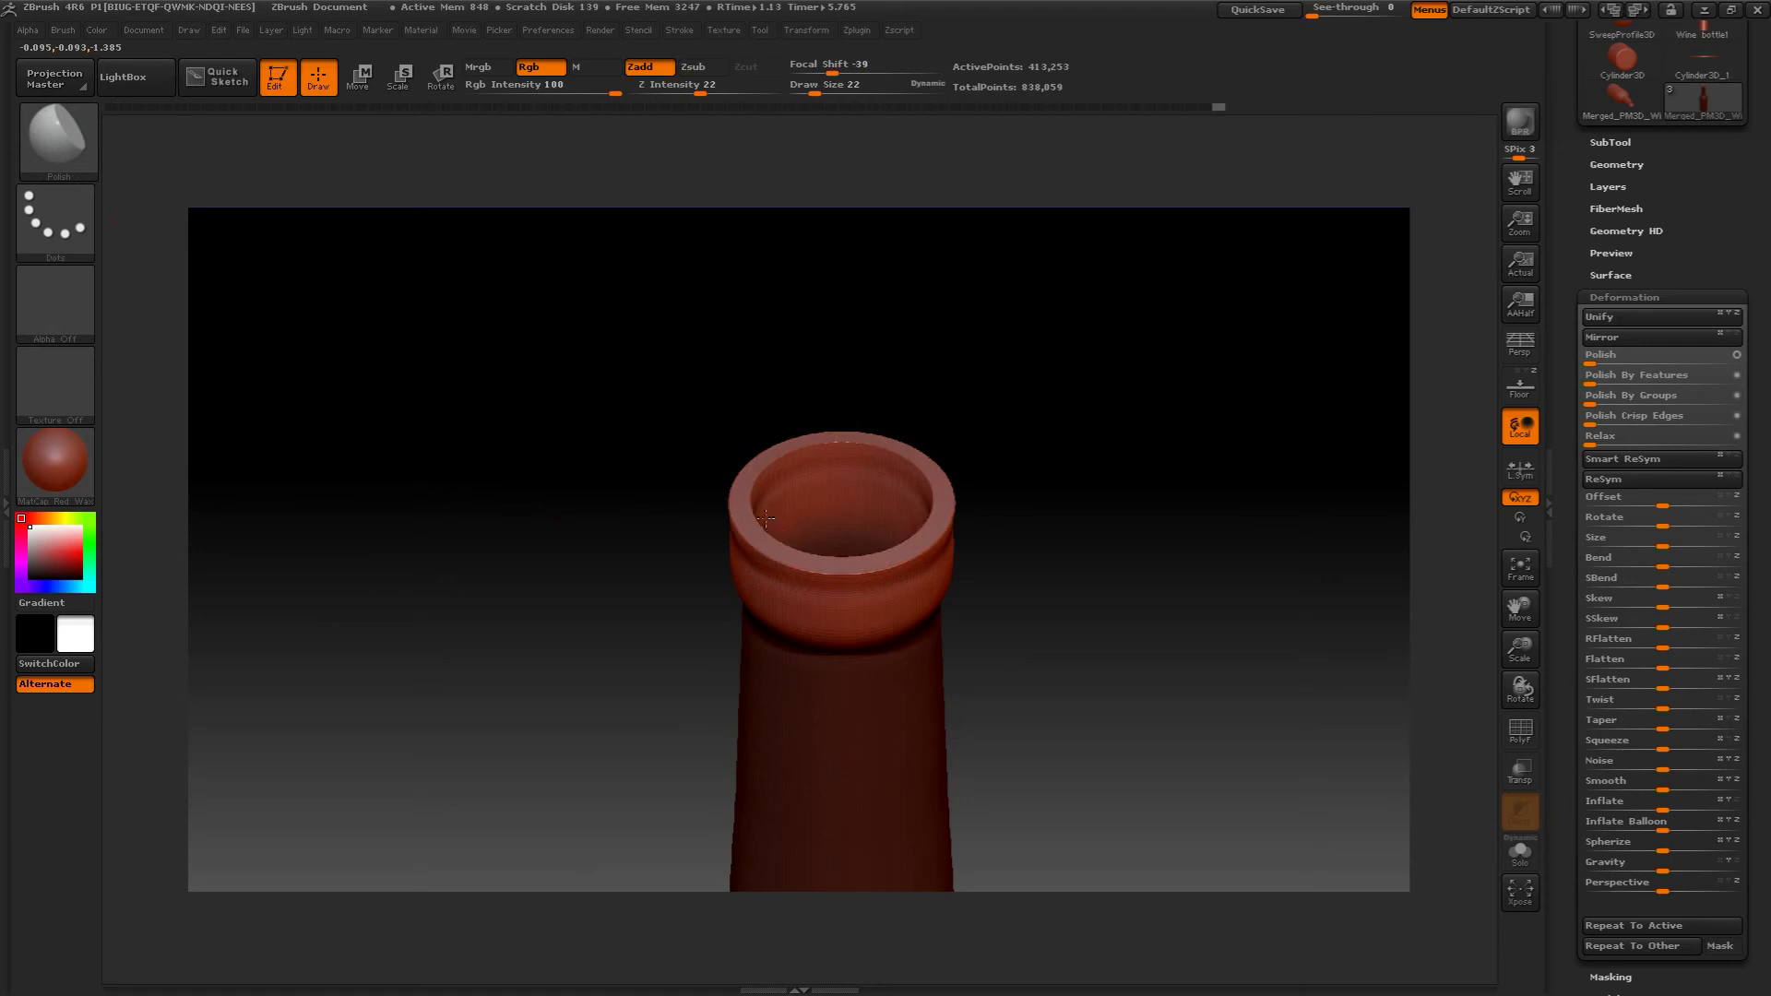
- Soften the outer edge of the lip with the sPolish brush at a Z Intensity of 11
{"action": "mouse_move", "coordinate": [593, 367]}
{"action": "left_mouse_down"}
{"action": "mouse_move", "coordinate": [590, 431]}
{"action": "mouse_move", "coordinate": [633, 375]}
{"action": "mouse_move", "coordinate": [648, 325]}
{"action": "mouse_move", "coordinate": [633, 300]}
{"action": "mouse_move", "coordinate": [612, 305]}
{"action": "mouse_move", "coordinate": [593, 458]}
{"action": "mouse_move", "coordinate": [590, 400]}
{"action": "mouse_move", "coordinate": [588, 498]}
{"action": "mouse_move", "coordinate": [562, 474]}
{"action": "mouse_move", "coordinate": [556, 403]}
{"action": "mouse_move", "coordinate": [557, 439]}
{"action": "mouse_move", "coordinate": [577, 434]}
{"action": "mouse_move", "coordinate": [557, 537]}
{"action": "mouse_move", "coordinate": [692, 553]}
{"action": "left_mouse_up"}
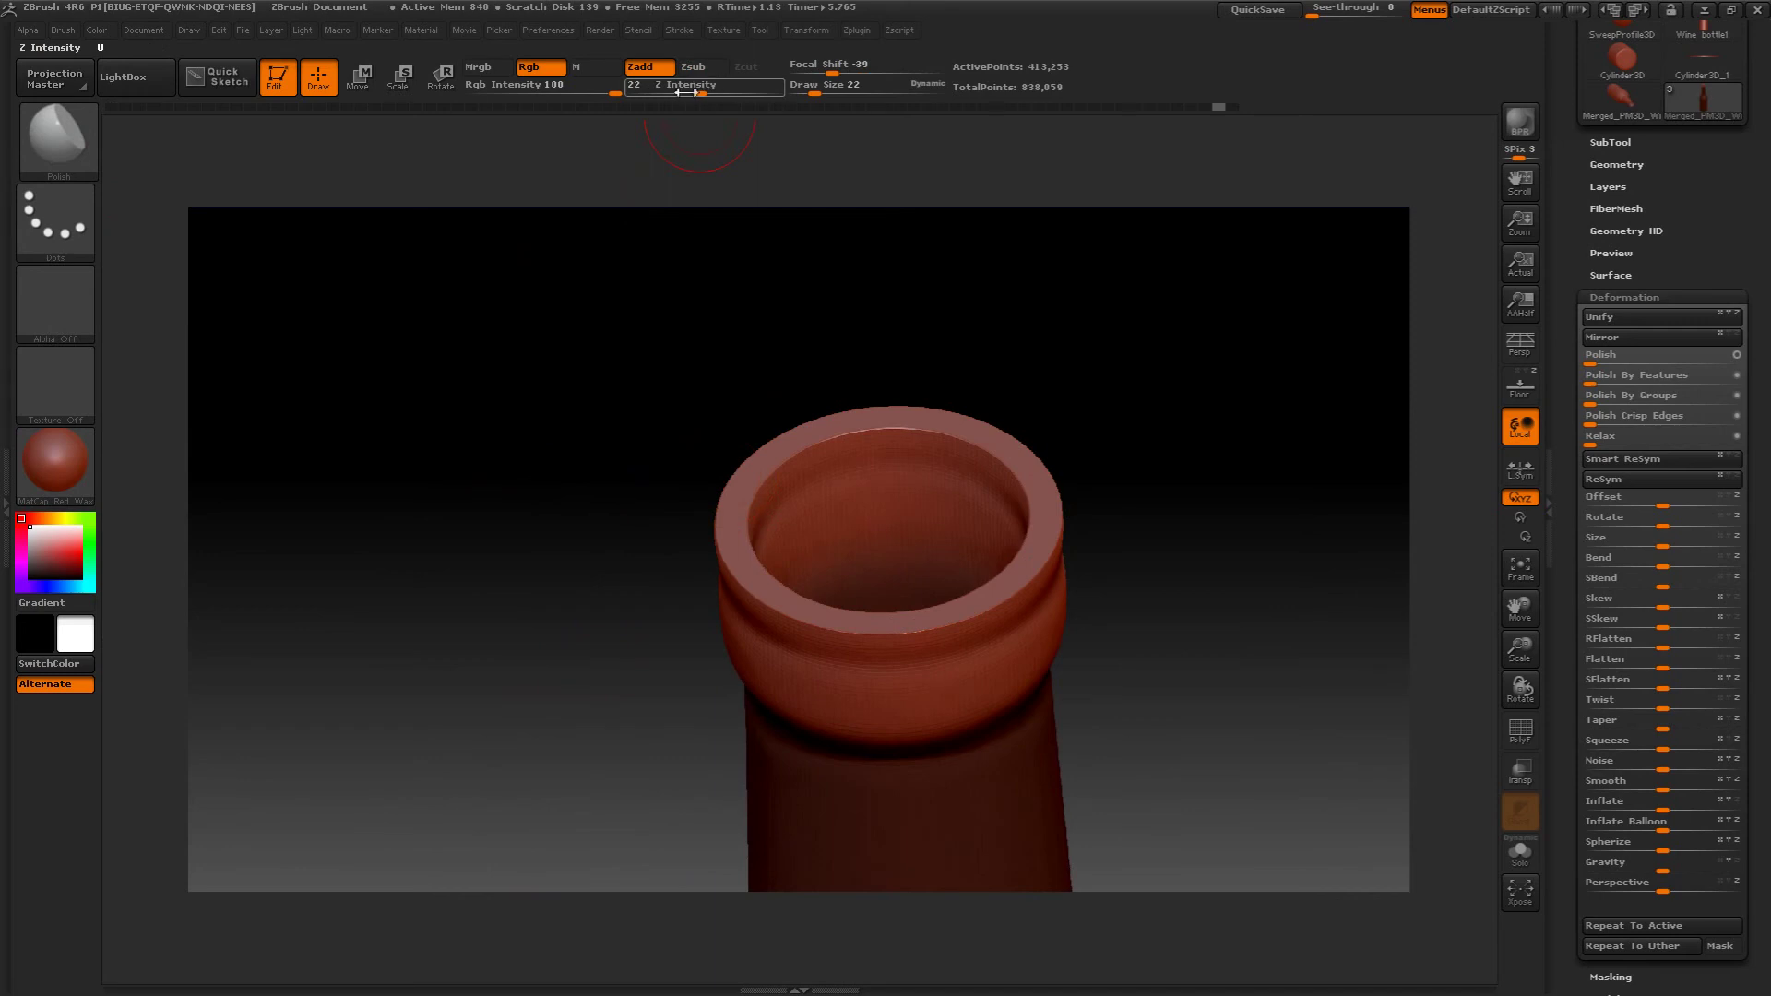
{"action": "left_click_drag", "start_coordinate": [700, 92], "coordinate": [681, 91]}
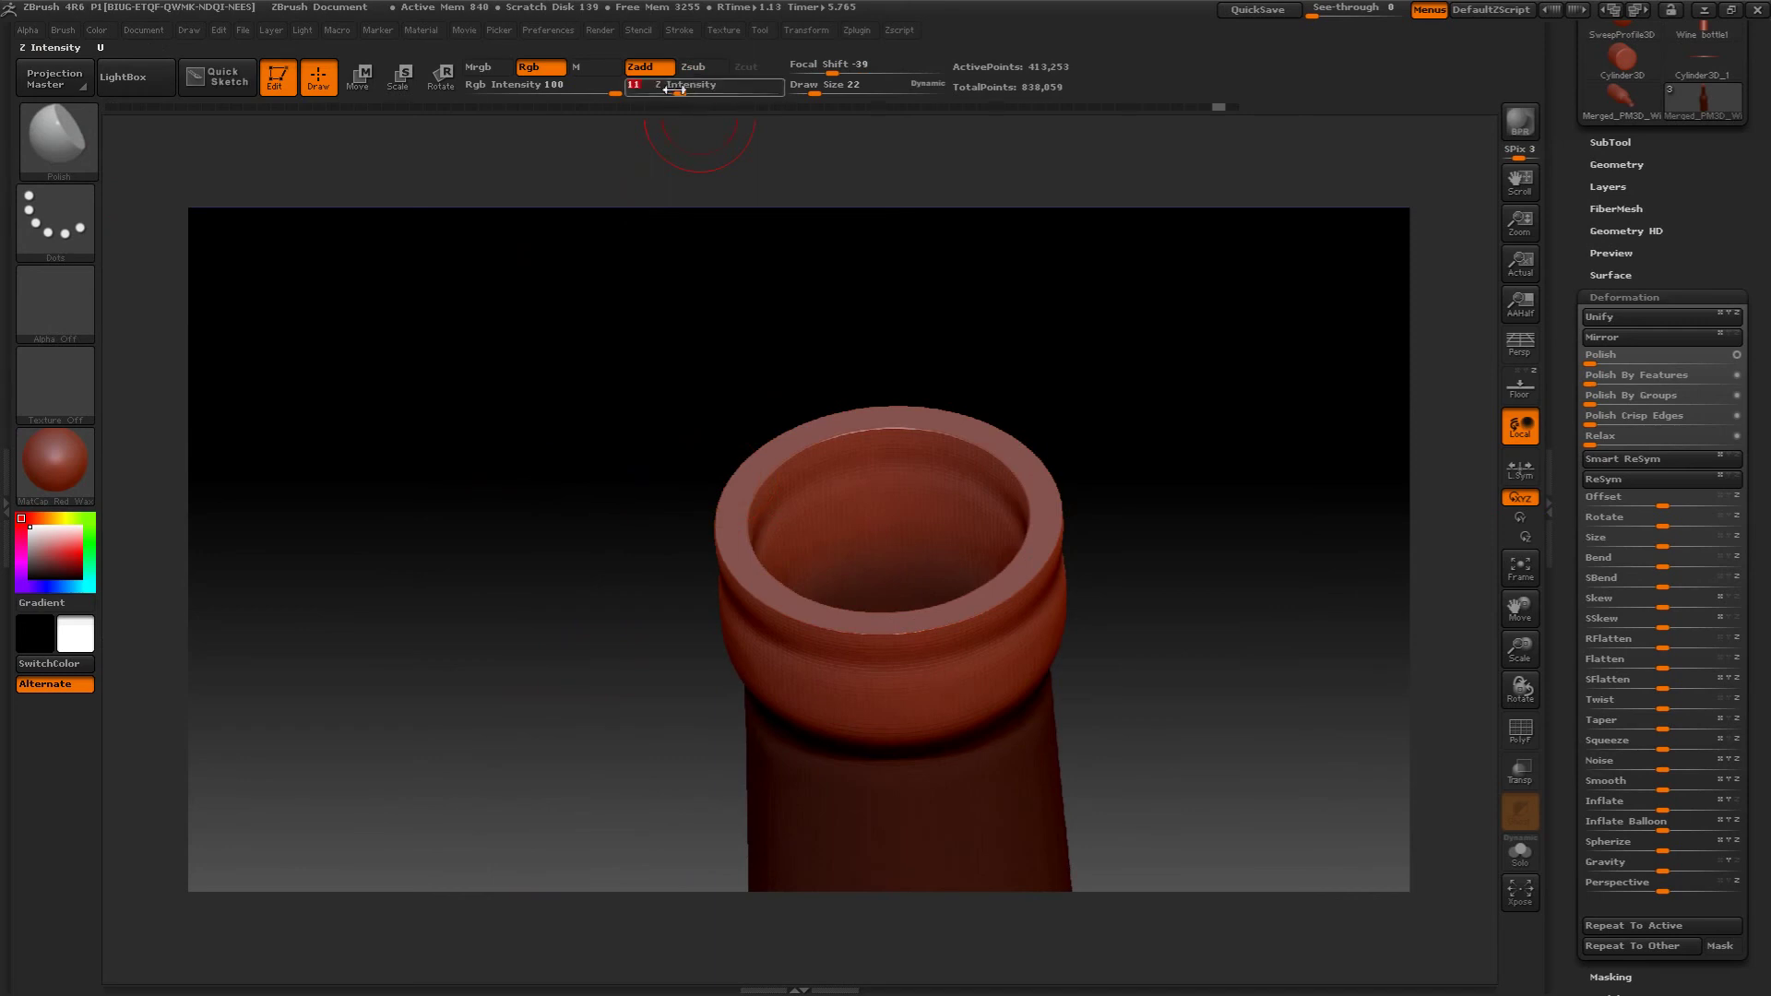
{"action": "left_click", "coordinate": [58, 138]}
{"action": "left_click", "coordinate": [488, 515]}
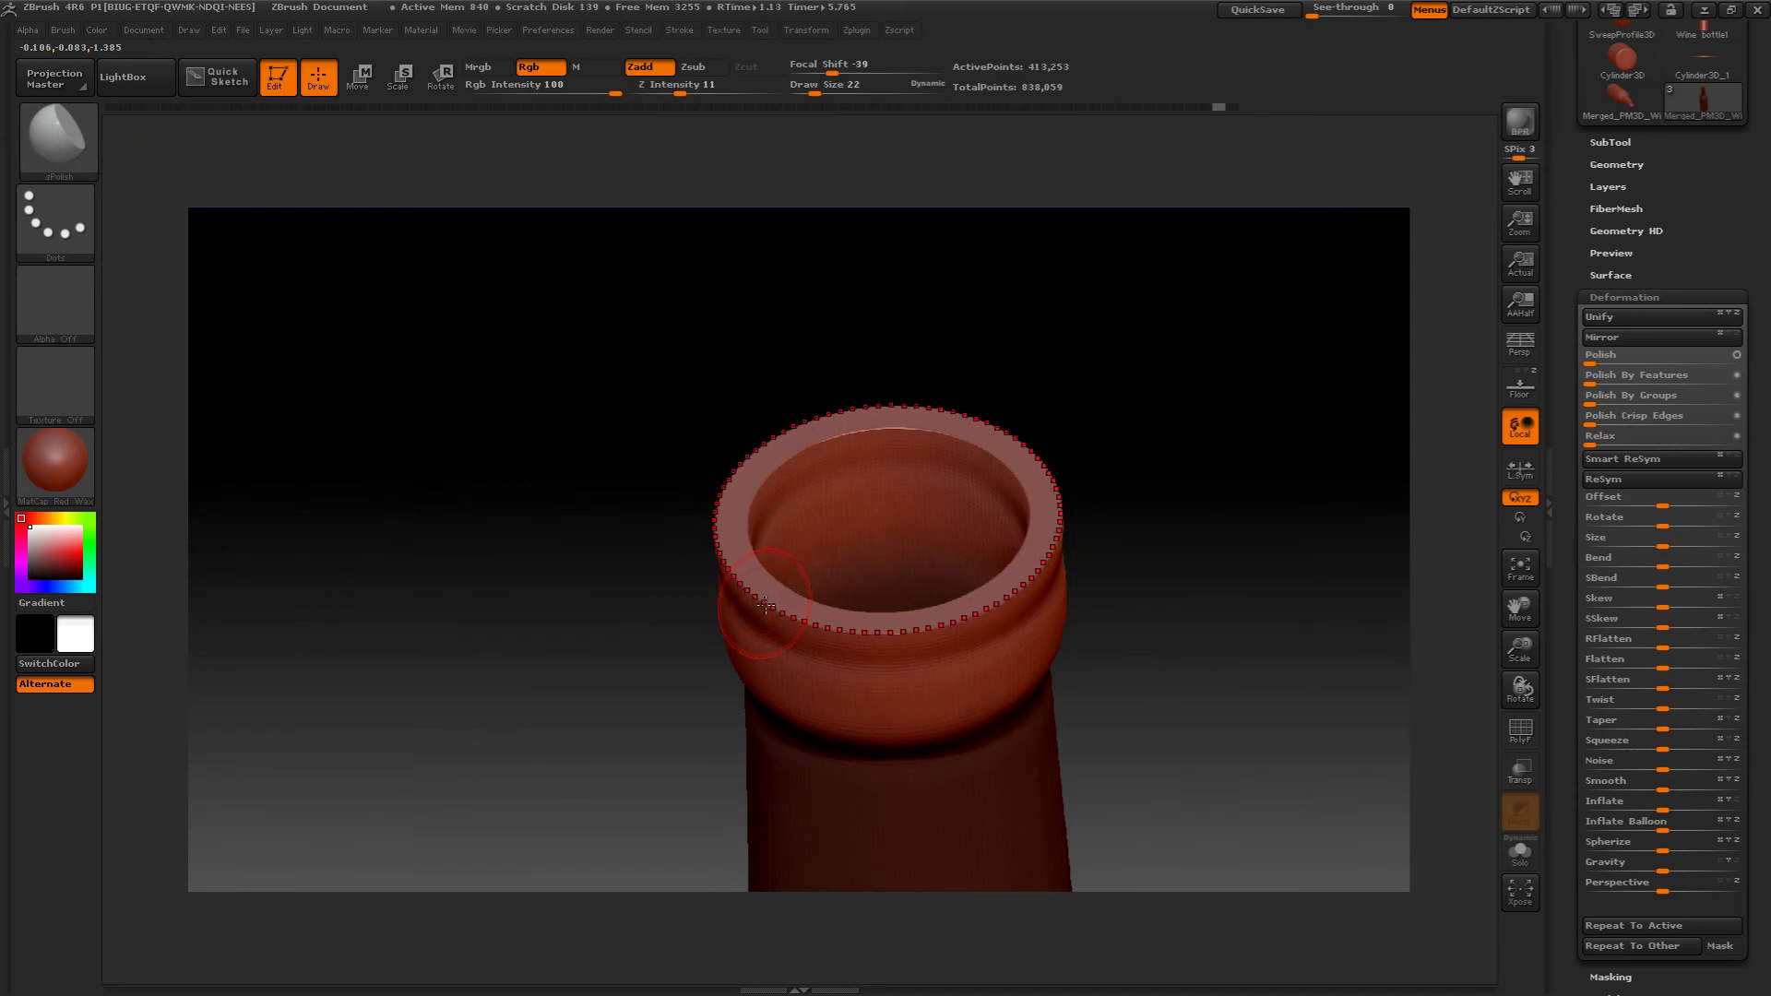
{"action": "left_click_drag", "start_coordinate": [764, 603], "coordinate": [761, 601]}
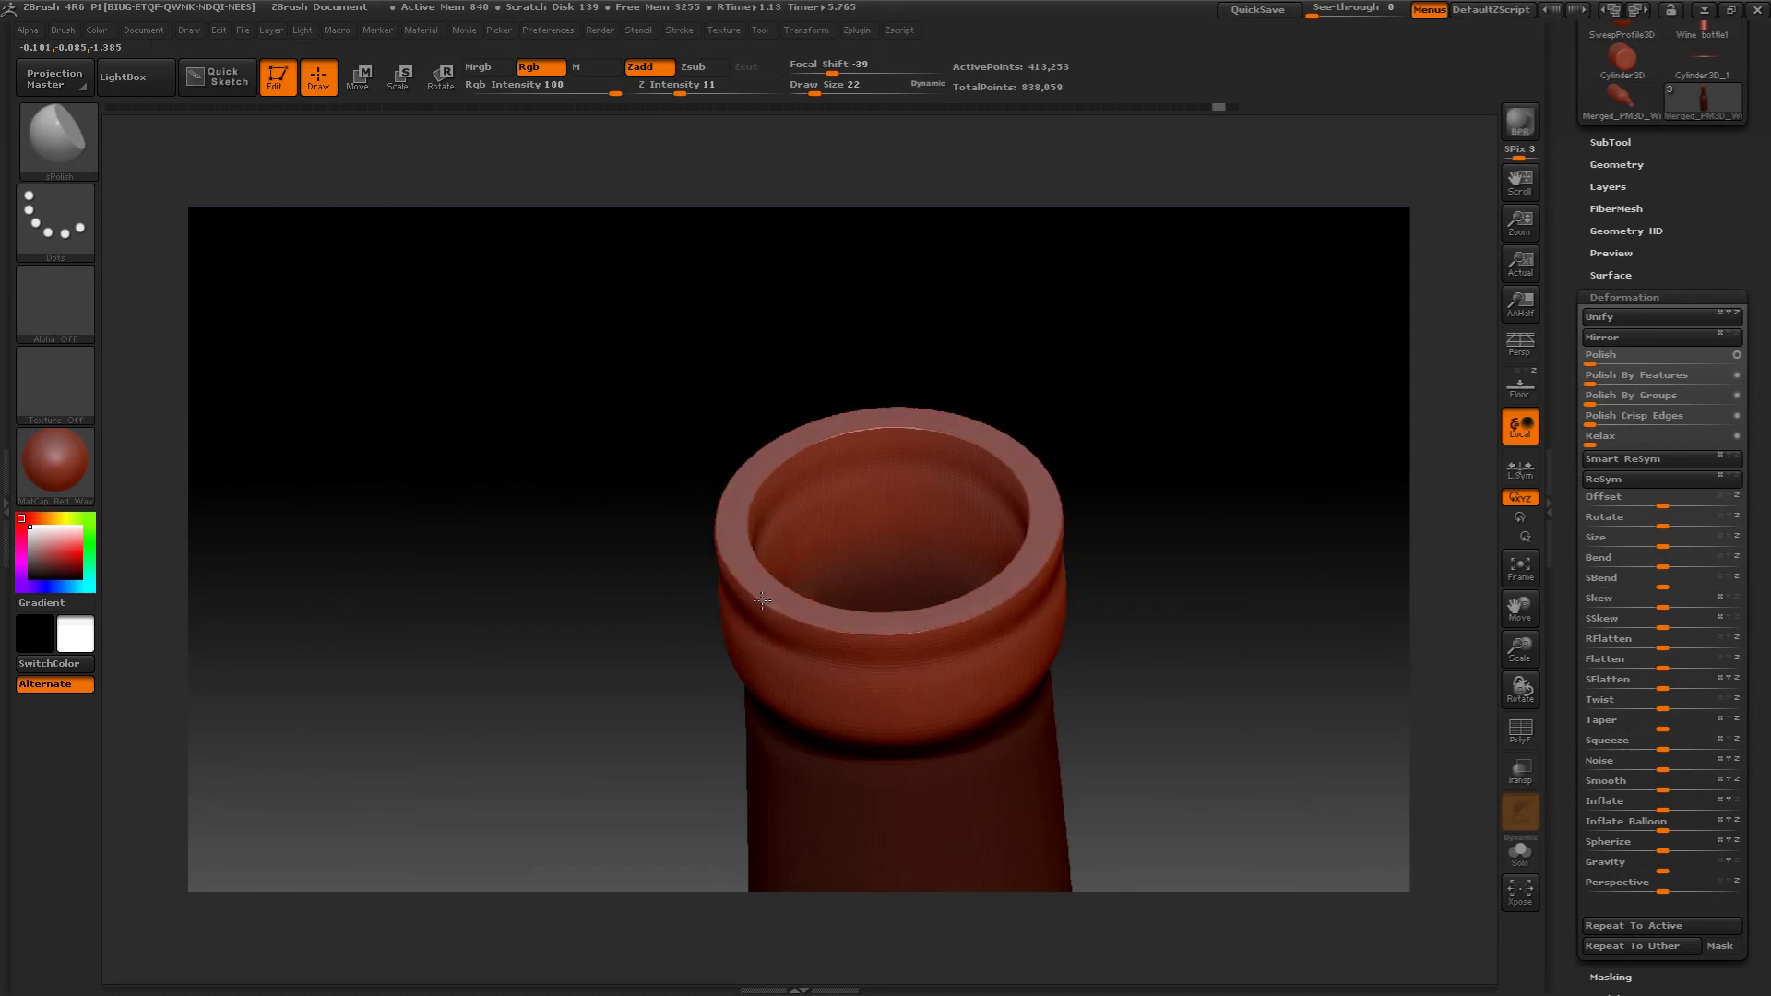
{"action": "mouse_move", "coordinate": [544, 482]}
{"action": "left_mouse_down"}
{"action": "mouse_move", "coordinate": [494, 427]}
{"action": "mouse_move", "coordinate": [506, 384]}
{"action": "mouse_move", "coordinate": [495, 486]}
{"action": "mouse_move", "coordinate": [443, 517]}
{"action": "left_mouse_up"}
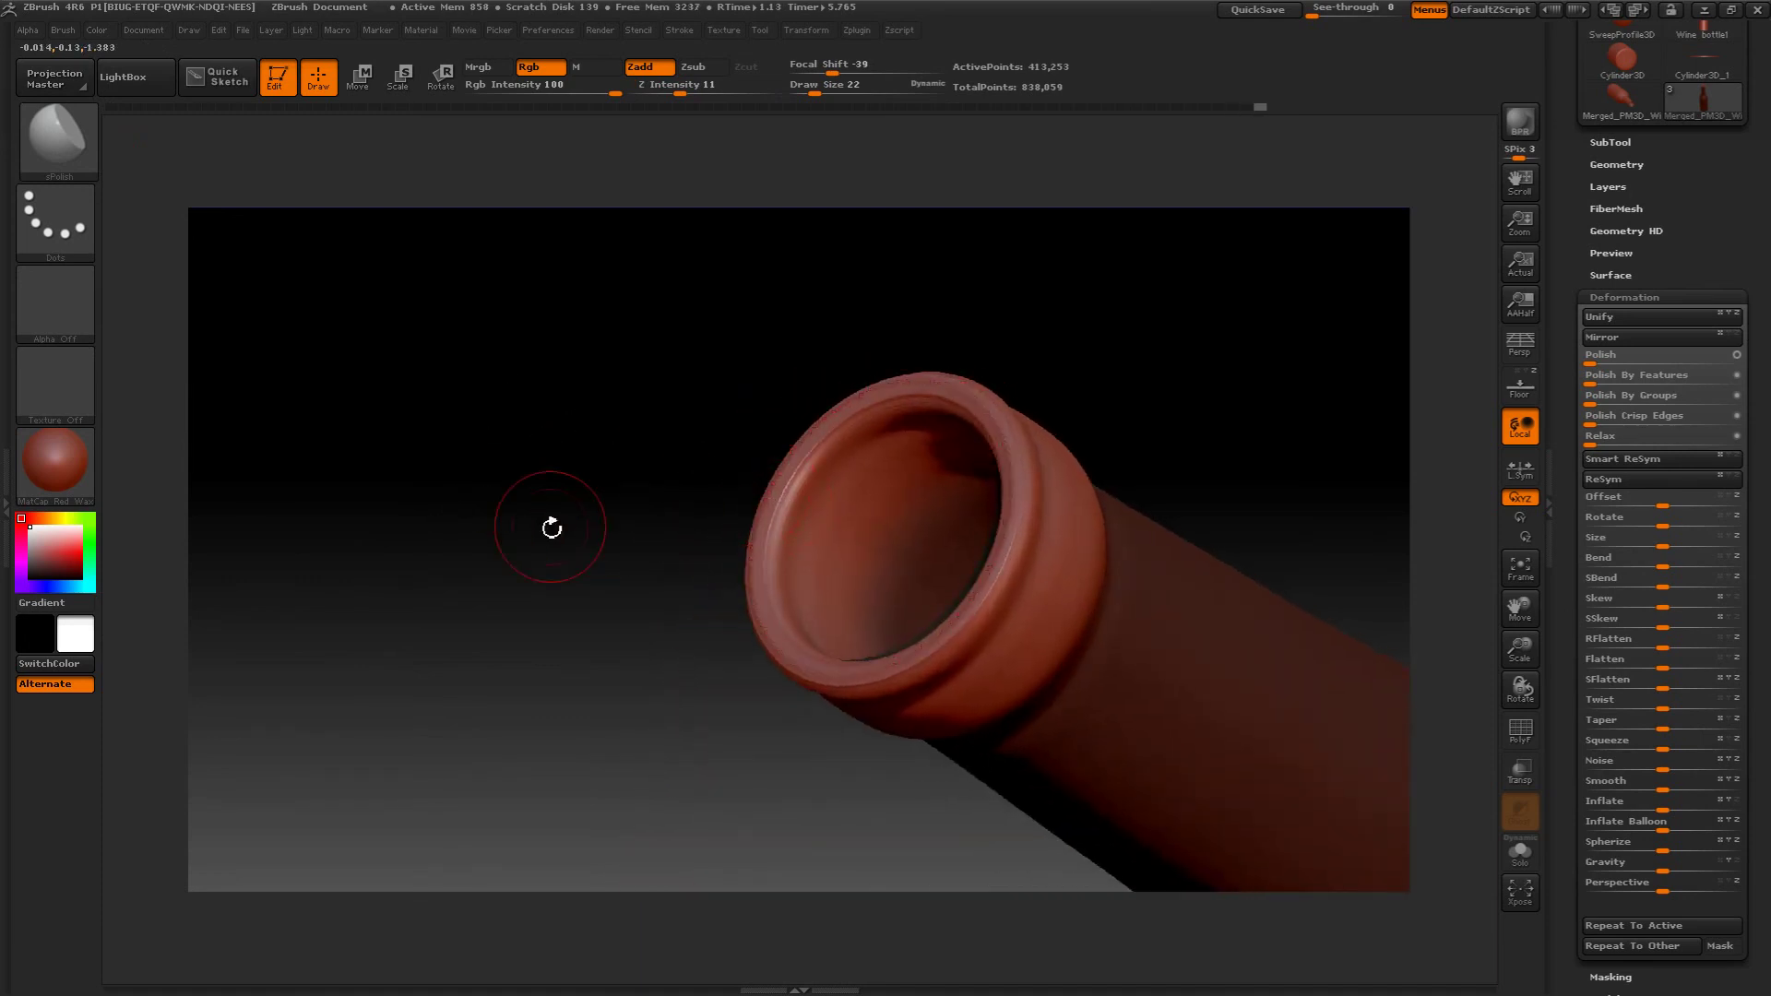
- Smooth the rim of the bottle's mouth with the Smooth brush and undo the last smoothing stroke
{"action": "mouse_move", "coordinate": [550, 525]}
{"action": "left_mouse_down"}
{"action": "mouse_move", "coordinate": [593, 446]}
{"action": "mouse_move", "coordinate": [530, 403]}
{"action": "left_mouse_up"}
{"action": "key", "text": "shift"}
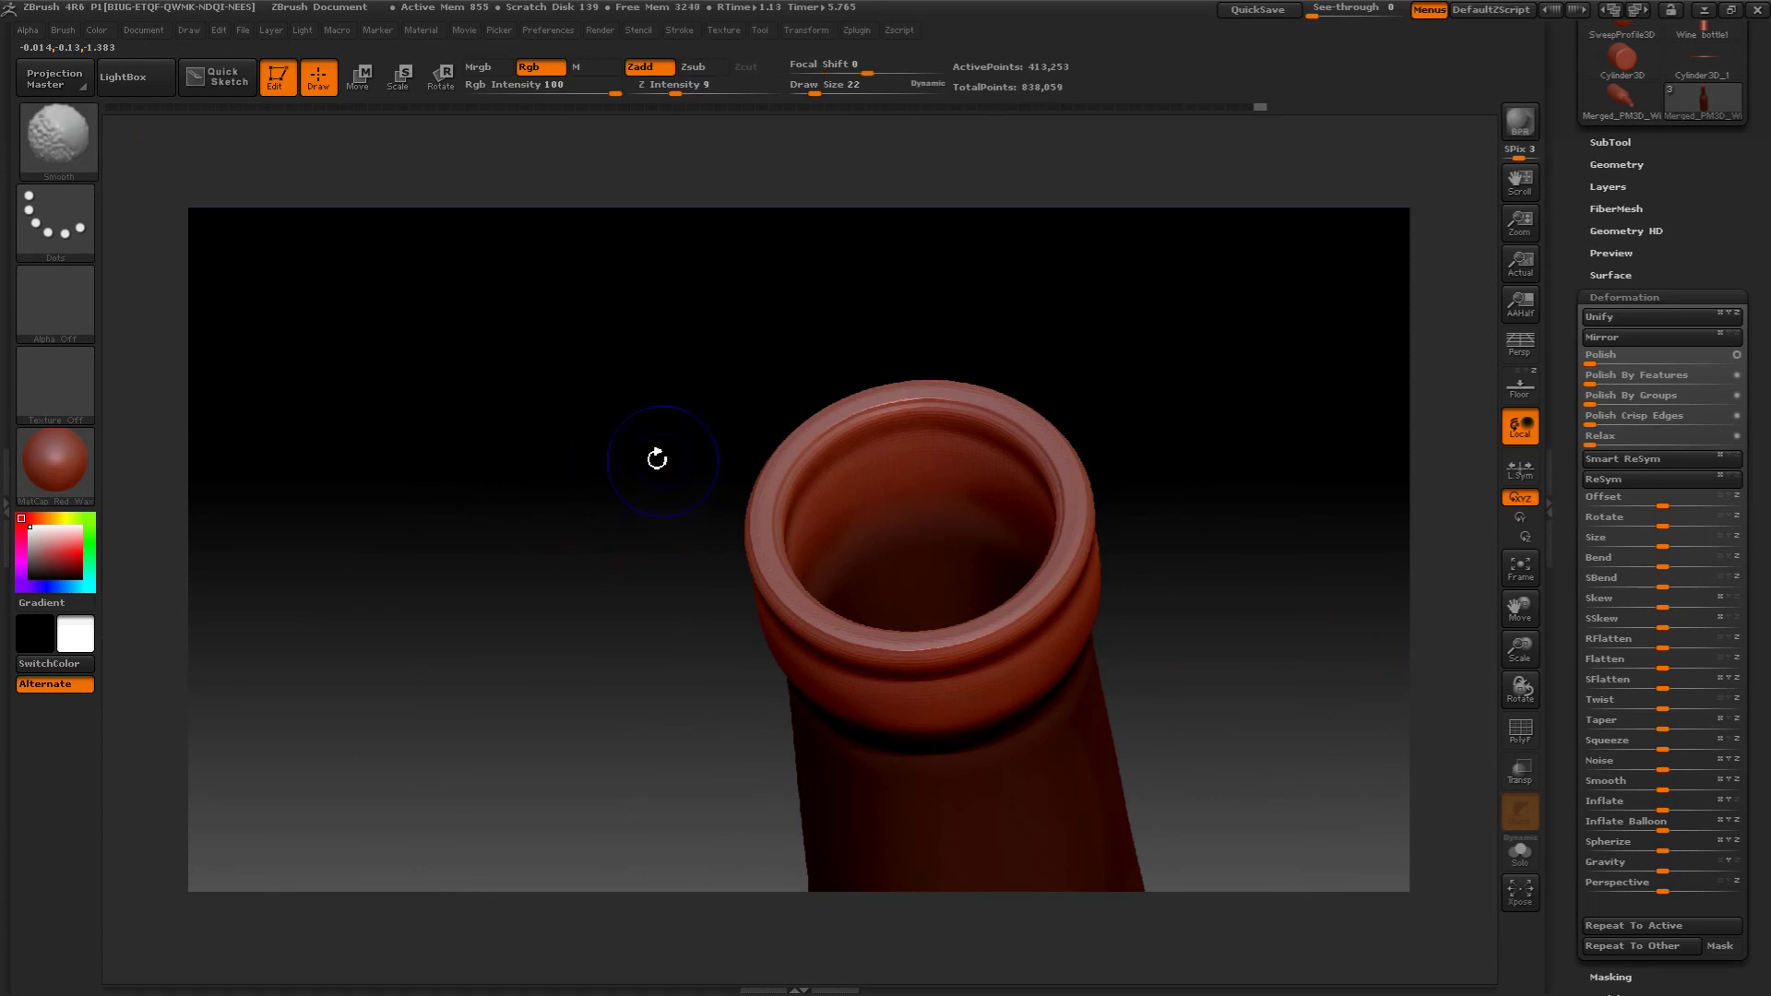
{"action": "mouse_move", "coordinate": [786, 467]}
{"action": "left_mouse_down", "text": "shift"}
{"action": "mouse_move", "coordinate": [789, 532]}
{"action": "mouse_move", "coordinate": [773, 498]}
{"action": "left_mouse_up", "text": "shift"}
{"action": "mouse_move", "coordinate": [507, 509]}
{"action": "left_mouse_down"}
{"action": "mouse_move", "coordinate": [529, 429]}
{"action": "mouse_move", "coordinate": [495, 486]}
{"action": "mouse_move", "coordinate": [501, 612]}
{"action": "mouse_move", "coordinate": [515, 520]}
{"action": "left_mouse_up"}
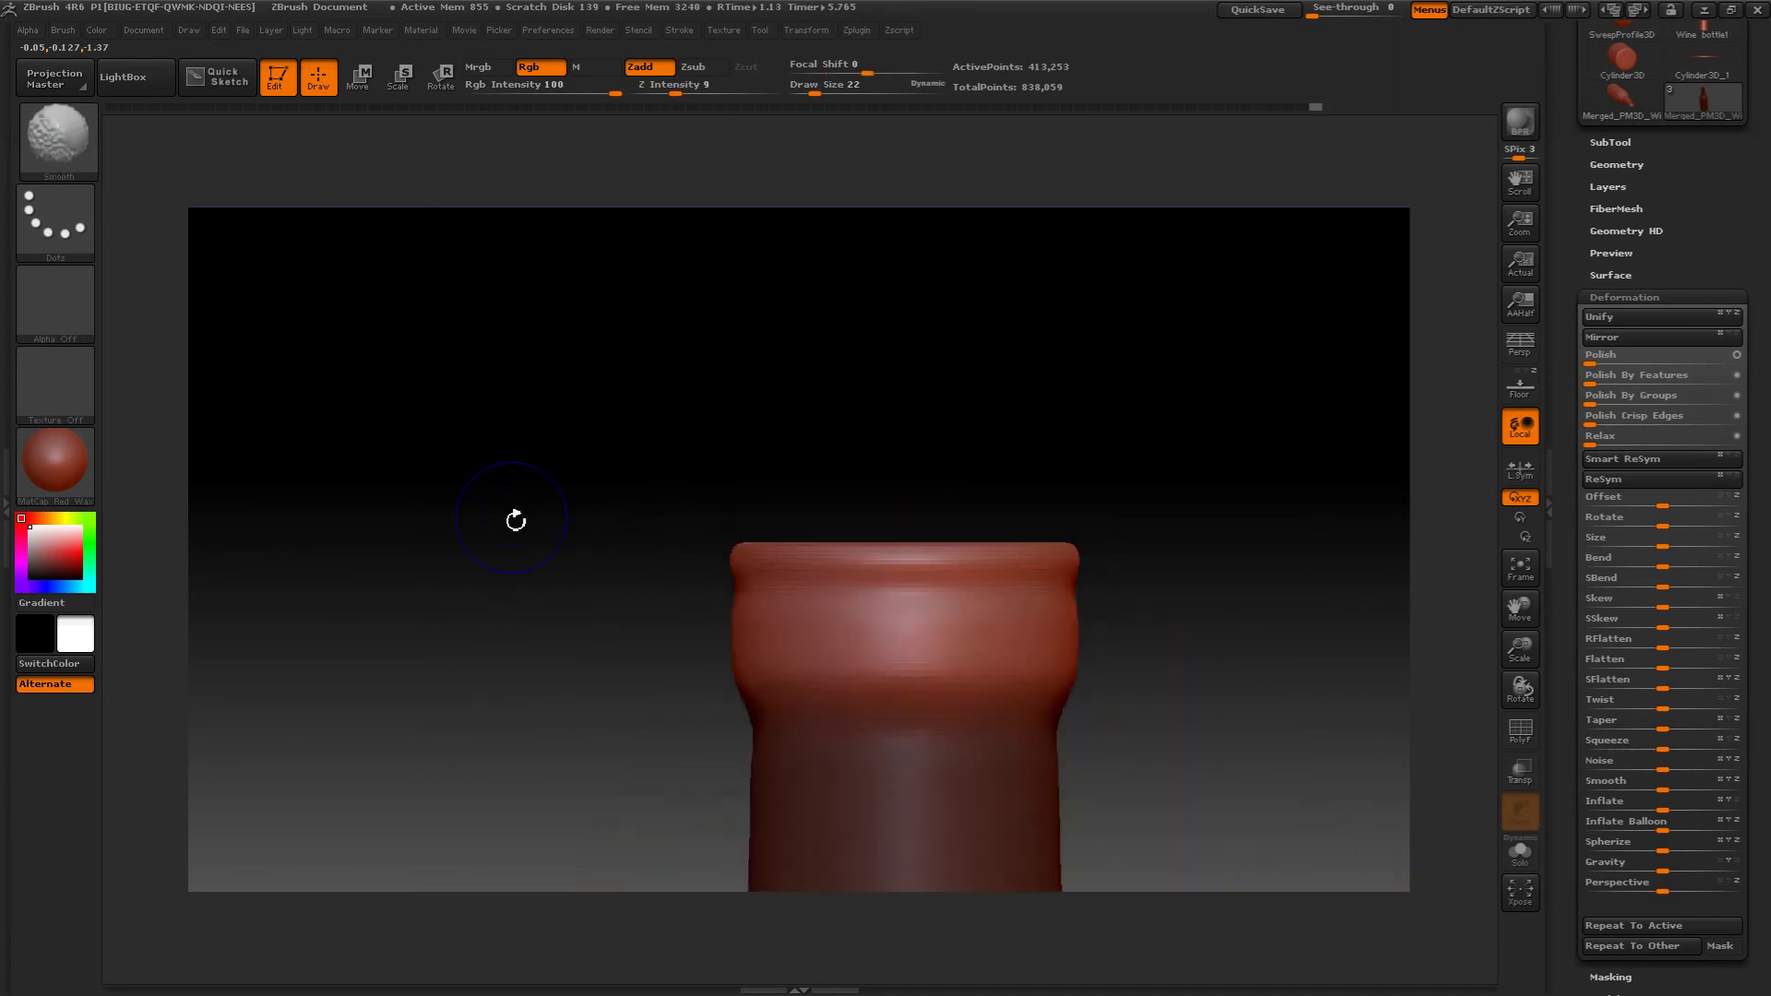
{"action": "key", "text": "ctrl+z"}
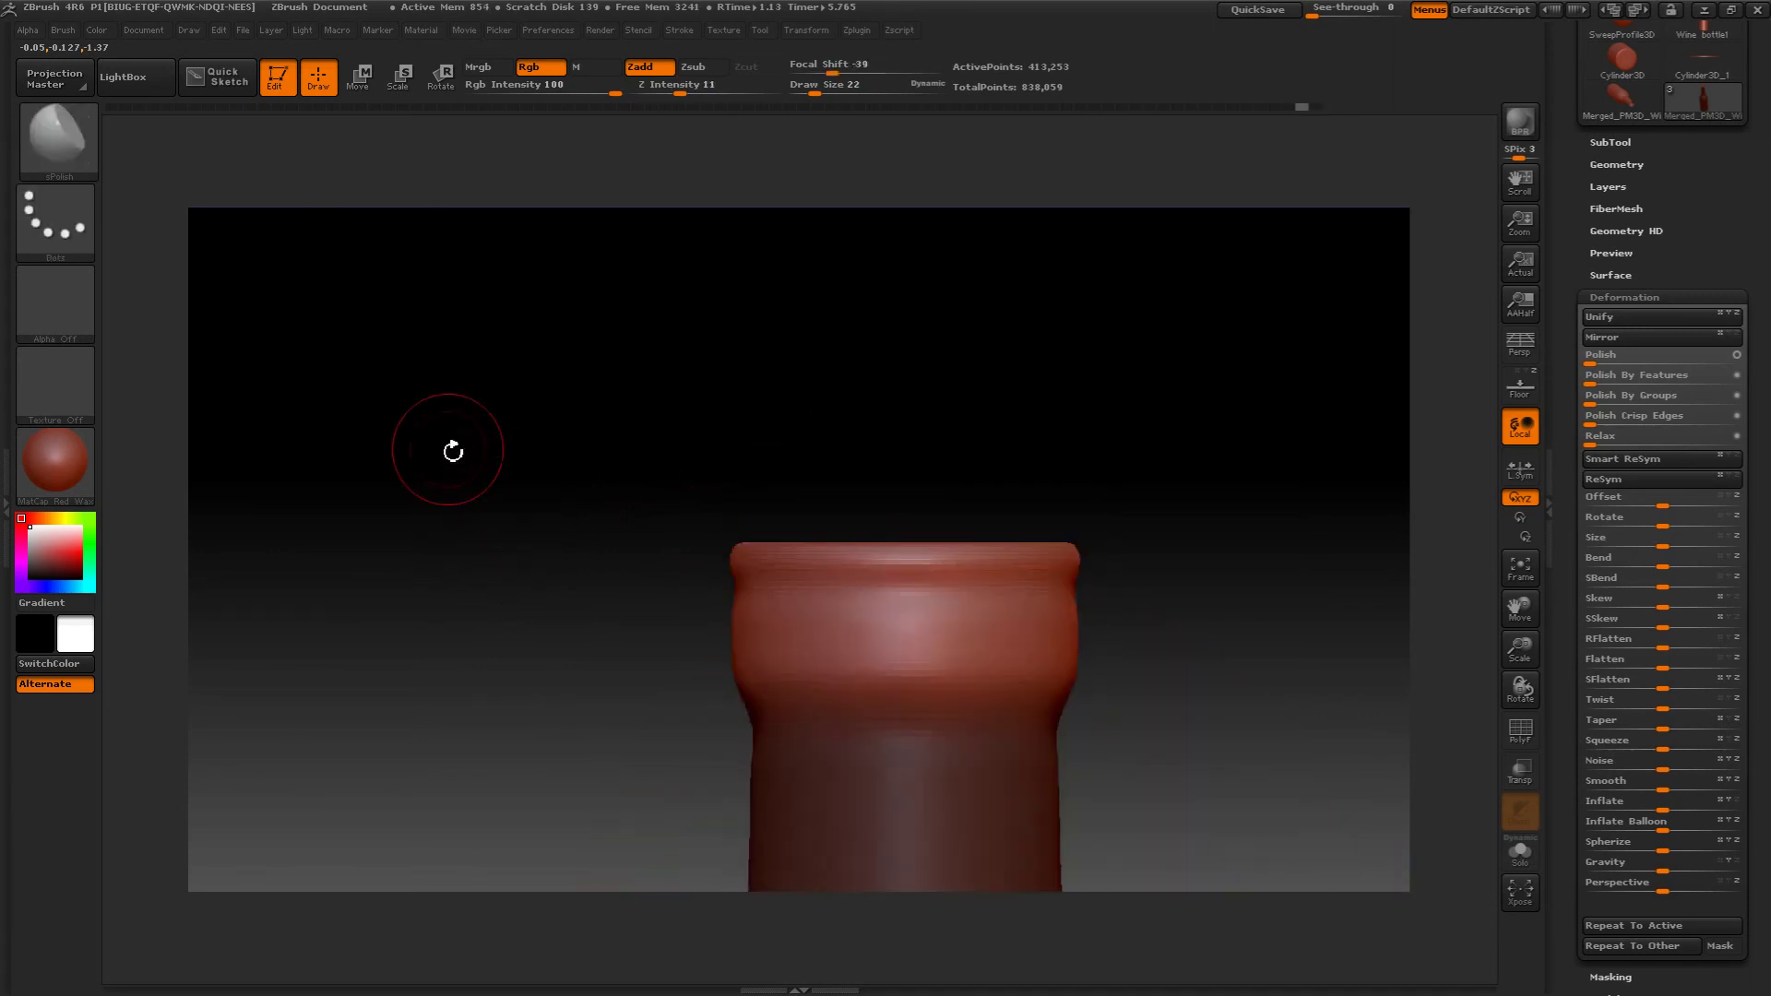
- Bring the whole bottle into view and clear its mask
{"action": "left_click_drag", "start_coordinate": [452, 450], "coordinate": [498, 533]}
{"action": "left_click_drag", "start_coordinate": [571, 645], "coordinate": [539, 431], "text": "alt"}
{"action": "left_click_drag", "start_coordinate": [557, 595], "coordinate": [503, 318], "text": "alt"}
{"action": "left_click_drag", "start_coordinate": [494, 532], "coordinate": [501, 512]}
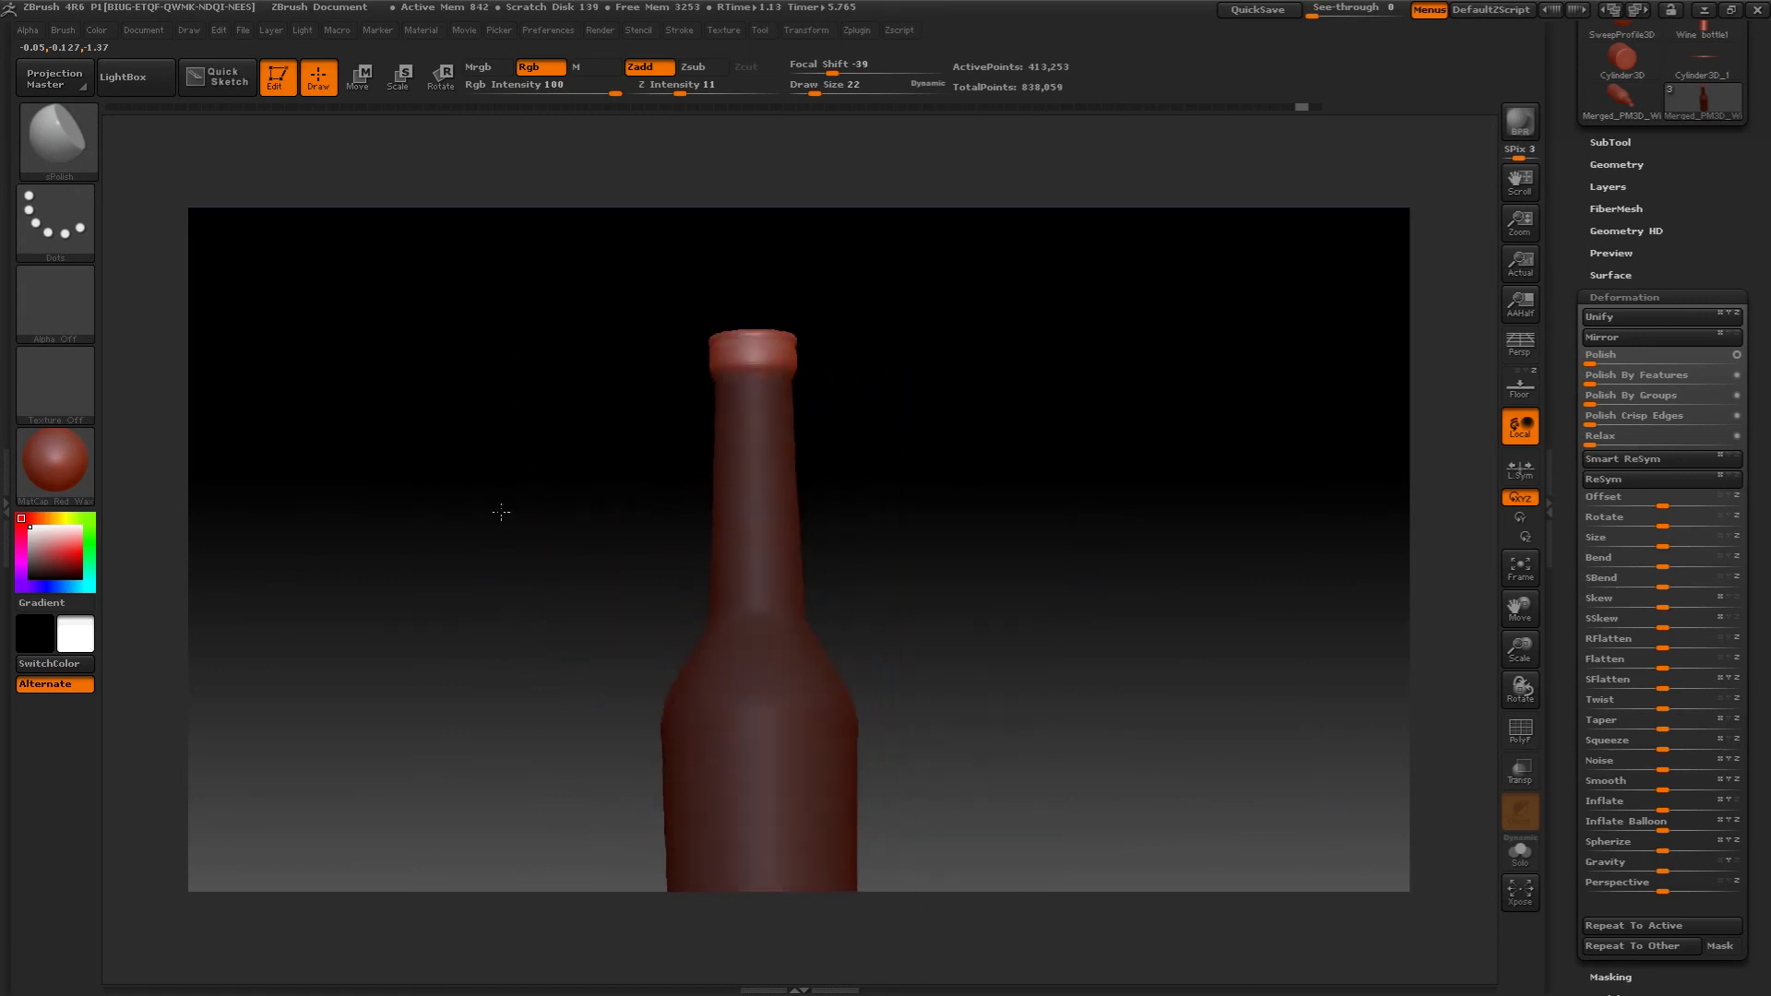
{"action": "left_click_drag", "start_coordinate": [502, 601], "coordinate": [545, 510], "text": "alt"}
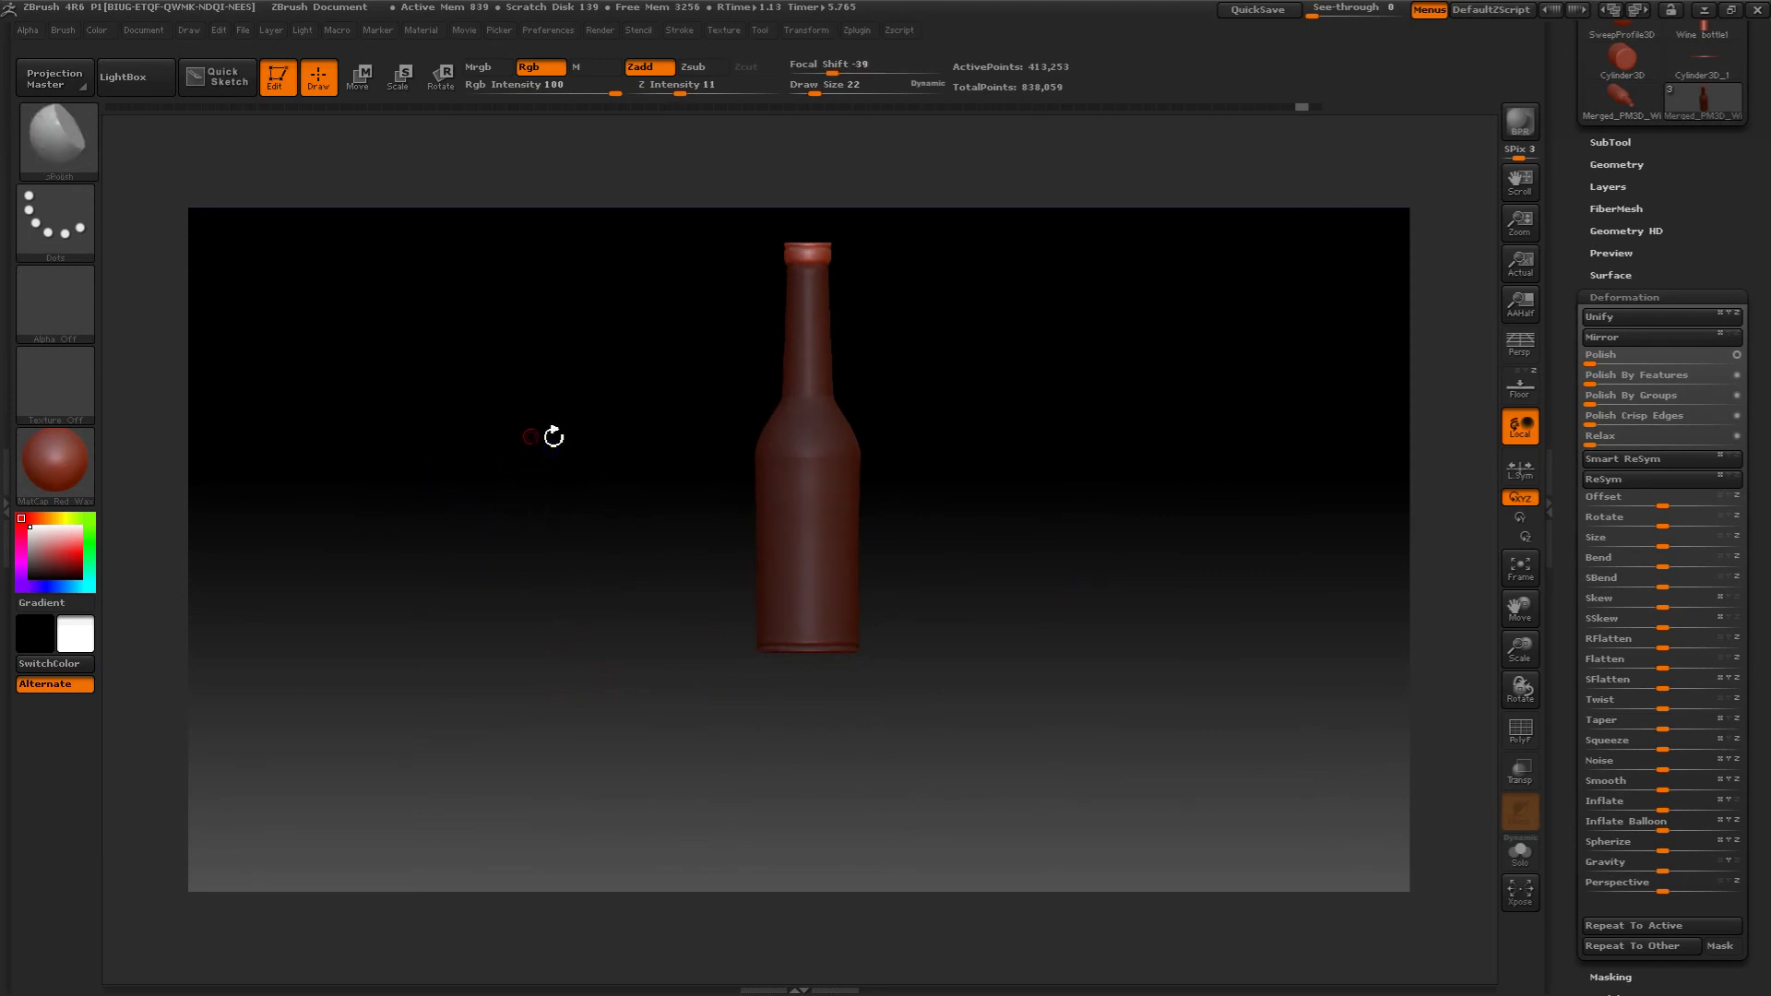
{"action": "left_click_drag", "start_coordinate": [1596, 295], "coordinate": [1598, 292]}
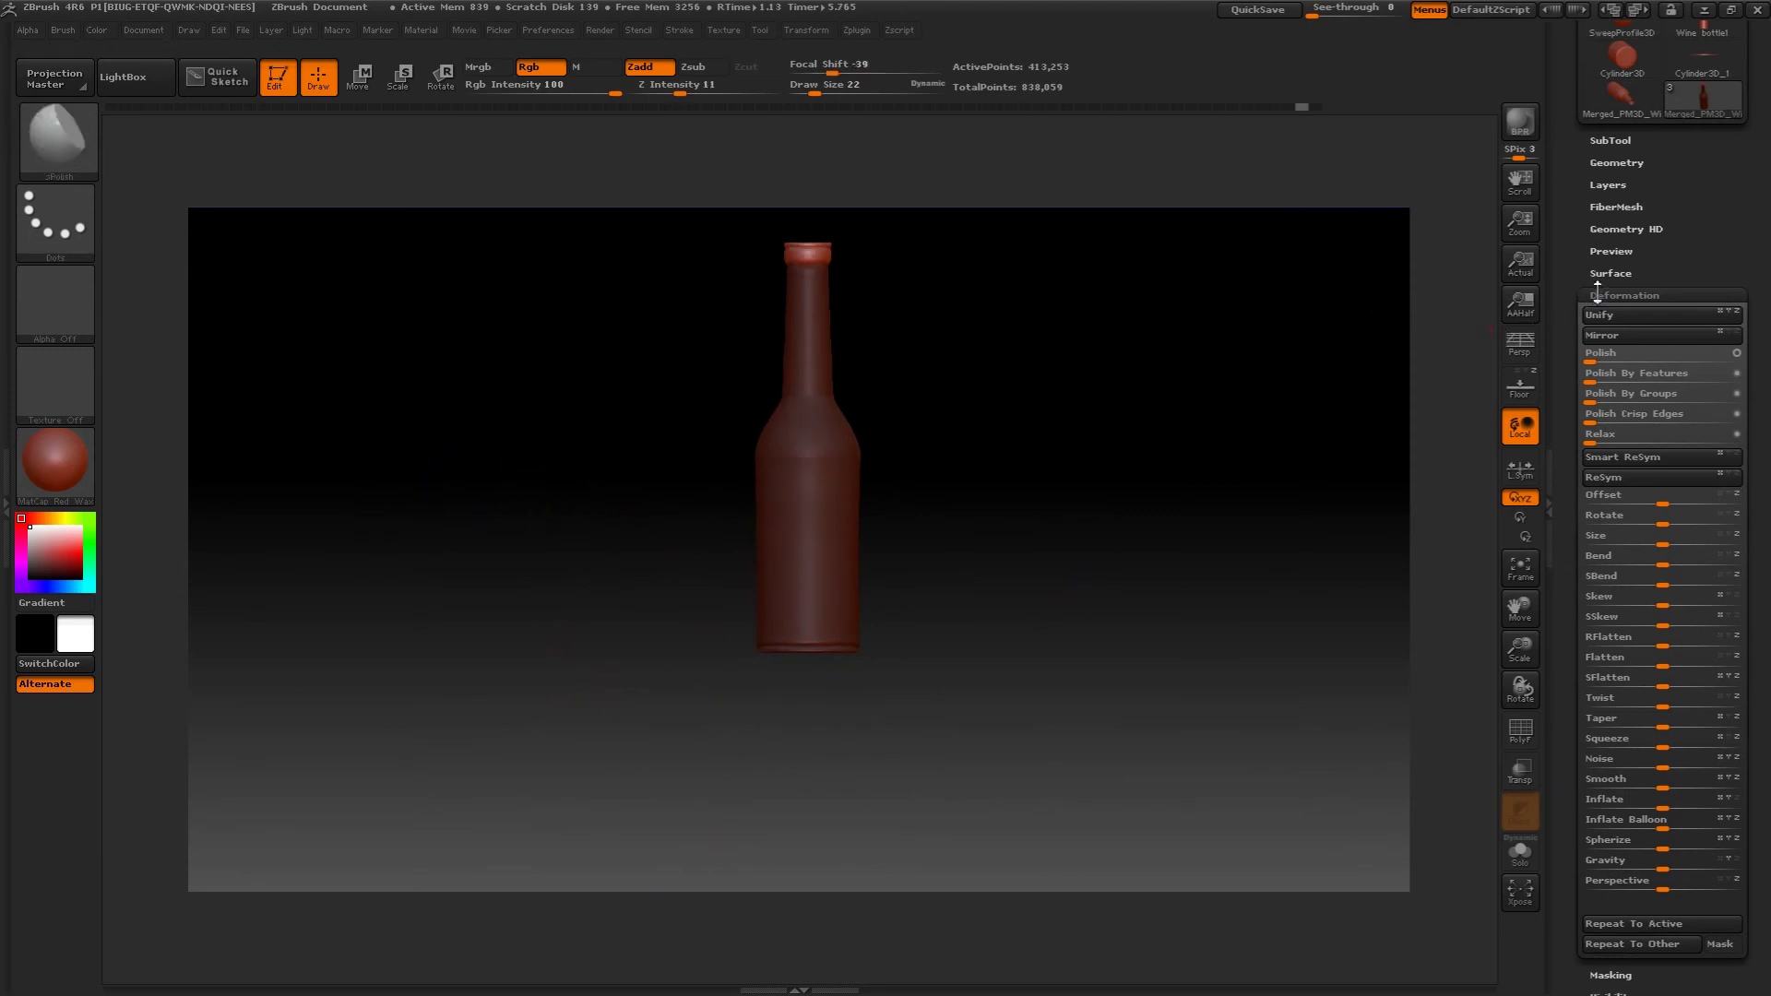
{"action": "left_click", "coordinate": [1597, 294]}
{"action": "left_click", "coordinate": [1599, 320]}
{"action": "left_click", "coordinate": [1589, 359]}
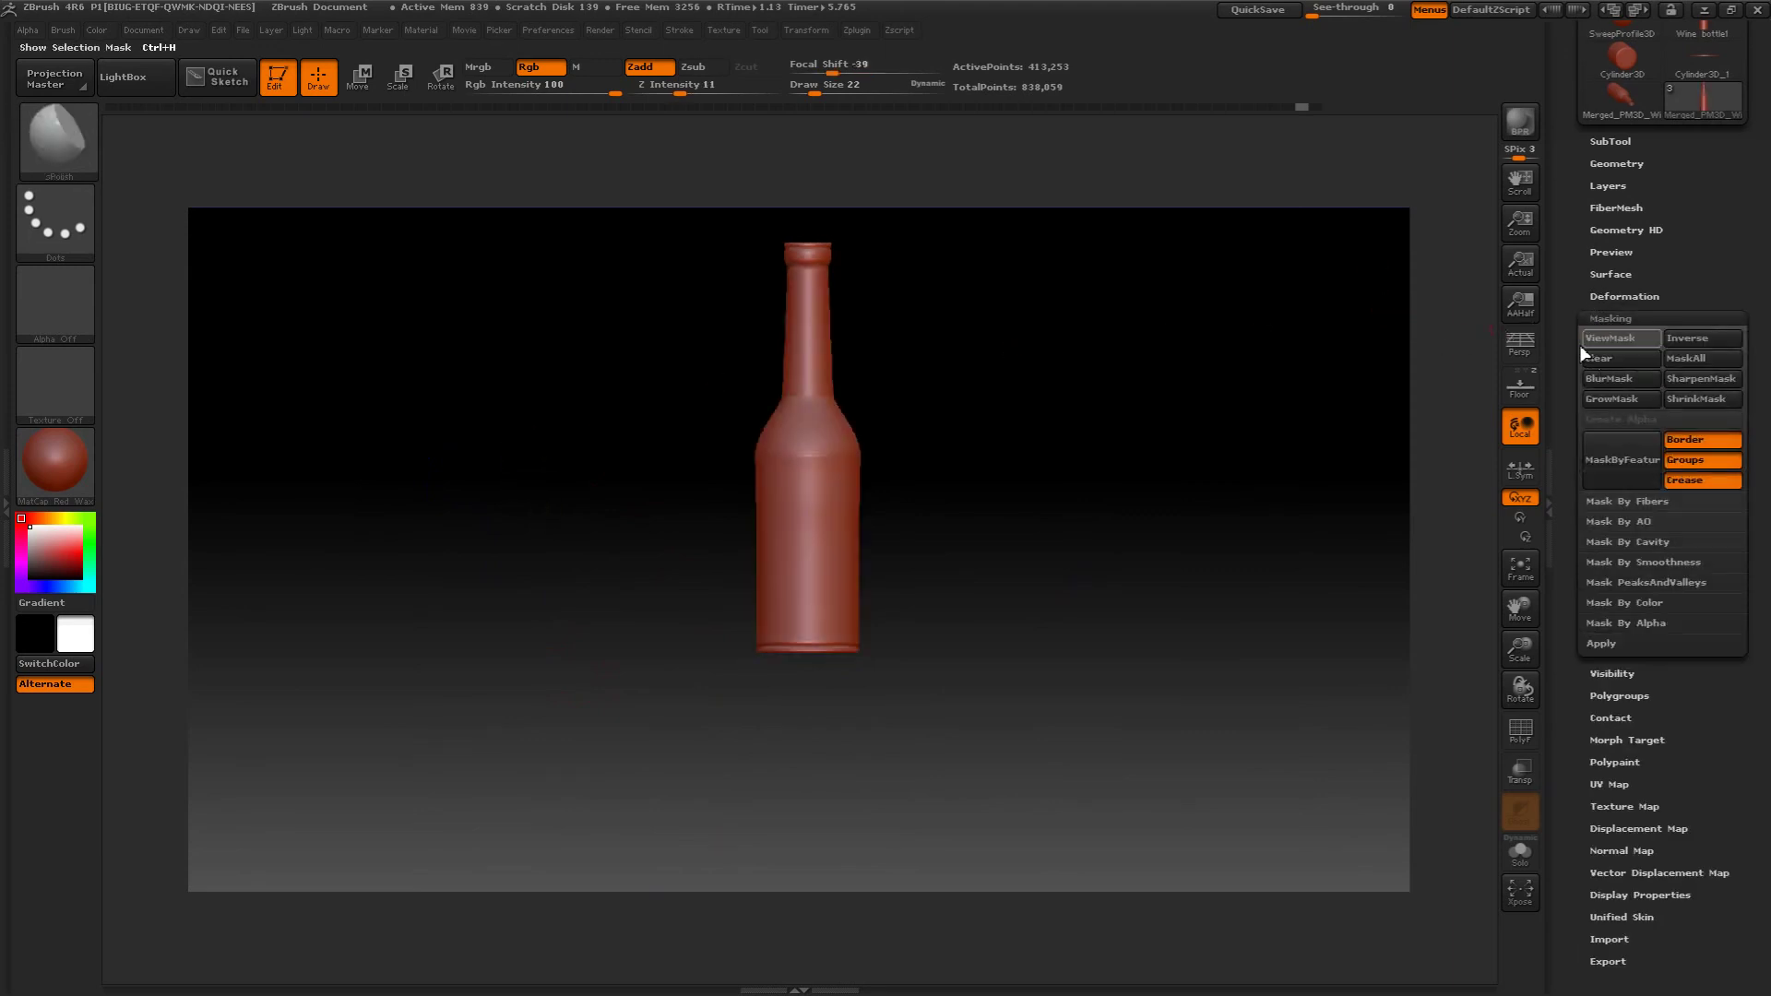
{"action": "left_click_drag", "start_coordinate": [1152, 391], "coordinate": [1101, 538]}
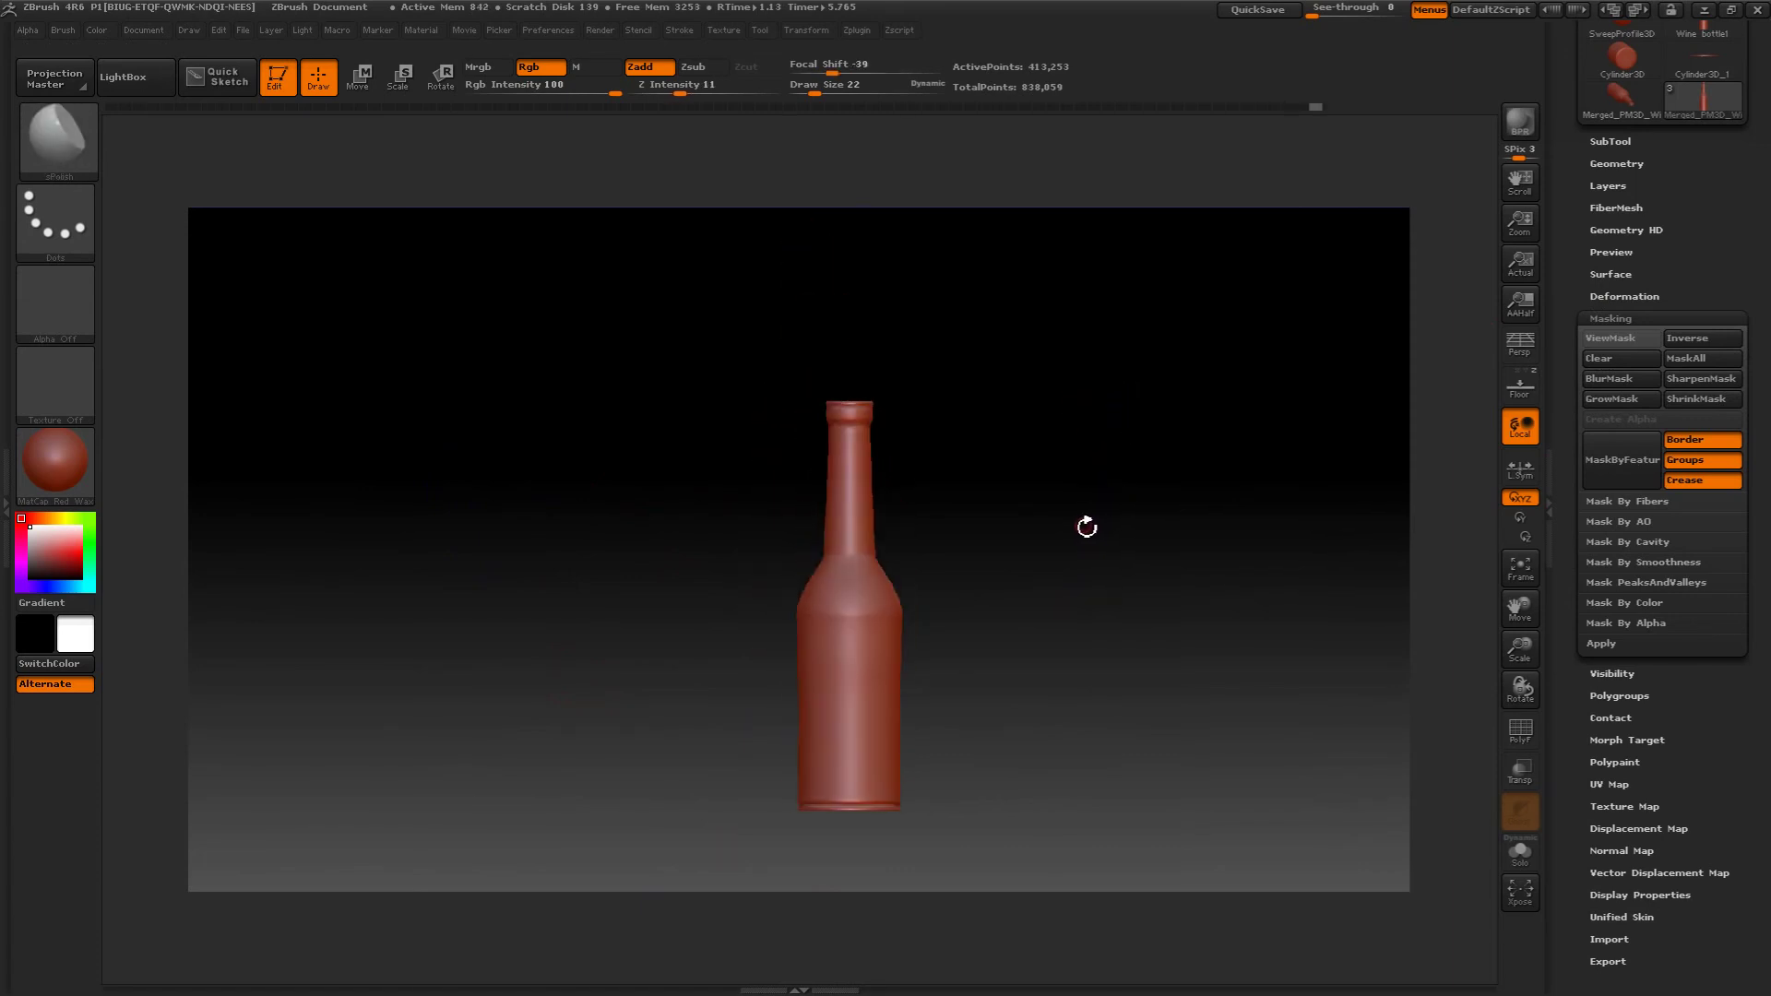
- Apply the GelShaderB material to the bottle and turn on the floor grid
{"action": "left_click", "coordinate": [77, 463]}
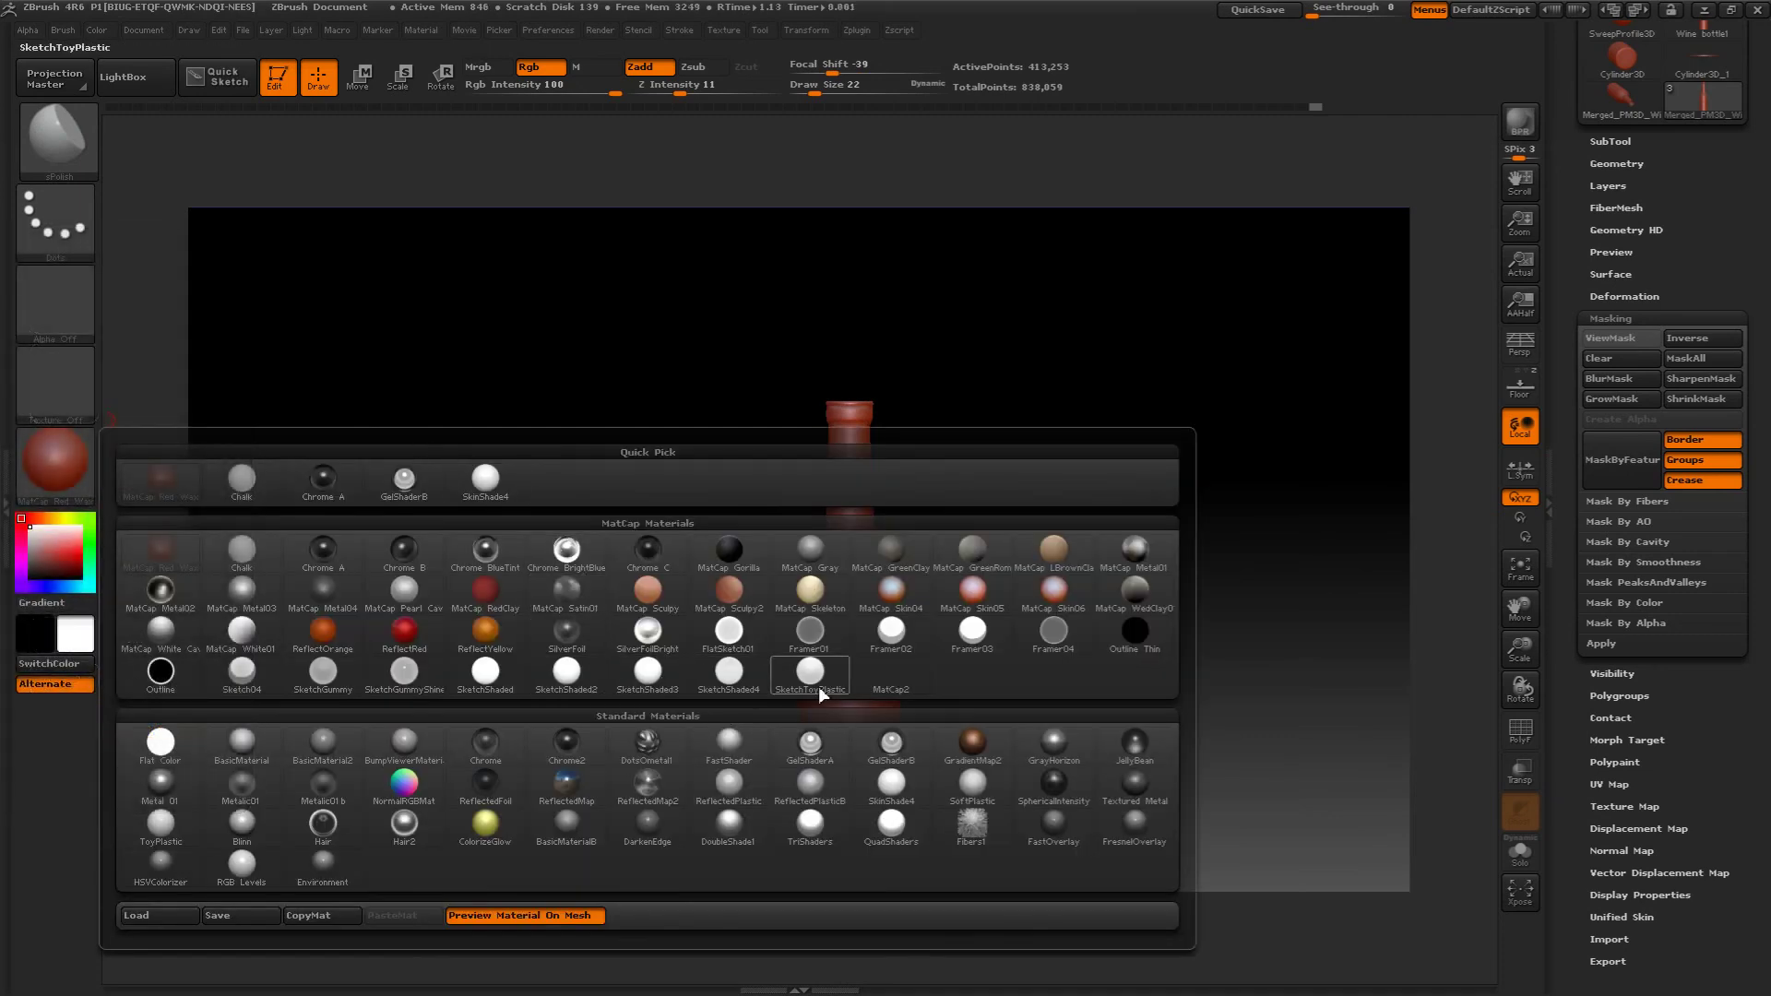
{"action": "left_click", "coordinate": [899, 750]}
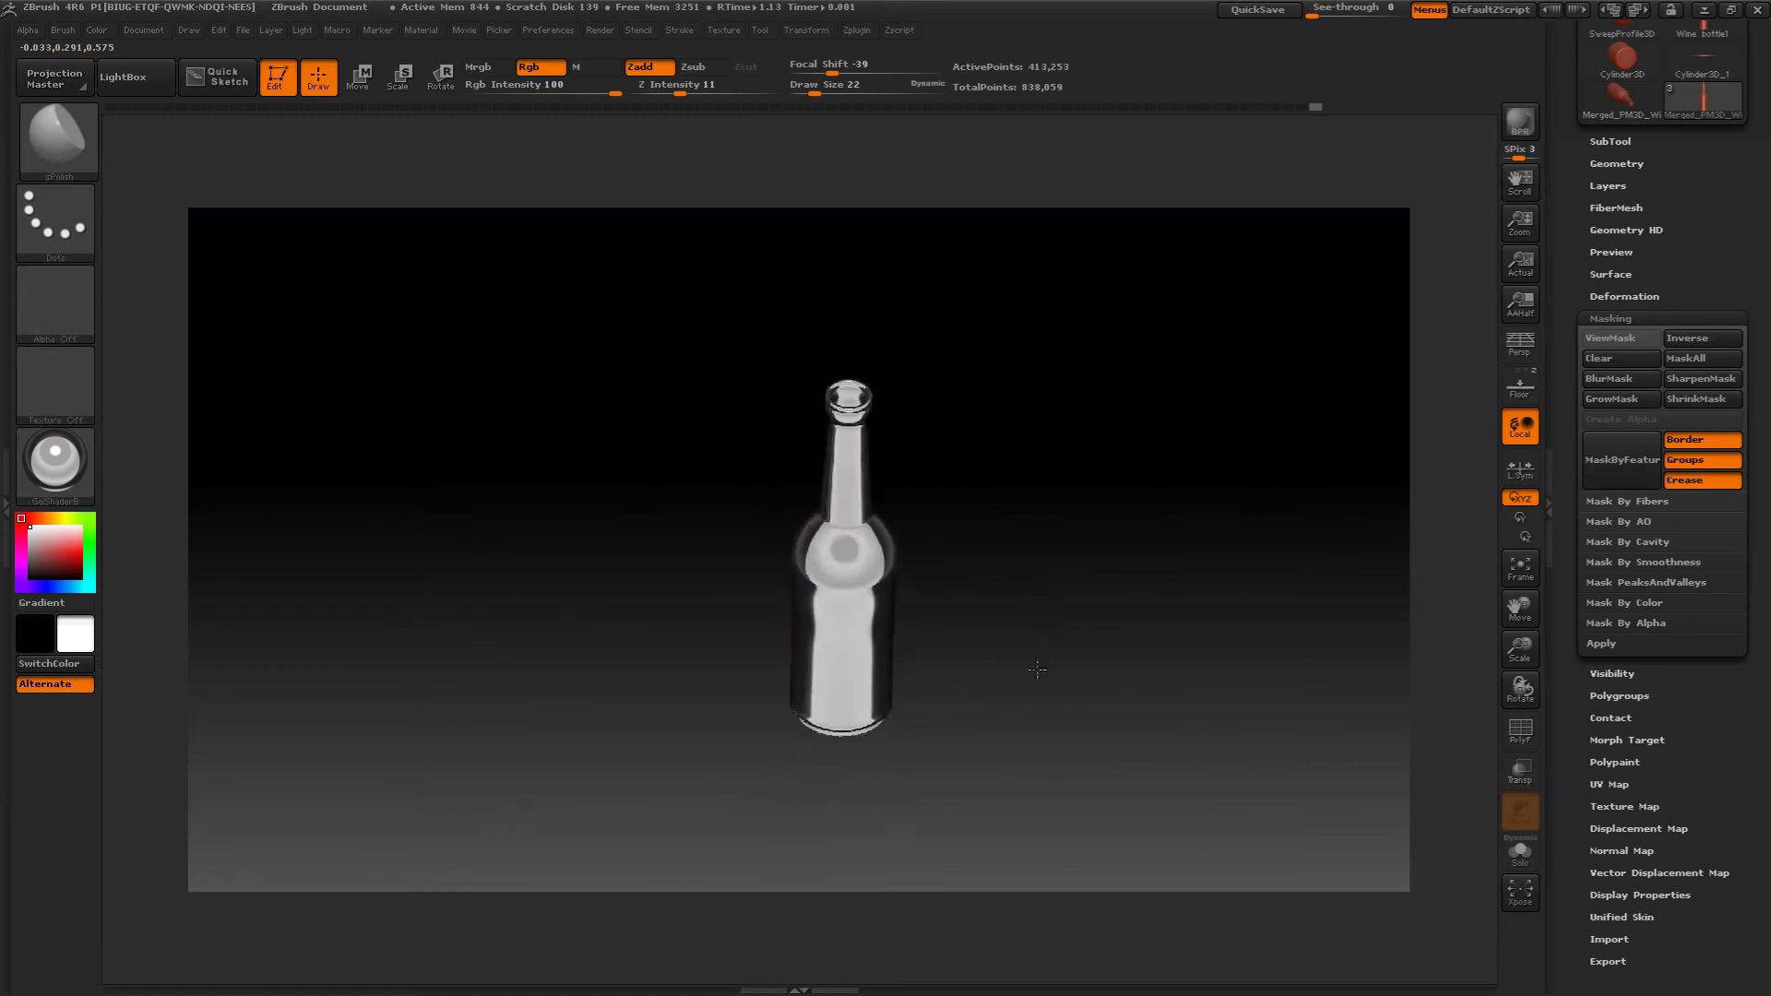
{"action": "left_click_drag", "start_coordinate": [1036, 670], "coordinate": [987, 537]}
{"action": "left_click", "coordinate": [1519, 385]}
{"action": "left_click_drag", "start_coordinate": [1123, 387], "coordinate": [1060, 433]}
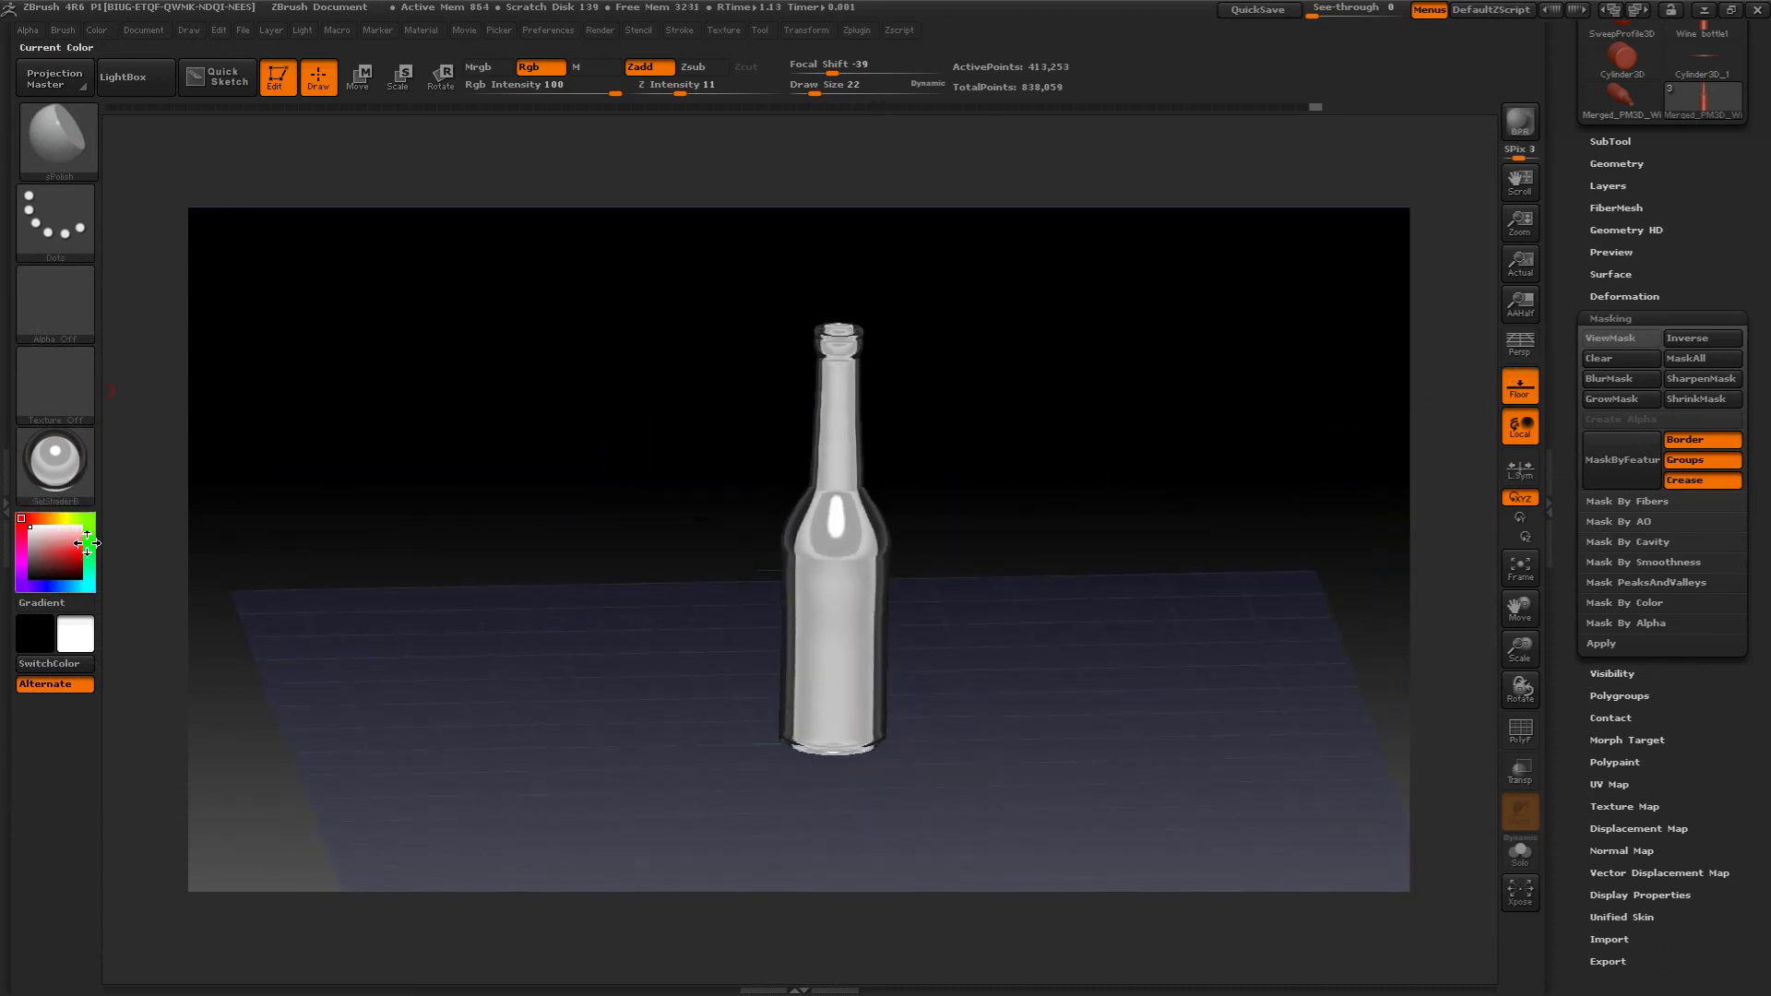
- Fill the bottle object with dark green (R 7, G 132, B 6) and its material, using Mrgb with Zadd turned off
{"action": "left_click", "coordinate": [89, 544]}
{"action": "left_click_drag", "start_coordinate": [87, 550], "coordinate": [77, 567]}
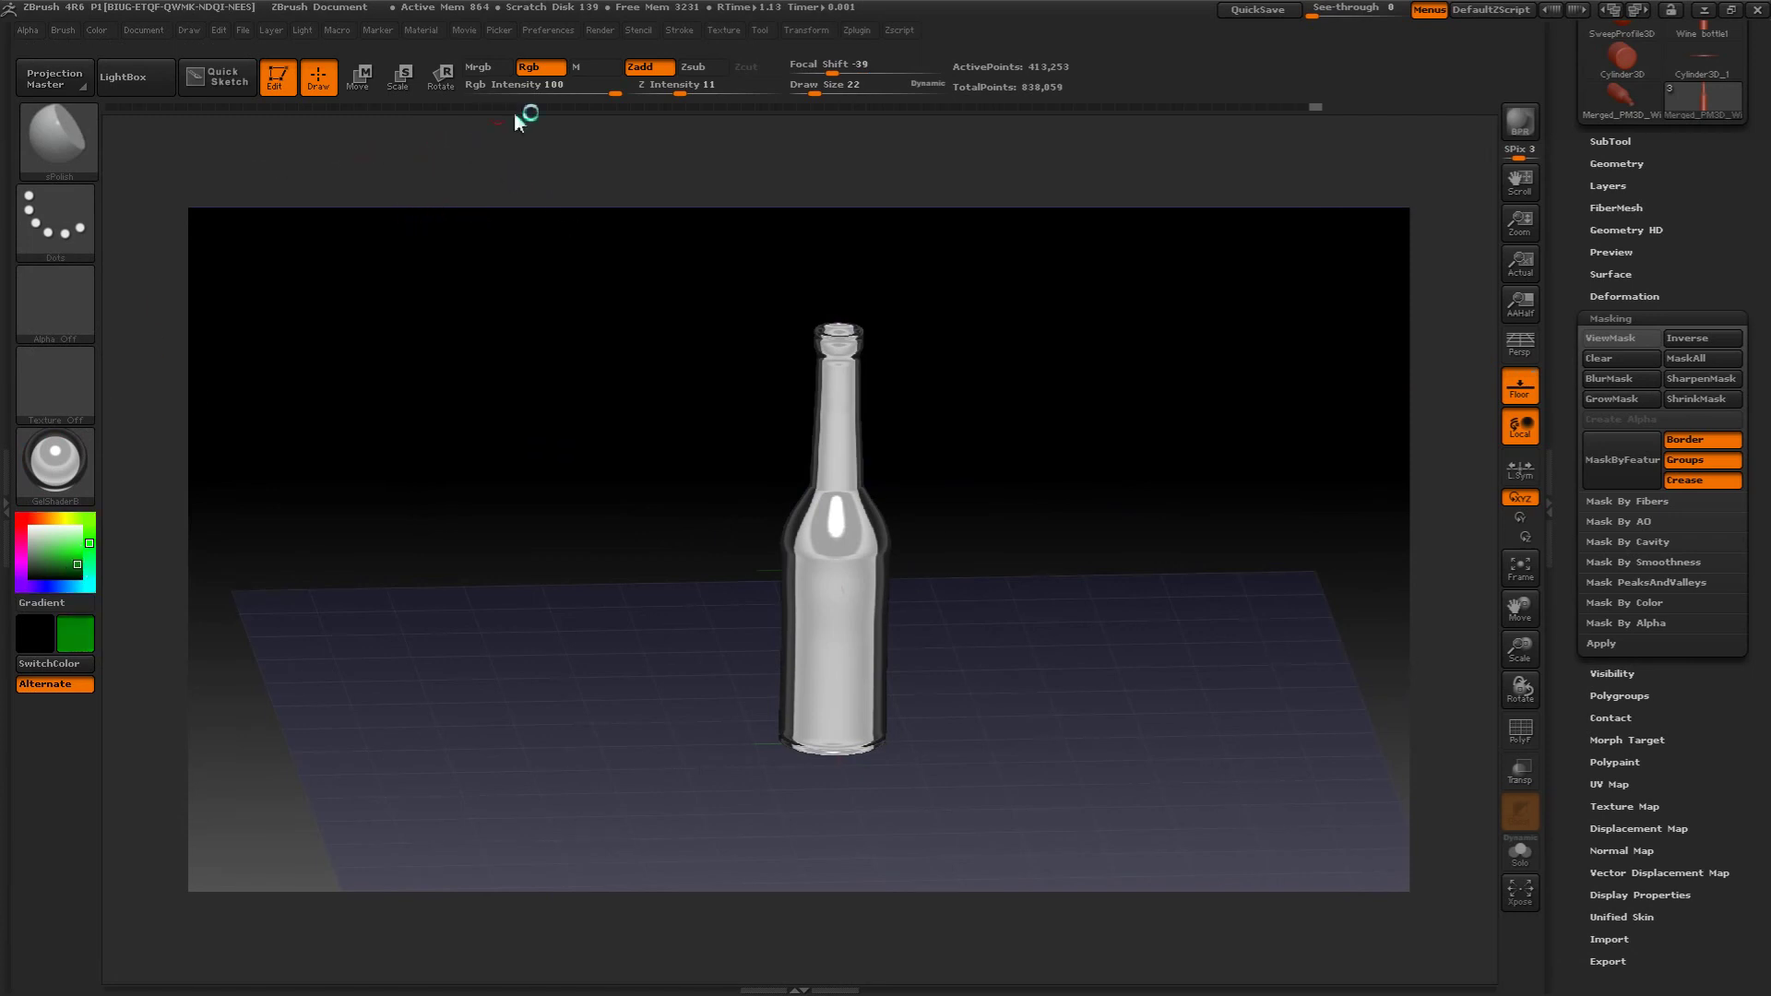
{"action": "left_click", "coordinate": [479, 68]}
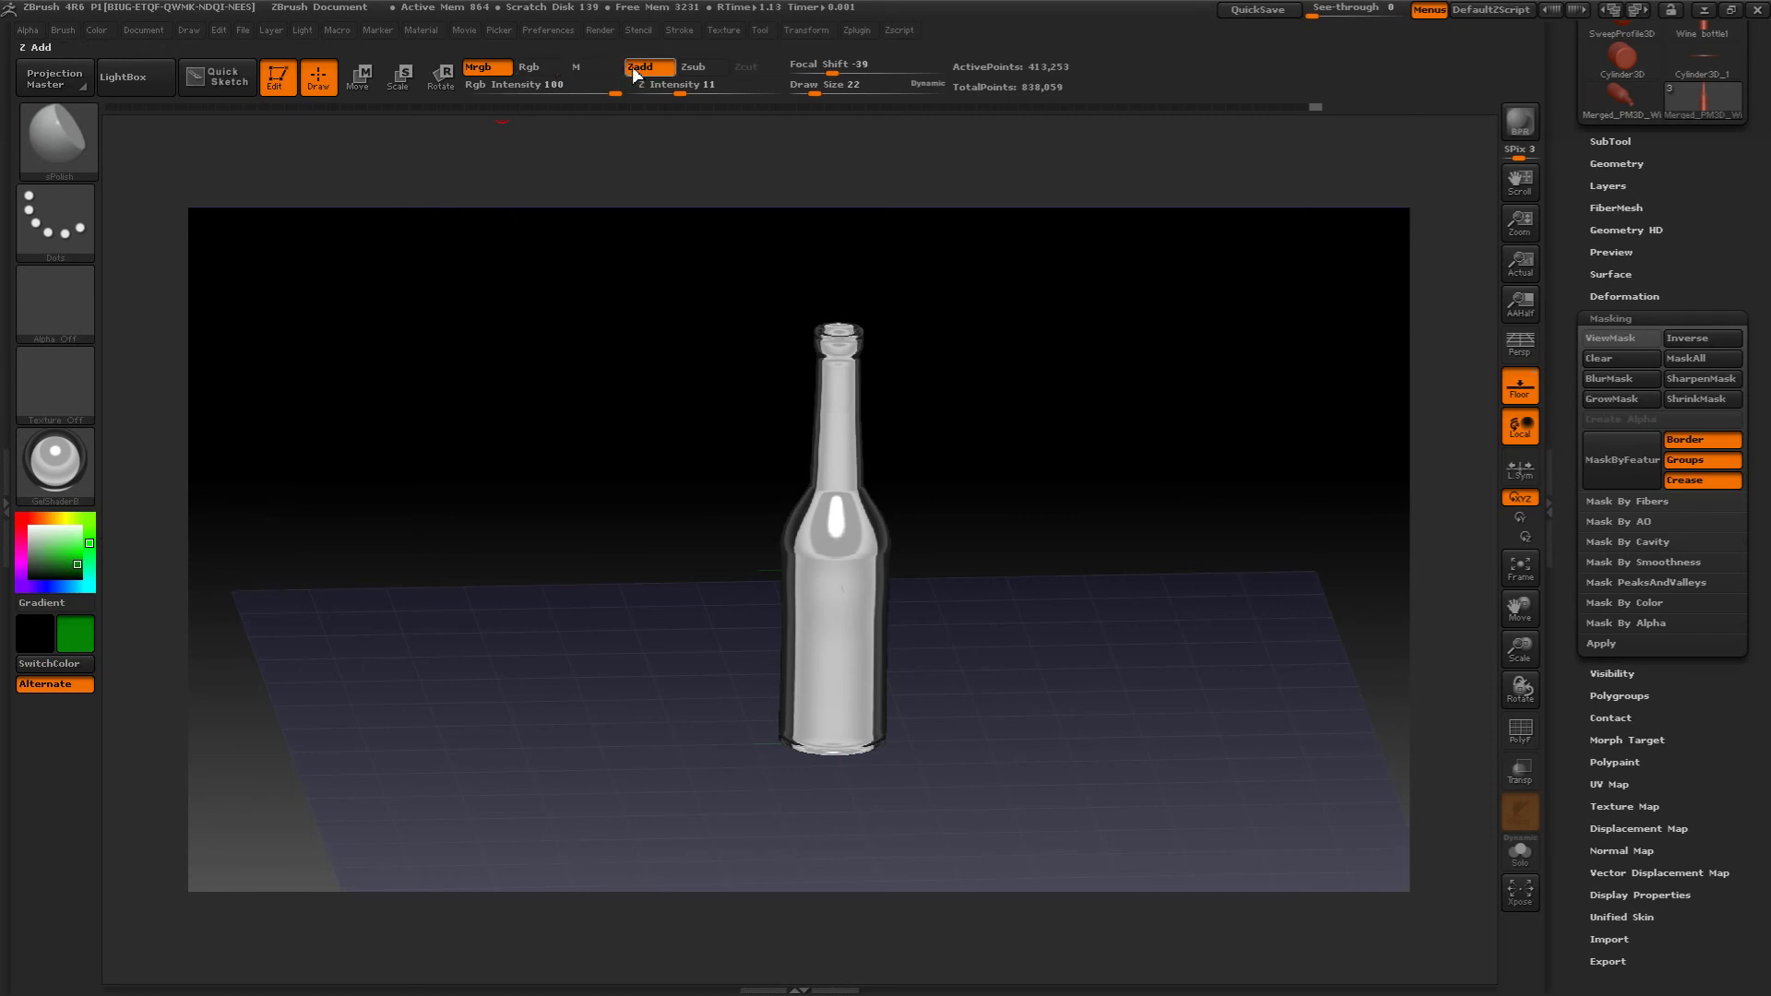
{"action": "left_click", "coordinate": [637, 68]}
{"action": "left_click", "coordinate": [96, 29]}
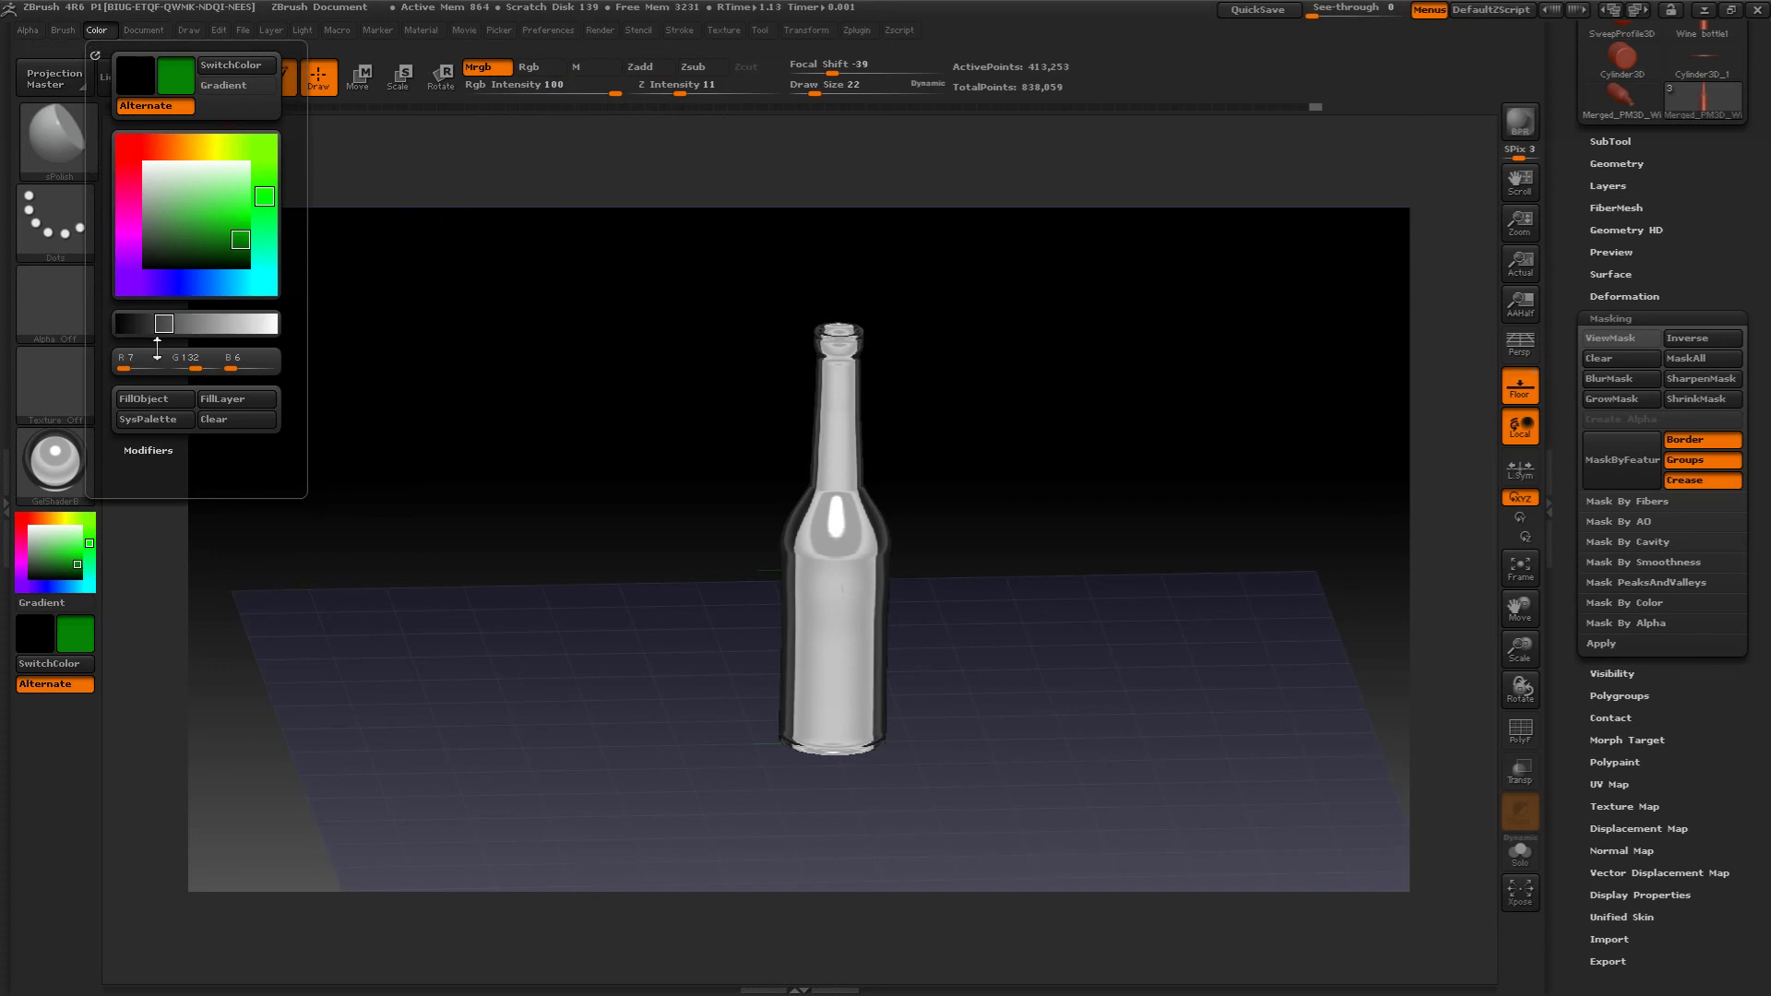
{"action": "left_click", "coordinate": [152, 398]}
{"action": "mouse_move", "coordinate": [534, 367]}
{"action": "left_mouse_down"}
{"action": "mouse_move", "coordinate": [494, 281]}
{"action": "mouse_move", "coordinate": [532, 300]}
{"action": "mouse_move", "coordinate": [529, 395]}
{"action": "mouse_move", "coordinate": [644, 478]}
{"action": "mouse_move", "coordinate": [612, 510]}
{"action": "mouse_move", "coordinate": [600, 628]}
{"action": "mouse_move", "coordinate": [585, 399]}
{"action": "mouse_move", "coordinate": [569, 493]}
{"action": "mouse_move", "coordinate": [581, 534]}
{"action": "mouse_move", "coordinate": [579, 362]}
{"action": "left_mouse_up"}
{"action": "left_click_drag", "start_coordinate": [581, 438], "coordinate": [566, 406]}
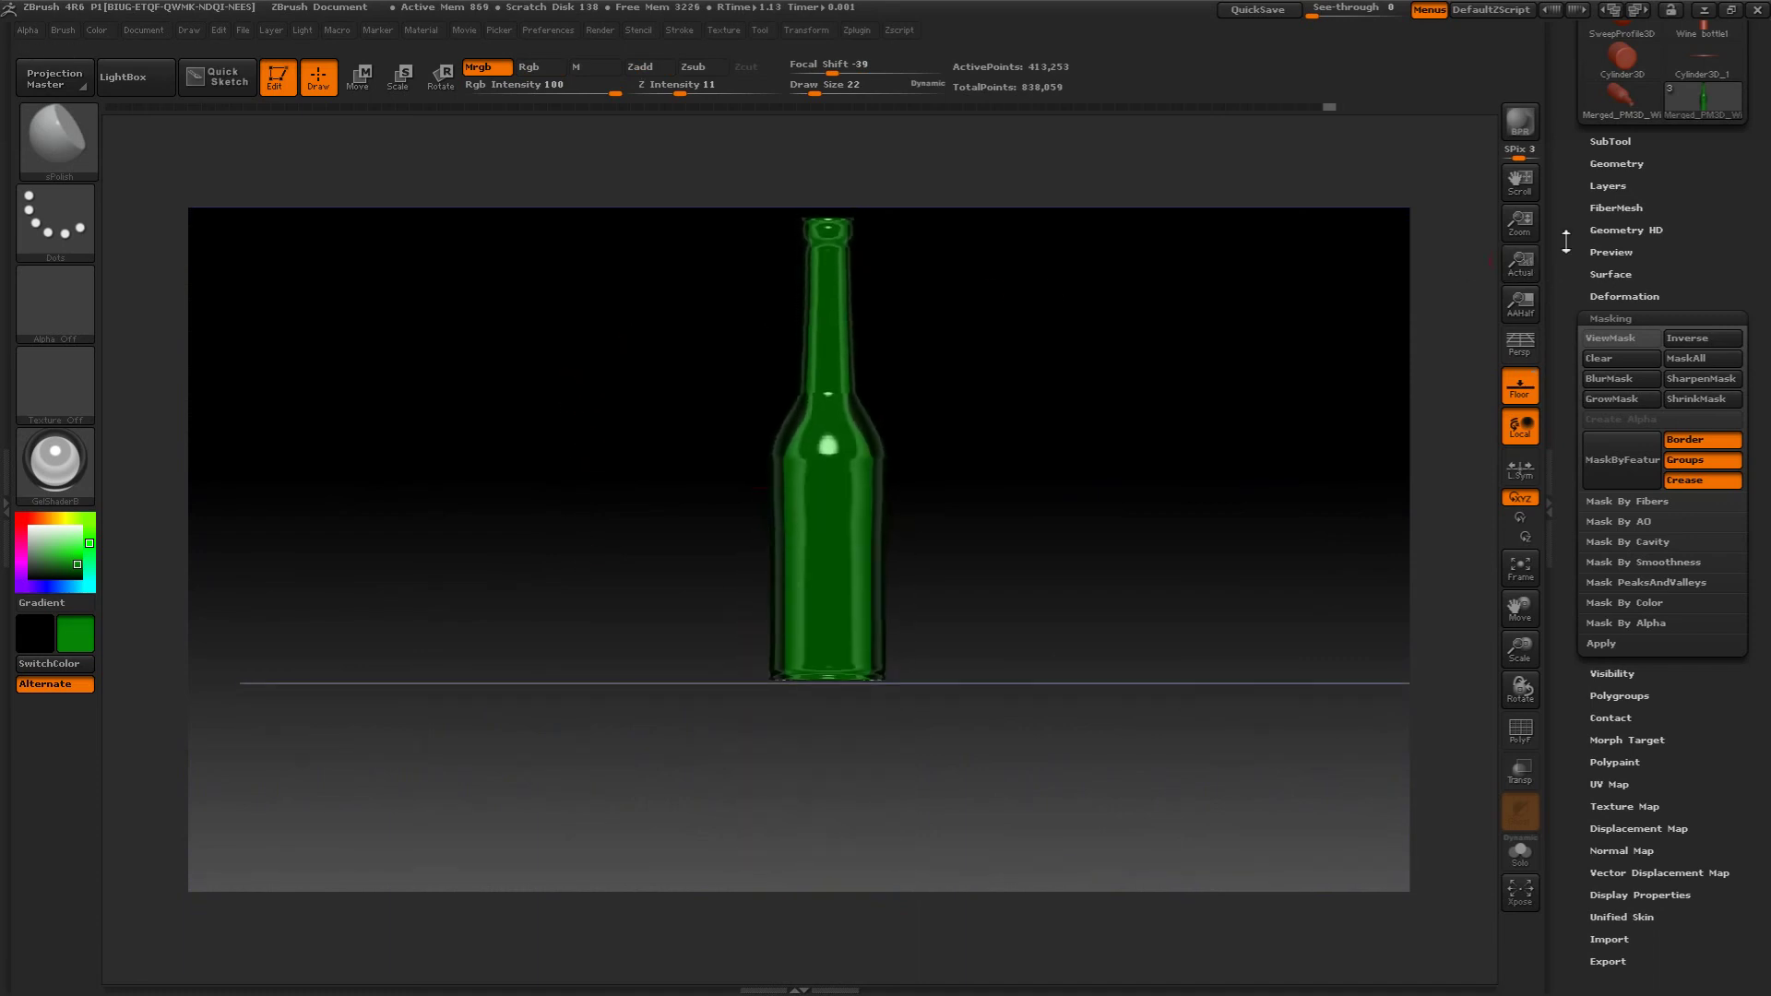
- Set the operation mode of the merged wine bottle in the subtool list to intersection
{"action": "left_click_drag", "start_coordinate": [1568, 184], "coordinate": [1565, 310]}
{"action": "left_click", "coordinate": [1602, 288]}
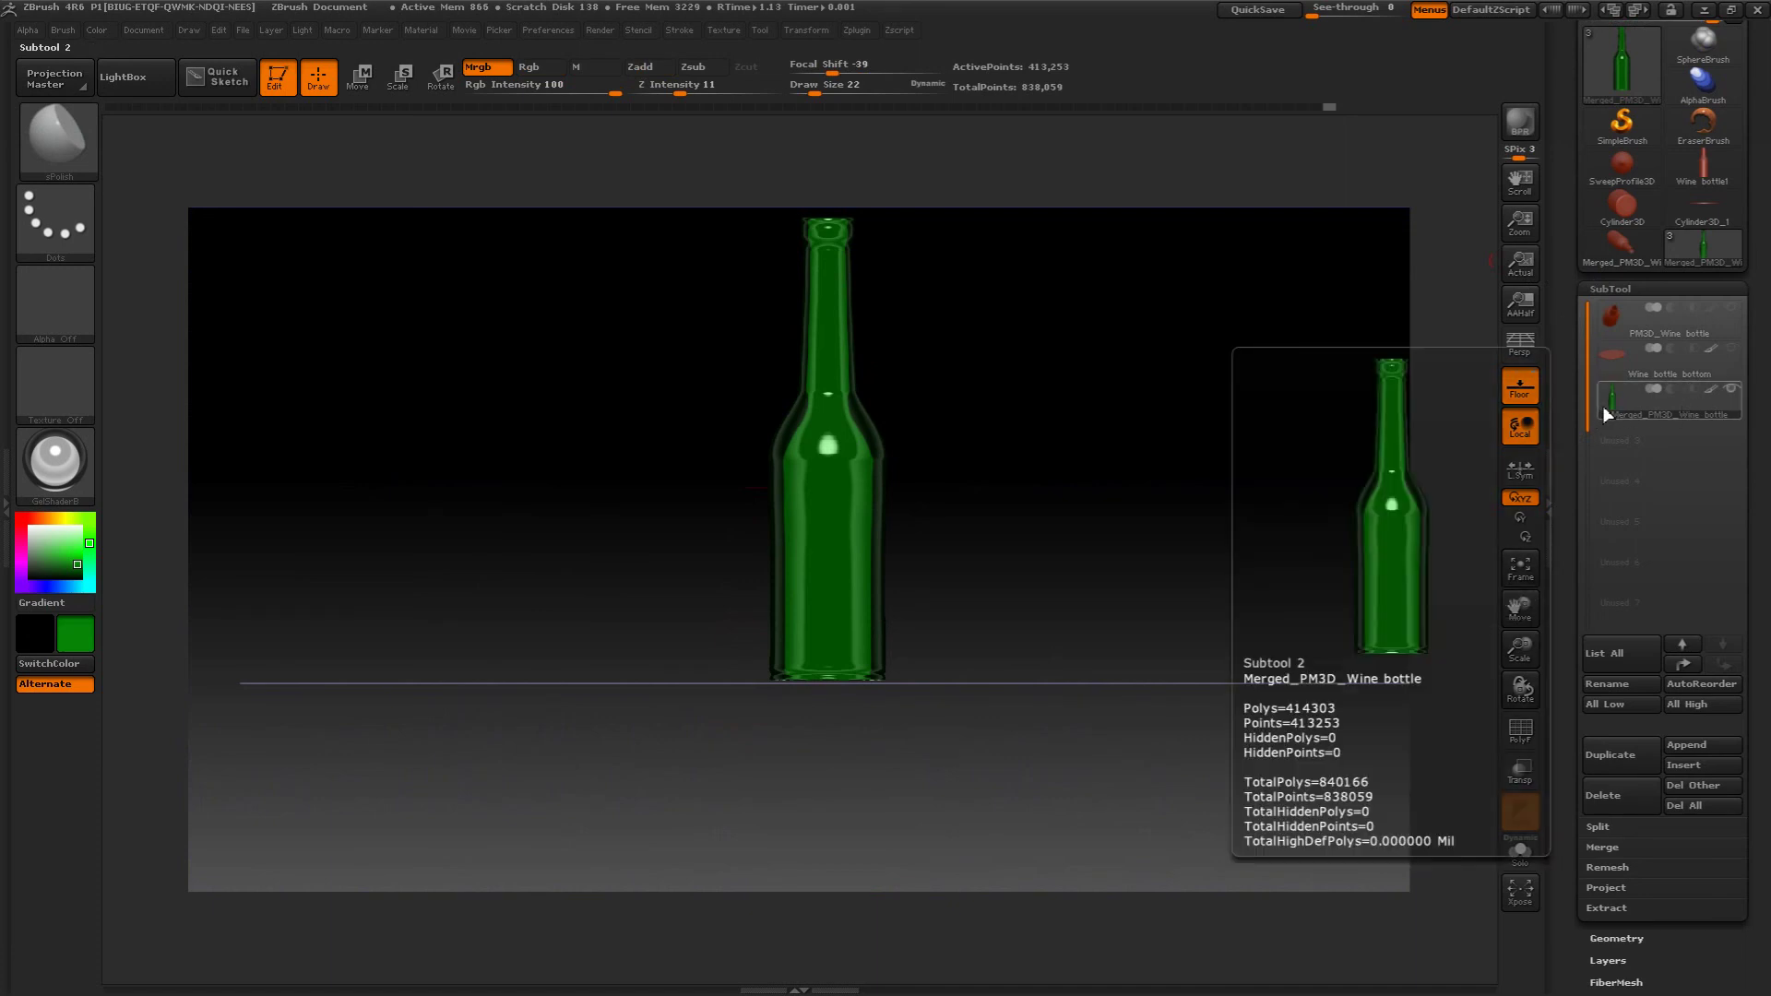
{"action": "mouse_move", "coordinate": [1623, 406]}
{"action": "left_click", "coordinate": [1693, 391]}
- Examine the Transparency modifier of the GelShaderB material and inspect the bottle from a slightly raised angle
{"action": "left_click", "coordinate": [96, 29]}
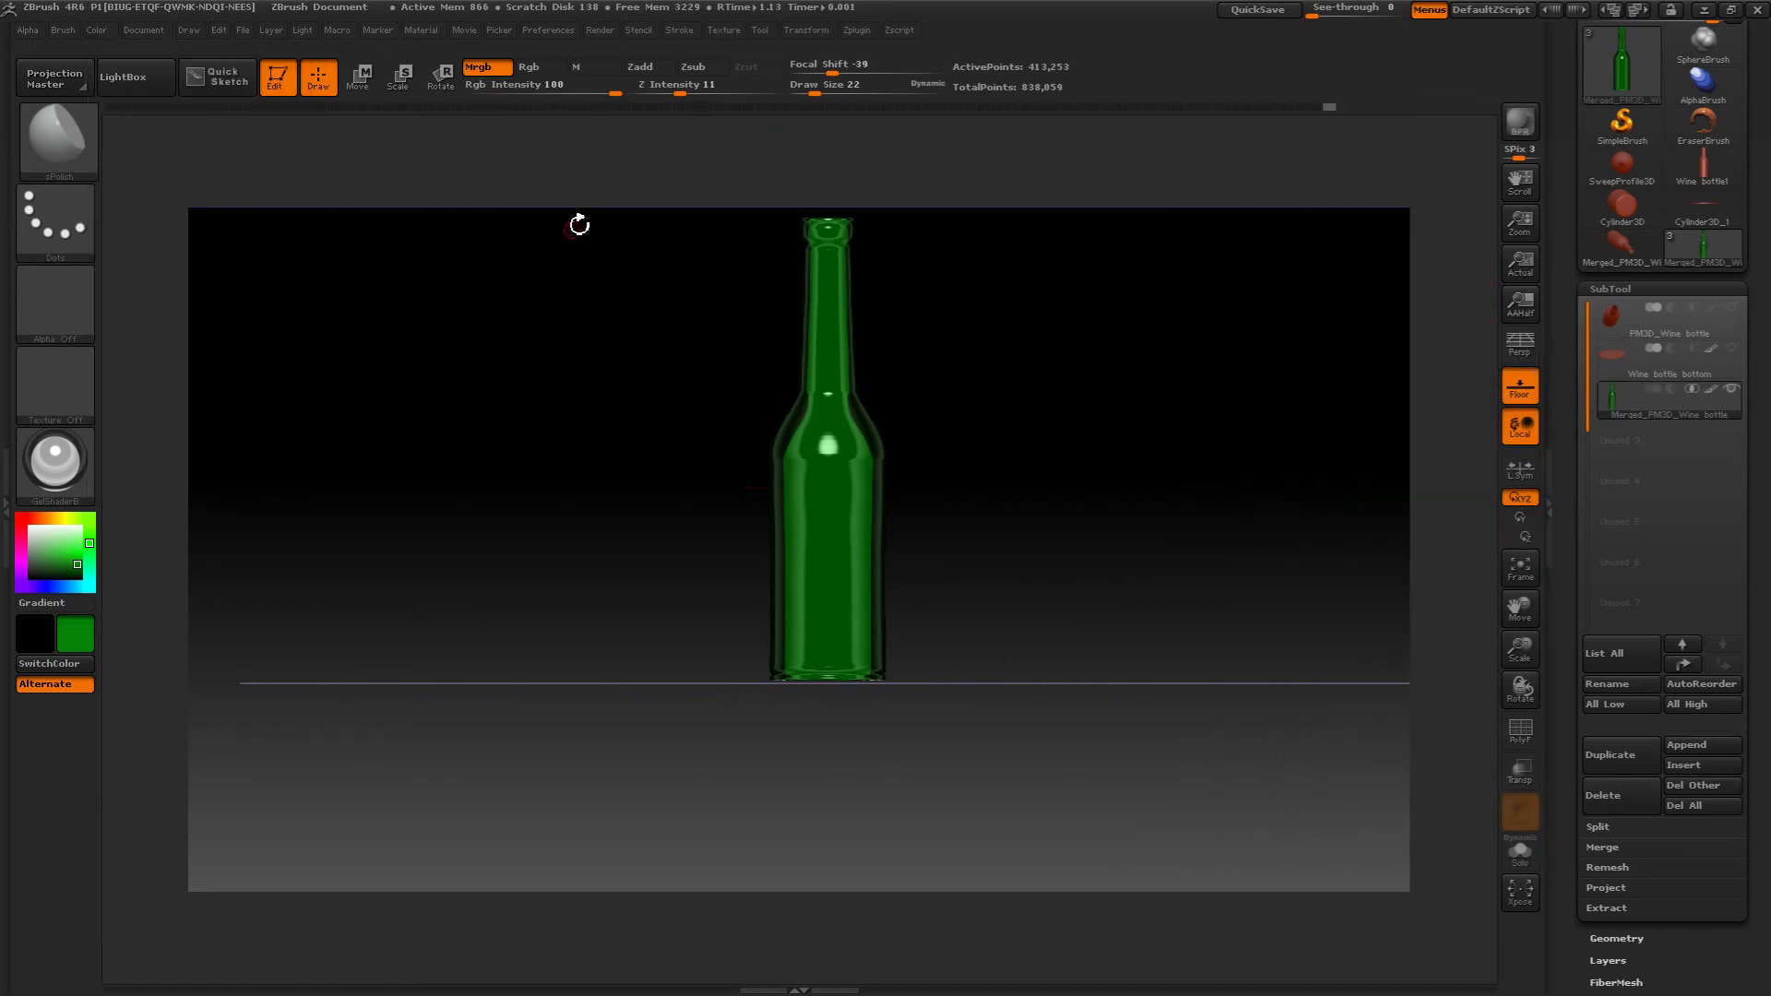
{"action": "left_click", "coordinate": [417, 30]}
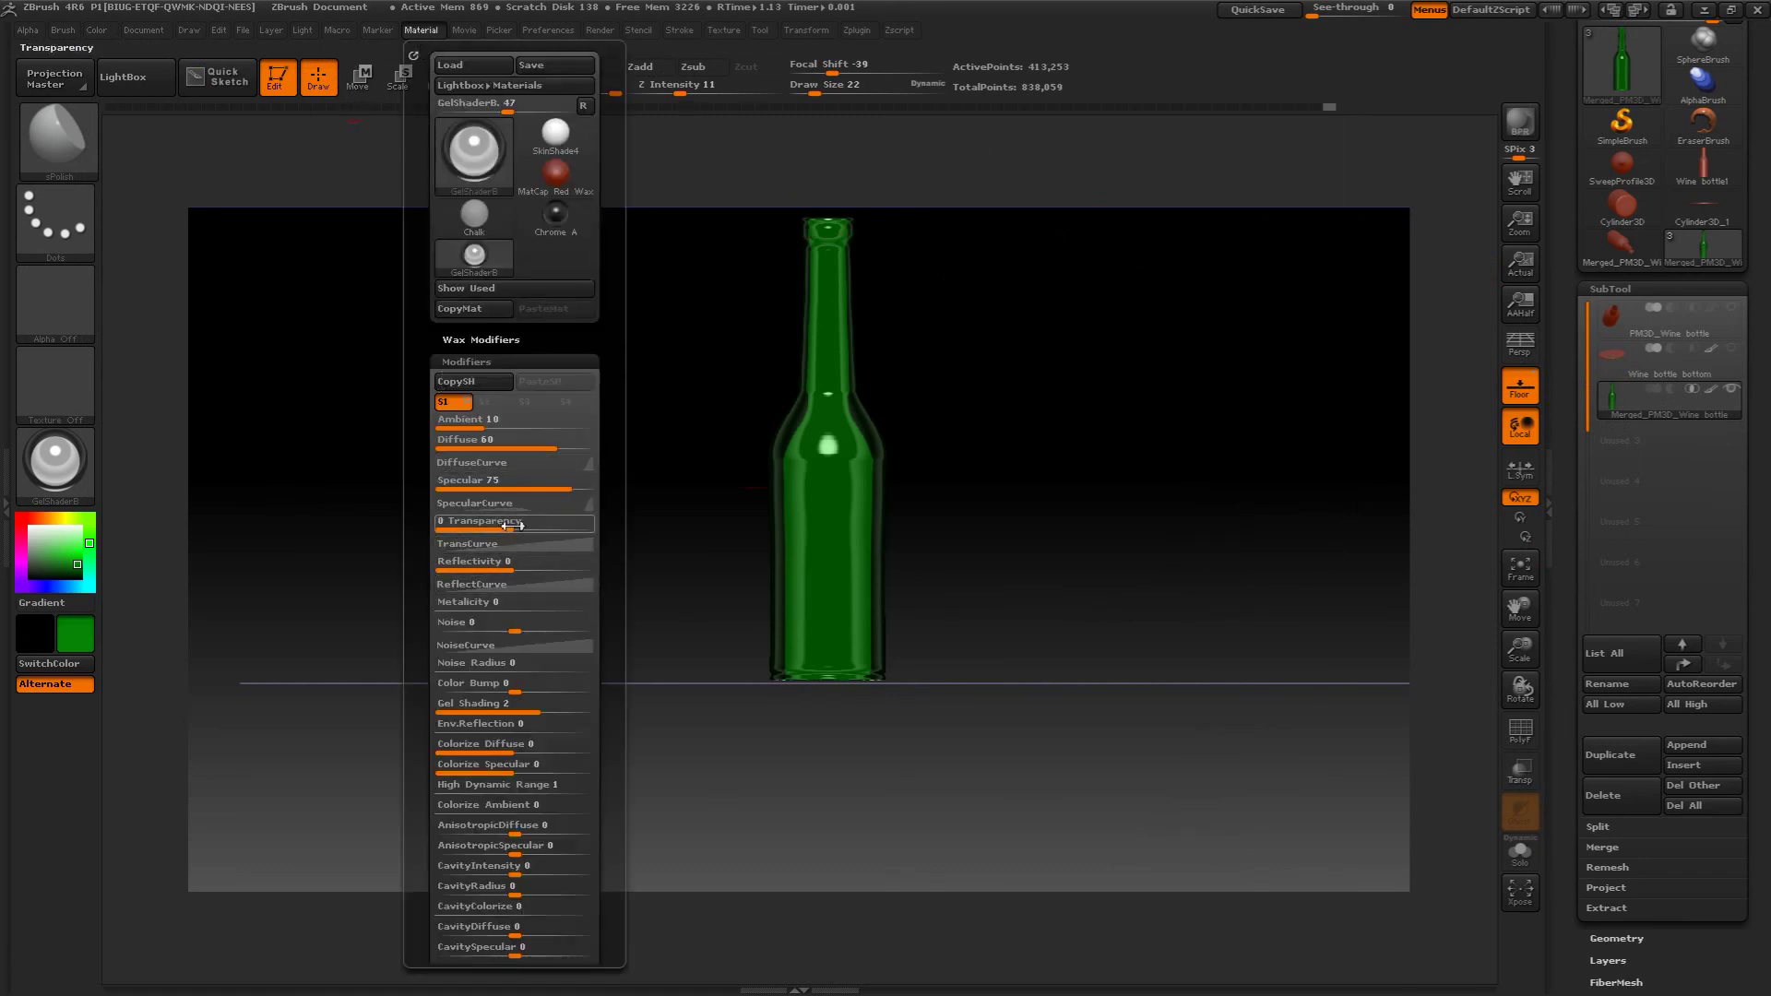
{"action": "left_click_drag", "start_coordinate": [514, 524], "coordinate": [537, 525]}
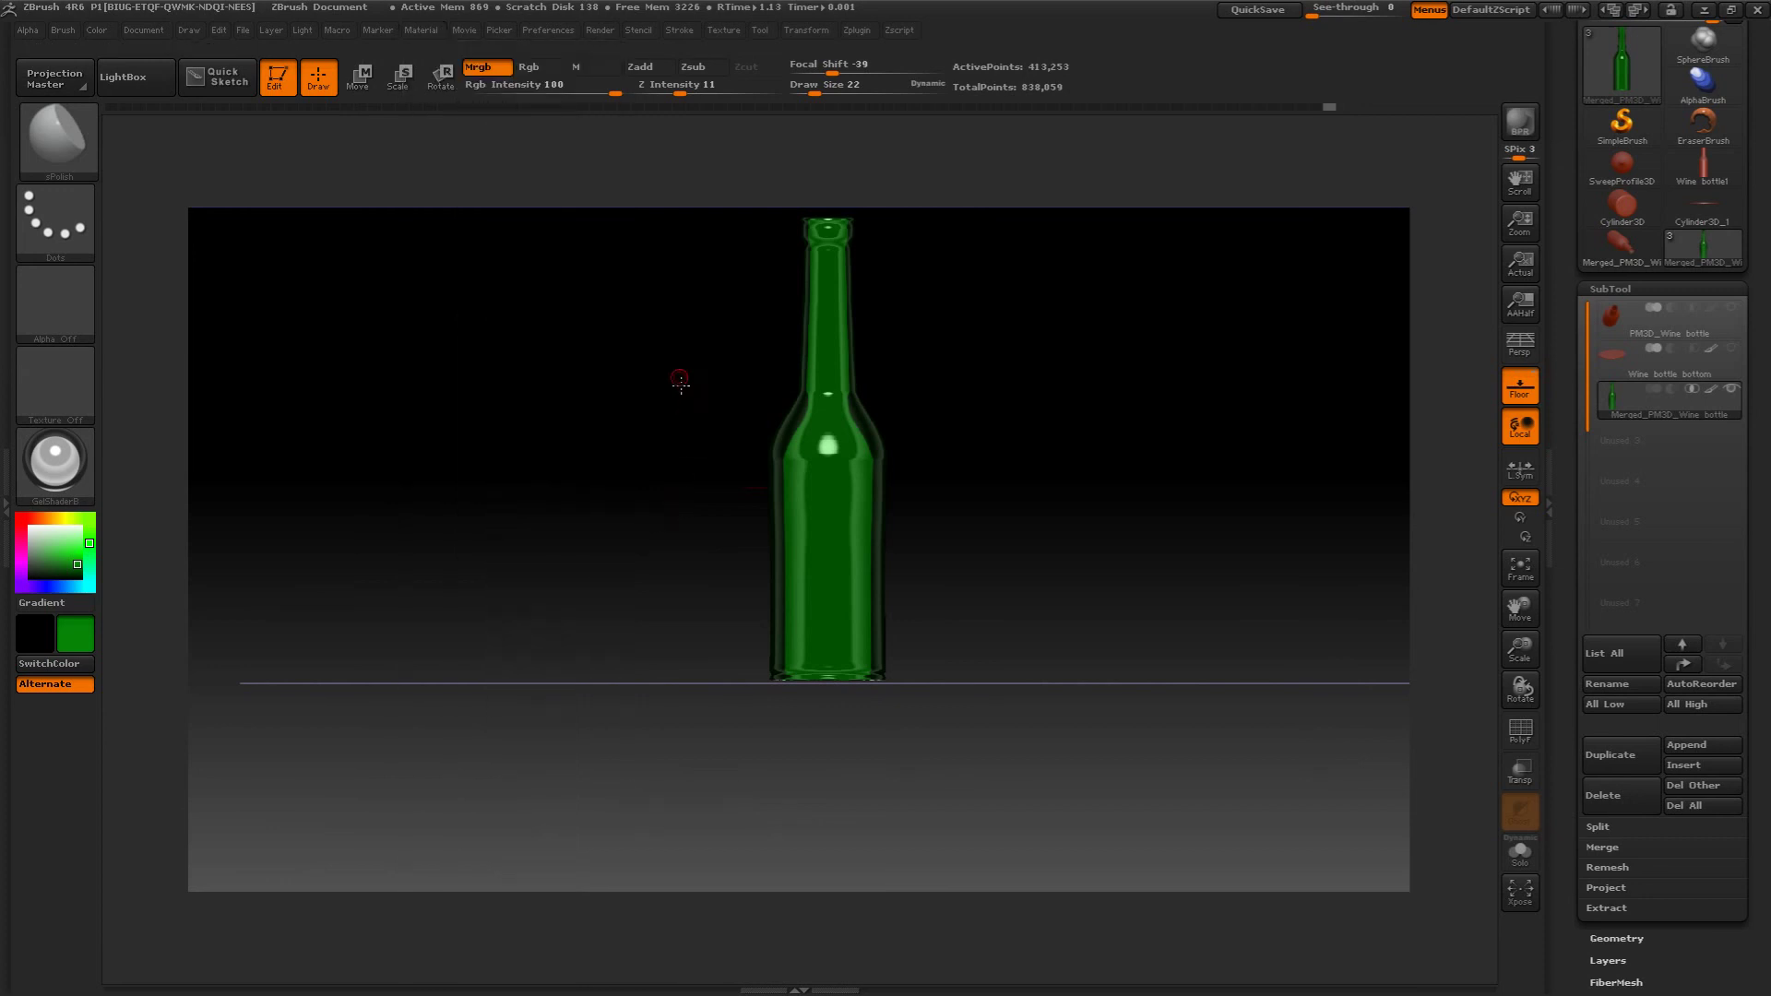
{"action": "mouse_move", "coordinate": [681, 380]}
{"action": "left_mouse_down"}
{"action": "mouse_move", "coordinate": [676, 409]}
{"action": "mouse_move", "coordinate": [674, 391]}
{"action": "left_mouse_up"}
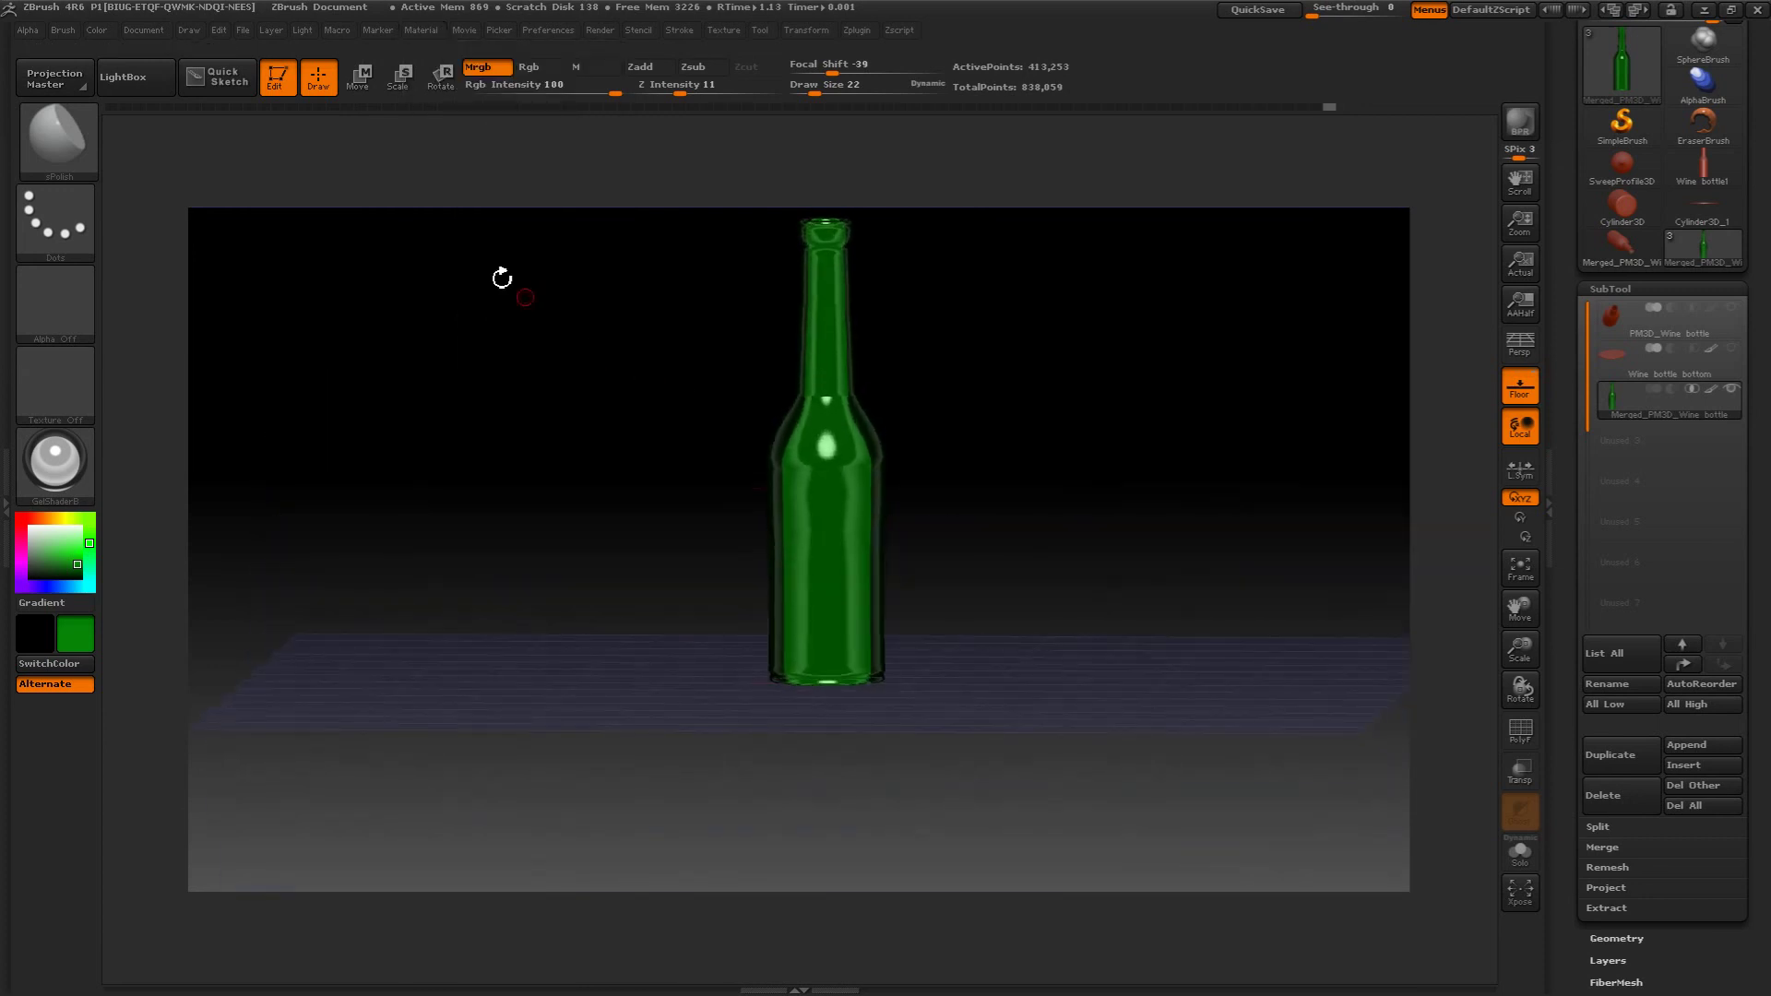
{"action": "left_click", "coordinate": [95, 30]}
{"action": "left_click_drag", "start_coordinate": [680, 407], "coordinate": [631, 393]}
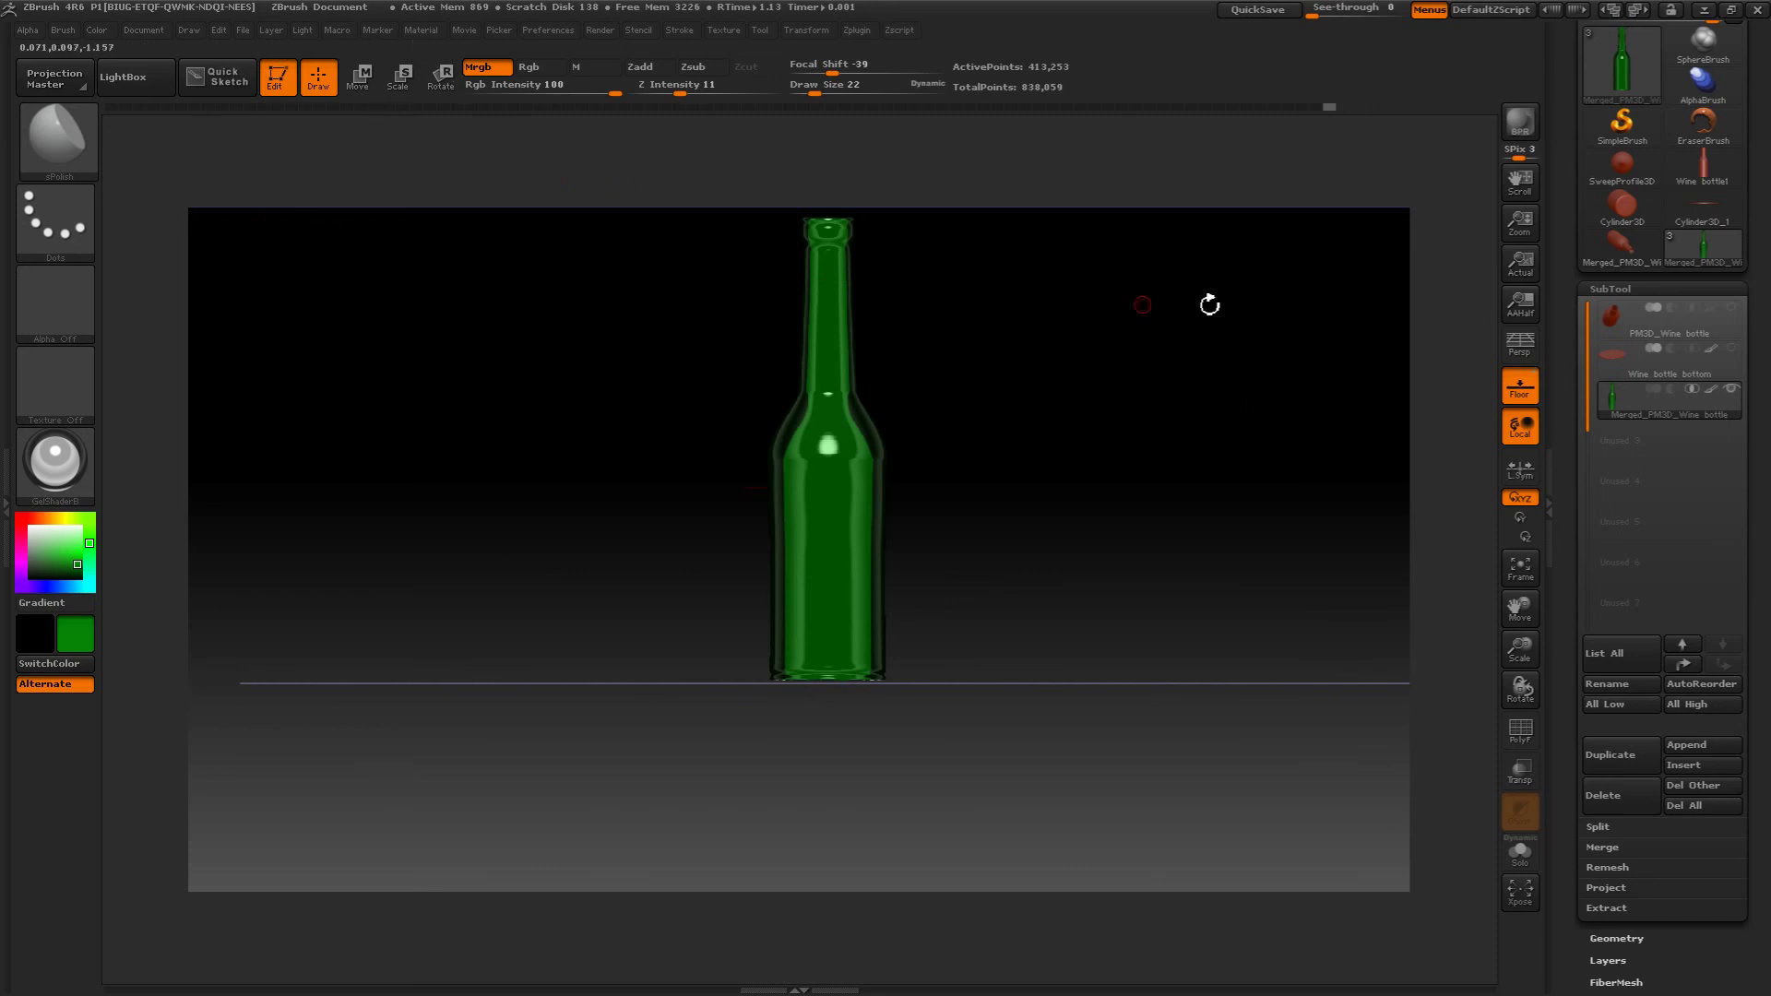
- Enable BPR Transparent Shading in the merged bottle's display properties and accept turning on the Transparent render property
{"action": "mouse_move", "coordinate": [1696, 391]}
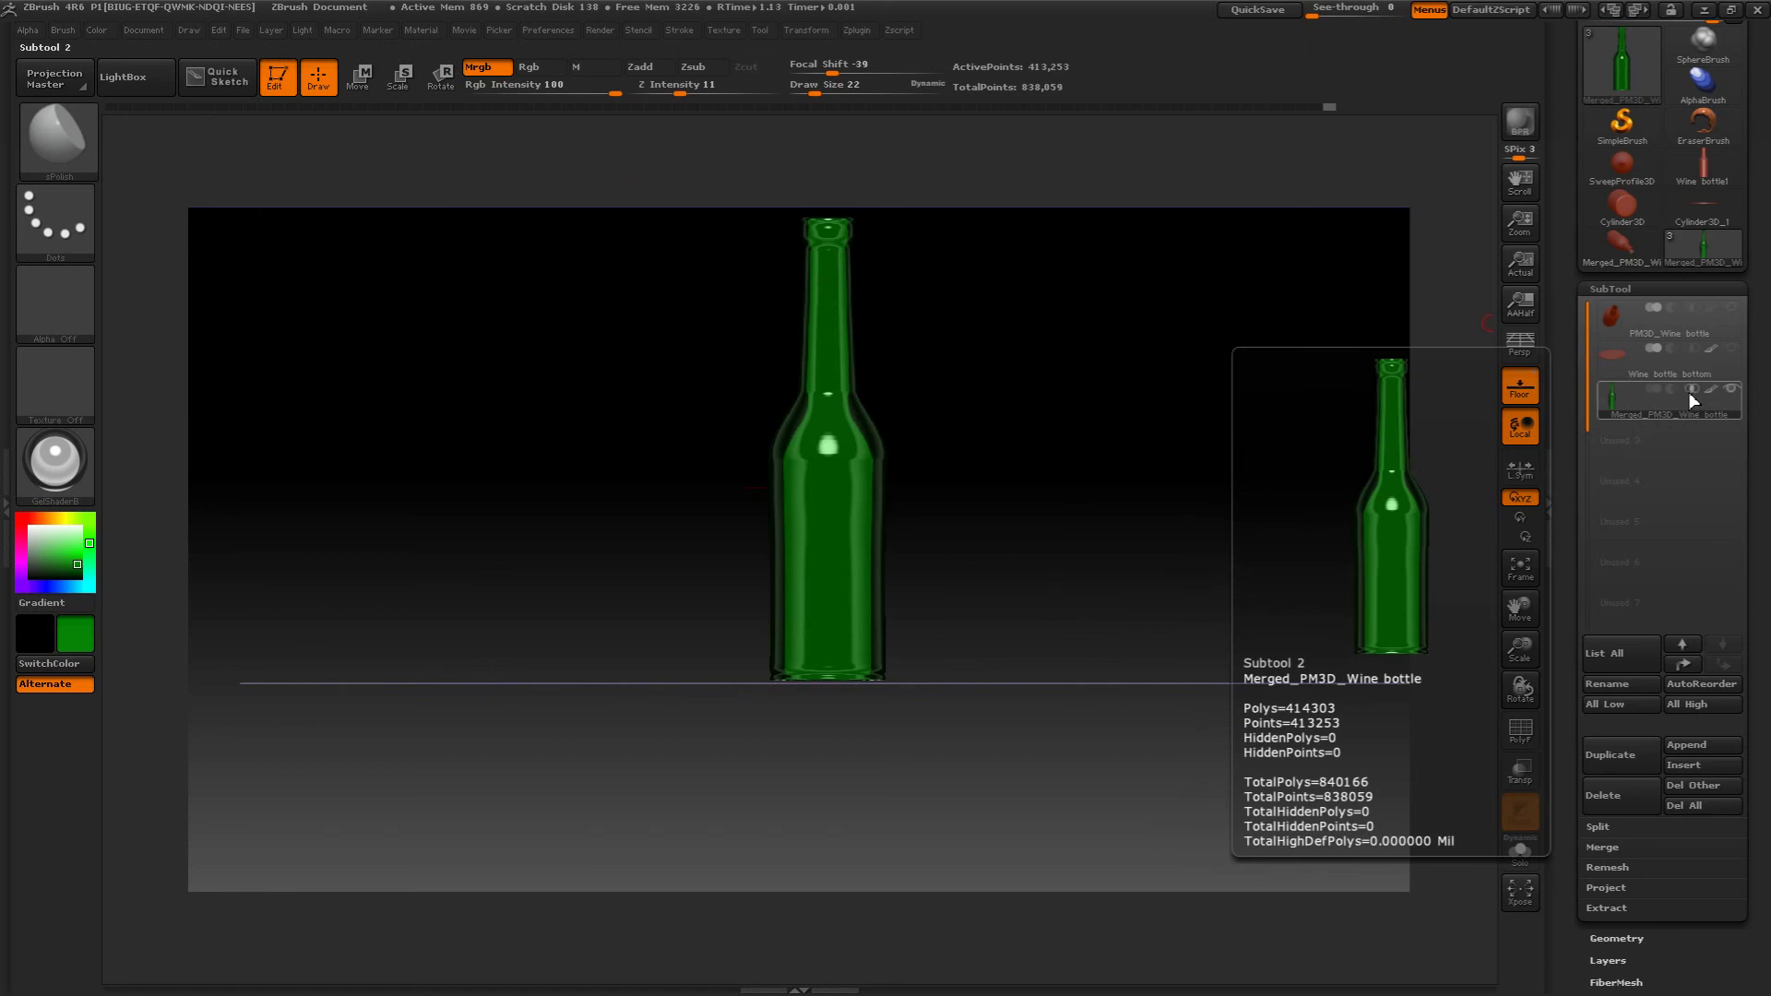
{"action": "left_click_drag", "start_coordinate": [1567, 530], "coordinate": [1571, 335]}
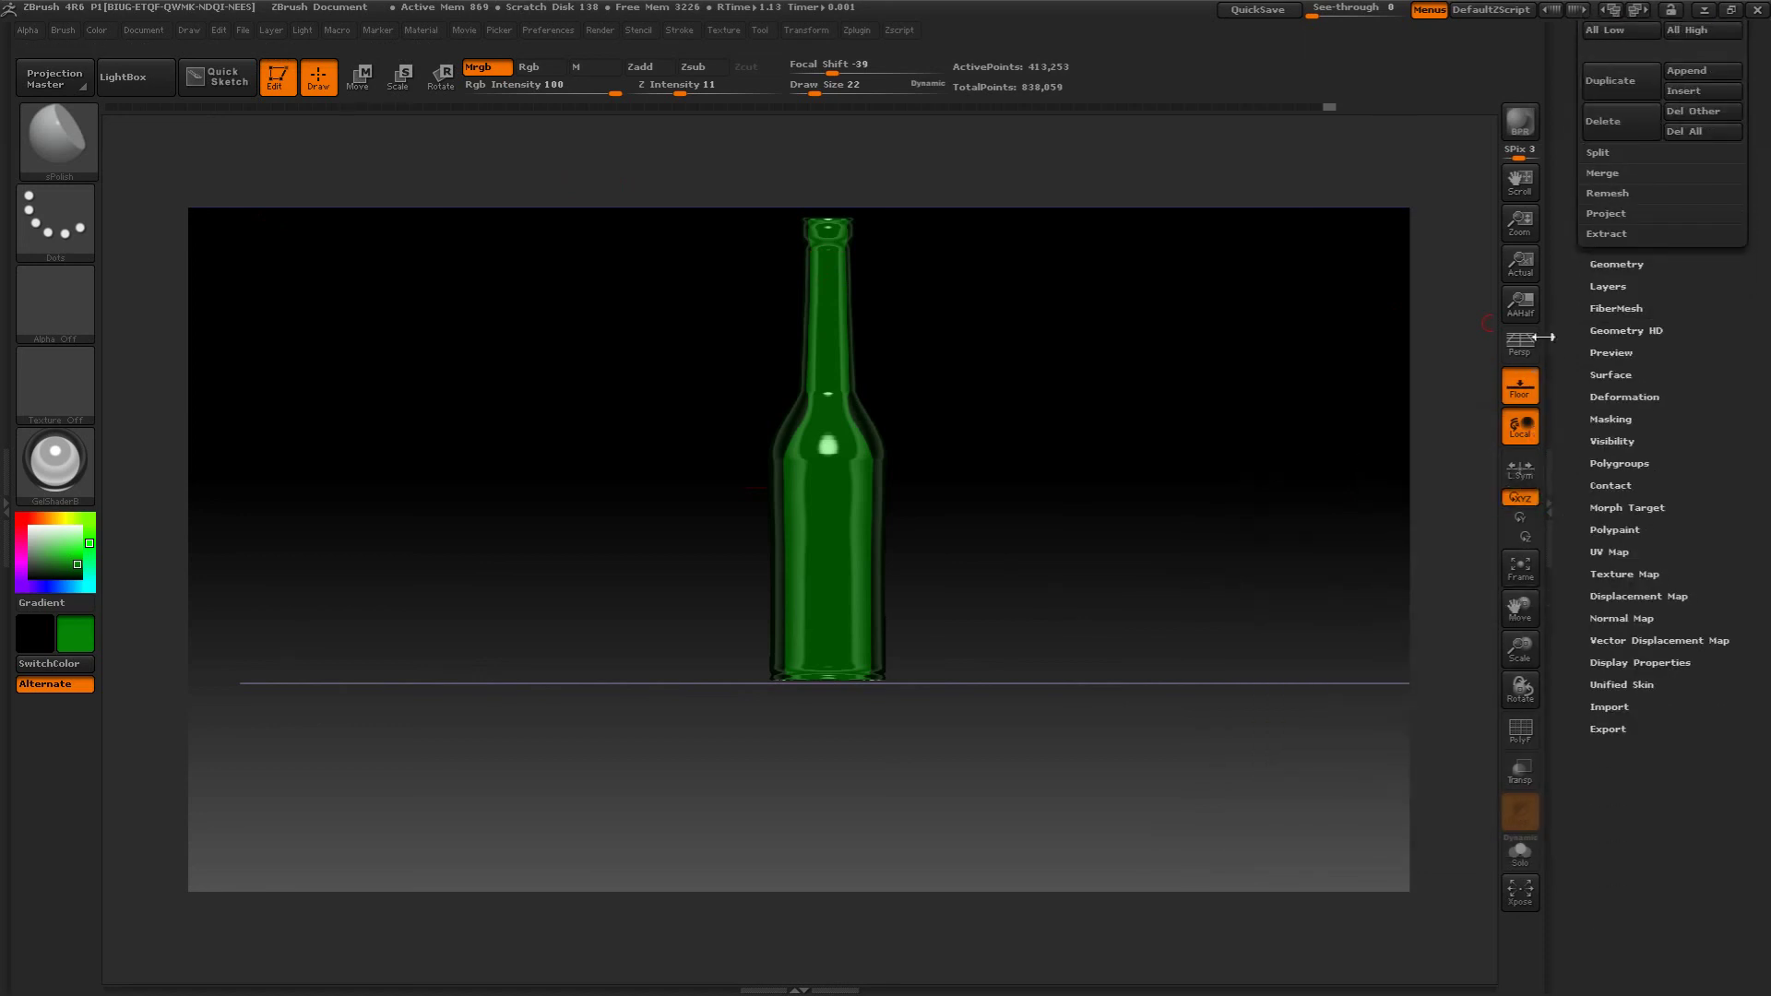
{"action": "left_click", "coordinate": [1601, 663]}
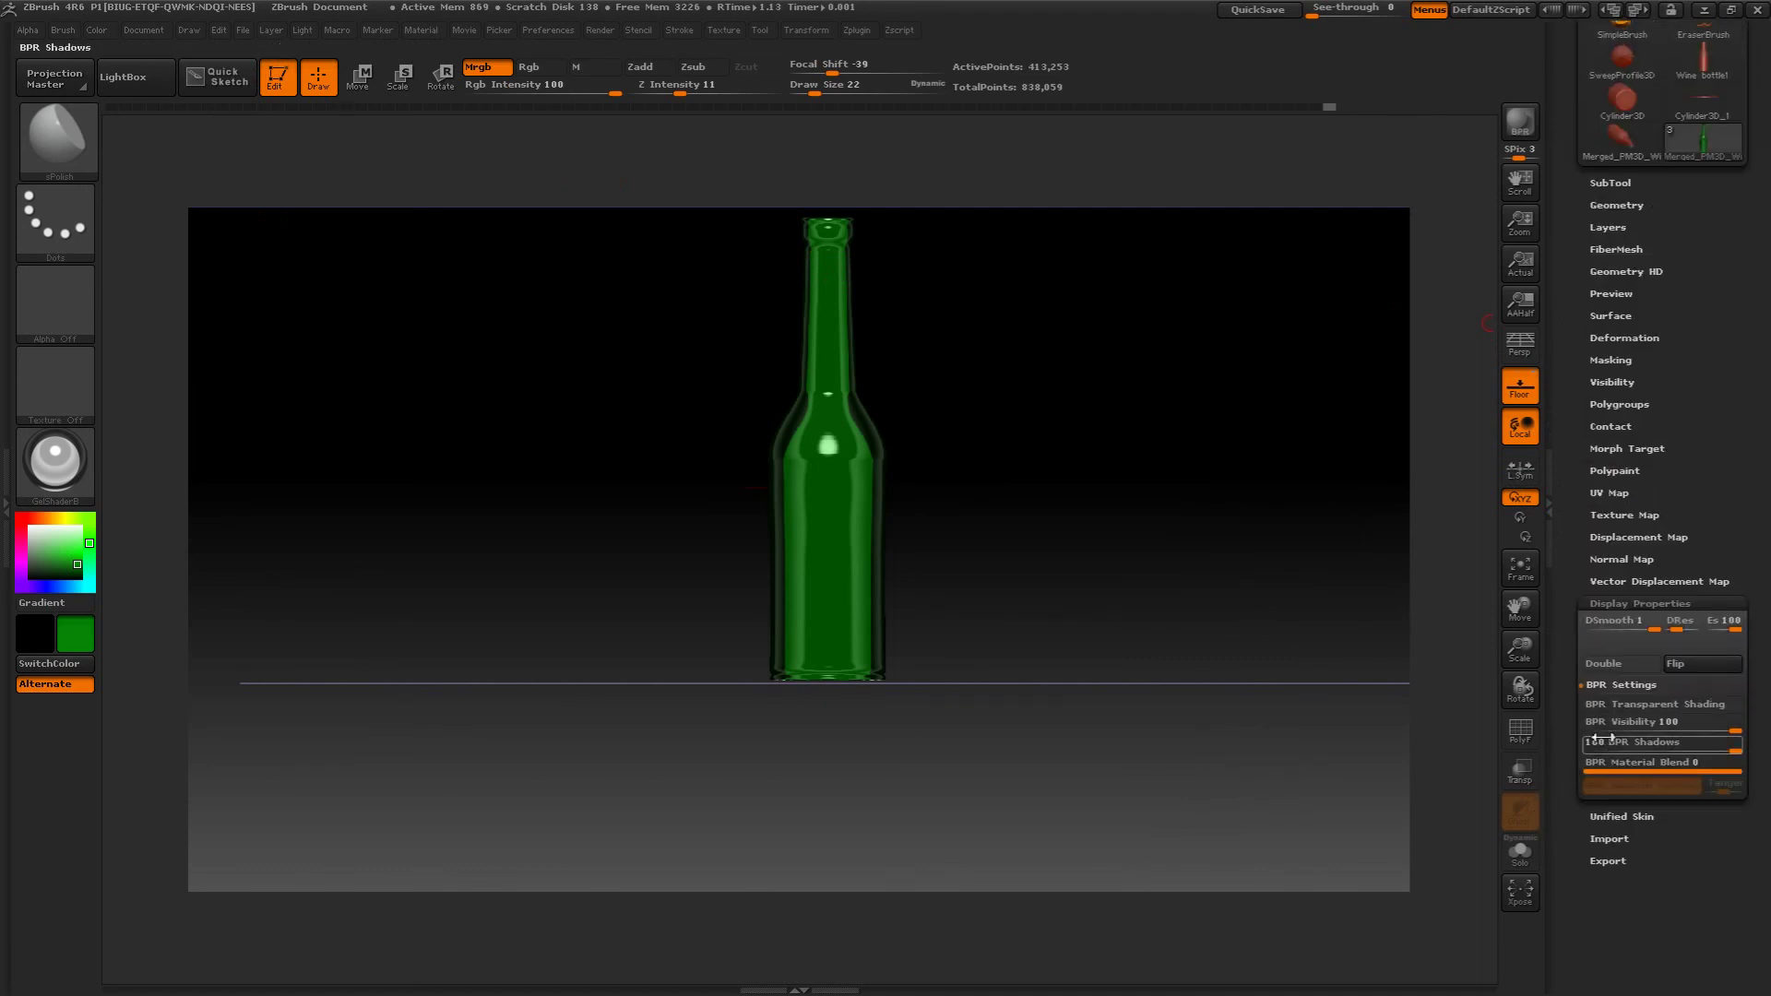
{"action": "left_click", "coordinate": [1618, 705]}
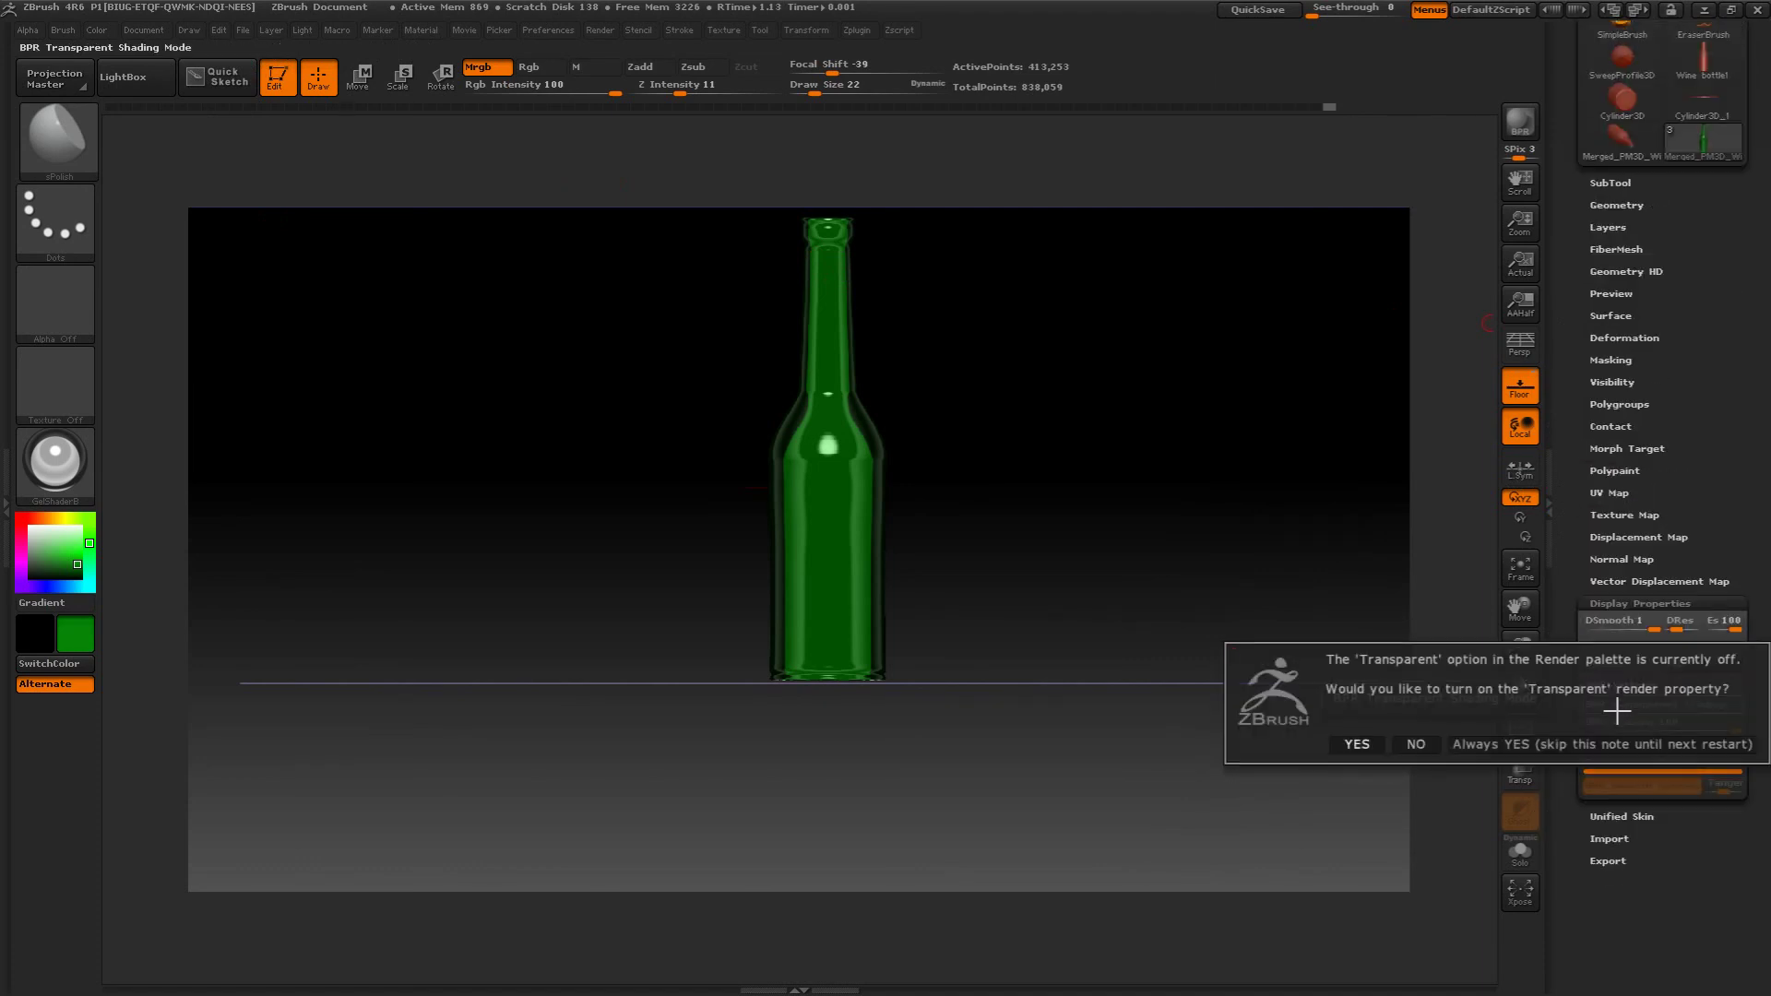
{"action": "left_click", "coordinate": [1356, 744]}
- Turn on perspective and increase the floor grid size so the floor extends well beyond the bottle
{"action": "left_click_drag", "start_coordinate": [1160, 424], "coordinate": [1085, 409]}
{"action": "key", "text": "p"}
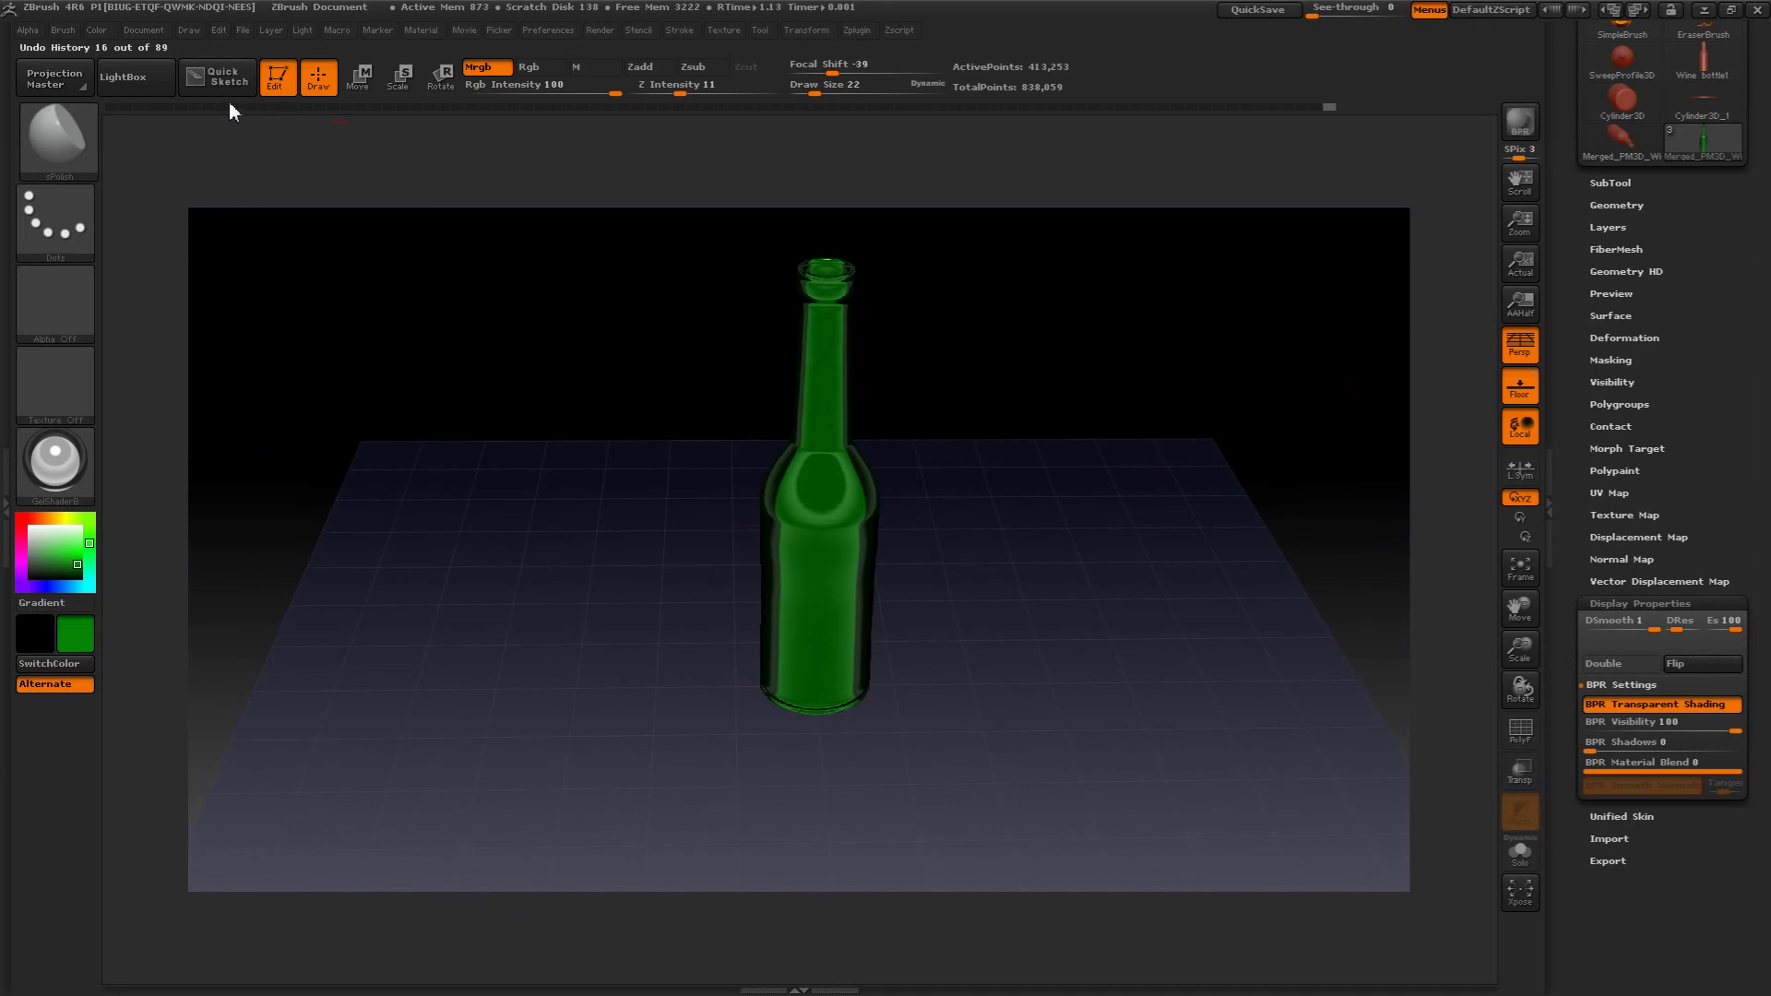
{"action": "left_click", "coordinate": [144, 30]}
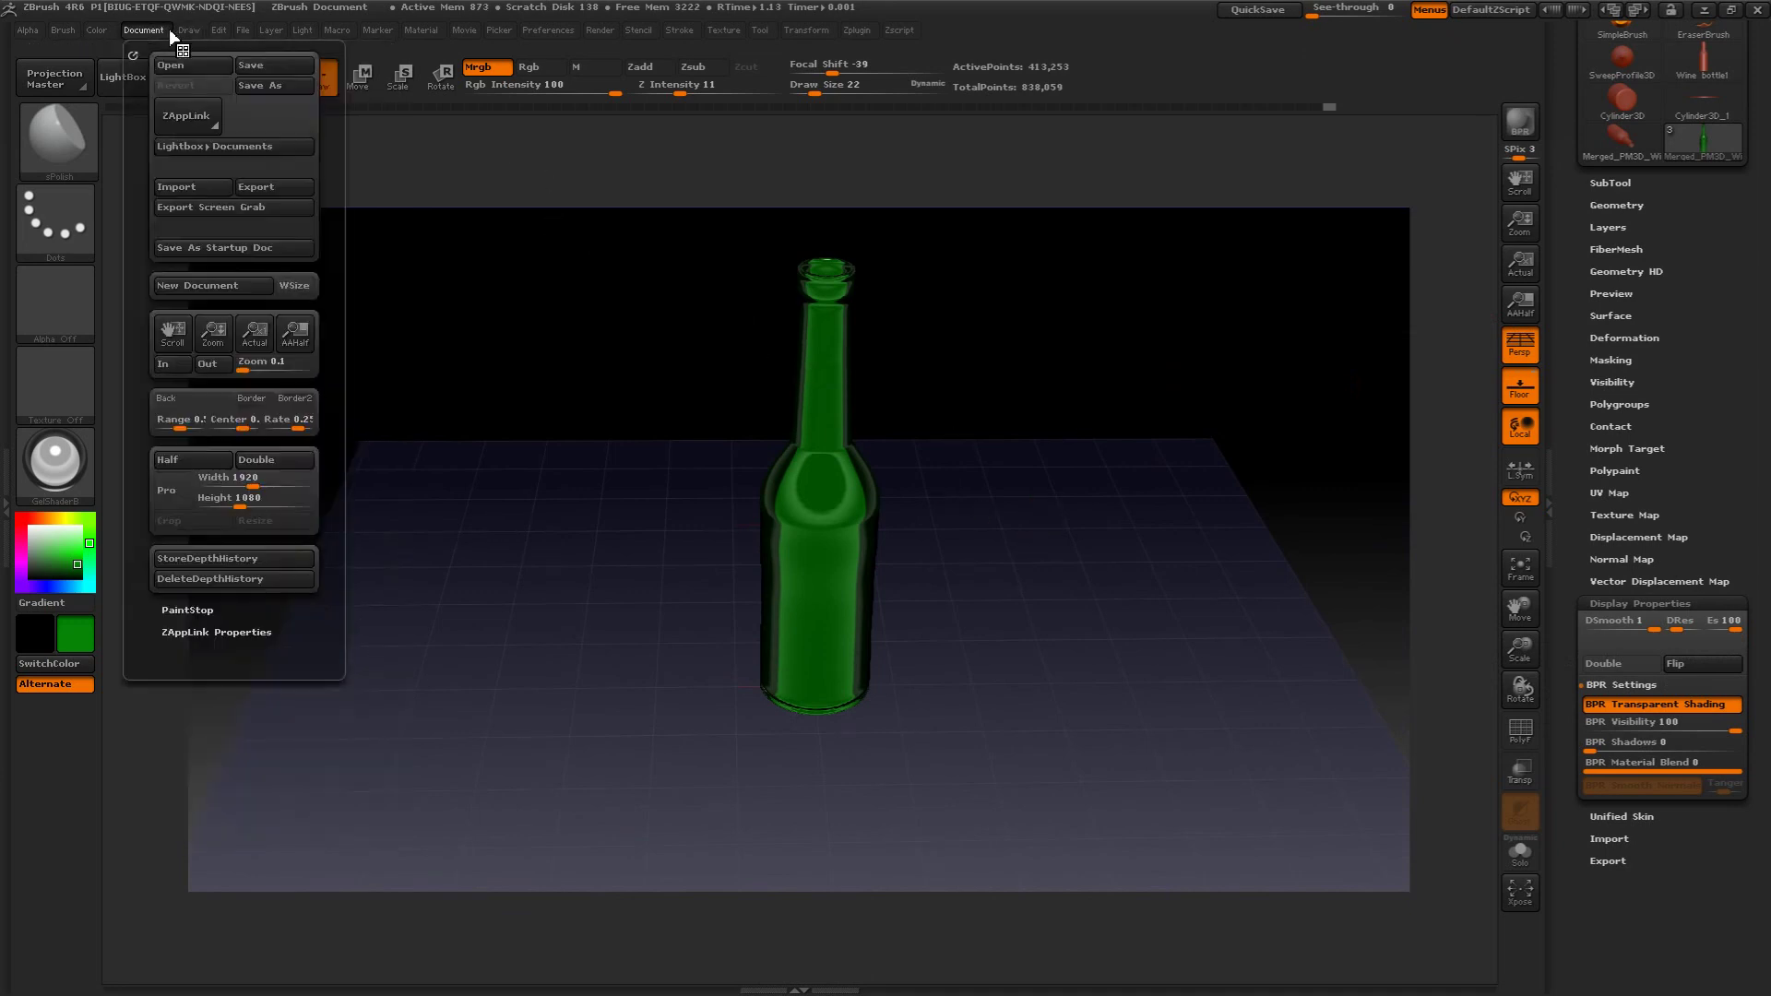
{"action": "left_click", "coordinate": [189, 29]}
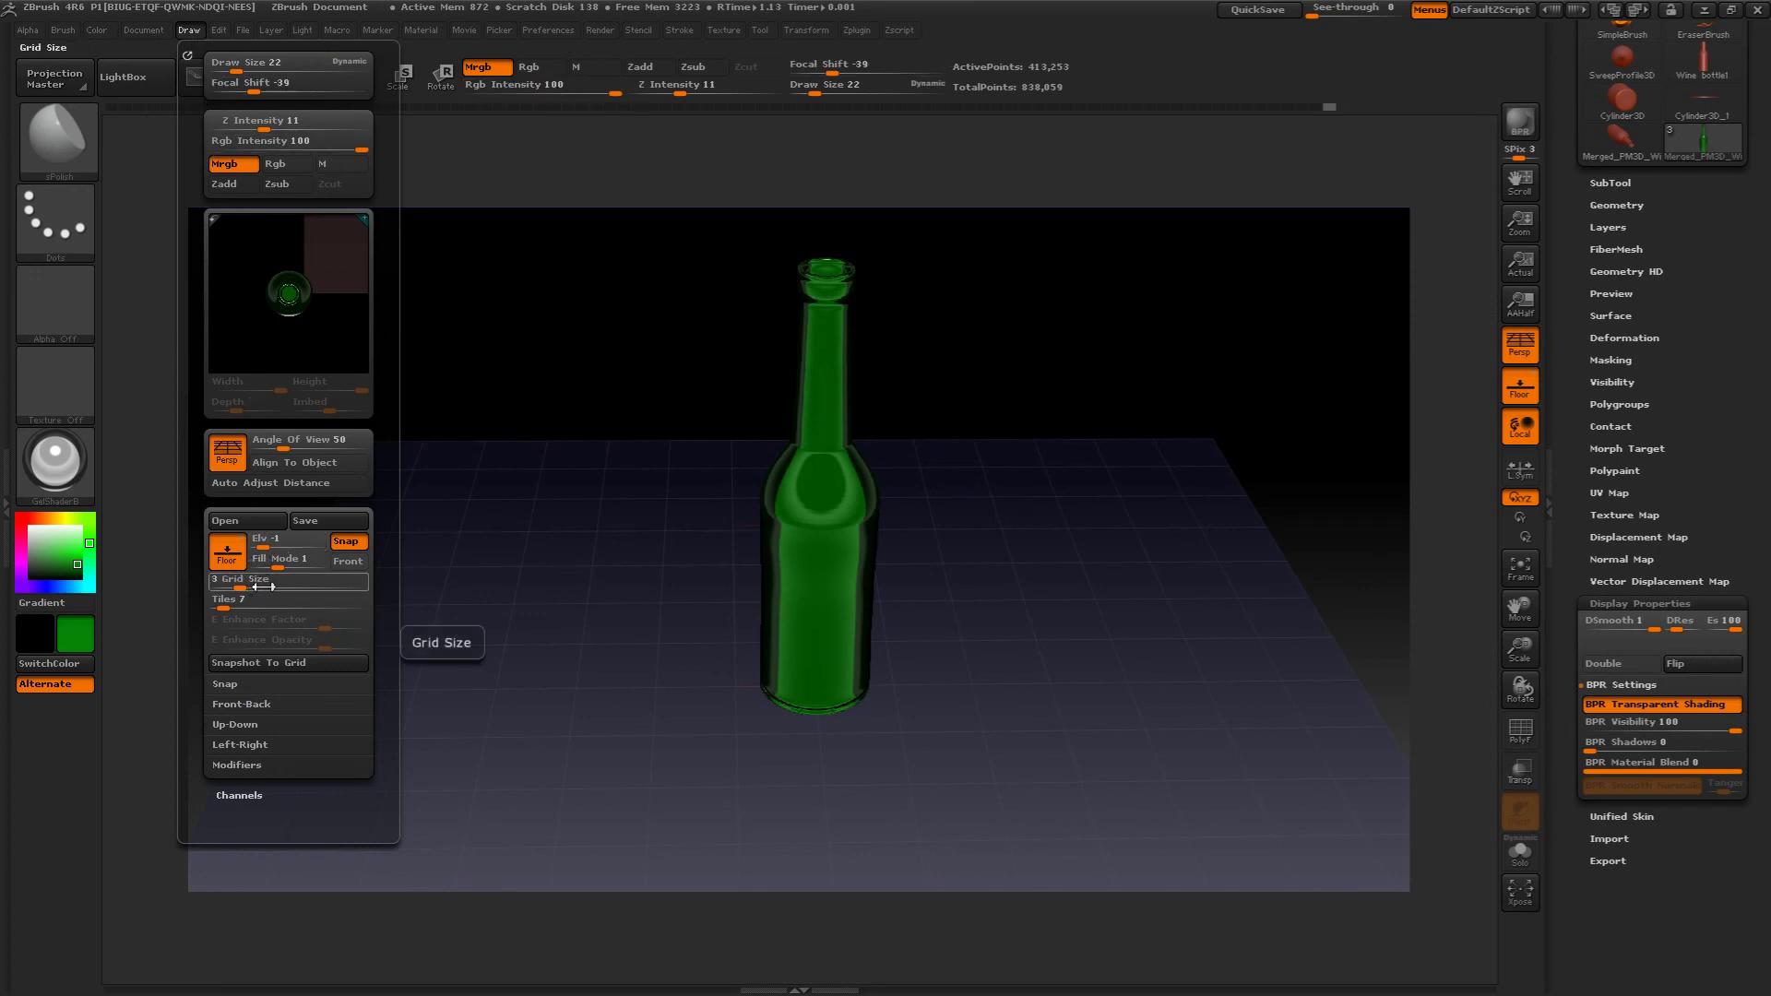
{"action": "left_click_drag", "start_coordinate": [259, 588], "coordinate": [271, 587]}
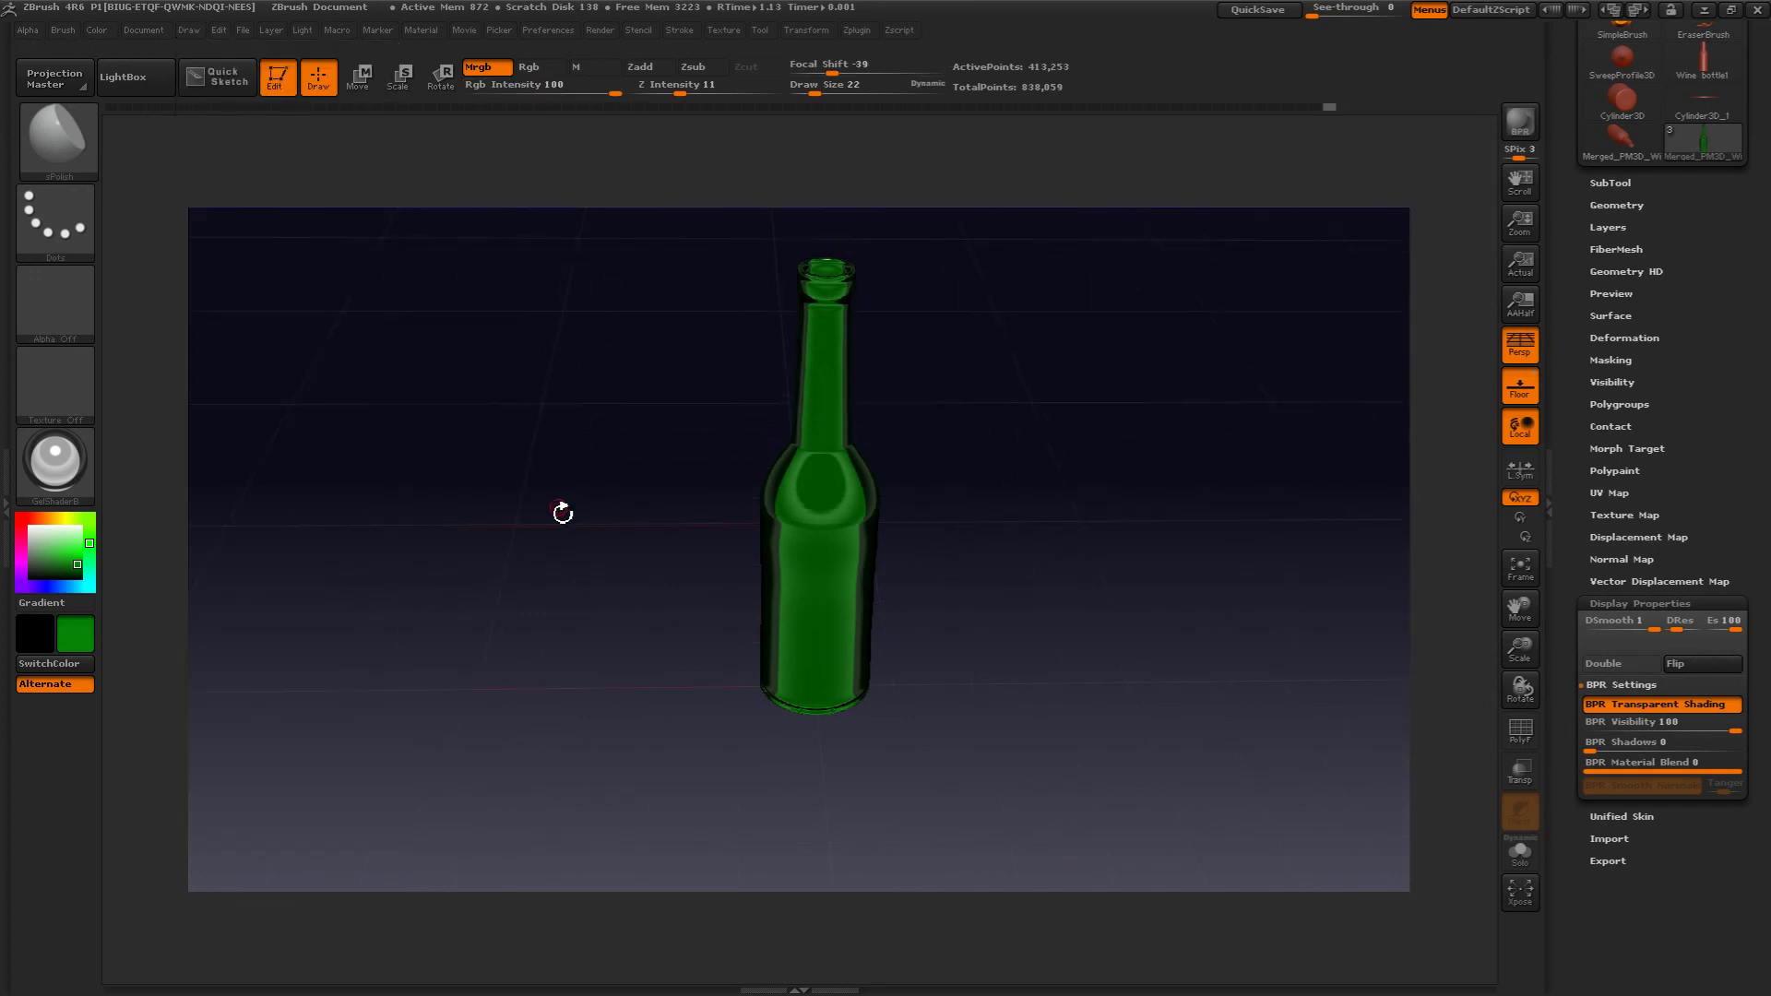
{"action": "mouse_move", "coordinate": [563, 512]}
{"action": "left_mouse_down"}
{"action": "mouse_move", "coordinate": [562, 481]}
{"action": "mouse_move", "coordinate": [564, 553]}
{"action": "left_mouse_up"}
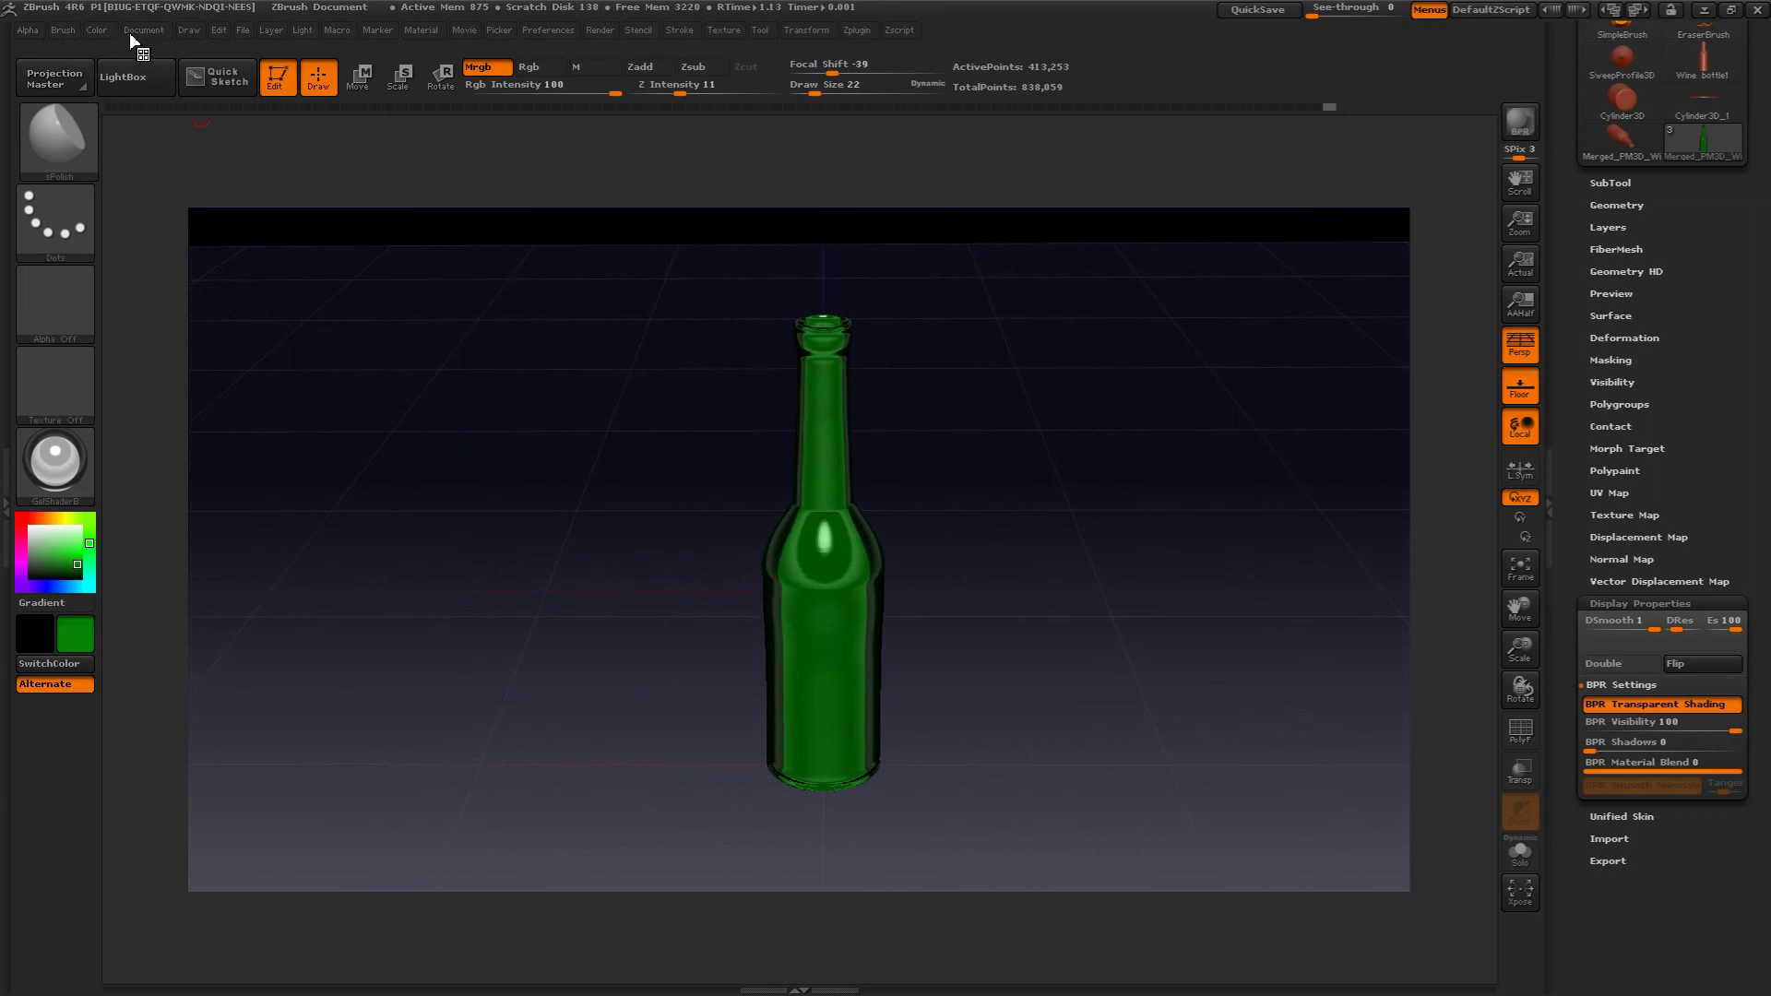
- Set the document background colour to white and make a BPR render of the bottle
{"action": "left_click", "coordinate": [95, 29]}
{"action": "mouse_move", "coordinate": [131, 30]}
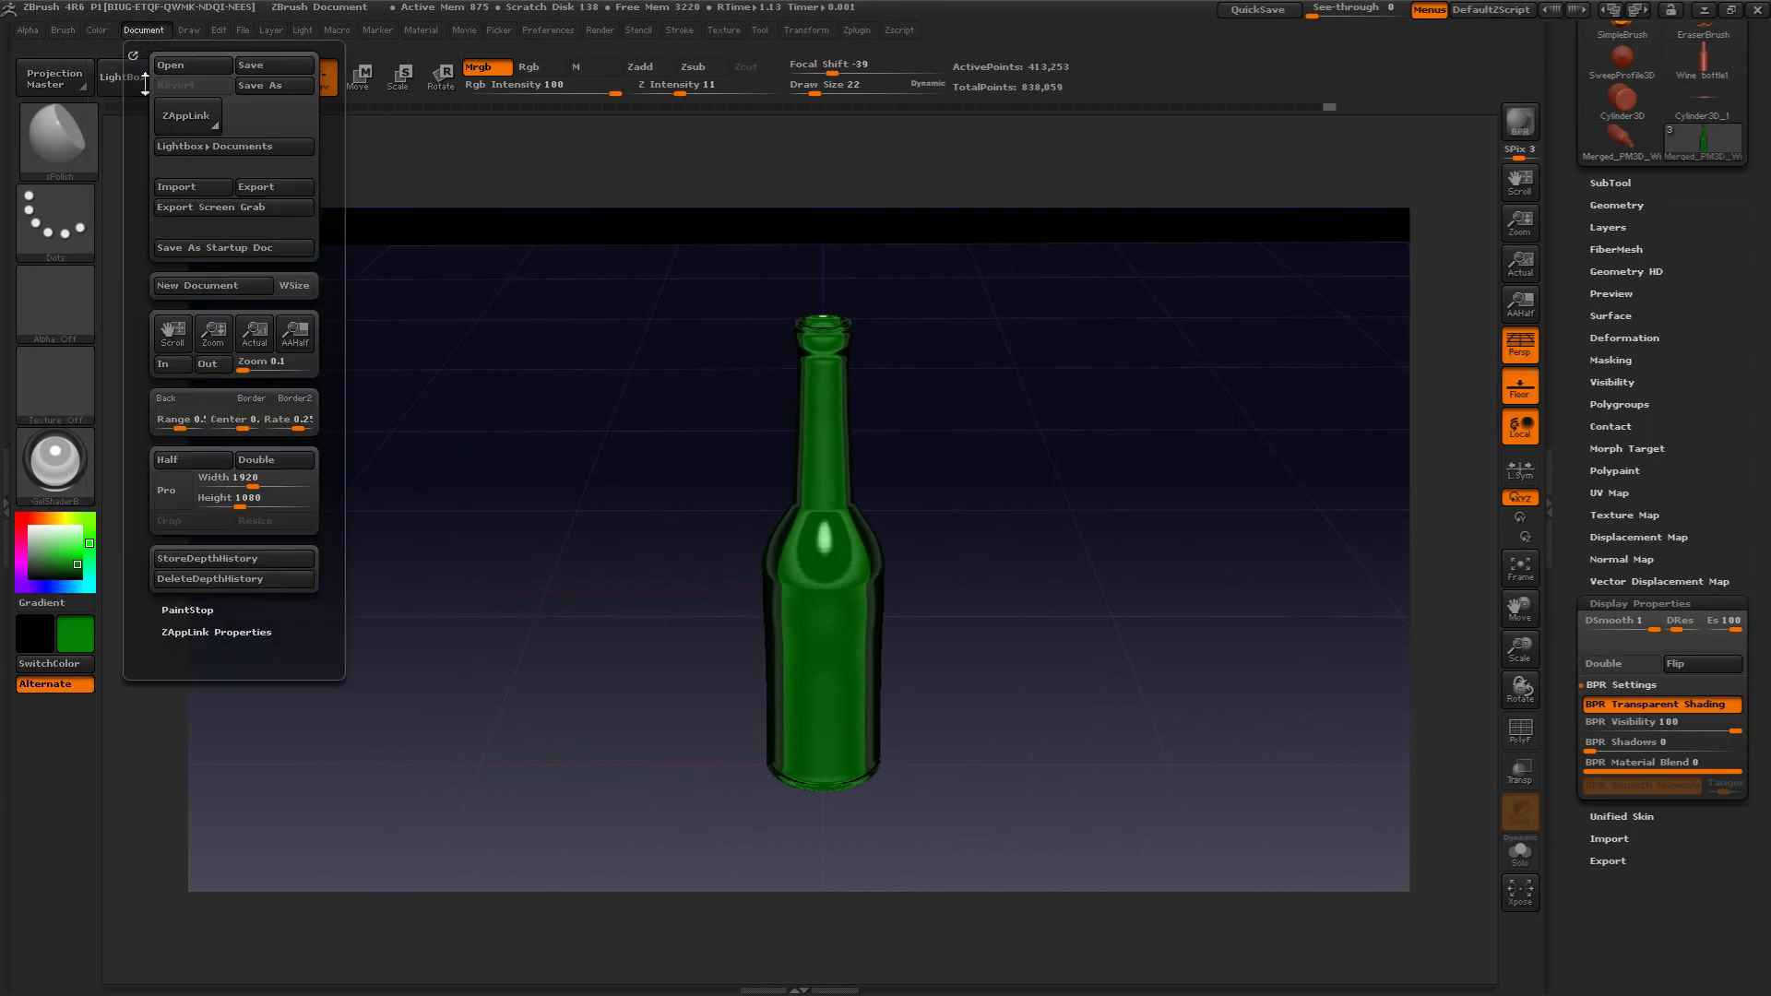
{"action": "left_click_drag", "start_coordinate": [166, 399], "coordinate": [37, 531]}
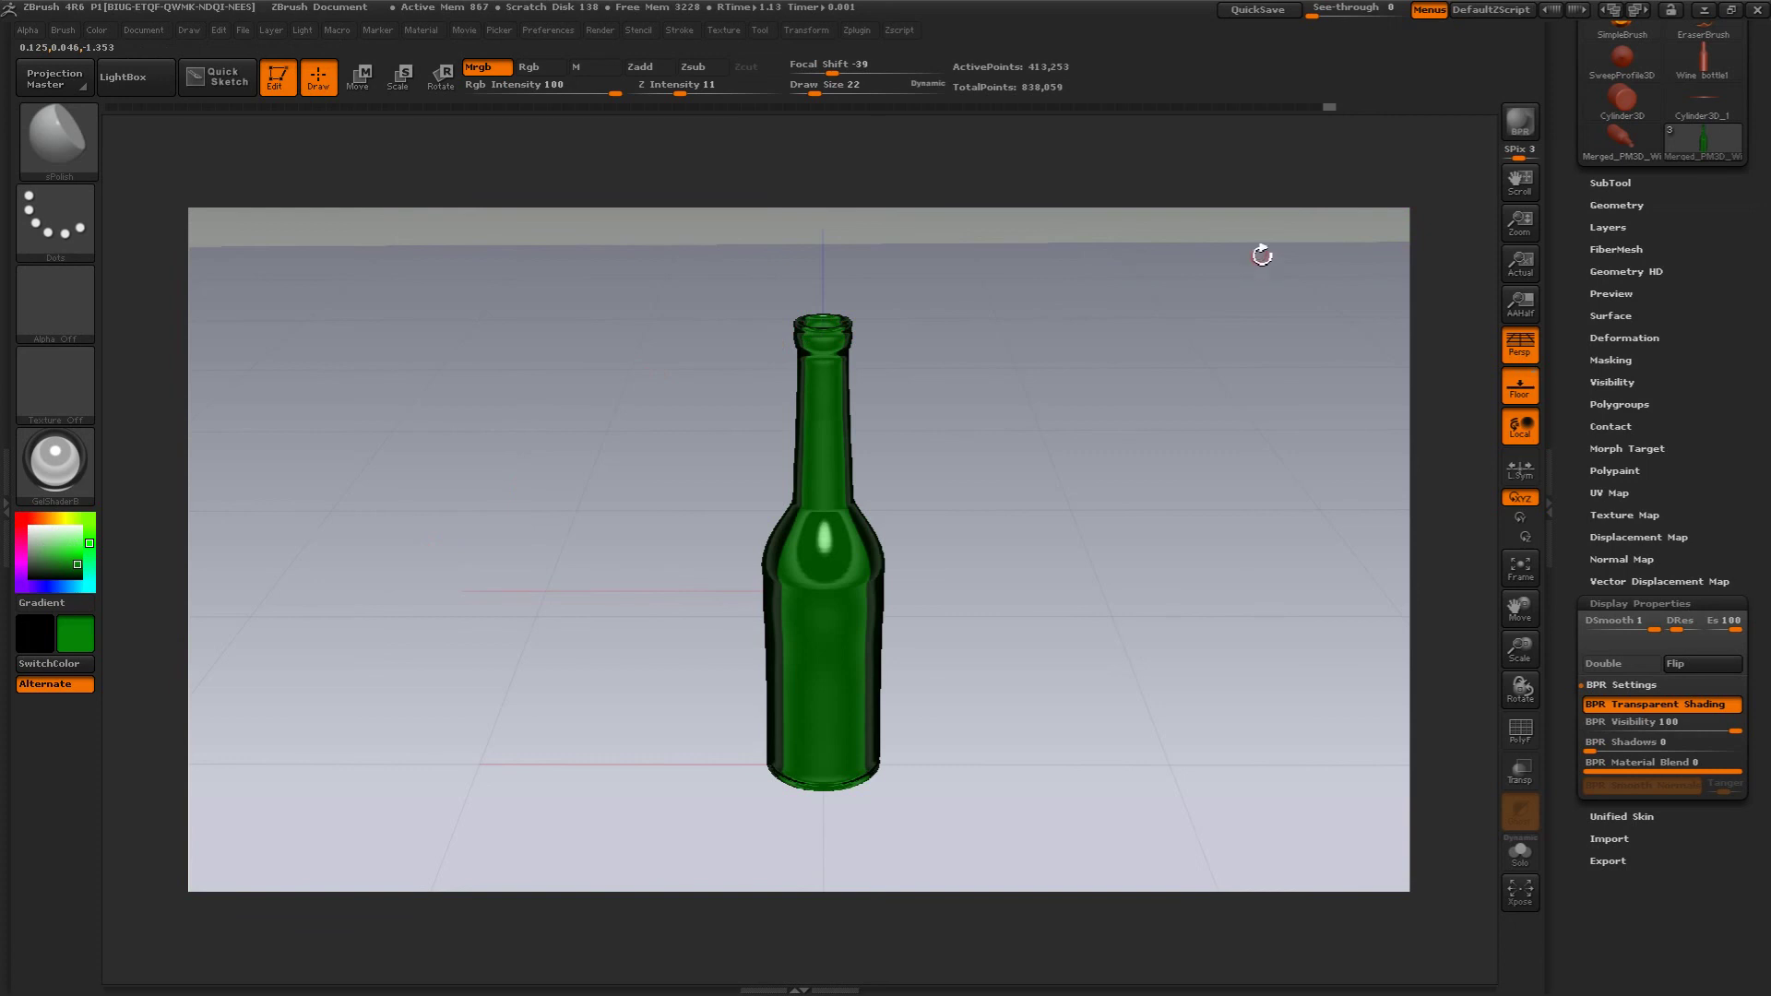
{"action": "left_click", "coordinate": [1519, 120]}
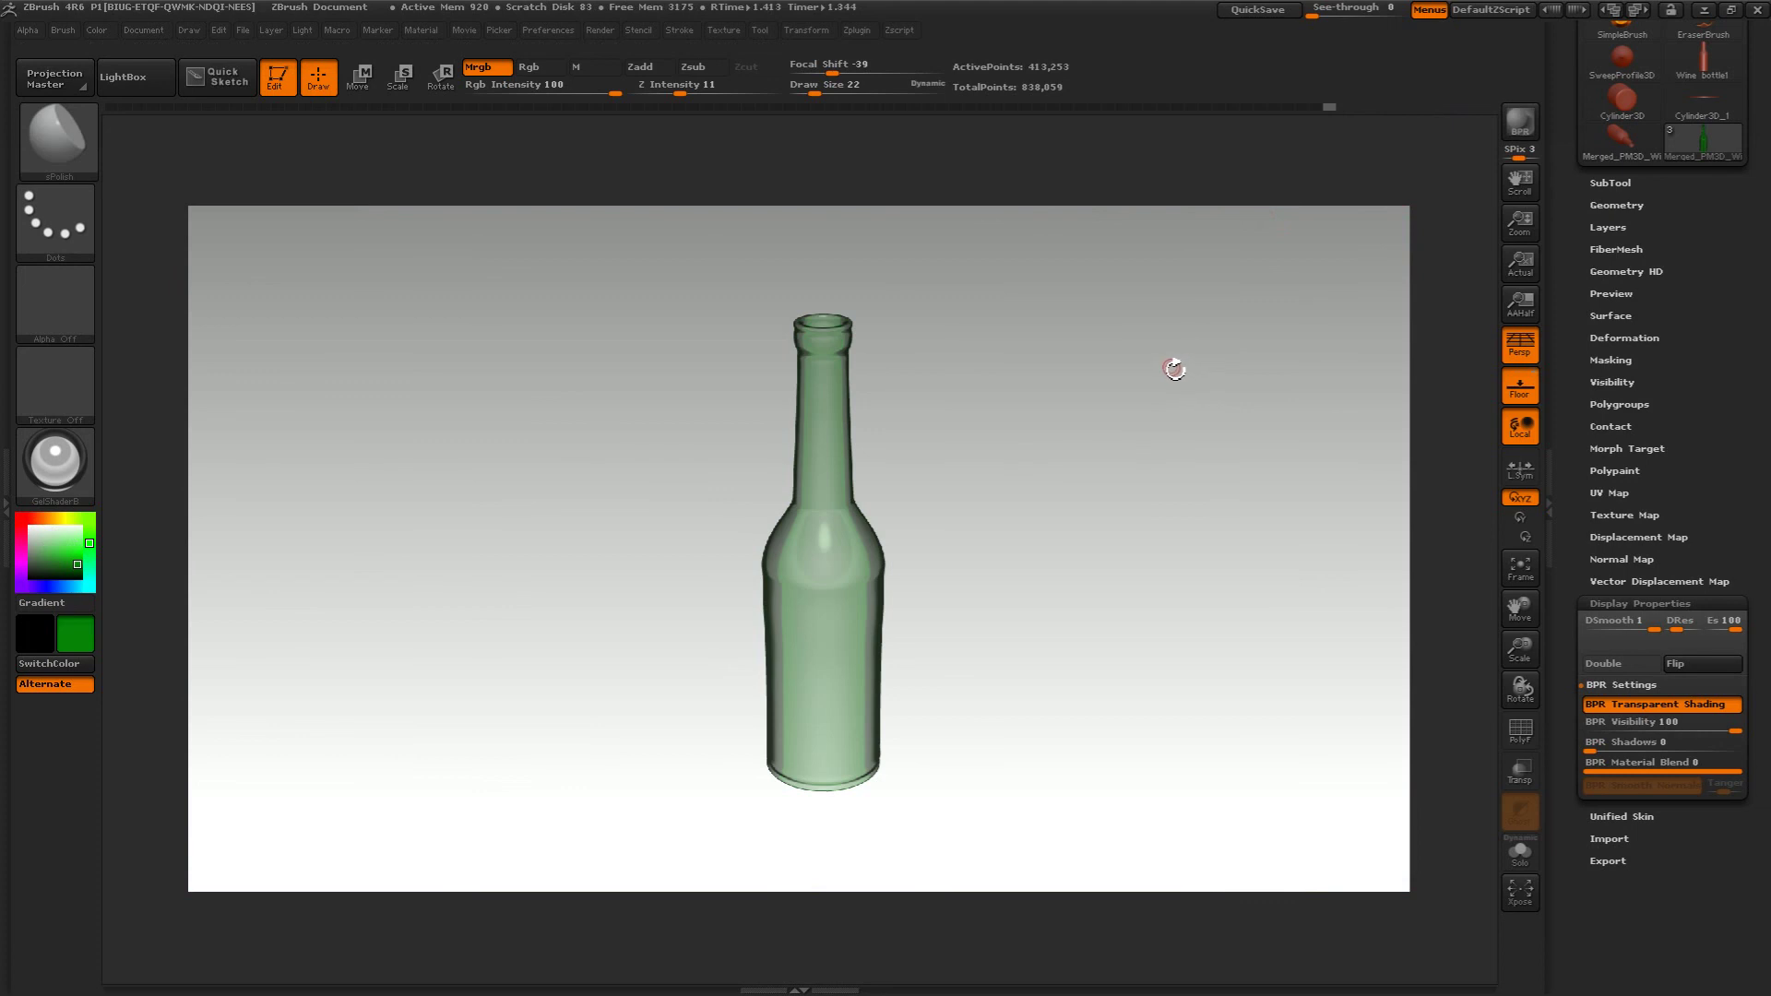
{"action": "left_click", "coordinate": [1112, 388]}
{"action": "left_click_drag", "start_coordinate": [1111, 398], "coordinate": [1072, 411]}
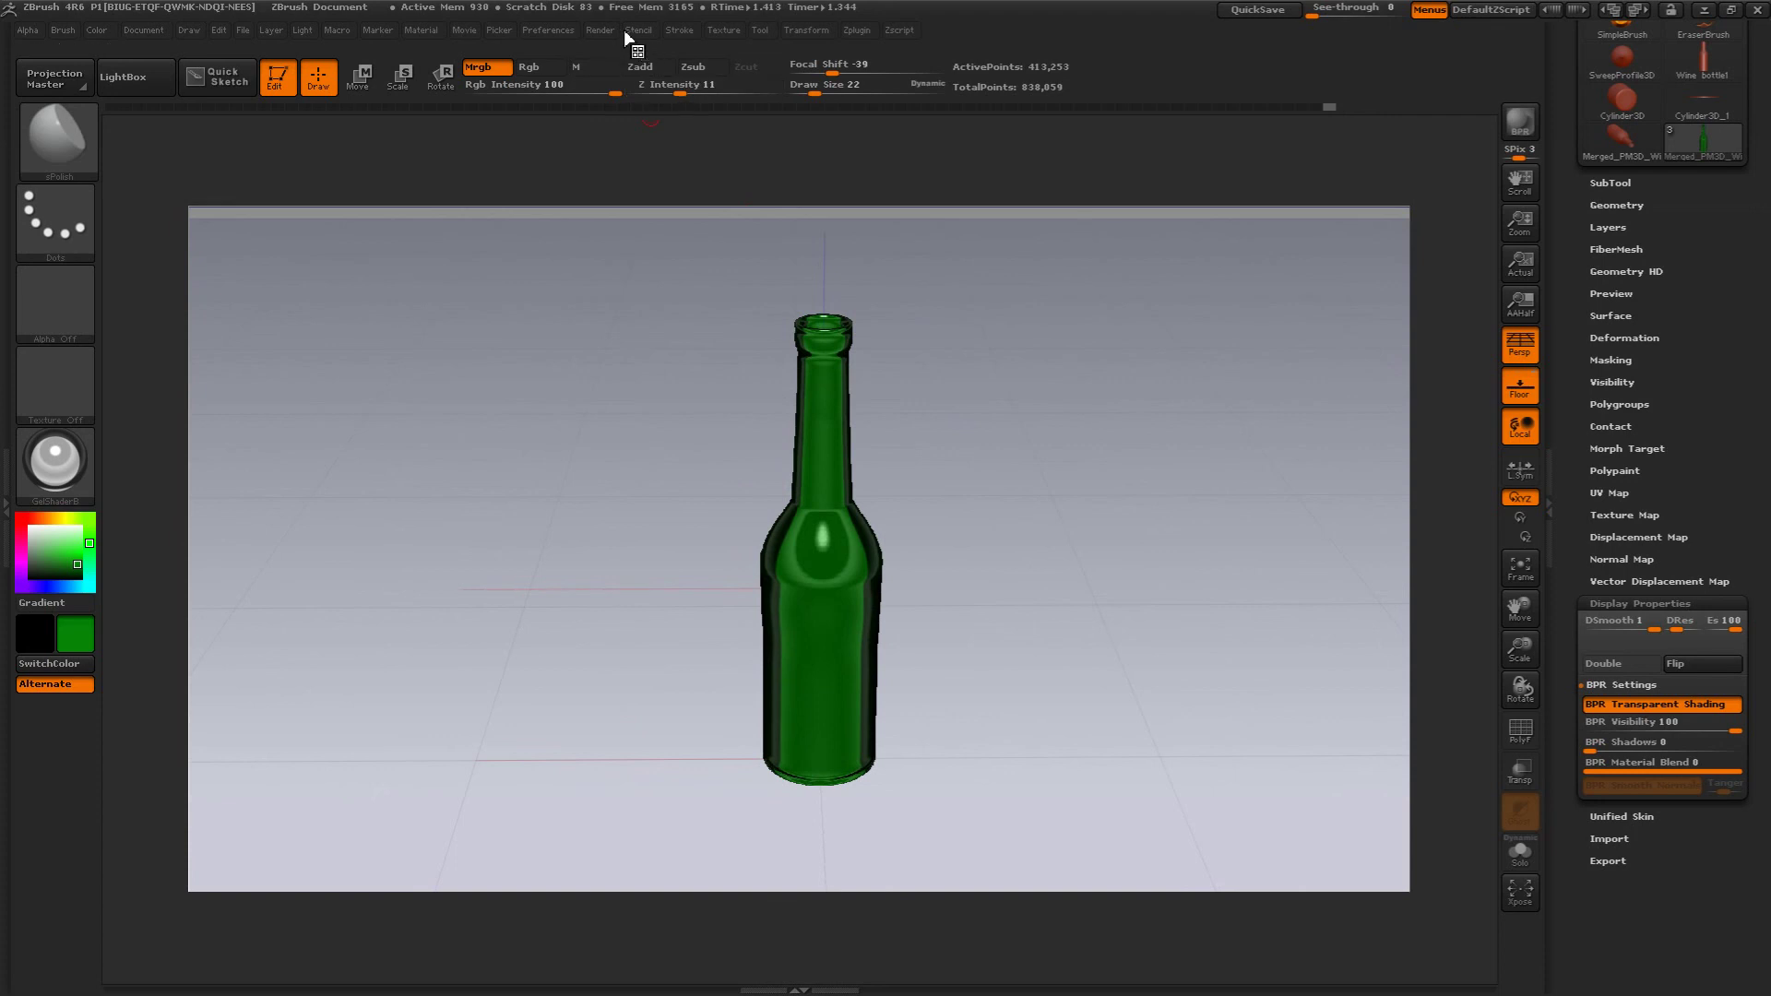
- Lower the Strength in the BPR Transparency render settings and make a BPR render of the bottle
{"action": "left_click", "coordinate": [600, 30]}
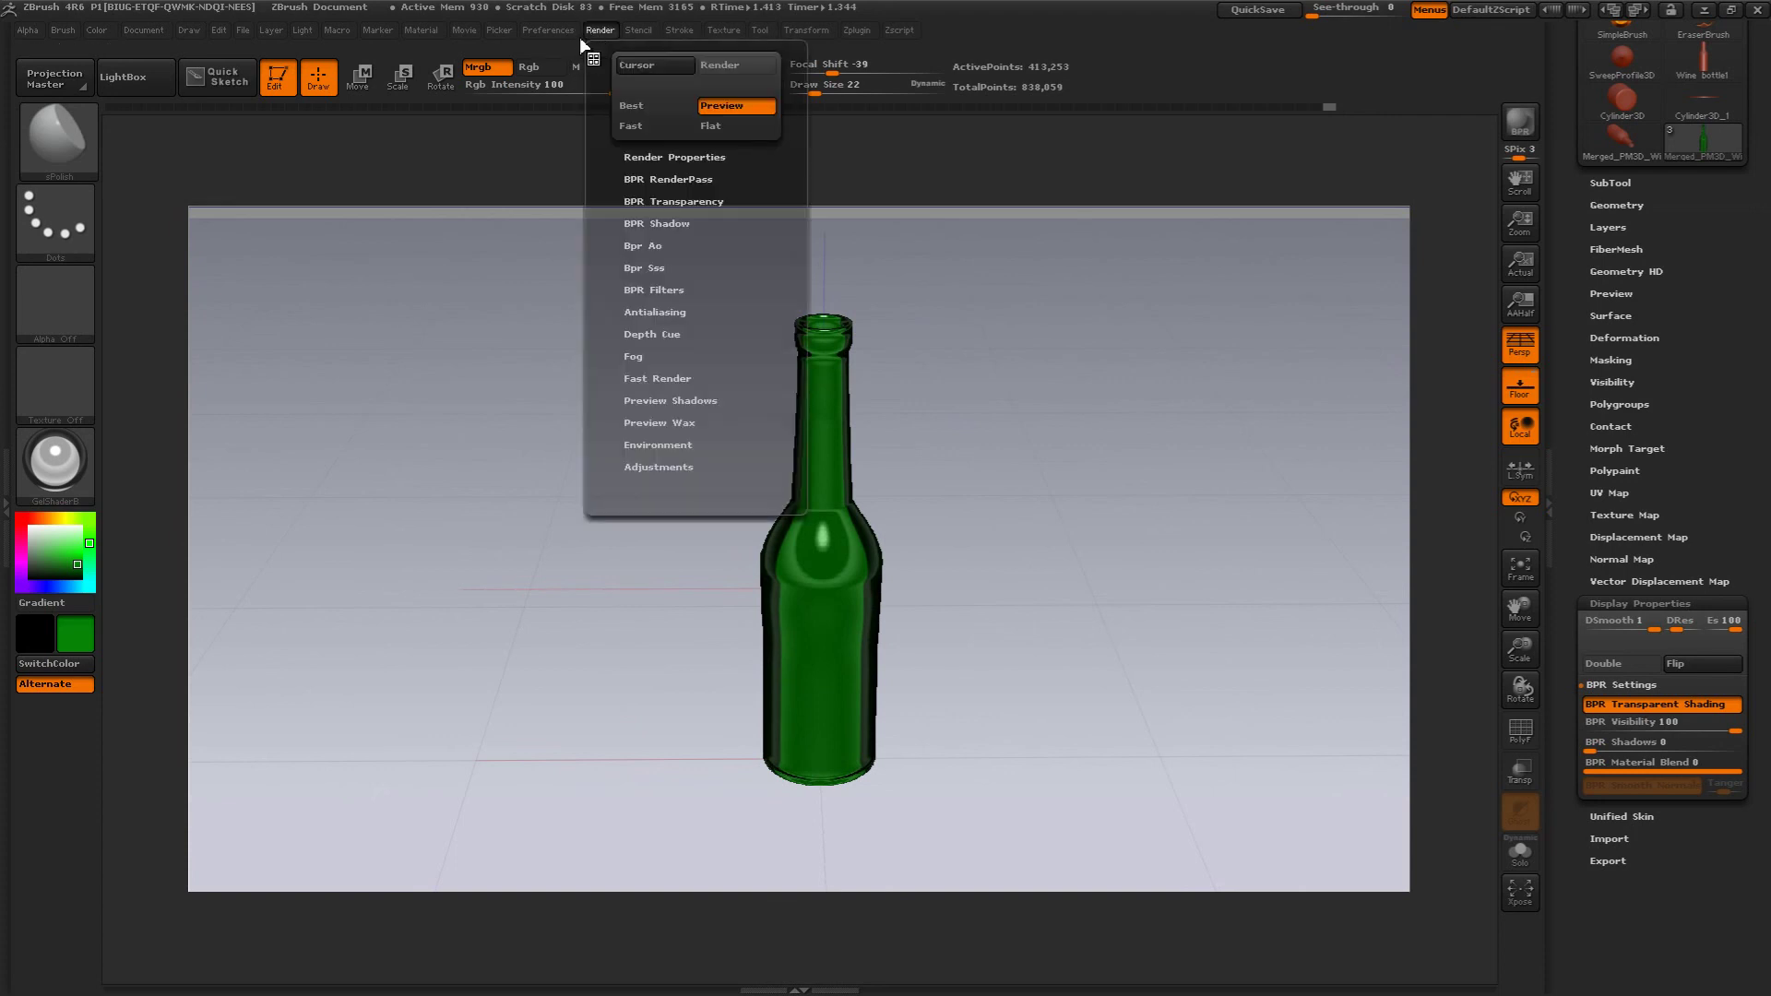
{"action": "left_click", "coordinate": [552, 29]}
{"action": "left_click", "coordinate": [599, 30]}
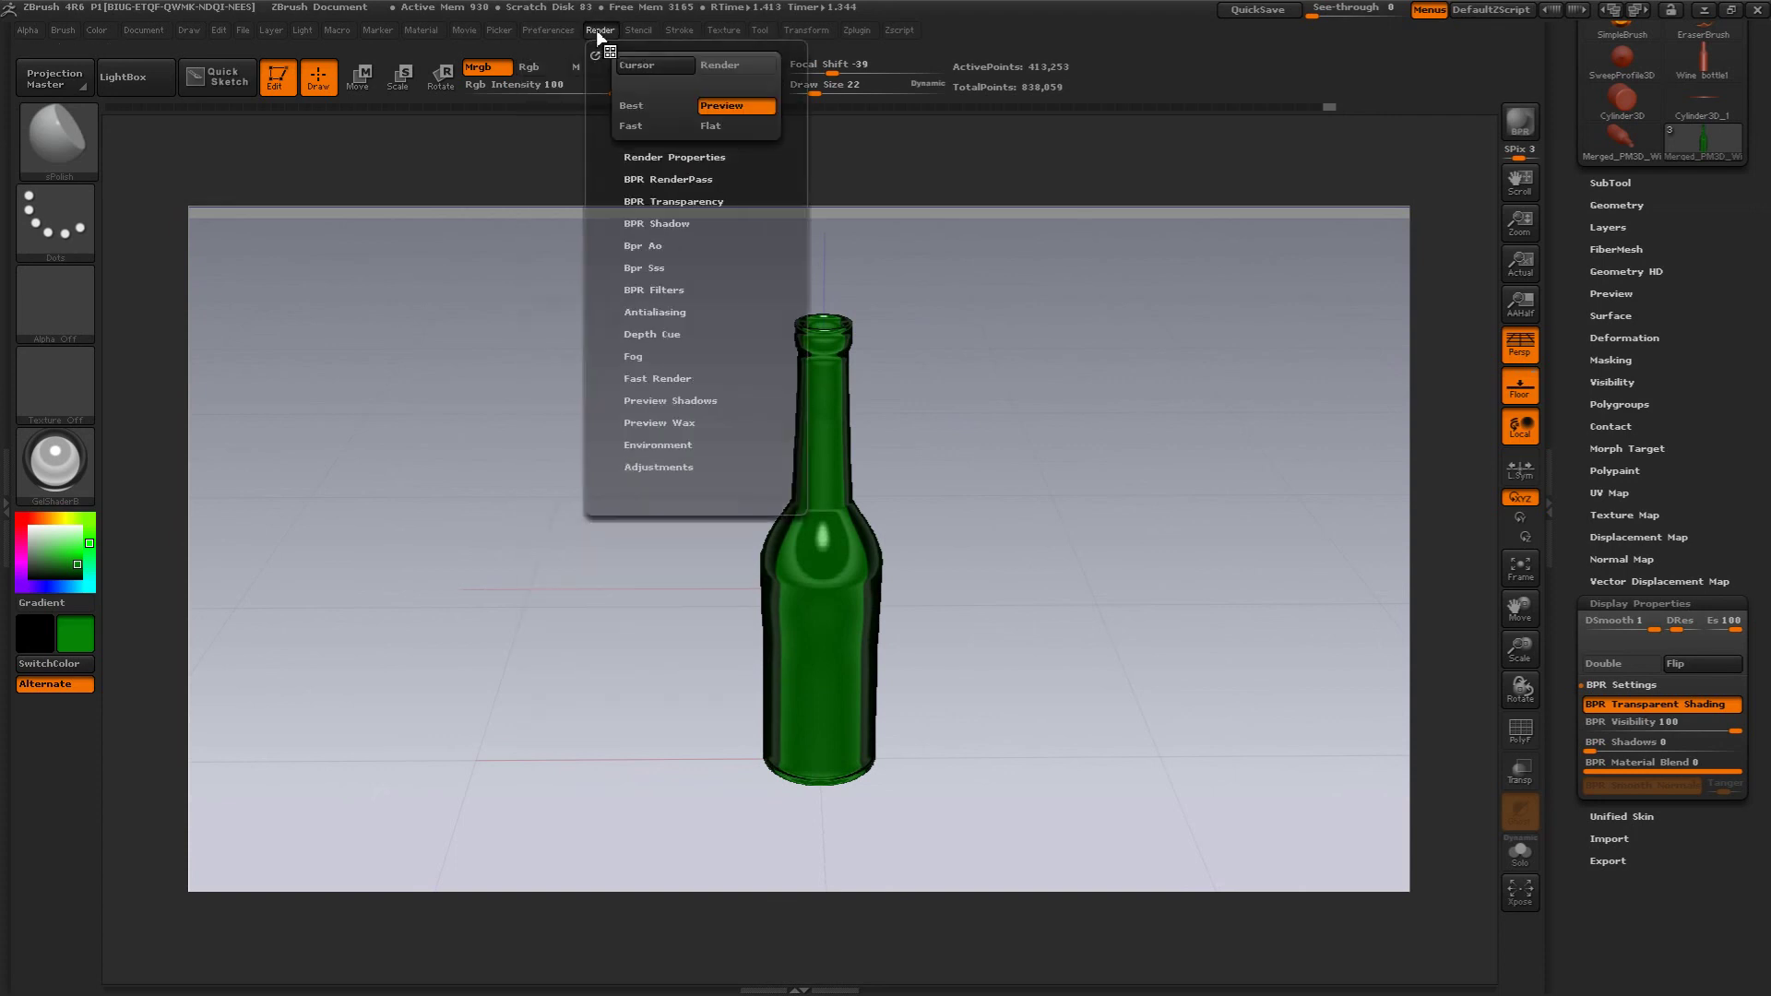
{"action": "left_click", "coordinate": [644, 157]}
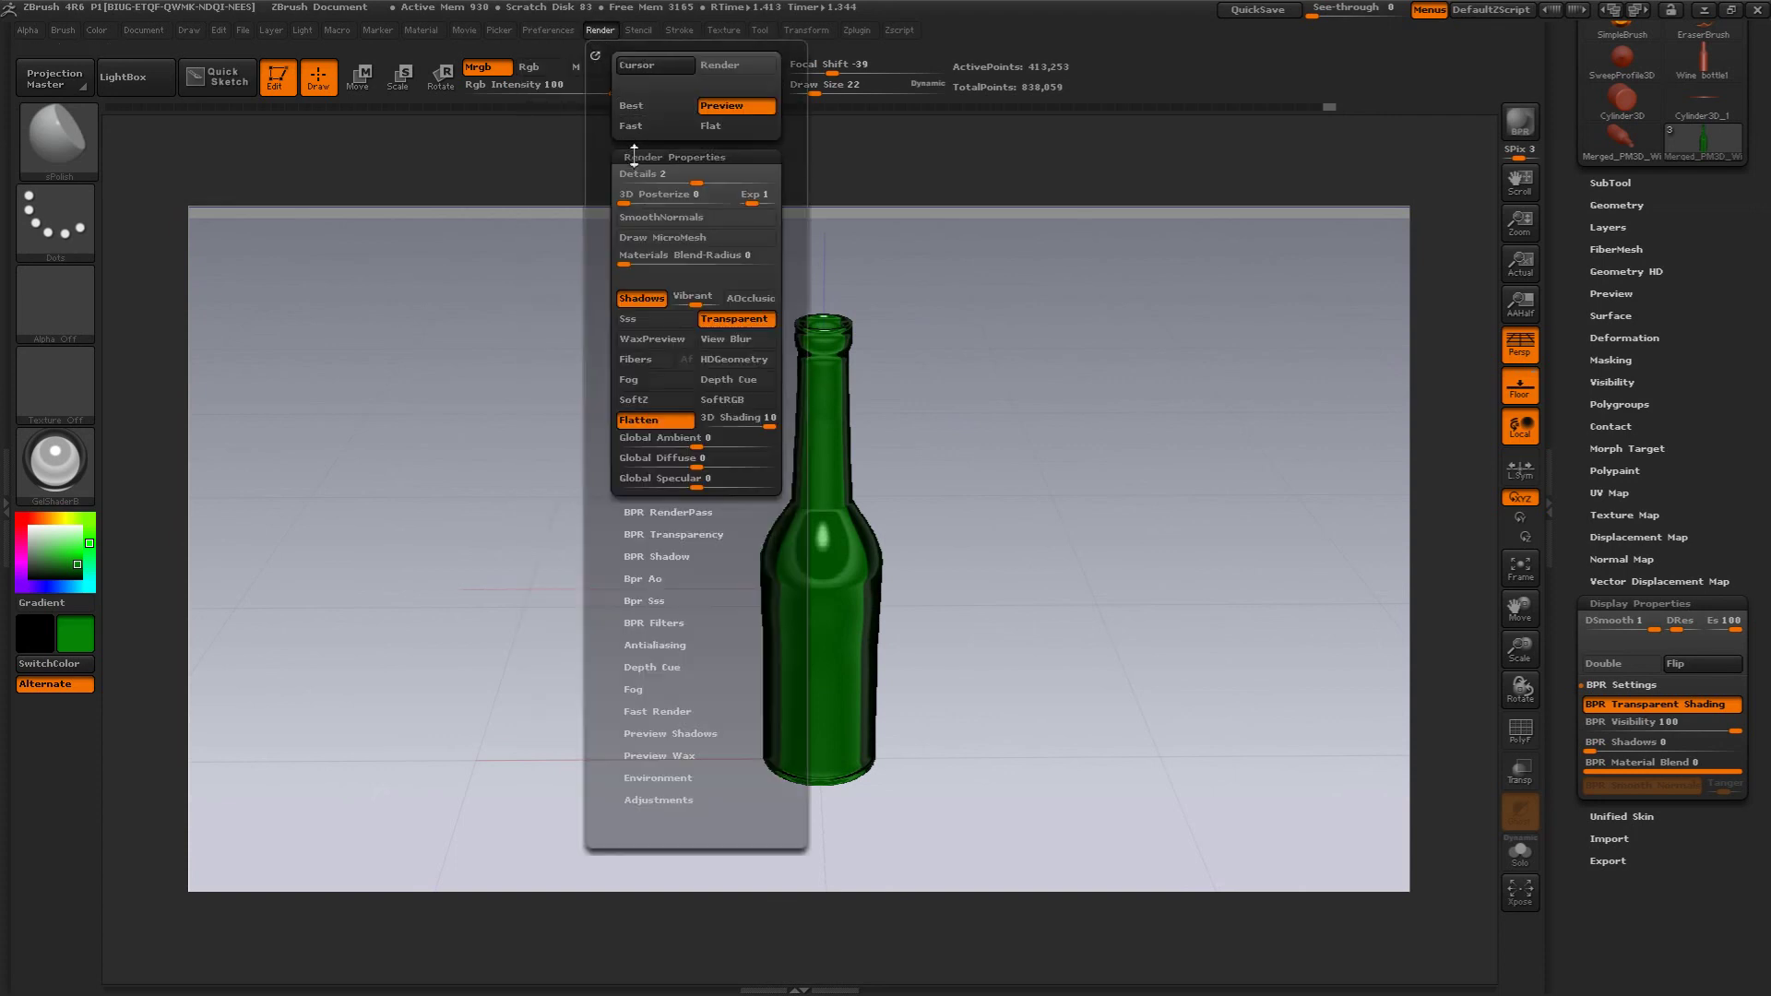
{"action": "left_click", "coordinate": [636, 534]}
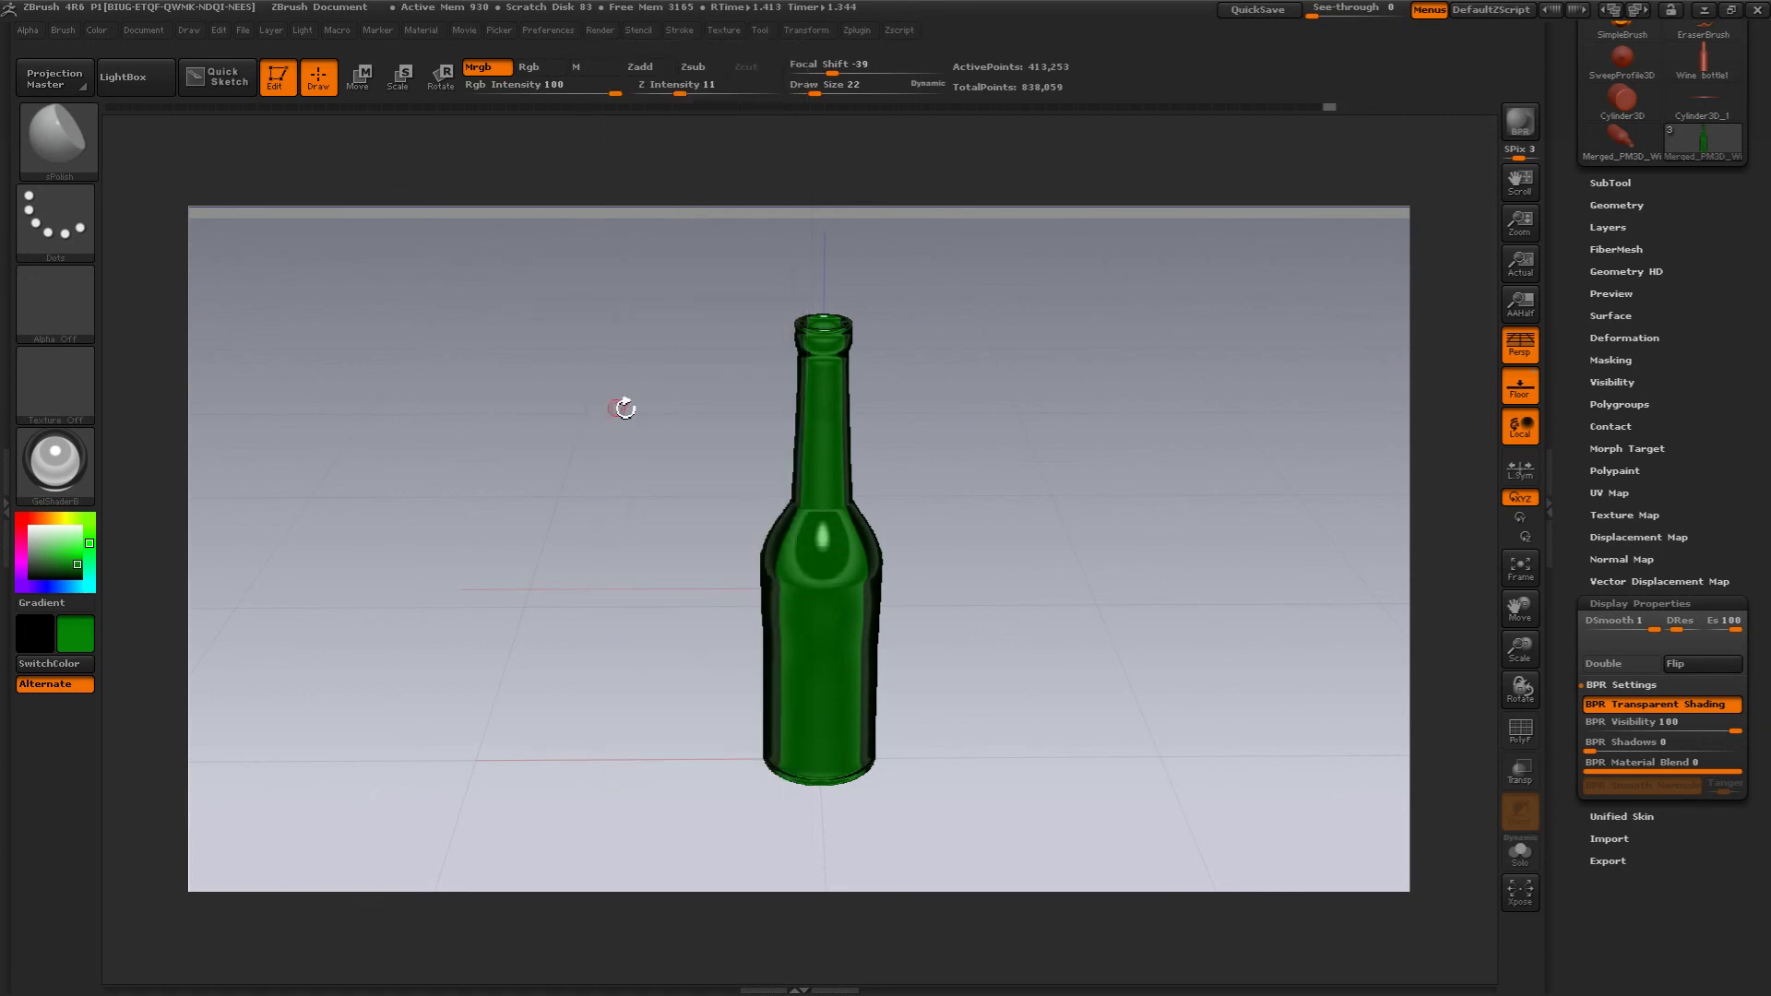
{"action": "left_click", "coordinate": [599, 30]}
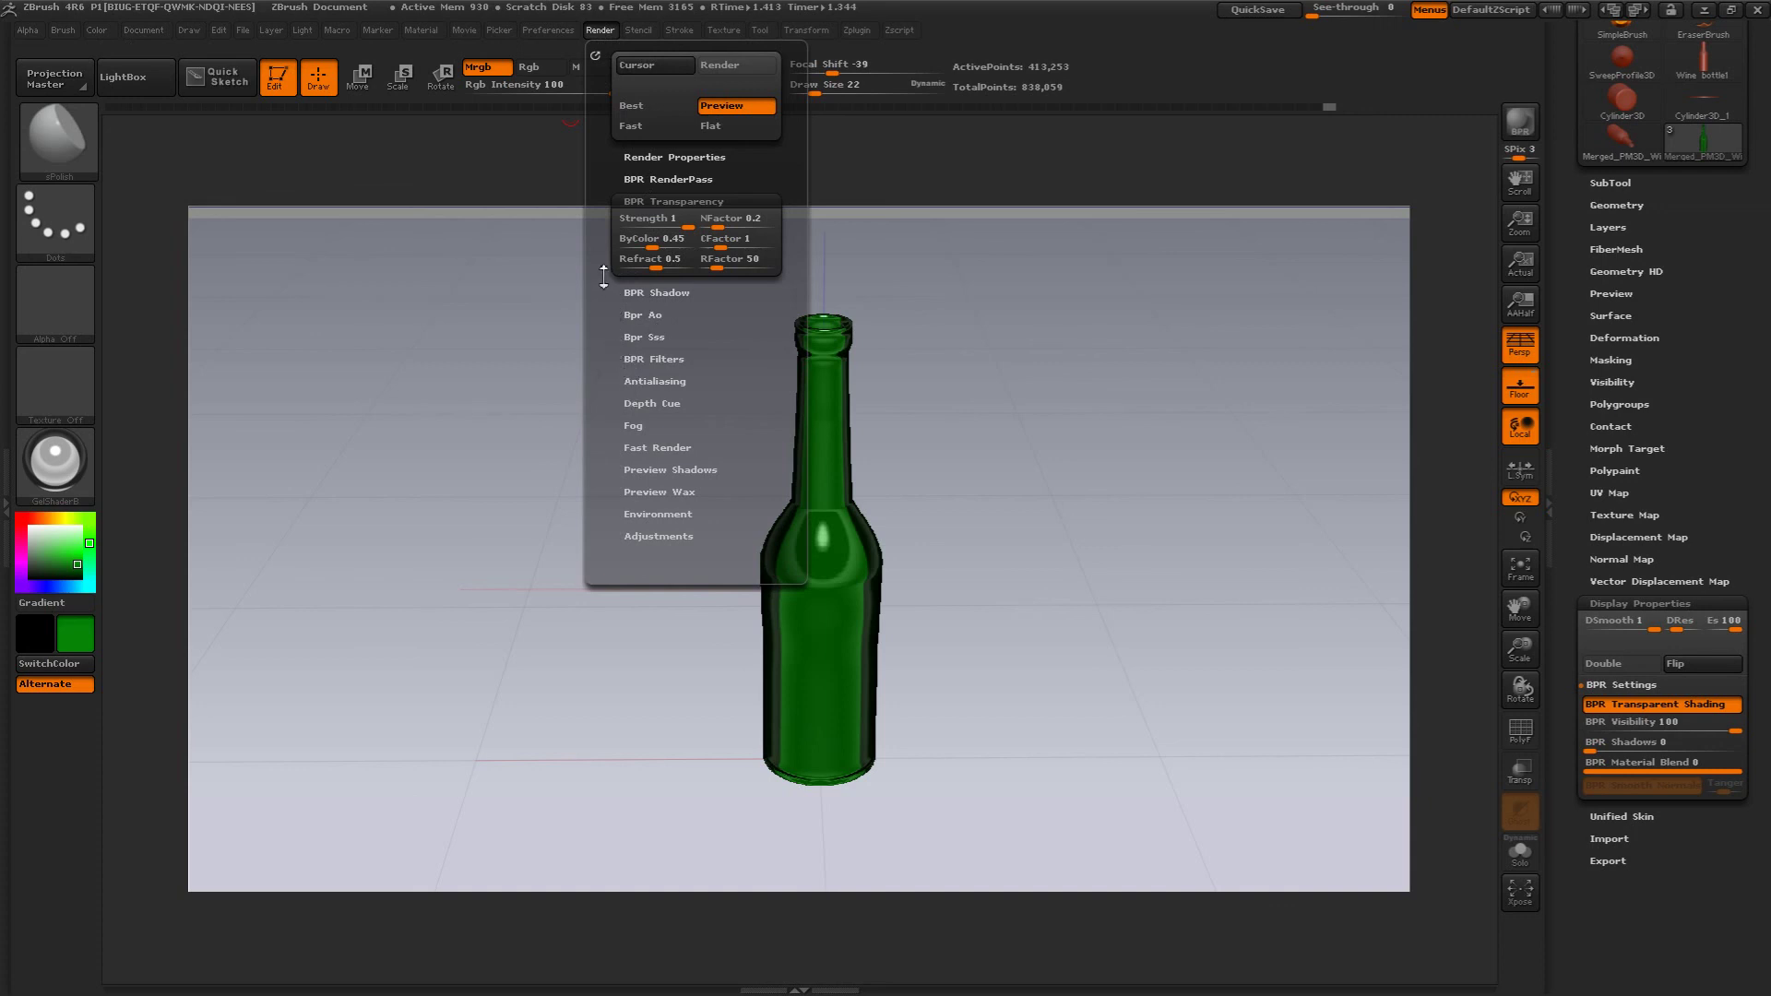
{"action": "left_click_drag", "start_coordinate": [673, 219], "coordinate": [661, 221]}
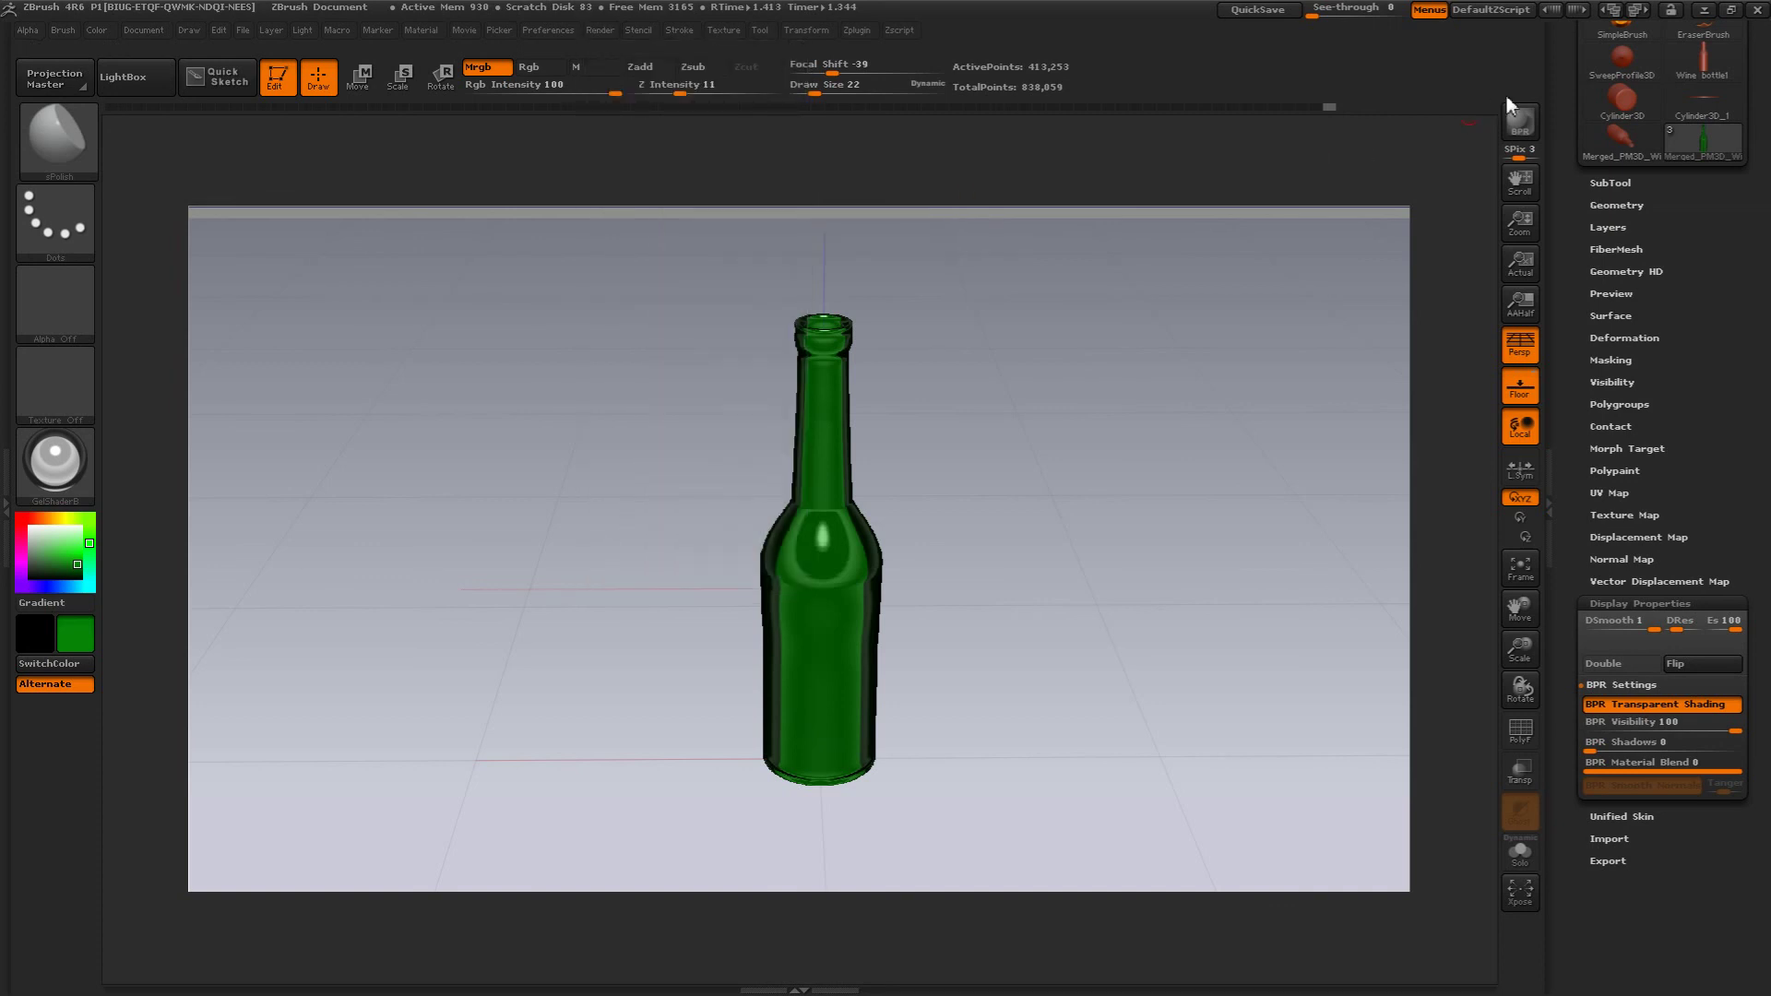
{"action": "left_click", "coordinate": [1520, 120]}
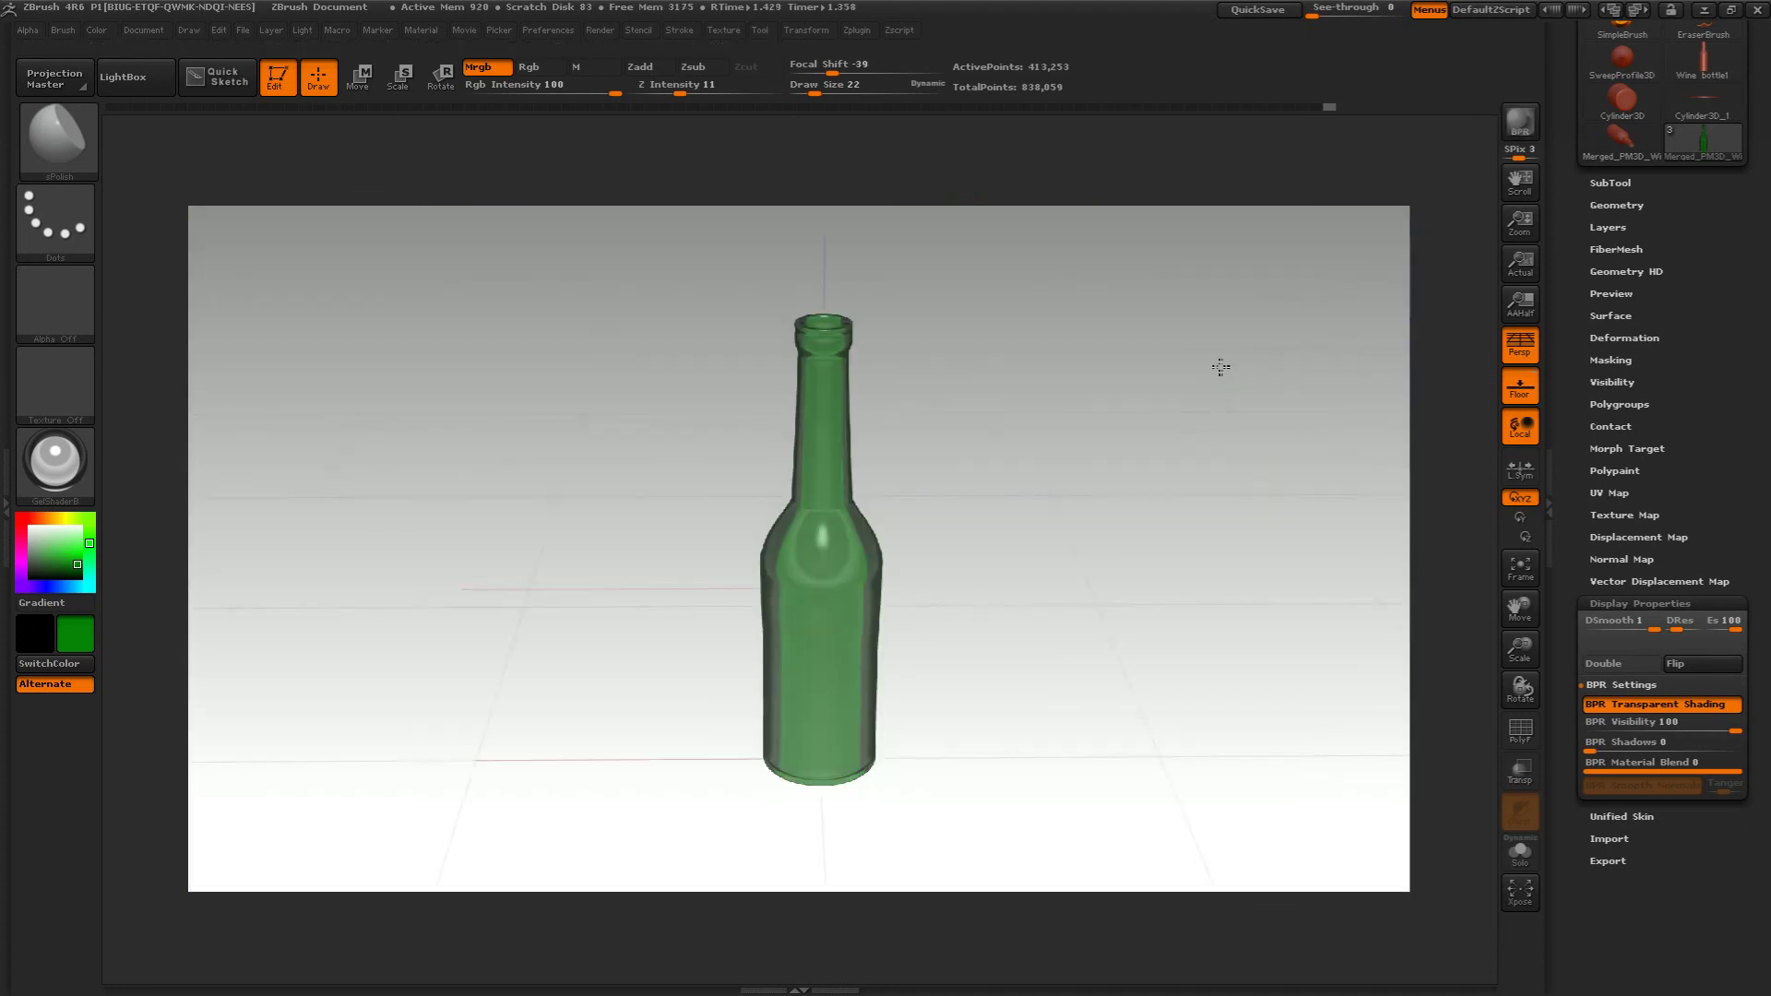
{"action": "left_click_drag", "start_coordinate": [1222, 368], "coordinate": [1221, 376]}
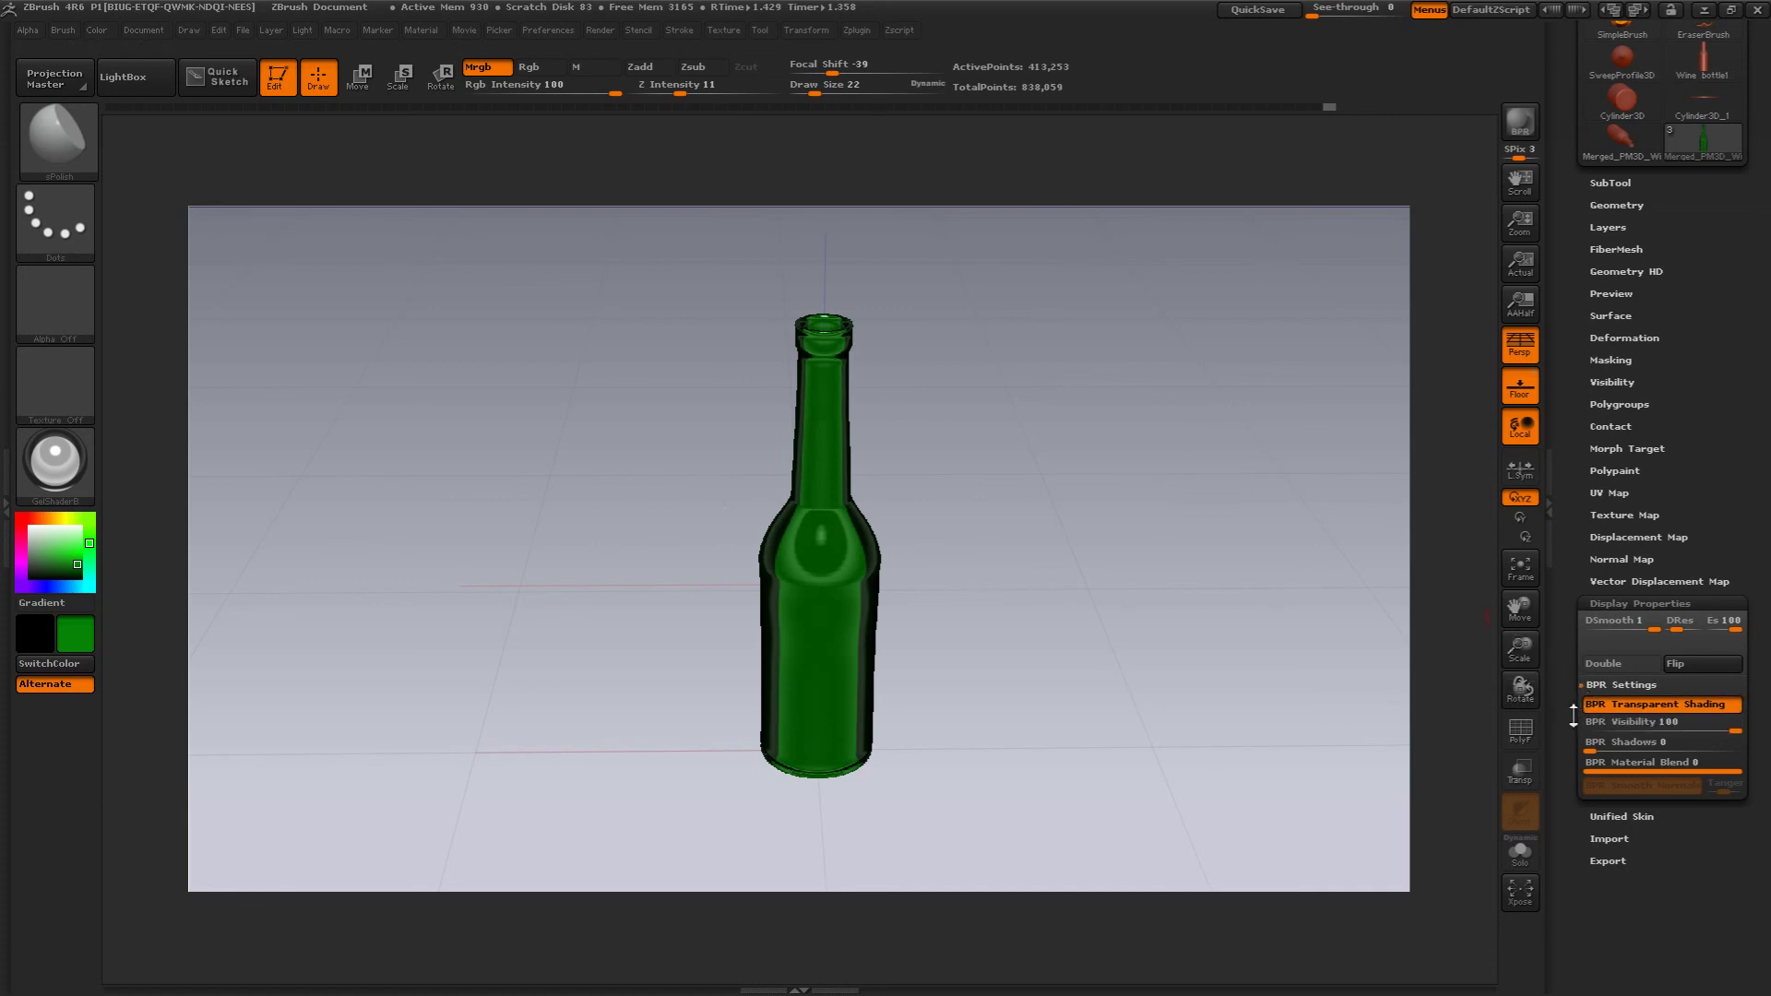
- Set the bottle's BPR Shadows to 30 and make a BPR render from a slightly different angle
{"action": "left_click", "coordinate": [1616, 746]}
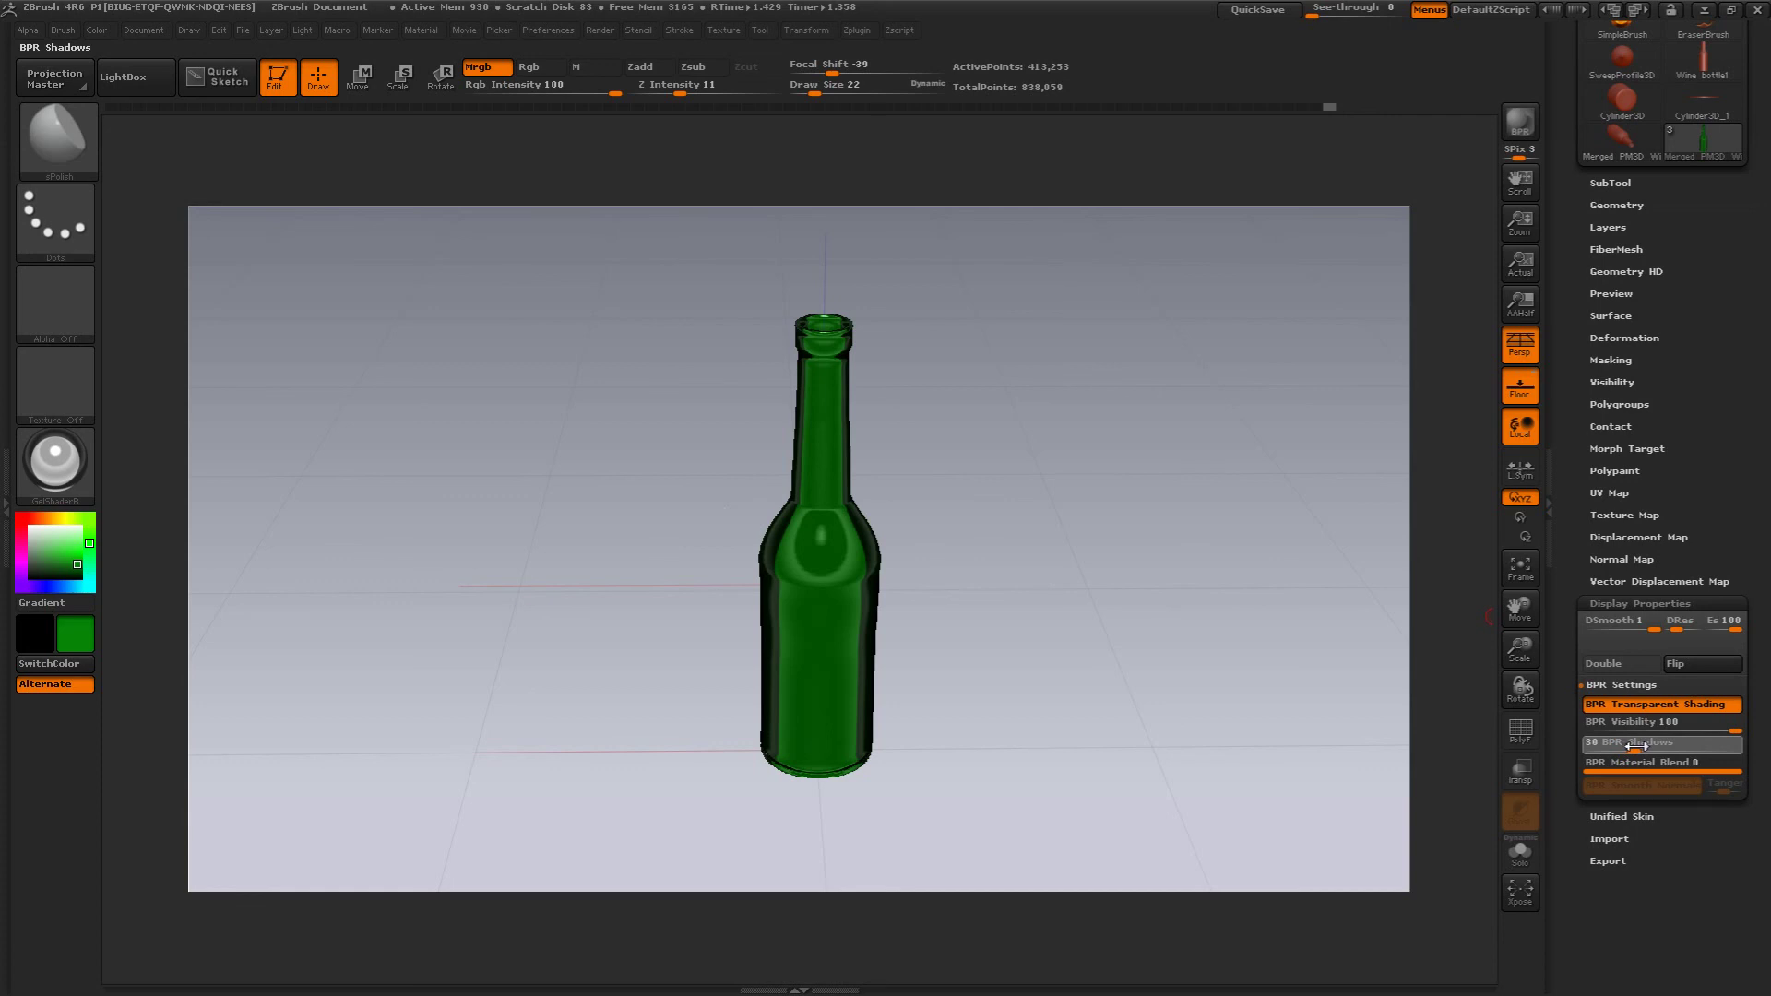
{"action": "left_click_drag", "start_coordinate": [1245, 406], "coordinate": [1234, 420]}
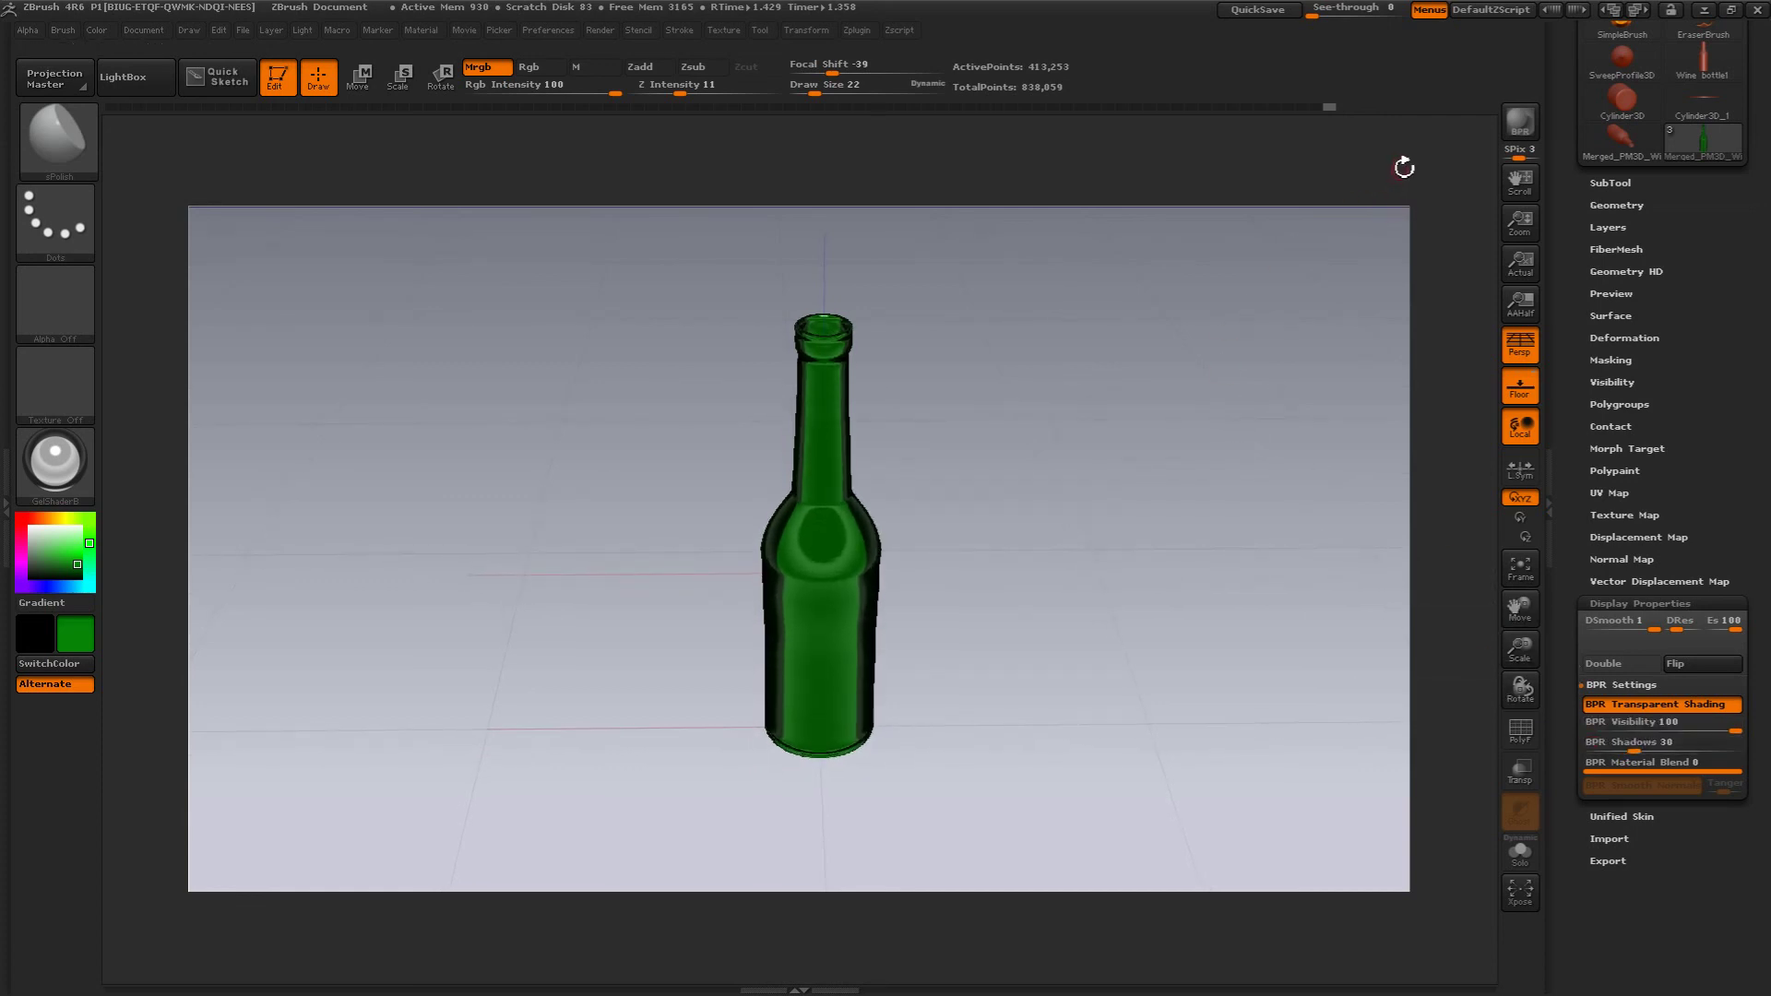
{"action": "left_click", "coordinate": [1505, 118]}
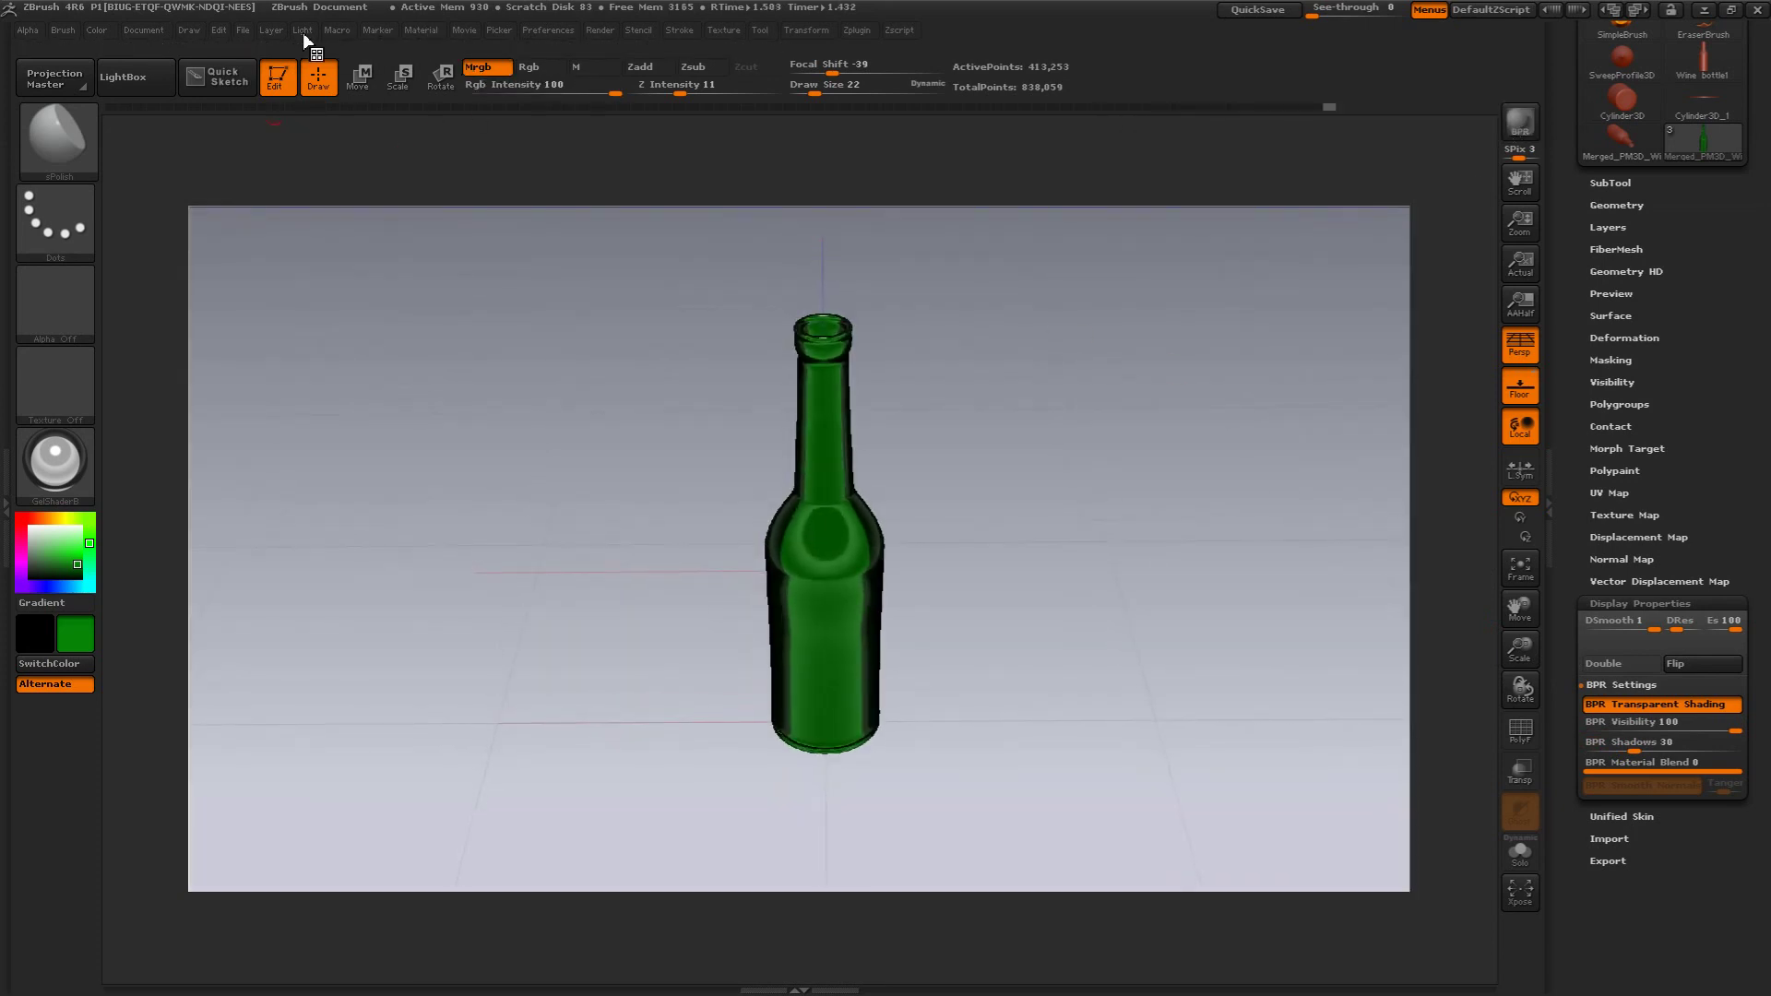
- Shift the light toward the bottle's left side and make a BPR render with its shadow cast to the right
{"action": "left_click", "coordinate": [302, 29]}
{"action": "left_click_drag", "start_coordinate": [356, 103], "coordinate": [349, 100]}
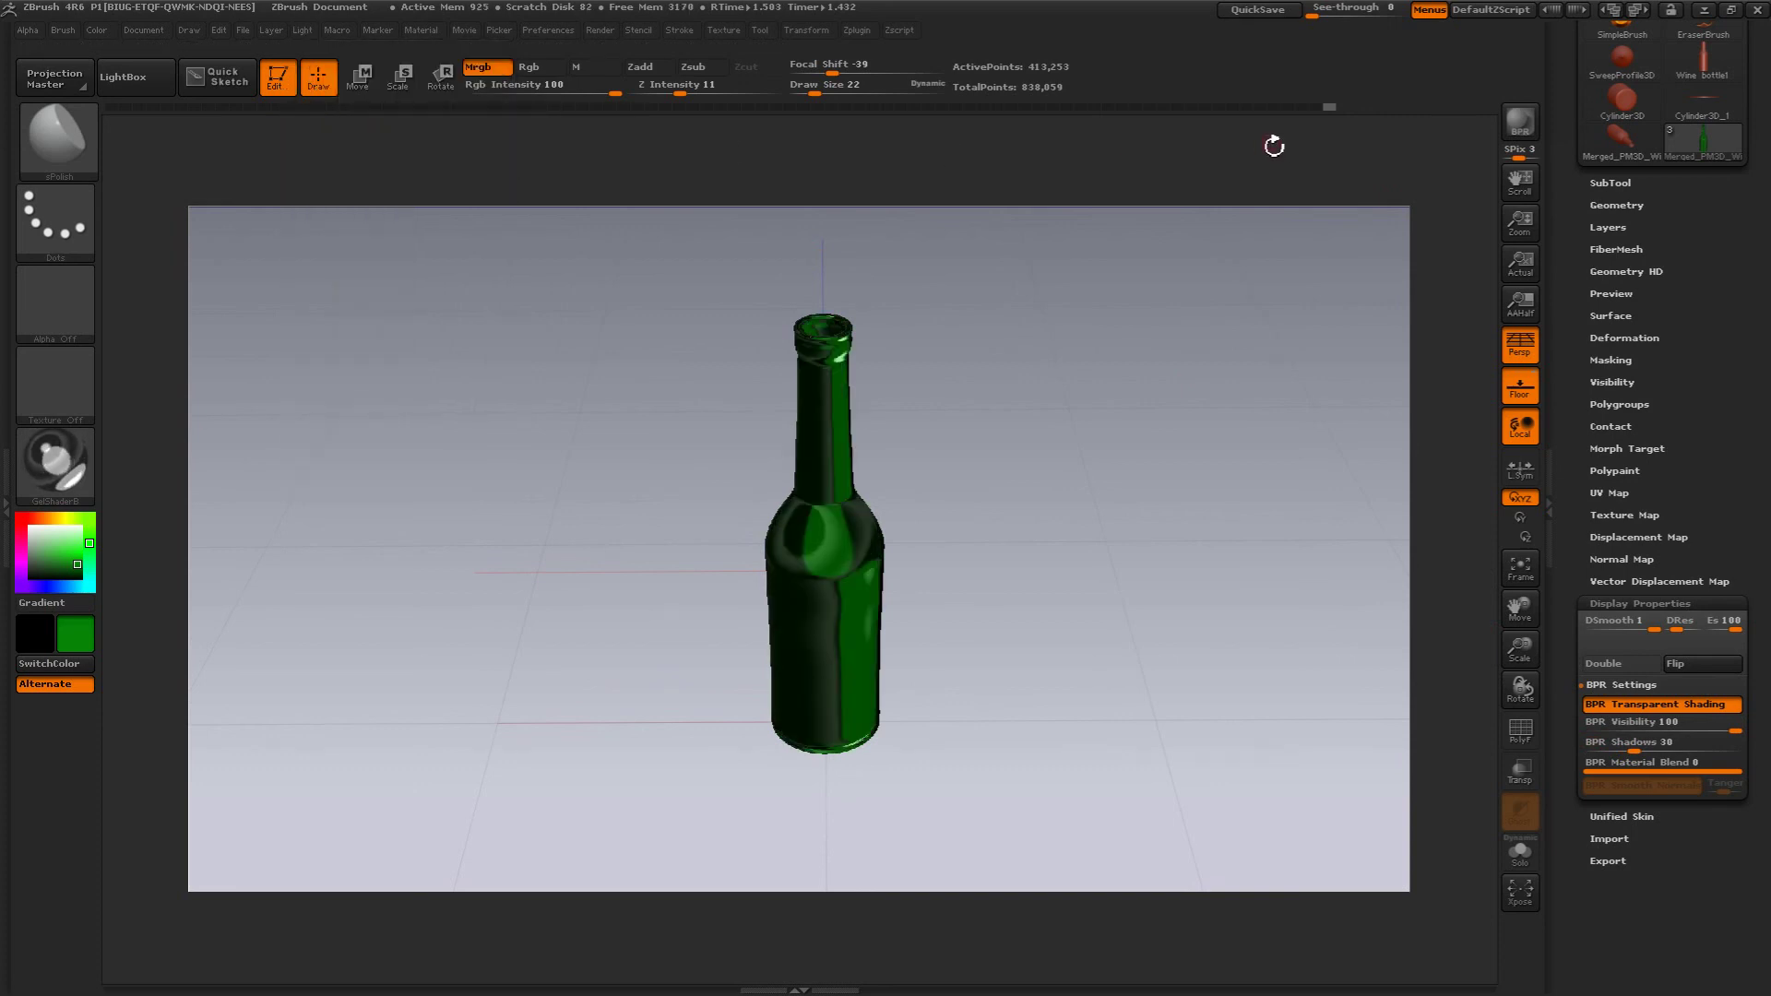
{"action": "key", "text": "ctrl+shift+r"}
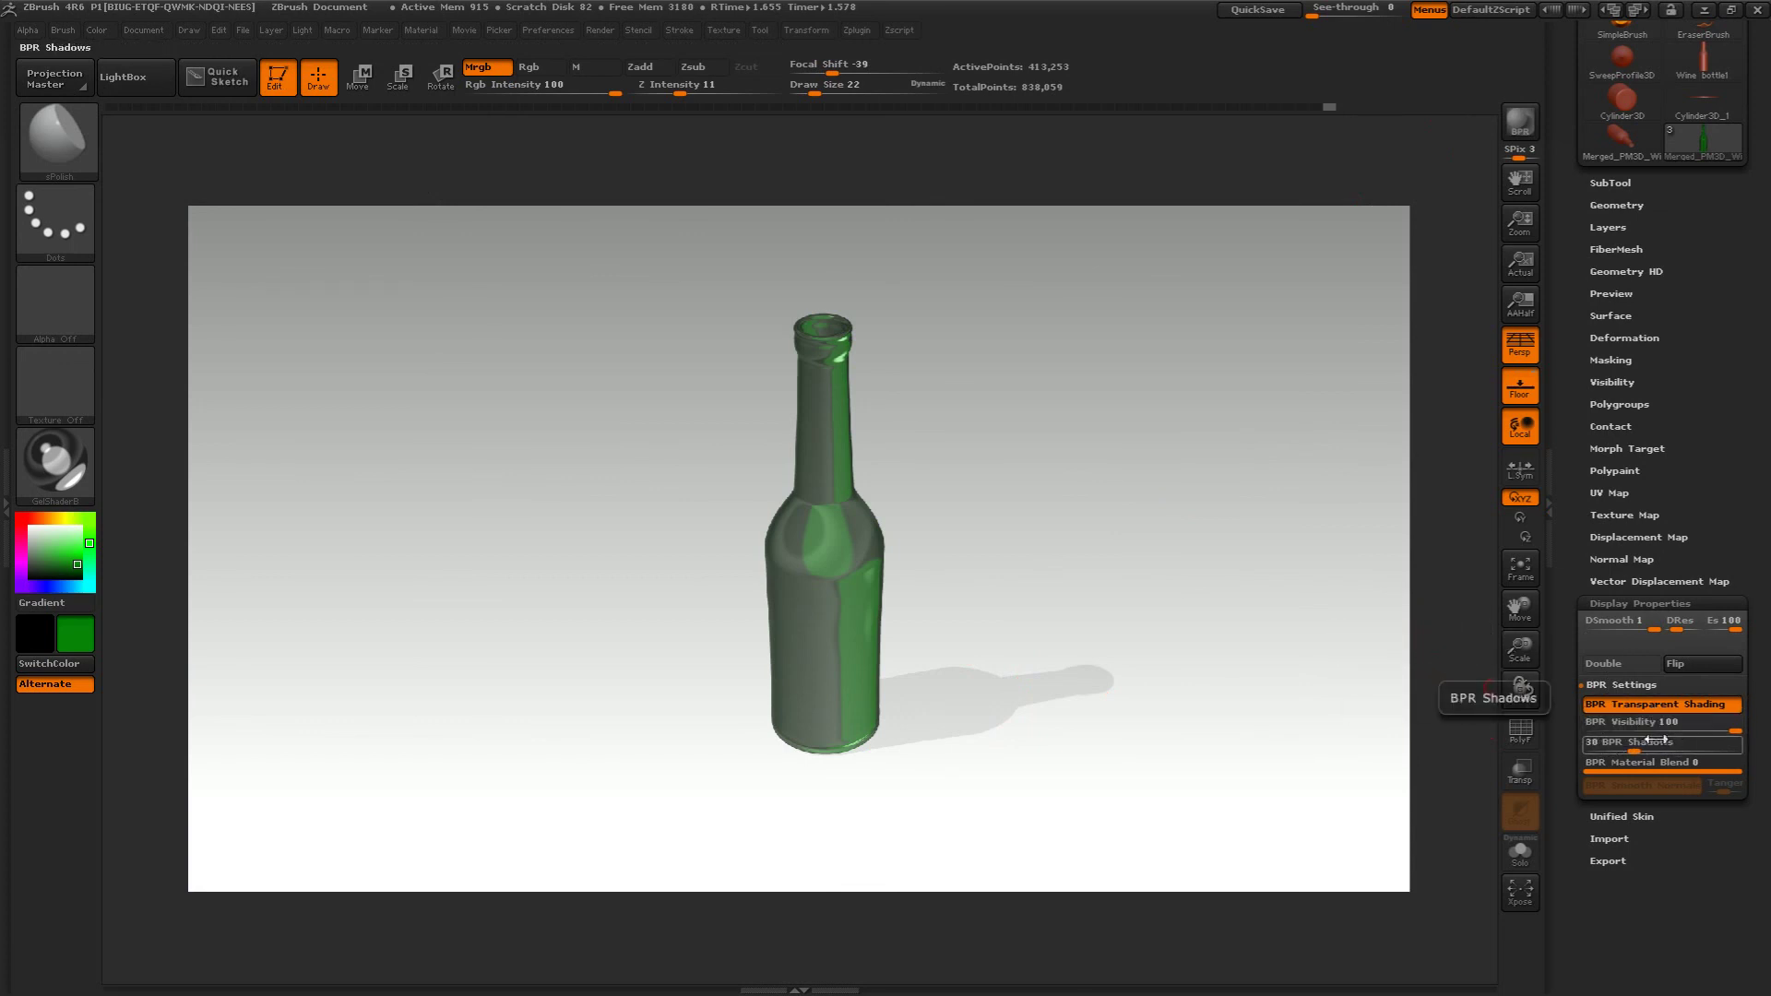
- Try BPR Shadows values of 77 and 19 with a BPR render of each, and set the value to 37
{"action": "left_click_drag", "start_coordinate": [1656, 743], "coordinate": [1705, 743]}
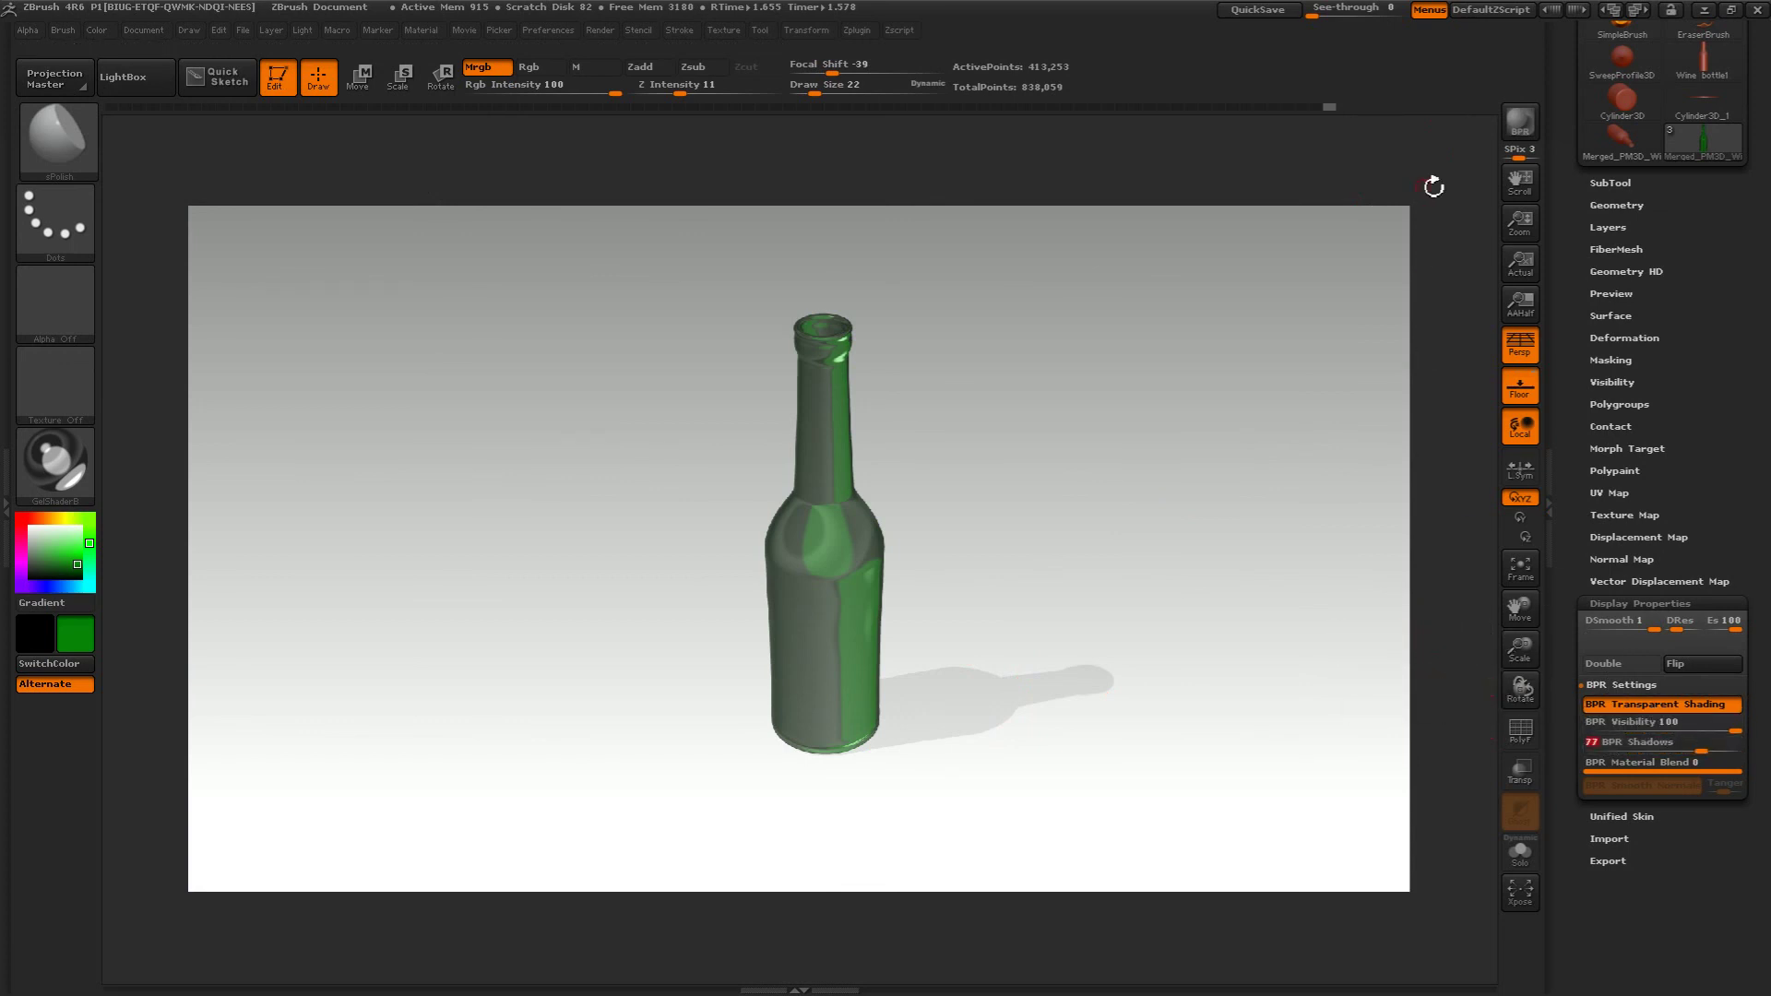
{"action": "left_click", "coordinate": [1519, 120]}
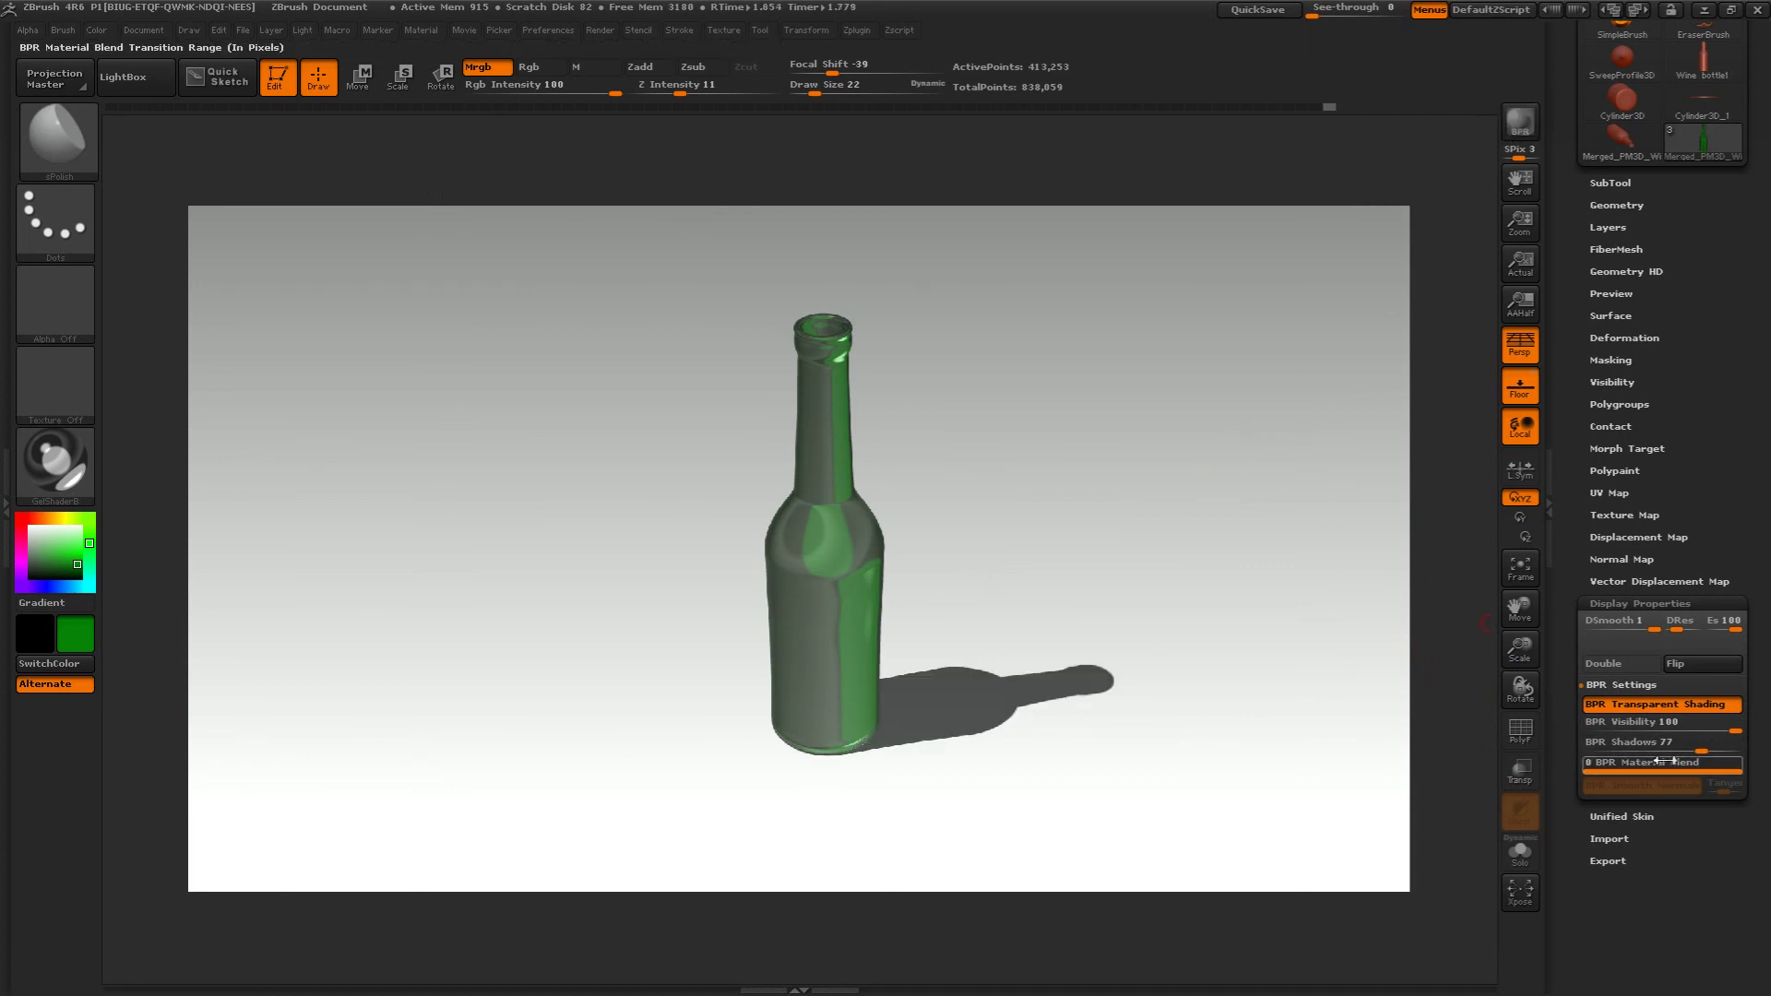
{"action": "left_click_drag", "start_coordinate": [1696, 746], "coordinate": [1664, 750]}
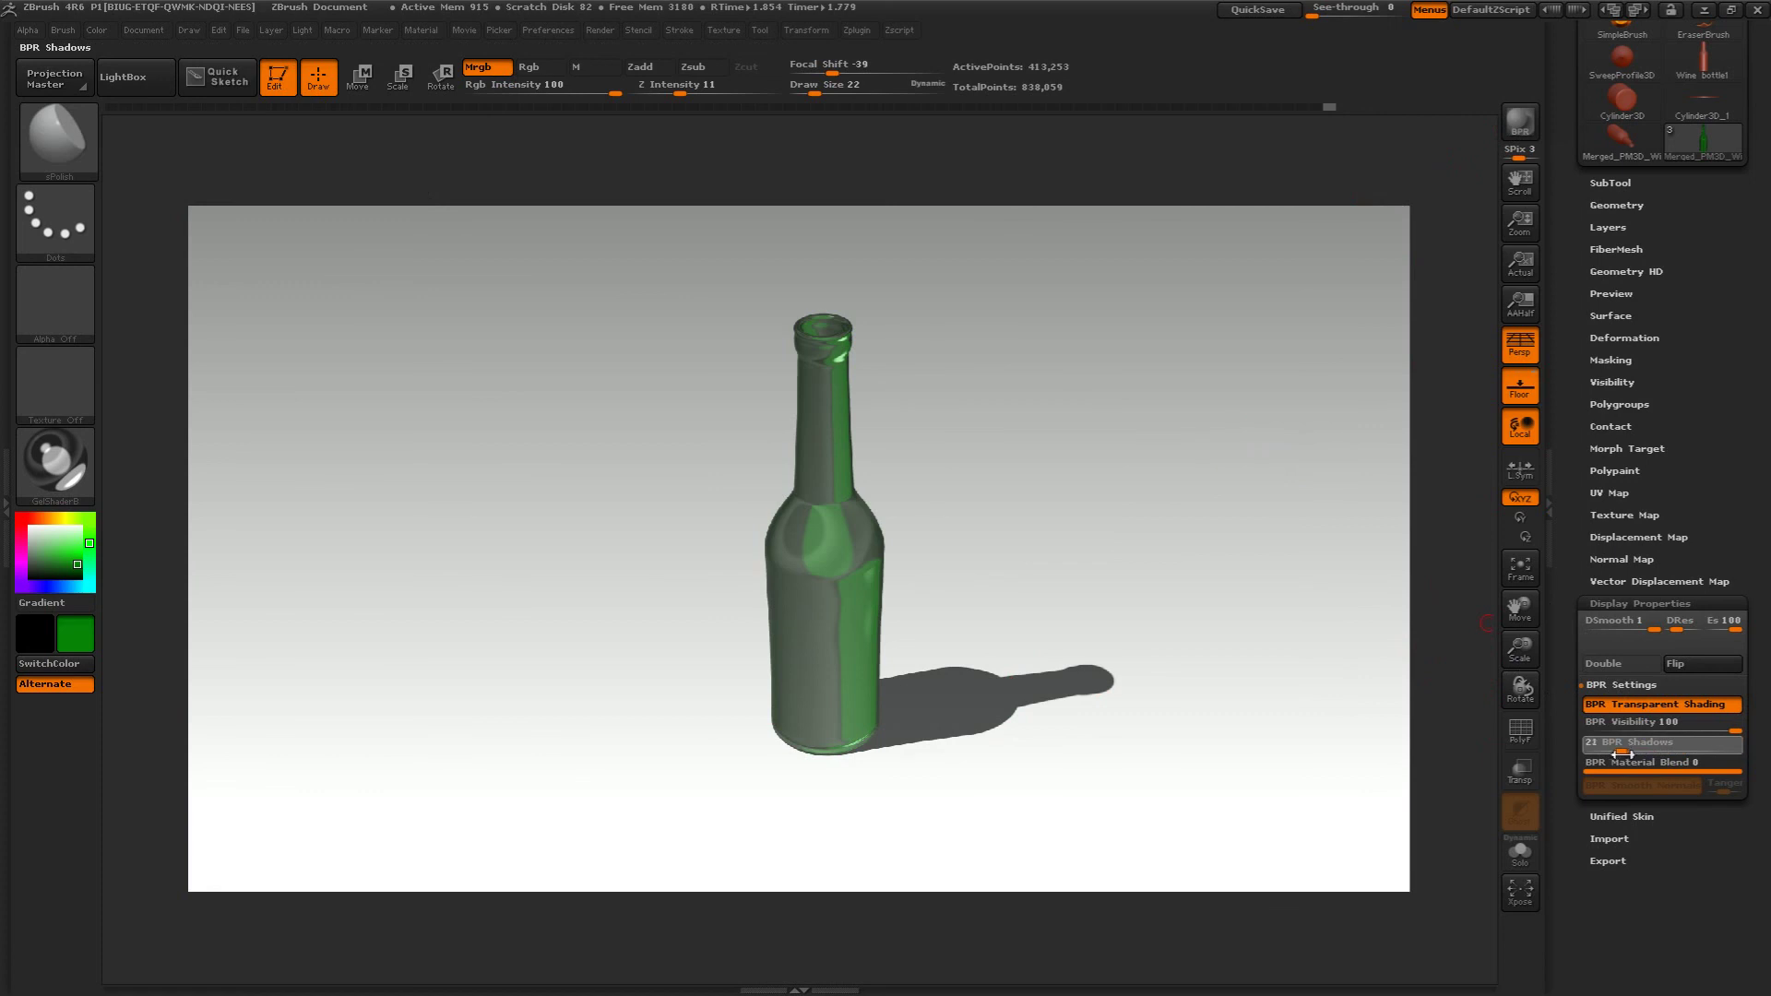
{"action": "left_click", "coordinate": [1519, 121]}
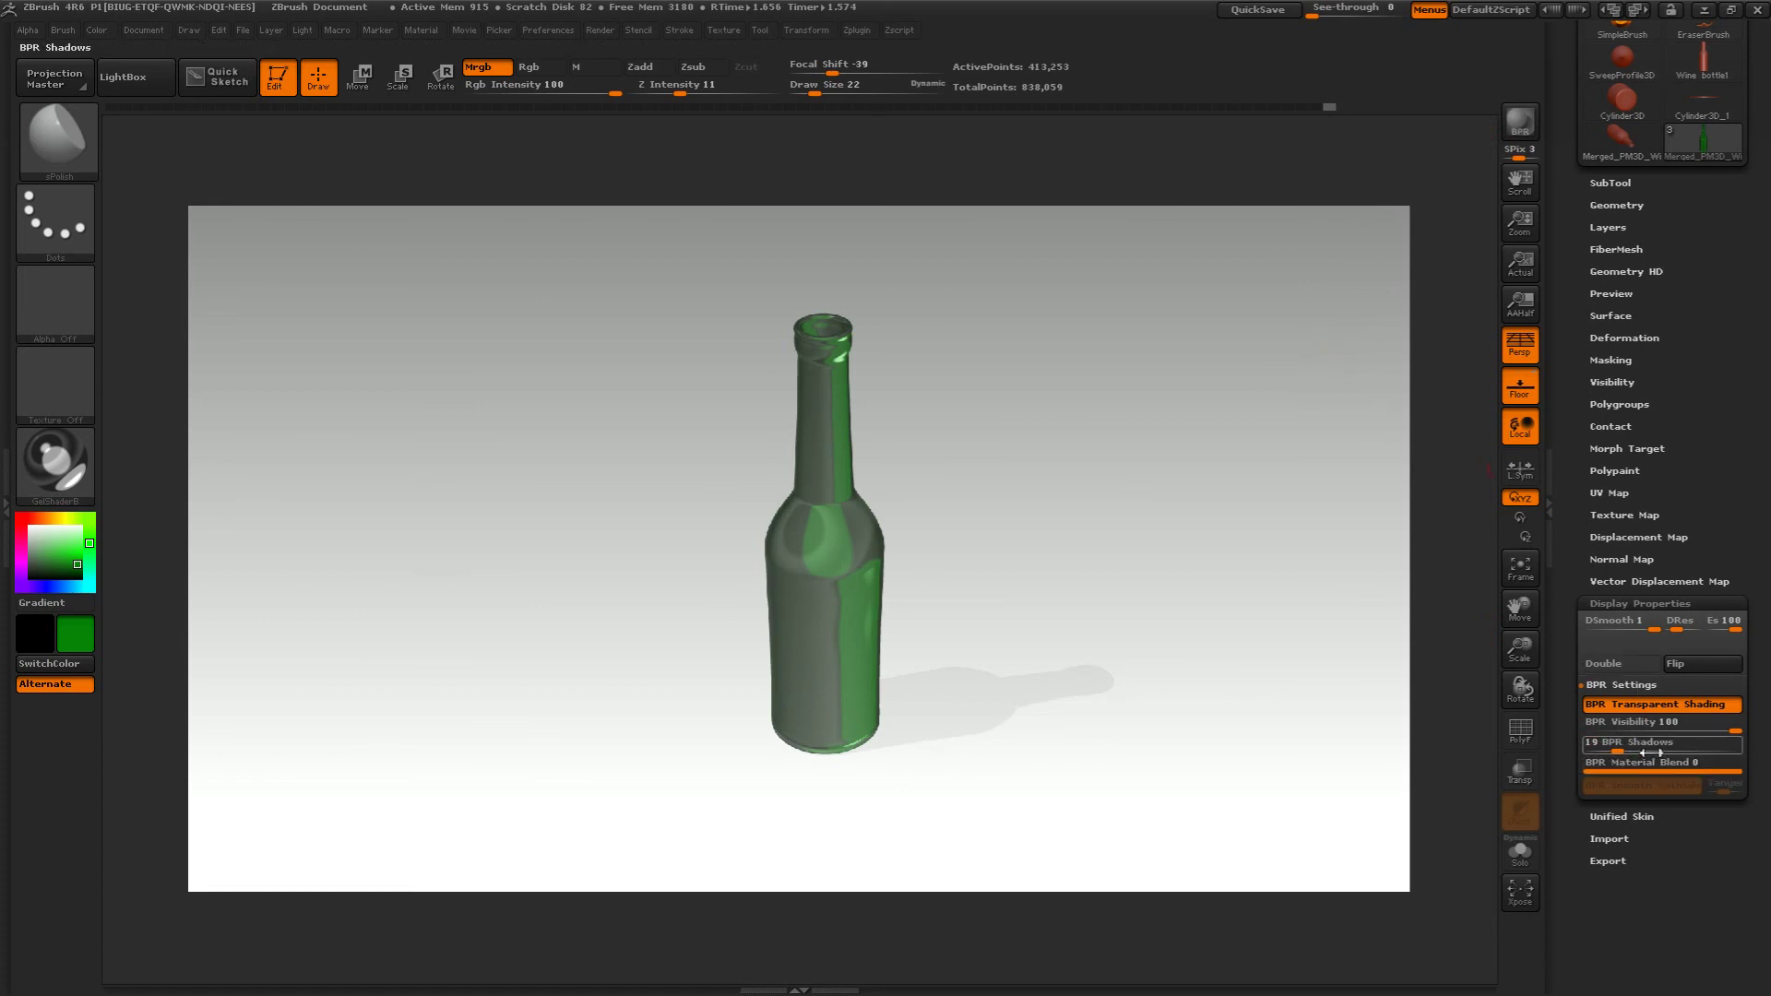
{"action": "left_click_drag", "start_coordinate": [1657, 743], "coordinate": [1674, 744]}
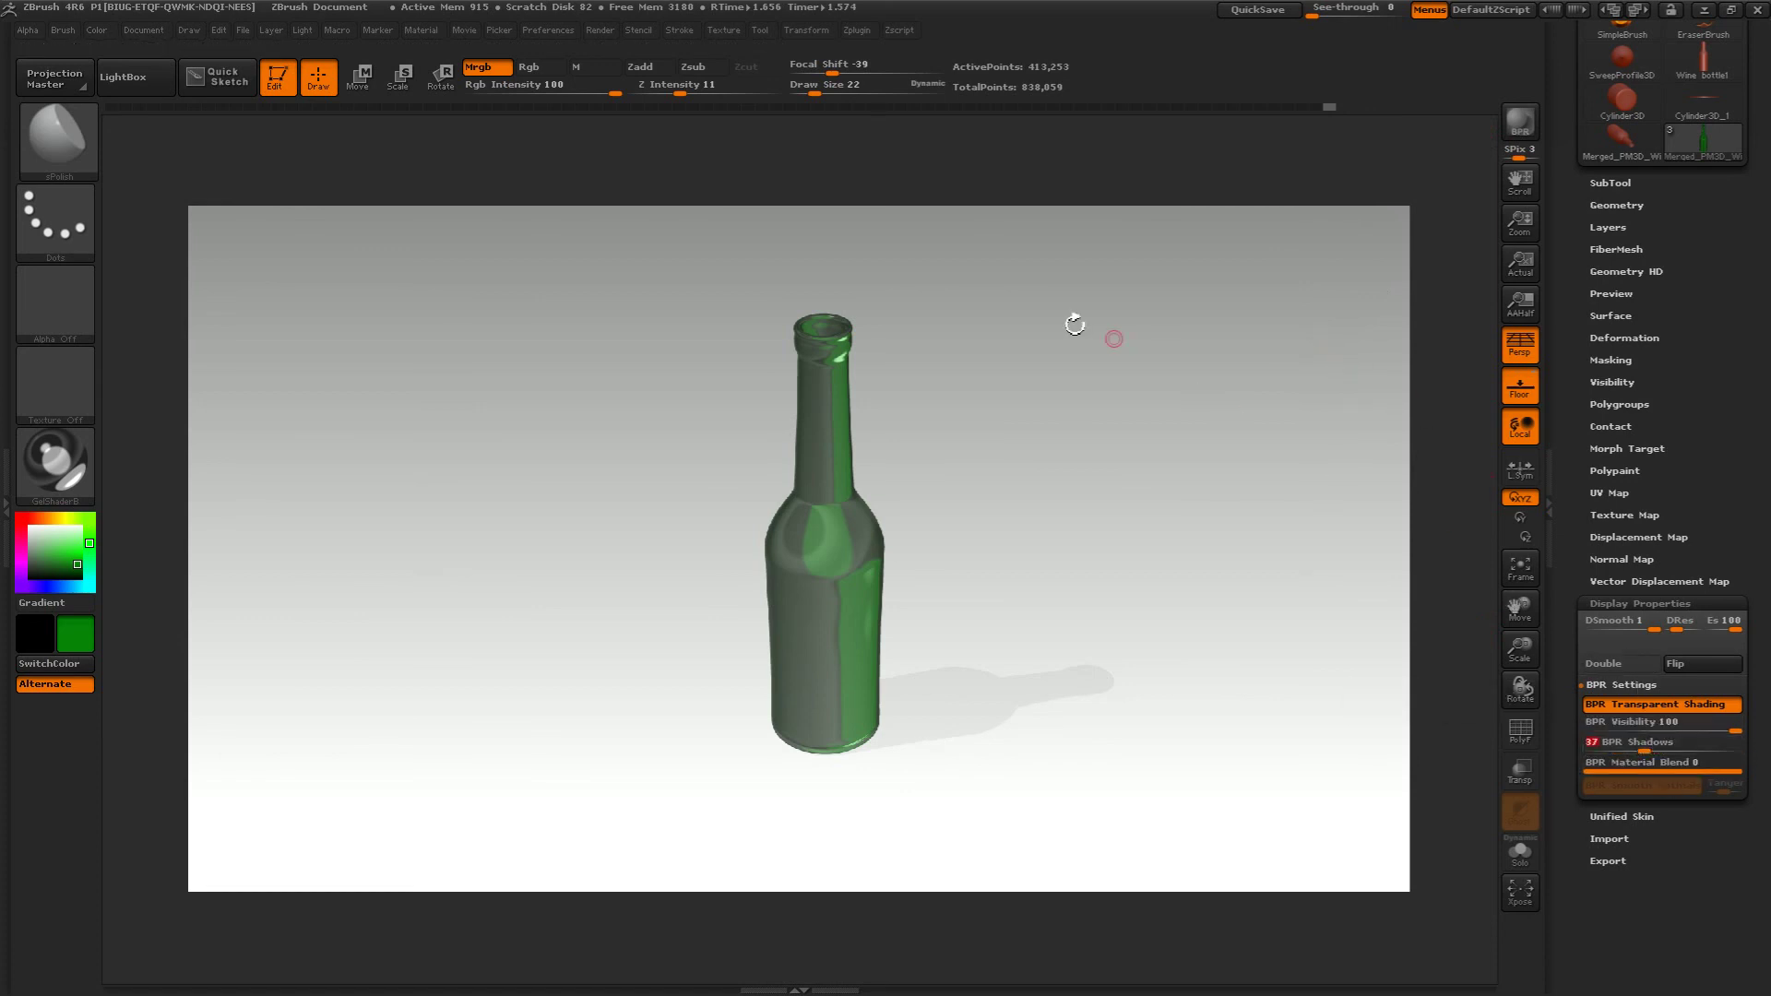
- Set the BPR Shadow FStrength to about 0.39 and Angle to about 7.5, and make a BPR render of the bottle
{"action": "left_click", "coordinate": [599, 30]}
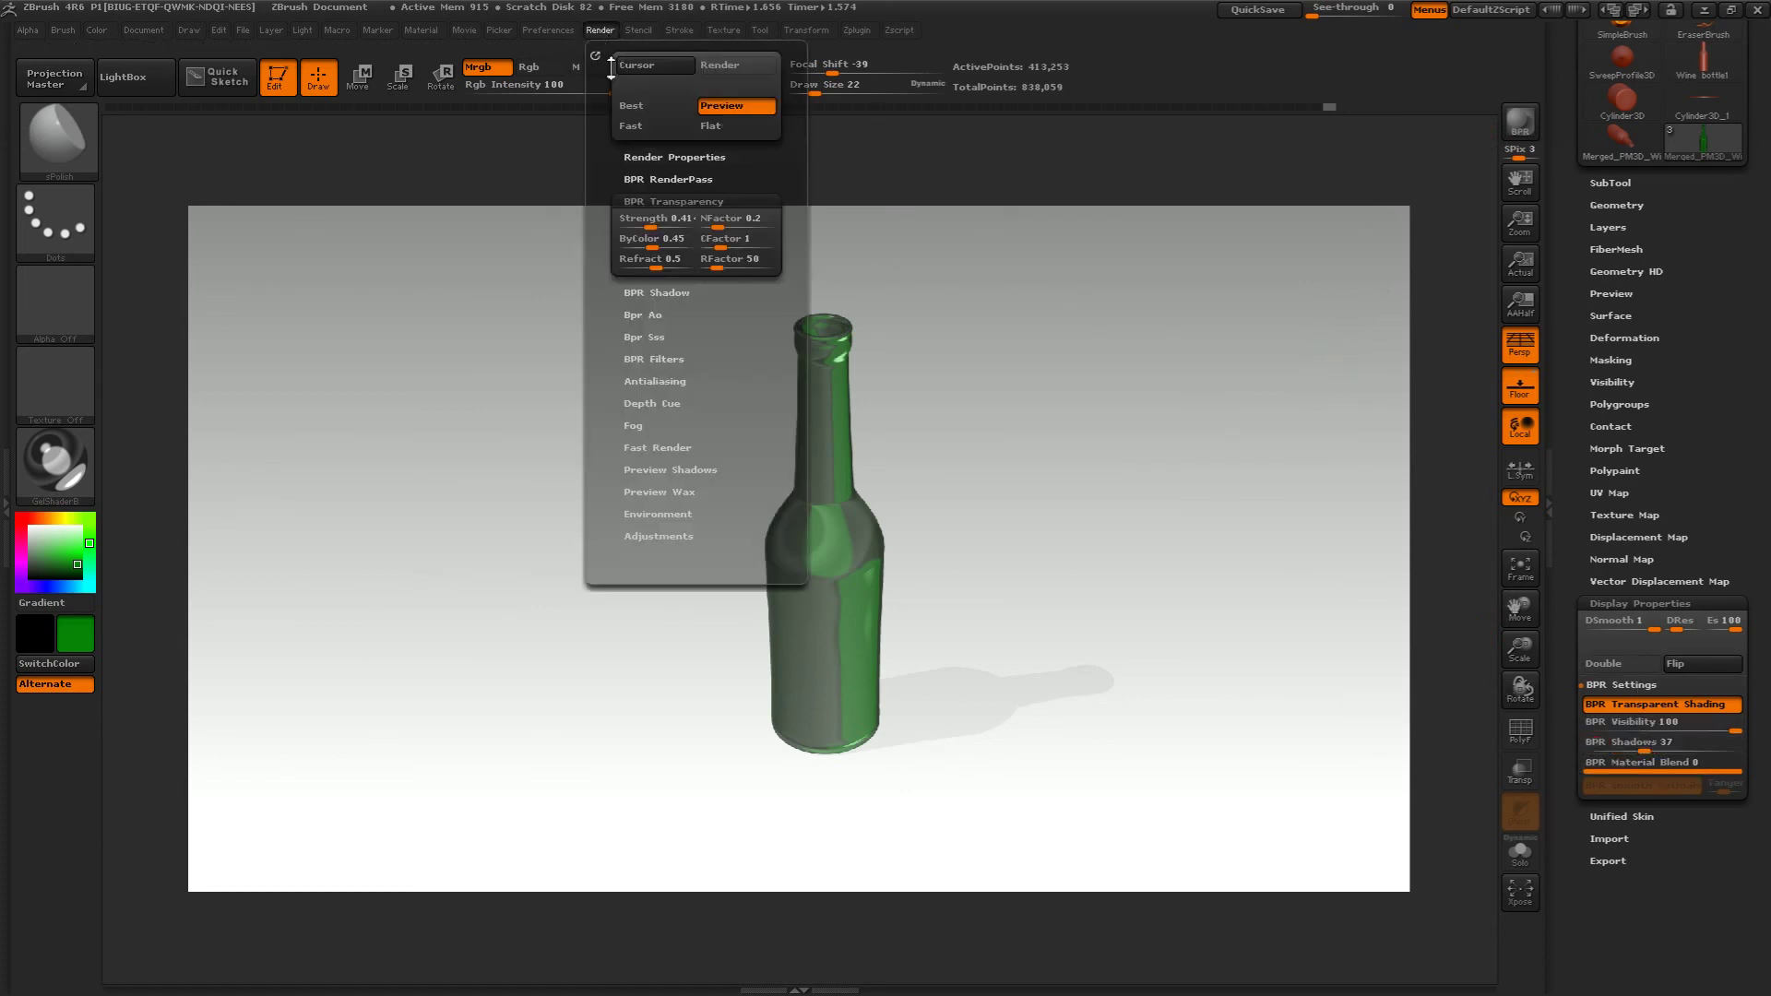
{"action": "left_click", "coordinate": [641, 292]}
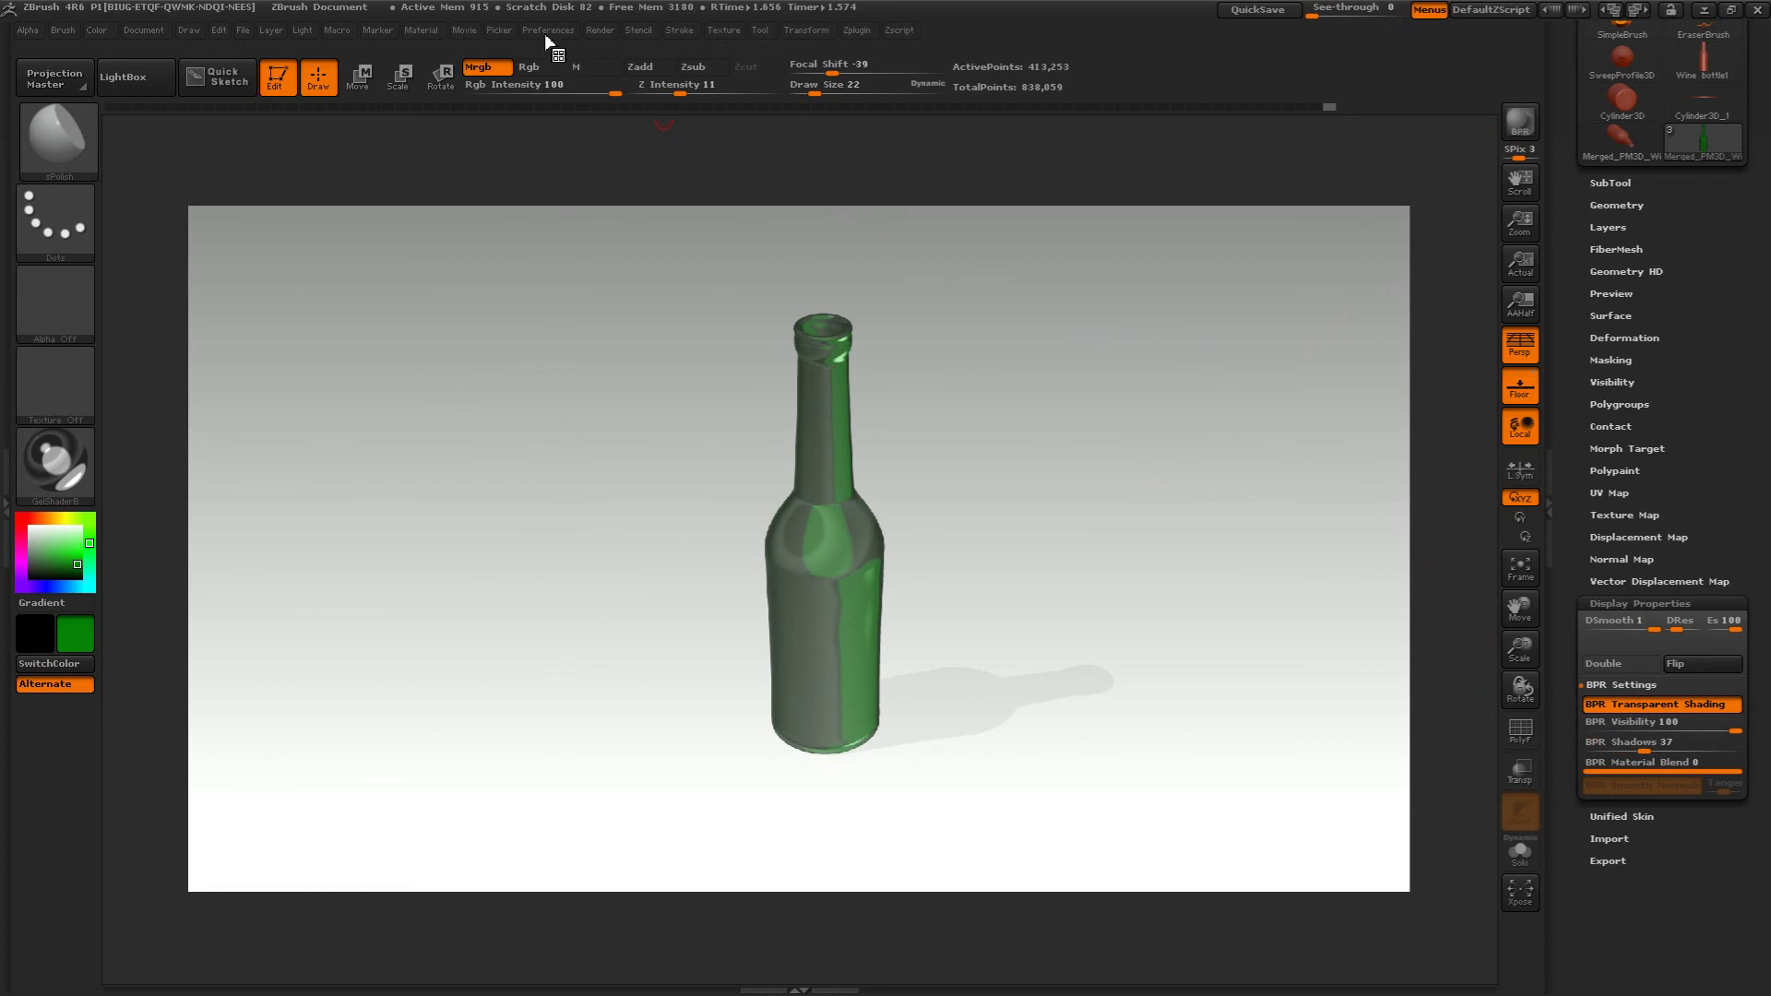
{"action": "left_click", "coordinate": [598, 31]}
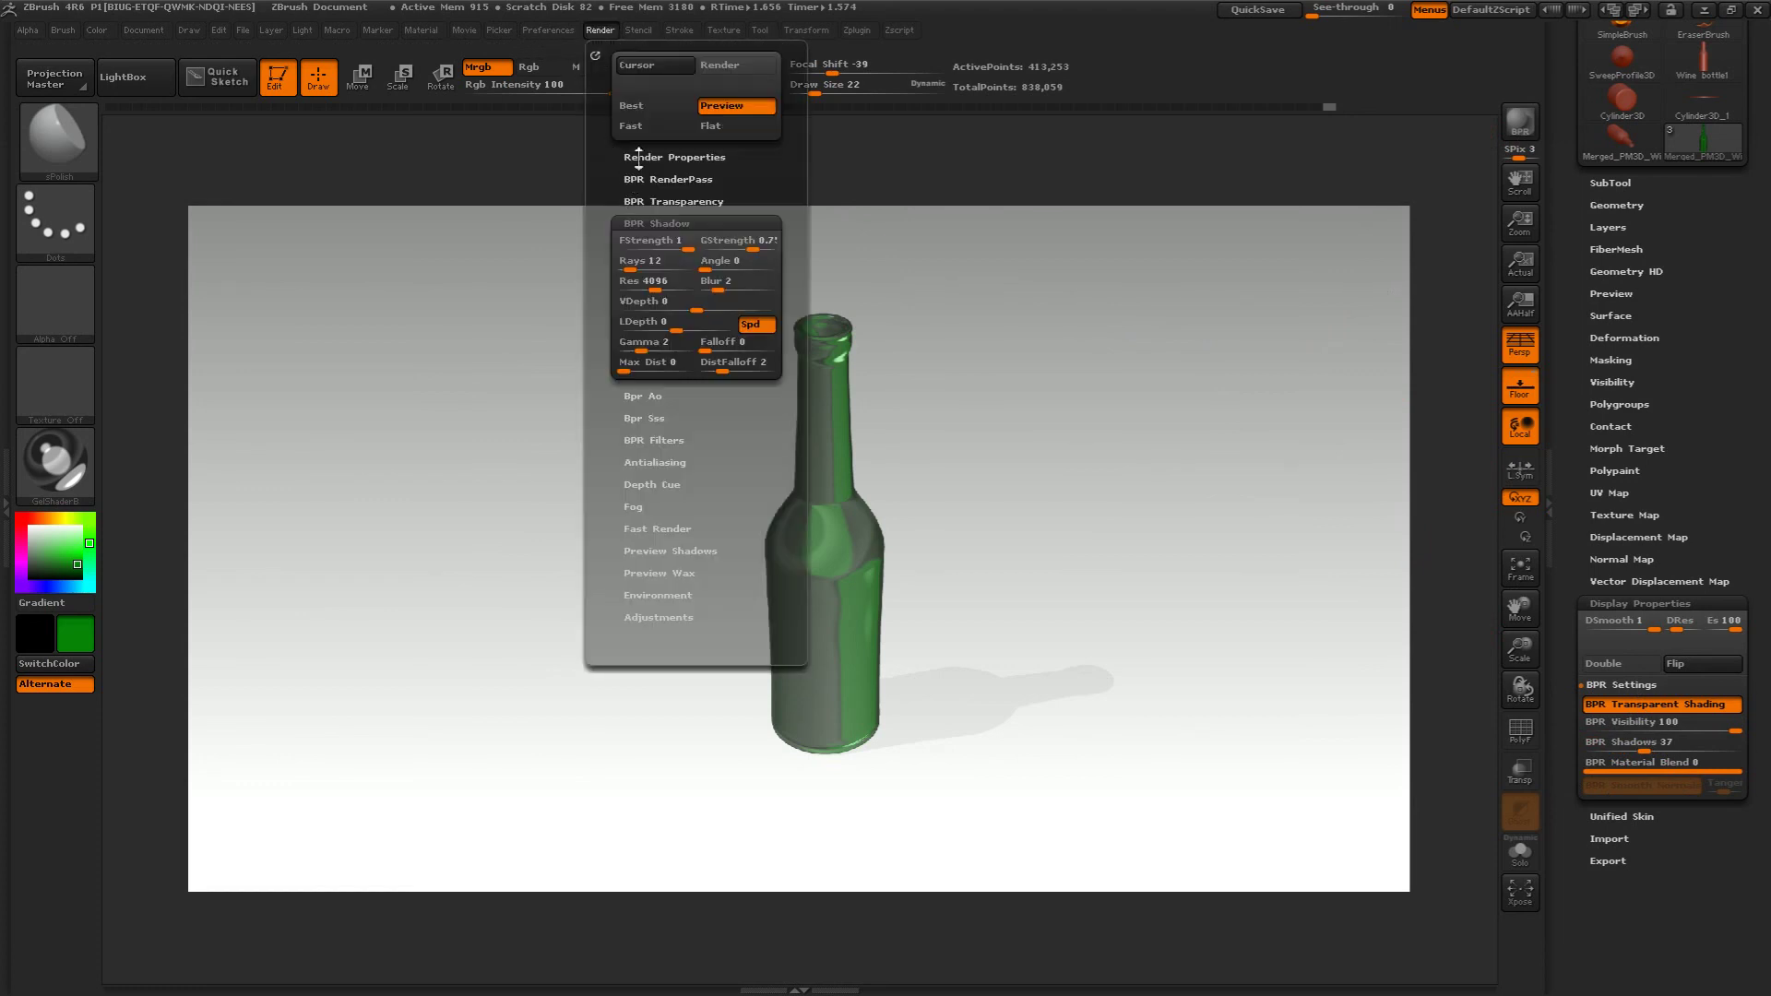
{"action": "left_click", "coordinate": [639, 156]}
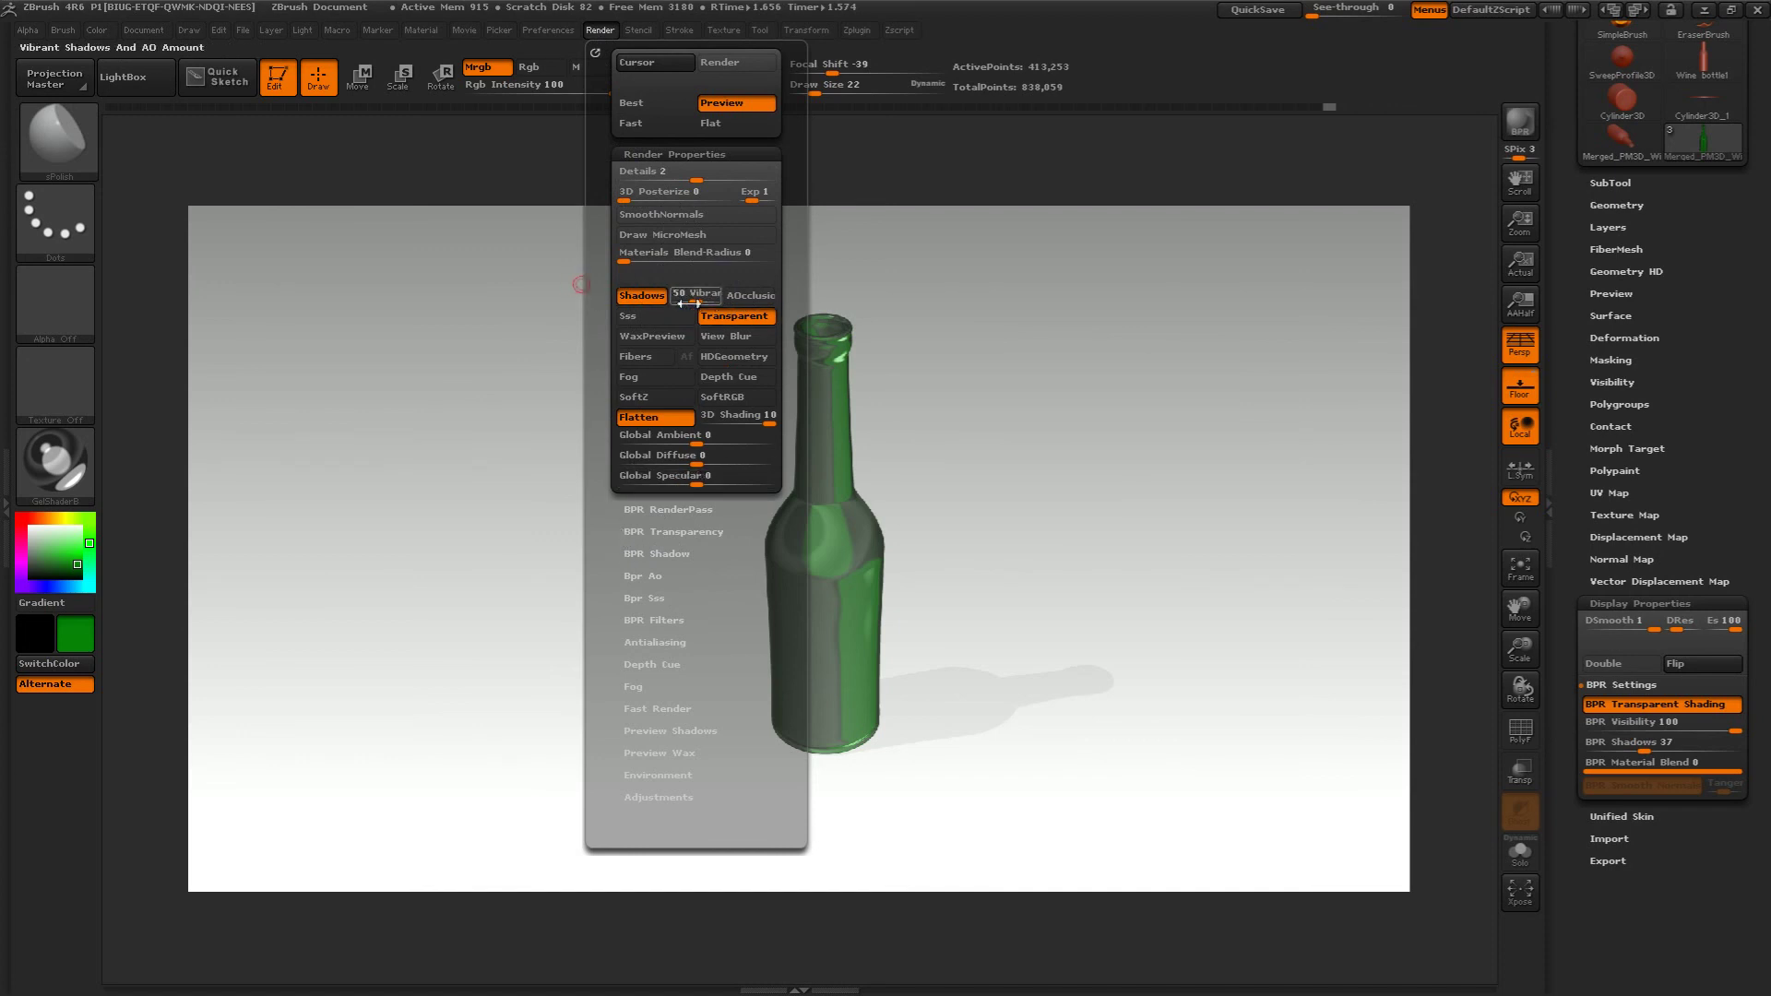
{"action": "left_click", "coordinate": [651, 553]}
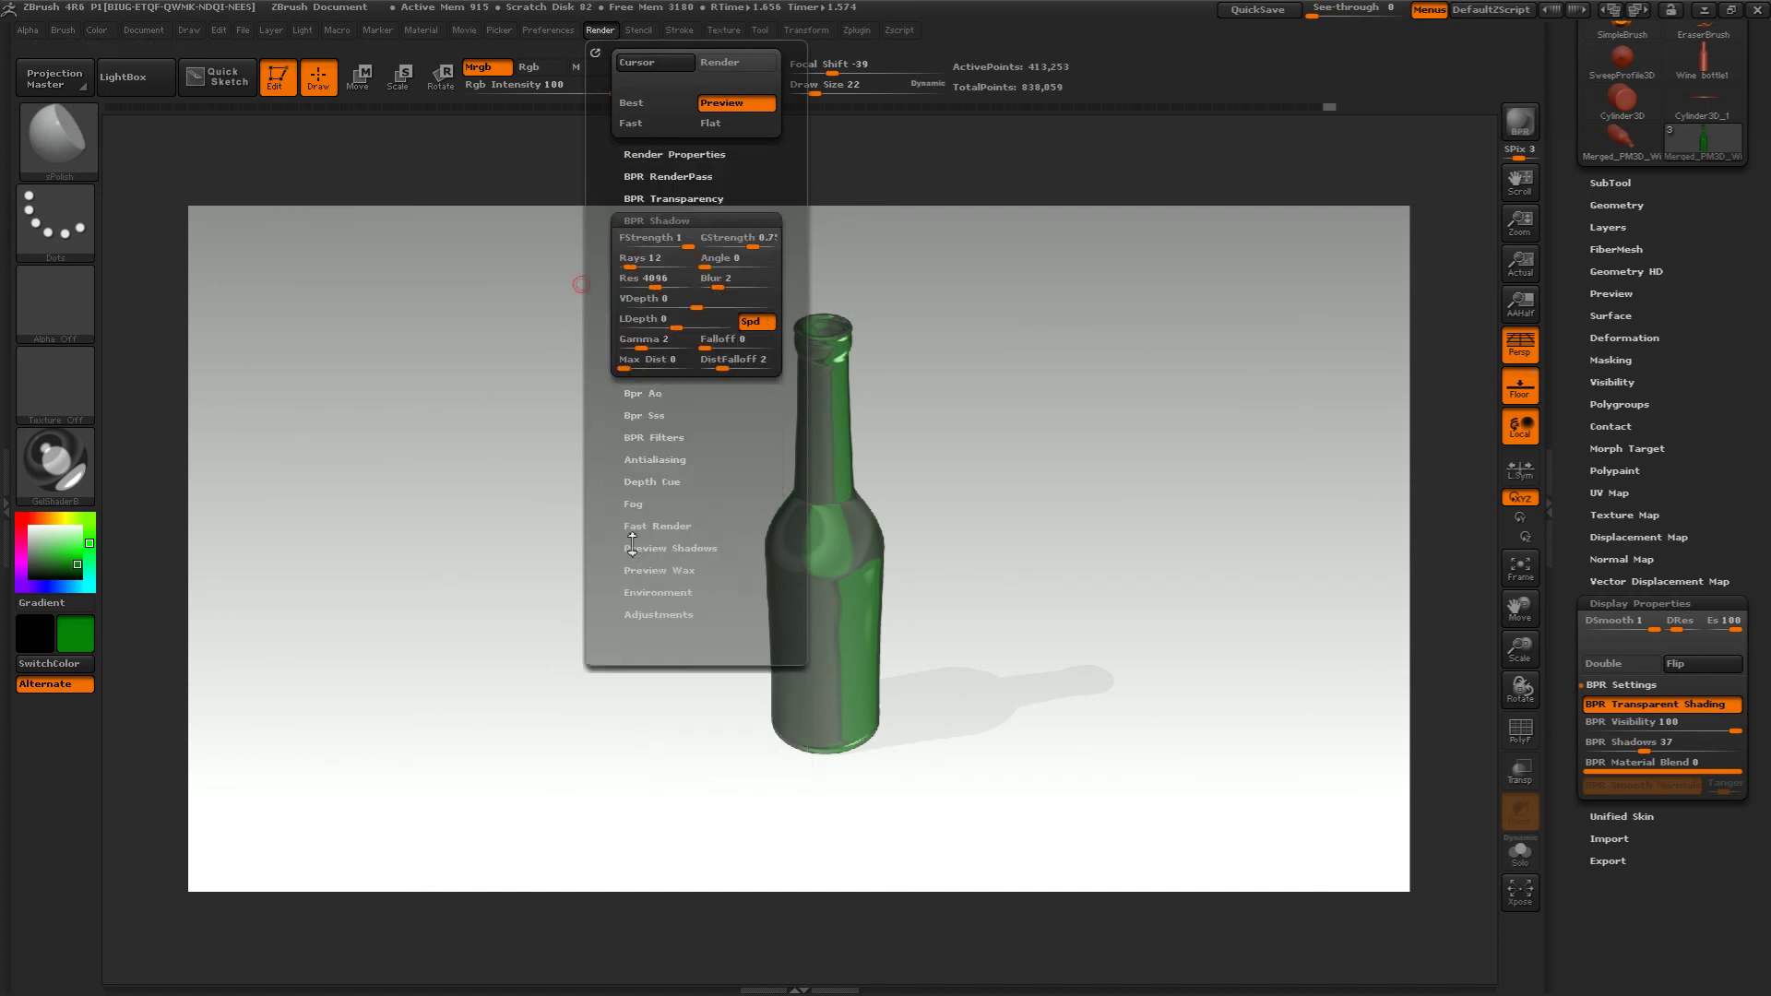
{"action": "left_click_drag", "start_coordinate": [682, 244], "coordinate": [648, 244]}
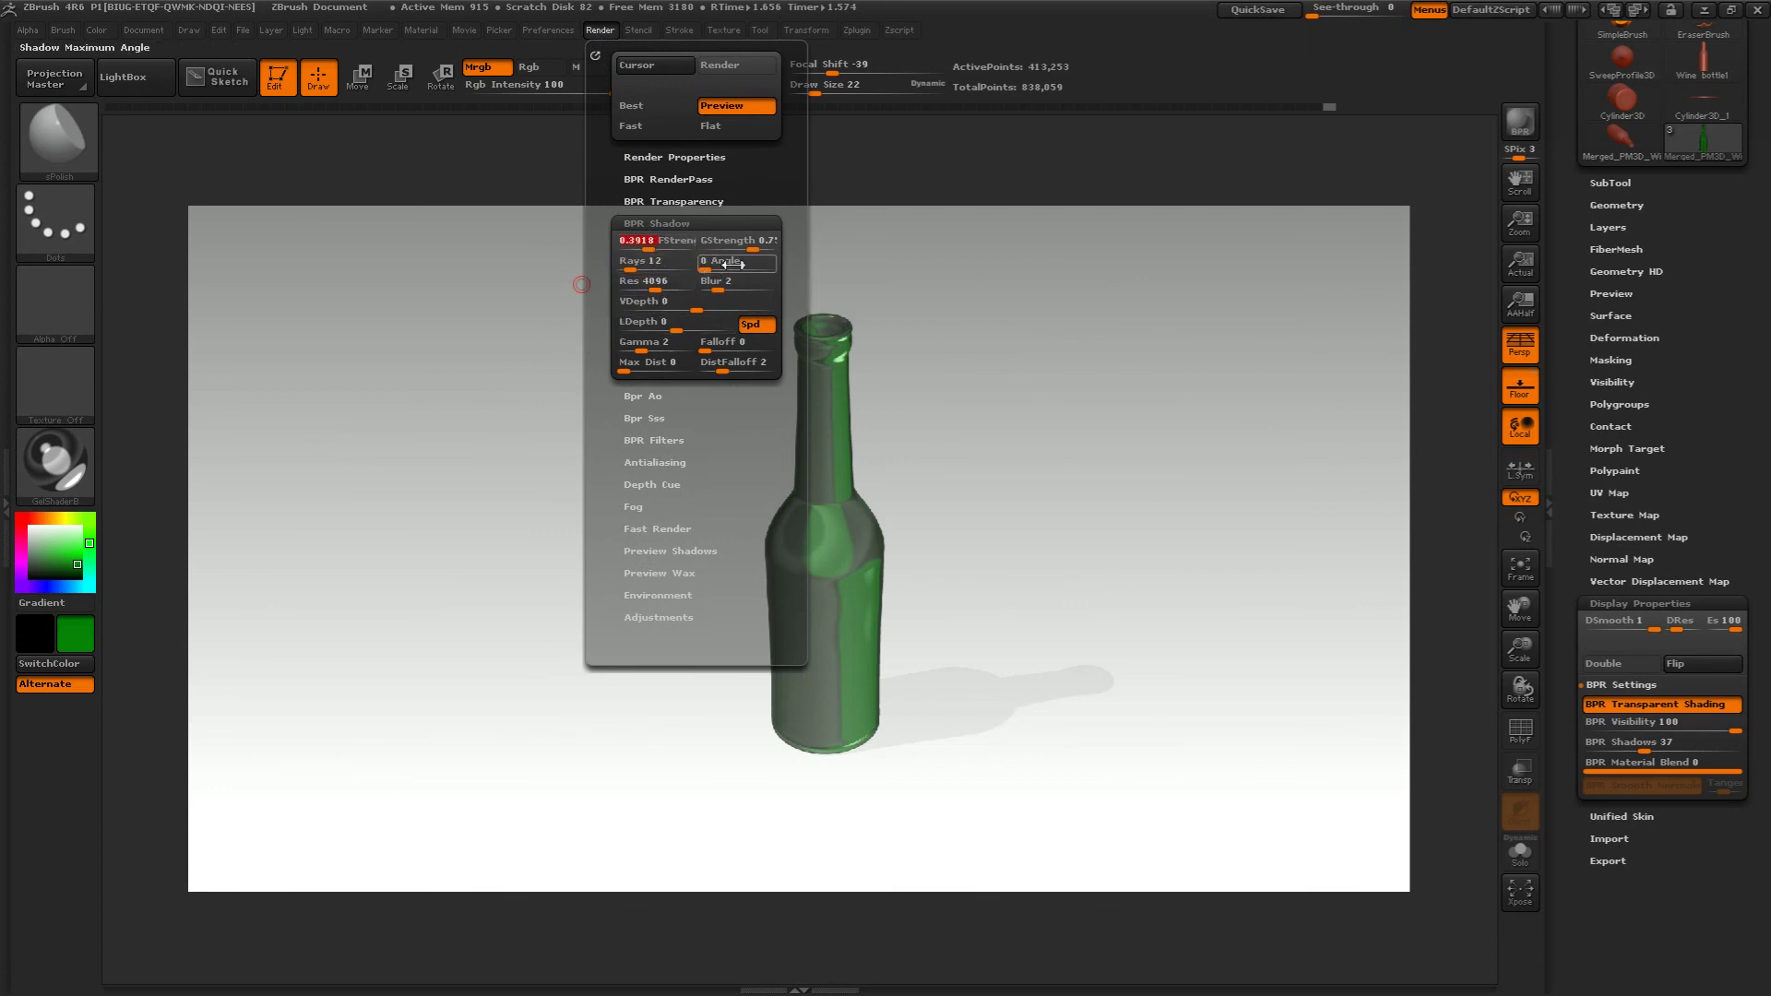
{"action": "left_click_drag", "start_coordinate": [704, 267], "coordinate": [710, 265]}
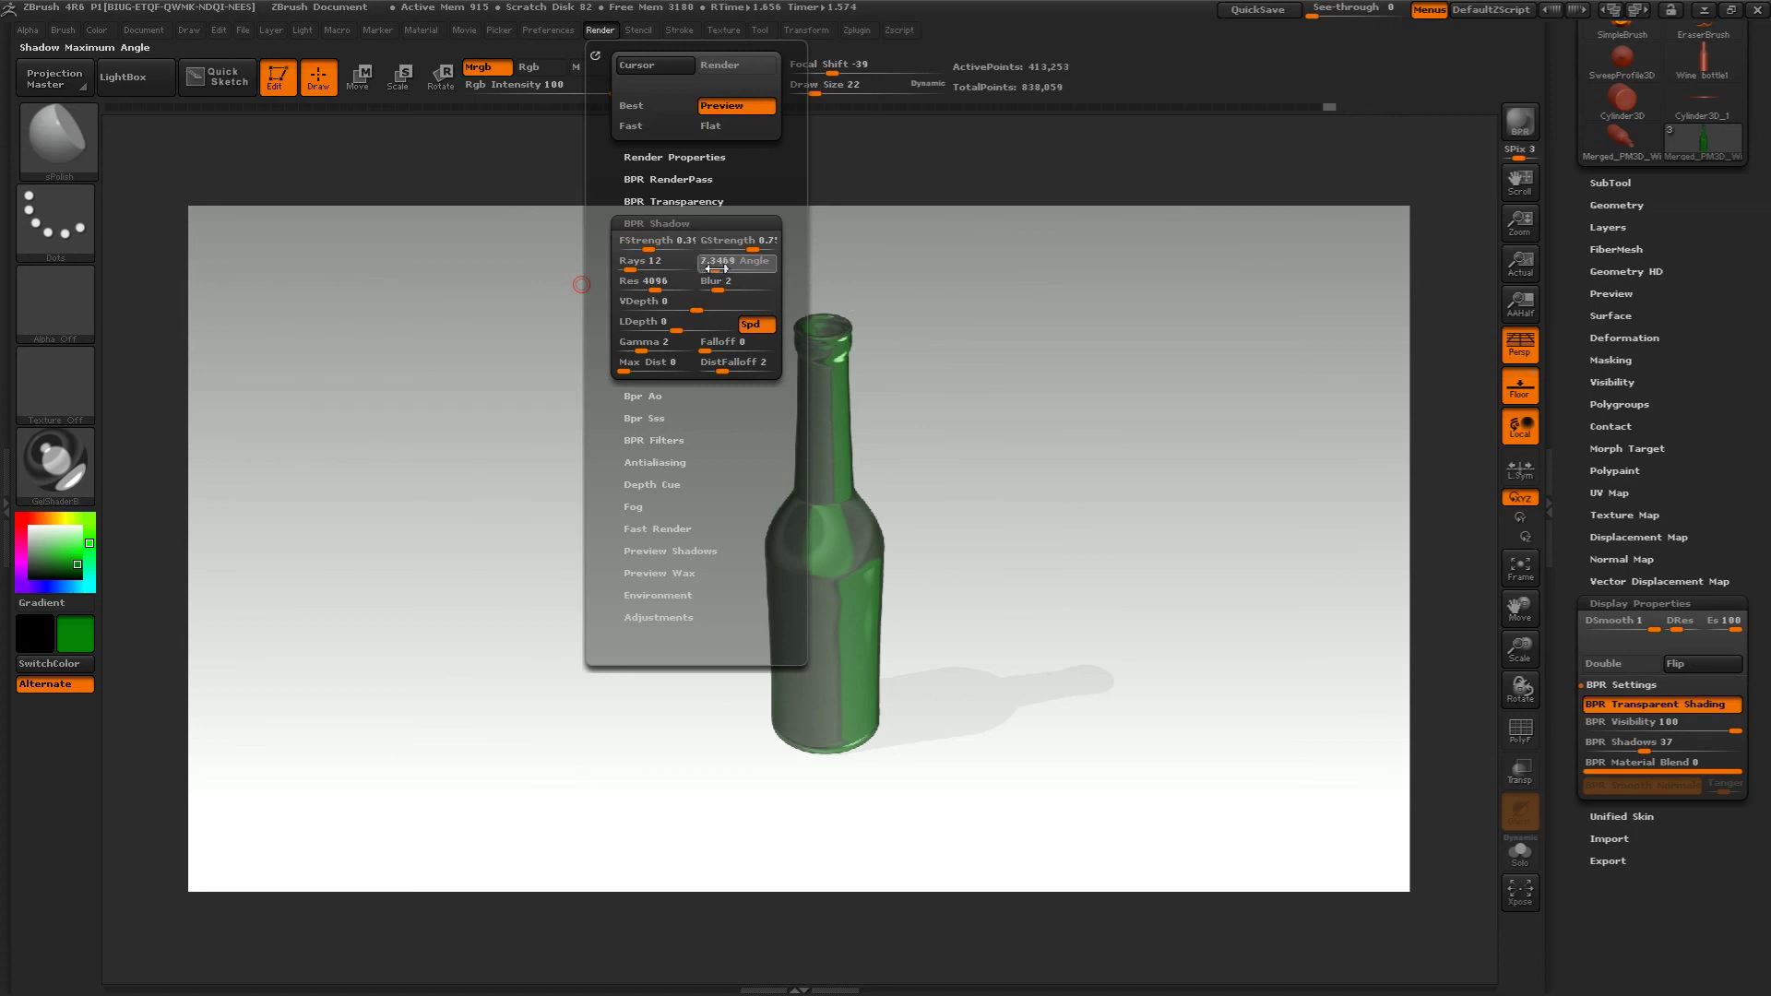
{"action": "left_click", "coordinate": [1520, 122]}
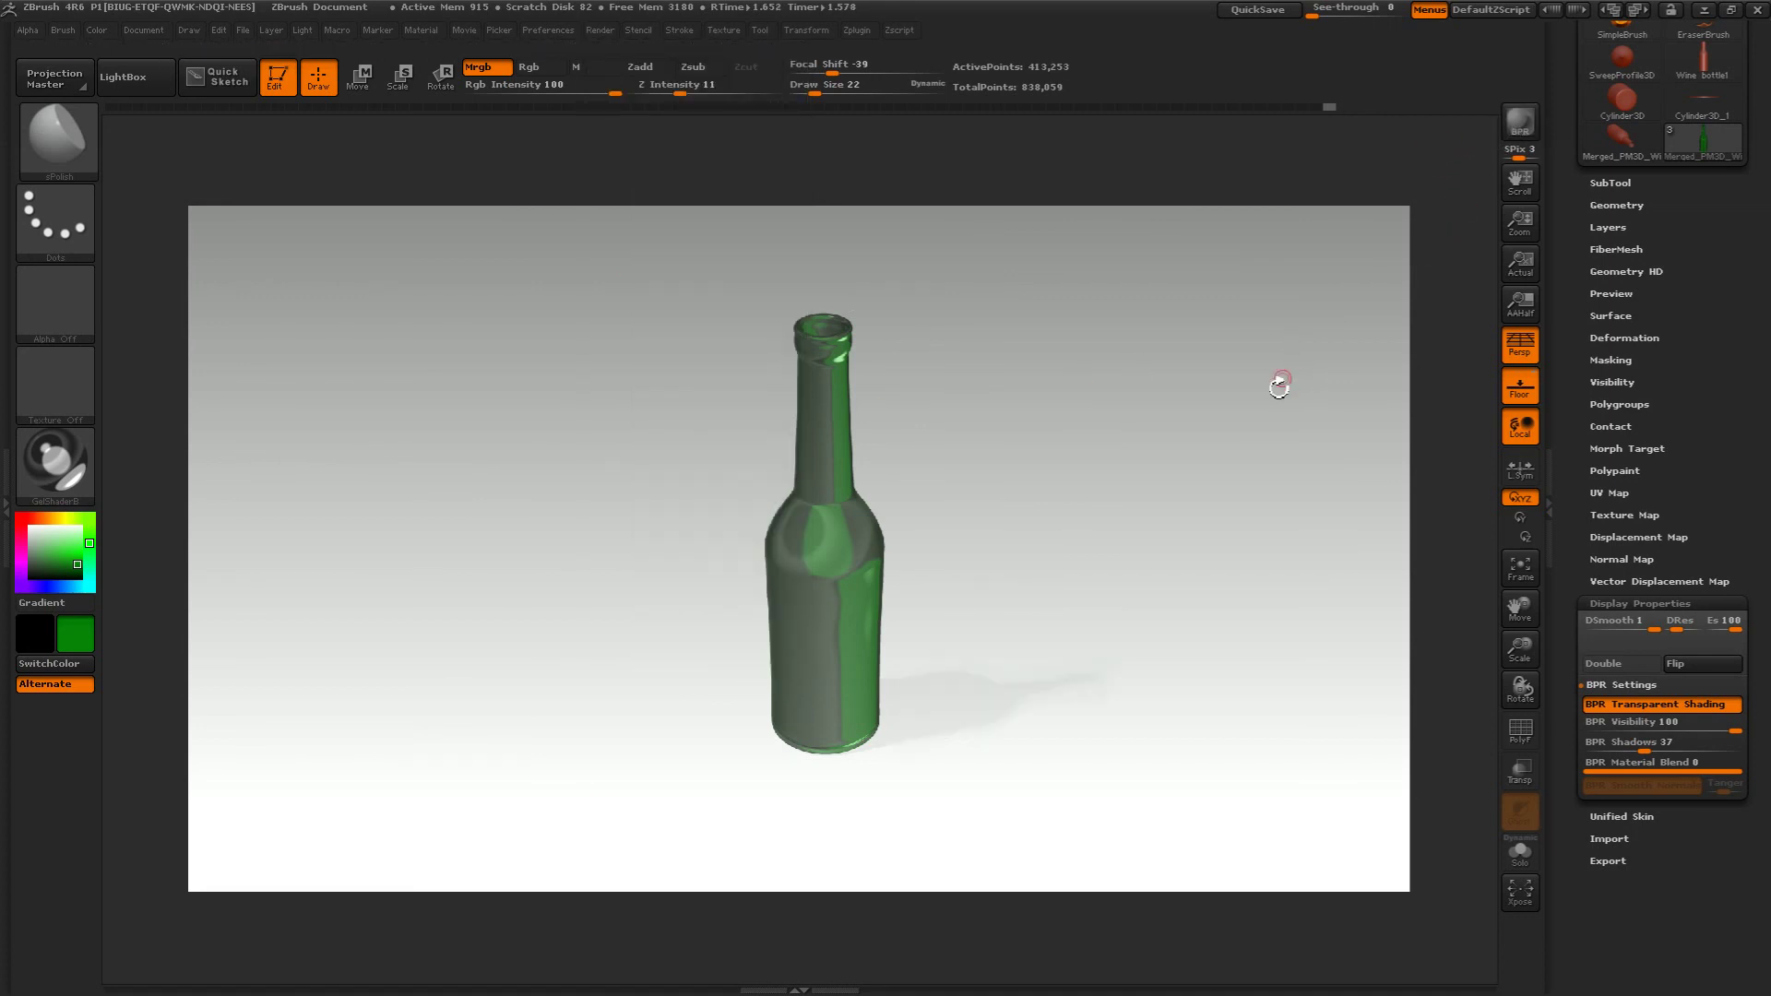
- Make a BPR render of the bottle from a tilted angle, and turn the bottle back towards upright
{"action": "mouse_move", "coordinate": [1174, 424]}
{"action": "left_mouse_down"}
{"action": "mouse_move", "coordinate": [1142, 439]}
{"action": "mouse_move", "coordinate": [1150, 411]}
{"action": "left_mouse_up"}
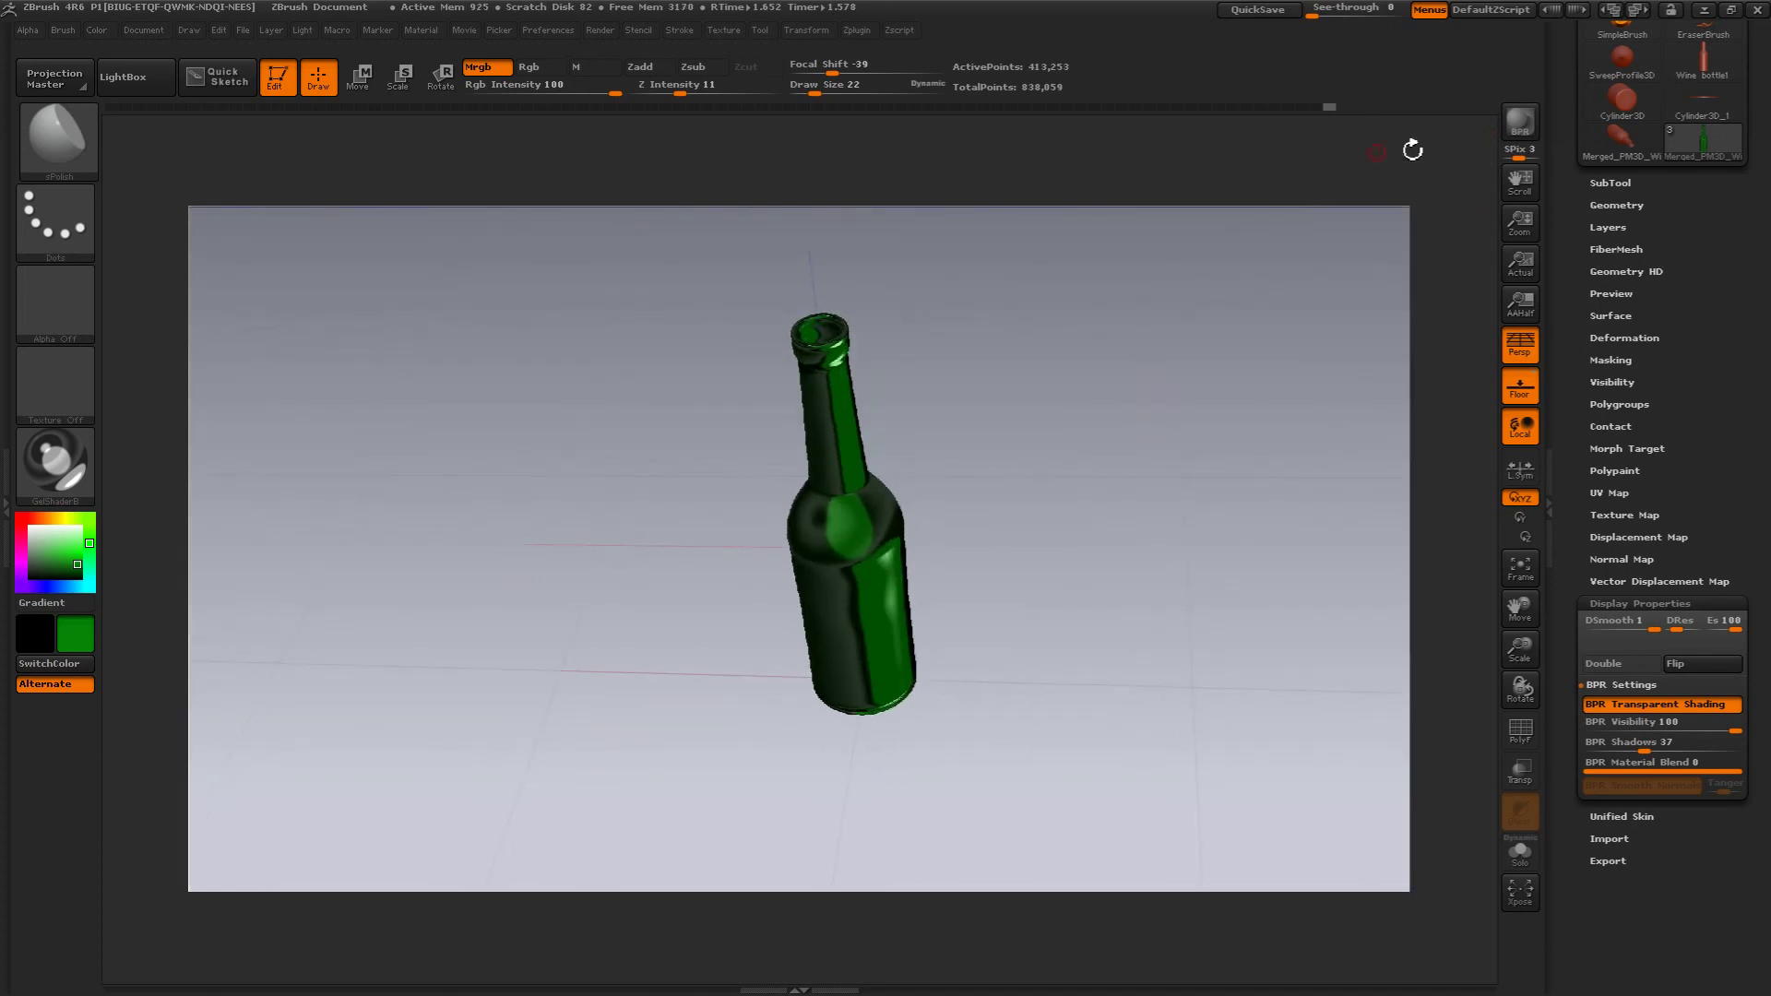
{"action": "left_click", "coordinate": [1520, 122]}
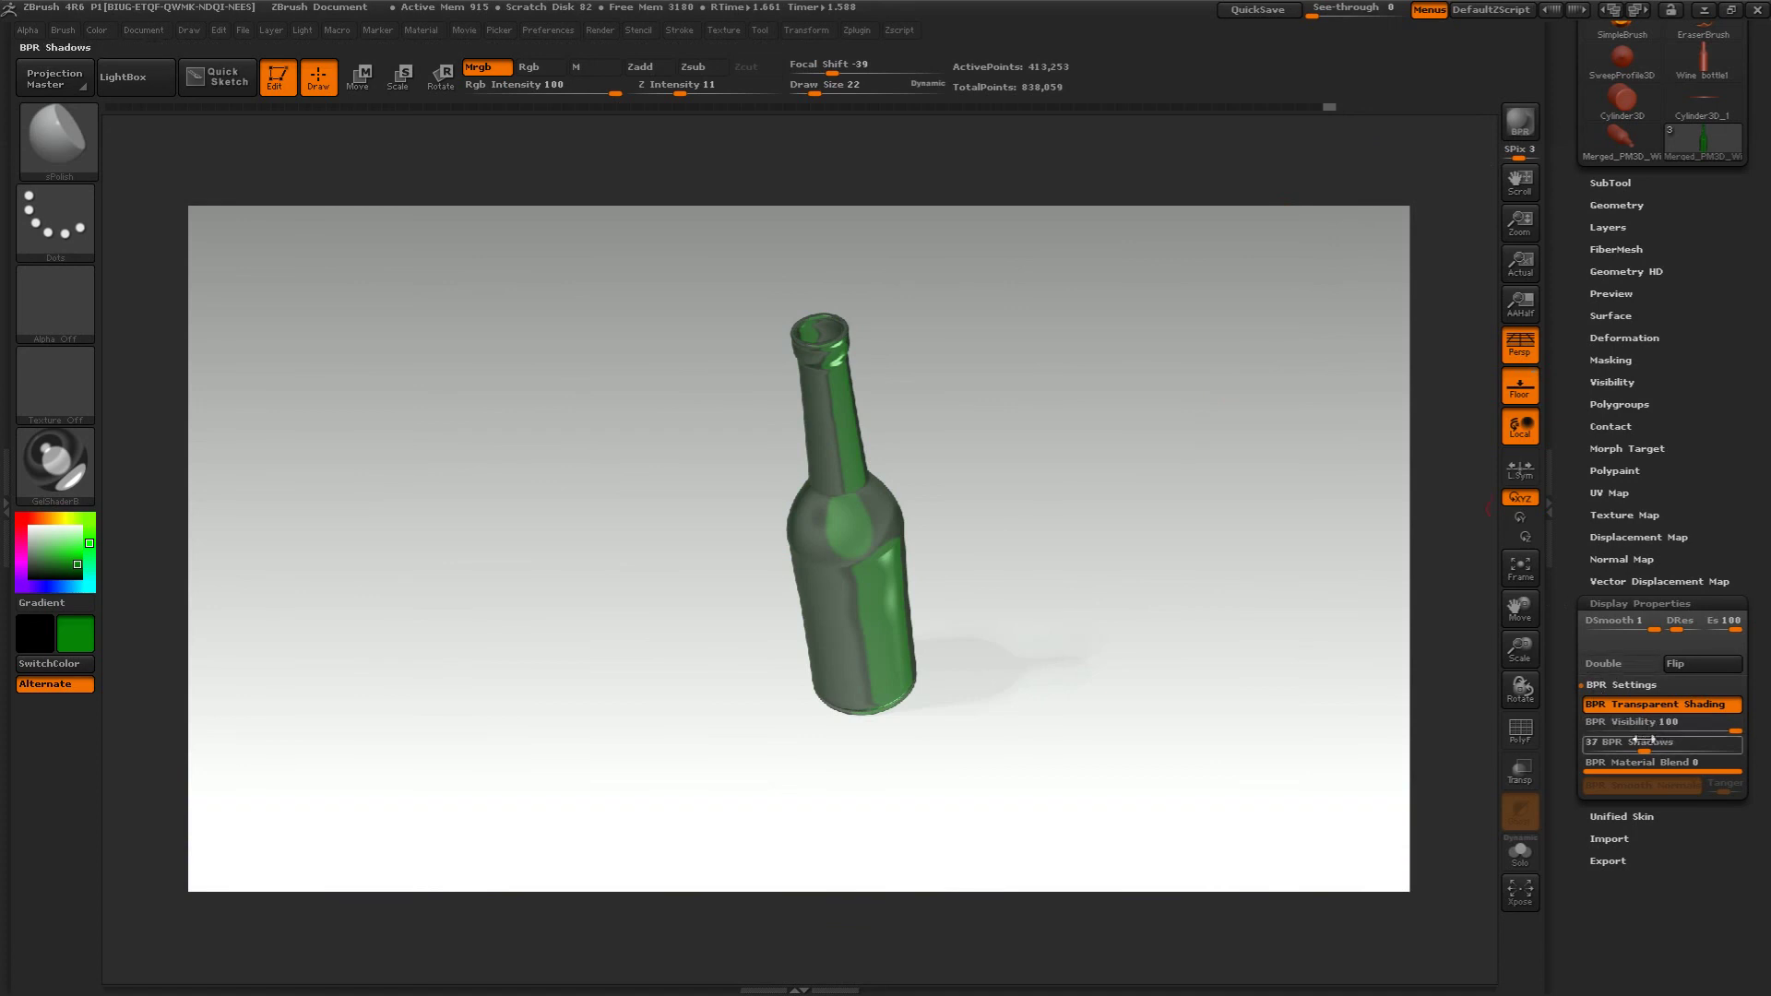
{"action": "left_click_drag", "start_coordinate": [1198, 530], "coordinate": [1146, 446]}
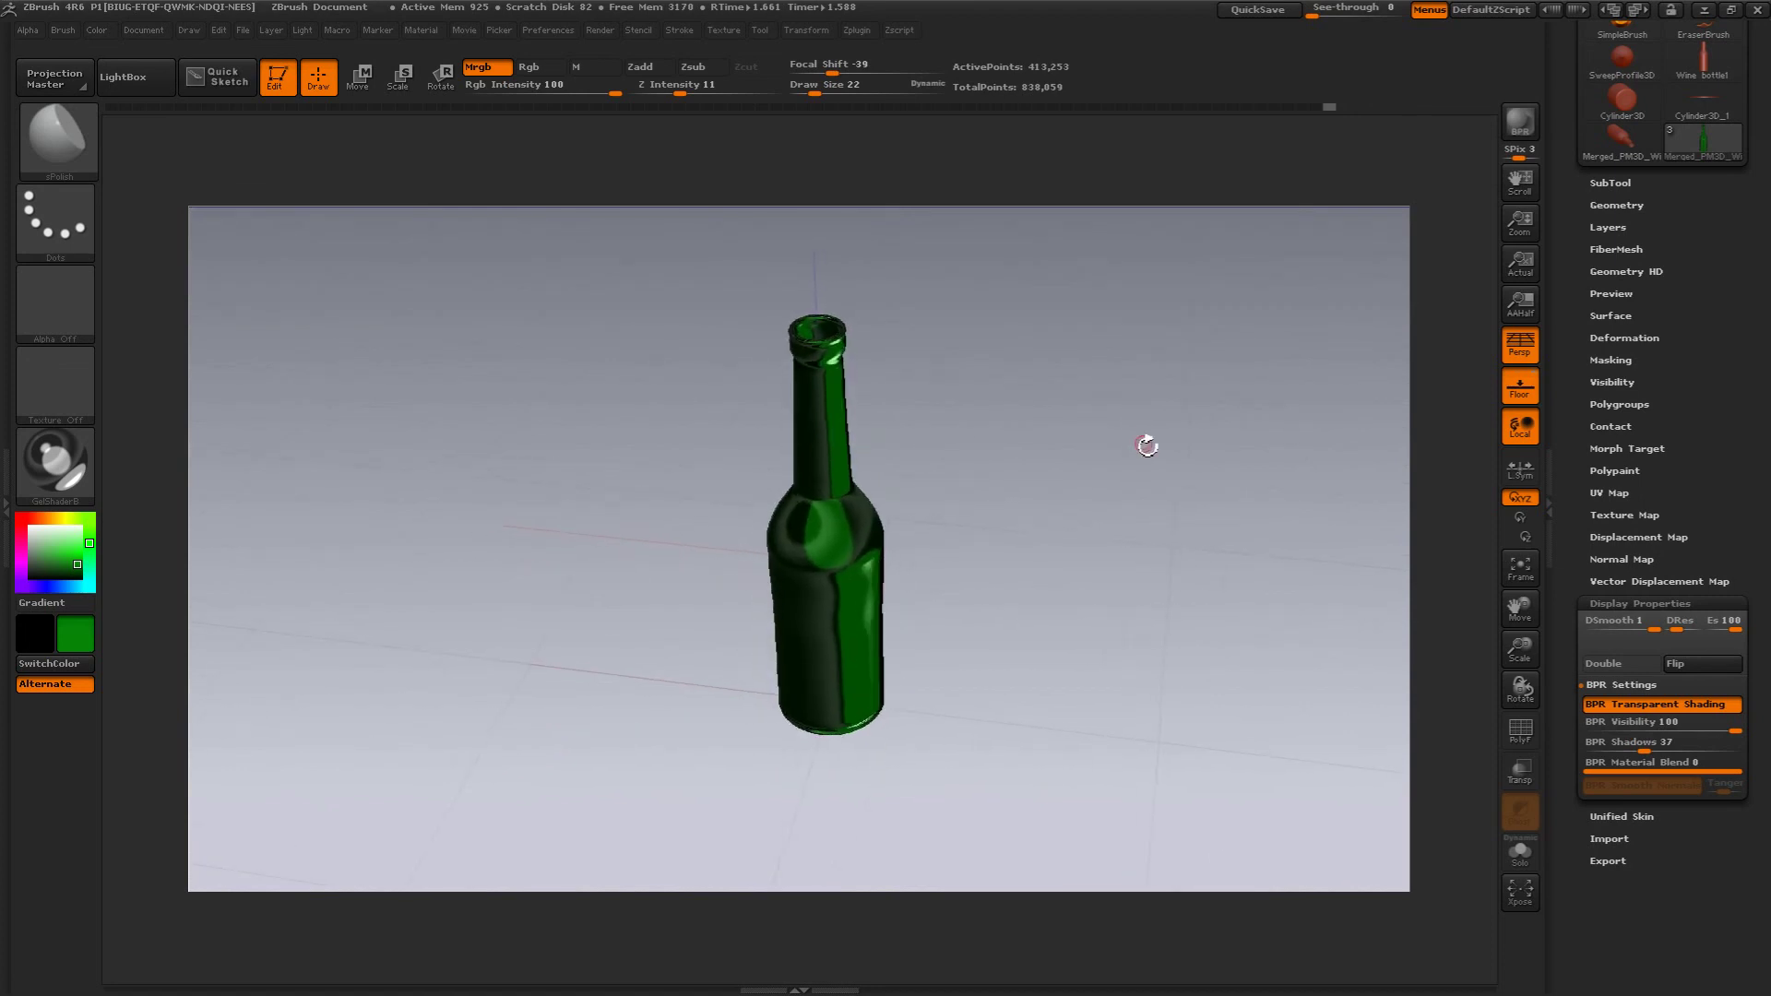